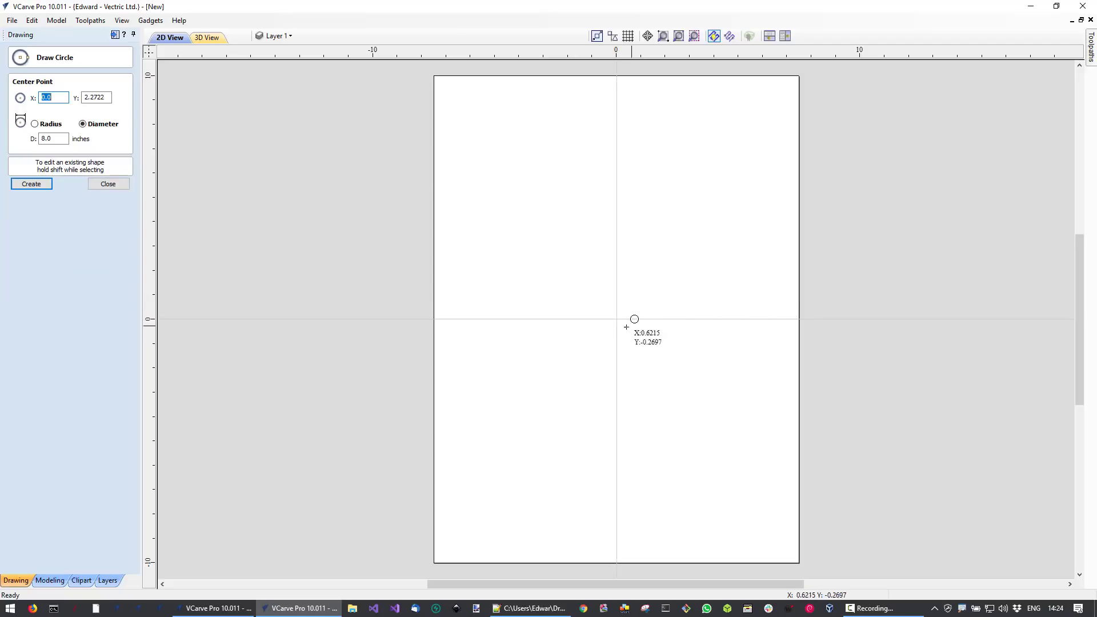
- Draw a circle 13 inches in diameter centred on the origin and shift it straight up to near the material's upper edge
drag(615, 319, 723, 435)
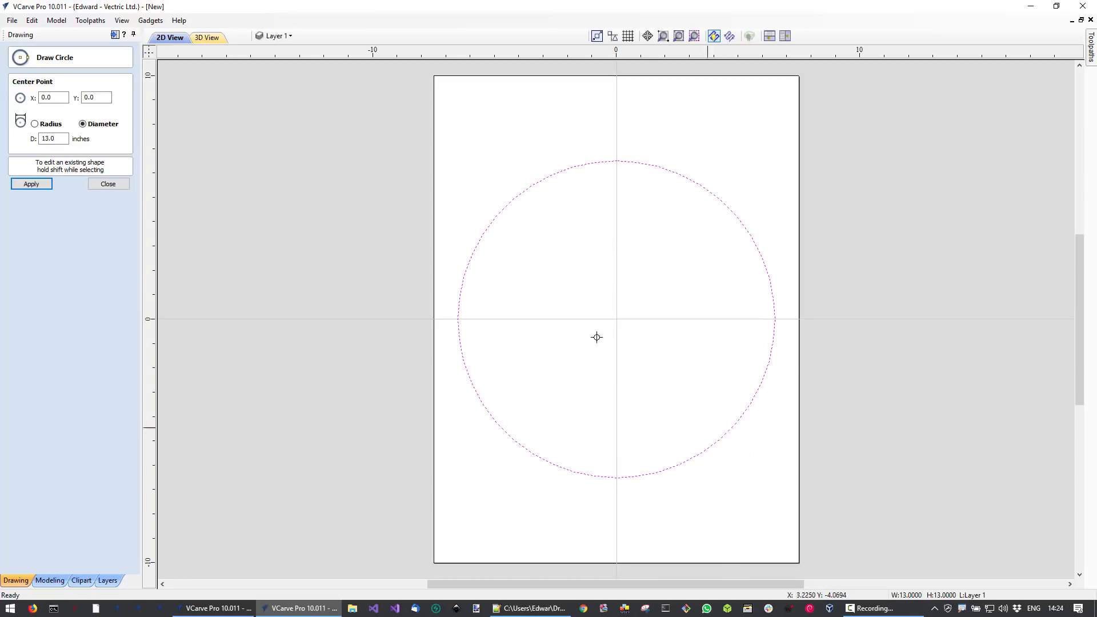
key(Escape)
click(749, 409)
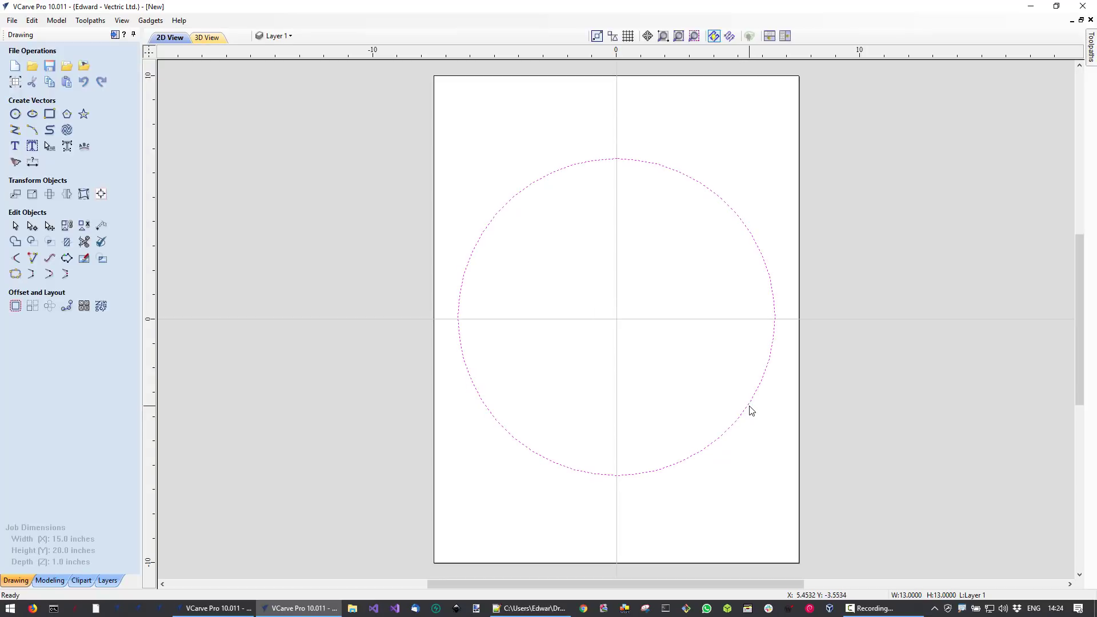
key(Up)
key(Up)
key(Up)
key(Up)
key(Up)
key(Up)
key(Up)
key(Up)
key(Up)
key(Up)
key(Up)
key(Up)
key(Up)
key(Up)
key(Up)
key(Up)
key(Up)
key(Up)
key(Up)
key(Up)
key(Up)
key(Up)
key(Up)
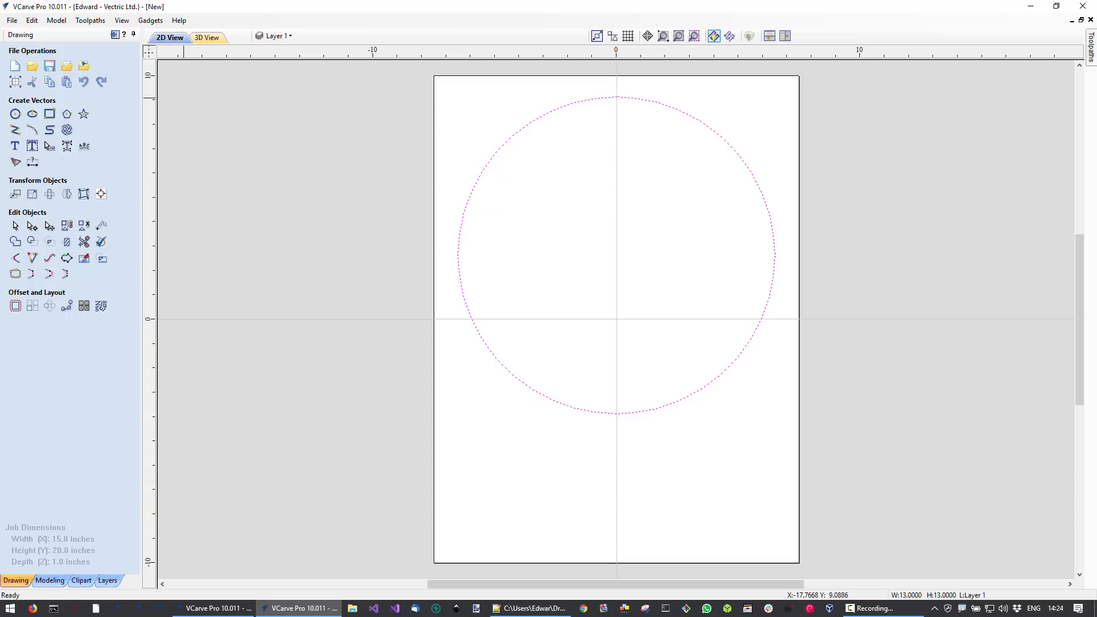
- Draw a circle 8 inches in diameter concentric with the 13-inch circle
click(15, 114)
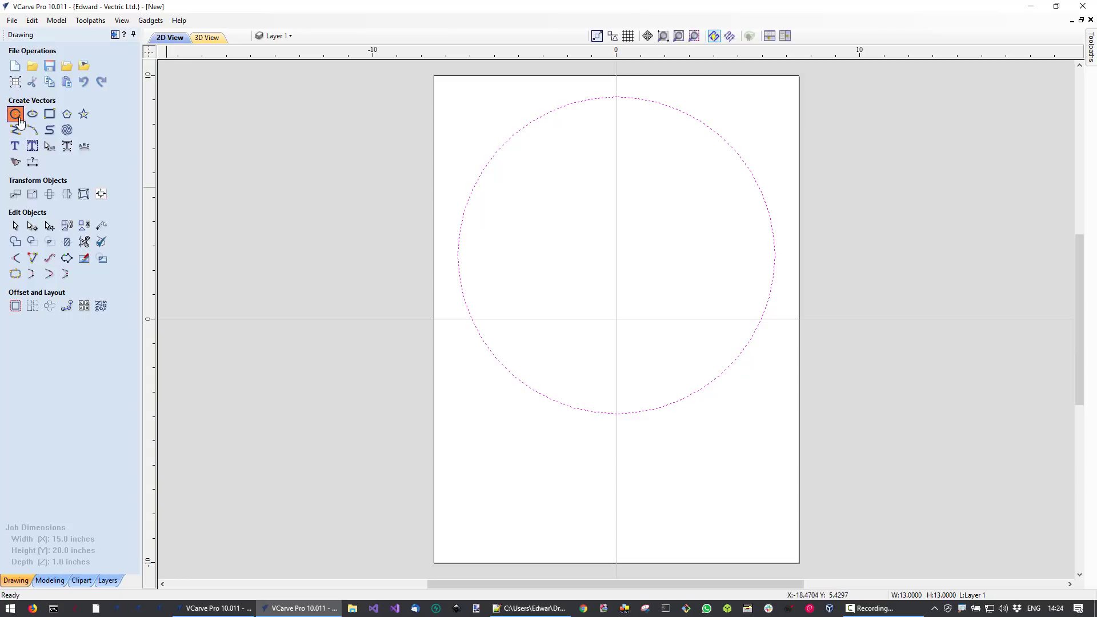
drag(615, 255, 705, 291)
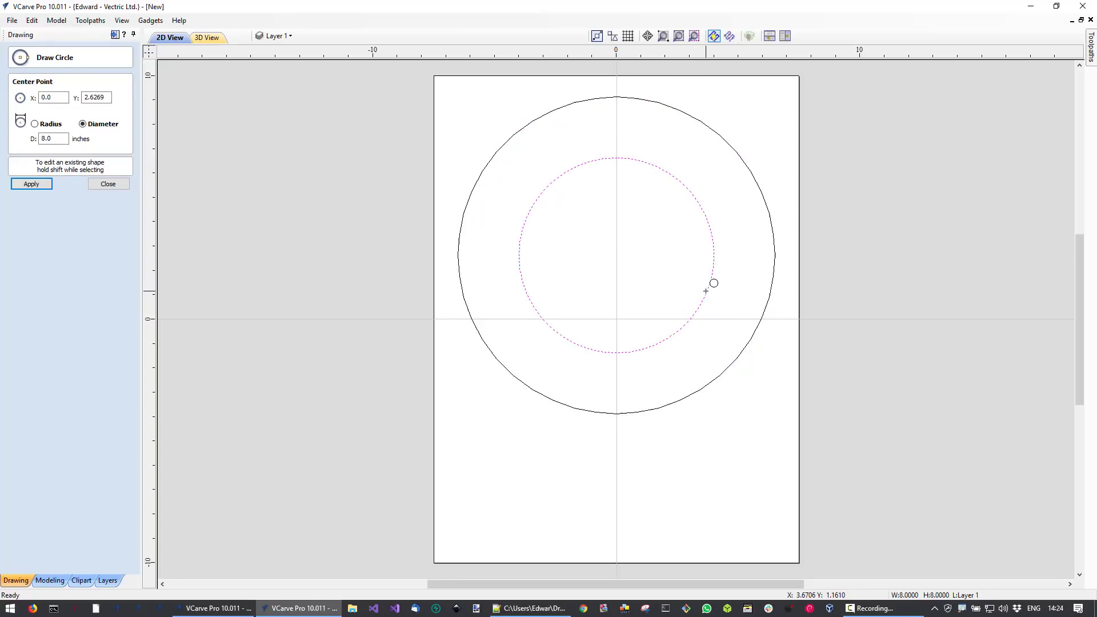
key(Escape)
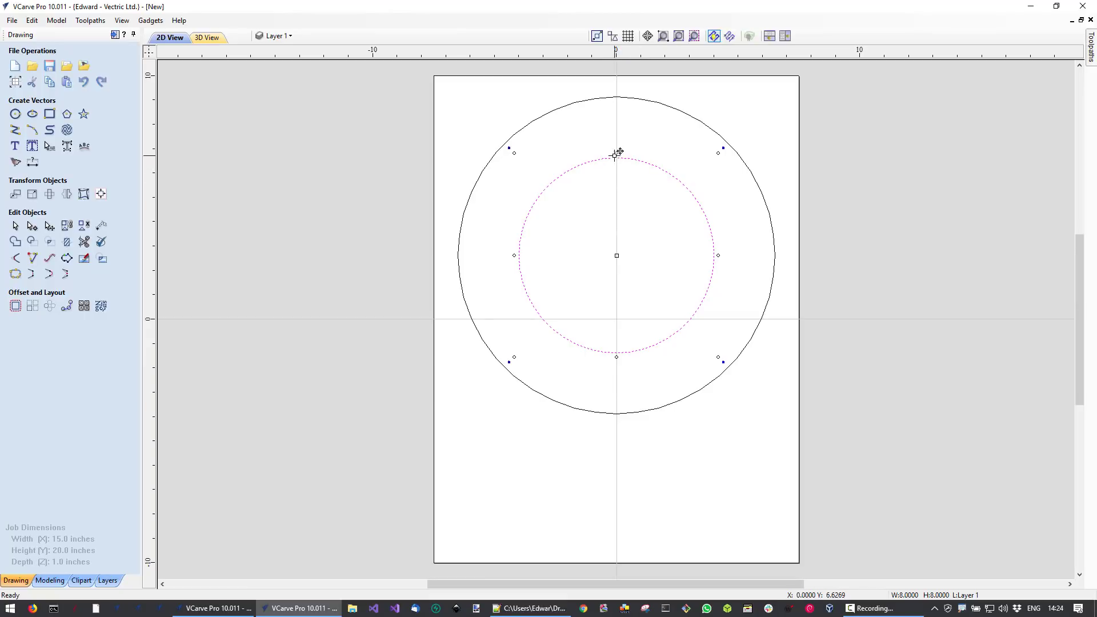
- Copy the 8-inch circle straight down so the copy's topmost point touches the original's lowest point
drag(615, 171, 619, 354)
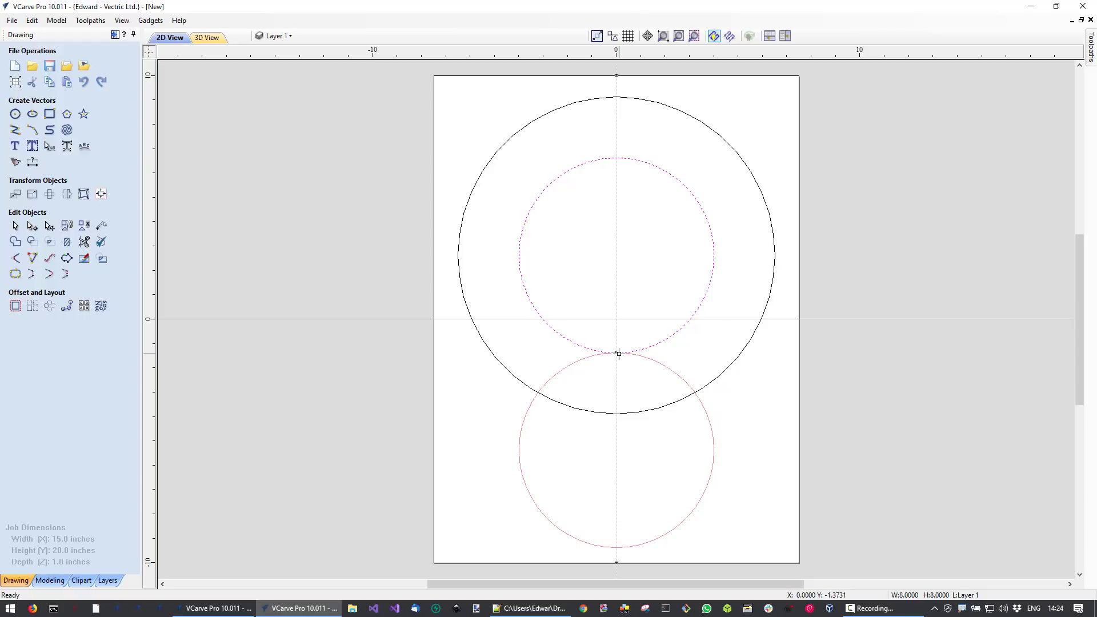
drag(619, 354, 617, 352)
click(635, 383)
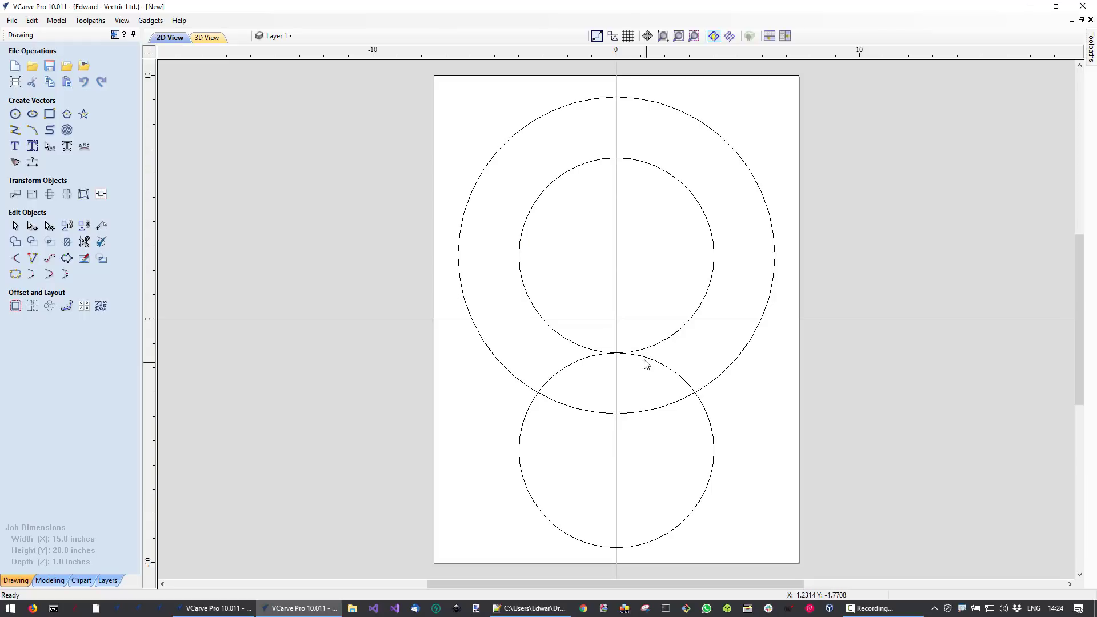
- Offset the large circle and both 8-inch circles outwards by 0.5 inches each, keeping the originals
click(574, 412)
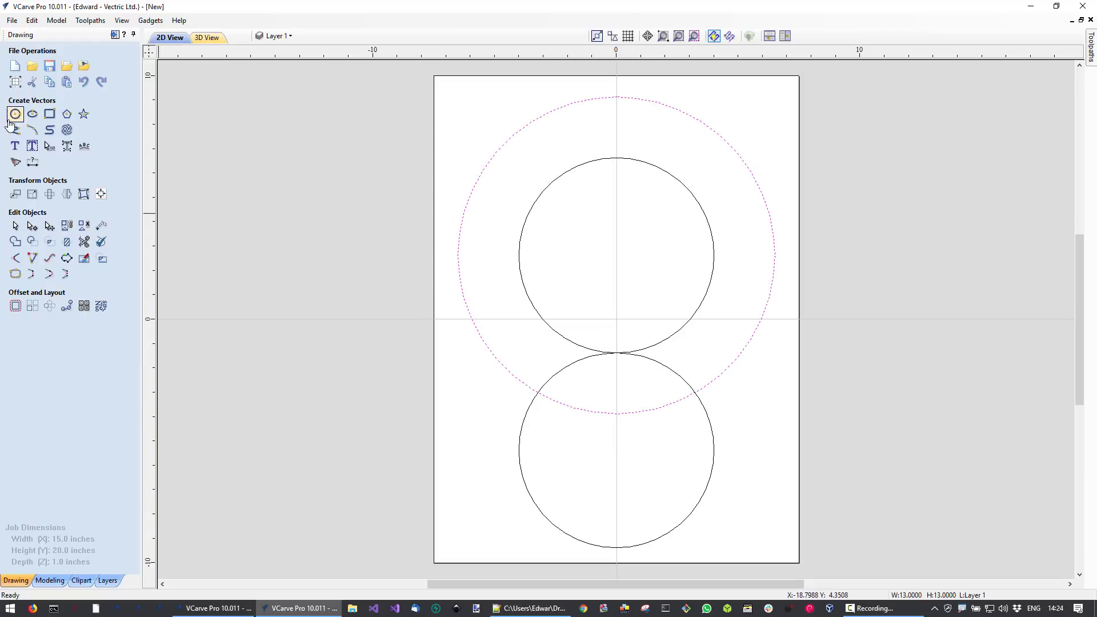
click(15, 306)
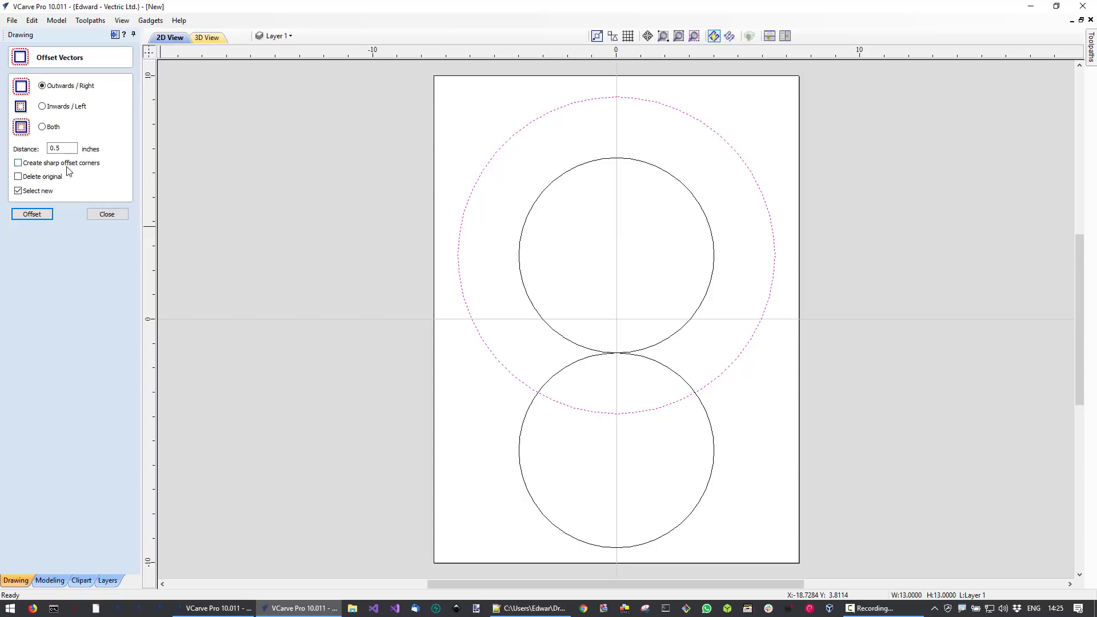
click(32, 214)
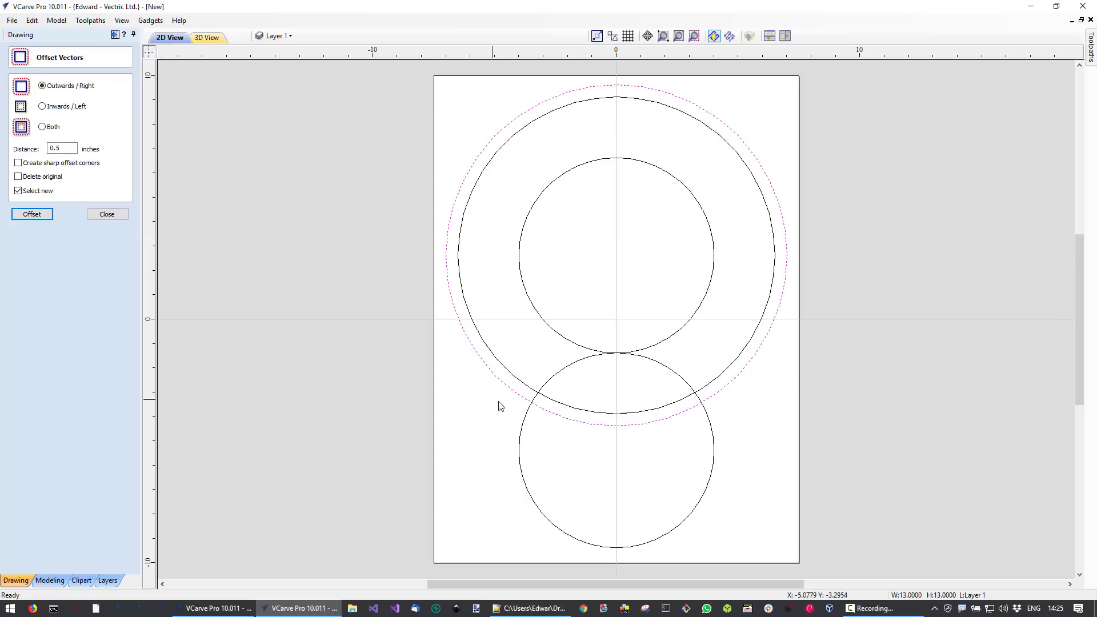
click(521, 431)
click(16, 216)
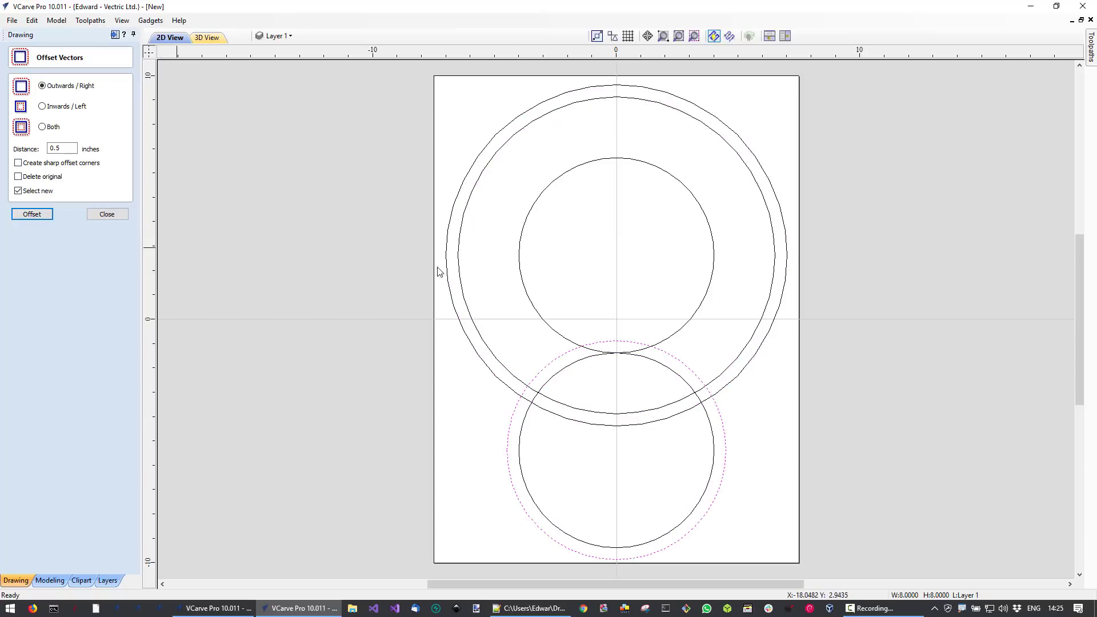
click(526, 294)
click(26, 217)
click(590, 268)
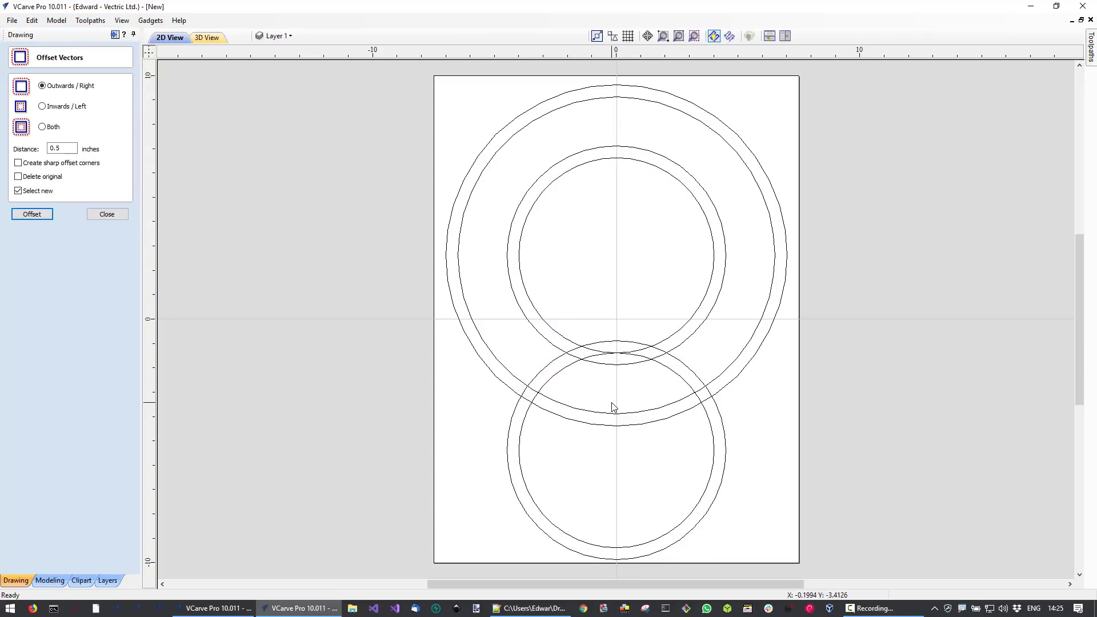
- Select all six circles and nudge them up slightly within the material, then leave the Offset Vectors tool
scroll(617, 396, down, 1)
mouse_move(446, 117)
mouse_down()
mouse_move(599, 323)
mouse_move(818, 555)
mouse_up()
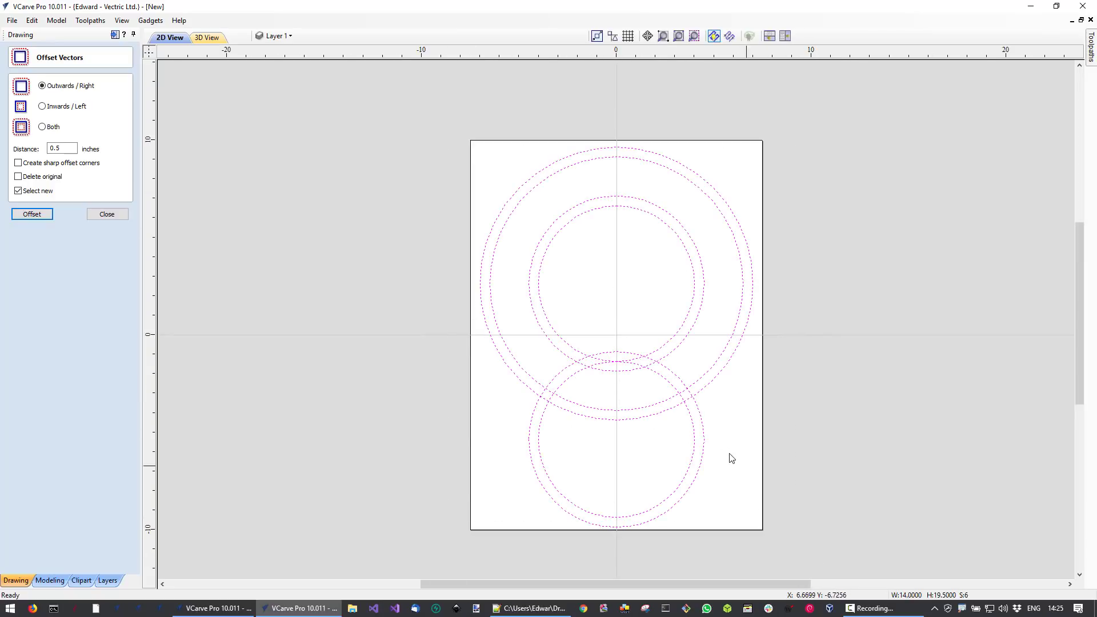
key(Up)
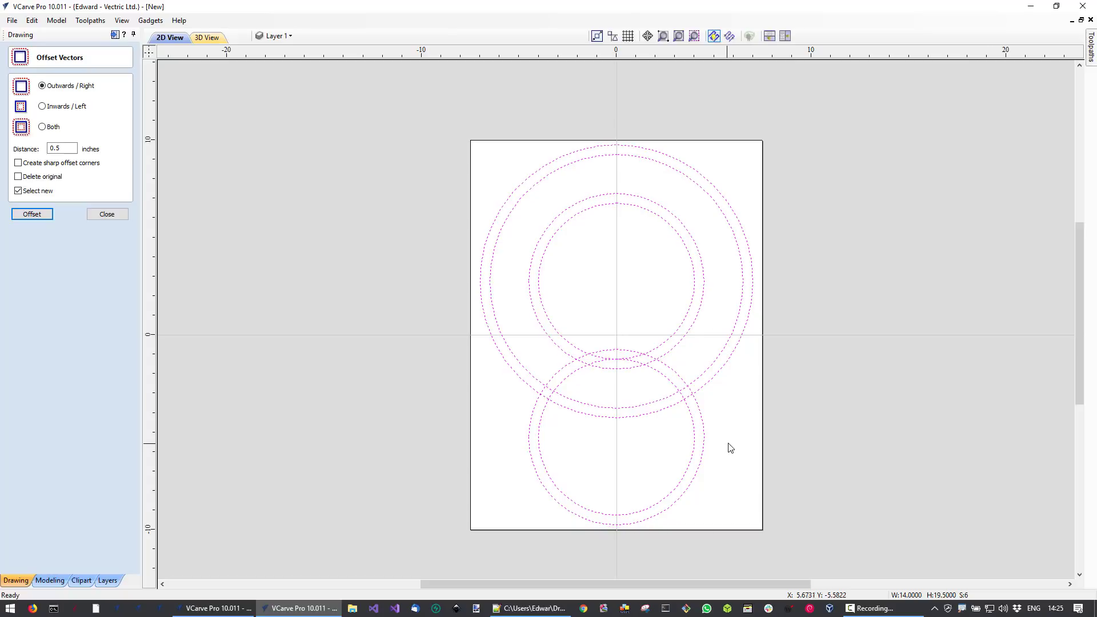
click(746, 480)
scroll(801, 471, up, 1)
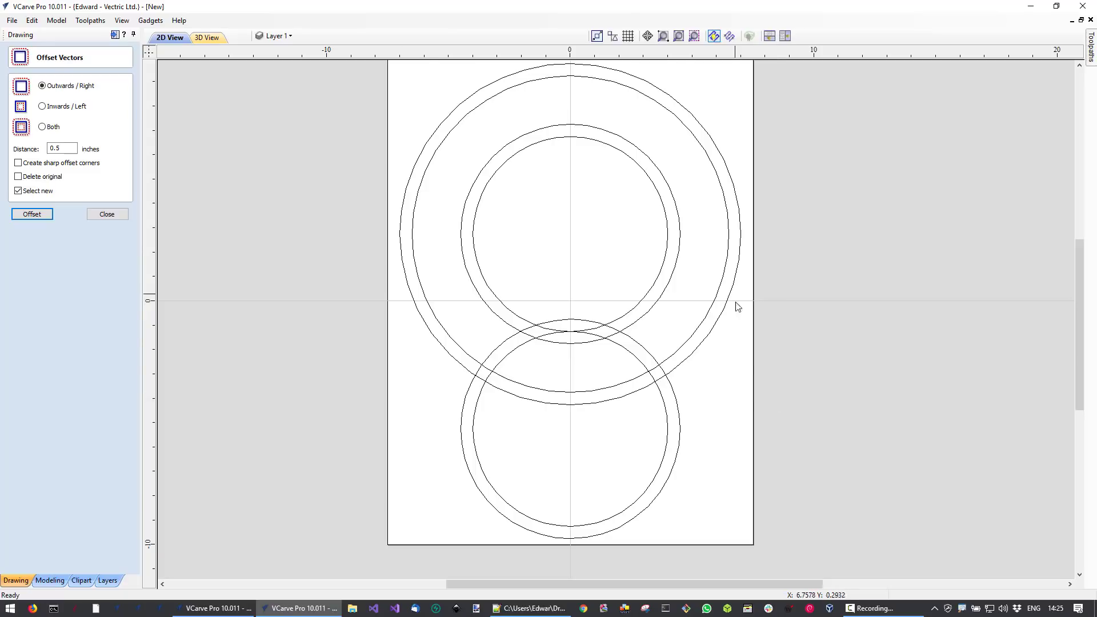
click(106, 214)
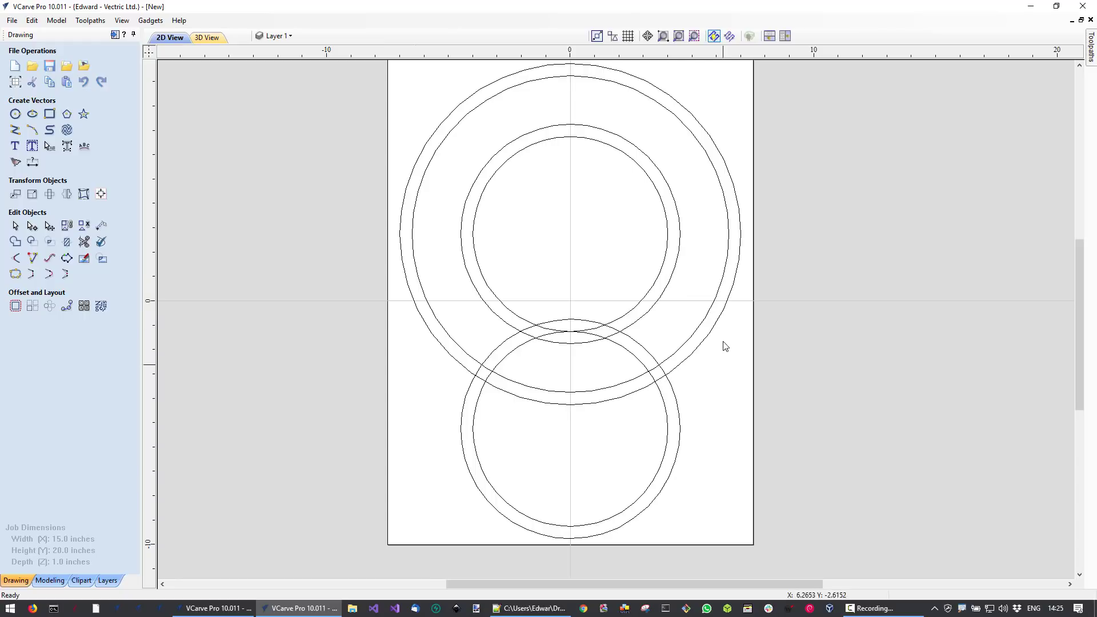
- Create the text "Coffee Time" at 1.5 inches high and move it over the area where the circles overlap
click(14, 144)
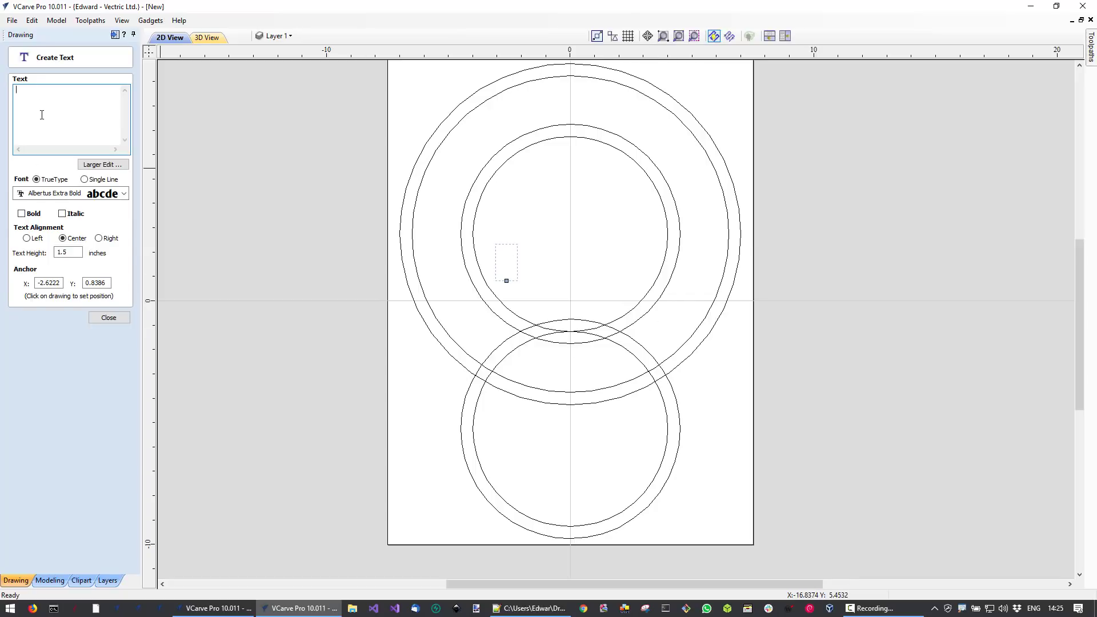
text(Cofee)
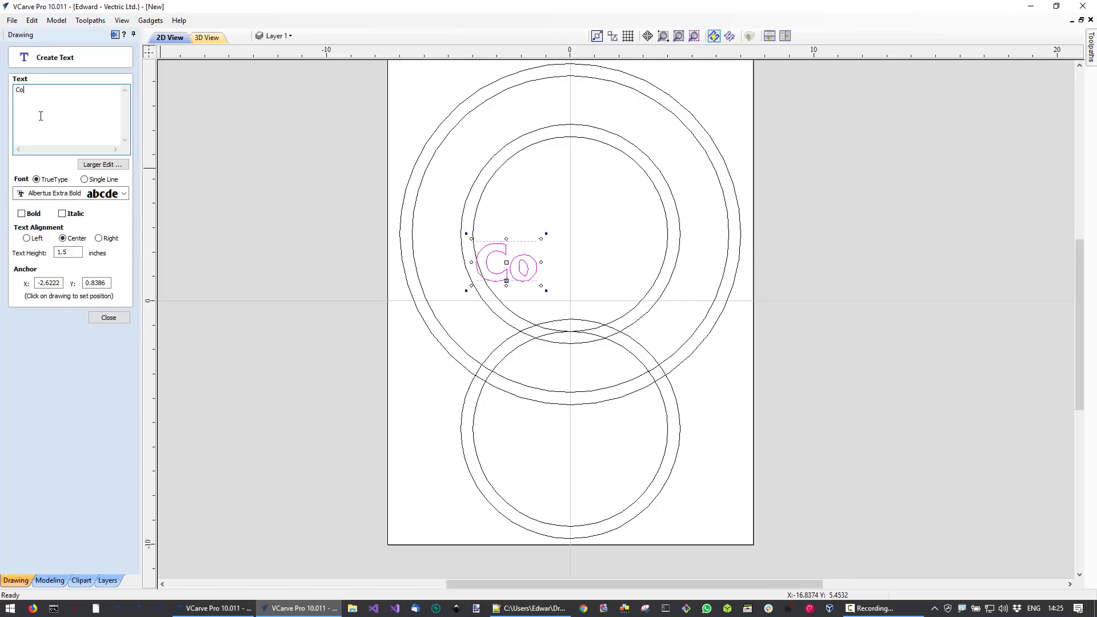
key(BackSpace)
key(BackSpace)
text(fee )
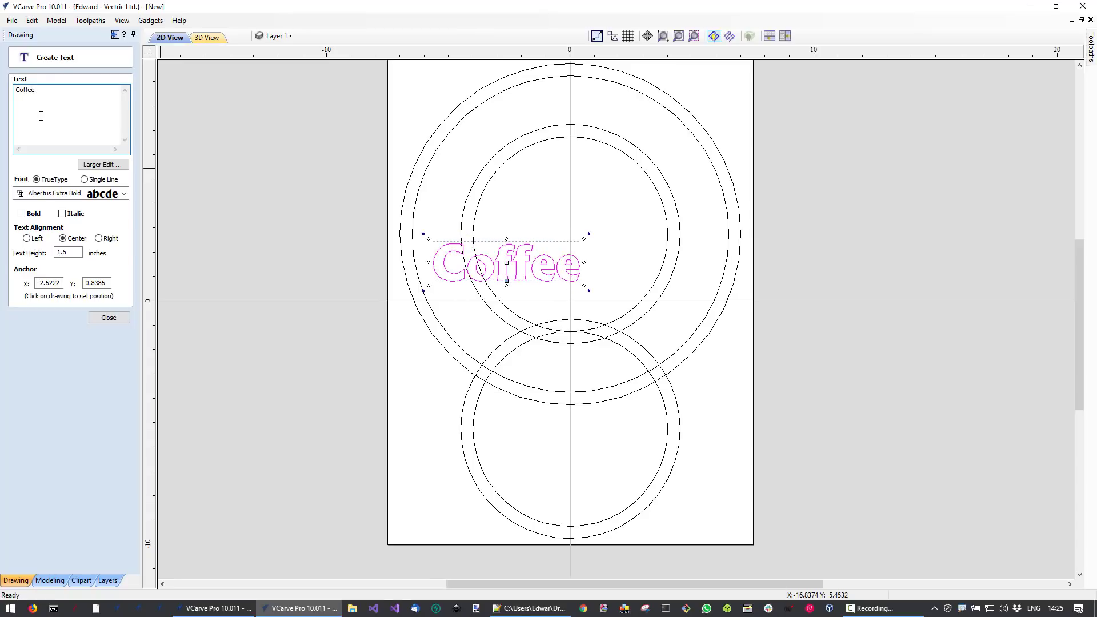
text(Time)
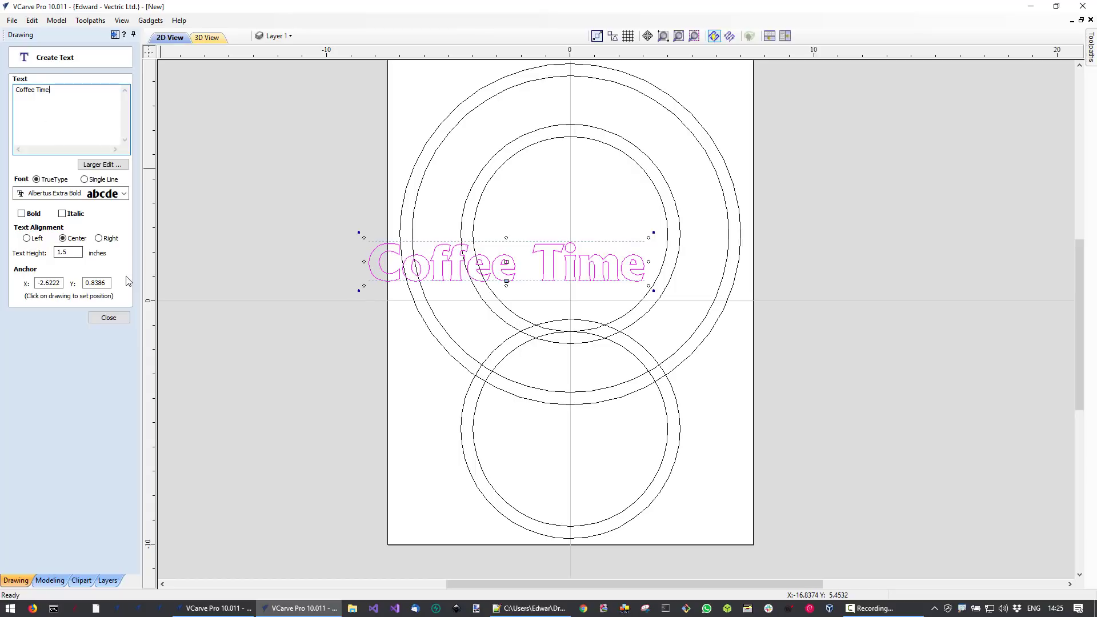
click(118, 320)
drag(564, 279, 629, 331)
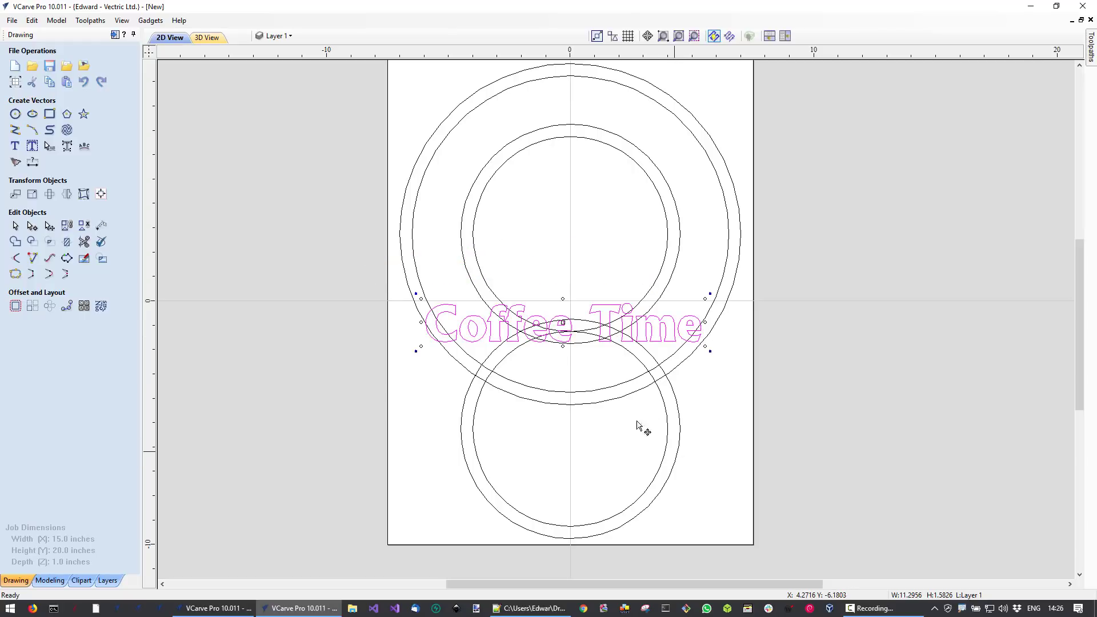
- Draw a rectangle around the text with 0.125-inch external radius corners and set its size to 12.5 by 2.5 inches
click(50, 113)
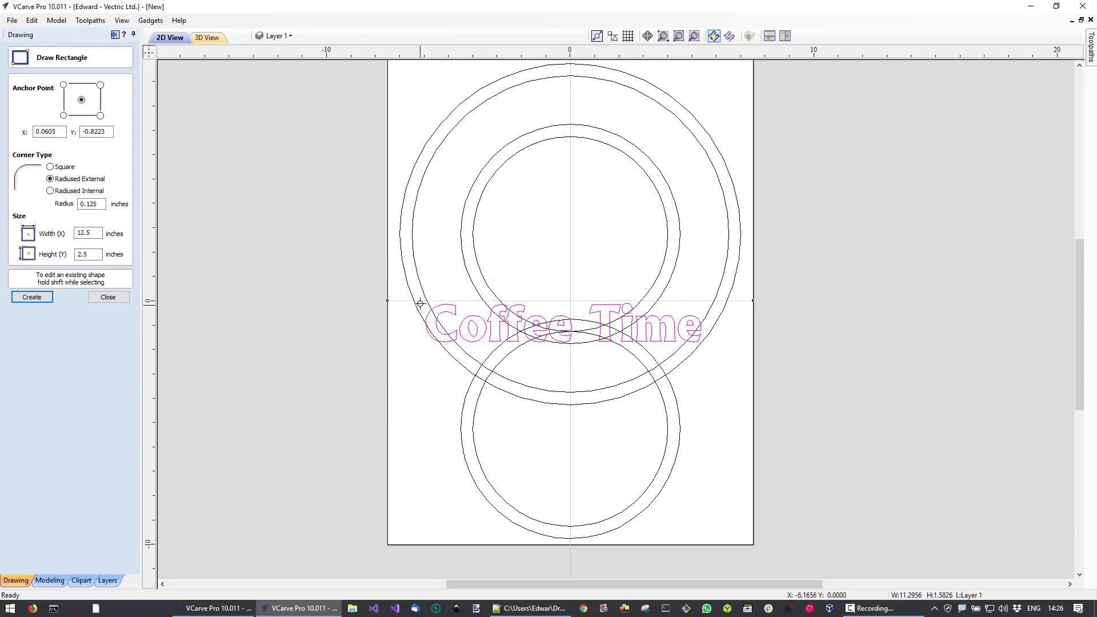
mouse_move(418, 294)
mouse_down()
mouse_move(451, 311)
mouse_move(692, 363)
mouse_move(718, 359)
mouse_up()
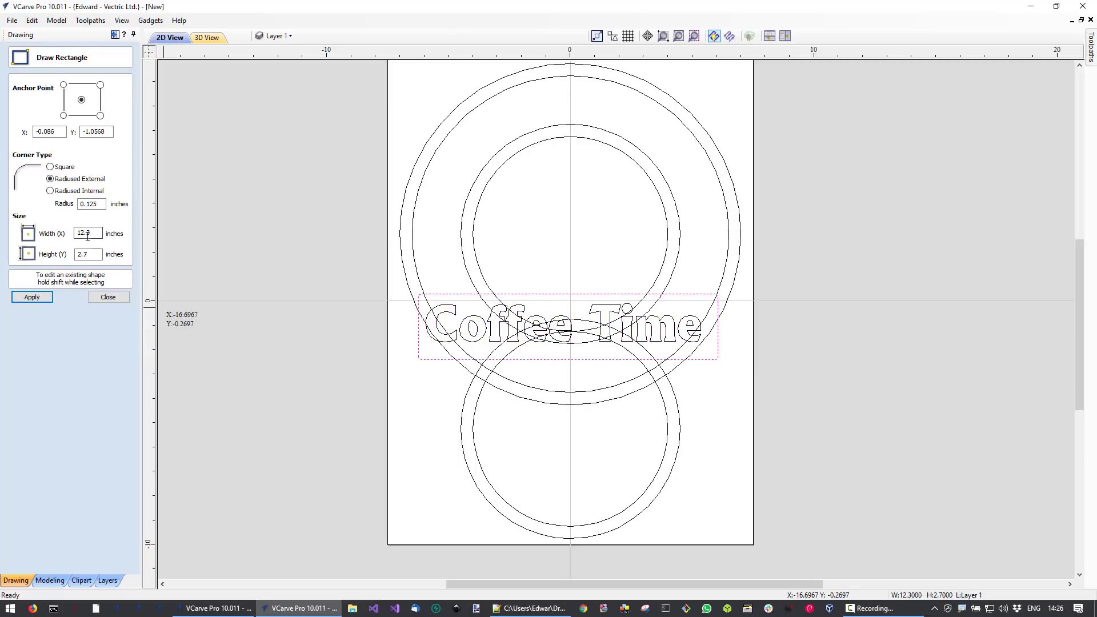
drag(87, 233, 97, 236)
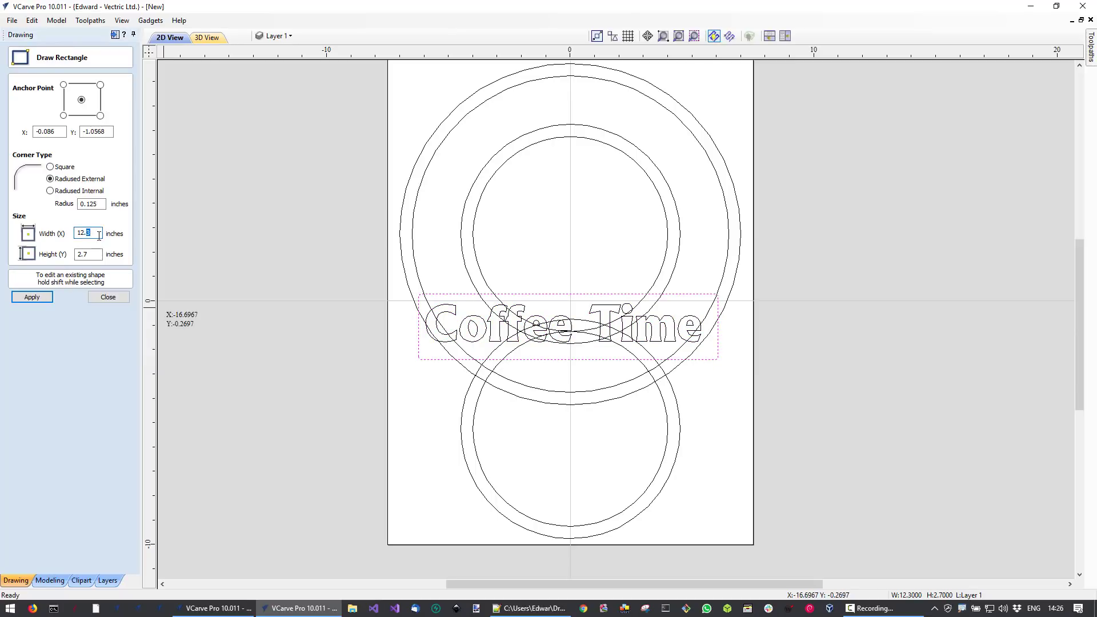
drag(87, 255, 95, 254)
click(39, 299)
key(Escape)
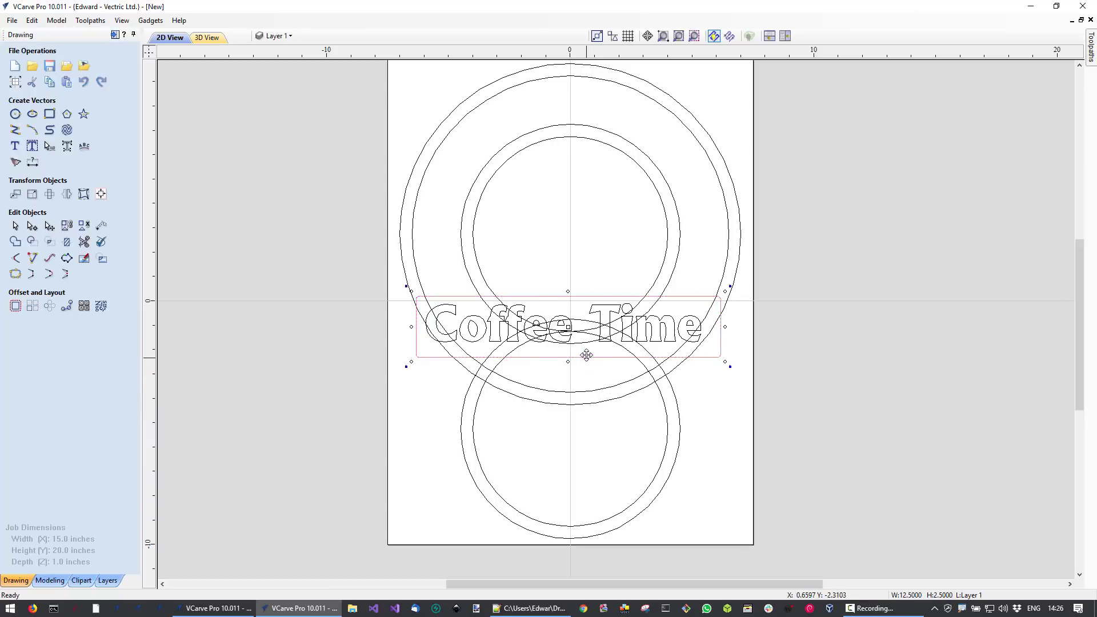
- Centre the rounded rectangle in the material and nudge it down until it frames the text
drag(585, 355, 583, 385)
key(F9)
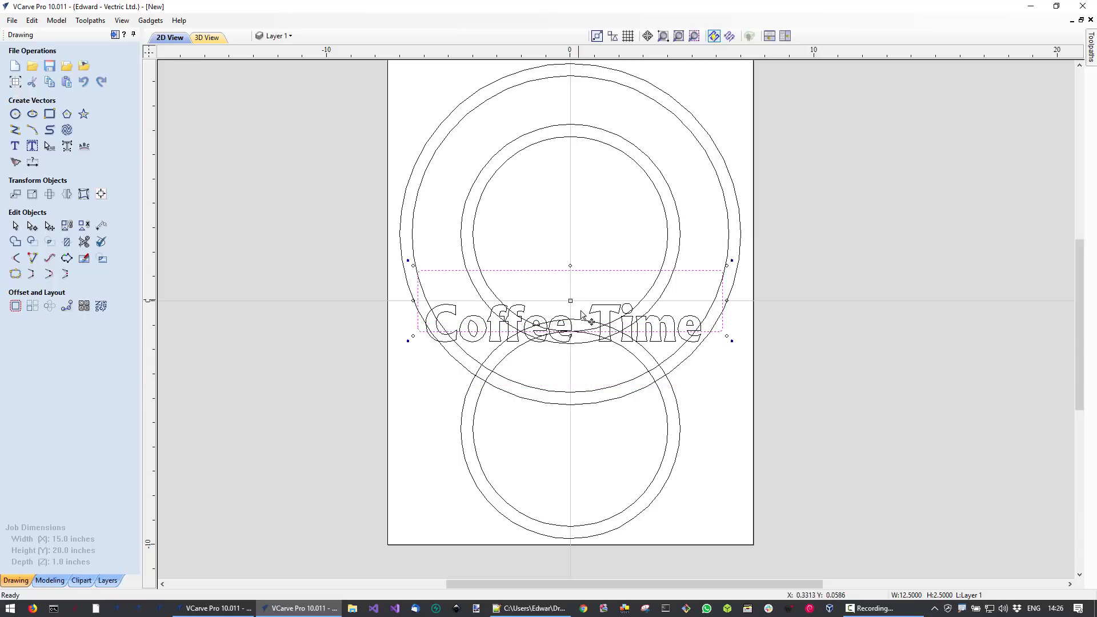
key(Down)
key(Down)
key(Down)
key(Down)
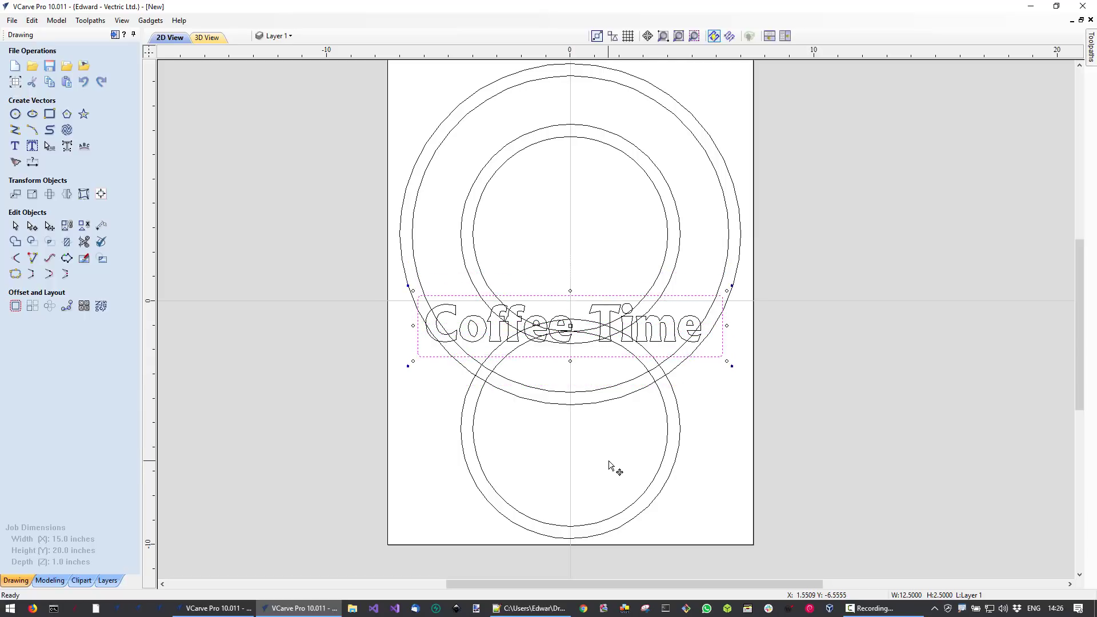
click(629, 465)
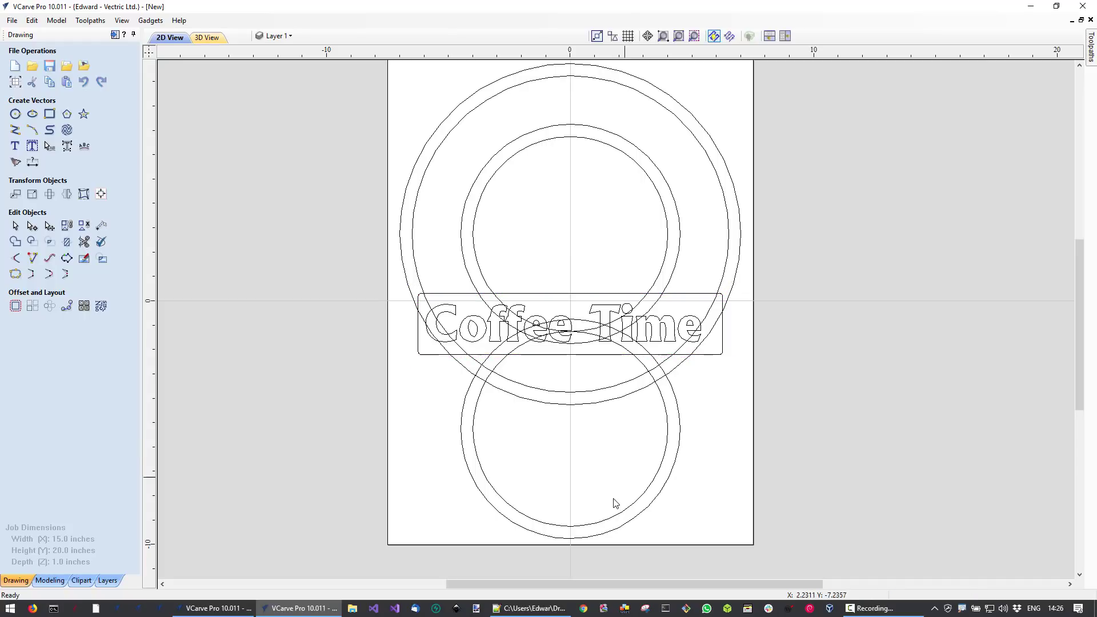
click(49, 114)
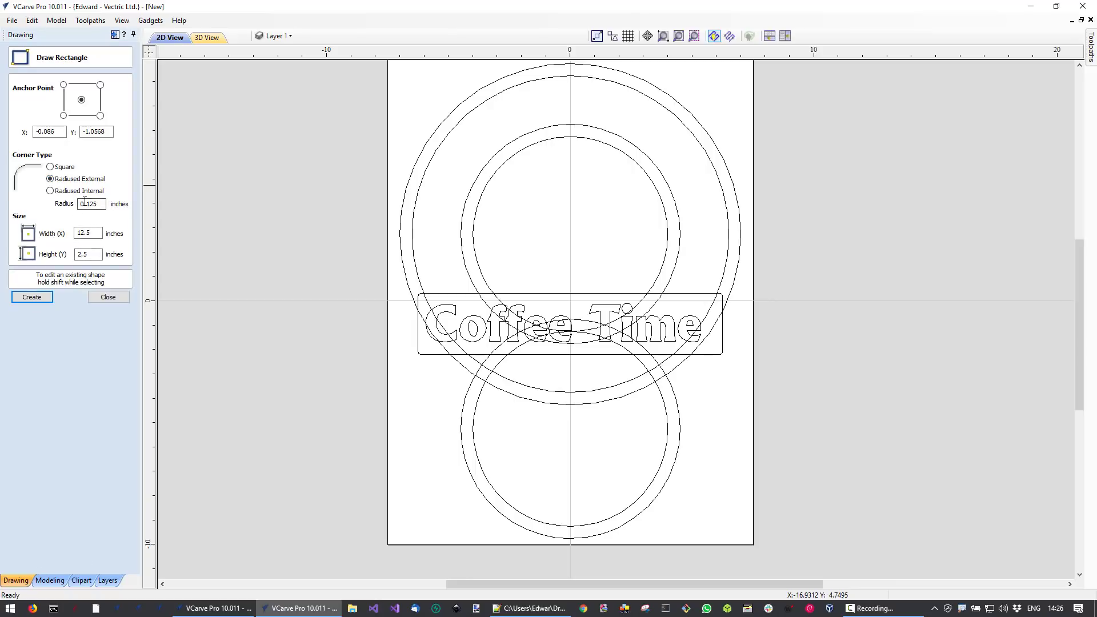
scroll(495, 321, up, 3)
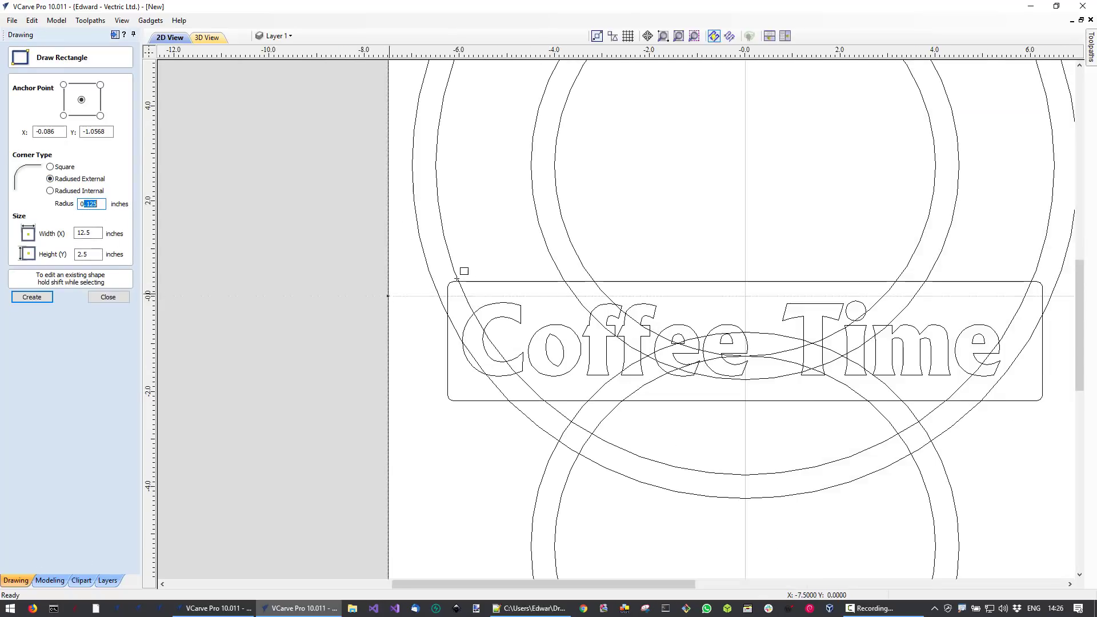
click(108, 297)
- Offset the rounded rectangle outwards by 0.5 inches
scroll(549, 354, down, 3)
scroll(633, 337, down, 2)
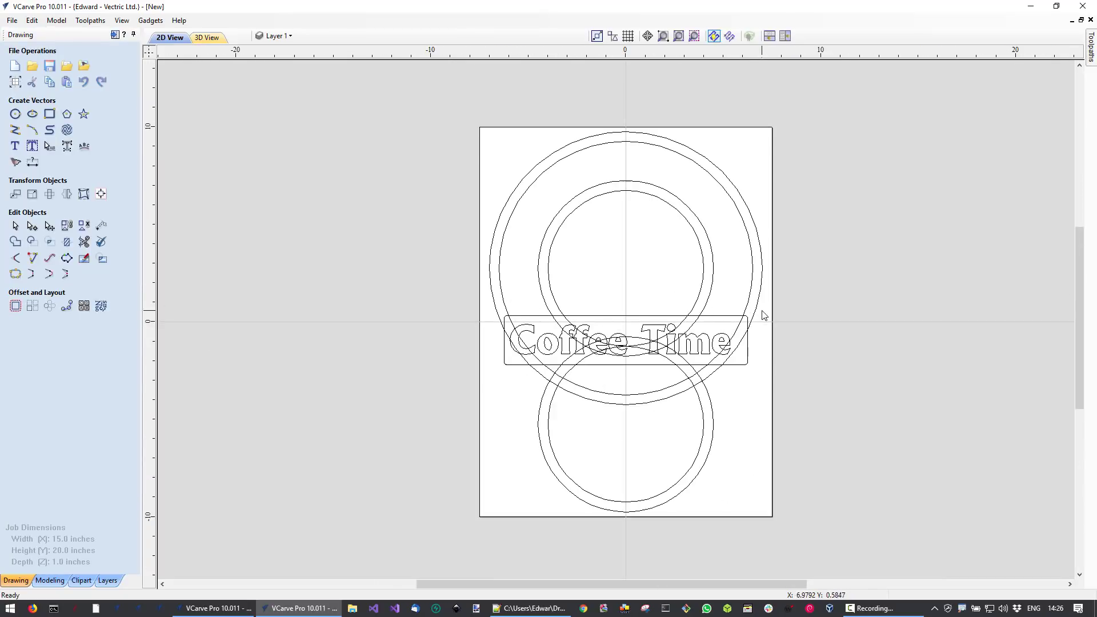
scroll(758, 330, up, 2)
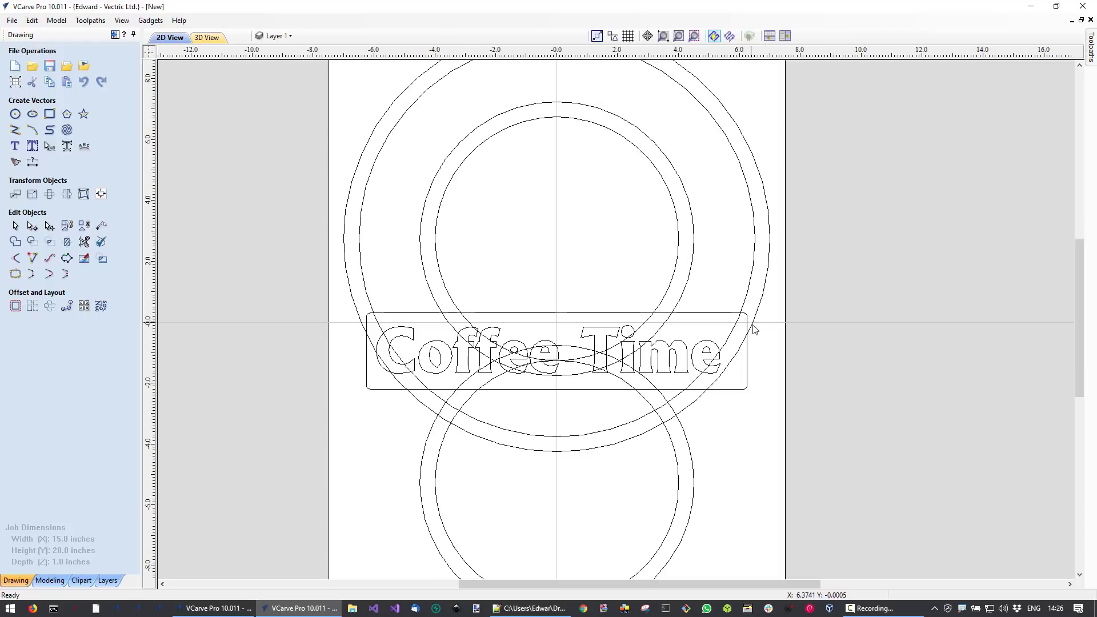
click(687, 315)
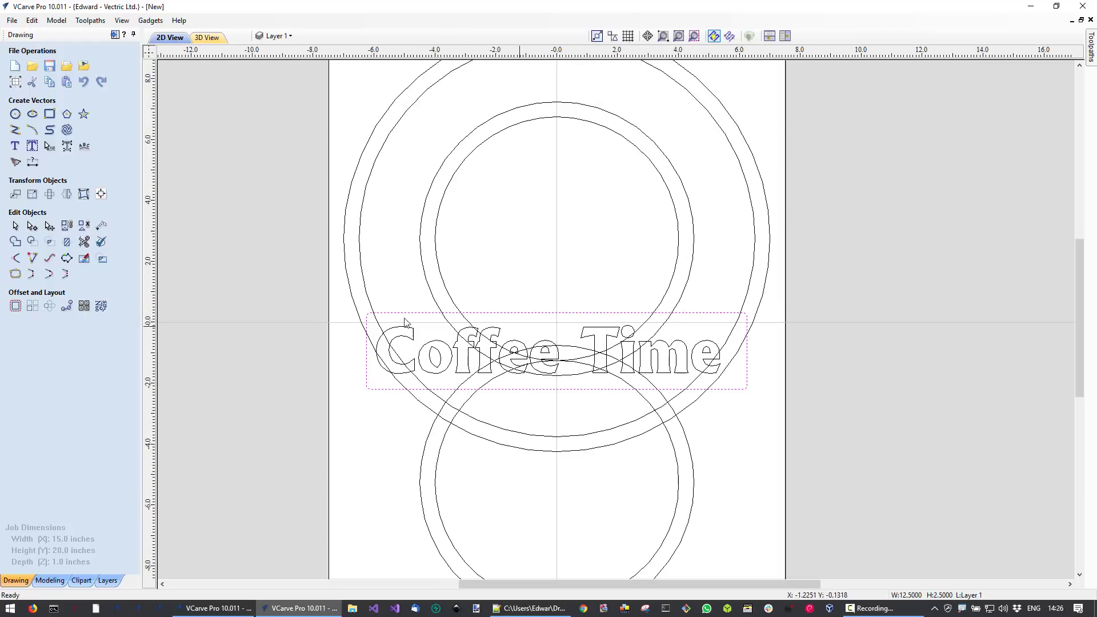
click(16, 306)
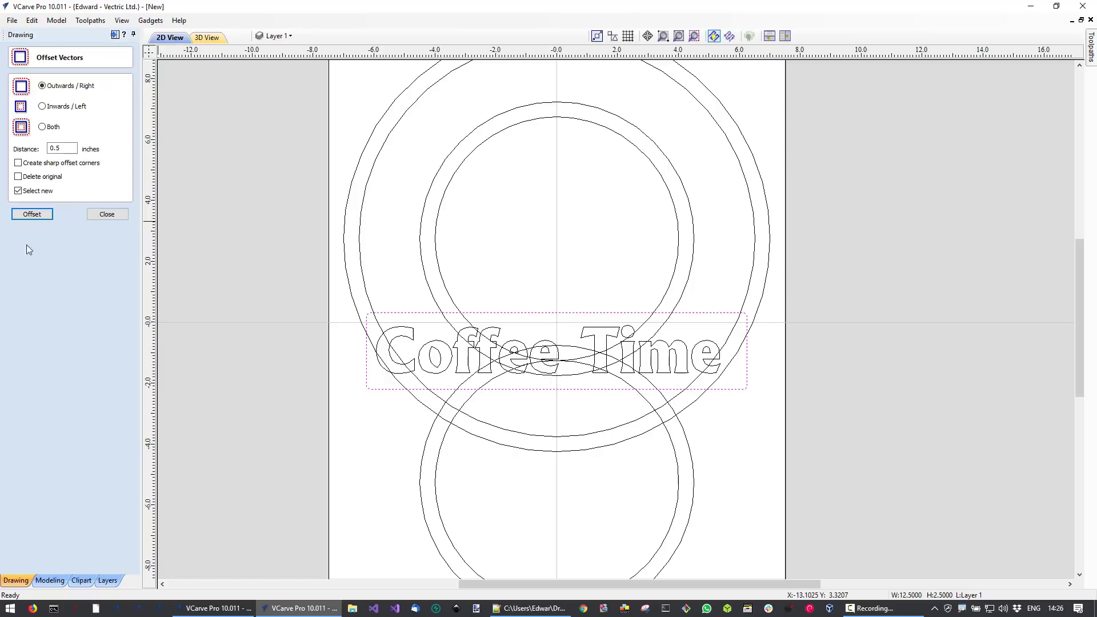
click(40, 214)
click(390, 452)
scroll(400, 454, down, 2)
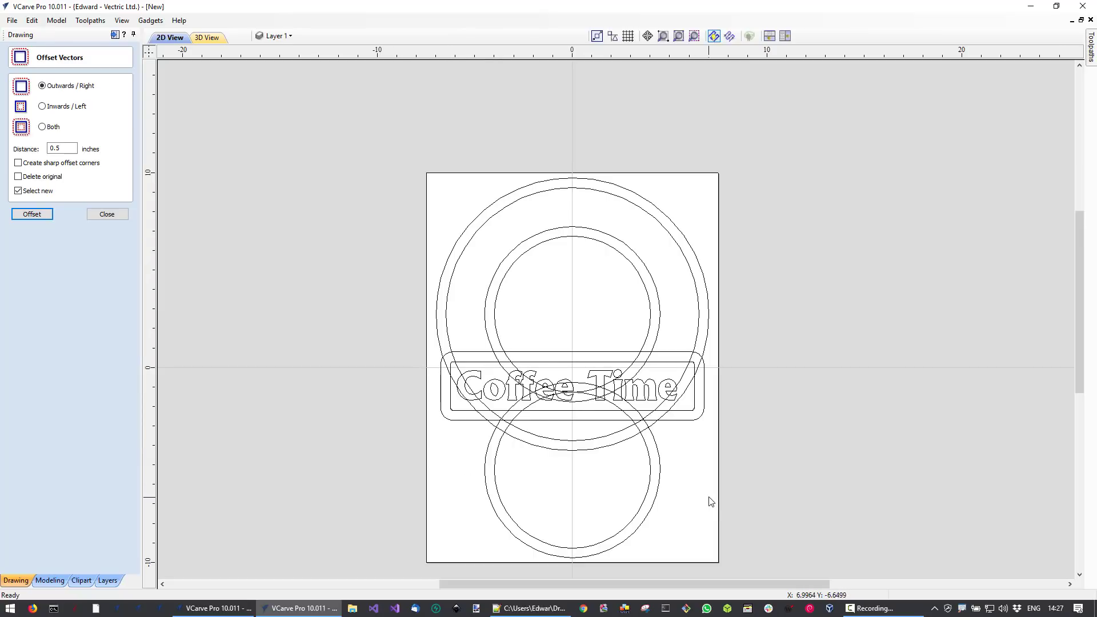
scroll(706, 497, up, 1)
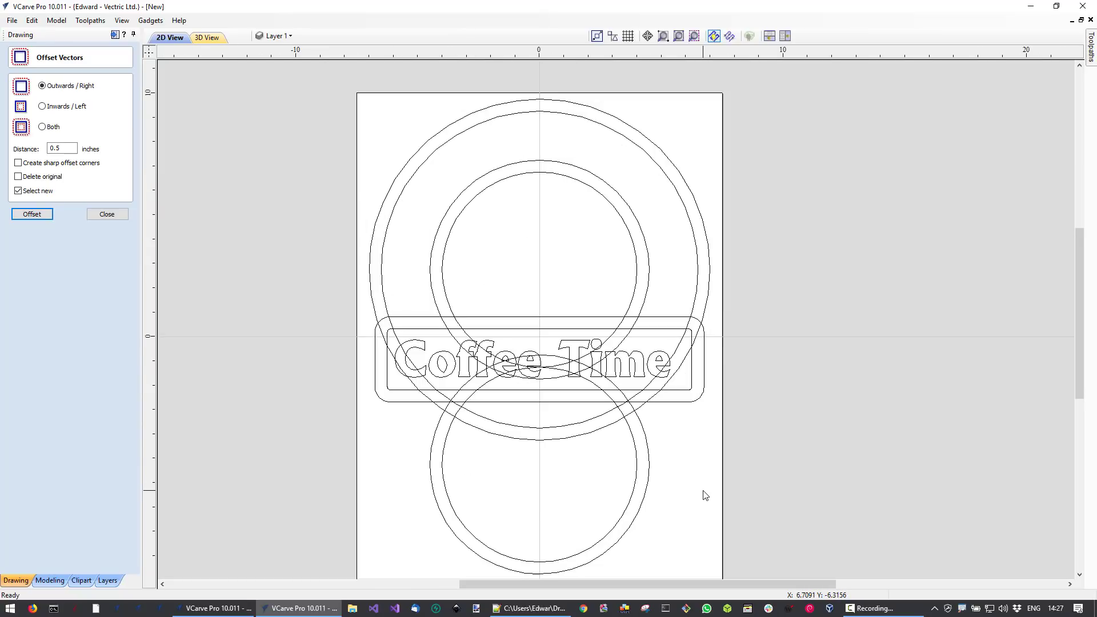
- Move the "Coffee Time" text to a new layer named "Text" with the layer set as not visible
click(640, 381)
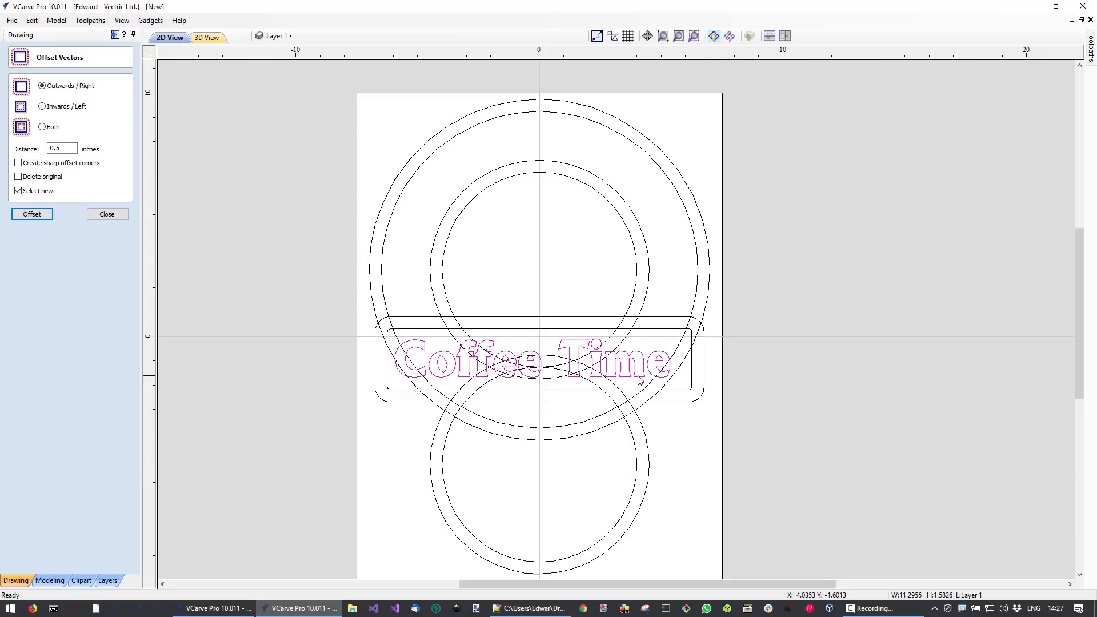
right_click(639, 381)
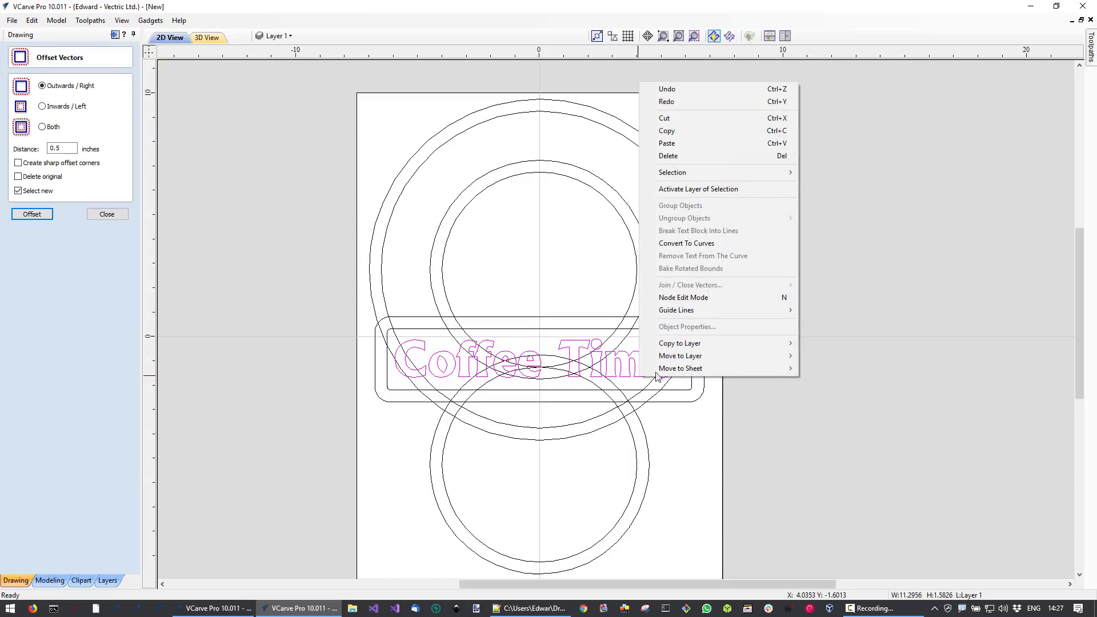
mouse_move(680, 356)
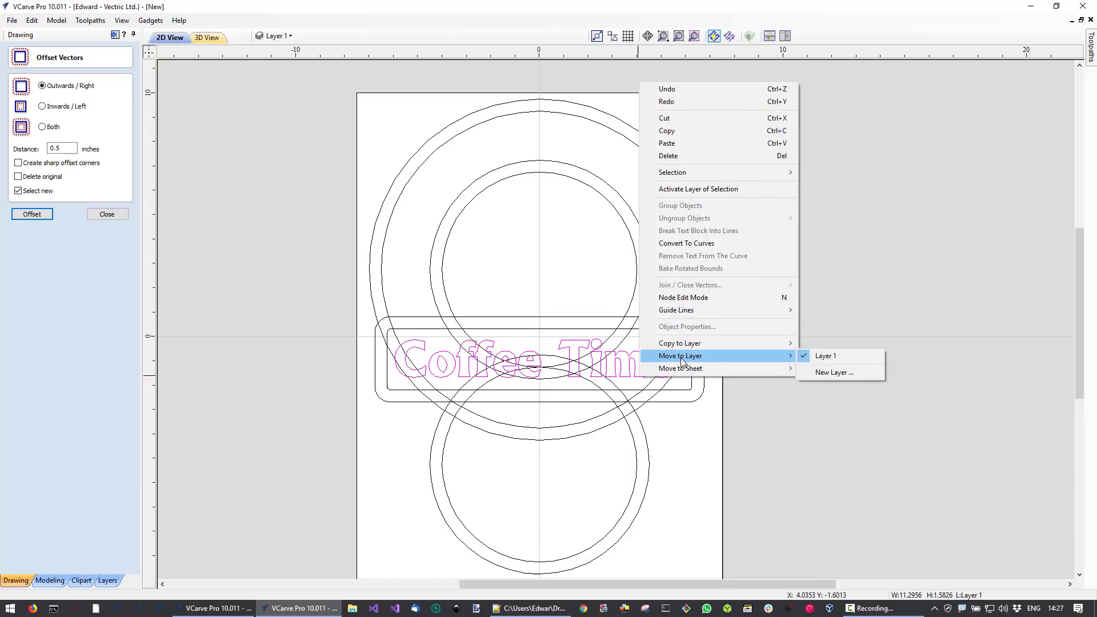
click(824, 372)
text(Text)
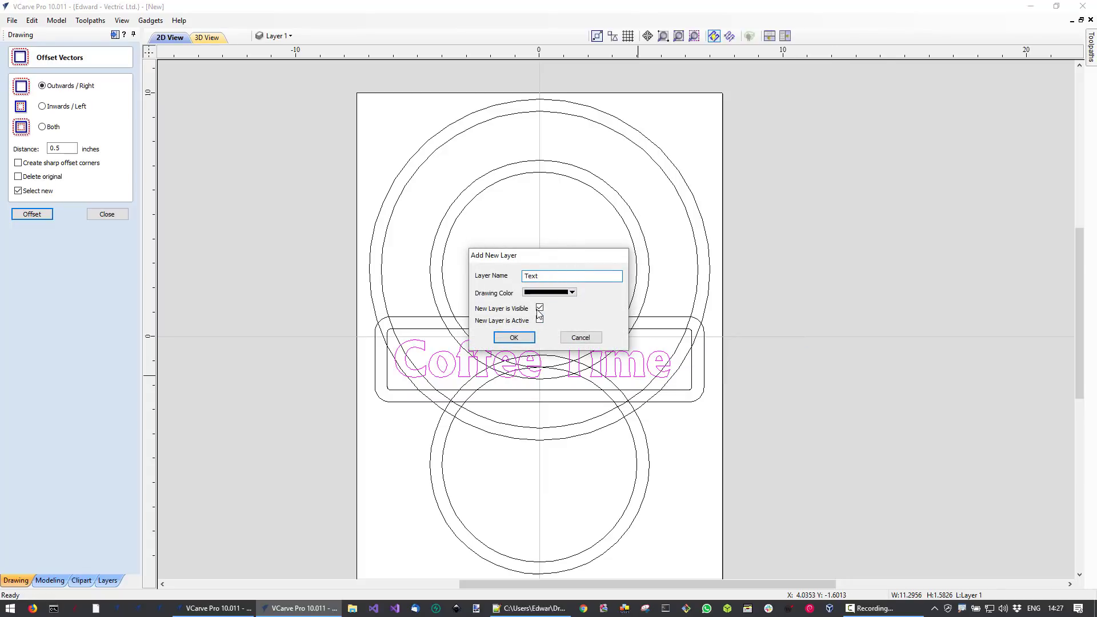
click(527, 340)
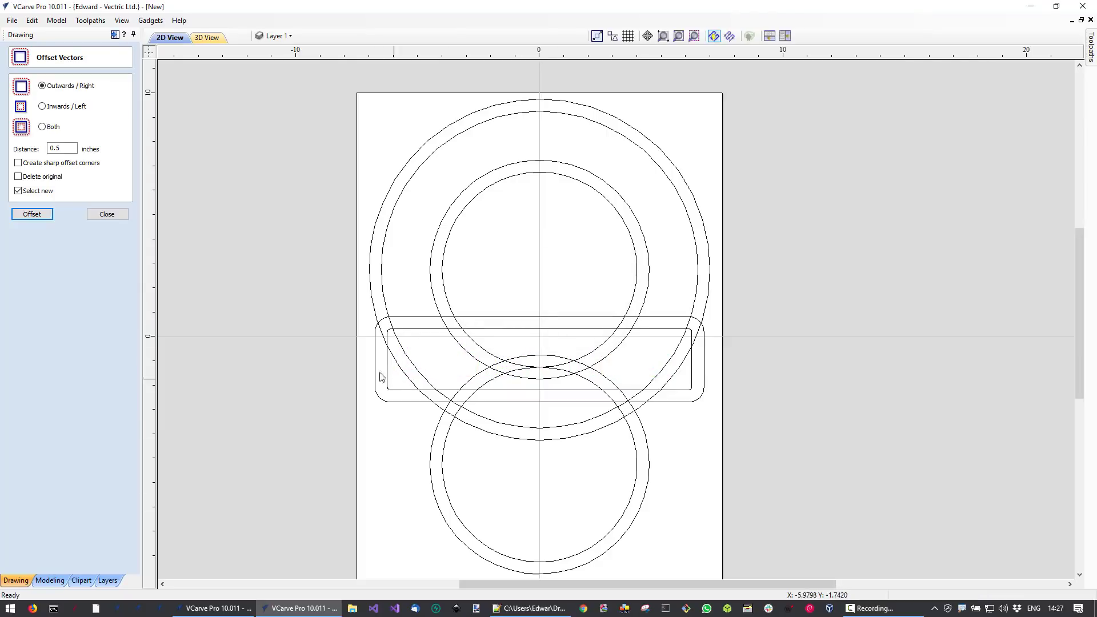
- Offset the largest circle, the lower outer circle and the outer rounded rectangle inwards by 0.2 inches each
click(375, 226)
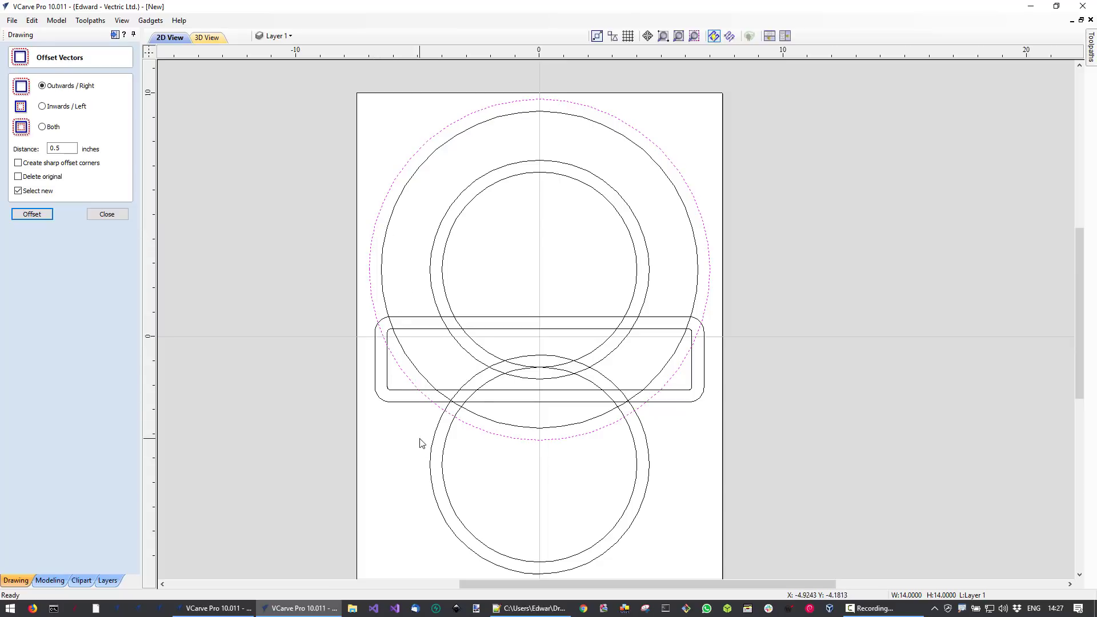
scroll(386, 349, up, 1)
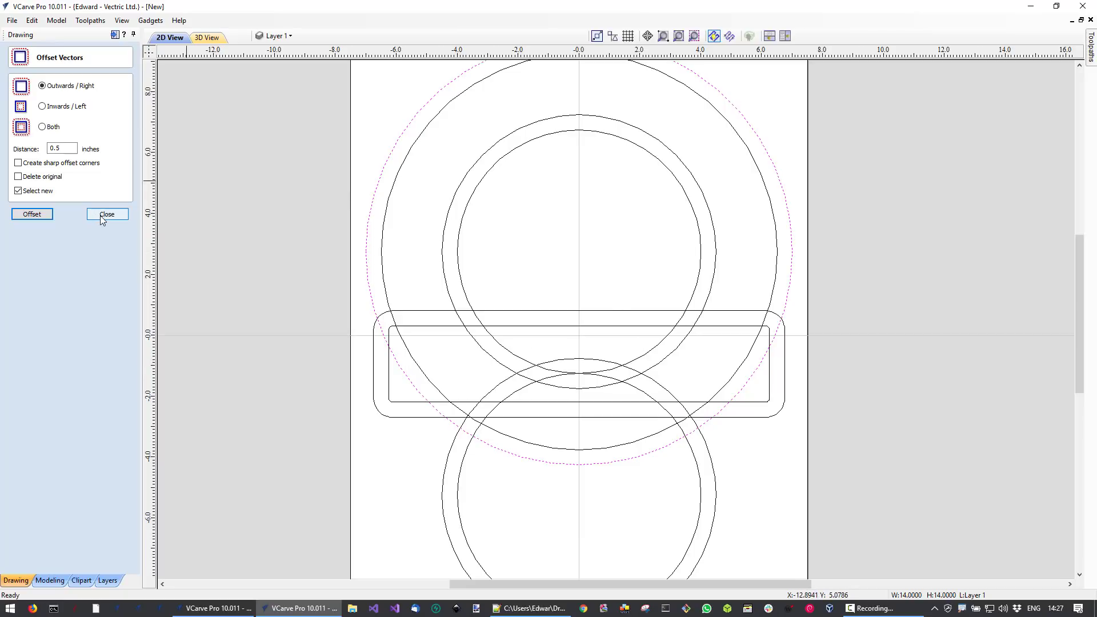
click(43, 106)
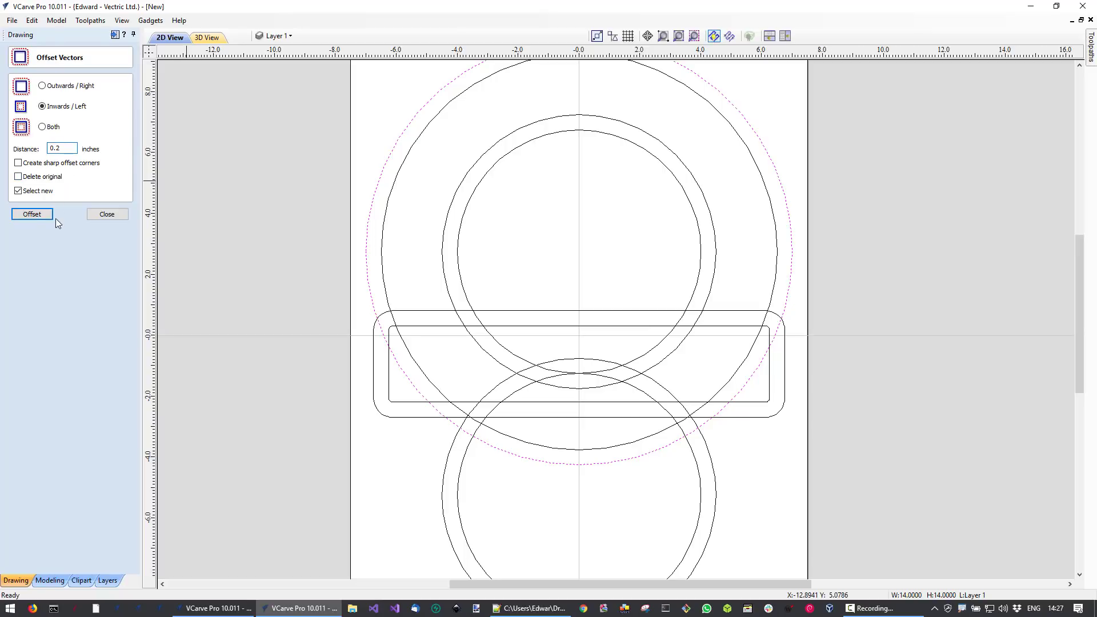
click(33, 214)
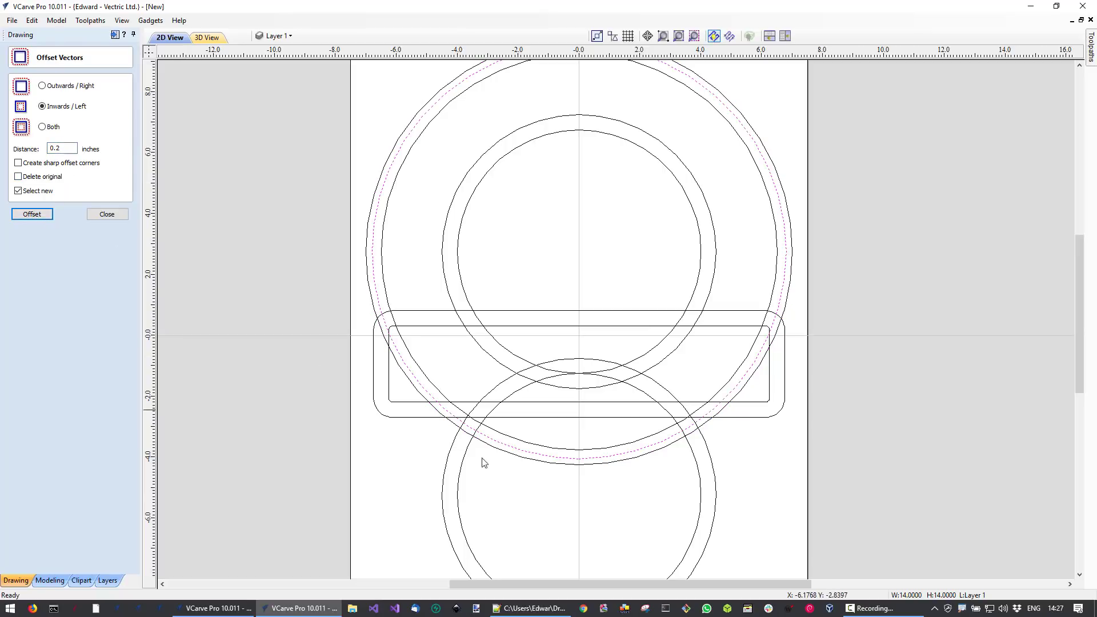
click(444, 472)
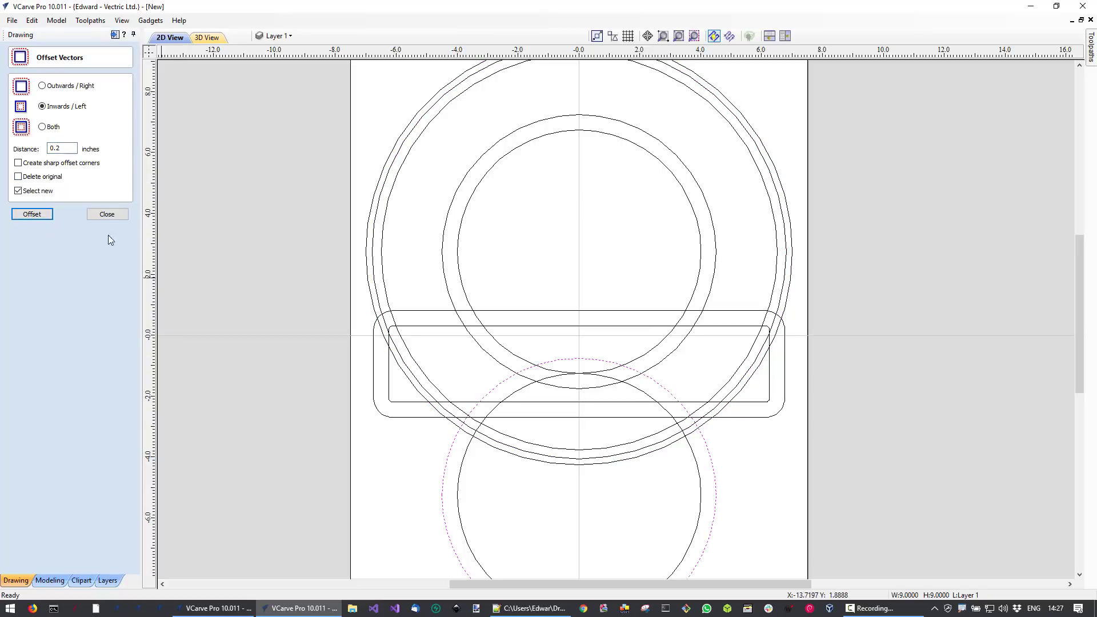
click(46, 217)
click(374, 388)
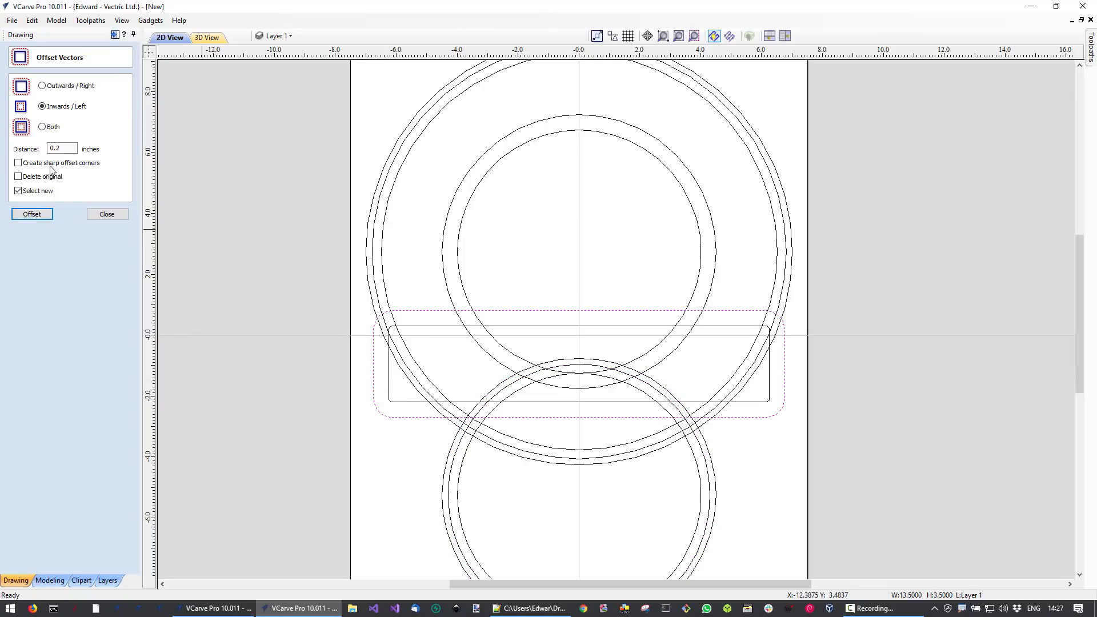
click(32, 216)
click(444, 266)
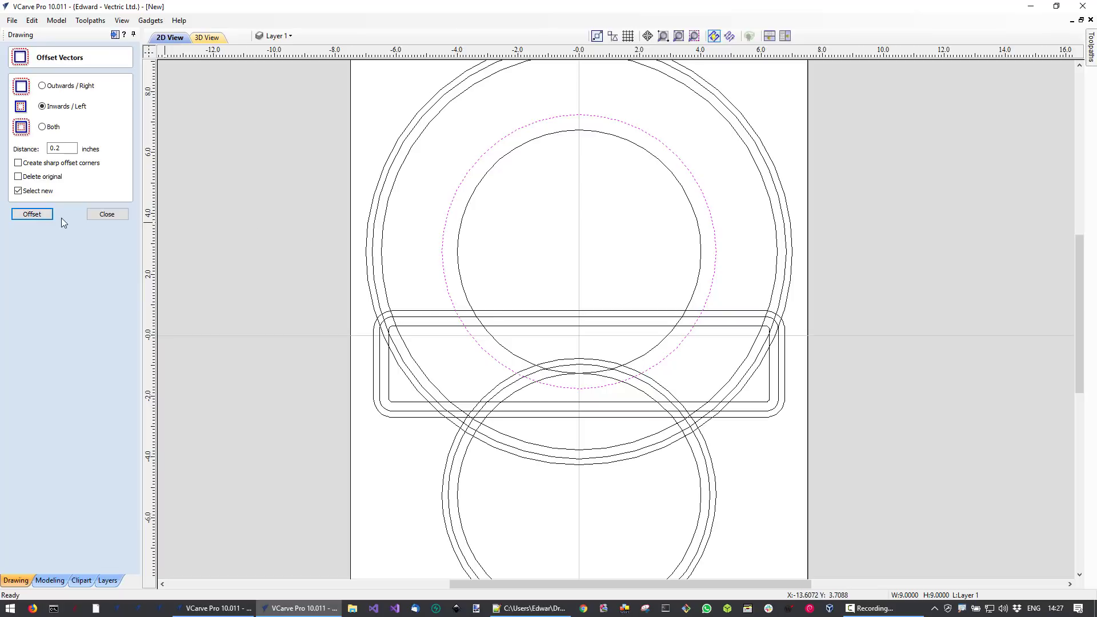
click(460, 267)
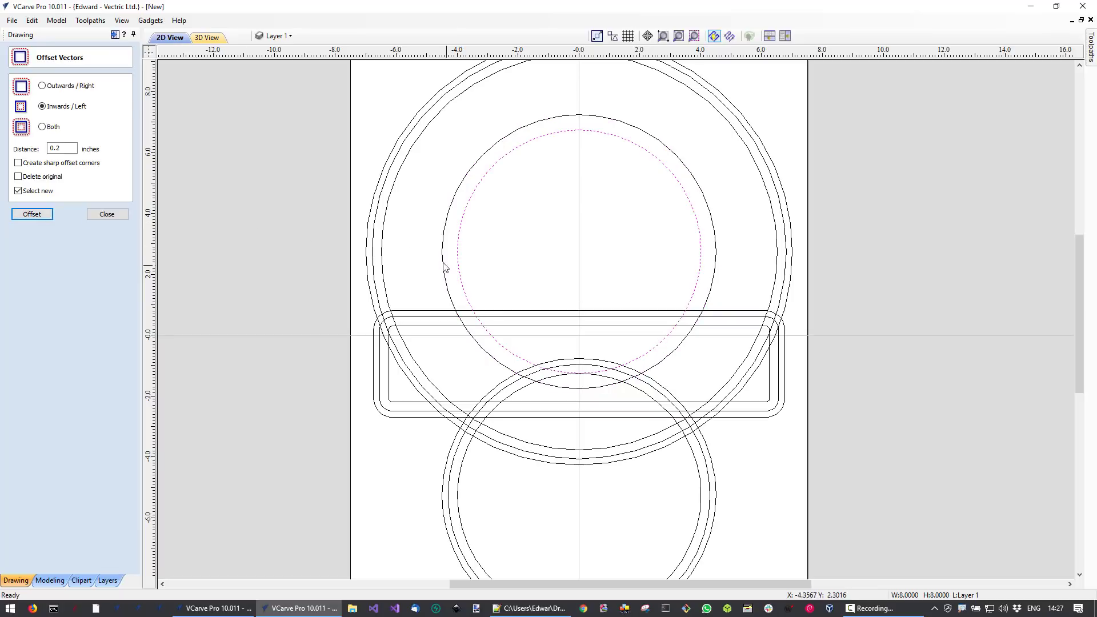
click(40, 214)
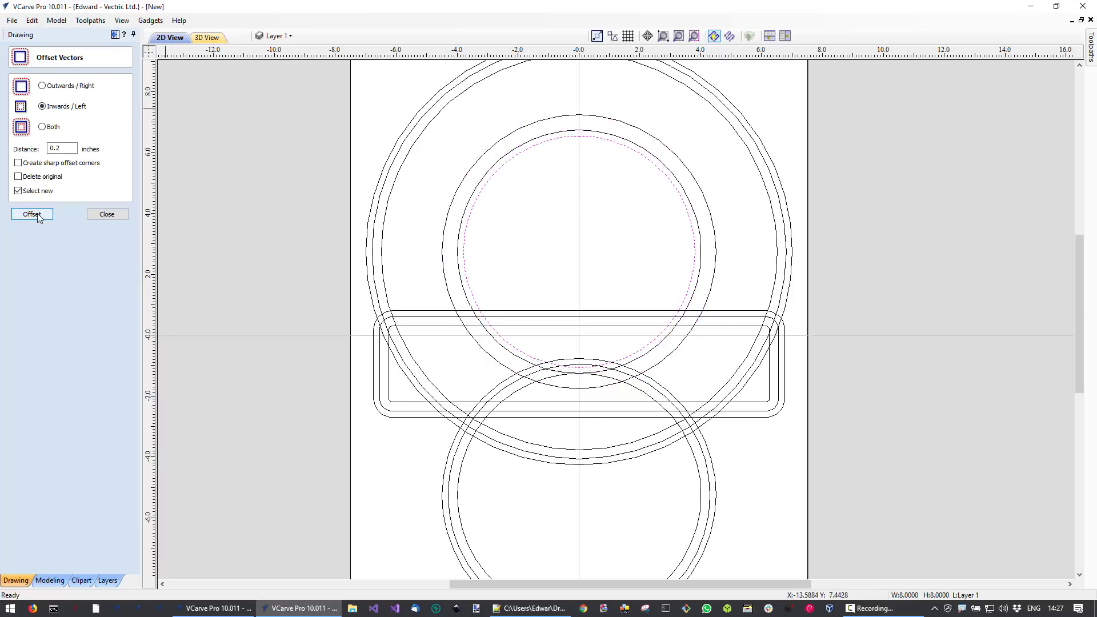
click(479, 264)
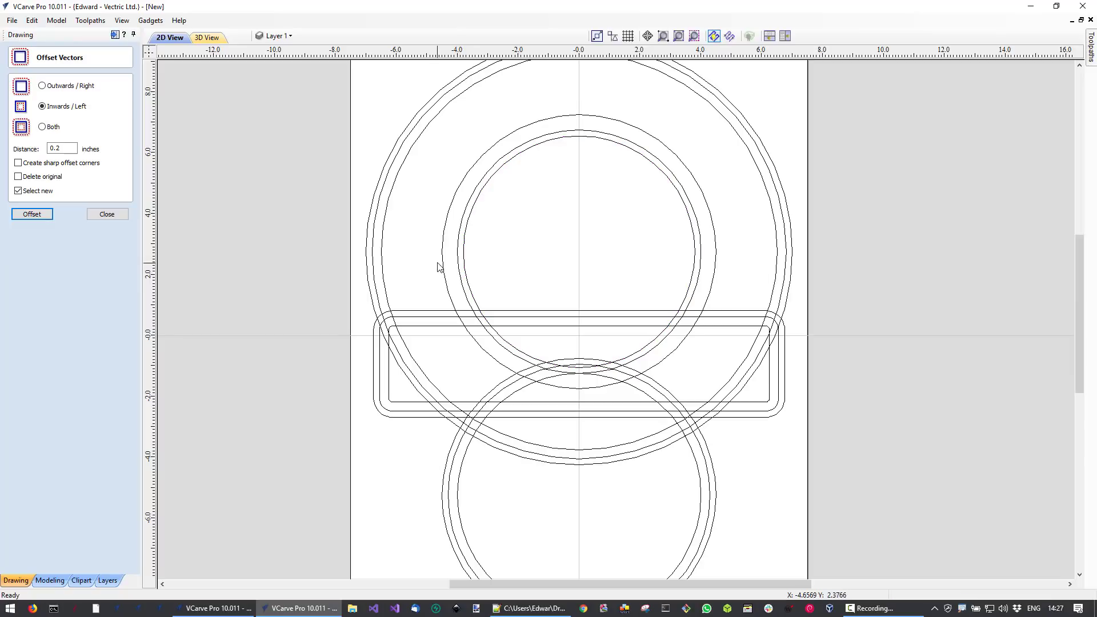
click(465, 268)
key(ctrl+z)
- Offset the upper 8-inch circle outwards by 0.2 inches and the second-largest circle outwards by 0.1 inches
click(49, 213)
click(505, 257)
click(380, 255)
double_click(67, 150)
text(1)
click(32, 213)
- Offset the upper 9-inch circle inwards by 0.1 inches and the lower 8-inch circle outwards by 0.1 inches
click(450, 286)
click(448, 288)
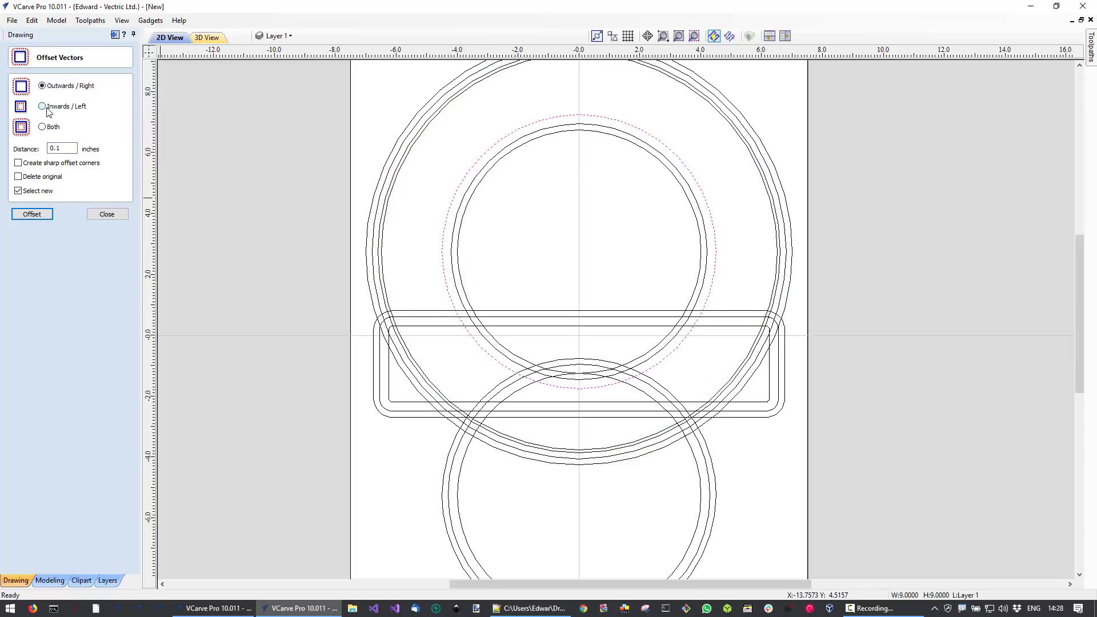
click(41, 217)
click(464, 458)
click(43, 85)
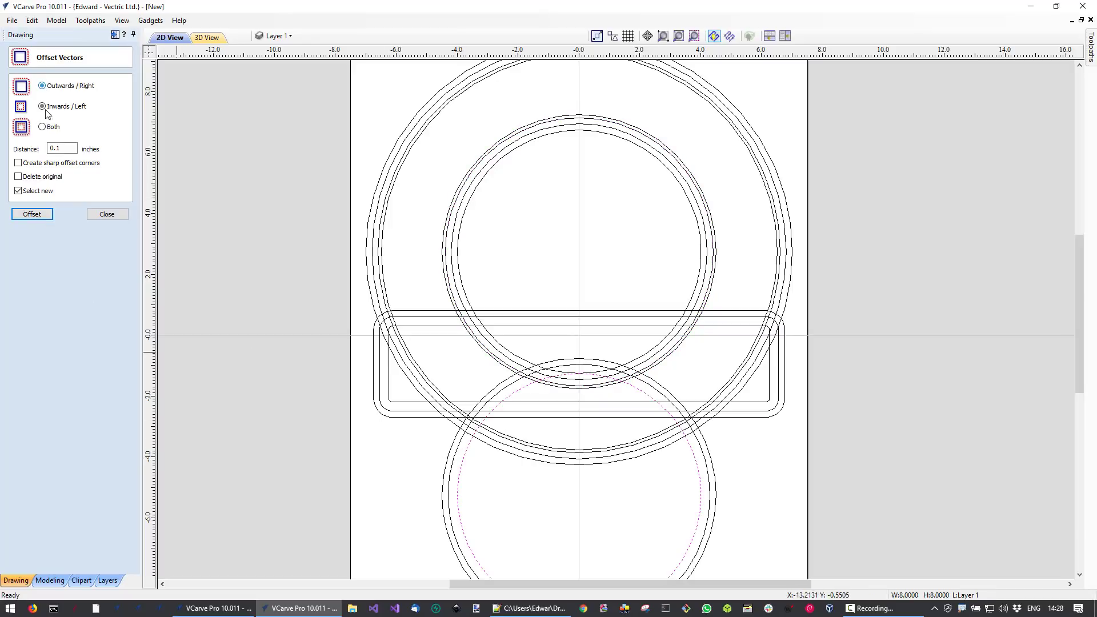
click(37, 216)
- Offset the innermost rounded rectangle outwards by 0.1 inches
click(389, 402)
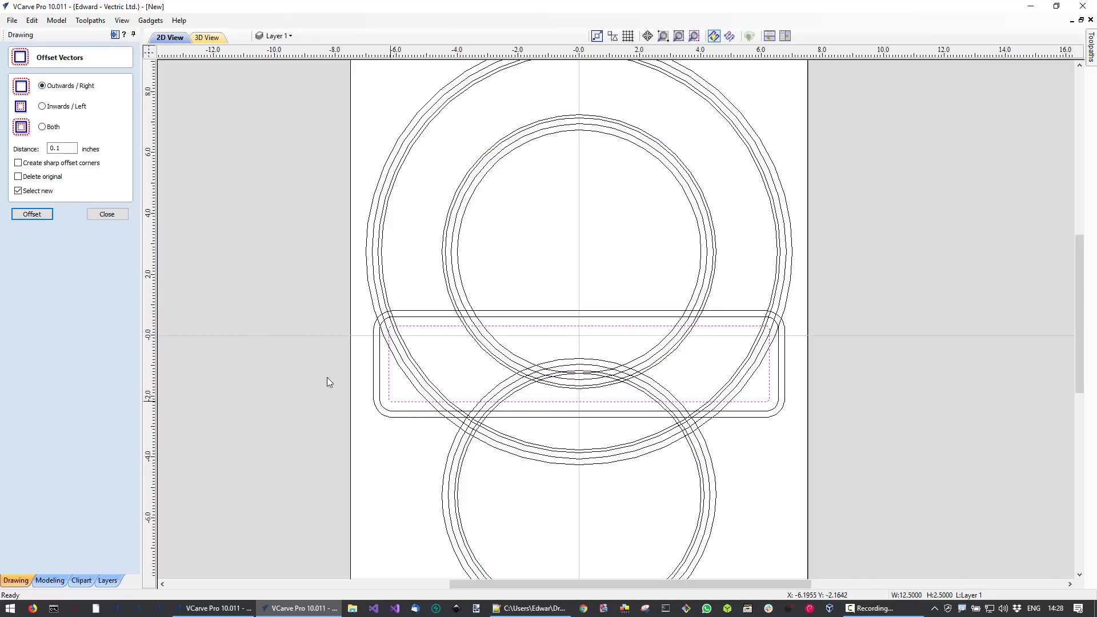
click(33, 216)
click(398, 478)
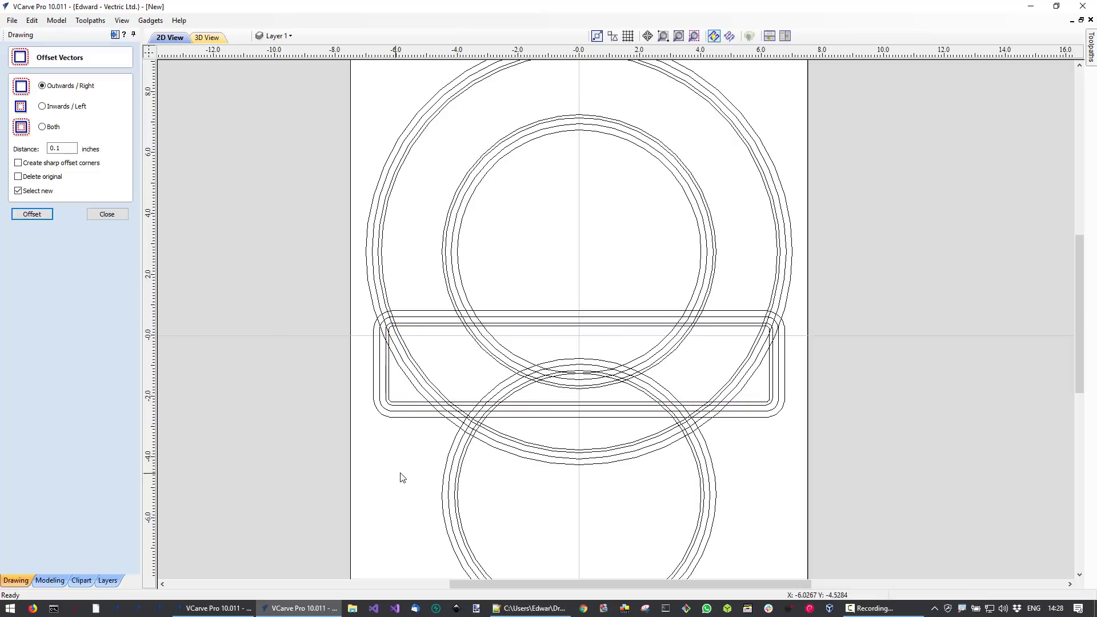
- Examine where the circle outlines cross each other and the banner outlines, and leave the Offset Vectors tool
scroll(400, 351, up, 1)
scroll(403, 346, down, 1)
scroll(706, 429, down, 1)
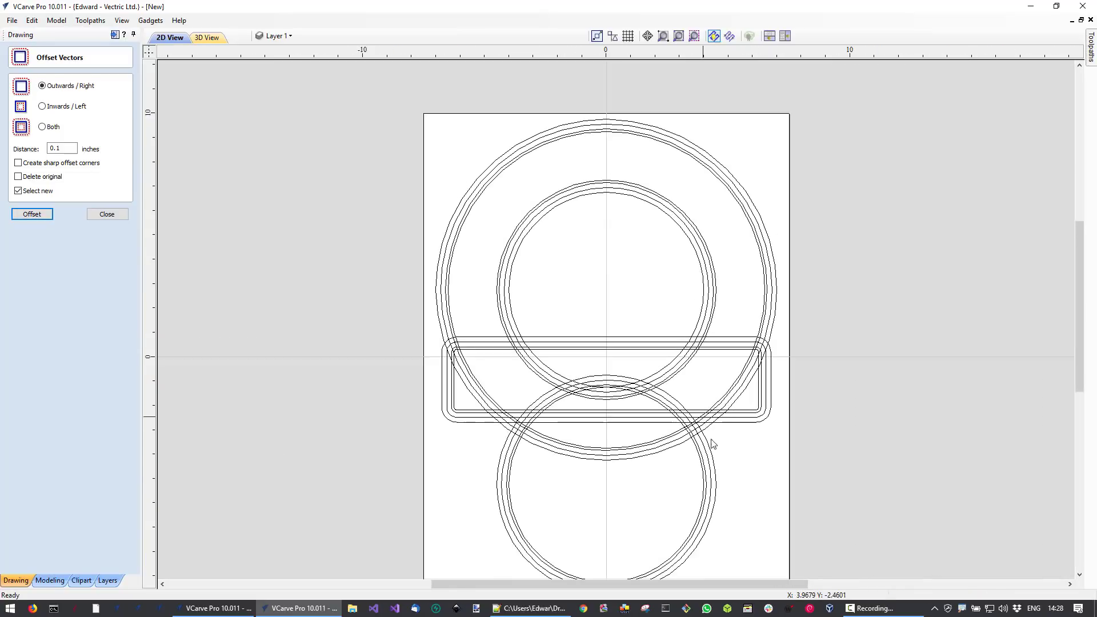
middle_drag(765, 466, 725, 404)
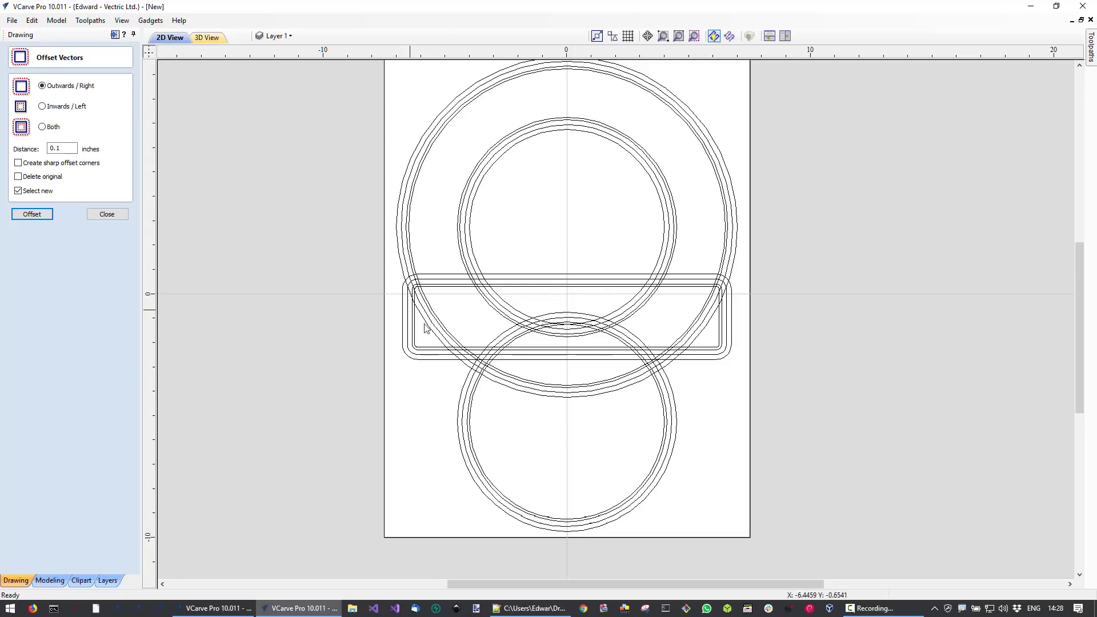
scroll(469, 286, up, 2)
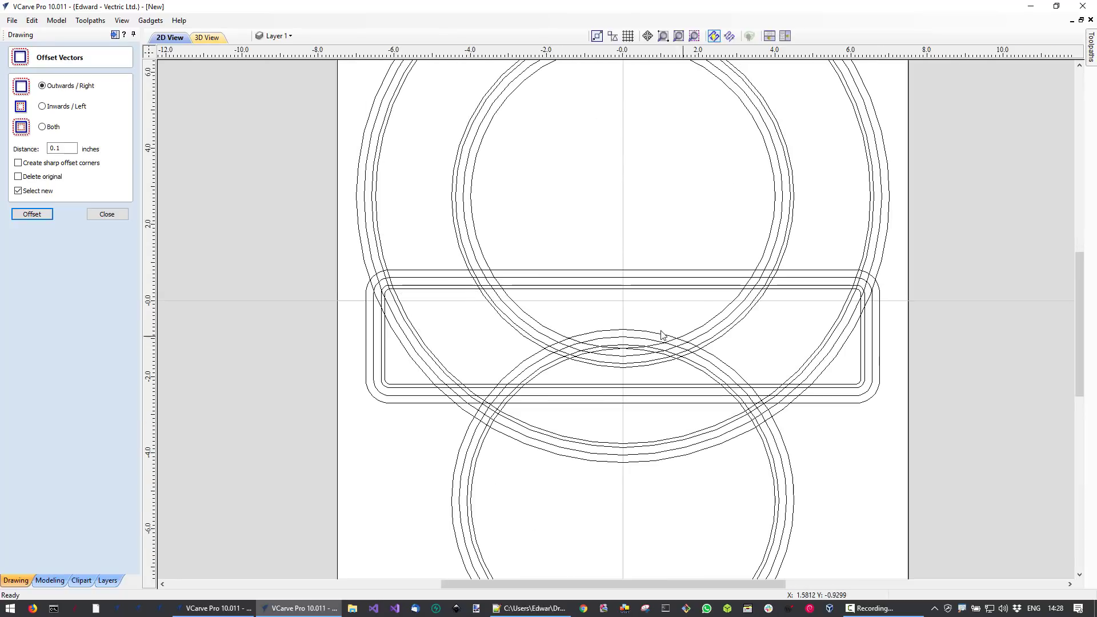
scroll(661, 335, up, 1)
scroll(503, 320, up, 1)
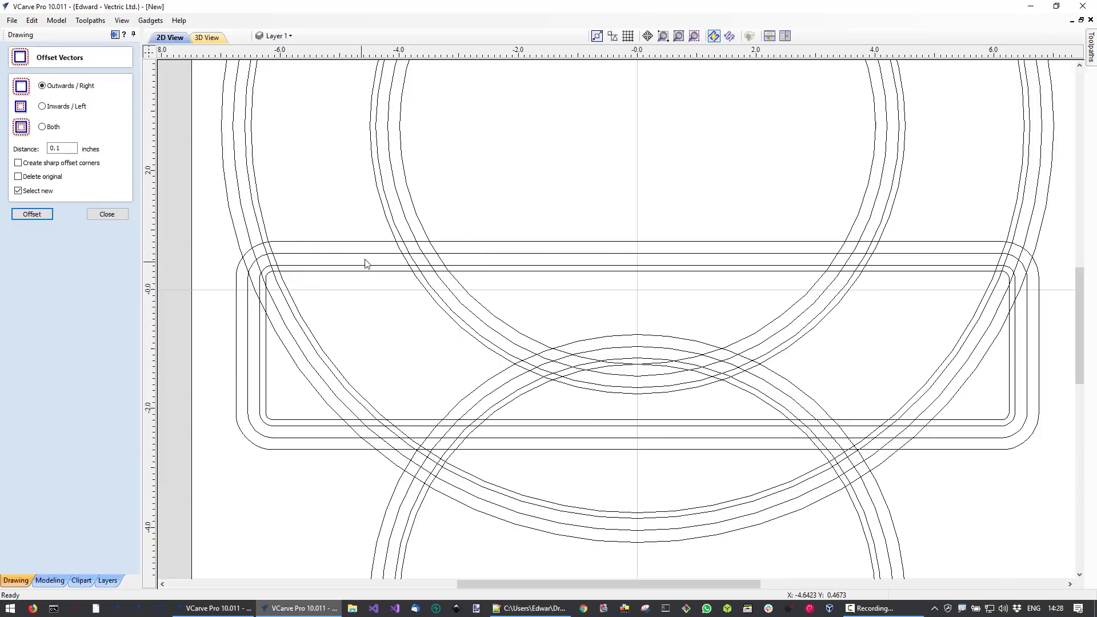
scroll(361, 264, up, 1)
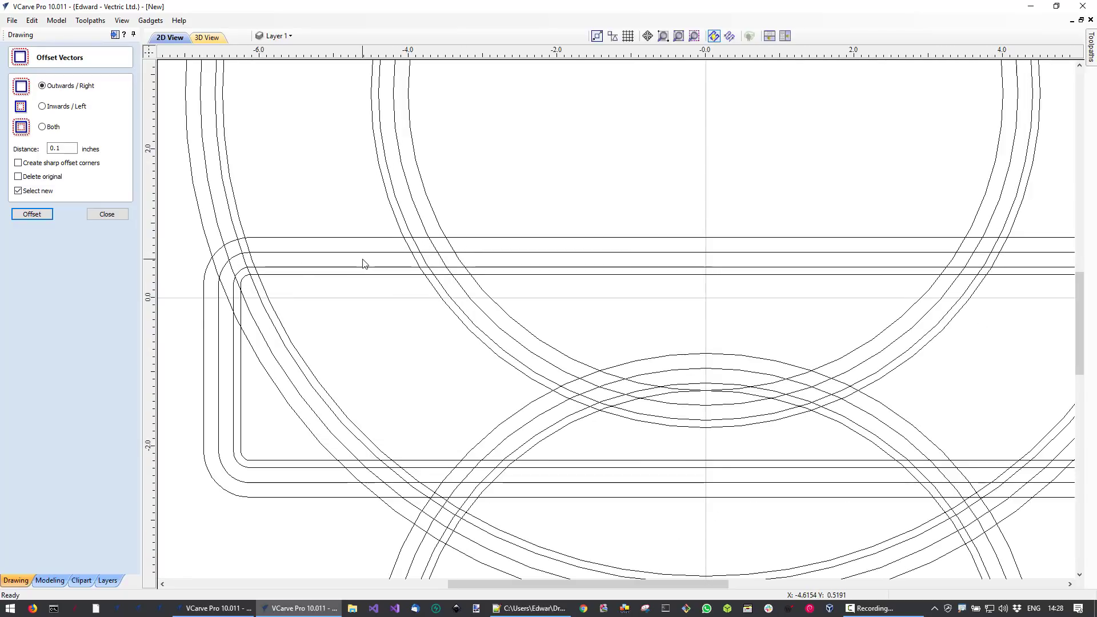
click(107, 217)
- Trim away the circle segments between the two outermost banner outlines along the left part of the banner's upper edge
scroll(172, 249, down, 1)
scroll(656, 419, up, 1)
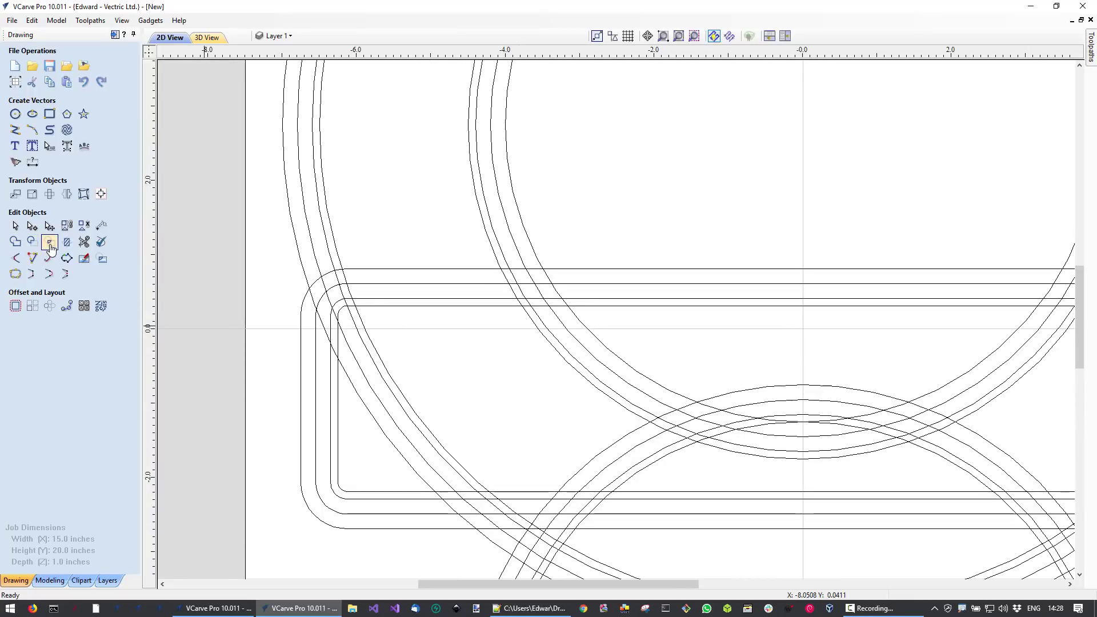
scroll(594, 408, up, 1)
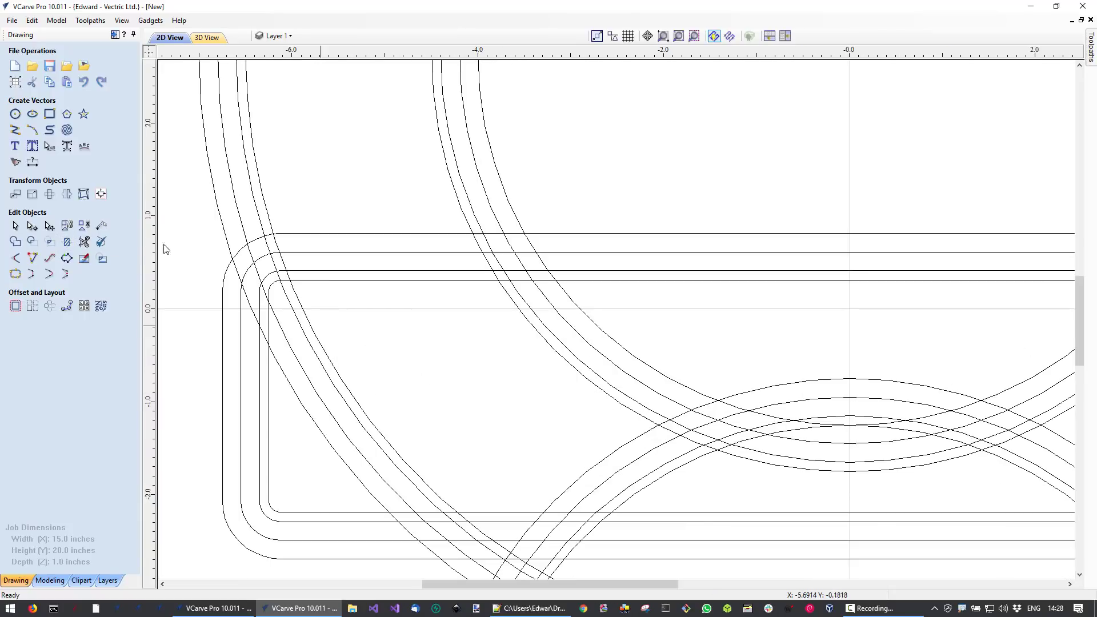
click(83, 244)
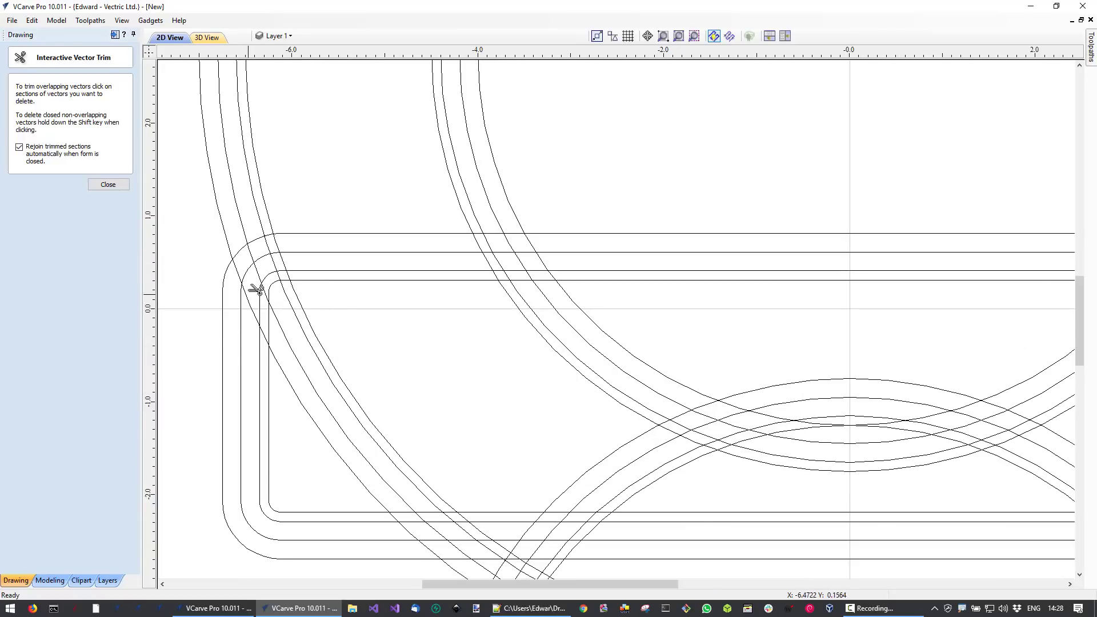
scroll(275, 247, up, 1)
click(278, 246)
click(607, 243)
click(622, 242)
click(655, 242)
click(688, 239)
- Trim the large circles' segments between the two innermost banner outlines around the banner's upper-left corner
click(270, 389)
click(273, 392)
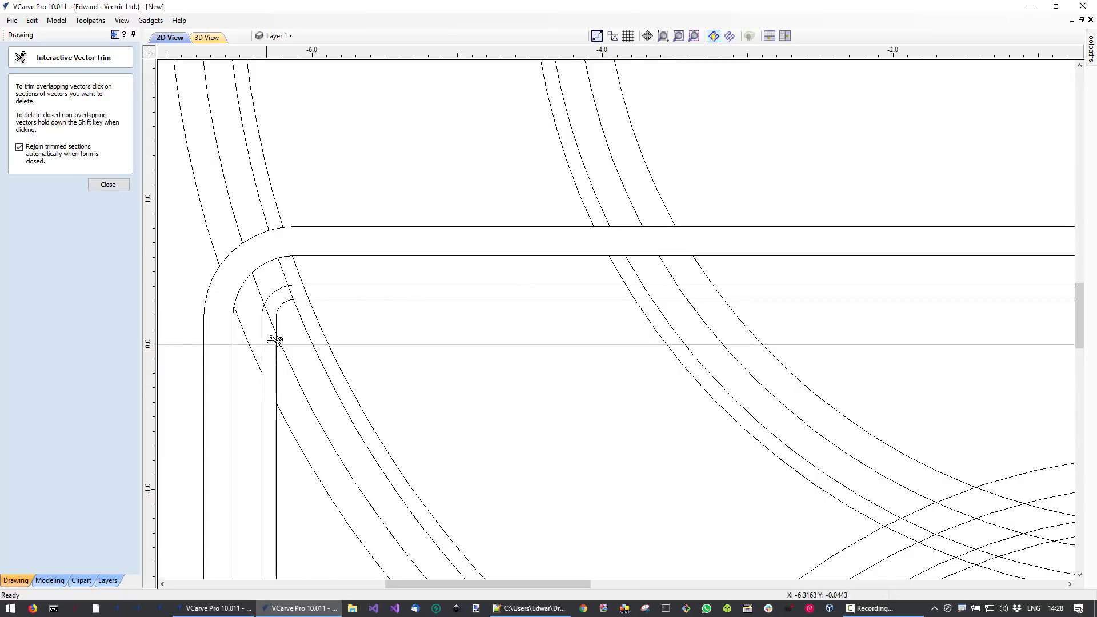
click(273, 314)
click(305, 294)
- Trim the small upper circles' segments between the two innermost banner outlines along the left part of the banner's upper edge
scroll(442, 310, down, 2)
middle_drag(657, 358, 395, 319)
scroll(354, 251, up, 3)
click(262, 293)
click(280, 291)
click(326, 293)
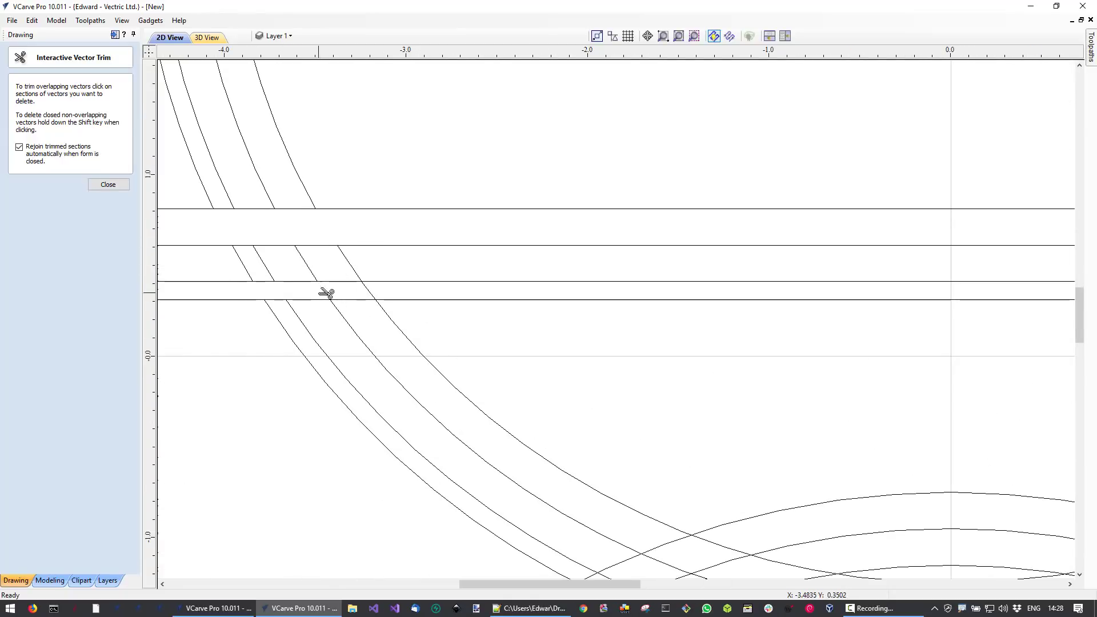
click(370, 294)
- Trim the small upper circles' segments between the two outermost banner outlines along the right part of the banner's upper edge
scroll(420, 320, down, 5)
middle_drag(778, 368, 565, 345)
scroll(602, 245, up, 2)
scroll(606, 244, up, 2)
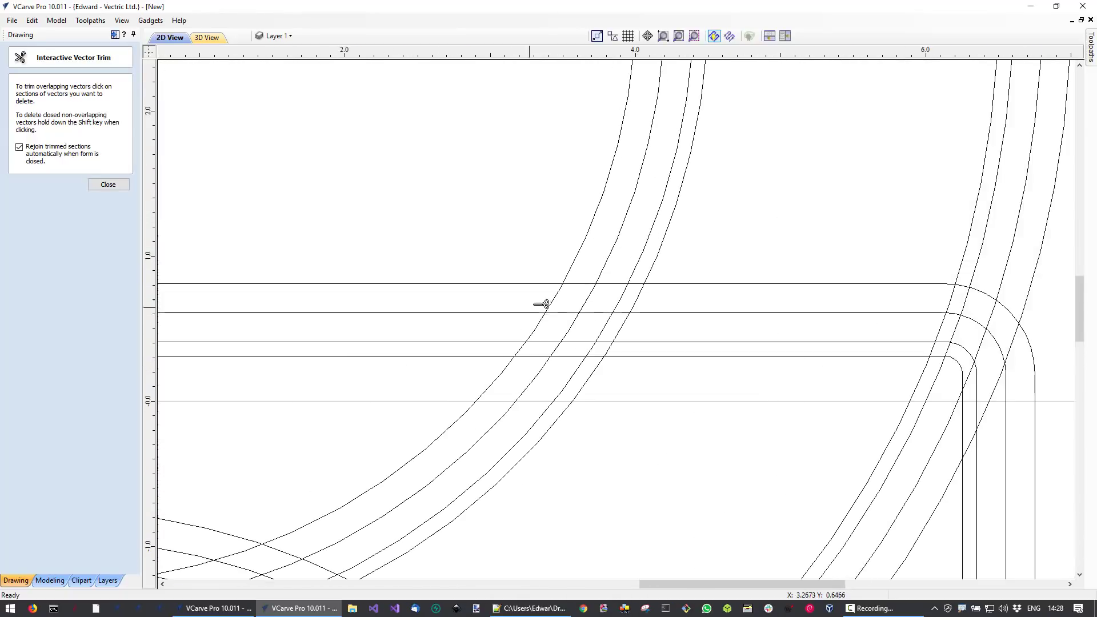
click(552, 301)
click(588, 301)
click(620, 299)
click(637, 300)
- Trim the same small upper circles' segments between the two innermost banner outlines on the right part of the upper edge
click(608, 350)
click(593, 350)
click(557, 350)
click(522, 350)
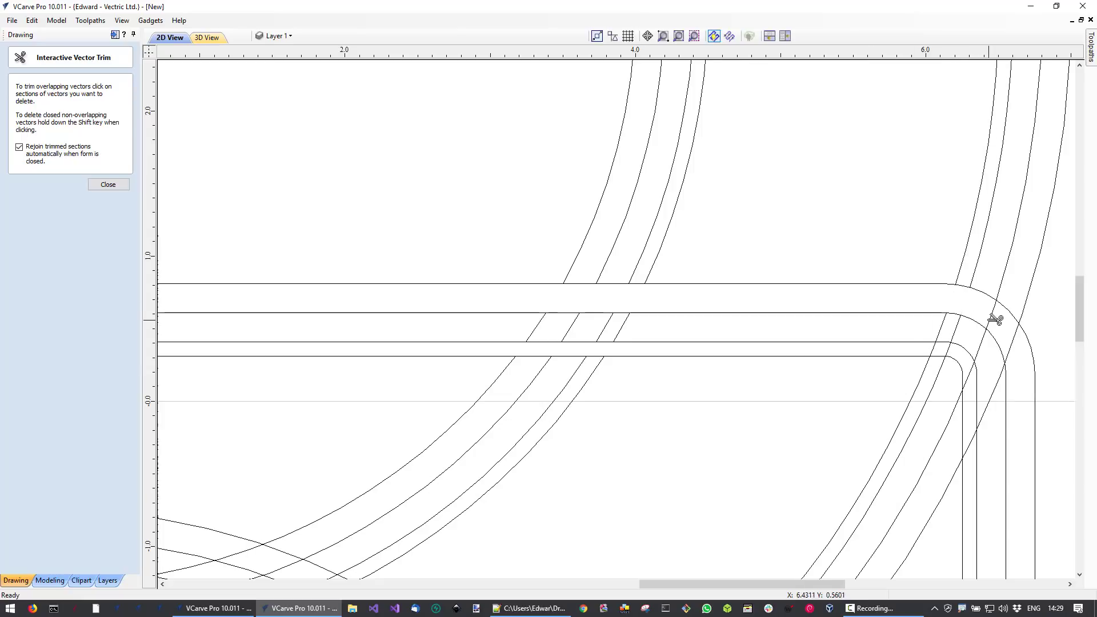
- Trim the large circles' segments between the two innermost banner outlines around the banner's upper-right corner
scroll(933, 360, up, 2)
click(939, 340)
click(964, 342)
click(1005, 393)
click(1004, 522)
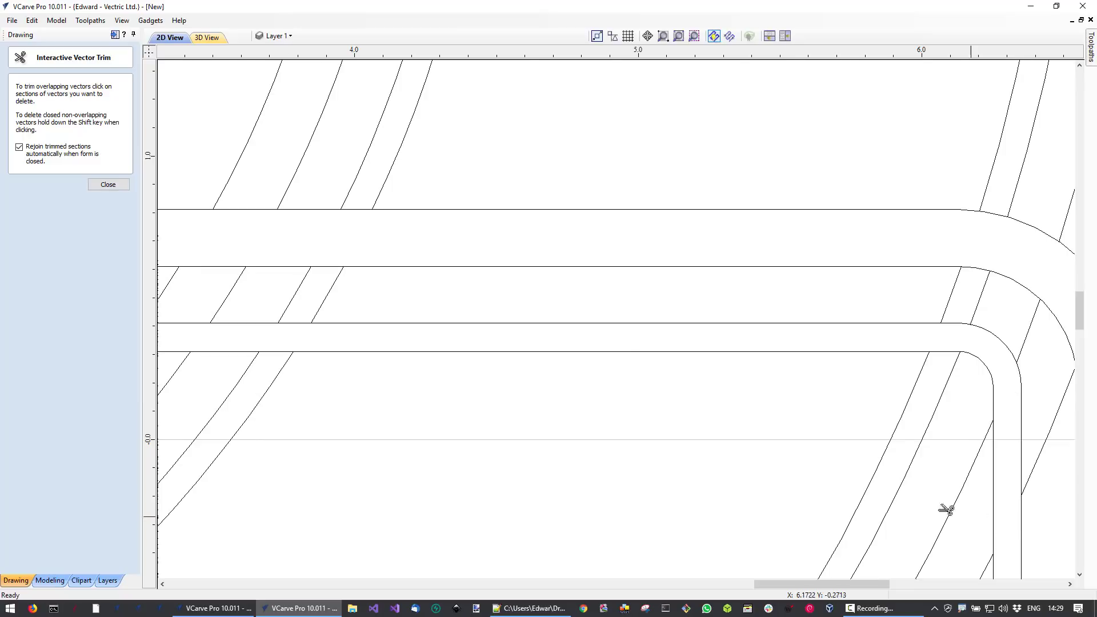
- Trim the large circles' segments between the two innermost banner outlines along the right part of the banner's lower edge
scroll(924, 503, down, 5)
middle_drag(753, 444, 663, 101)
scroll(742, 343, up, 3)
click(706, 353)
click(660, 351)
click(599, 357)
click(575, 350)
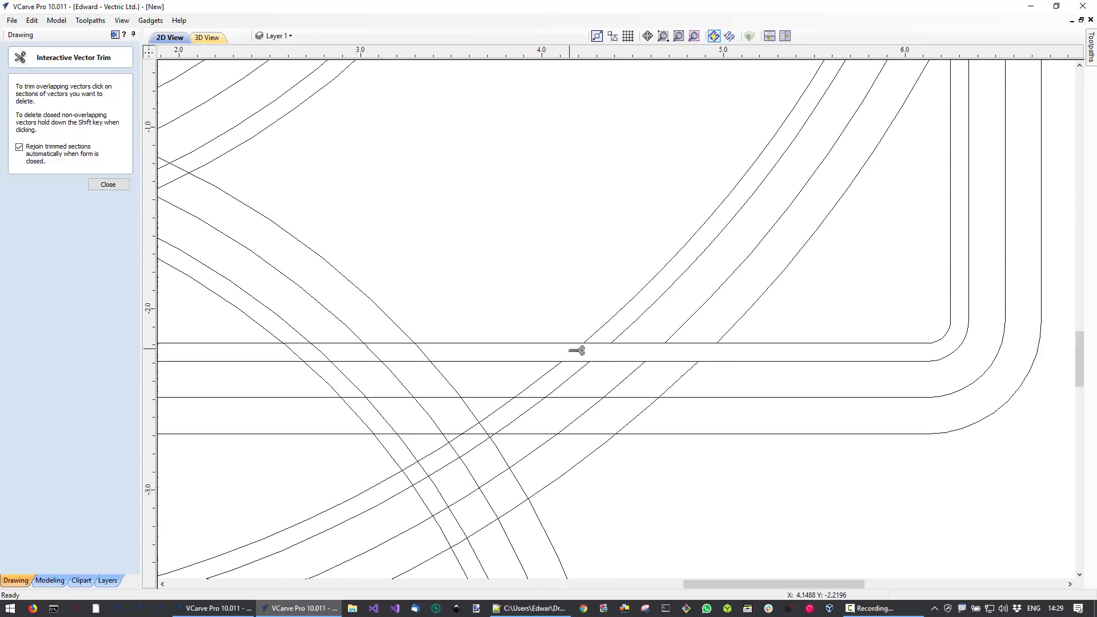
- Trim the large circles' segments between the two outermost banner outlines along the right part of the banner's lower edge
click(494, 417)
click(524, 420)
click(571, 424)
click(630, 424)
- Trim the large circles' segments between the two innermost banner outlines along the left part of the banner's lower edge
scroll(560, 446, down, 5)
middle_drag(342, 431, 712, 329)
scroll(457, 351, up, 4)
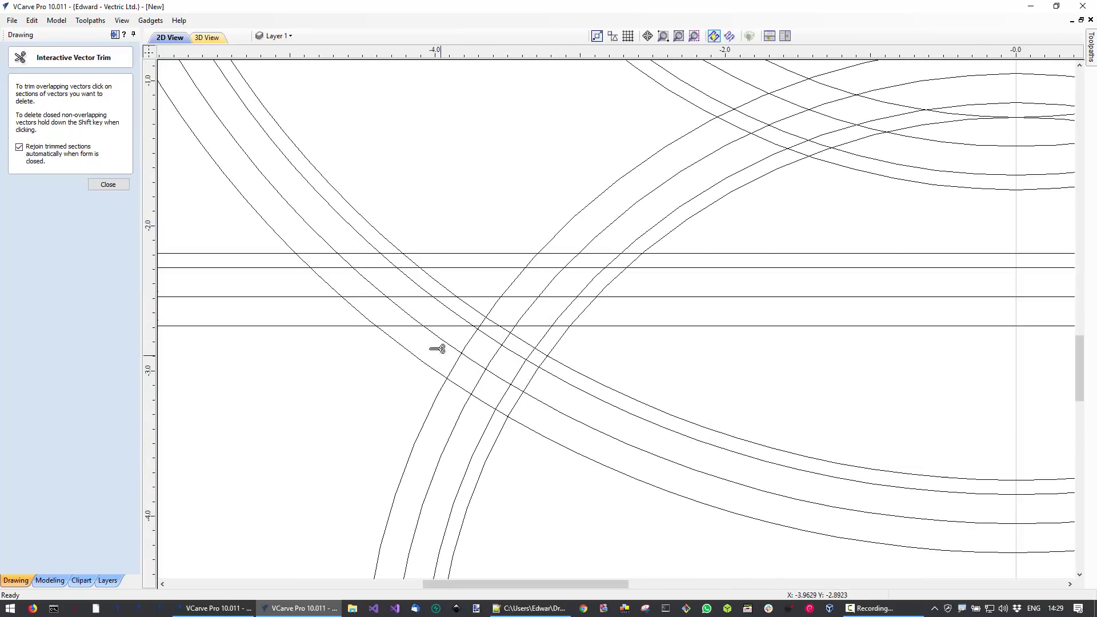
click(306, 262)
click(345, 260)
click(392, 260)
click(416, 263)
- Trim the large and lower circles' segments between the two outermost banner outlines along the left part of the banner's lower edge
click(363, 314)
click(414, 317)
click(455, 311)
scroll(474, 306, down, 5)
scroll(528, 304, up, 6)
click(329, 336)
click(377, 349)
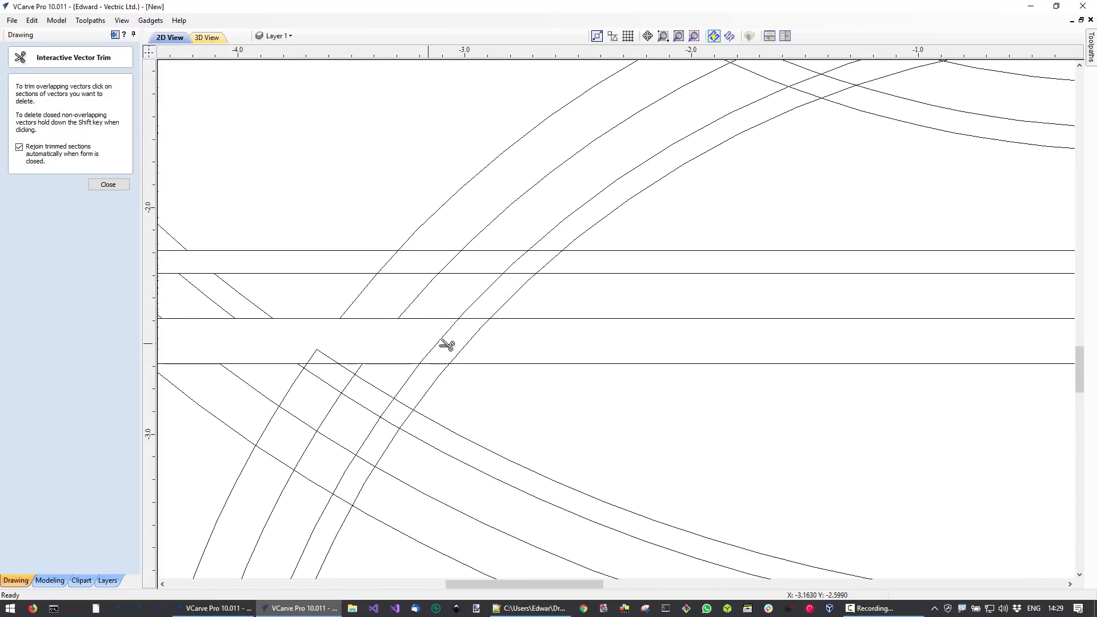
click(441, 342)
scroll(328, 363, up, 2)
click(305, 361)
click(331, 357)
click(537, 353)
- Trim the lower circles' segments between the two innermost banner outlines along the left part of the banner's lower edge
click(421, 212)
click(515, 213)
click(616, 216)
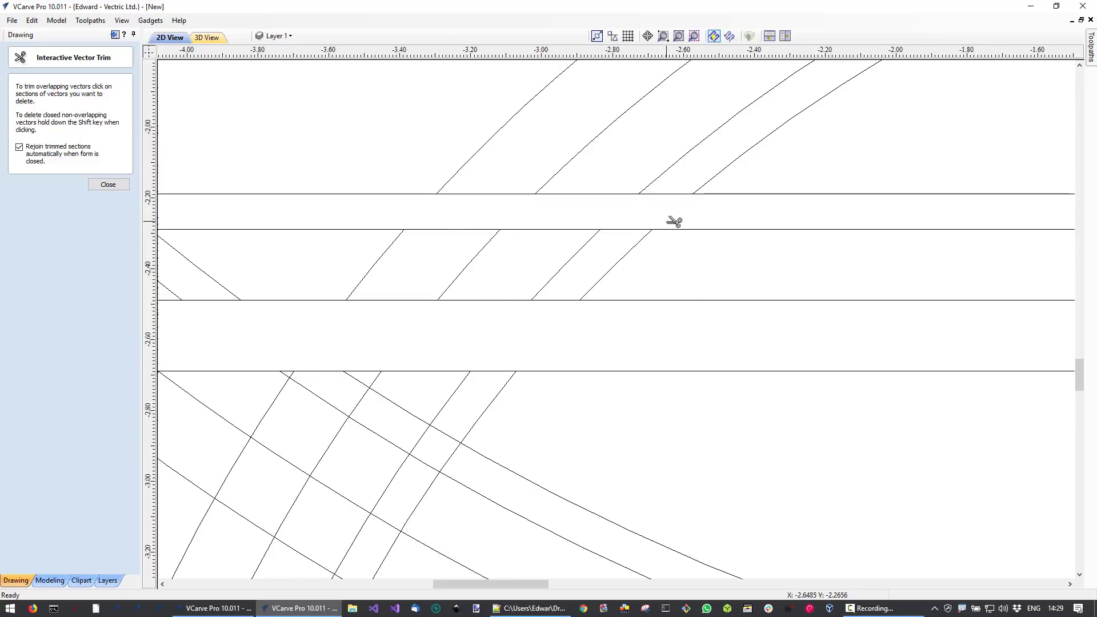
click(666, 218)
- Trim the remaining circle segments between the two outermost banner outlines along the right part of the banner's lower edge
scroll(667, 262, down, 4)
scroll(861, 382, down, 3)
mouse_move(861, 383)
middle_down()
mouse_move(532, 382)
mouse_move(300, 343)
middle_up()
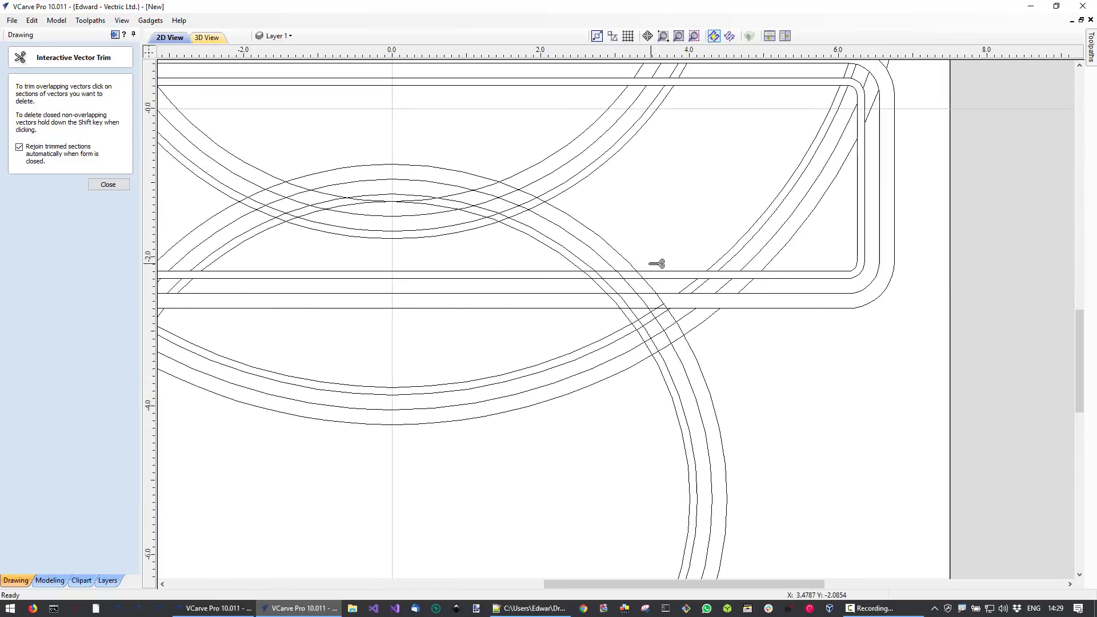
scroll(649, 261, up, 4)
scroll(765, 347, up, 2)
click(642, 380)
click(634, 380)
click(640, 375)
click(570, 374)
click(502, 379)
click(467, 380)
- Trim the lower circles' segments between the two innermost banner outlines at the lower edge's right part, and leave the trim tool
click(392, 264)
click(355, 270)
click(485, 269)
click(555, 270)
scroll(659, 386, down, 10)
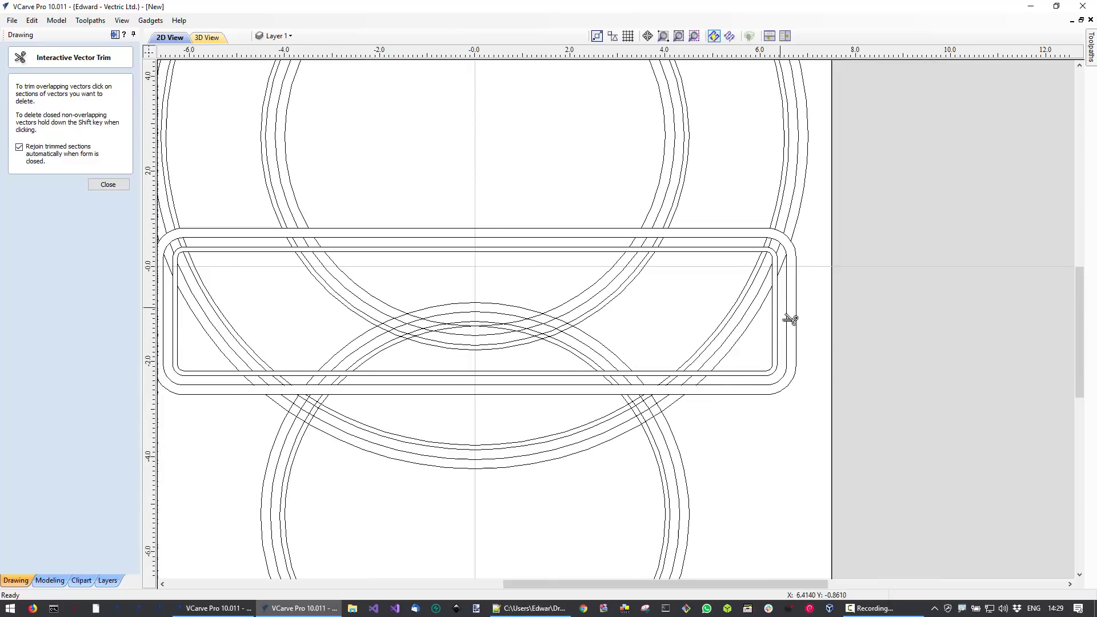
scroll(786, 306, down, 3)
key(Escape)
- Delete the leftover circle pieces between the two middle banner outlines along the upper edge and at the upper corners
scroll(497, 406, up, 3)
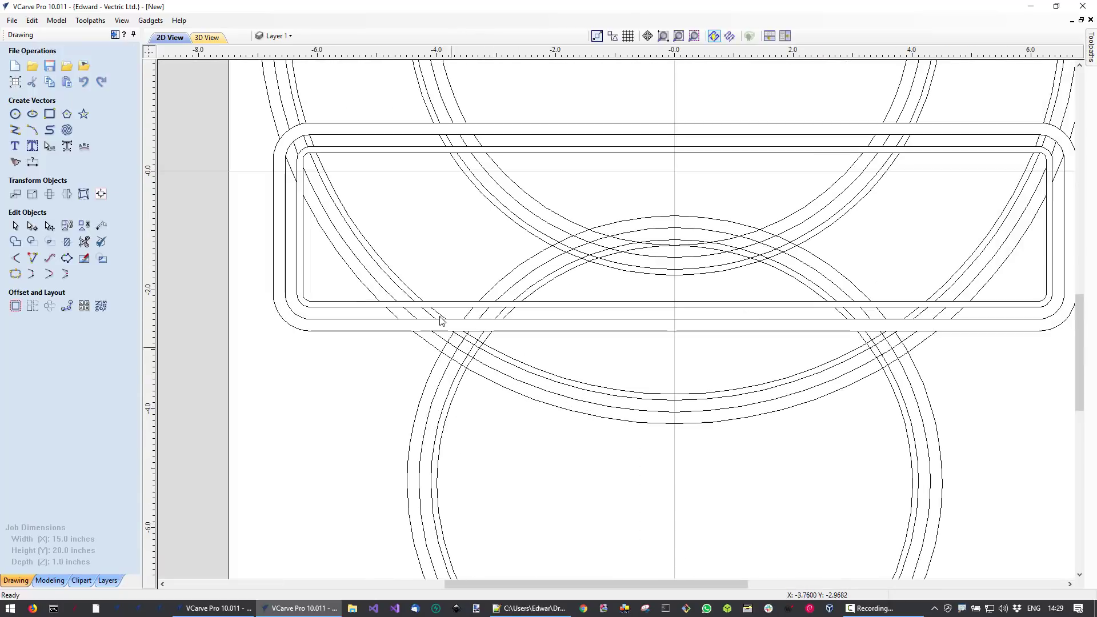
drag(298, 144, 323, 181)
drag(254, 113, 352, 199)
click(368, 185)
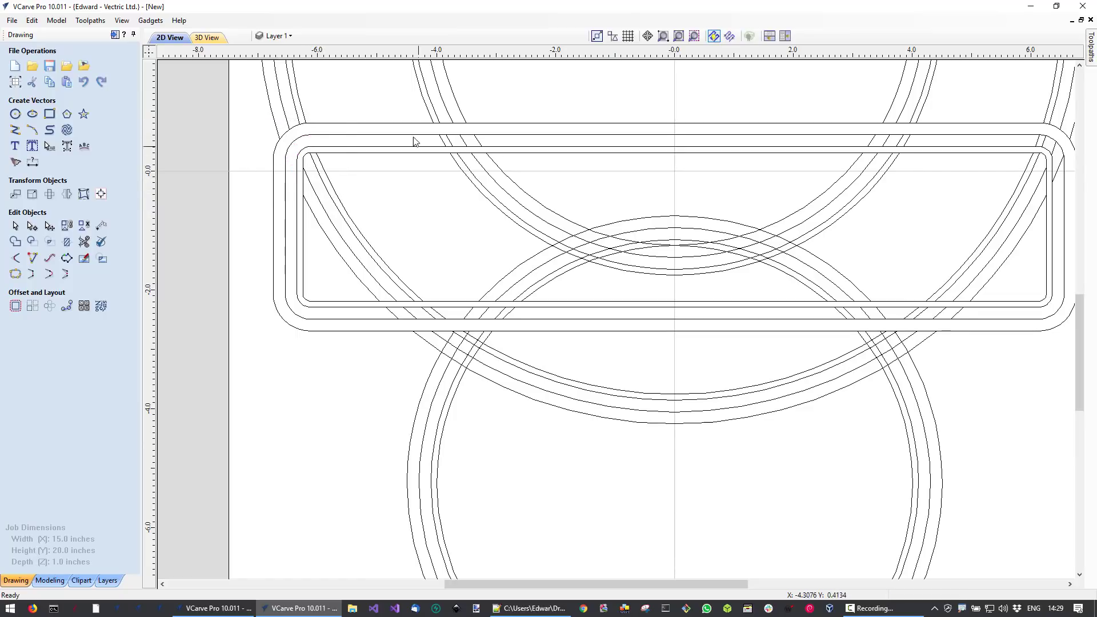
drag(905, 149, 965, 168)
key(Delete)
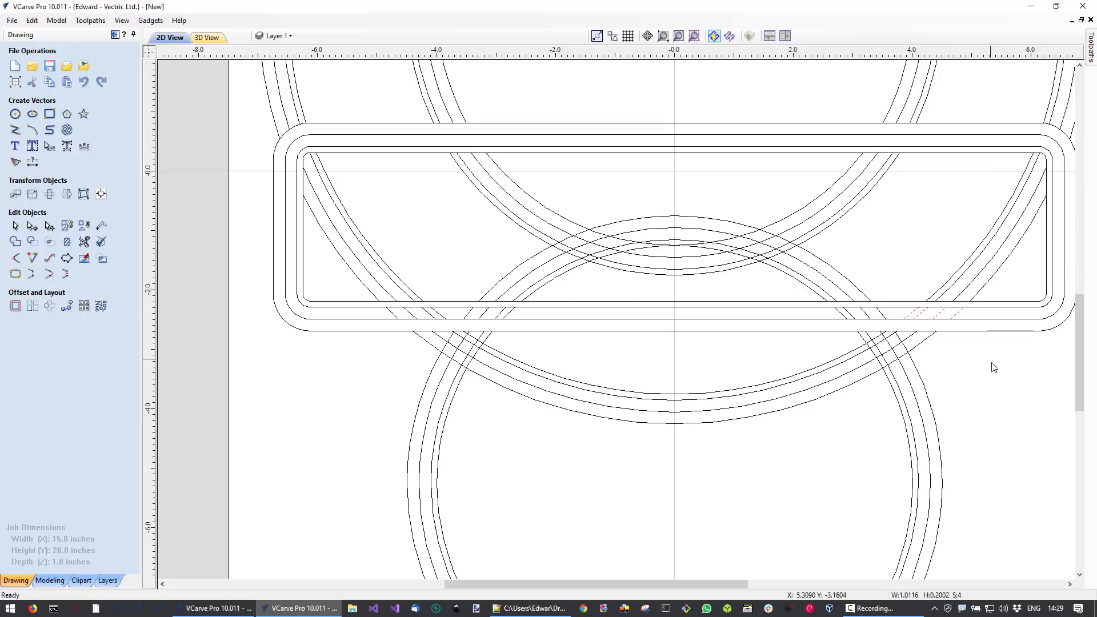
- Delete the leftover circle pieces between the two middle banner outlines along the banner's lower edge
drag(420, 280, 566, 347)
key(Delete)
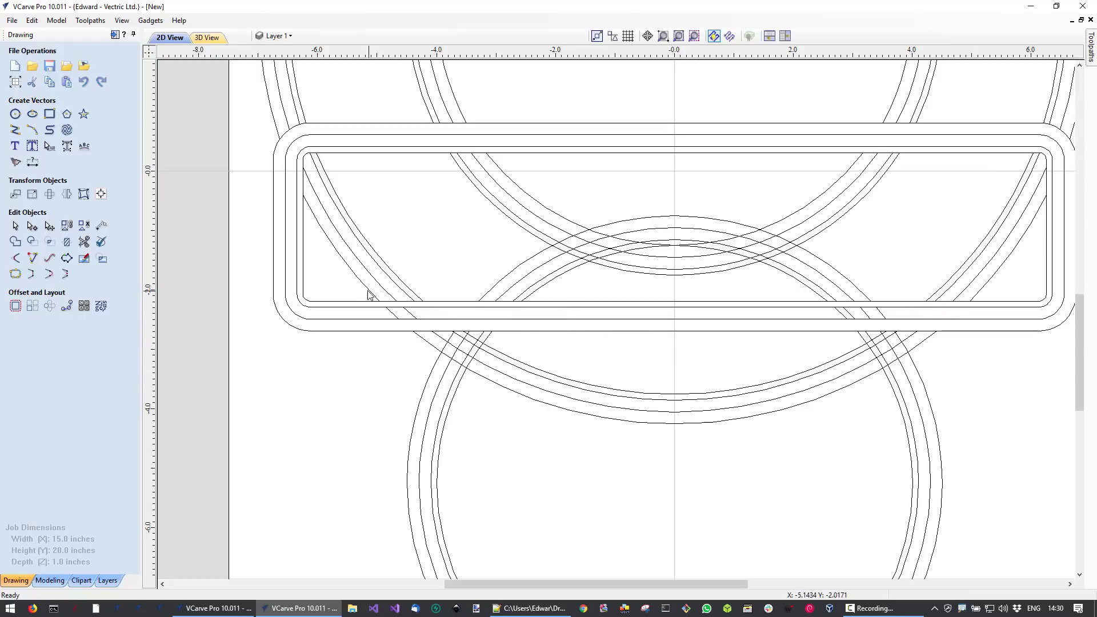
scroll(892, 350, up, 2)
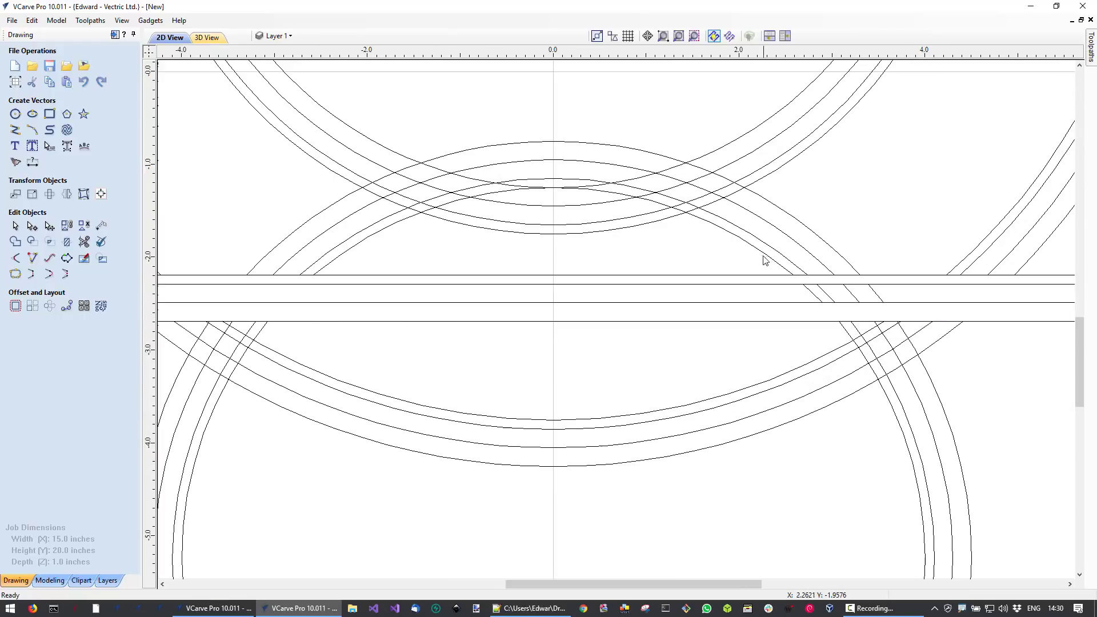
scroll(890, 340, down, 2)
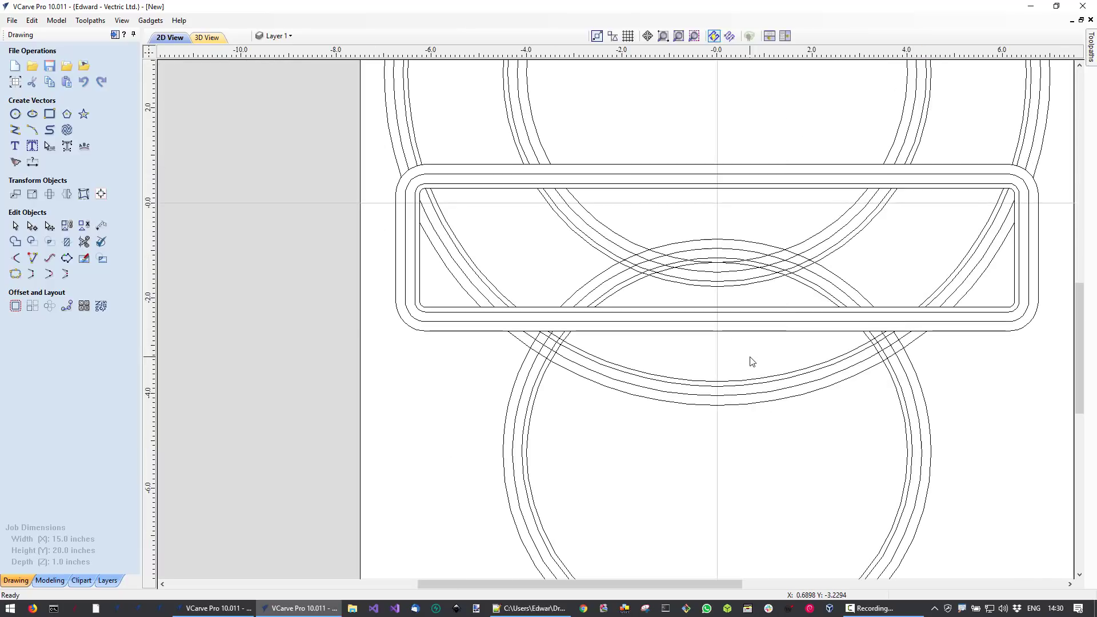
- Delete the lower circles' arcs and the small upper circles' arcs inside the banner
click(621, 290)
mouse_move(580, 262)
mouse_down()
mouse_move(647, 305)
mouse_move(572, 280)
mouse_up()
key(Delete)
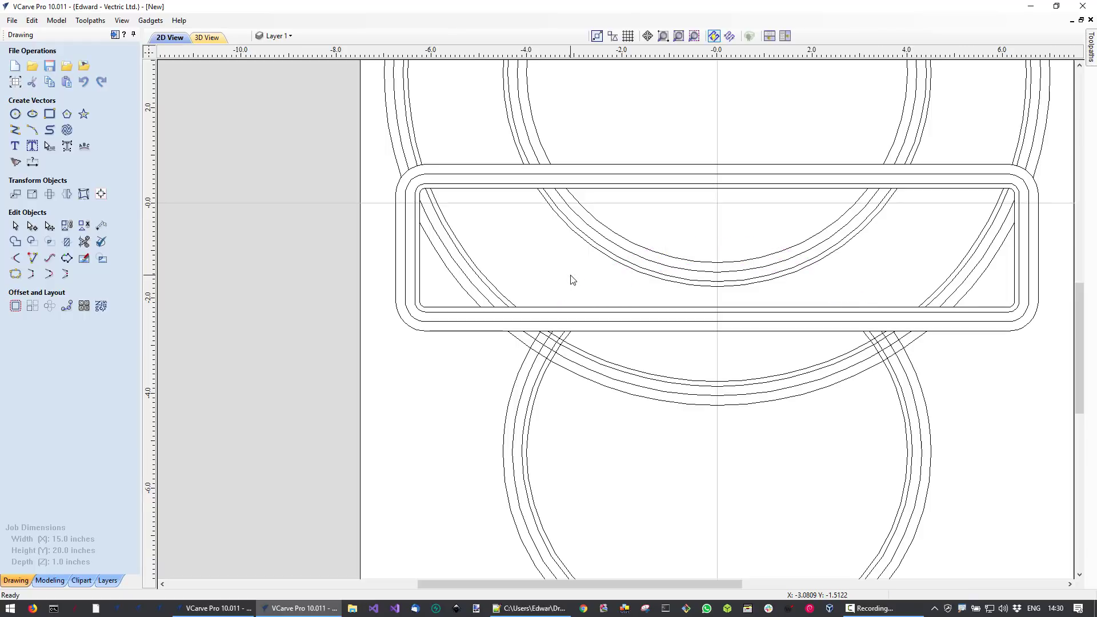
drag(802, 254, 791, 247)
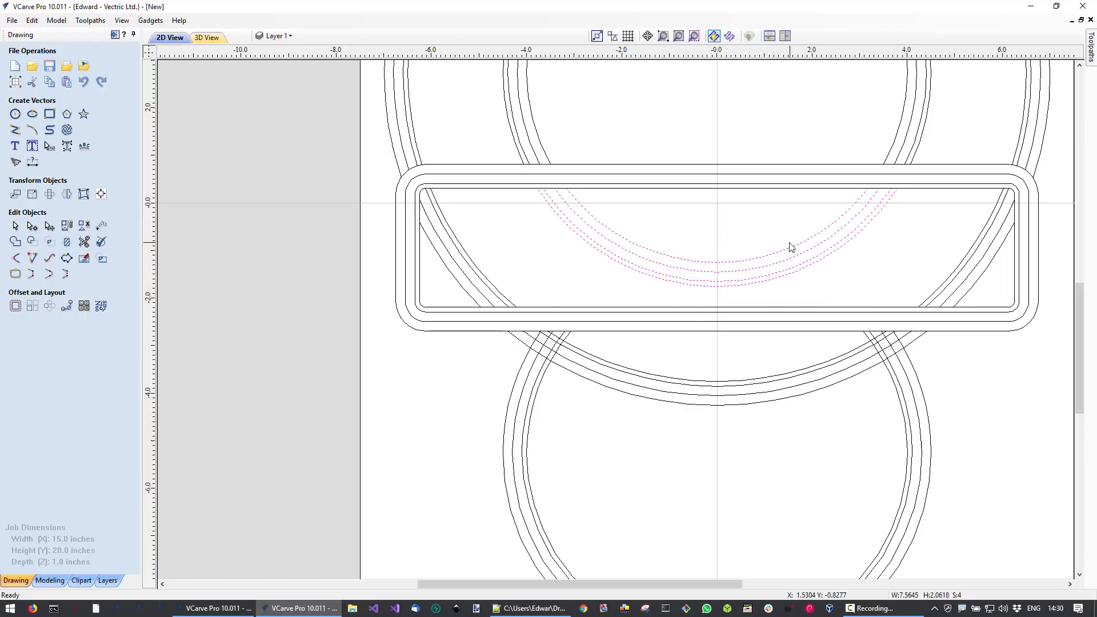
key(Delete)
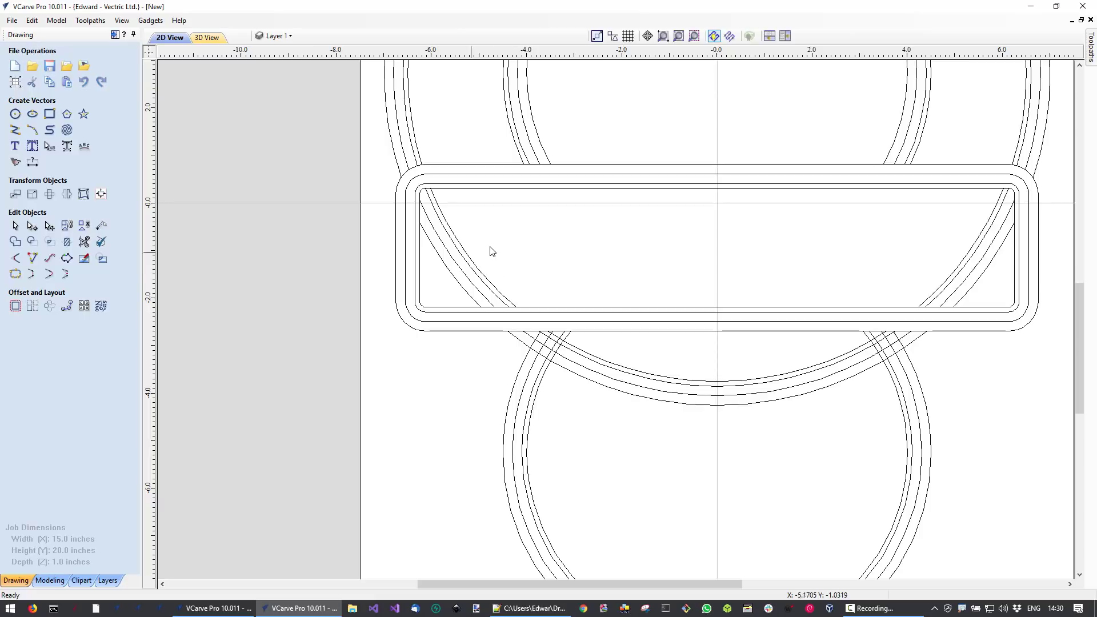
- Delete the large circles' remaining arcs inside the left and right ends of the banner
drag(436, 267, 436, 269)
key(Delete)
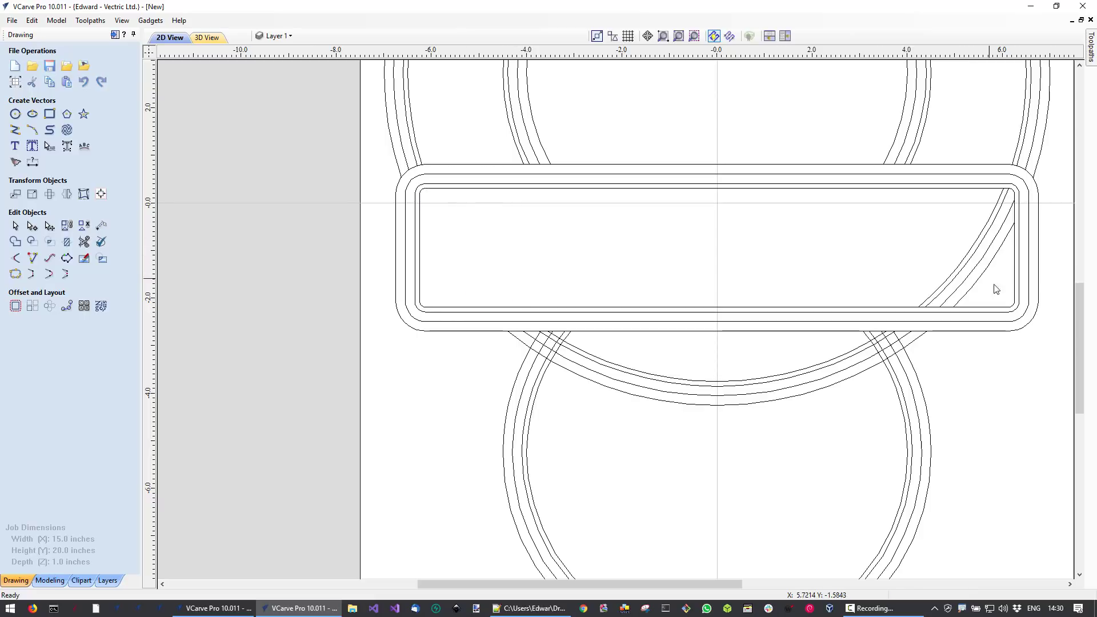
drag(934, 243, 1020, 311)
drag(922, 141, 1061, 367)
key(Delete)
- Delete the large circles' four arcs that cross the lower circles below the banner
scroll(631, 427, up, 2)
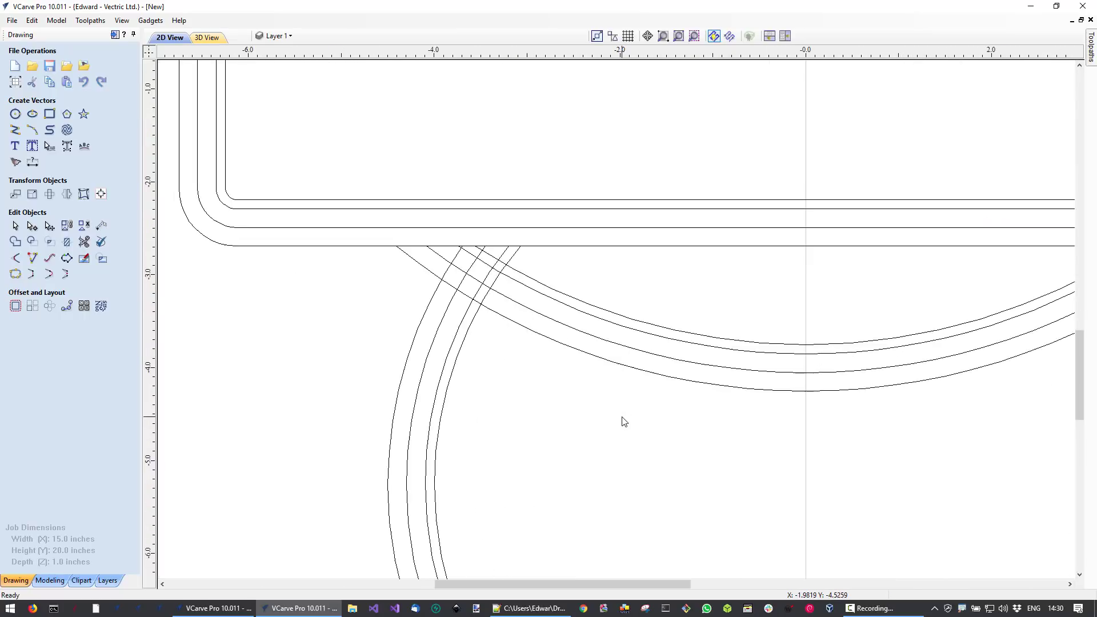
scroll(588, 391, down, 2)
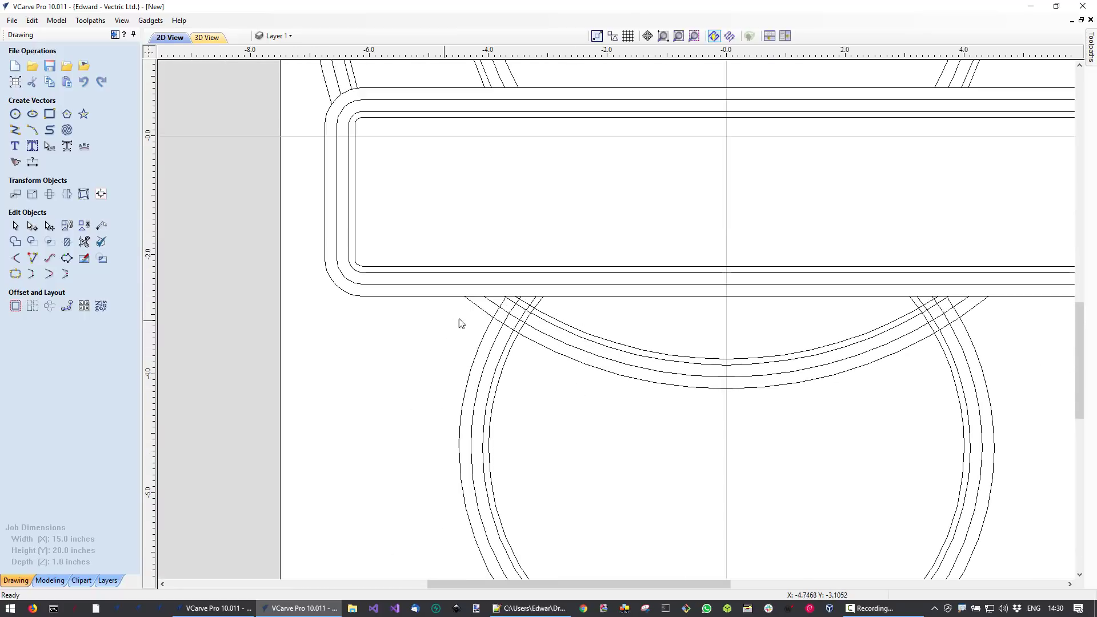
click(479, 306)
key(Delete)
click(489, 301)
key(Delete)
click(517, 304)
key(Delete)
click(526, 305)
key(Delete)
- Examine where the circle outlines meet the banner's outermost outline
scroll(858, 361, down, 3)
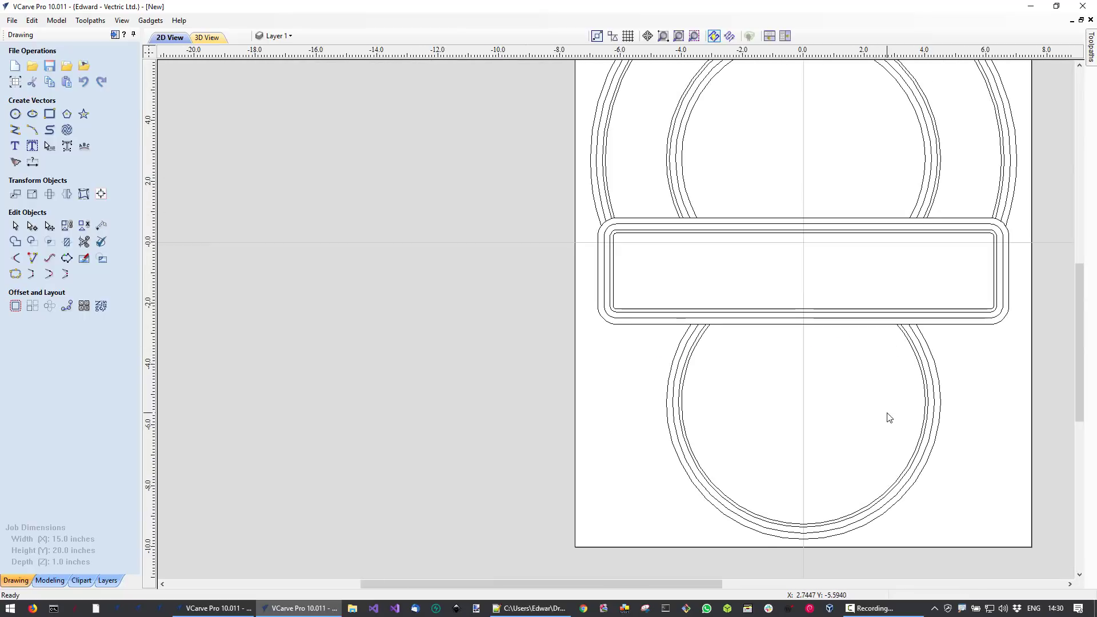
scroll(730, 421, down, 1)
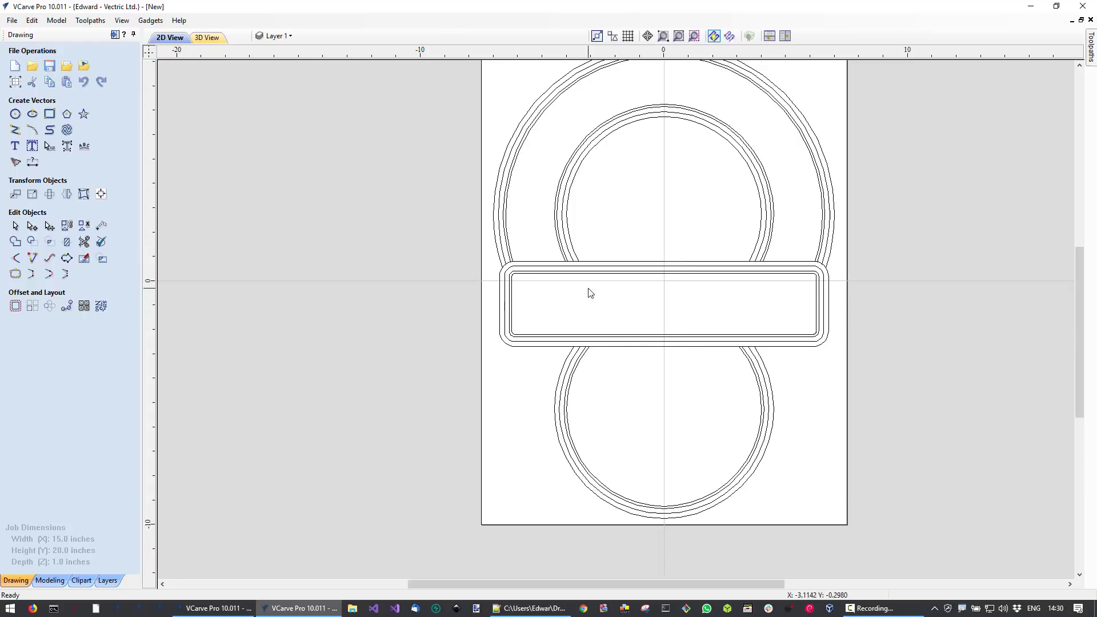
scroll(590, 293, up, 4)
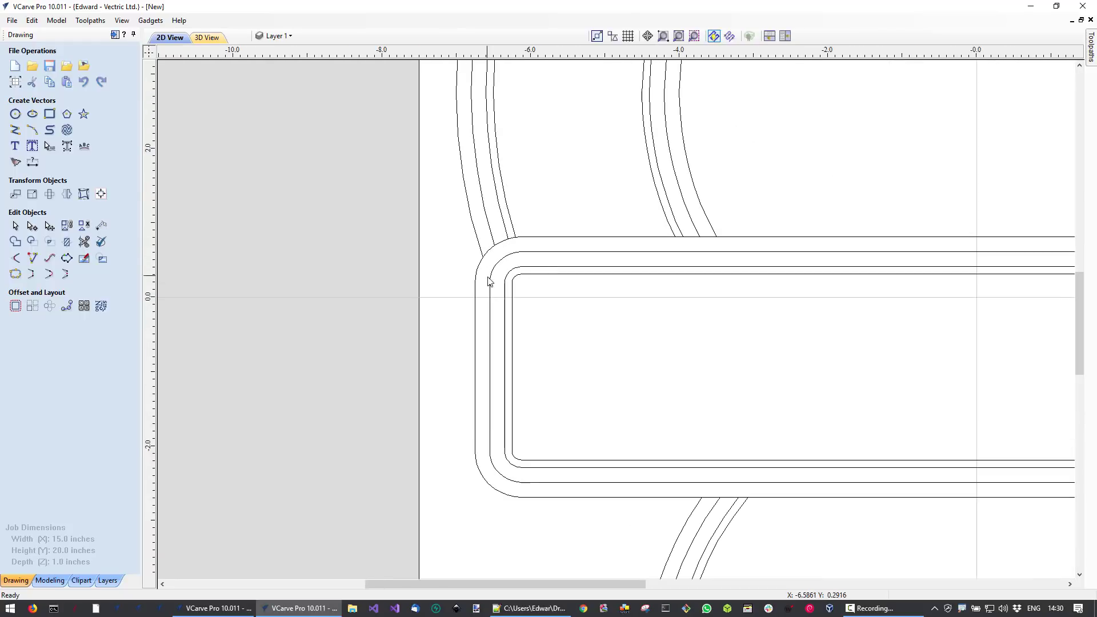
scroll(521, 279, down, 1)
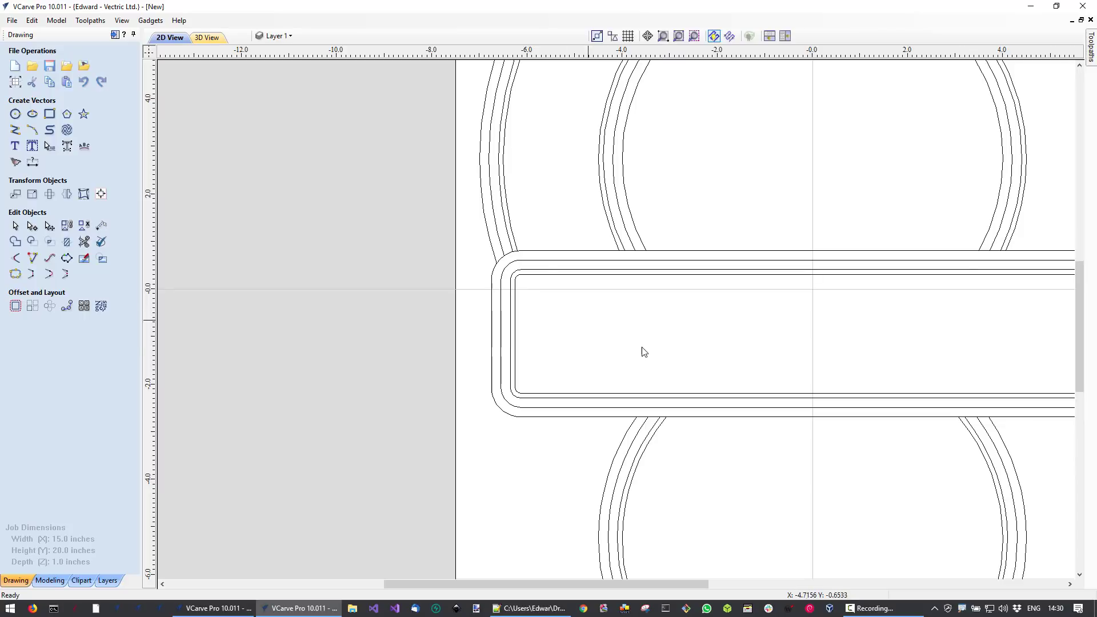
scroll(609, 336, down, 1)
scroll(591, 336, down, 1)
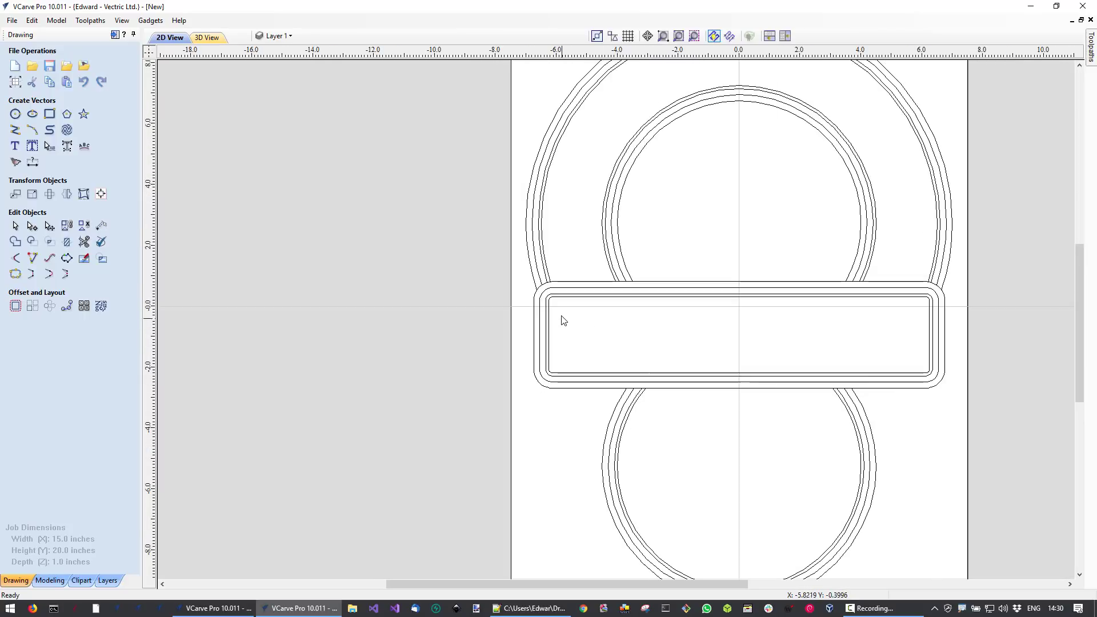
scroll(700, 339, up, 2)
scroll(706, 342, down, 1)
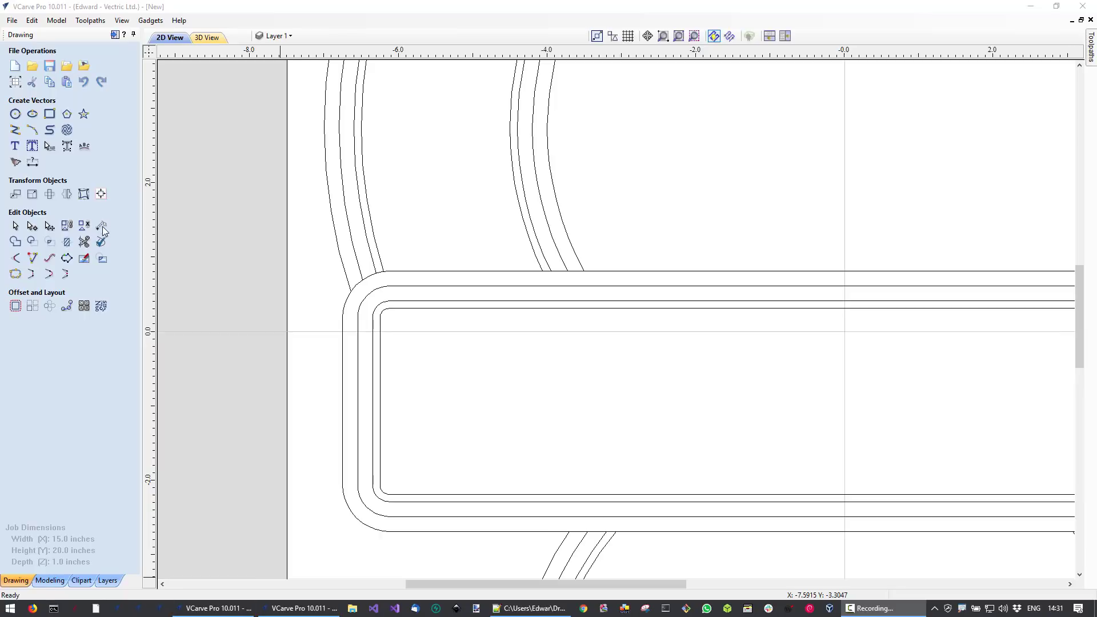
- Use Interactive Vector Trim to open the banner's outermost outline between the large circles' paired arcs at the upper-left corner
click(84, 241)
click(108, 184)
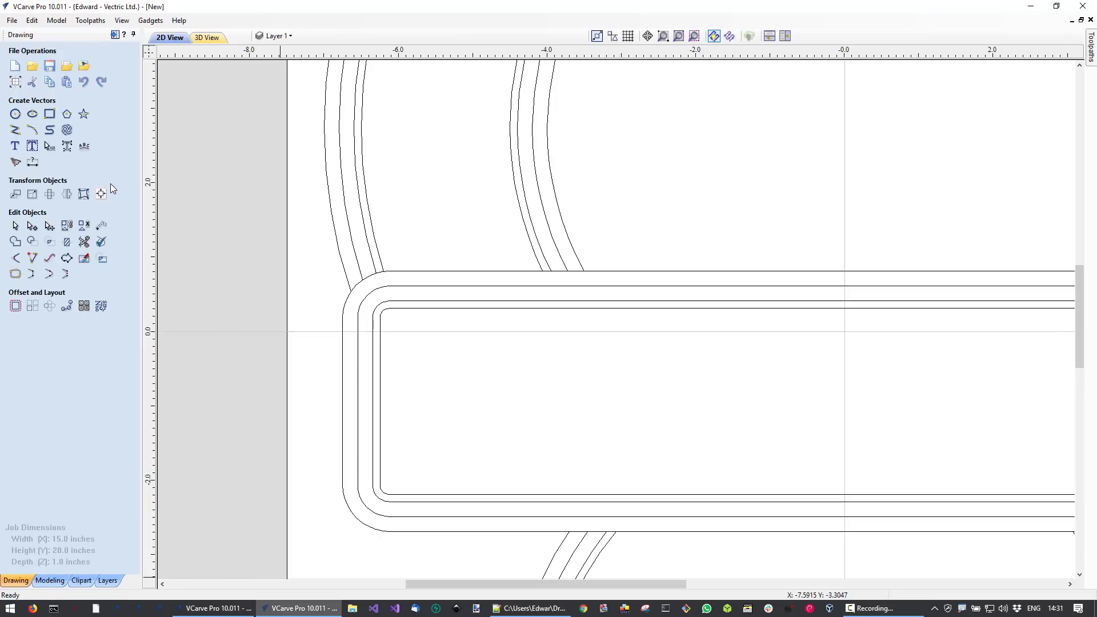
click(84, 242)
scroll(429, 354, up, 4)
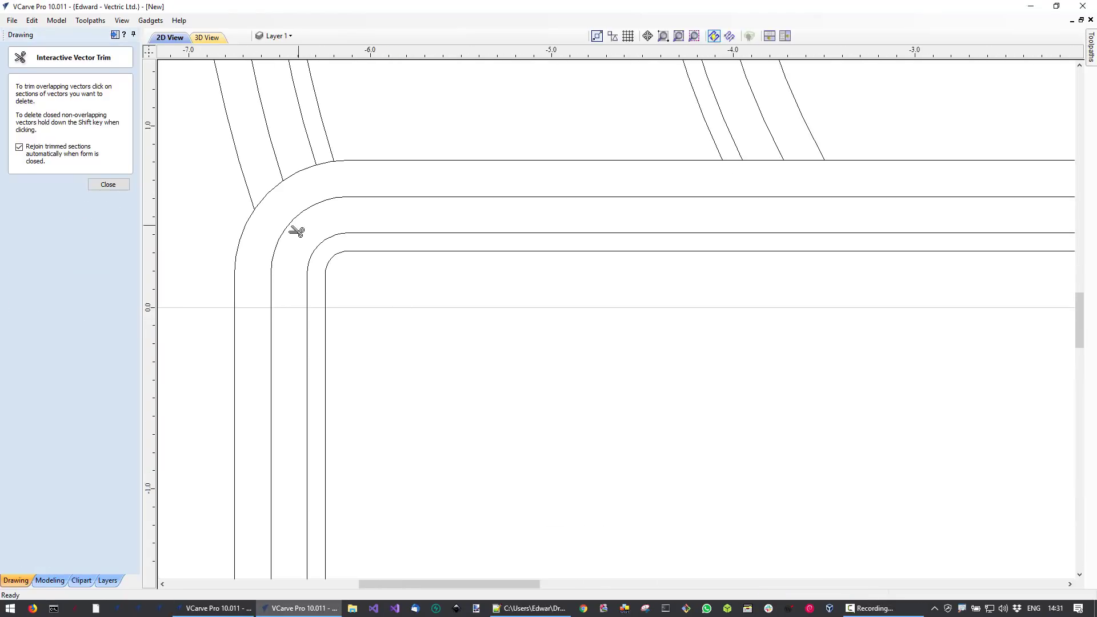
click(276, 187)
click(331, 156)
scroll(550, 203, down, 4)
scroll(621, 186, up, 3)
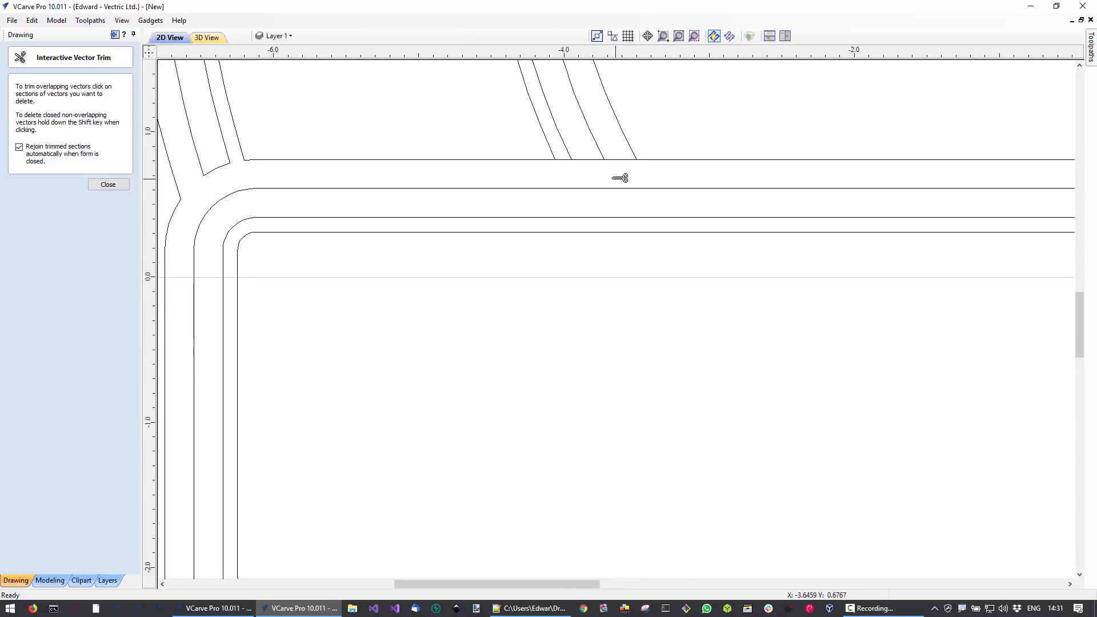
- Trim the banner's outermost outline between the small upper circles' paired arcs on both sides of the upper edge
click(564, 162)
click(623, 162)
scroll(640, 196, down, 5)
scroll(680, 277, up, 3)
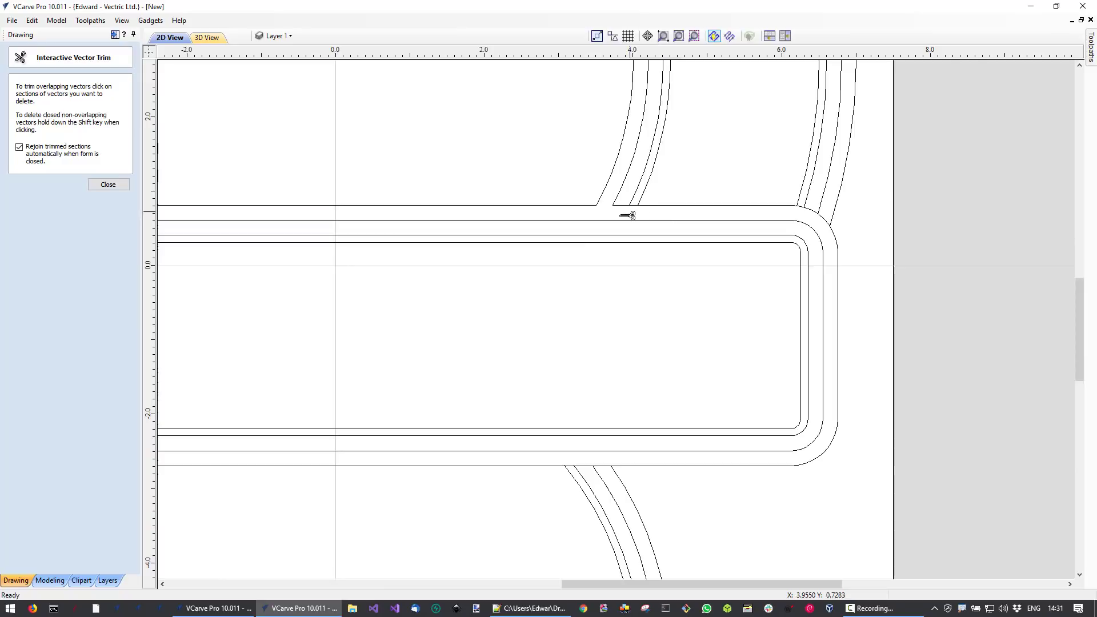
scroll(634, 209, up, 2)
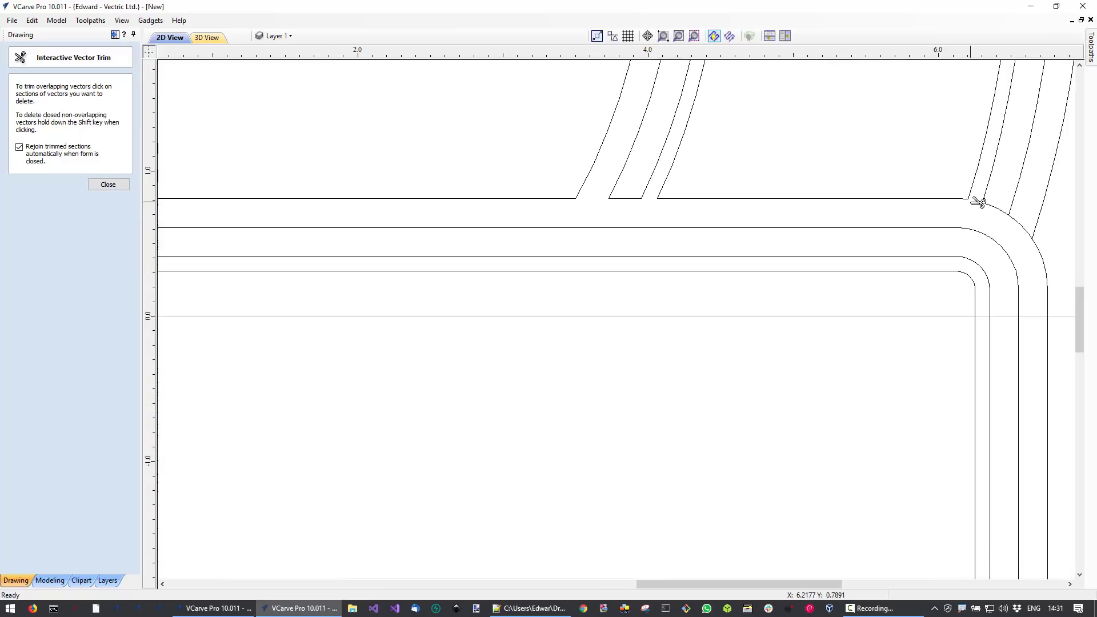
- Trim the banner's outermost outline between the lower circles' paired arcs on both sides of the lower edge and rejoin the trimmed sections
scroll(832, 313, down, 4)
scroll(824, 239, up, 3)
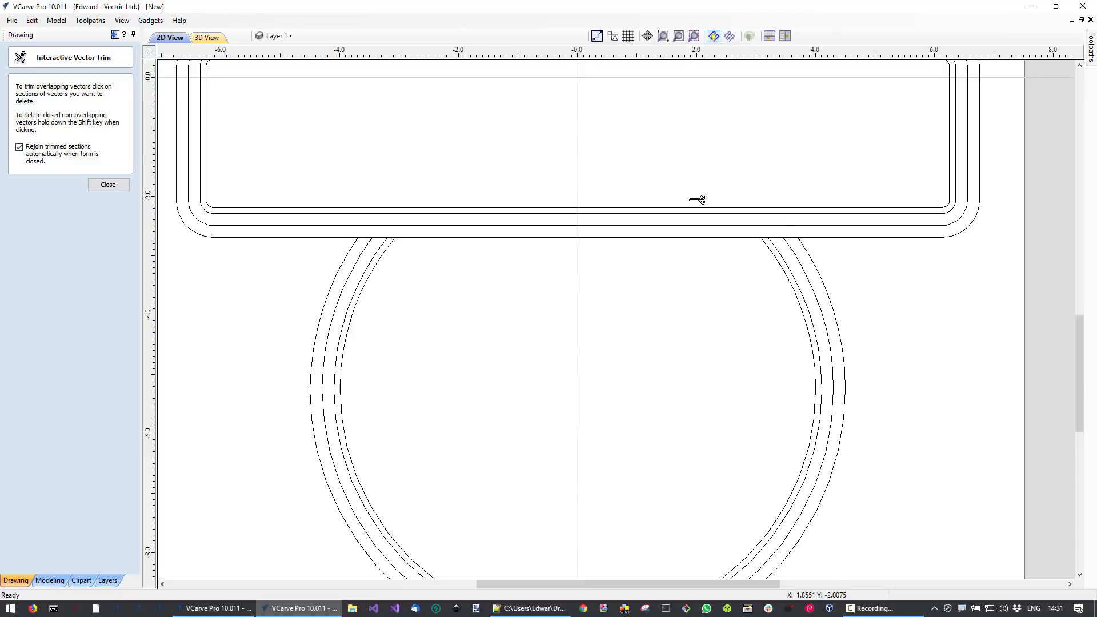
scroll(773, 248, up, 2)
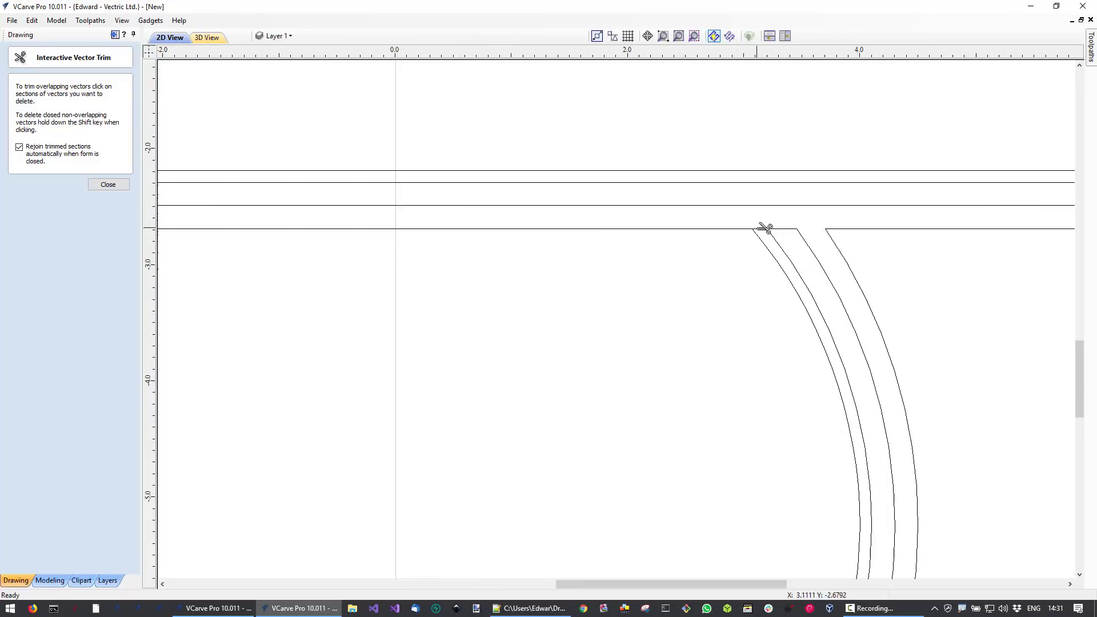
scroll(656, 252, down, 2)
scroll(460, 250, down, 2)
scroll(407, 234, up, 4)
scroll(399, 234, up, 1)
click(398, 225)
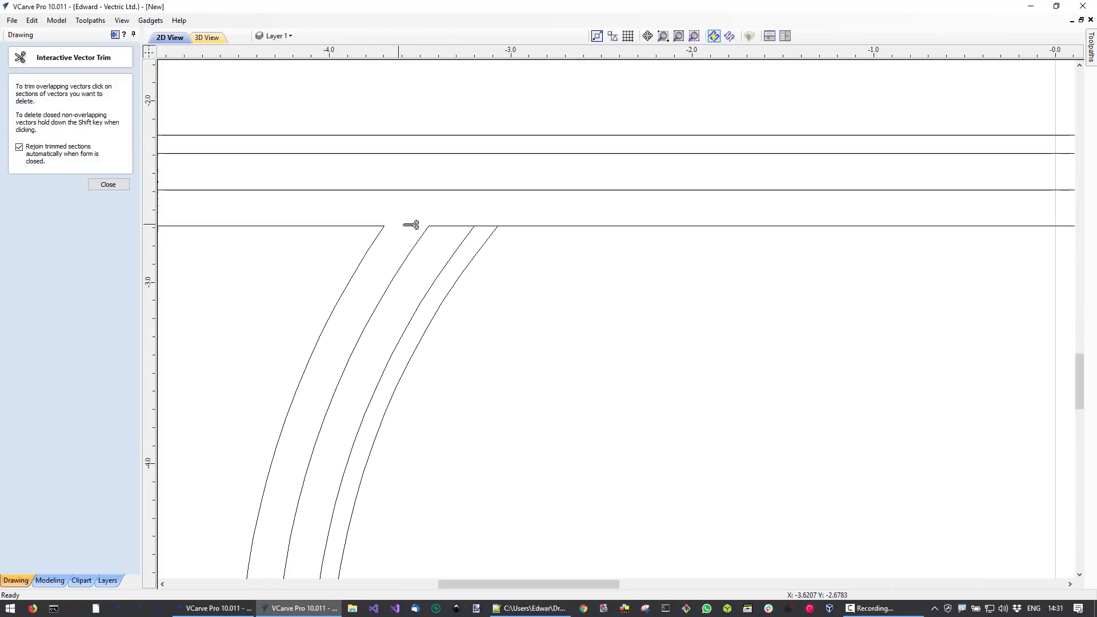
click(480, 229)
scroll(480, 245, down, 9)
scroll(601, 296, down, 2)
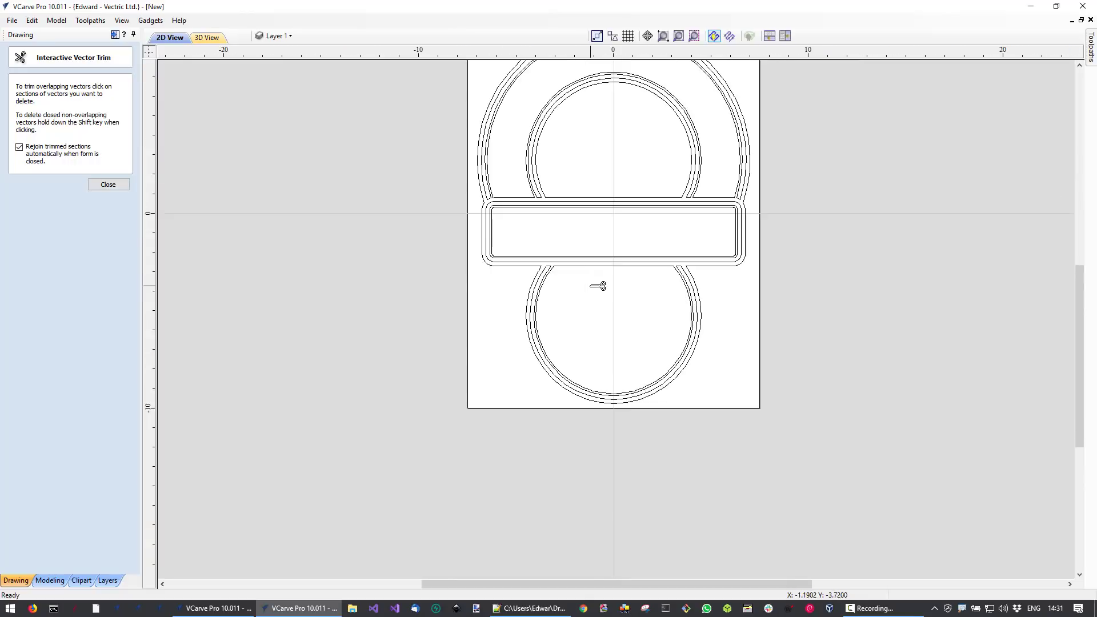
click(108, 184)
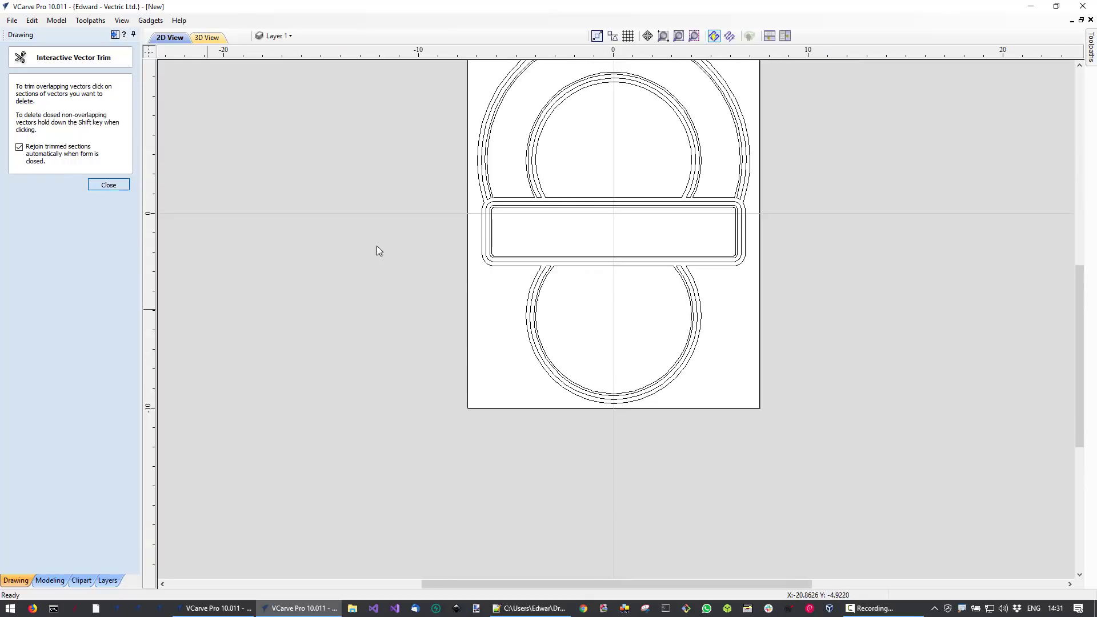
click(610, 209)
click(675, 251)
middle_drag(702, 277, 662, 366)
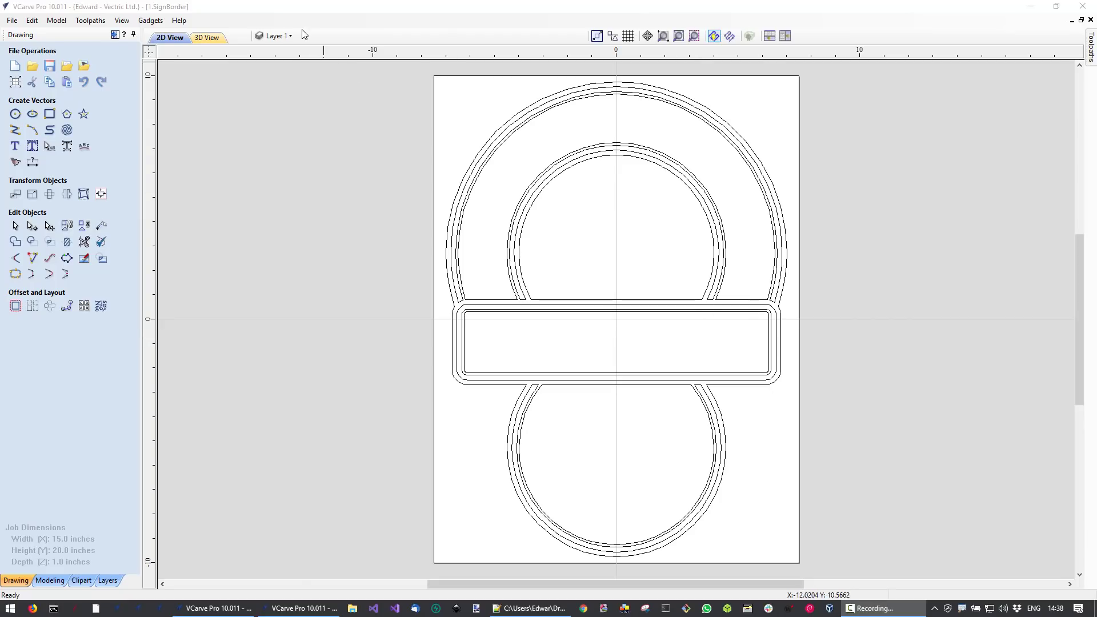
- Make the Text layer active and visible, and hide Layer 1
click(288, 36)
click(308, 65)
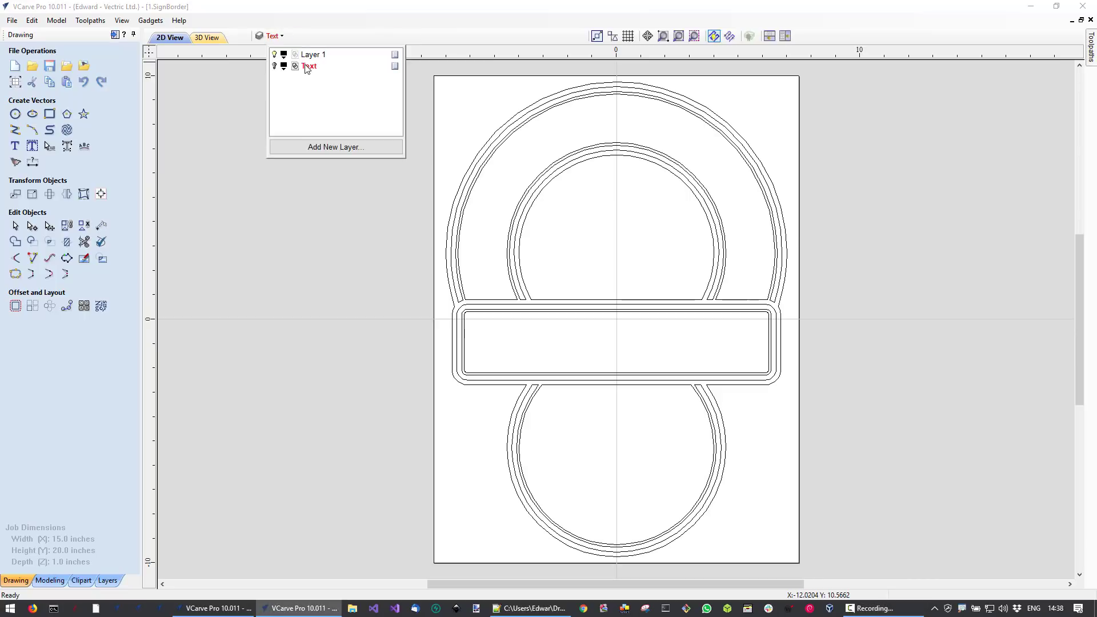
click(274, 55)
click(275, 66)
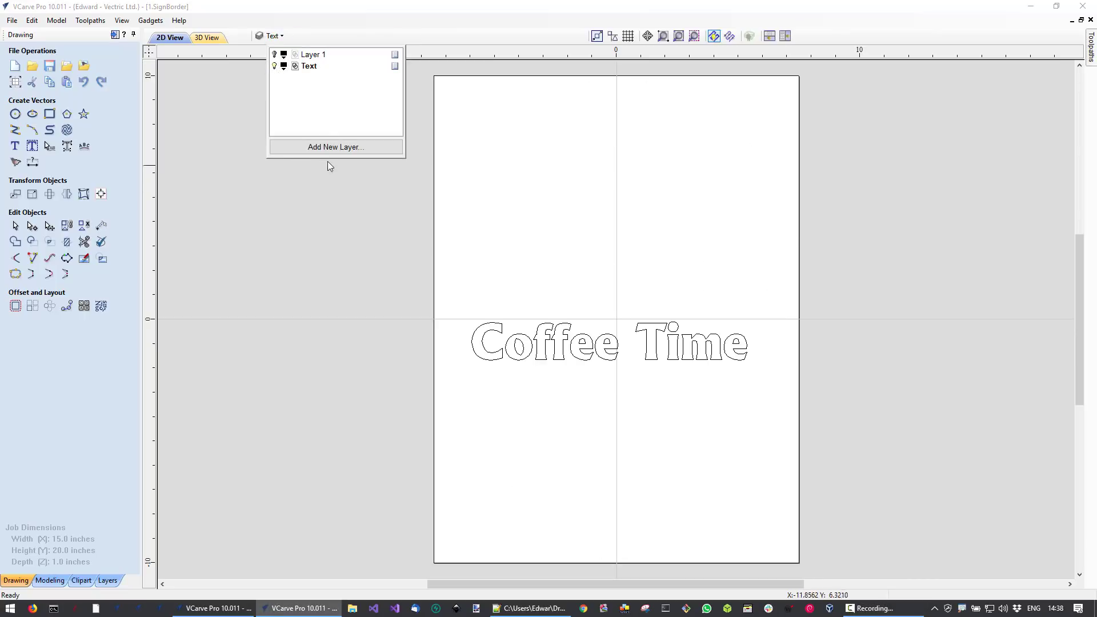
- Examine the text and font settings of the "Coffee Time" text object
scroll(741, 412, up, 2)
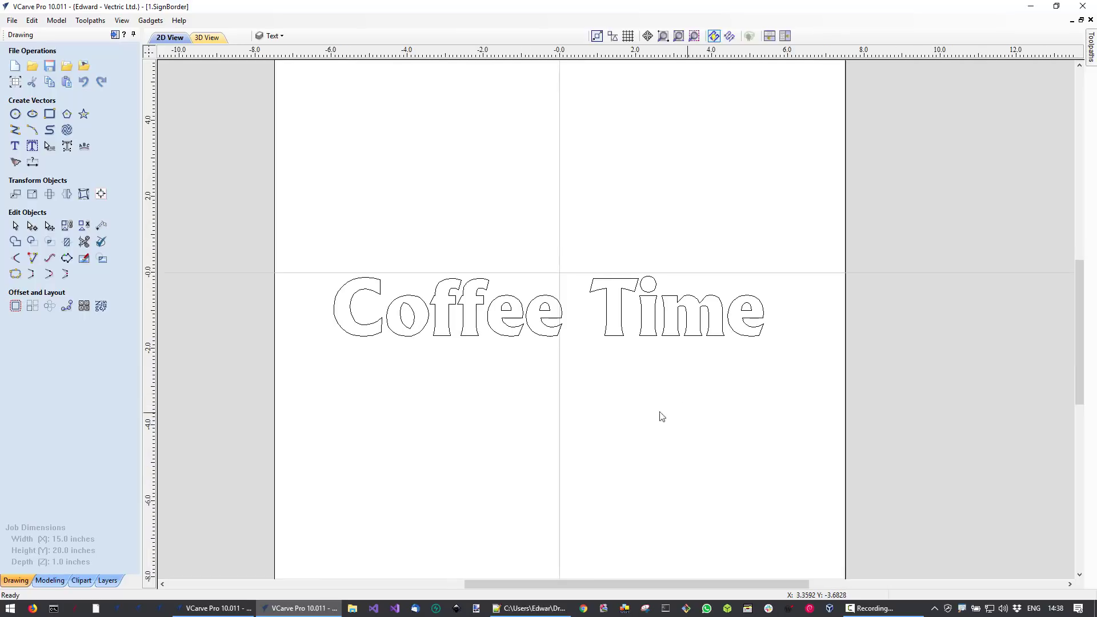
click(615, 339)
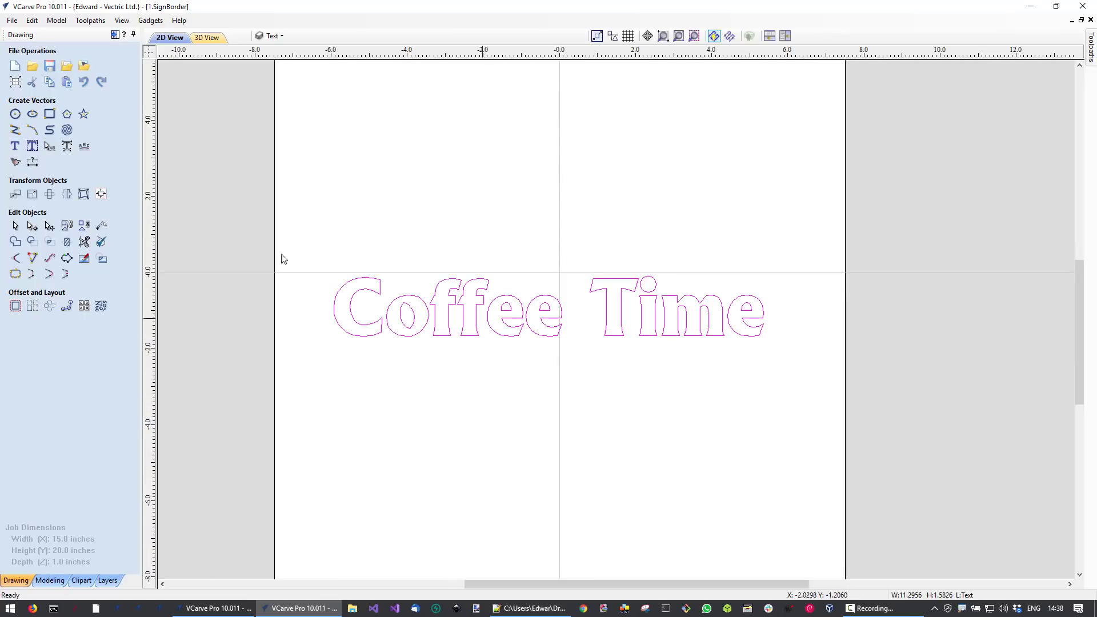
click(14, 146)
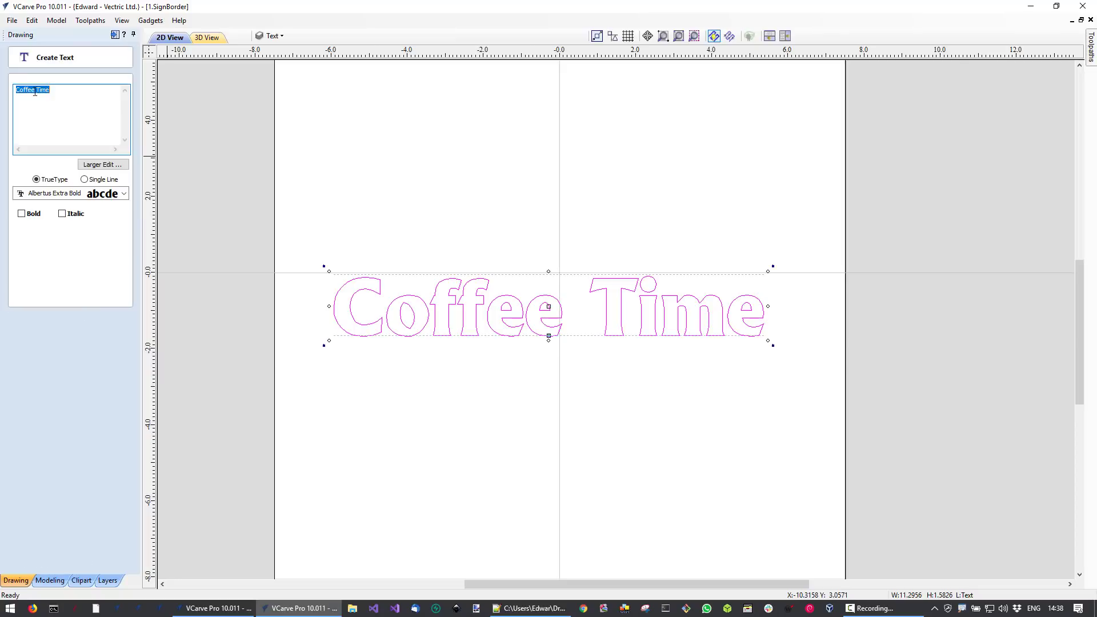
click(109, 318)
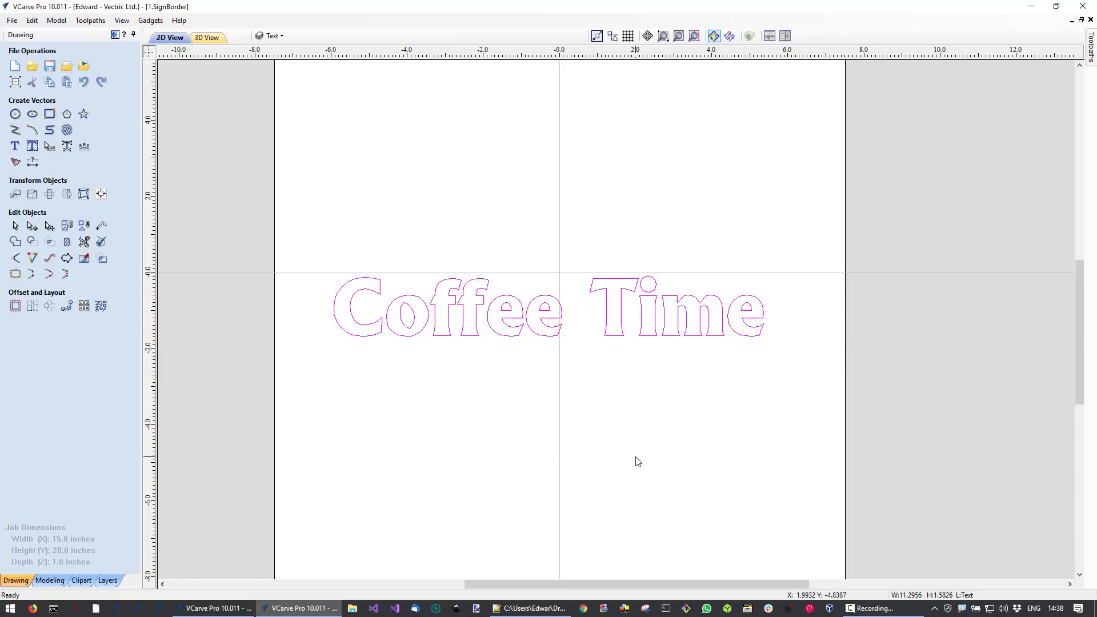
- Convert the "Coffee Time" text to curves and clear the selection
right_click(549, 337)
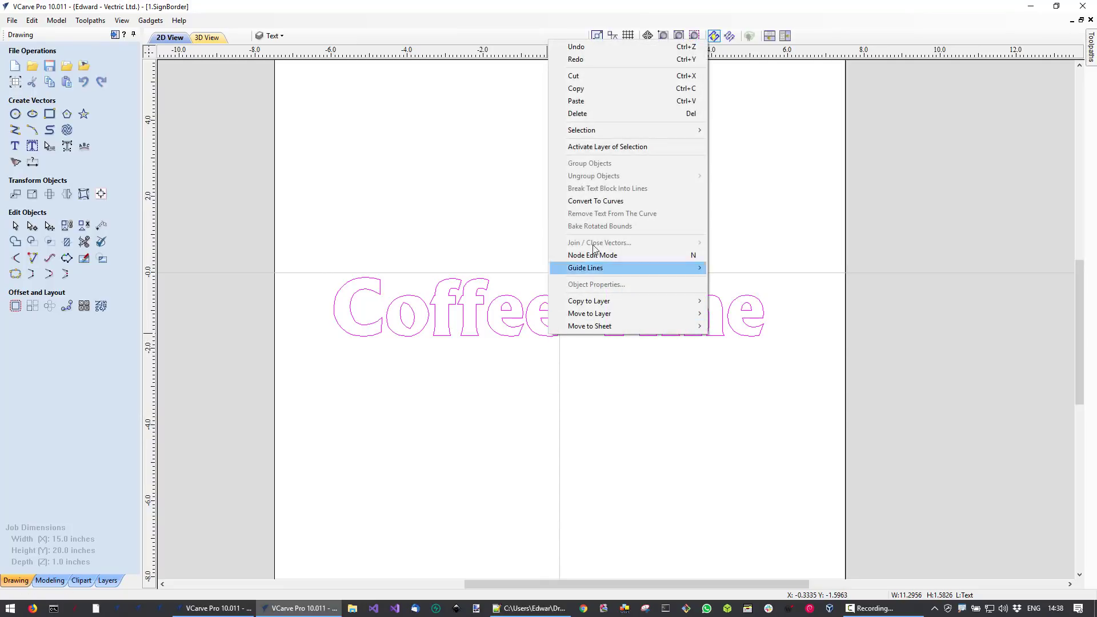
click(594, 201)
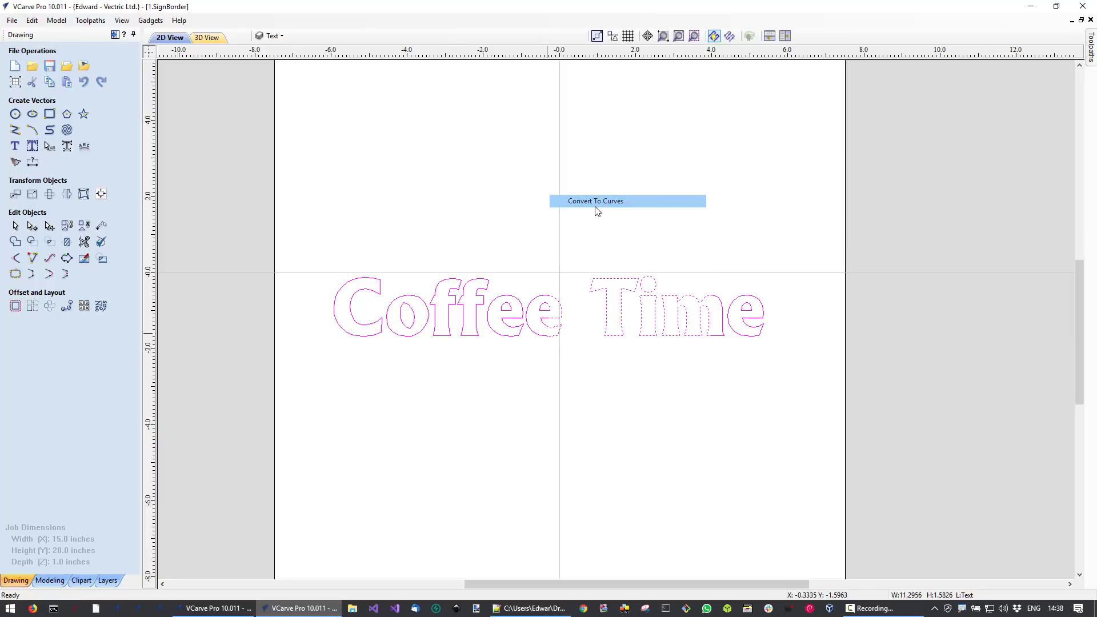
click(600, 350)
click(607, 341)
key(n)
click(615, 375)
right_click(614, 375)
click(581, 373)
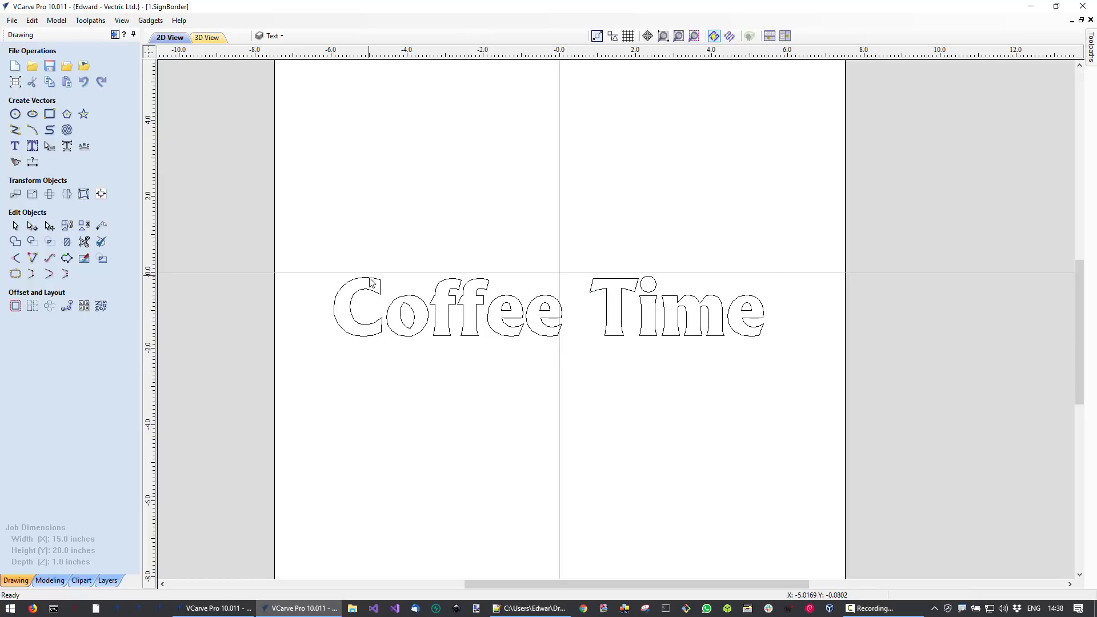
- Examine the converted letters up close, selecting the second "f" of "Coffee" to check that it is a separate vector
scroll(483, 330, up, 4)
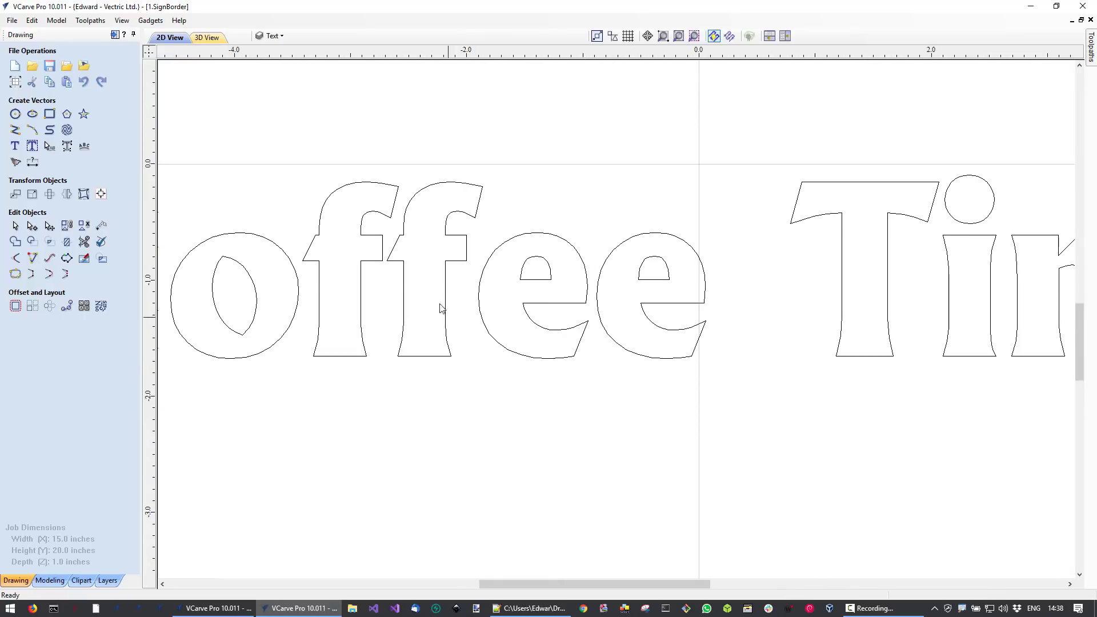
drag(382, 174, 502, 421)
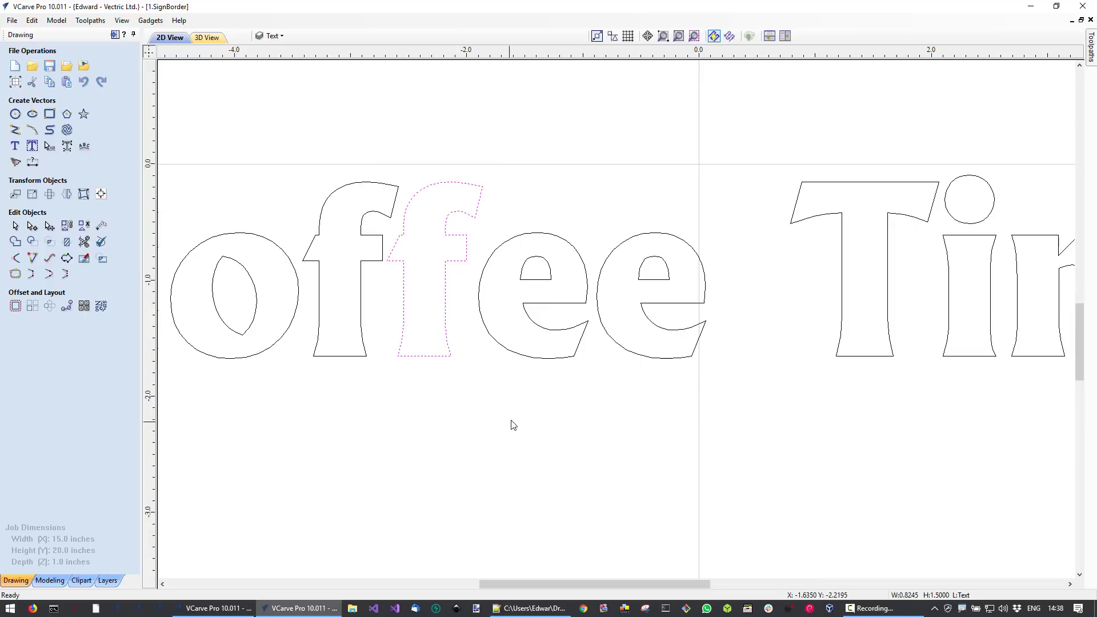
click(500, 376)
scroll(500, 377, down, 3)
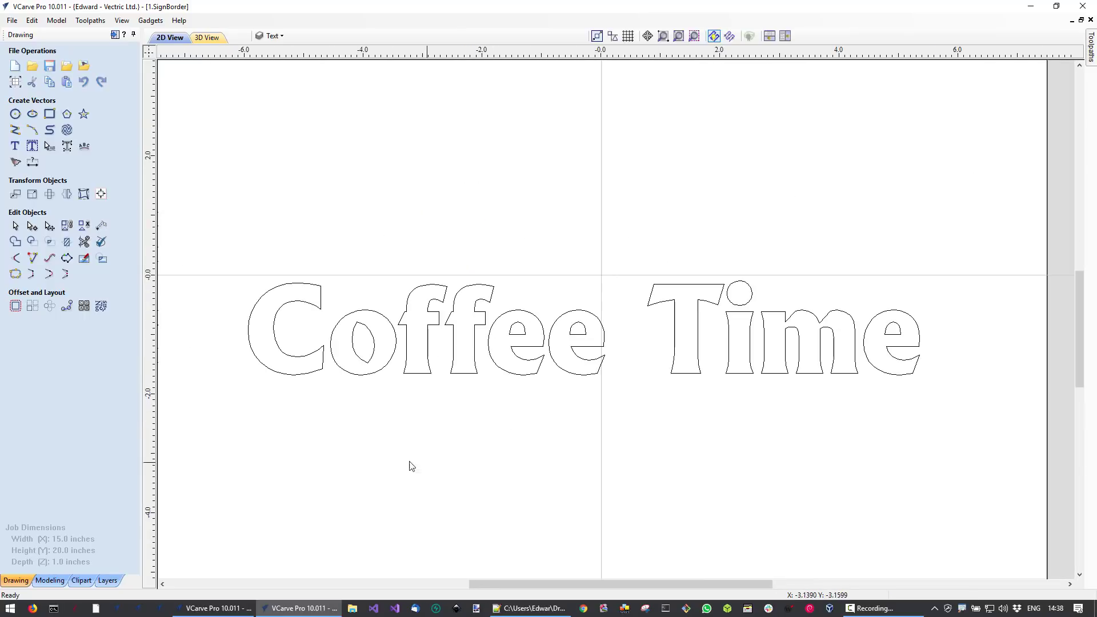
mouse_move(557, 413)
mouse_down()
mouse_move(503, 354)
mouse_move(488, 298)
mouse_move(533, 365)
mouse_move(550, 417)
mouse_up()
click(499, 302)
click(563, 443)
scroll(331, 409, down, 1)
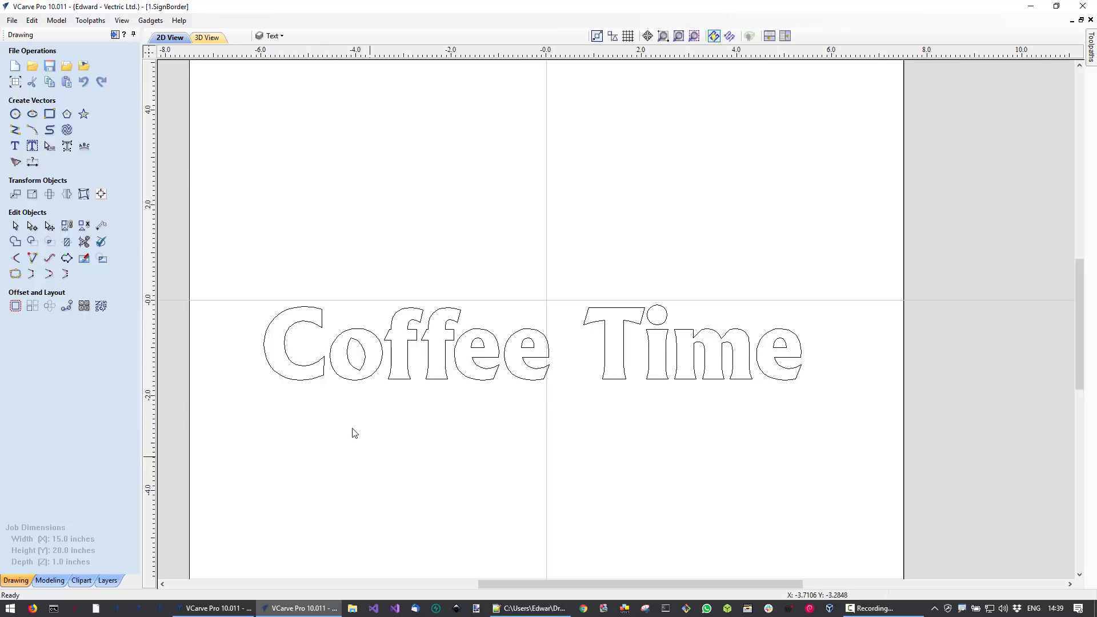
- Check all the "Coffee Time" letter vectors with the Vector Validator and fix their zero-length spans
drag(242, 279, 841, 421)
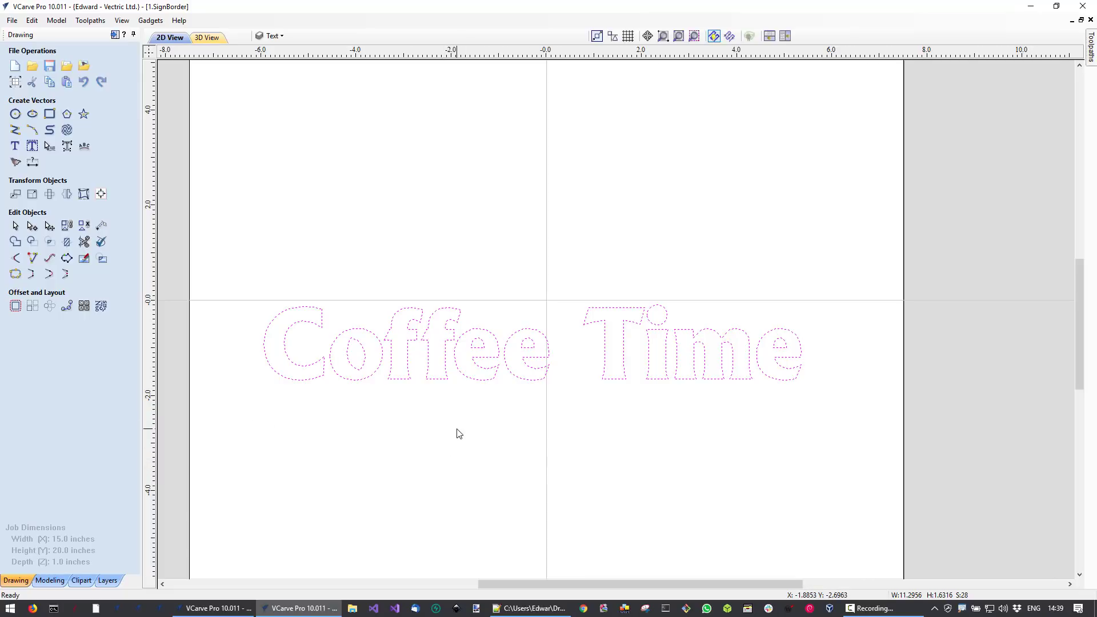
click(101, 245)
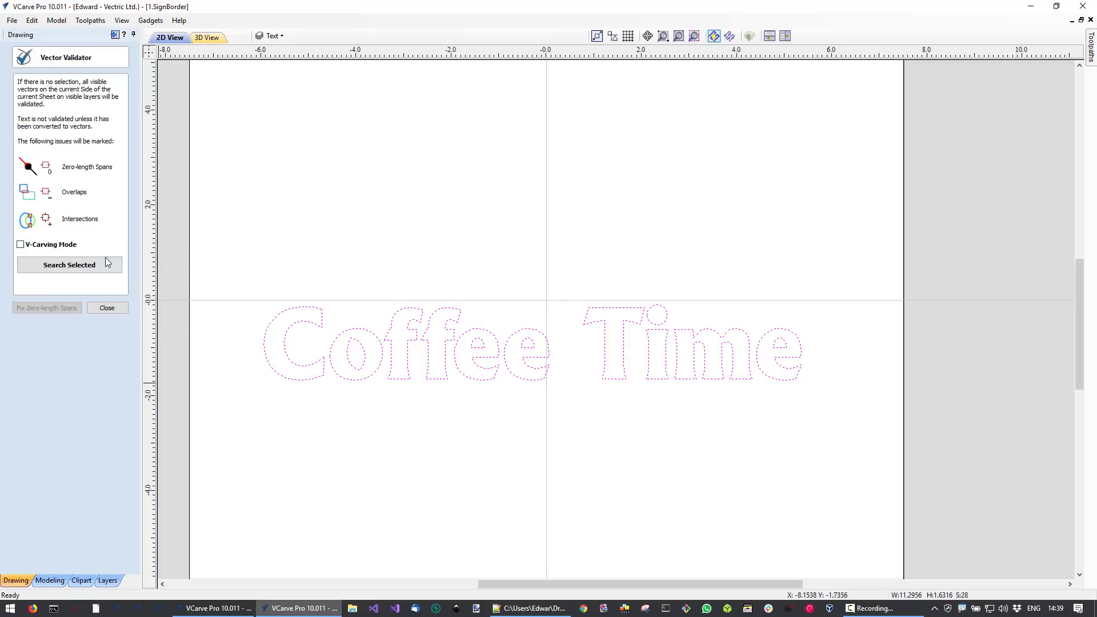
click(76, 273)
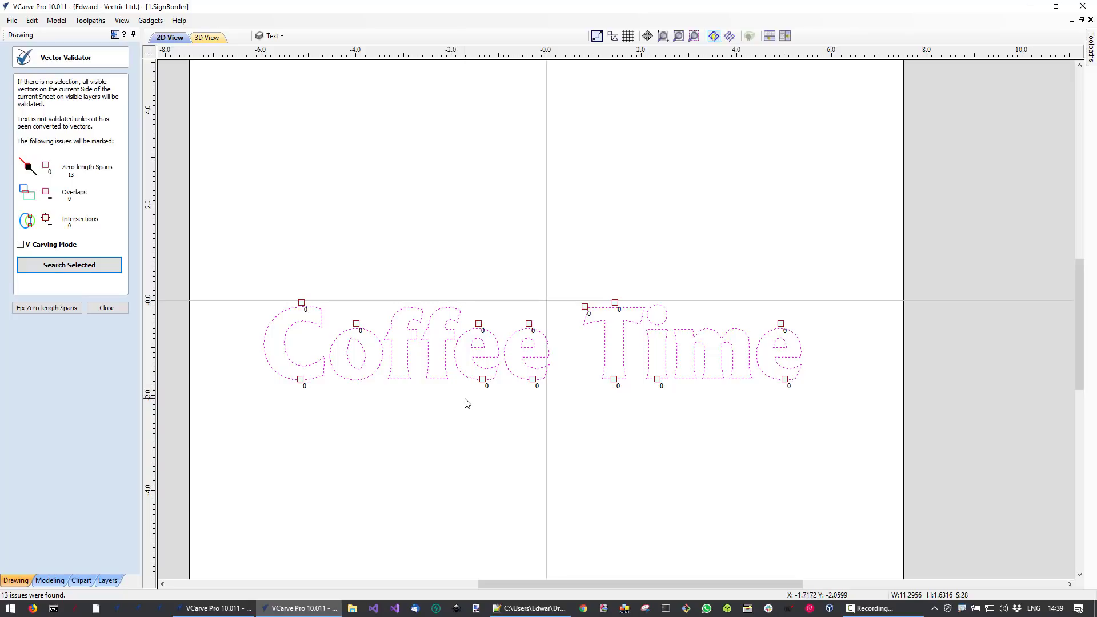
click(57, 310)
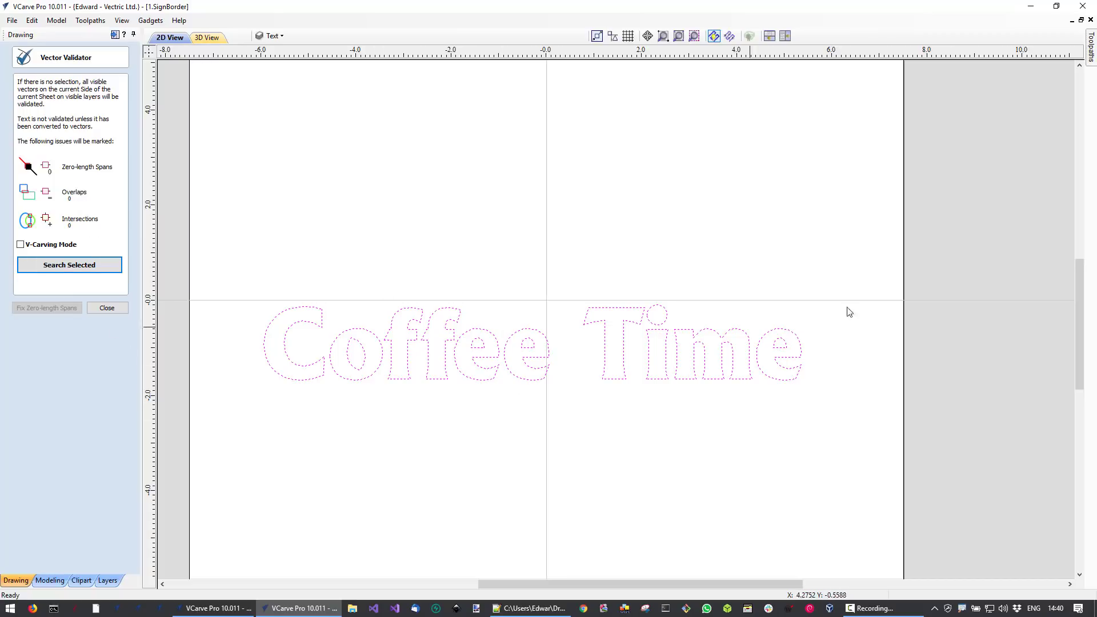
click(106, 308)
click(594, 451)
- Draw a five-point star with a 0.5 inch outer radius and 50% inner radius between the words, centred at X 0.6365, Y -1.0271
click(83, 115)
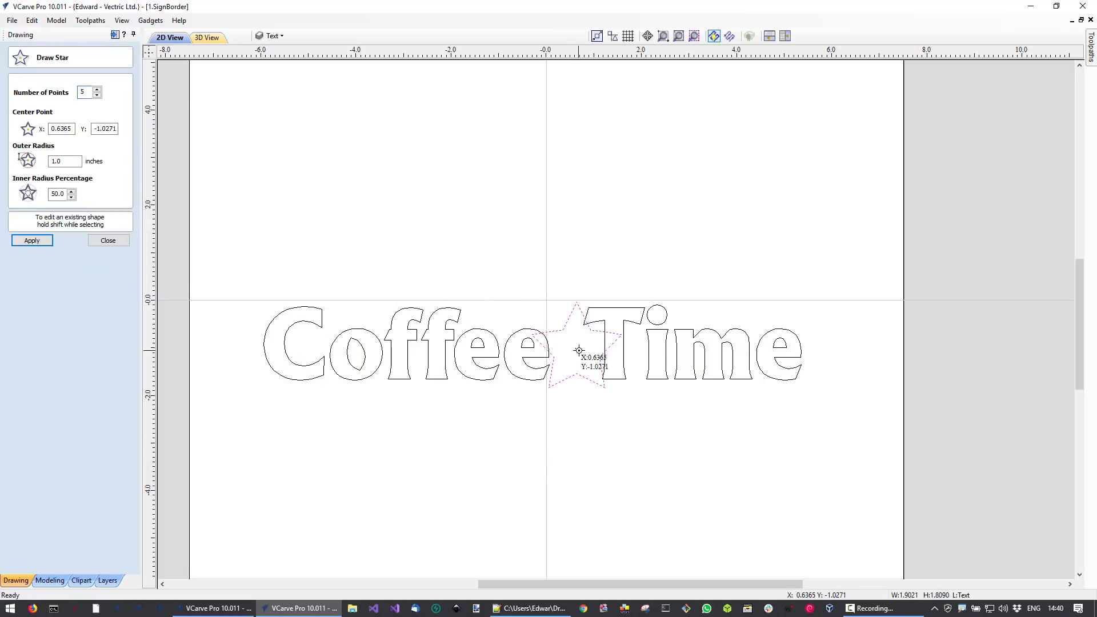
double_click(66, 164)
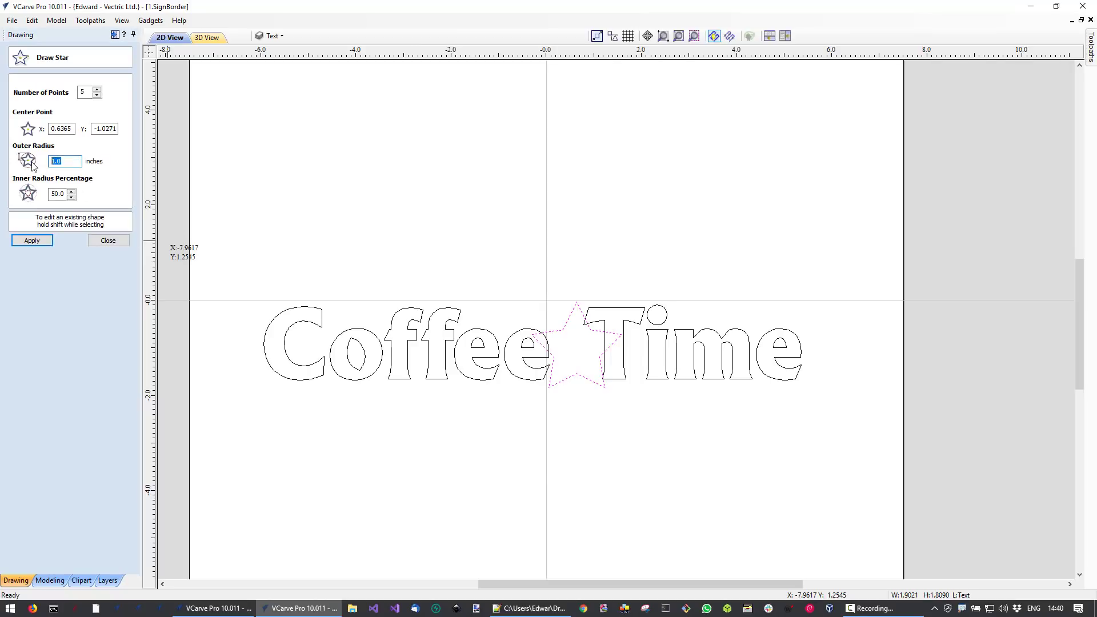
text(0.5)
click(28, 244)
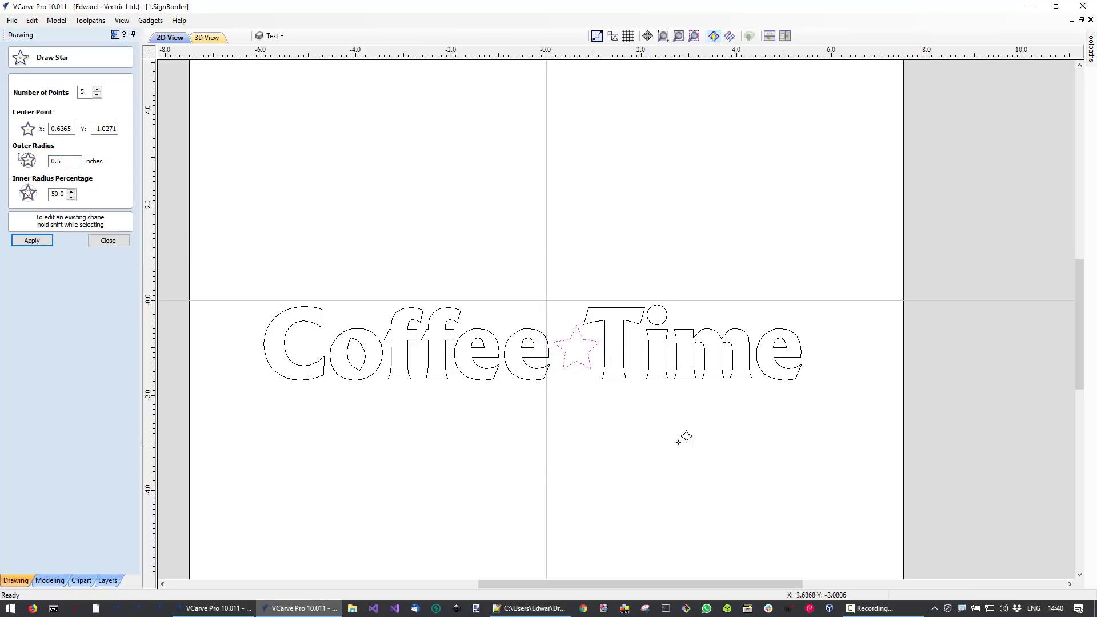
click(107, 241)
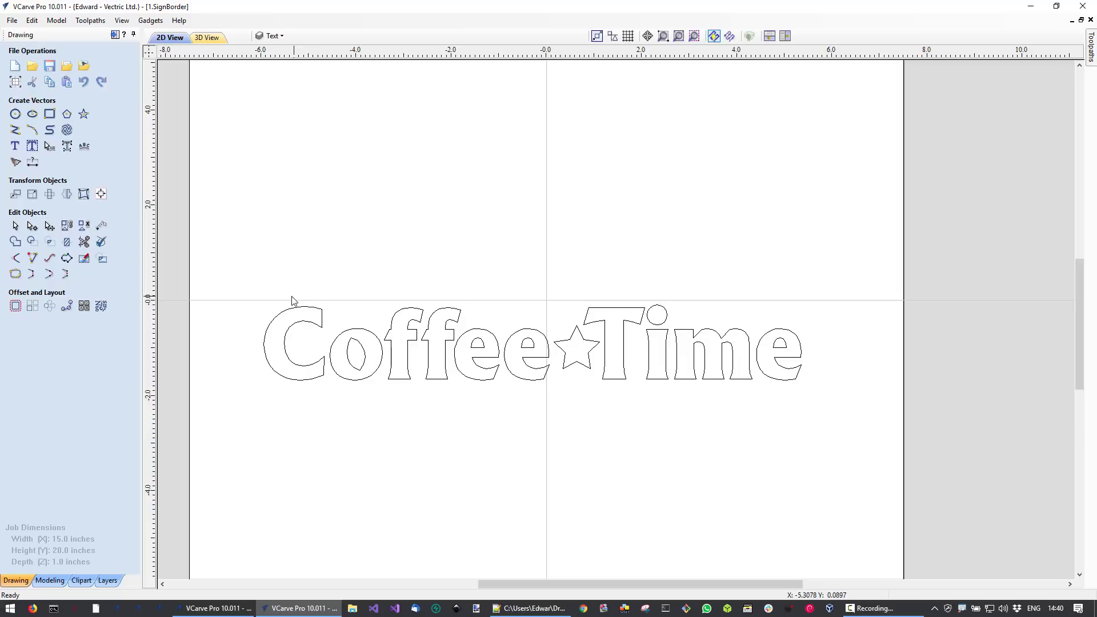
- Group the letters and star, and offset them inwards by 0.06 inches with sharp corners, keeping the originals
drag(250, 284, 859, 440)
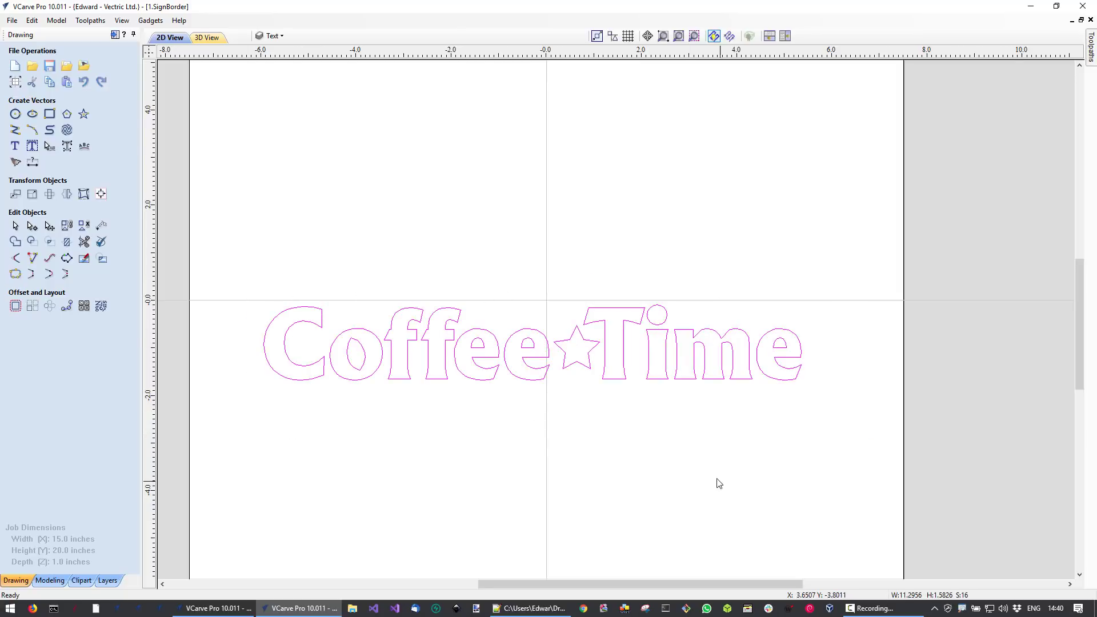
scroll(717, 482, down, 1)
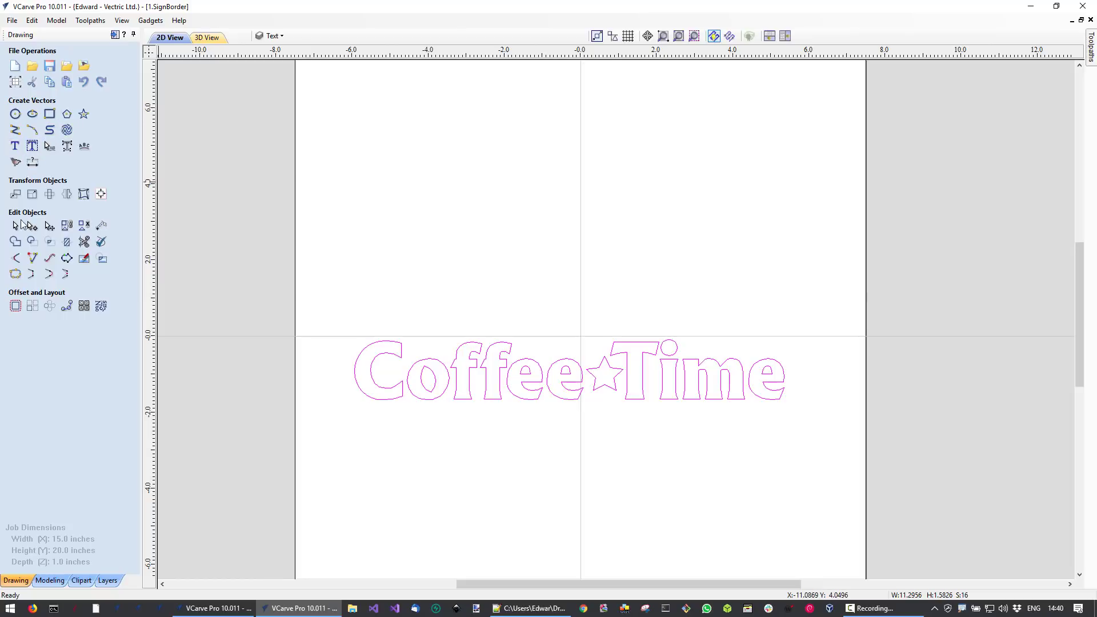
click(15, 305)
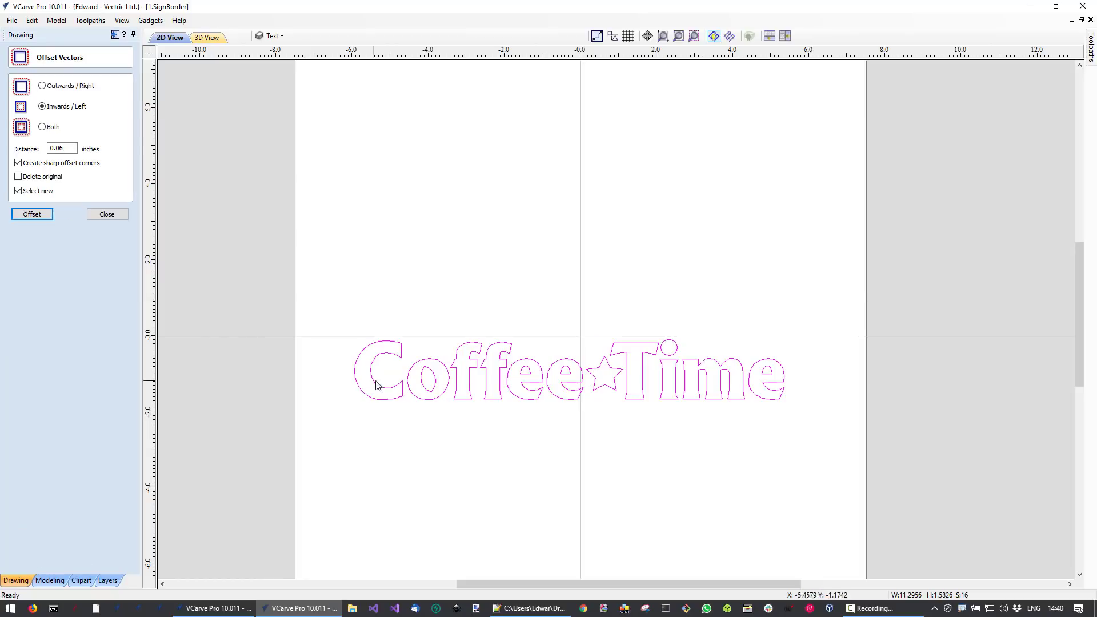
double_click(62, 148)
click(34, 217)
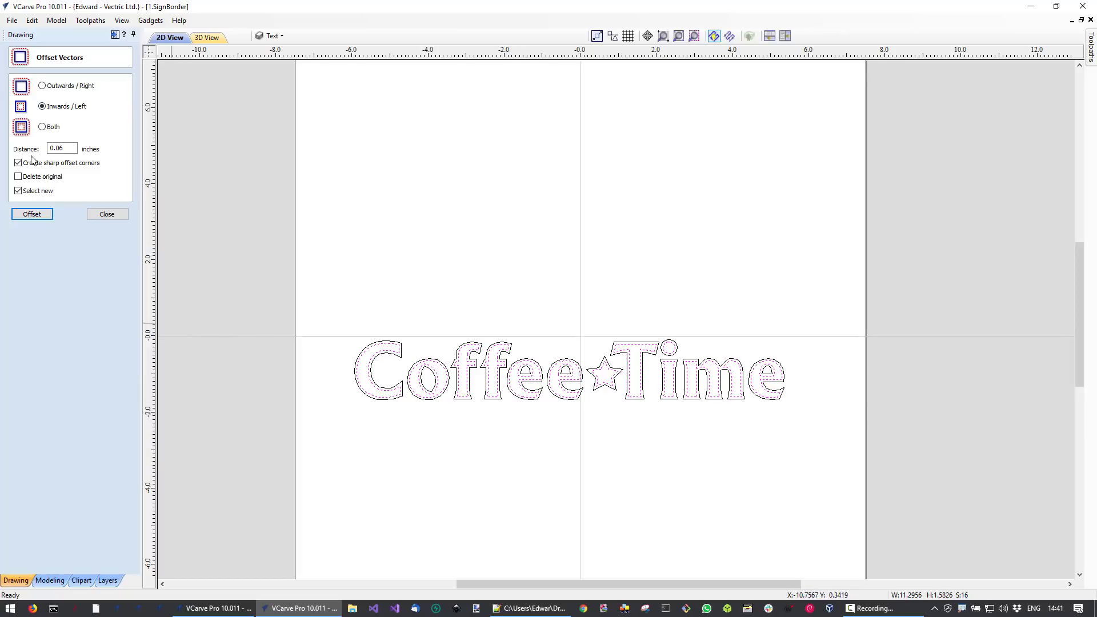
click(42, 215)
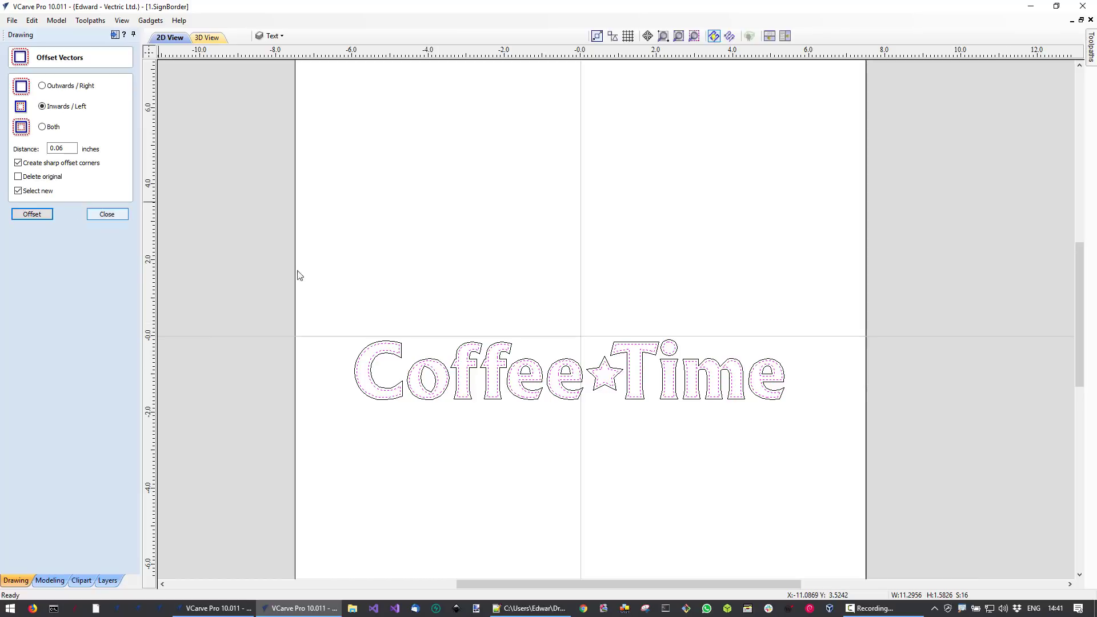
- Group the new inner offset outlines and select the original outer outlines of the letters and star
middle_drag(656, 434, 634, 366)
middle_drag(692, 360, 749, 345)
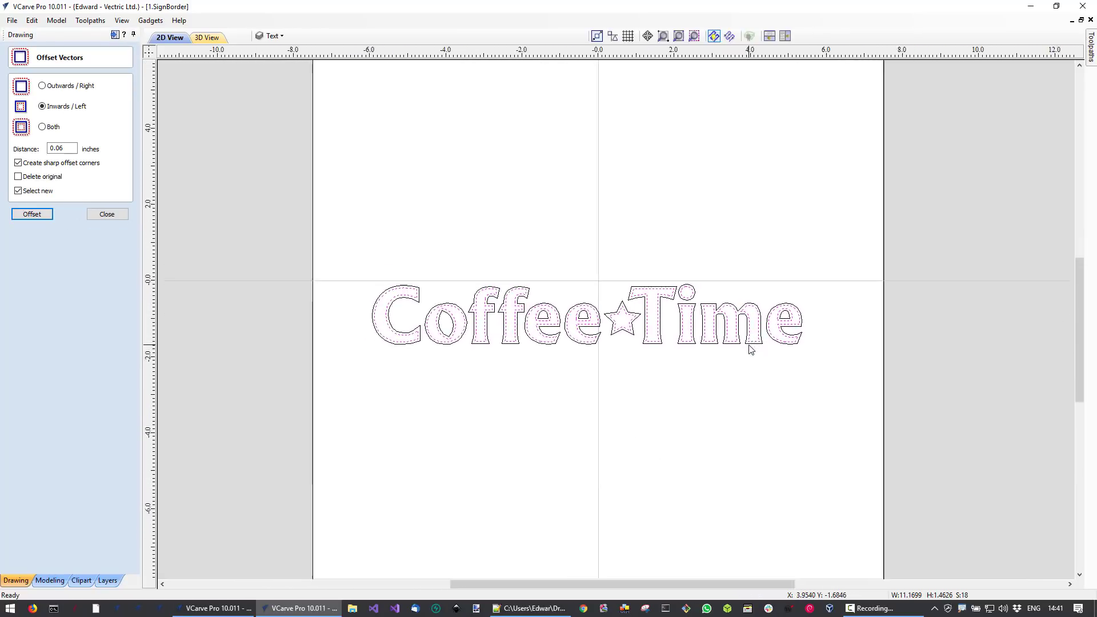
key(g)
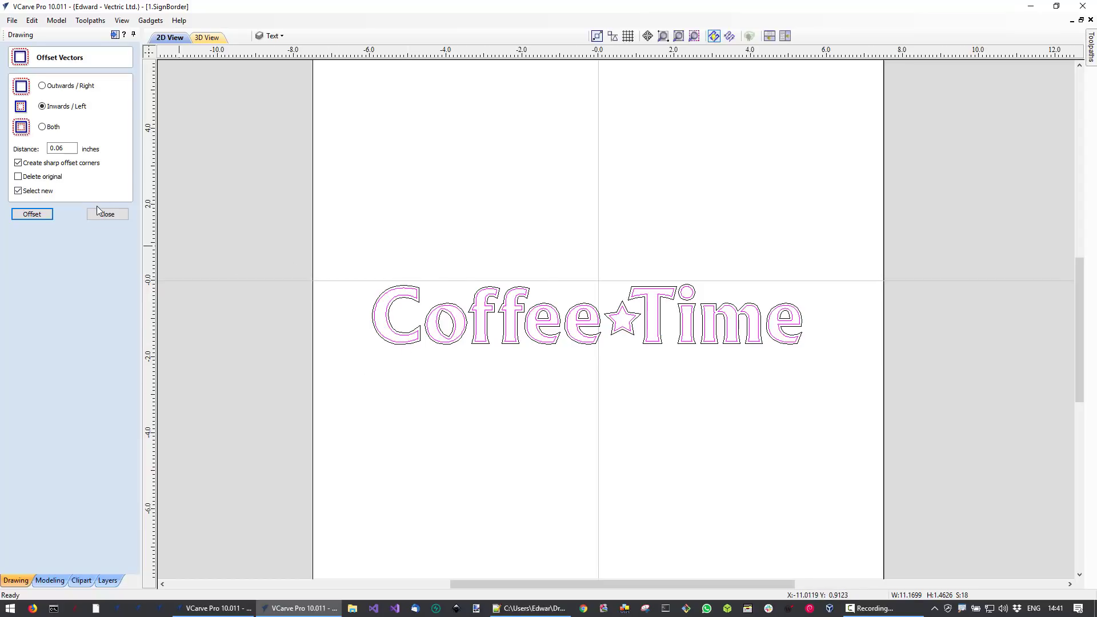
click(418, 305)
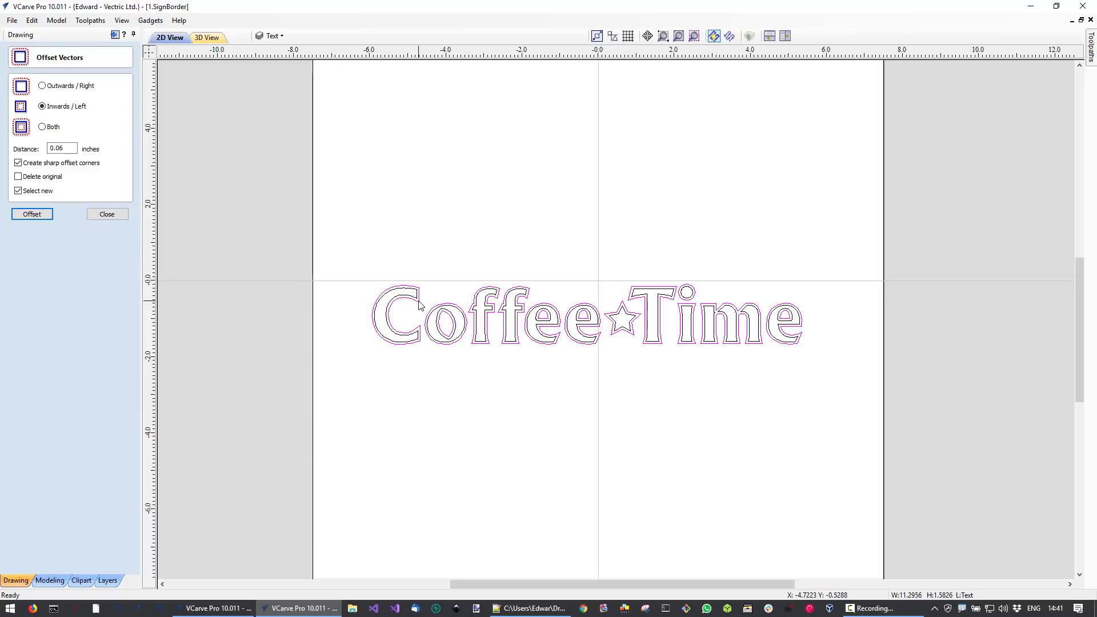
- Offset the selected outer outlines outwards by 0.1 inches with sharp corners, keeping the originals, and group the new outlines
click(57, 87)
drag(54, 149, 71, 149)
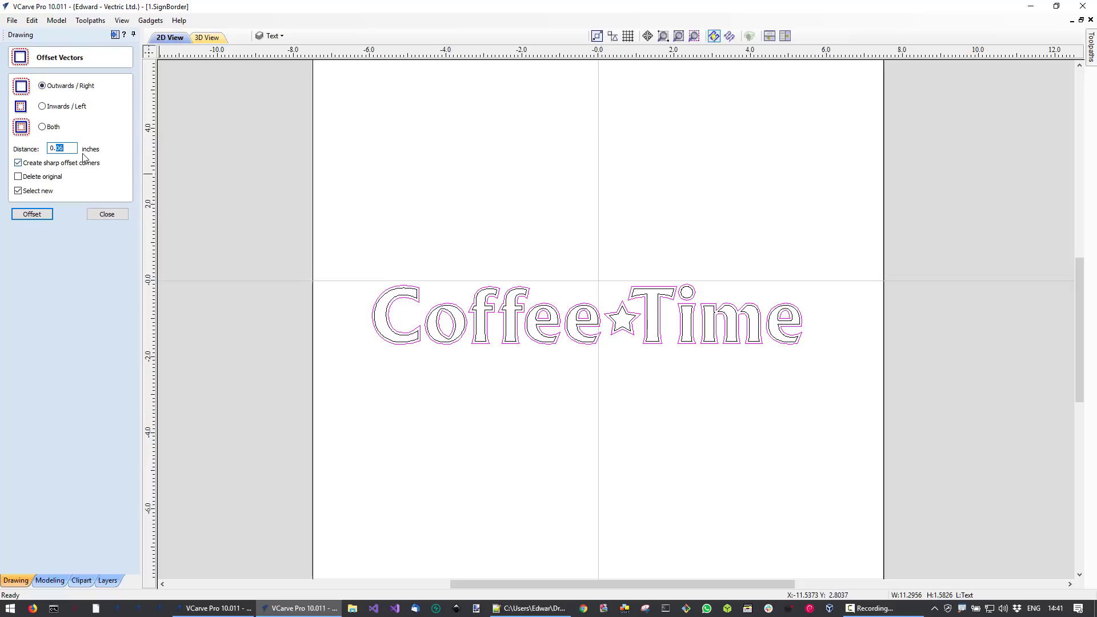
text(1)
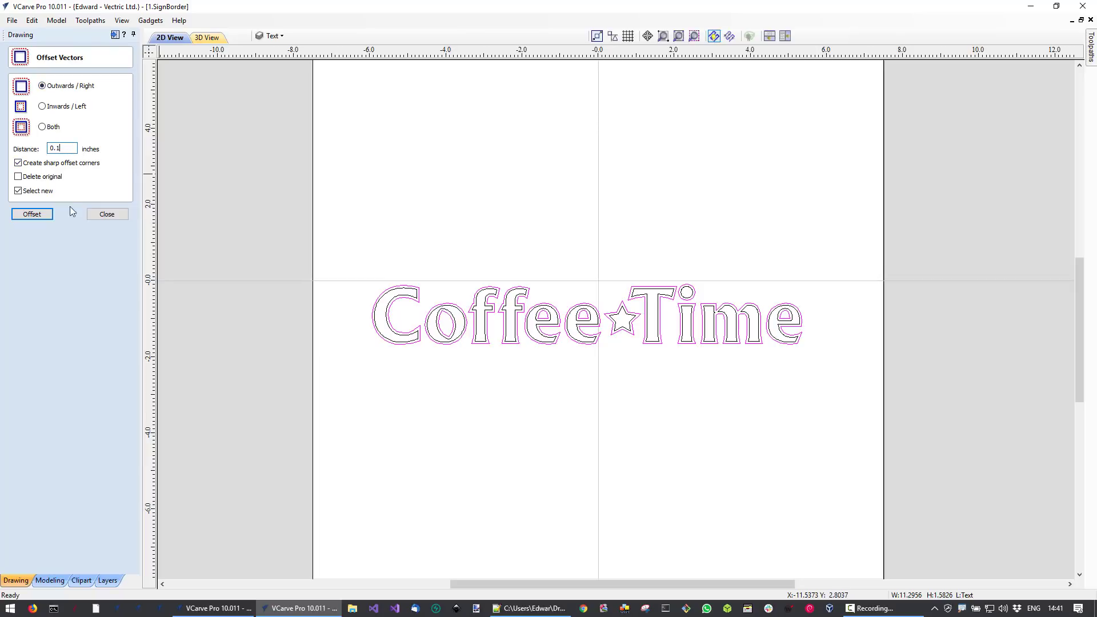
click(33, 215)
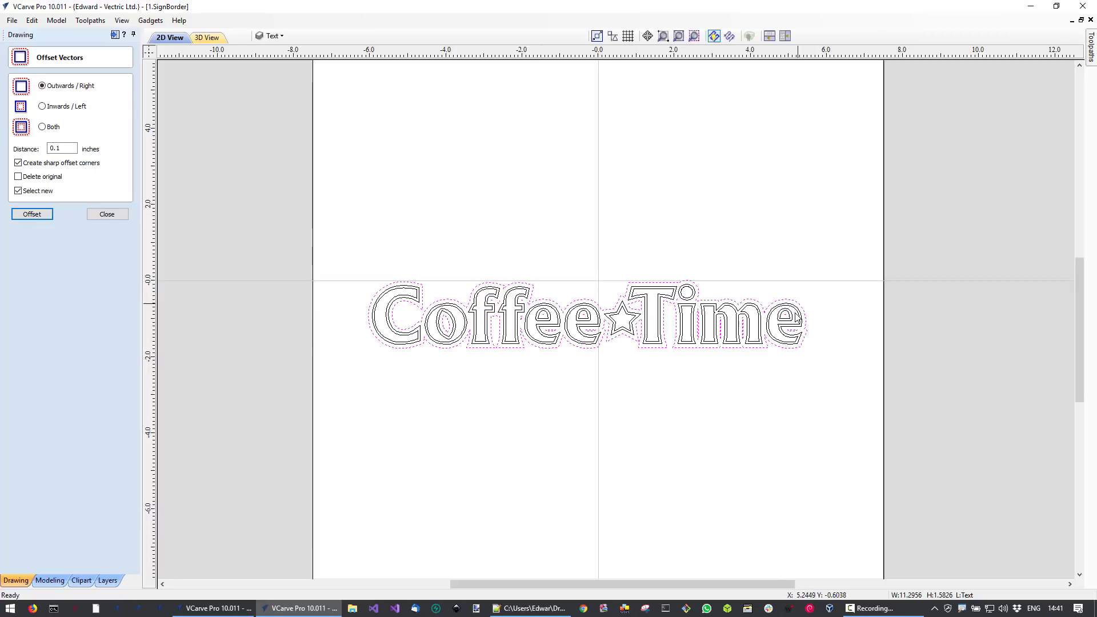
mouse_move(555, 404)
middle_down()
mouse_move(516, 382)
mouse_move(543, 393)
middle_up()
click(543, 391)
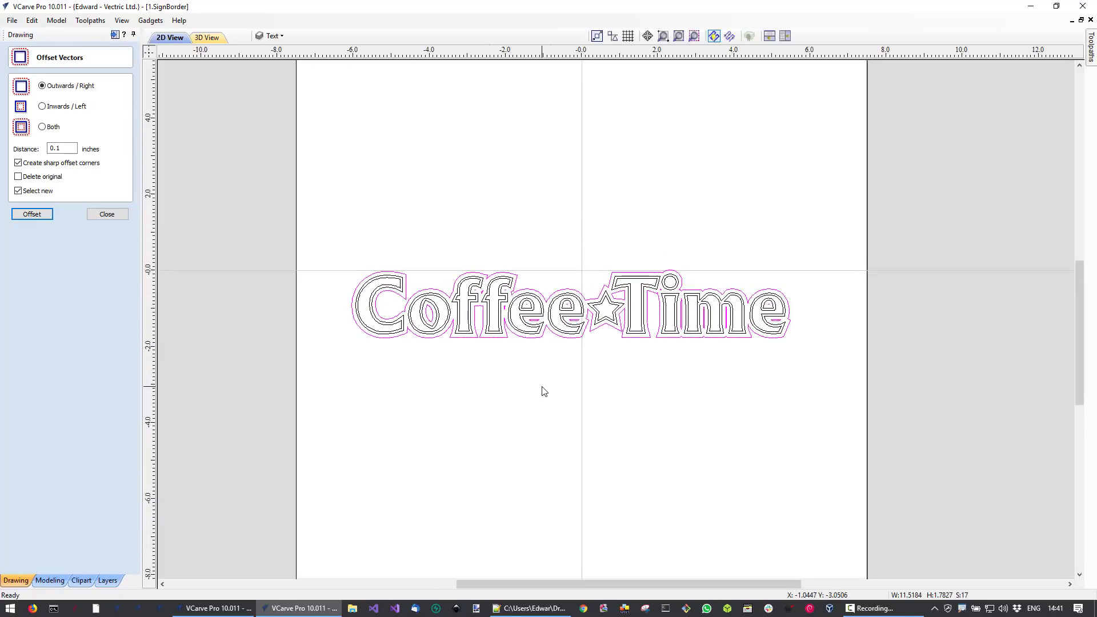
click(116, 216)
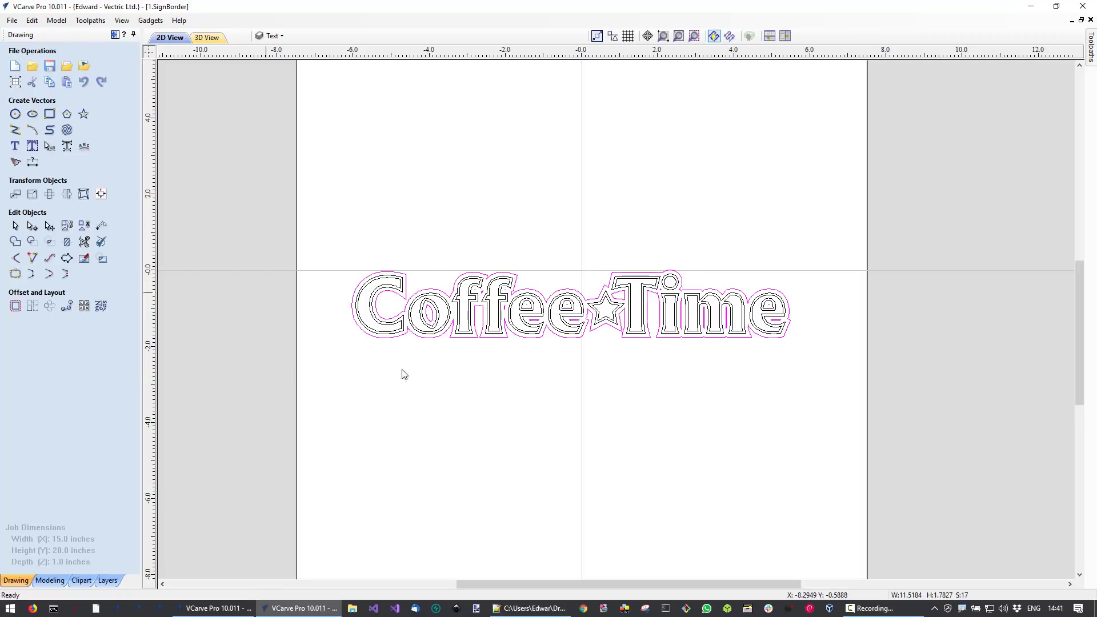
- Duplicate the outward offset outline of the lettering, placing the copy slightly down and to the left of the original as a shadow
scroll(412, 338, up, 2)
click(450, 322)
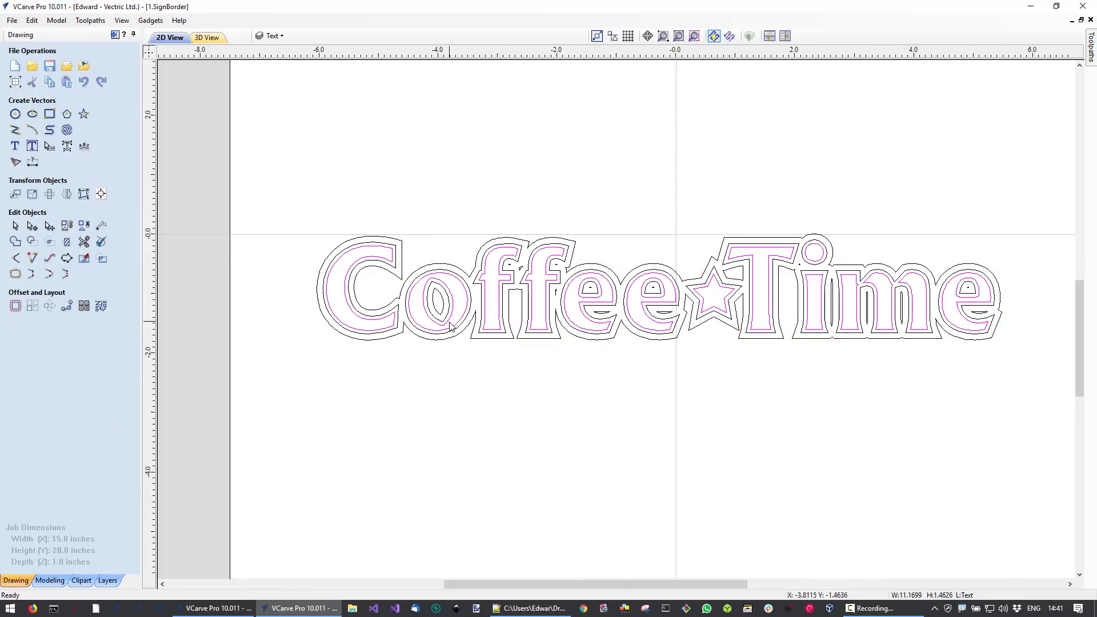
click(451, 340)
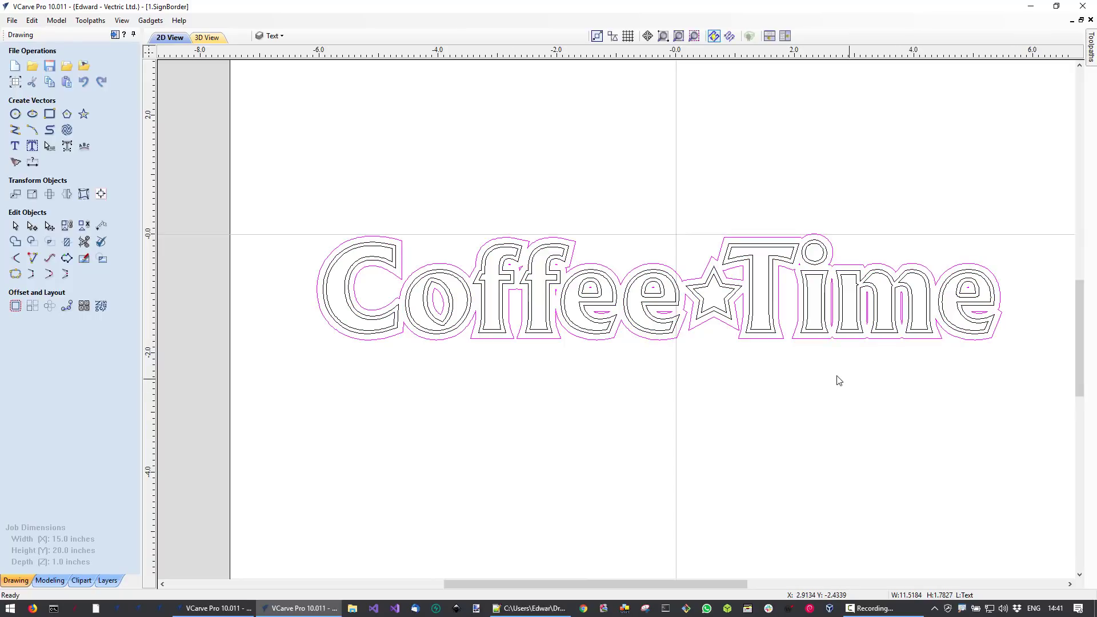
scroll(883, 371, up, 1)
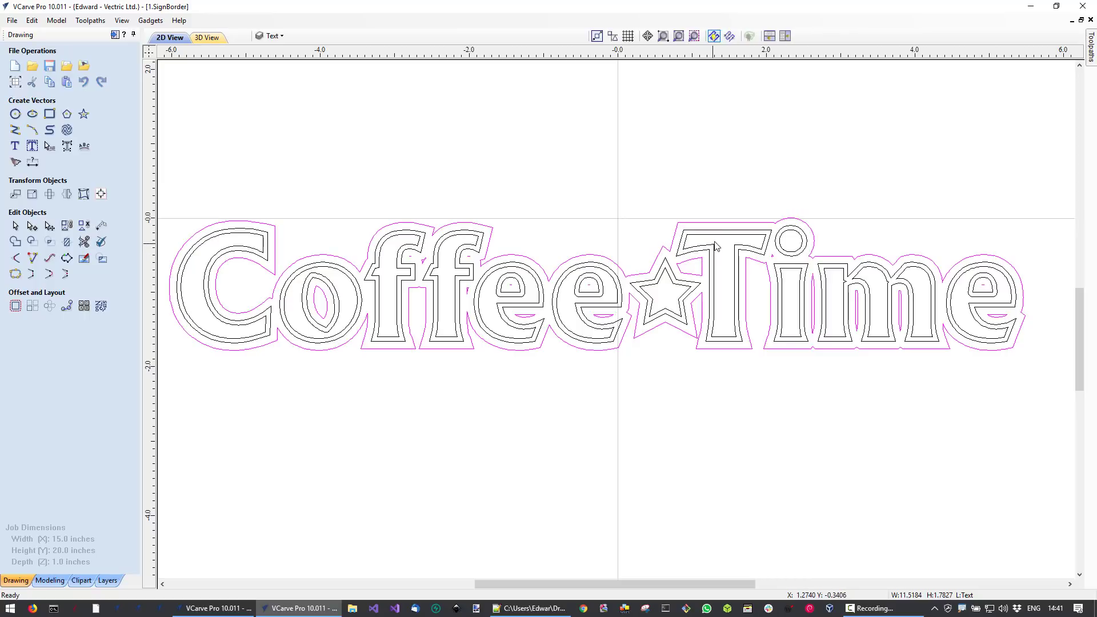
scroll(704, 273, down, 1)
scroll(706, 292, up, 2)
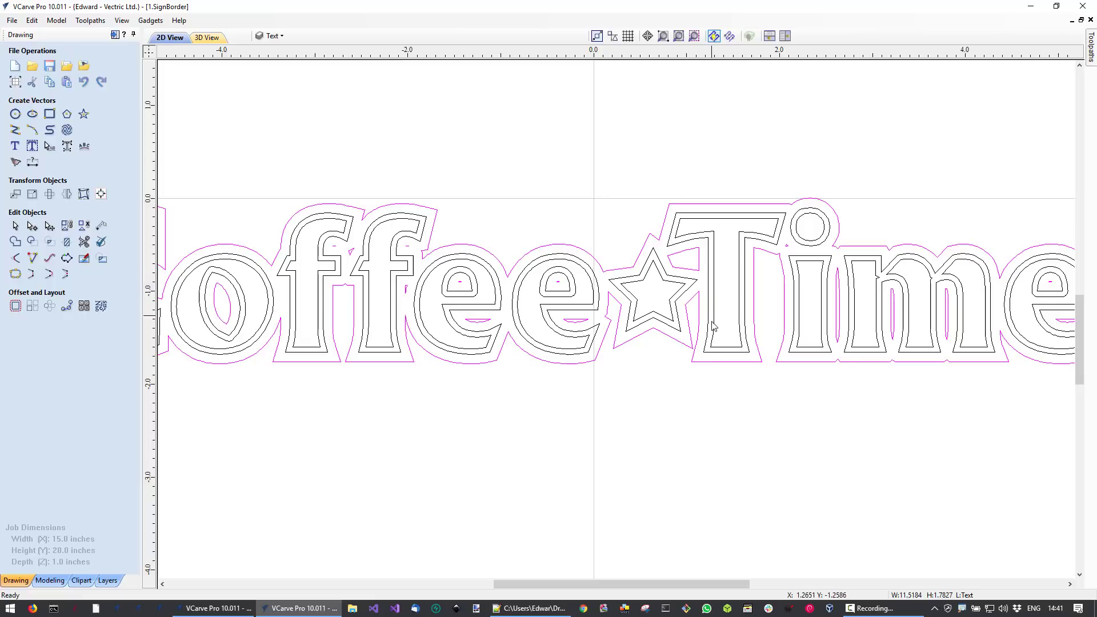
scroll(688, 351, down, 1)
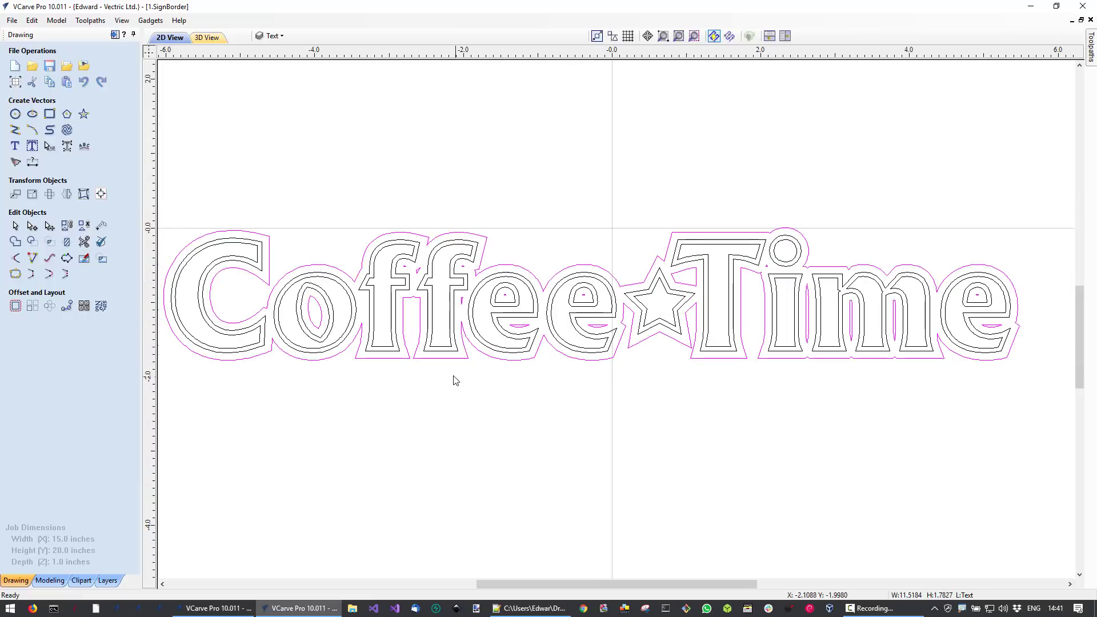
scroll(301, 380, down, 1)
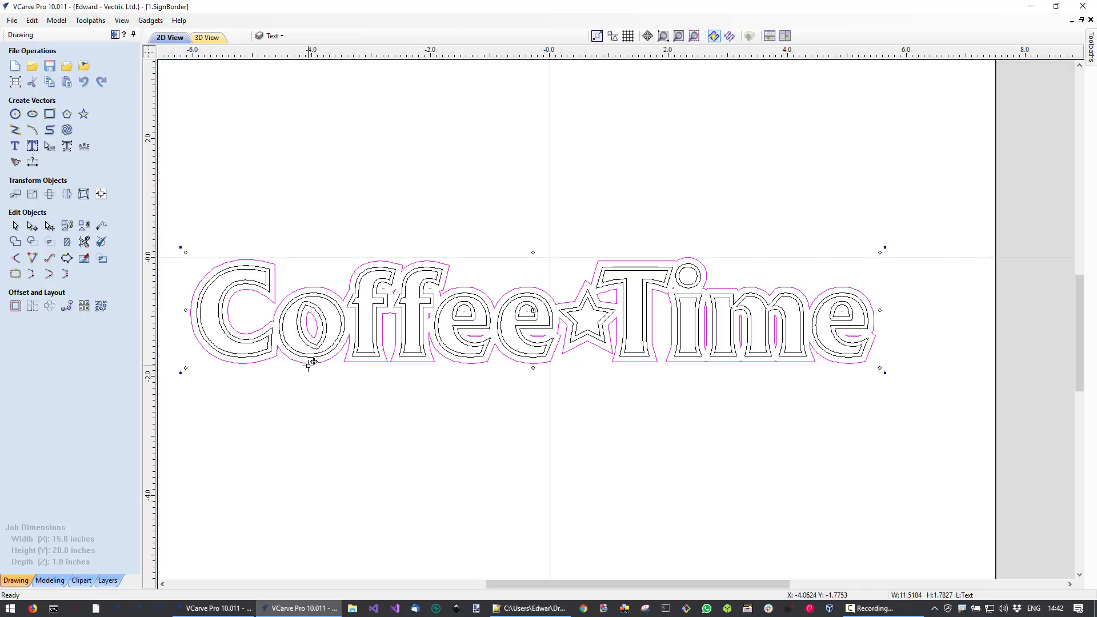
scroll(309, 365, up, 1)
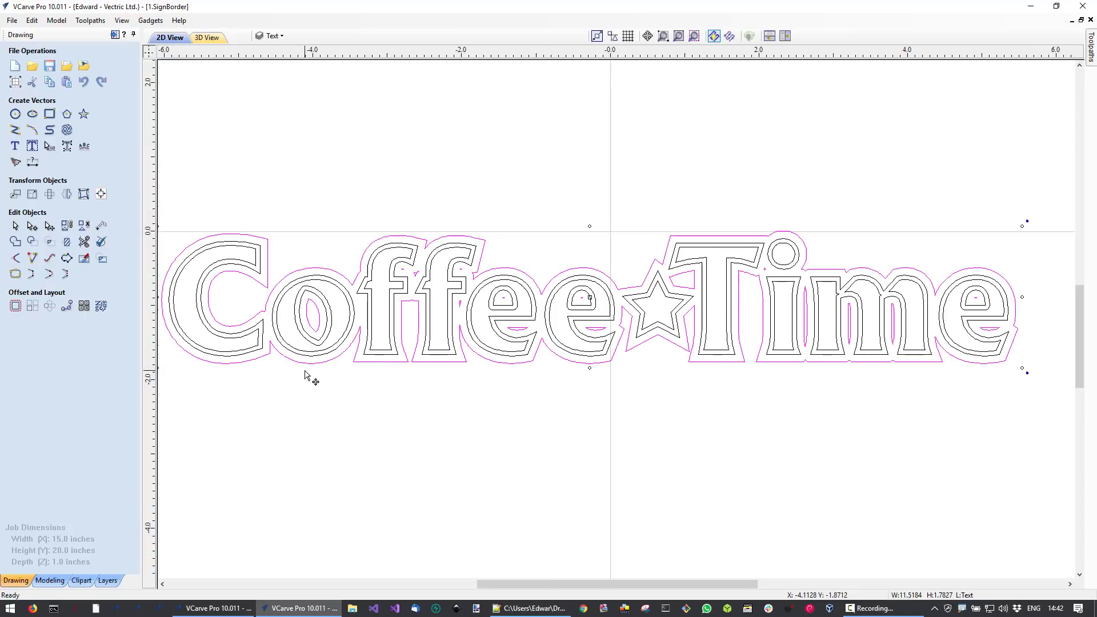
drag(304, 365, 296, 372)
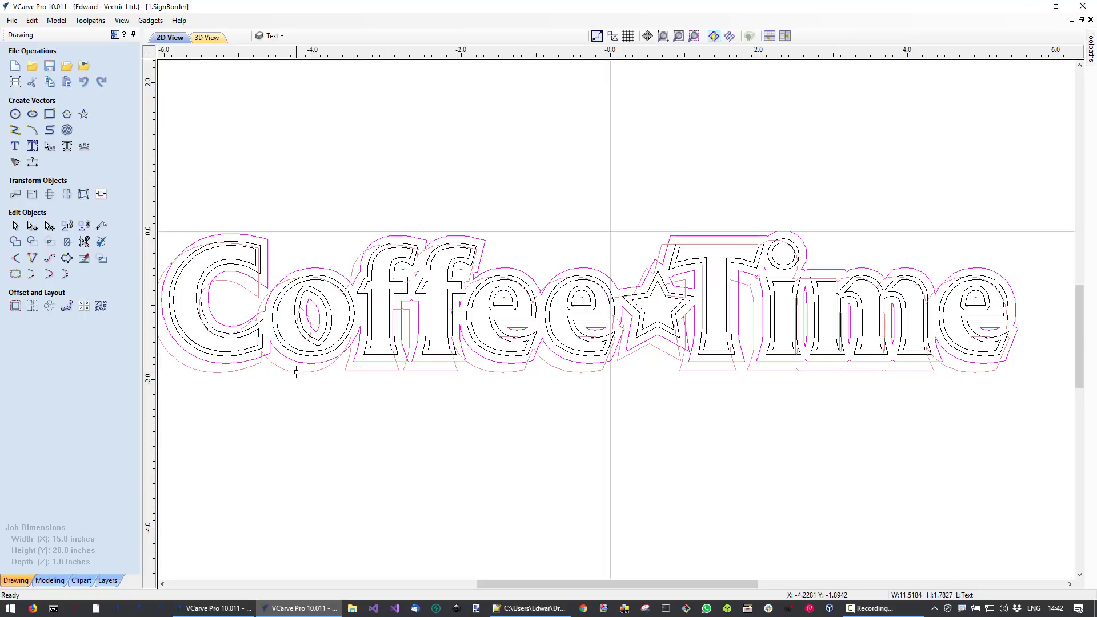
ctrl+drag(296, 372, 297, 372)
right_click(297, 389)
click(284, 380)
click(284, 380)
- Select the duplicated shadow outline and nudge it slightly upwards to tighten its offset from the original
scroll(274, 366, up, 1)
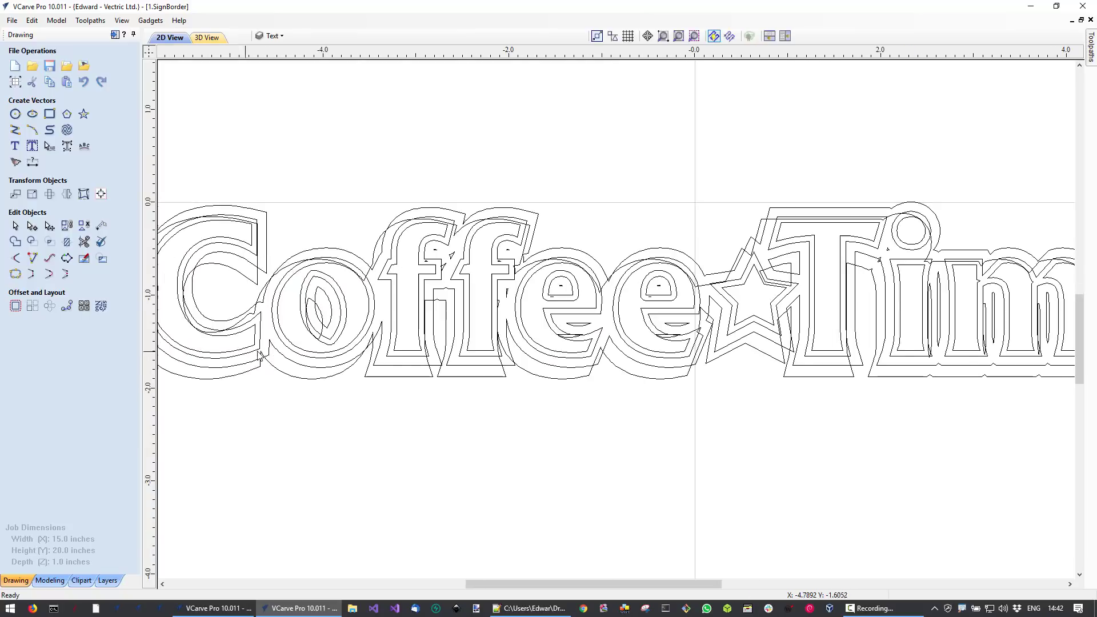
scroll(250, 358, down, 2)
scroll(237, 366, up, 5)
scroll(240, 371, down, 2)
click(269, 370)
key(Up)
key(Up)
key(Up)
key(Up)
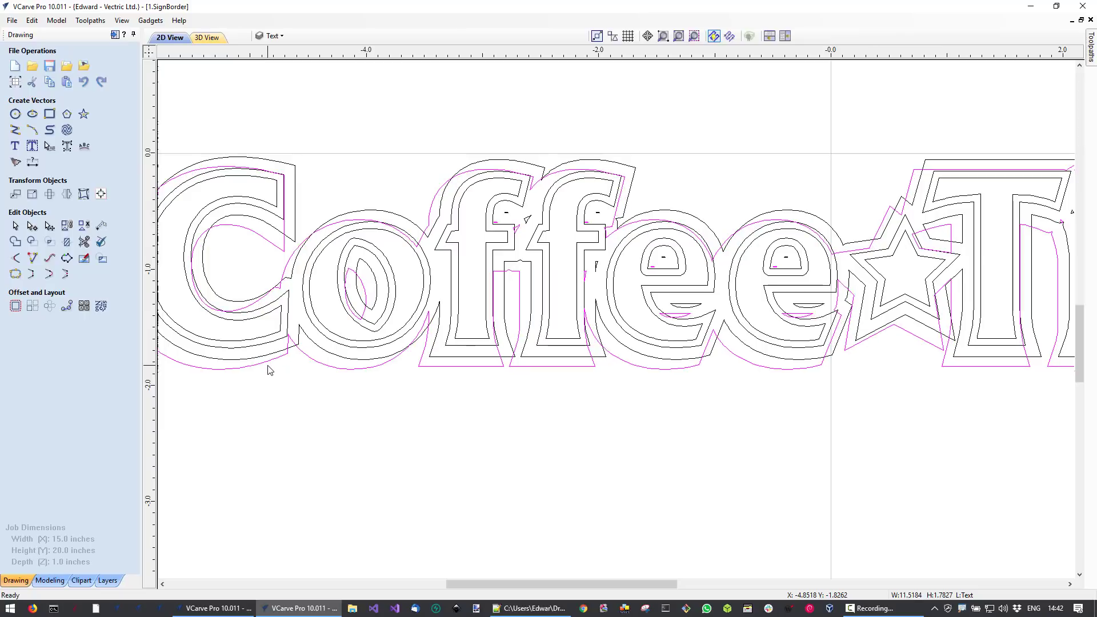
- Weld the shadow copy and the original outward offset outline into one combined outline around the lettering
scroll(270, 369, down, 1)
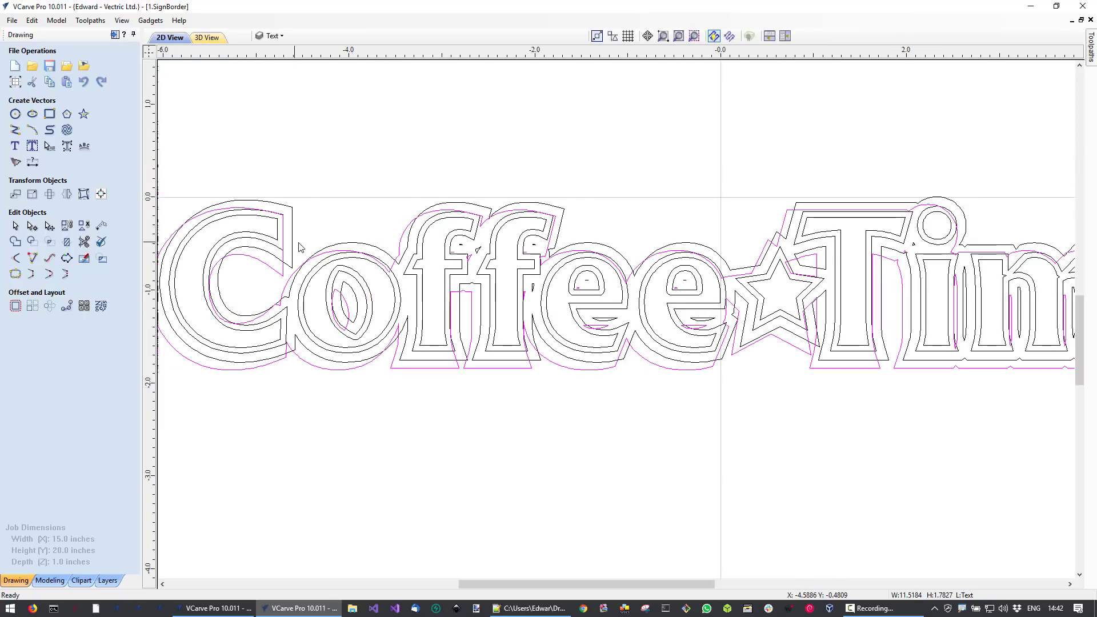
shift+click(286, 207)
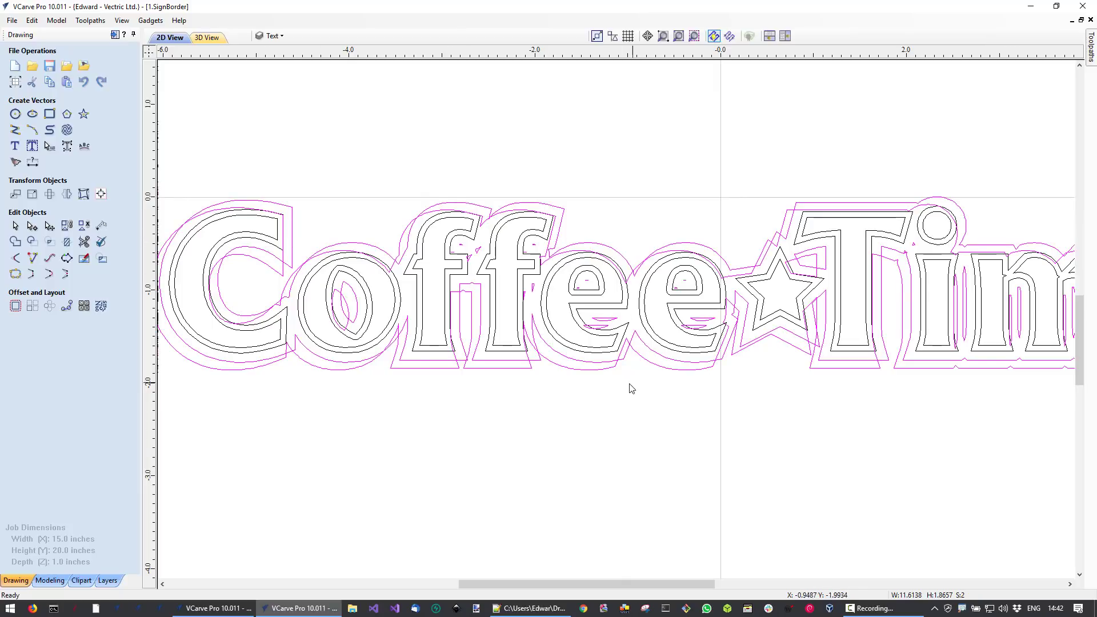
click(19, 244)
click(399, 416)
- Clear the selection and make Layer 1 visible to bring back the sign's border around the finished lettering
scroll(398, 416, down, 2)
scroll(657, 453, down, 1)
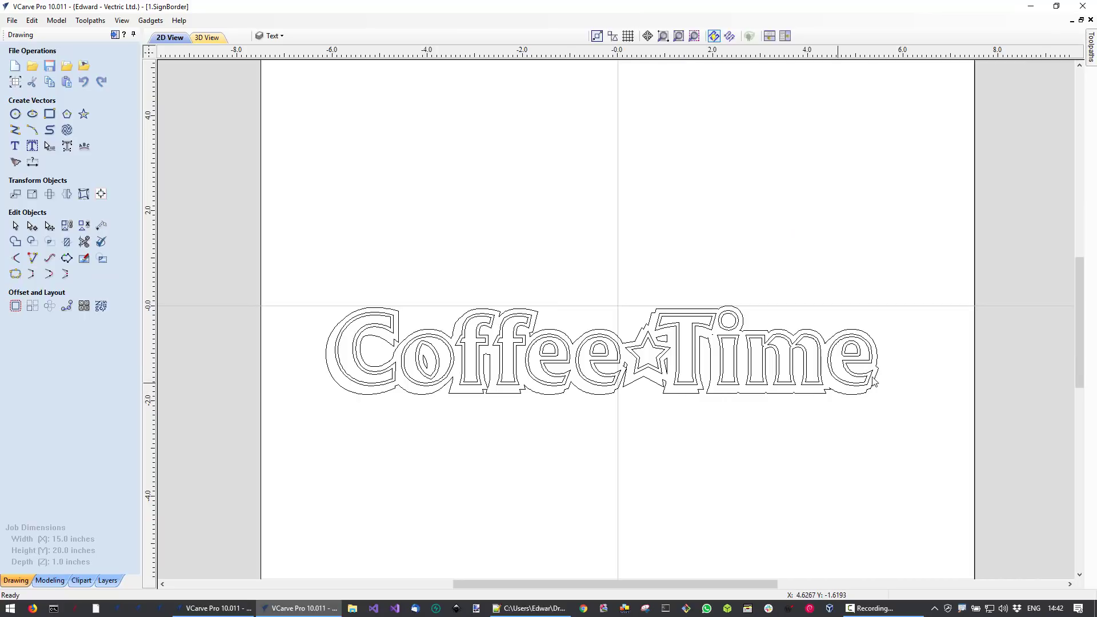
scroll(894, 375, up, 1)
scroll(478, 470, down, 2)
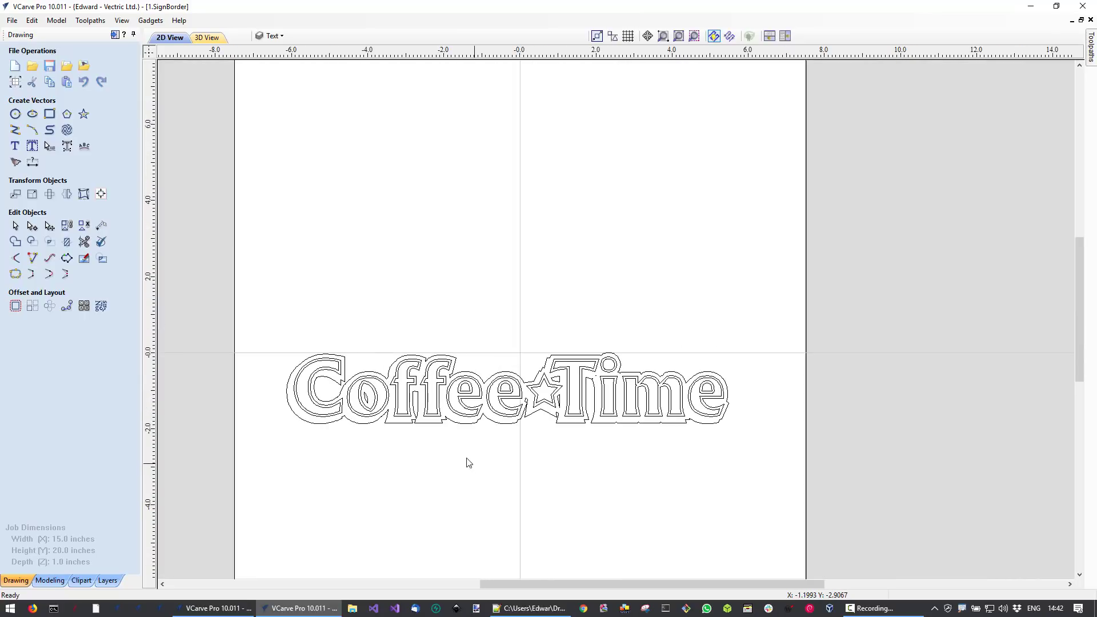
scroll(470, 466, down, 1)
scroll(521, 465, up, 1)
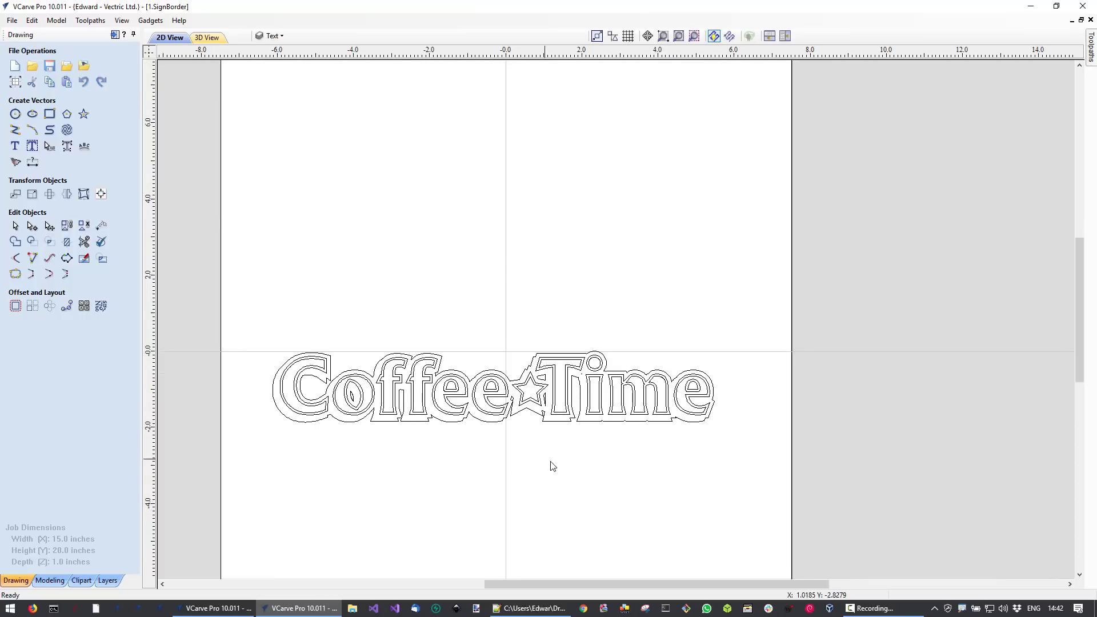
drag(262, 320, 780, 460)
click(725, 475)
click(277, 36)
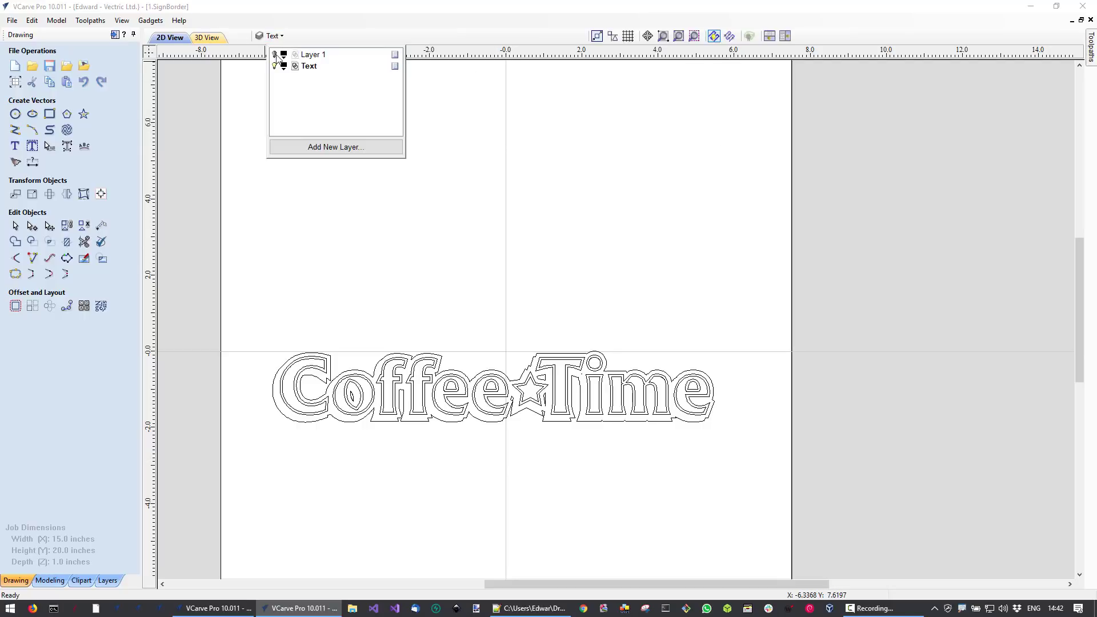
click(274, 54)
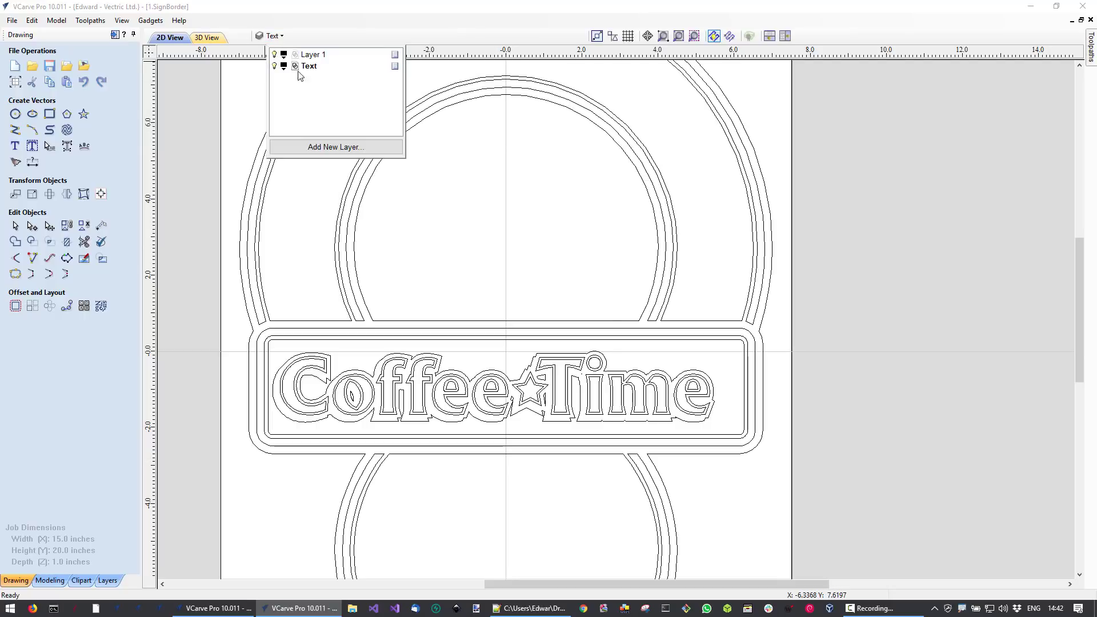
- Select all the "Coffee Time" lettering vectors with the star and shadow, and nudge them right to centre them in the banner
click(272, 346)
drag(272, 346, 734, 435)
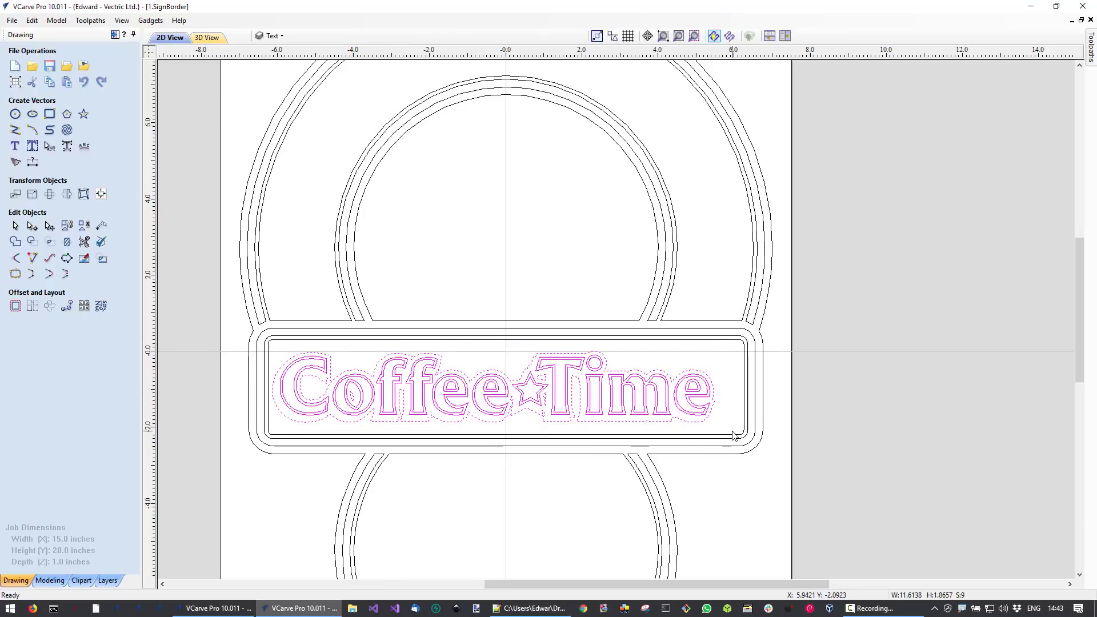
key(Right)
key(Right)
key(Right)
key(Up)
key(Right)
key(Right)
key(Down)
click(721, 485)
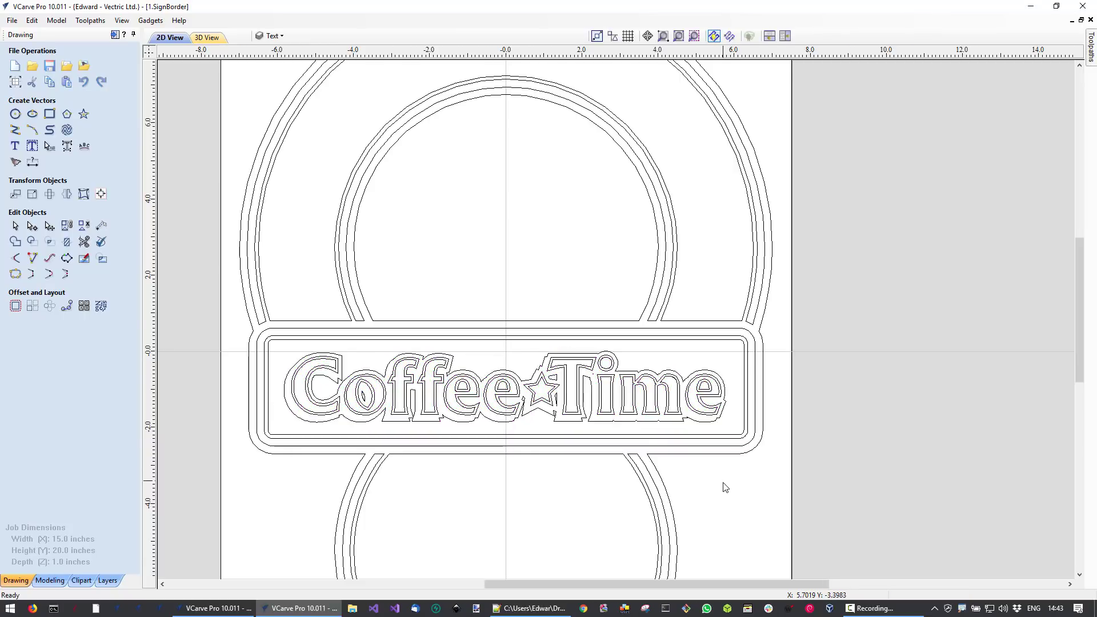
- Calculate a V-Carve toolpath named V-Carve 1 for all vectors with the 90-degree 1.25" V-Bit, start depth 0.0 and no clearance tools
scroll(721, 484, down, 1)
middle_drag(724, 515, 648, 414)
scroll(651, 419, down, 1)
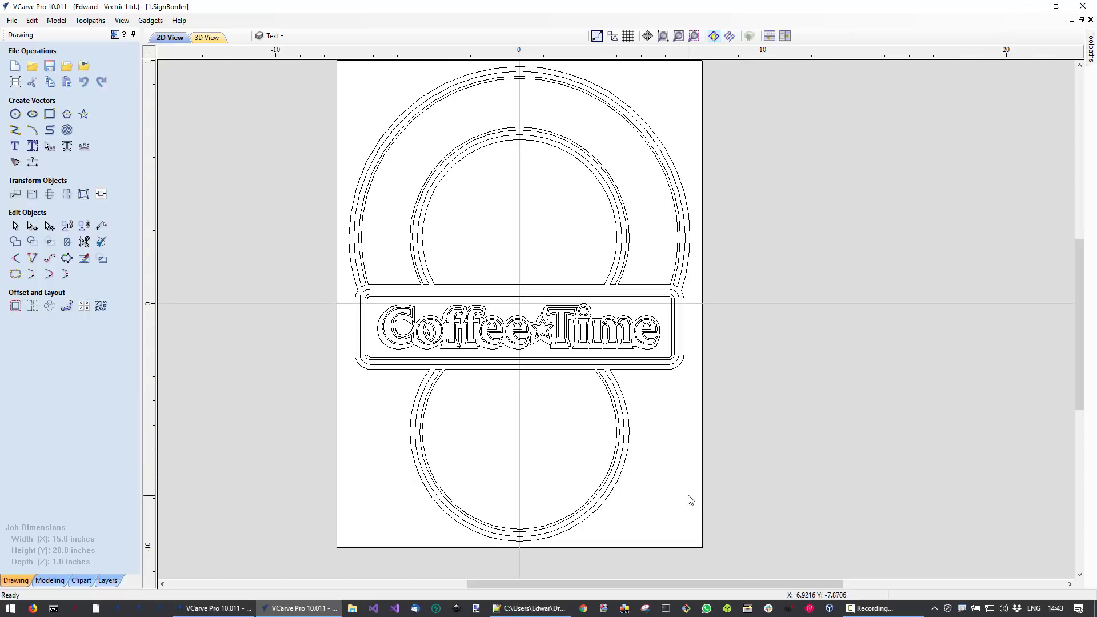
key(ctrl+a)
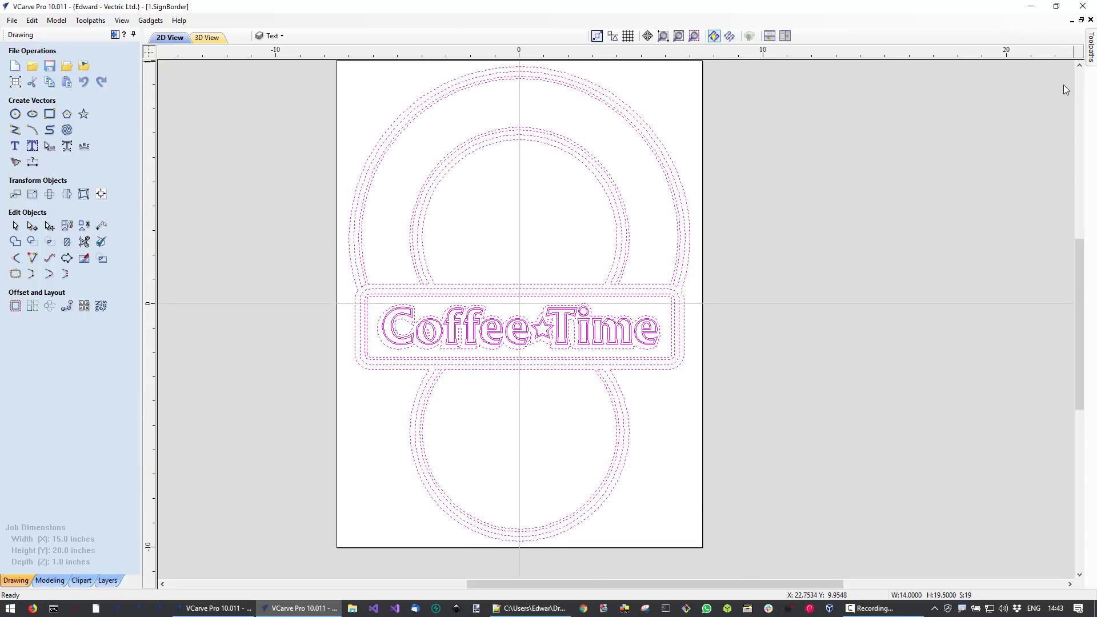
click(1091, 54)
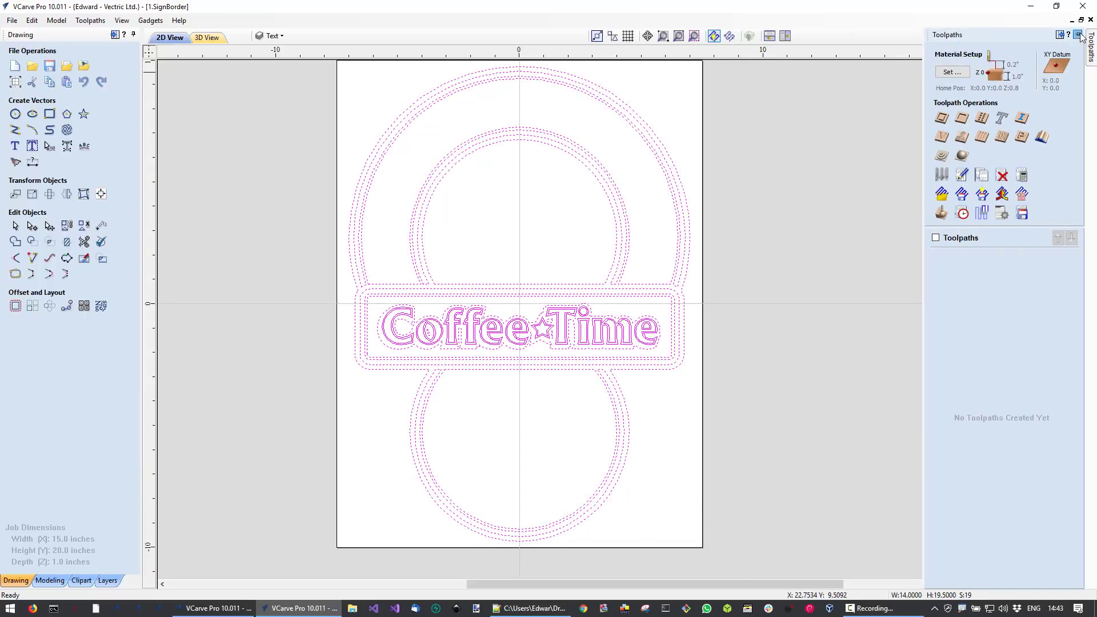
click(1077, 35)
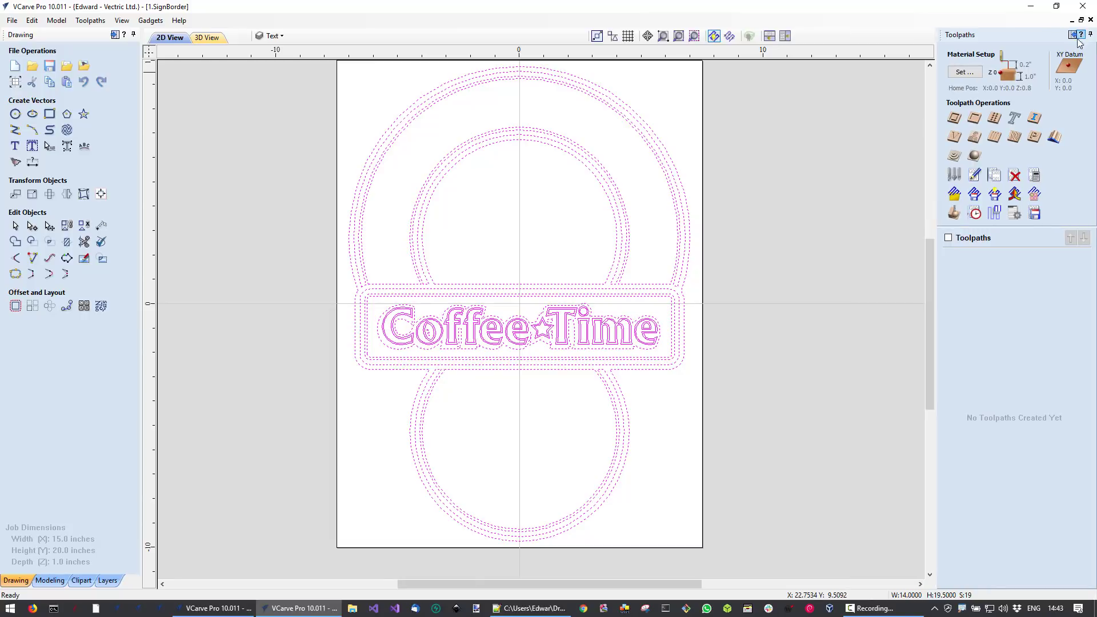
click(956, 139)
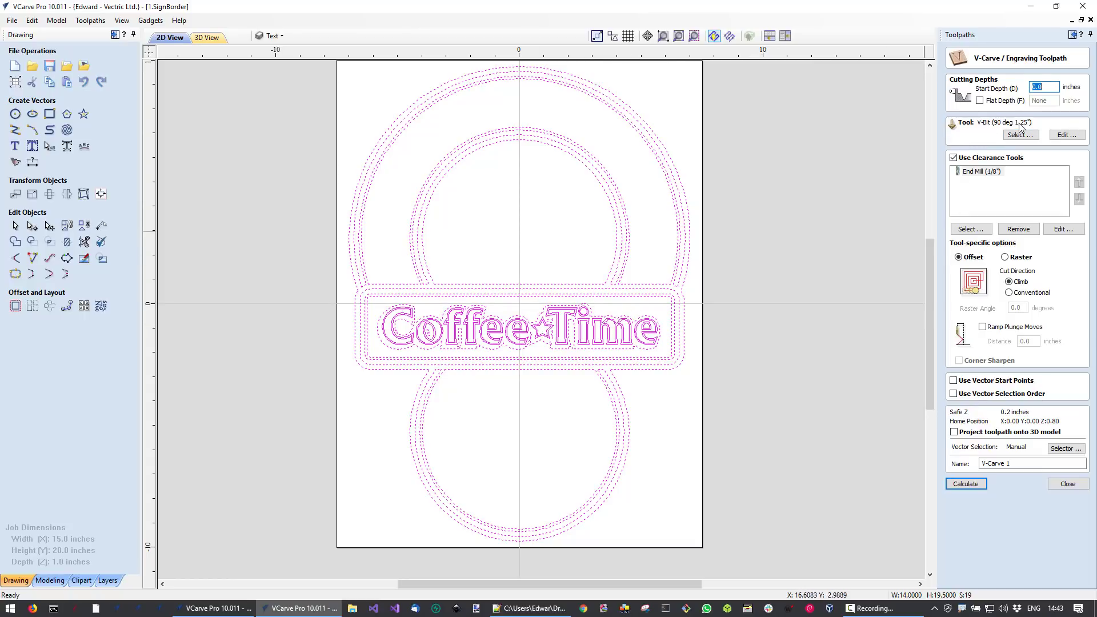
click(953, 158)
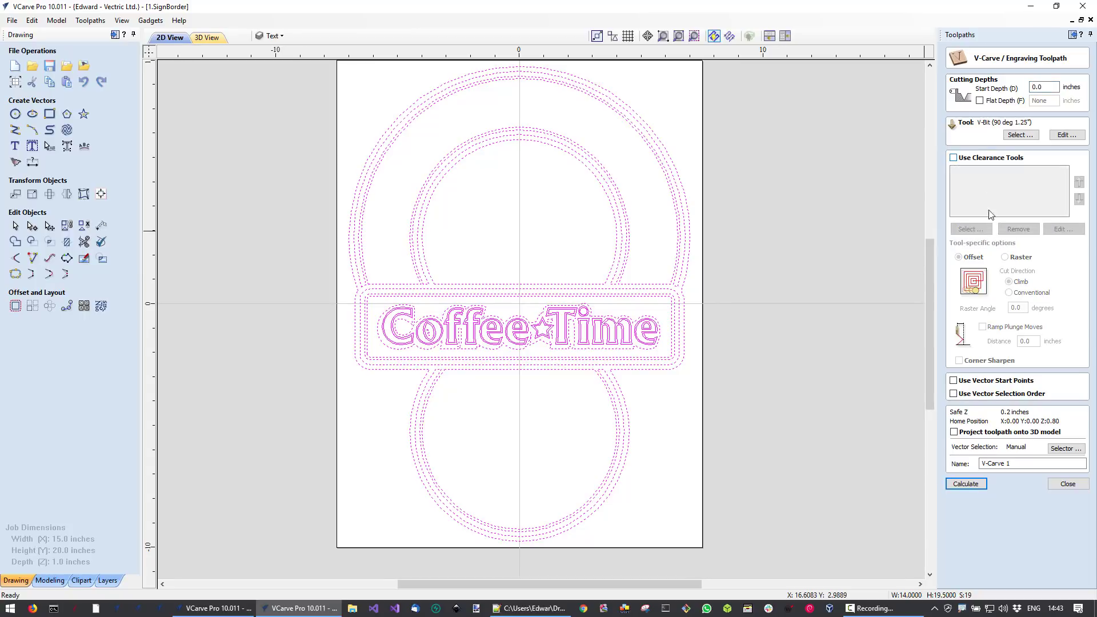
click(964, 484)
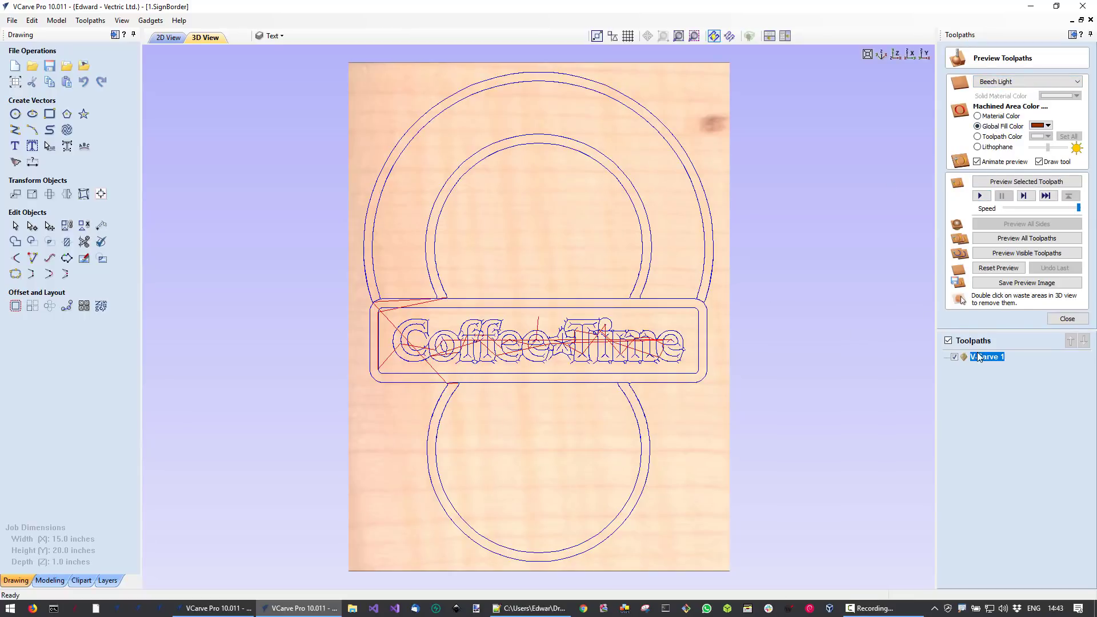
- Simulate the V-Carve 1 toolpath, inspect the carved sign from several angles in 3D, and return to the 2D drawing
click(980, 197)
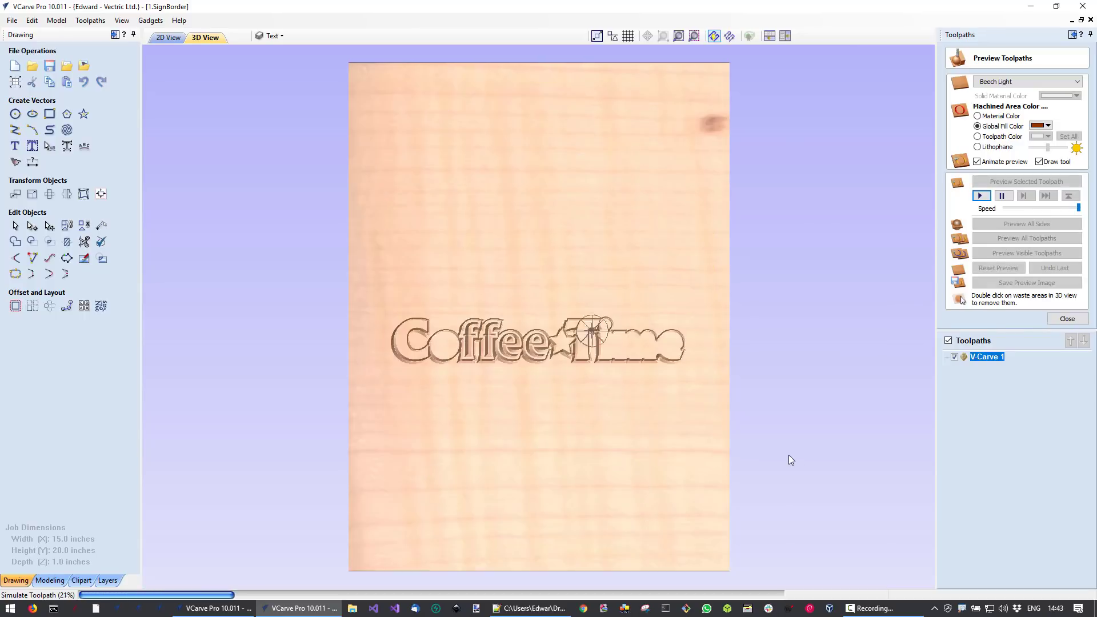
drag(530, 571, 574, 413)
scroll(574, 412, up, 5)
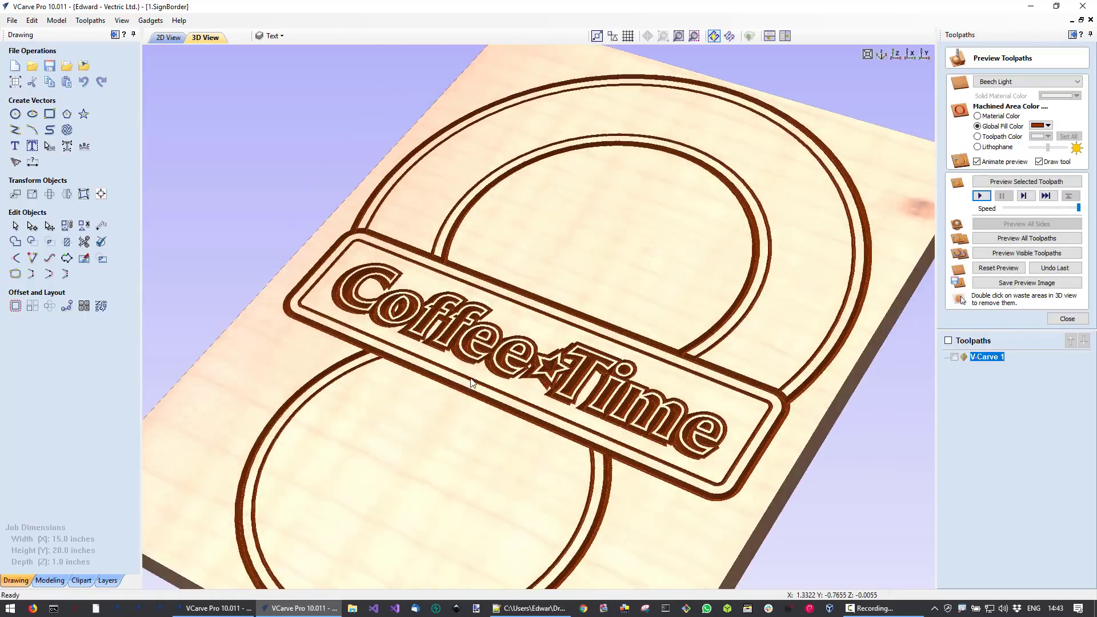
drag(394, 441, 518, 407)
scroll(414, 423, up, 5)
scroll(414, 424, down, 5)
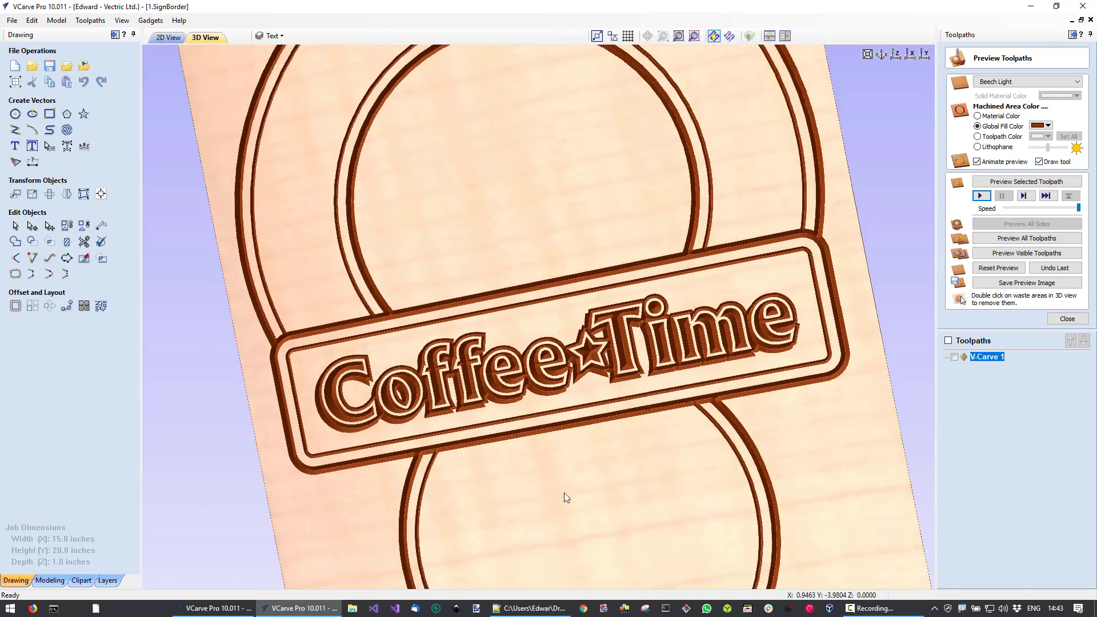
drag(592, 558, 494, 468)
scroll(495, 468, down, 2)
drag(424, 446, 588, 495)
click(1063, 321)
click(169, 37)
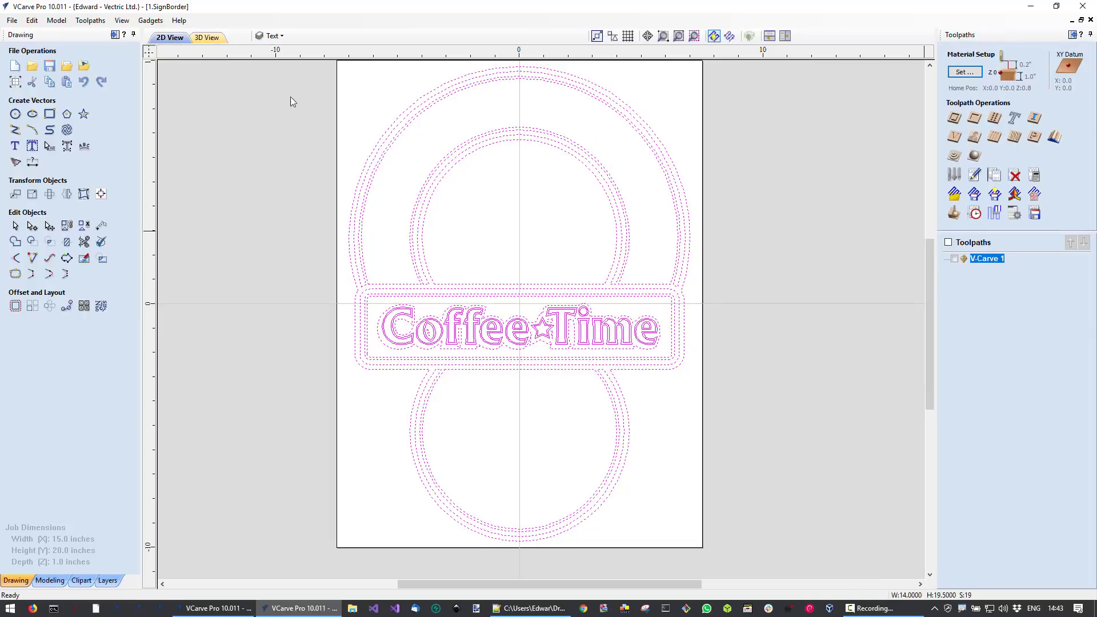
- Draw two concentric guide circles, 10 and 12 inches in diameter, centred at X 0.0, Y 2.75 in the upper ring
click(487, 245)
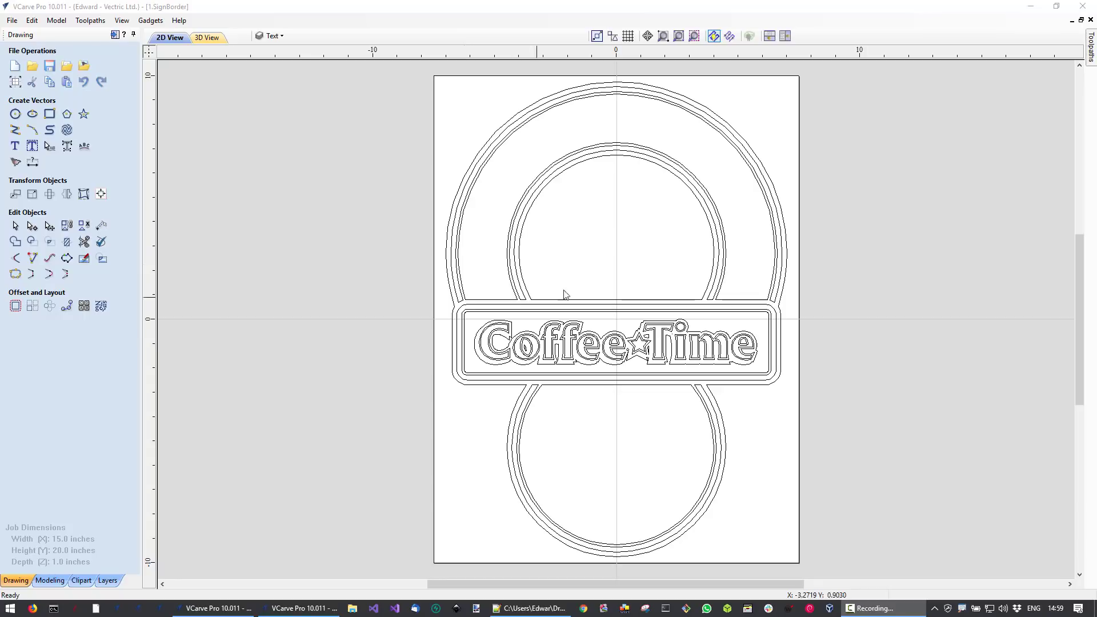
click(15, 114)
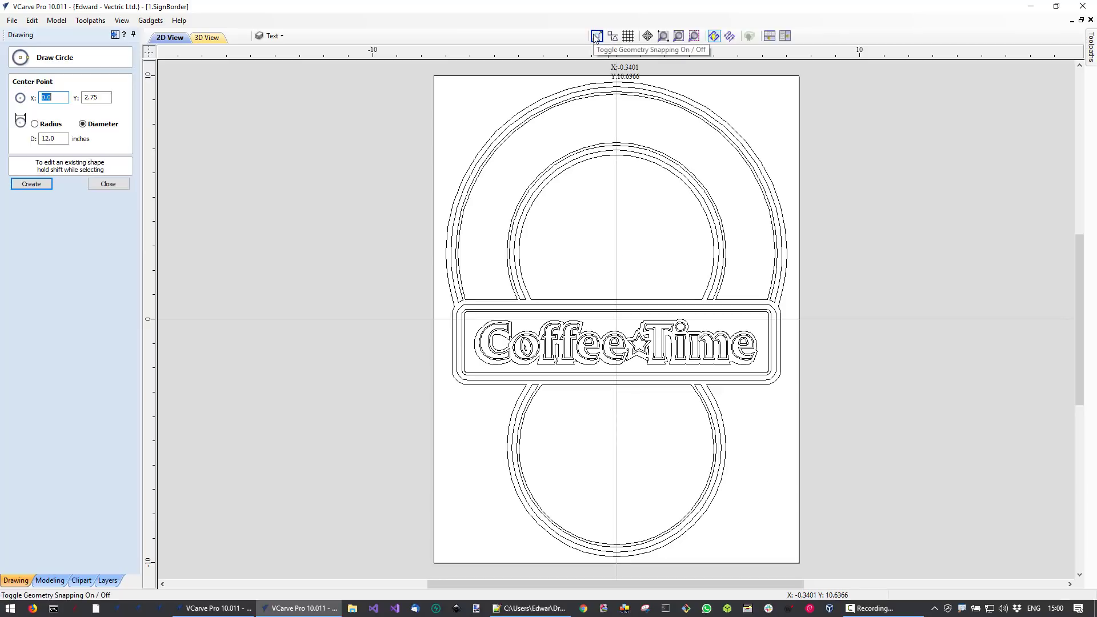
click(616, 255)
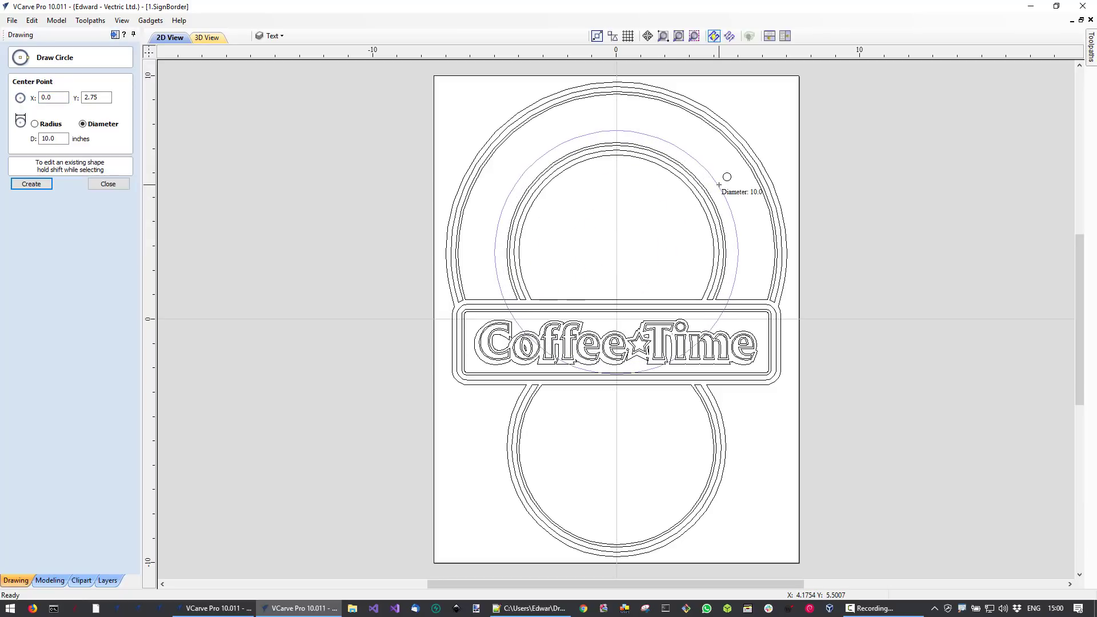
click(726, 177)
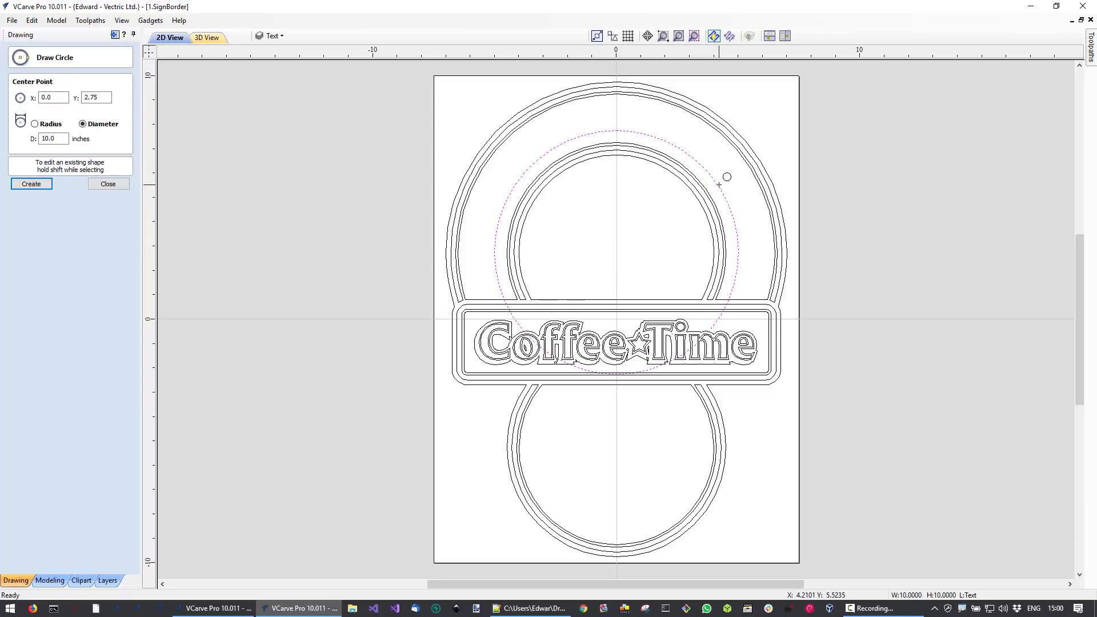
click(616, 252)
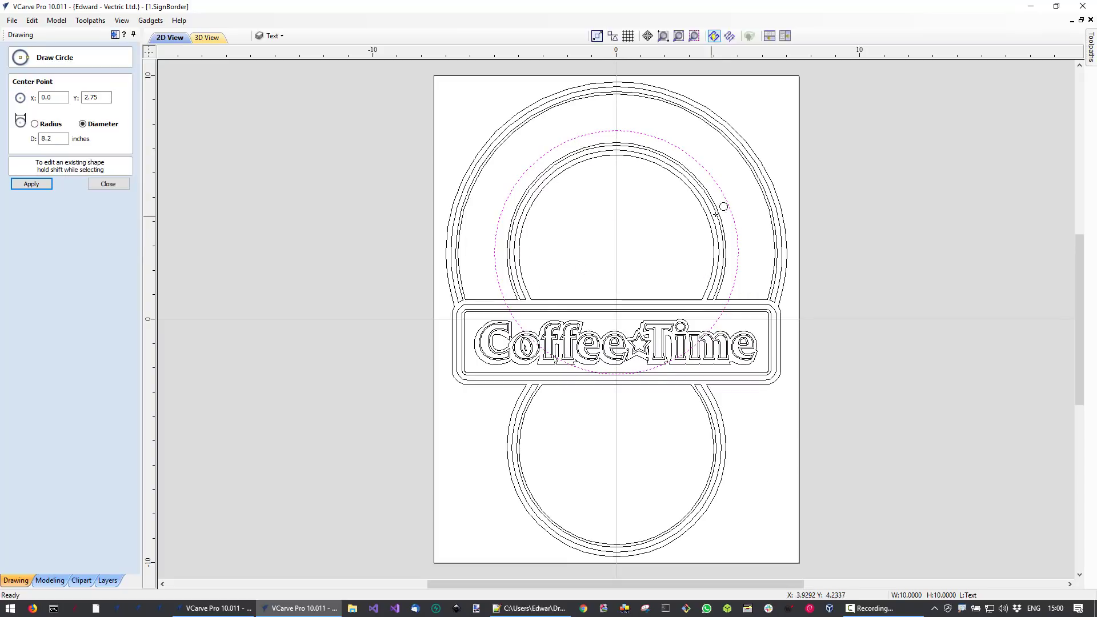
click(750, 197)
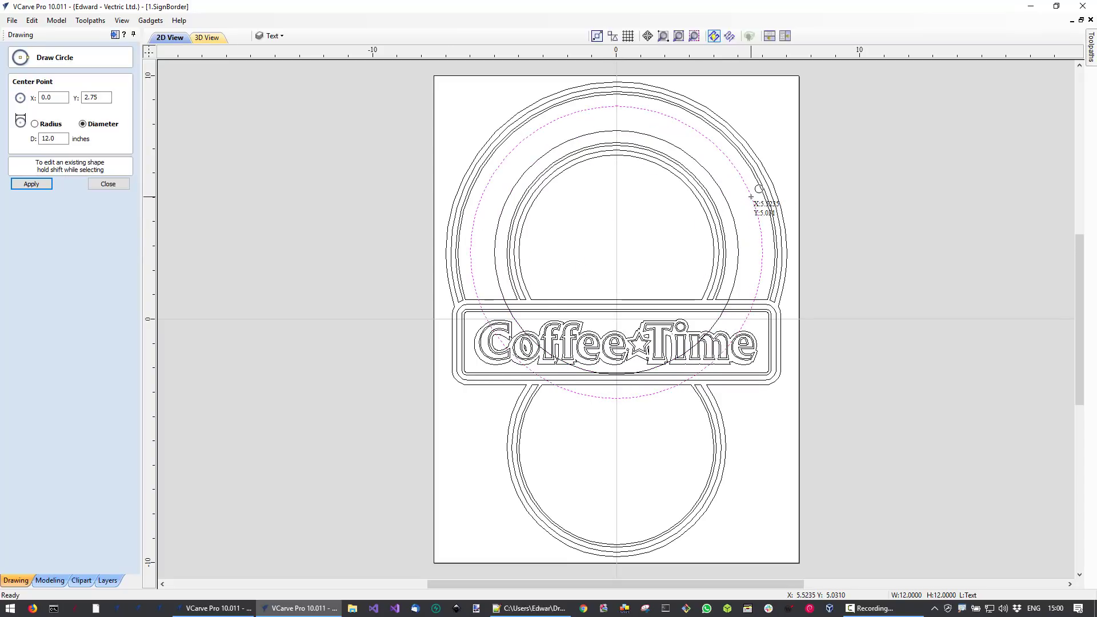
key(Escape)
click(711, 186)
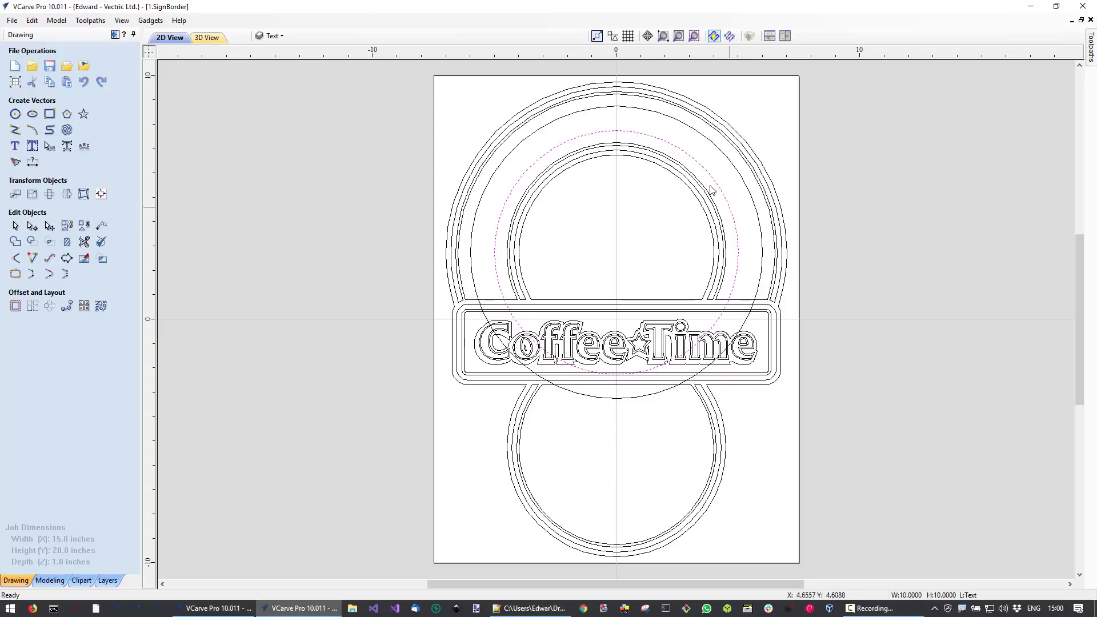
click(613, 123)
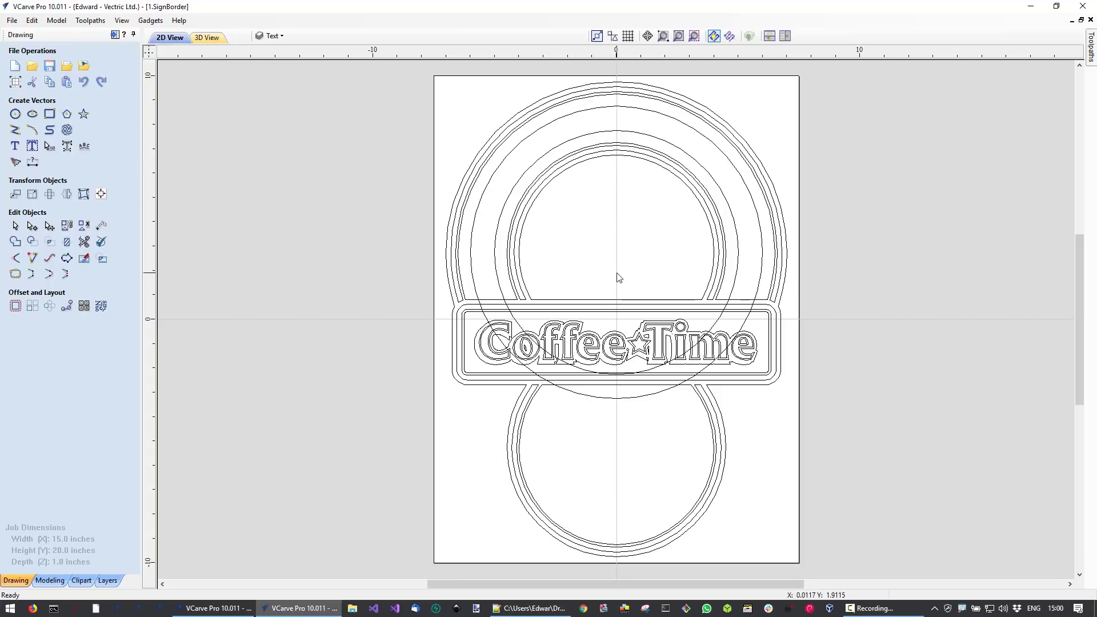
- Create the centre-aligned text "Since 1972" in Arial with a text height of 1.0 inch
scroll(609, 265, up, 3)
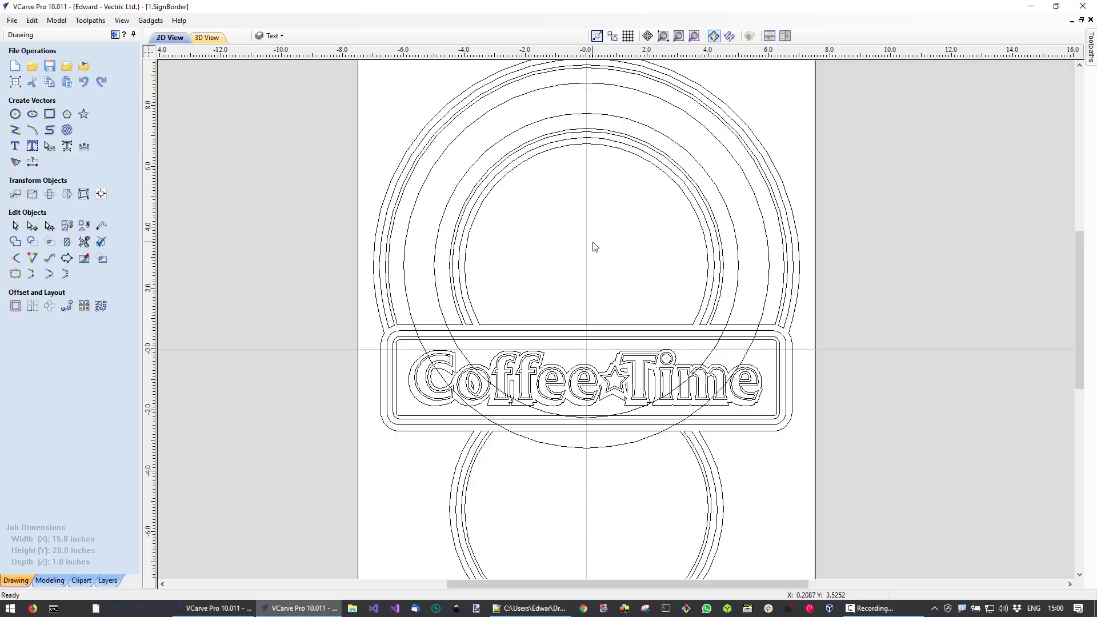
click(15, 146)
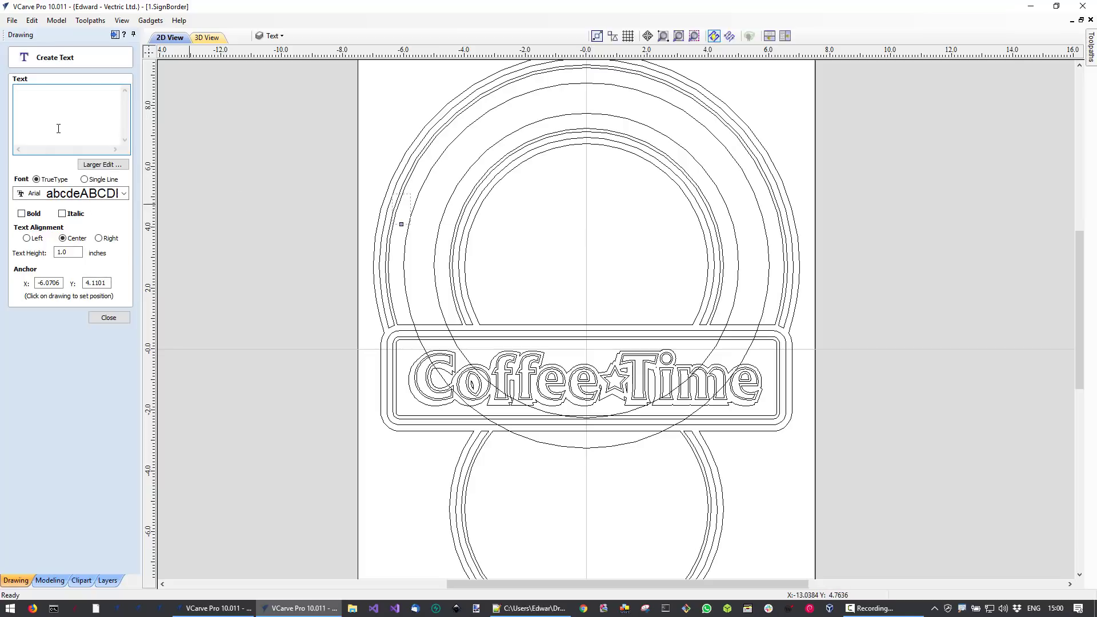
text(Since)
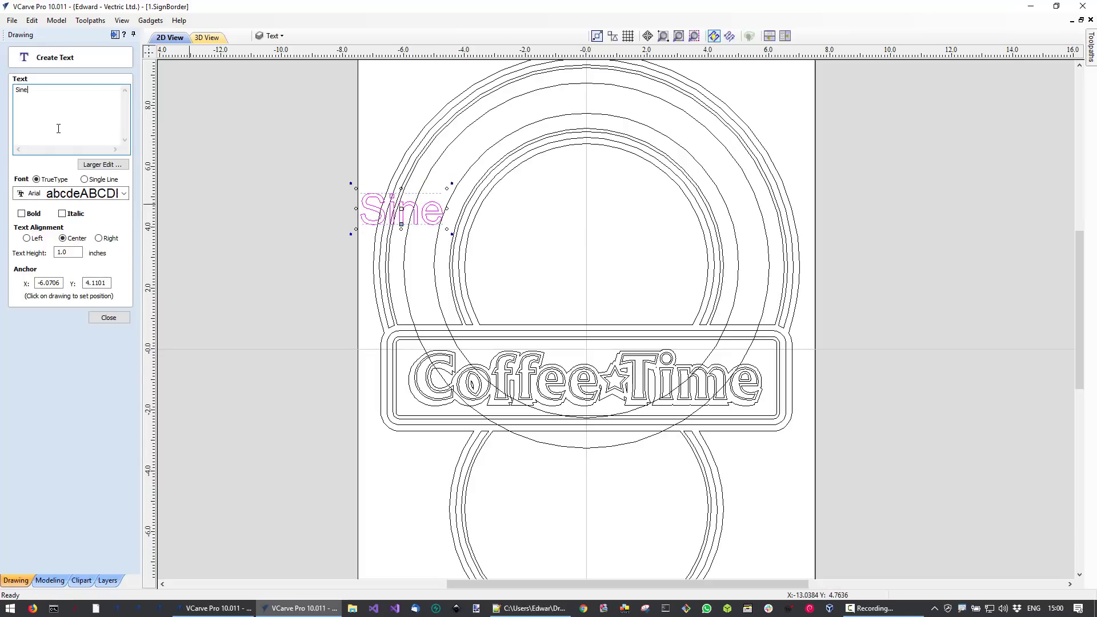
text( 19)
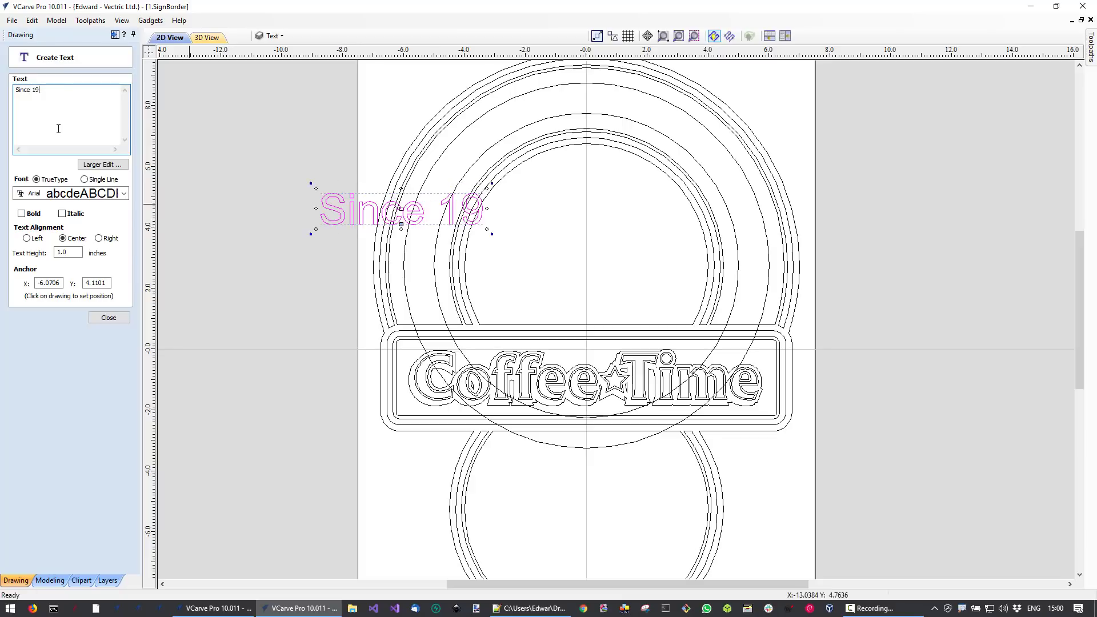
text(72)
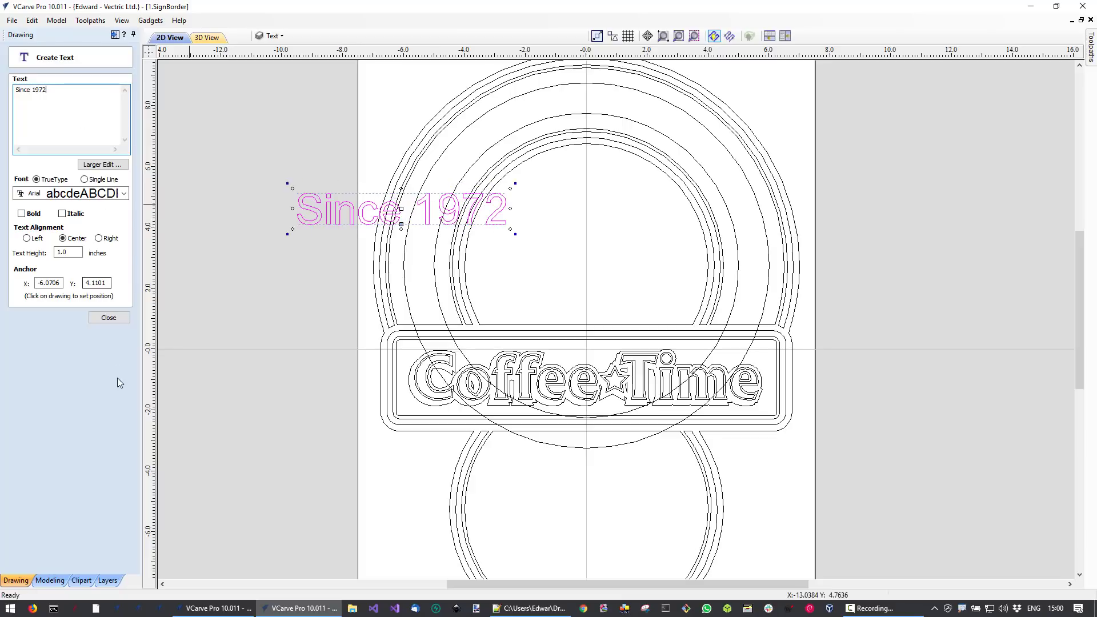
click(109, 317)
- Move the "Since 1972" text to the top of the upper ring so its baseline rests on the 10-inch circle
click(432, 229)
drag(430, 223, 610, 254)
mouse_move(628, 170)
middle_down()
mouse_move(551, 289)
mouse_move(560, 319)
middle_up()
scroll(552, 324, up, 1)
drag(563, 374, 503, 162)
scroll(500, 162, up, 2)
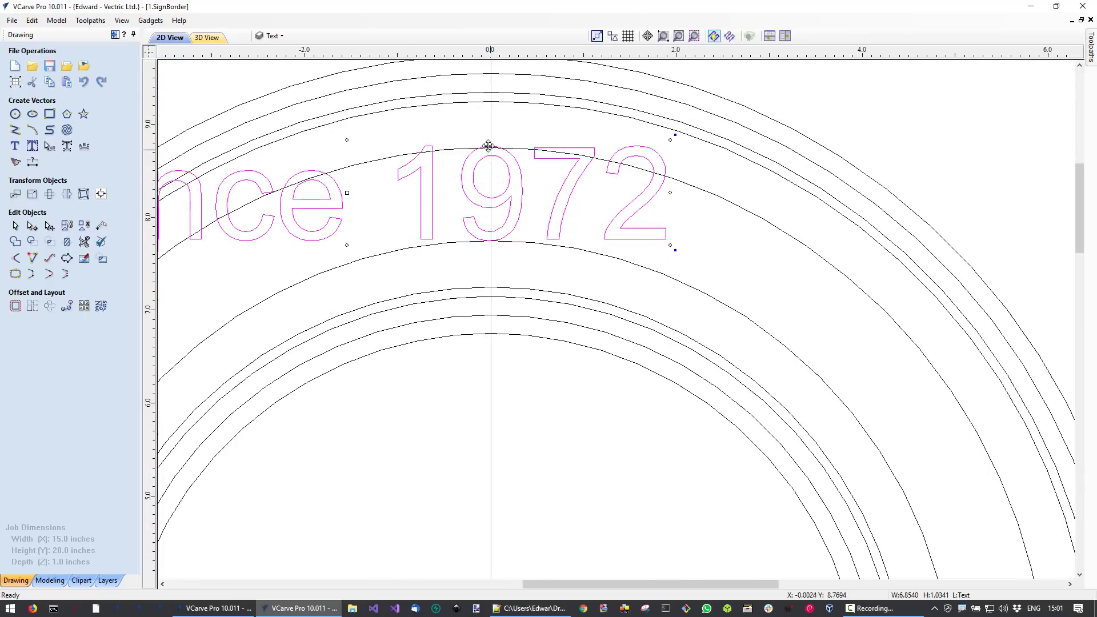
- Scale the "Since 1972" text down proportionally to about 4.96 by 0.75 inches to fit between the guide circles
scroll(507, 184, down, 3)
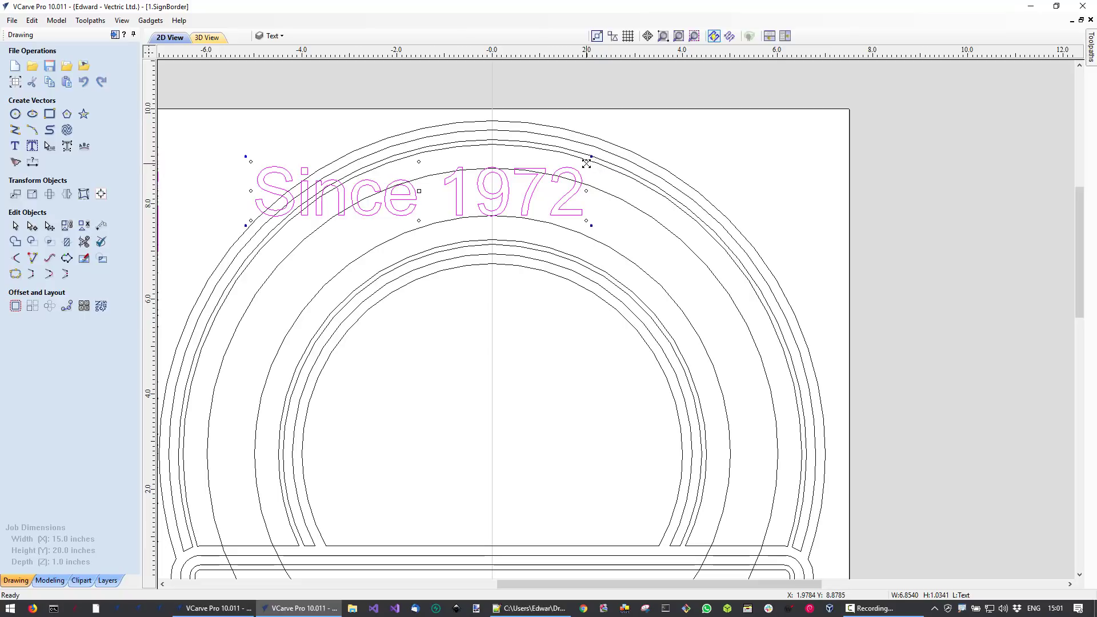
drag(586, 163, 588, 173)
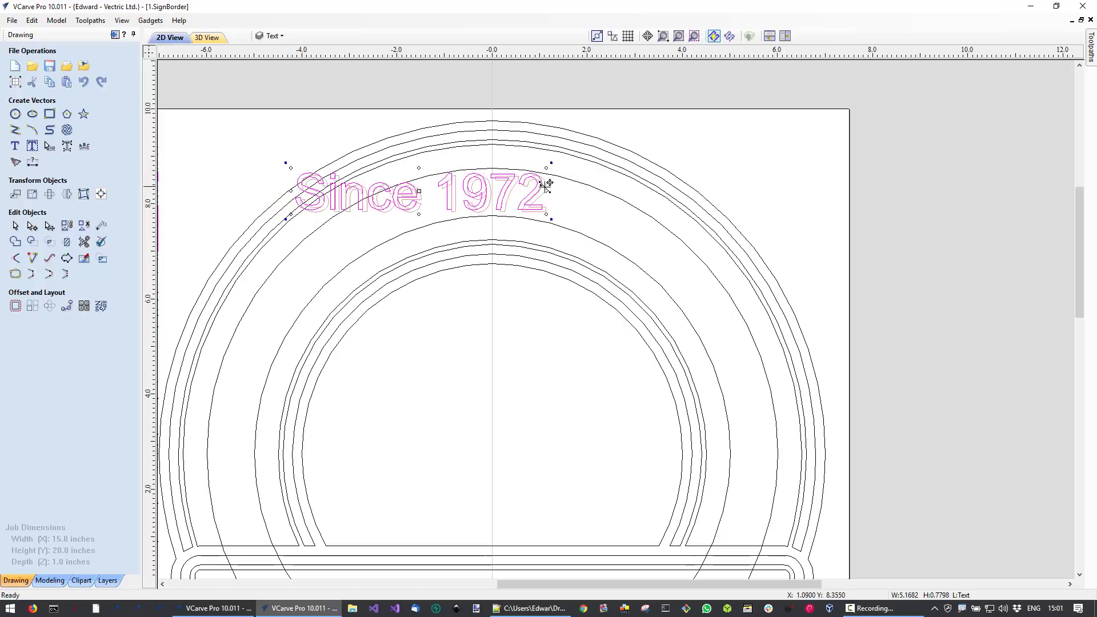
scroll(546, 404, down, 2)
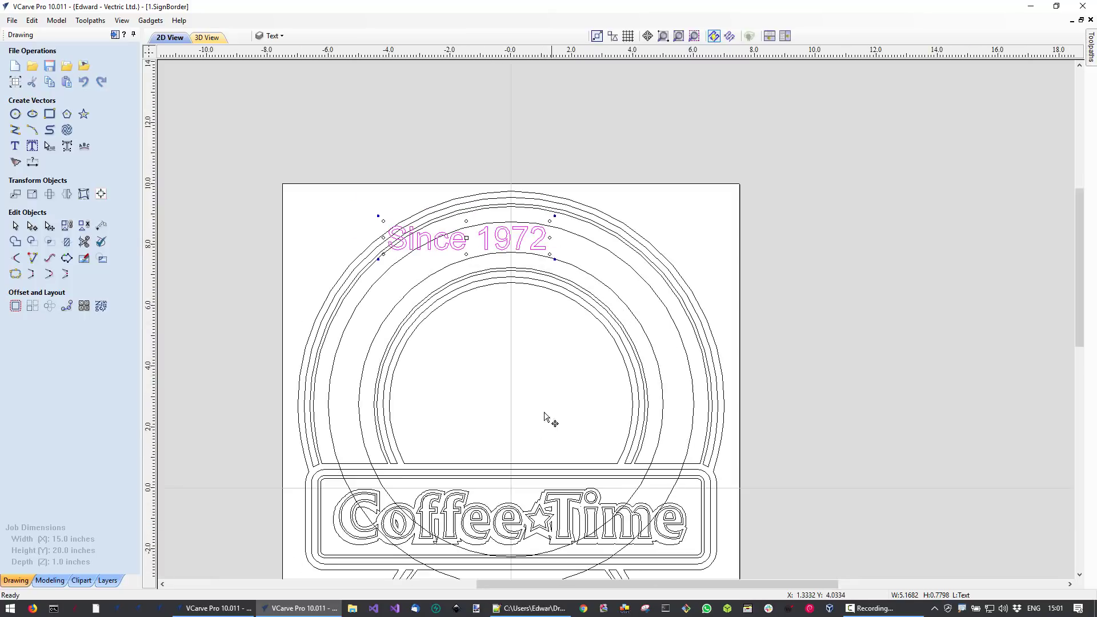
scroll(543, 445, down, 1)
scroll(543, 449, up, 2)
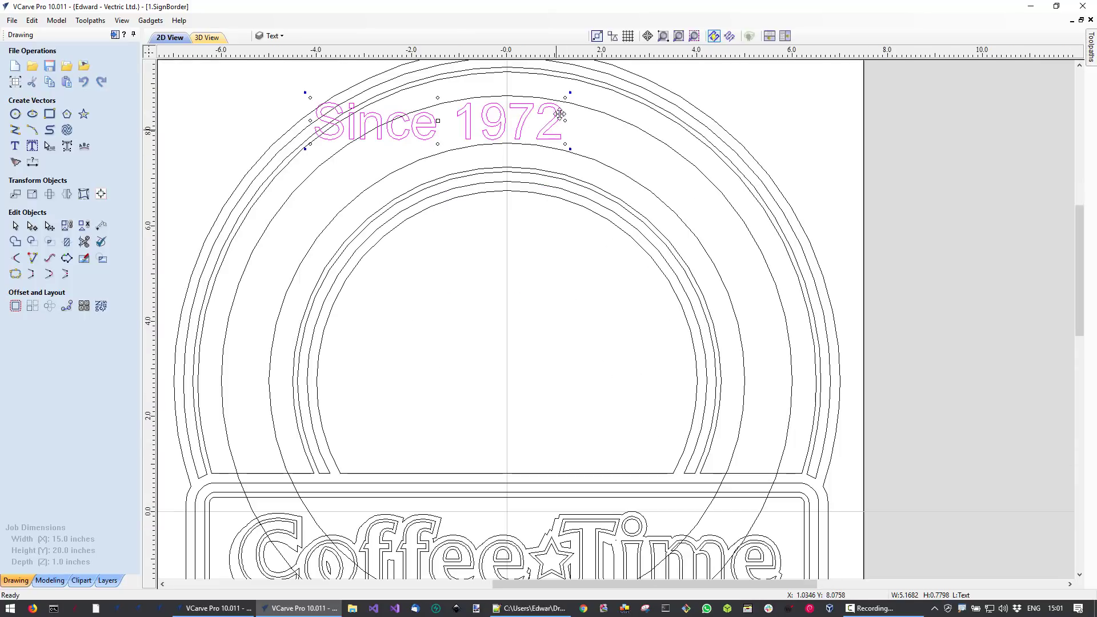
drag(563, 97, 548, 103)
click(554, 312)
scroll(558, 345, down, 1)
- Select the "Since 1972" text and review the Text On A Curve options
click(517, 207)
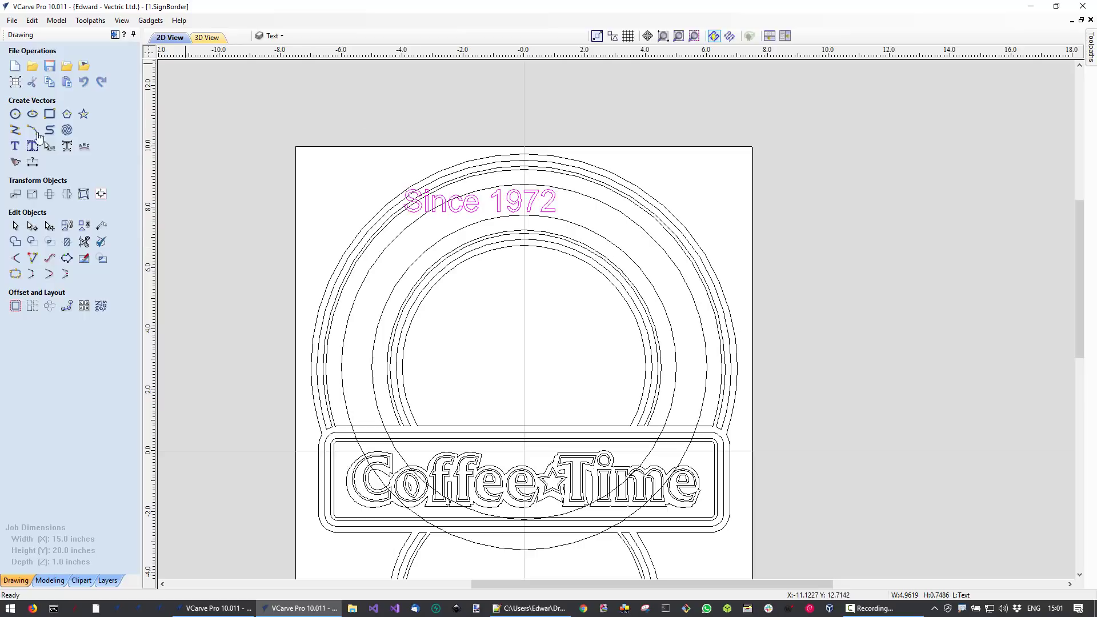
click(84, 147)
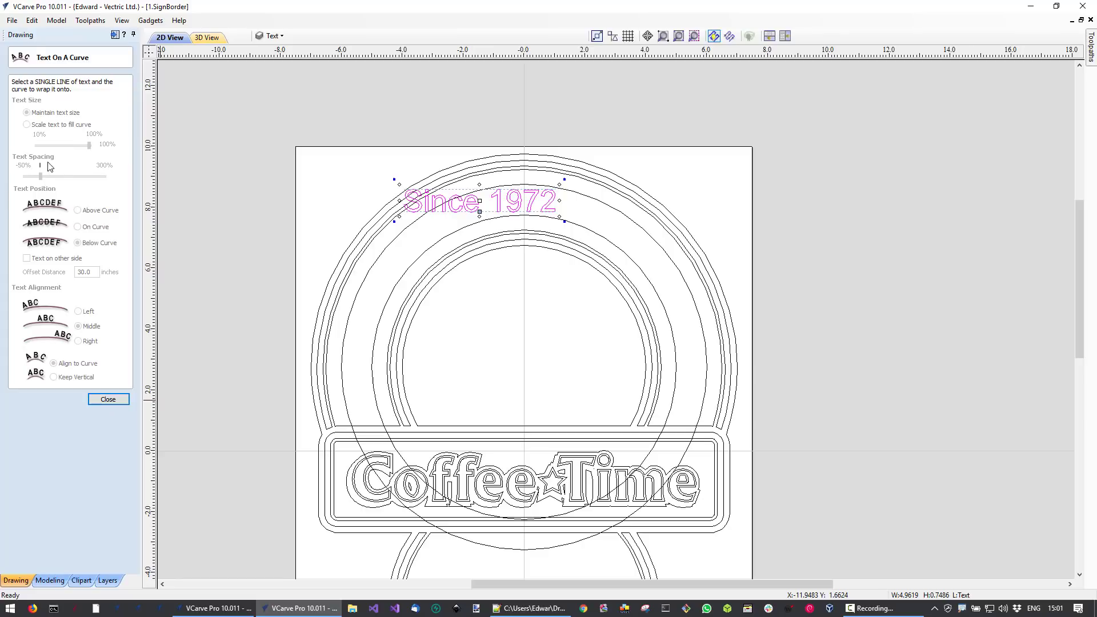
click(94, 401)
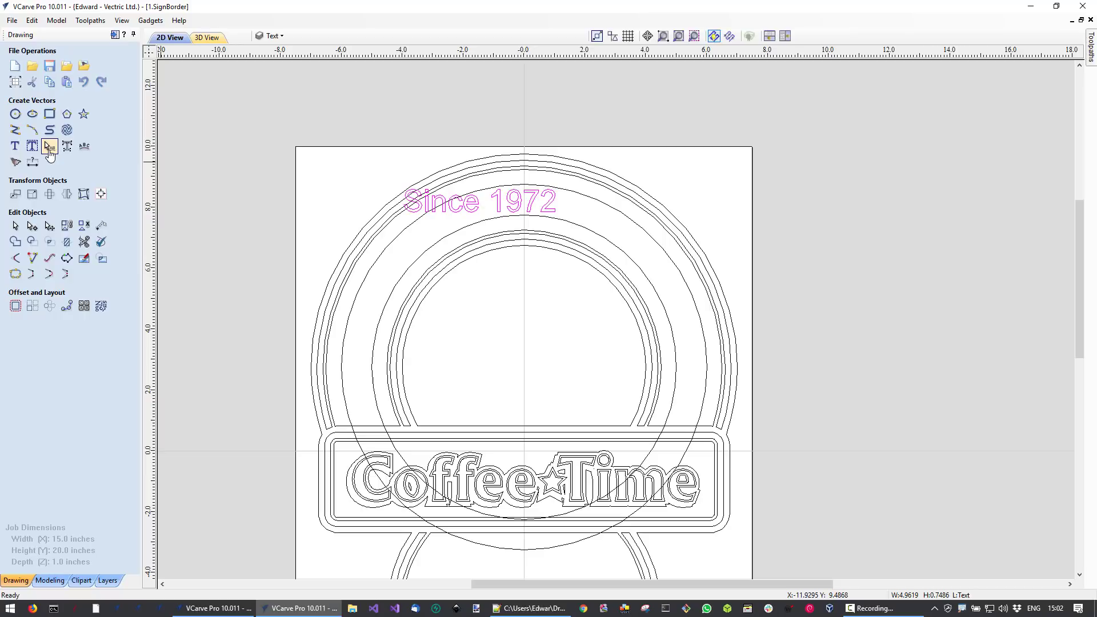
- Bend the "Since 1972" text into an upward arc and place the arc's centre on the guide circles' centre at X 0.0, Y 2.75
scroll(474, 154, up, 3)
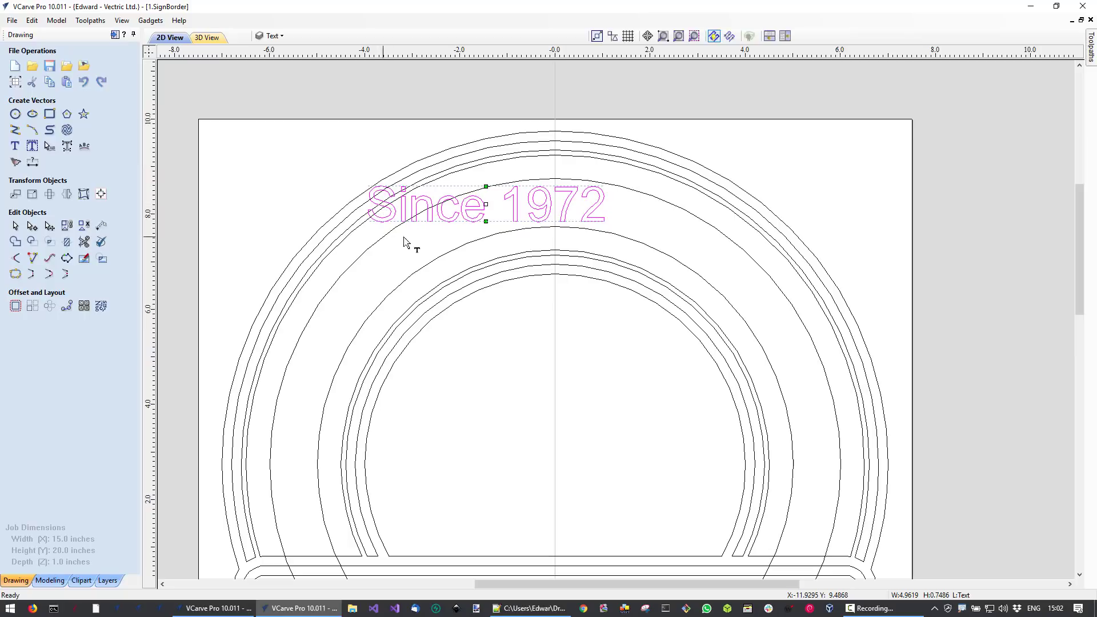
drag(485, 185, 480, 153)
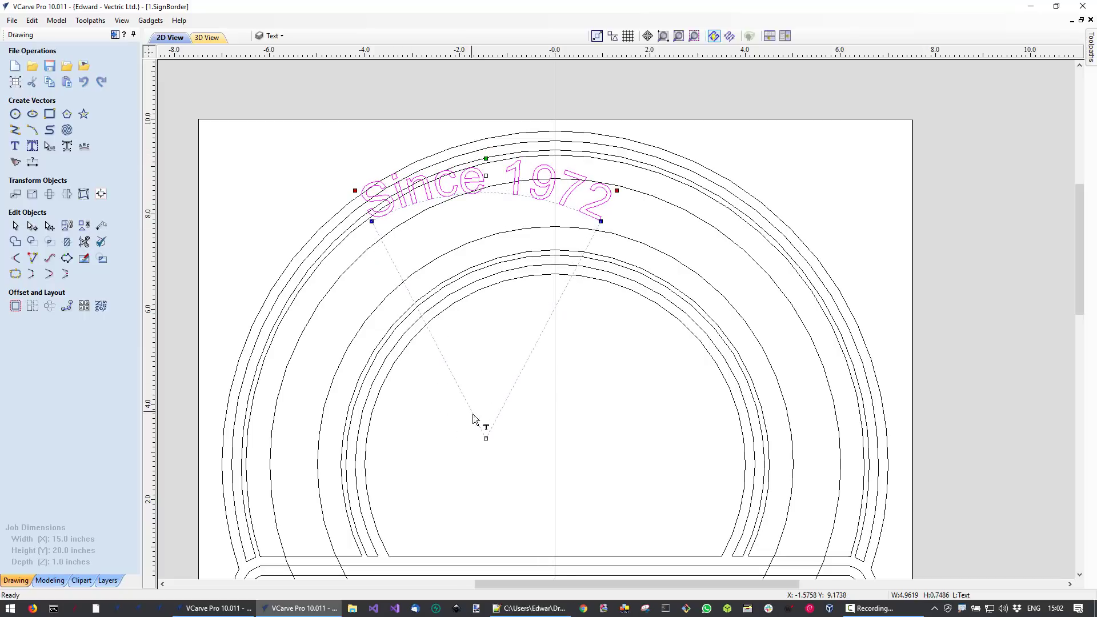
scroll(489, 449, down, 3)
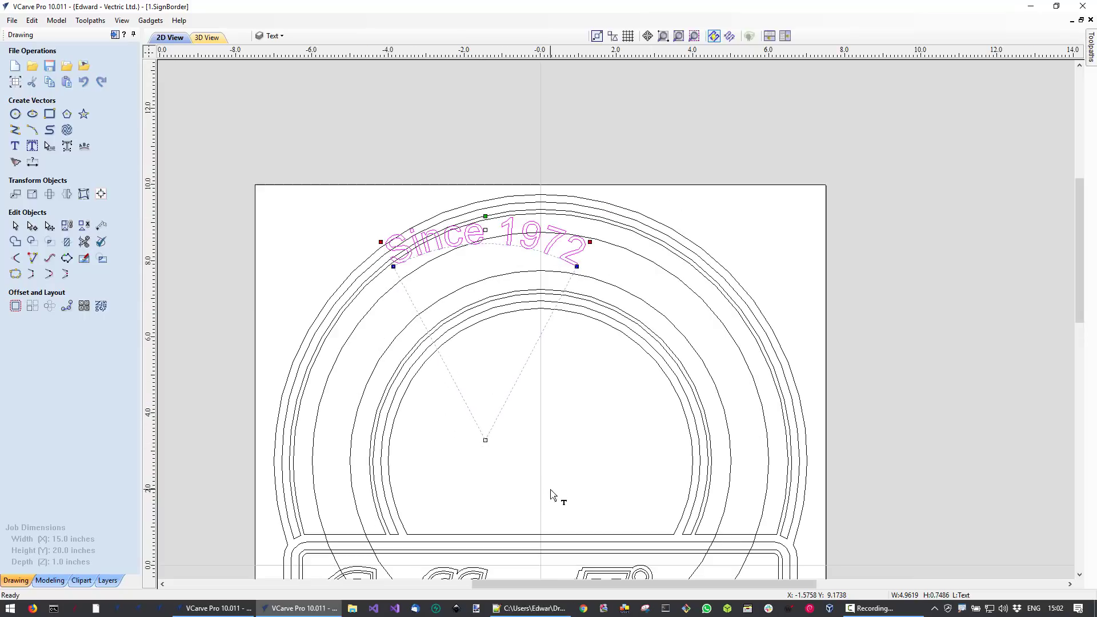
mouse_move(408, 334)
mouse_down()
mouse_move(423, 340)
mouse_move(471, 298)
mouse_move(480, 357)
mouse_move(463, 386)
mouse_move(463, 359)
mouse_up()
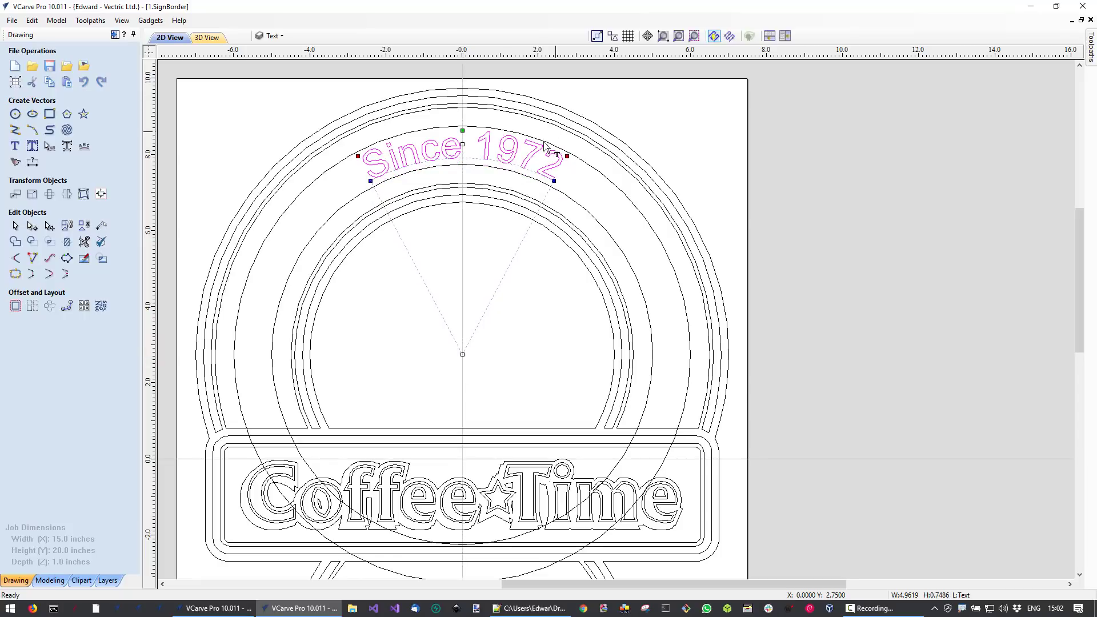
- Shift the arced text slightly inward toward the 10-inch circle and rotate it slightly counterclockwise about the arc's centre
scroll(491, 134, up, 2)
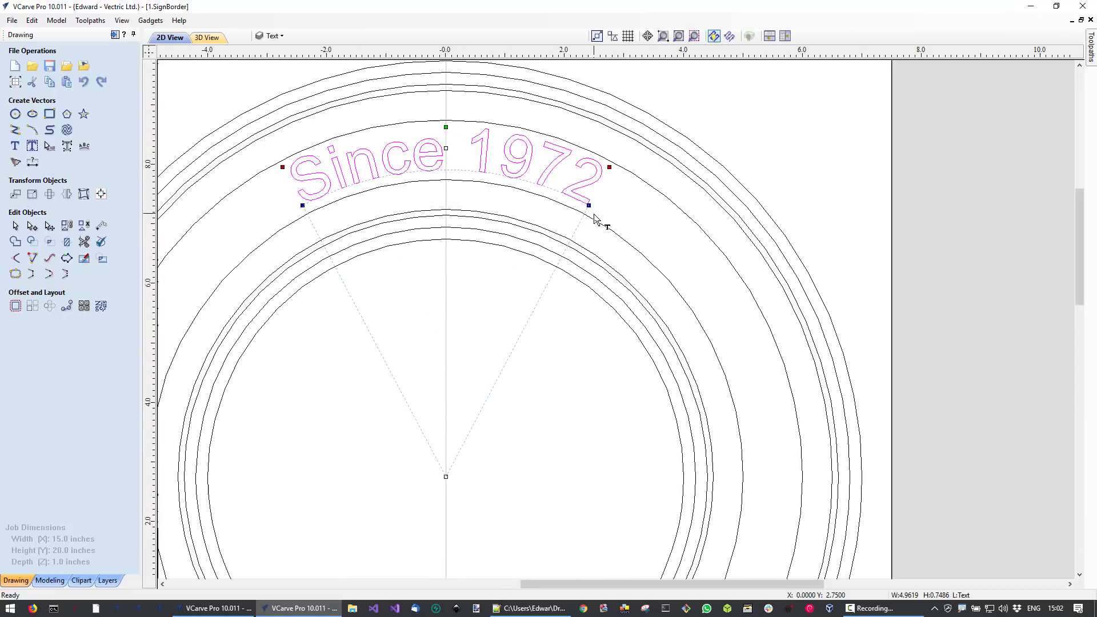
drag(588, 206, 584, 204)
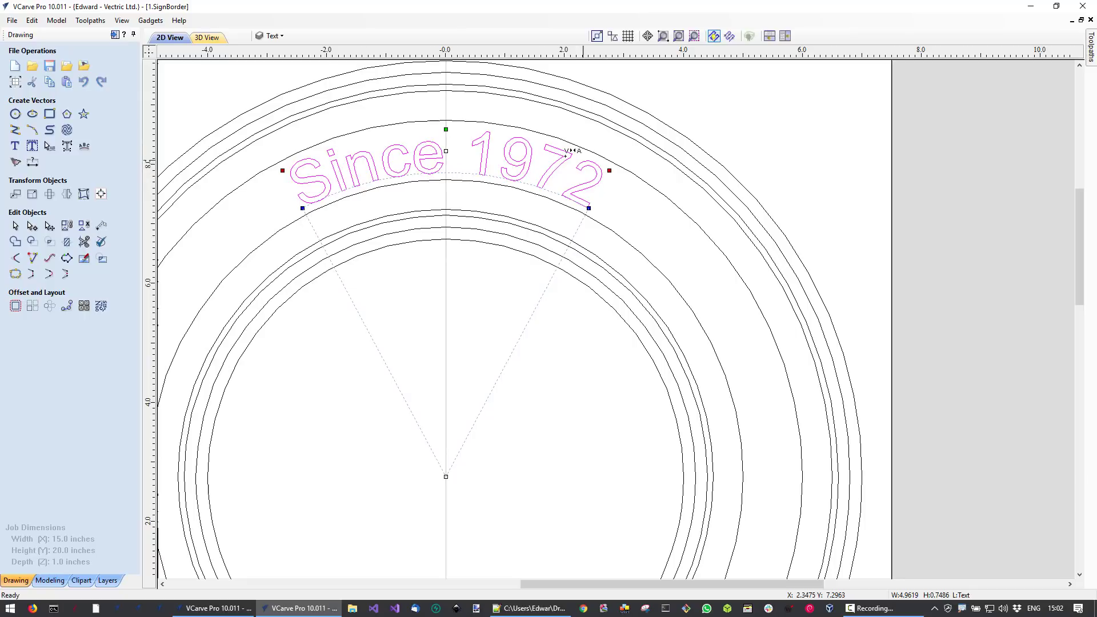
mouse_move(608, 169)
mouse_down()
mouse_move(594, 163)
mouse_move(604, 168)
mouse_up()
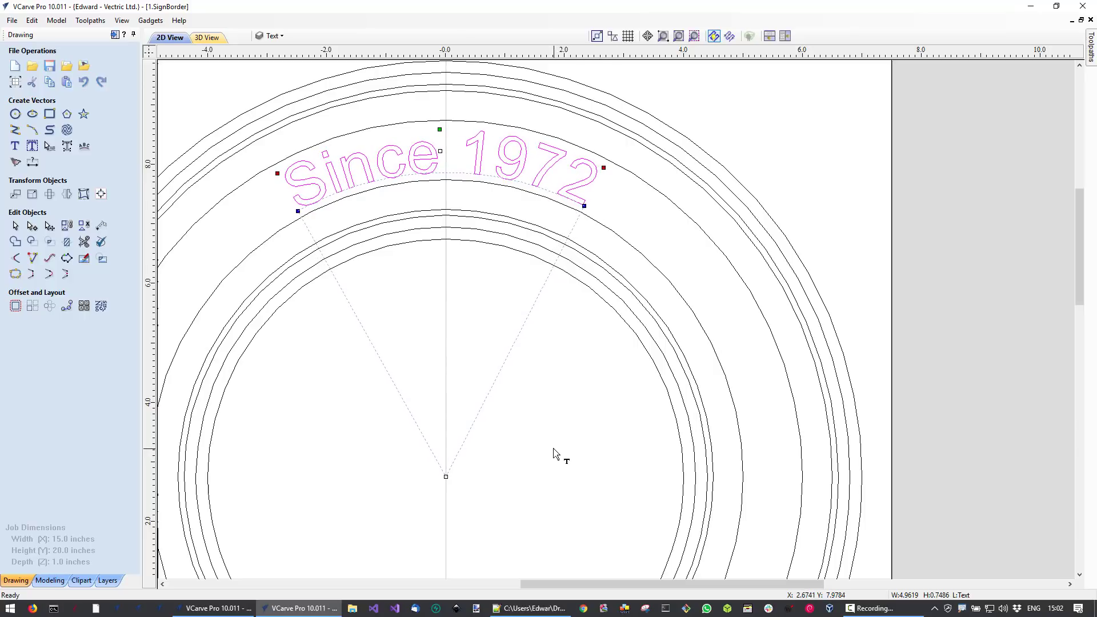
- Tighten the kerning between the digits of "1972" and between the letters i, n and c of "Since"
click(494, 151)
click(492, 150)
click(535, 155)
click(535, 155)
click(552, 168)
click(555, 170)
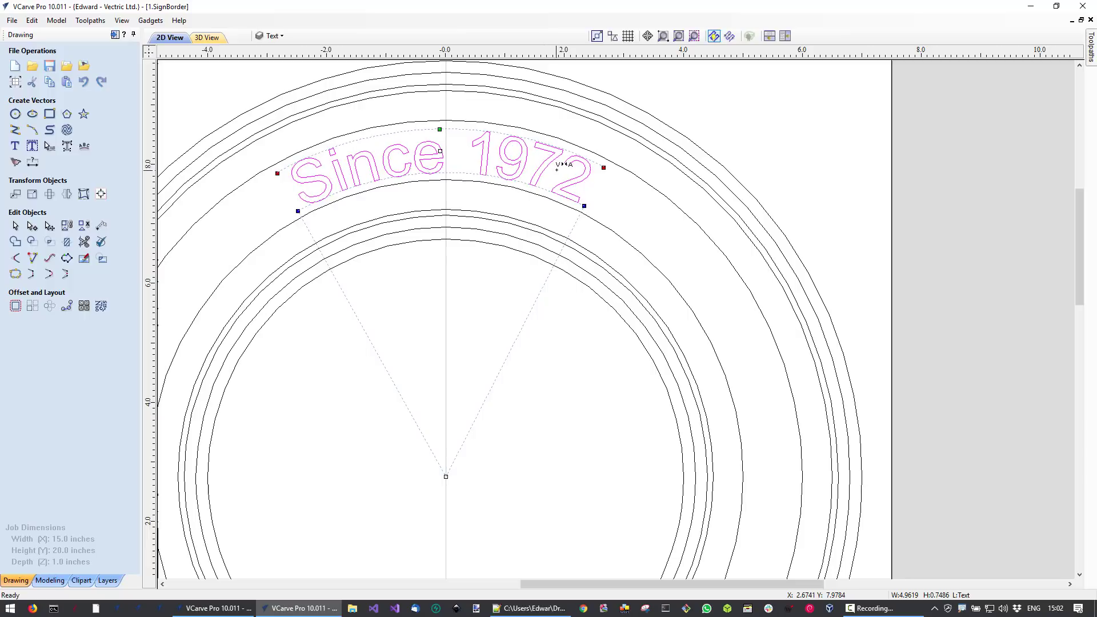
click(378, 149)
click(337, 162)
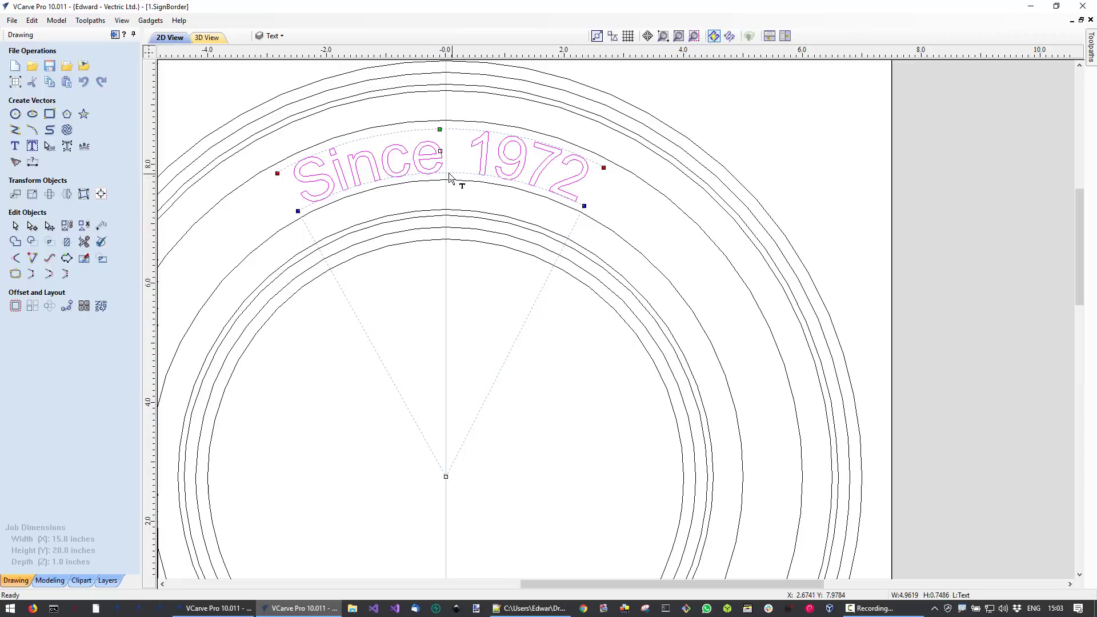
- Rotate the kerned "Since 1972" arc slightly further counterclockwise and finish the interactive text editing
drag(604, 165, 600, 165)
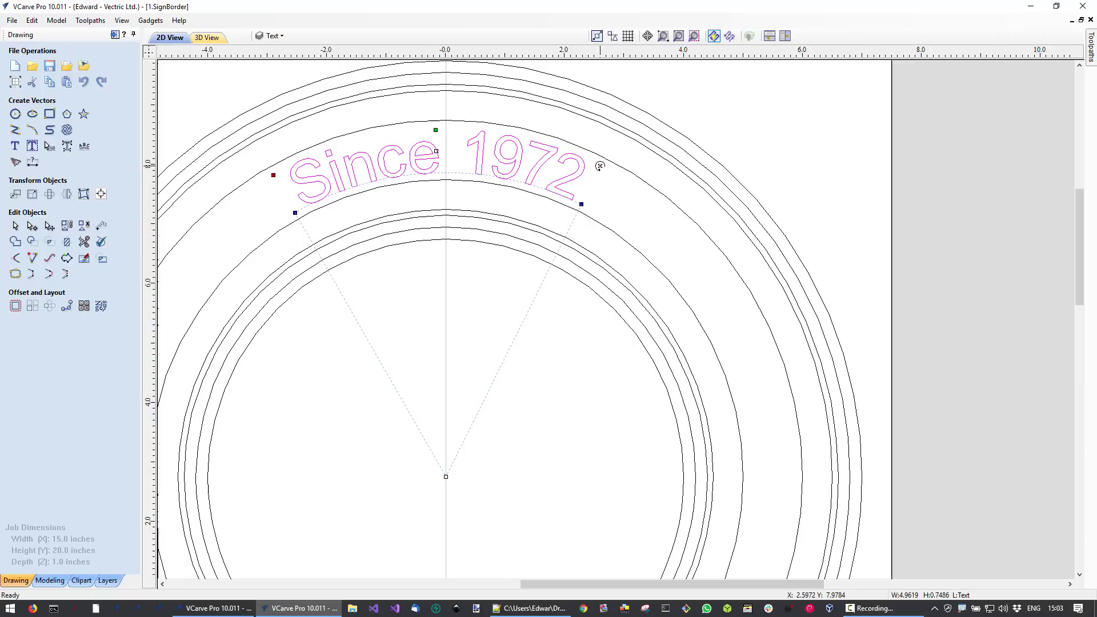
scroll(495, 390, down, 2)
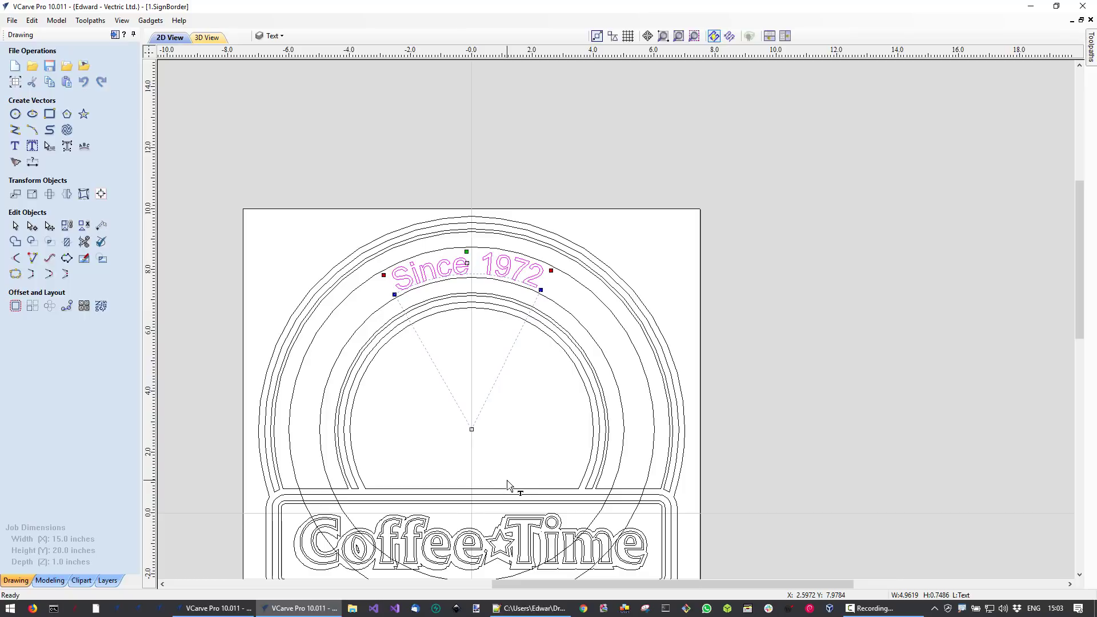
click(517, 466)
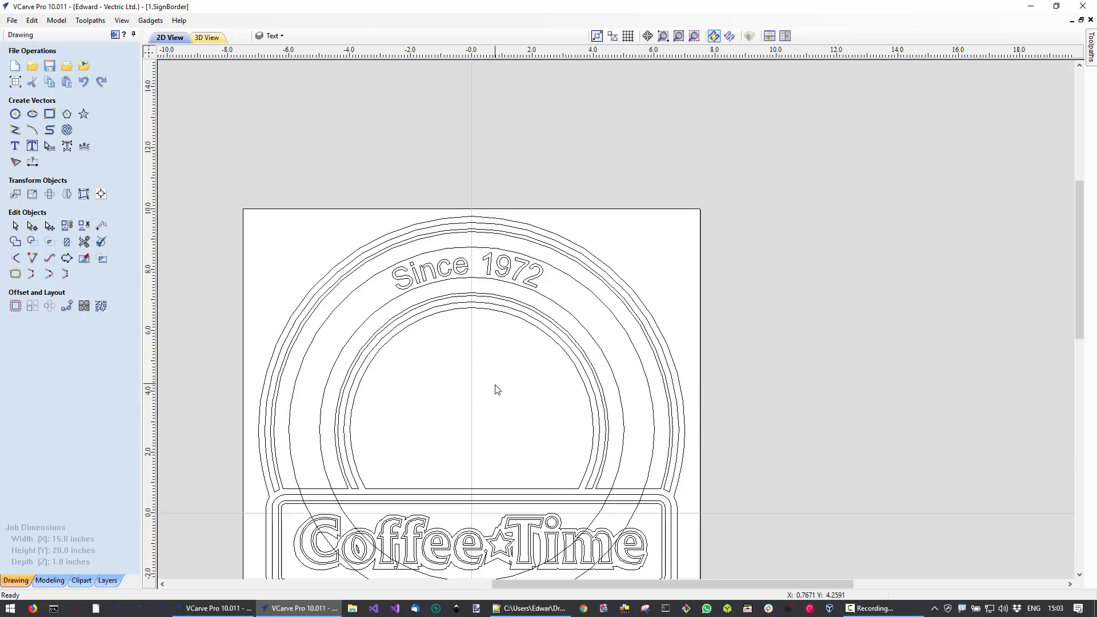
scroll(495, 384, down, 2)
mouse_move(592, 432)
middle_down()
mouse_move(518, 313)
mouse_move(448, 267)
middle_up()
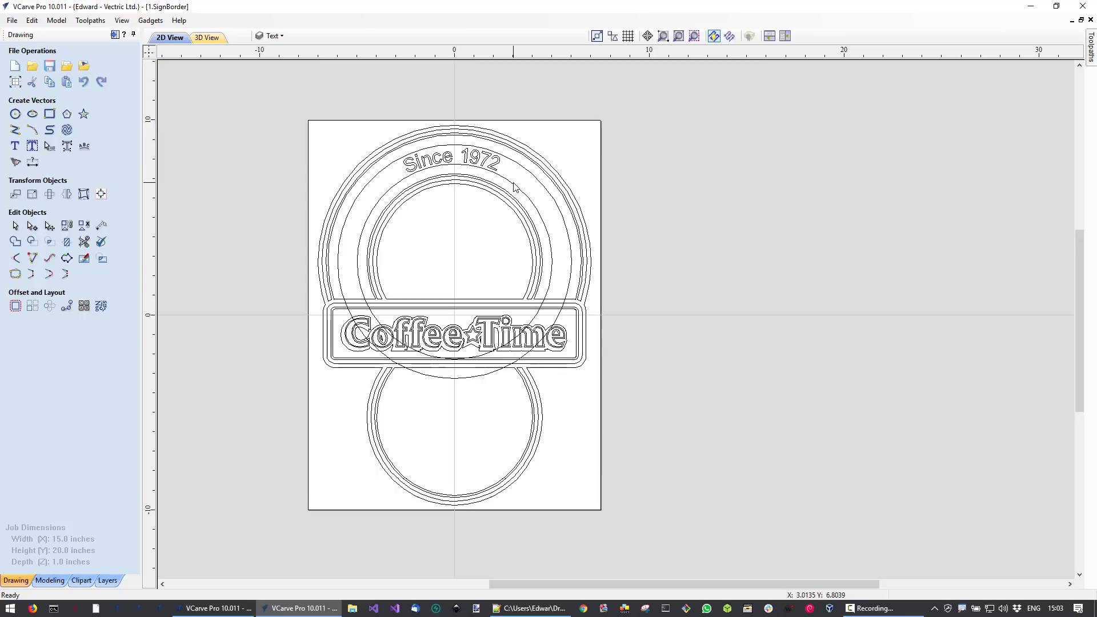
click(487, 164)
click(15, 145)
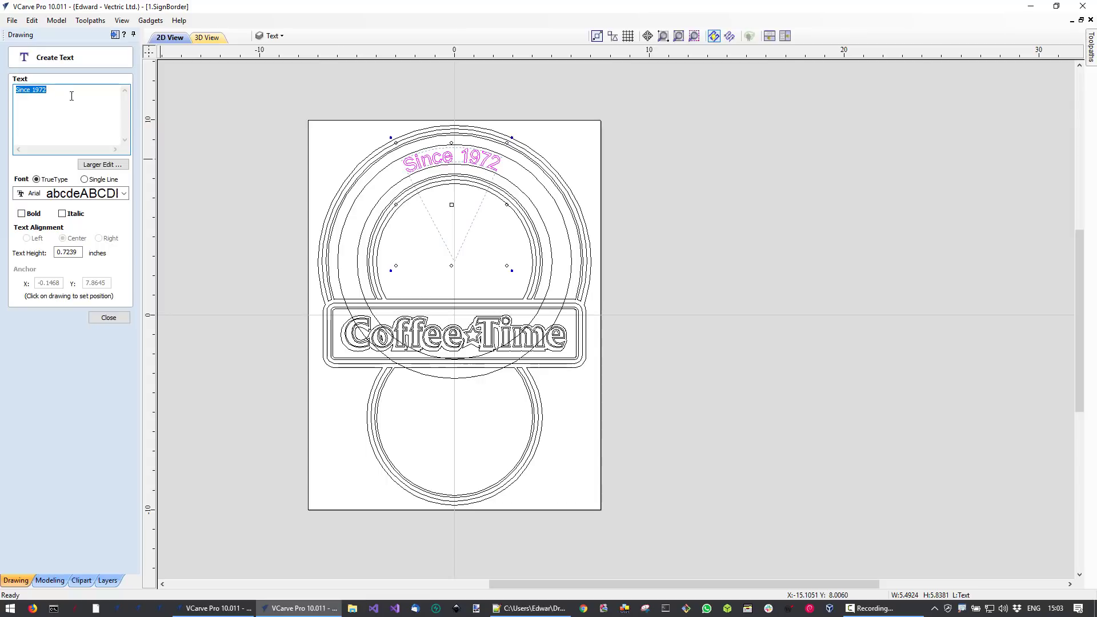
click(117, 321)
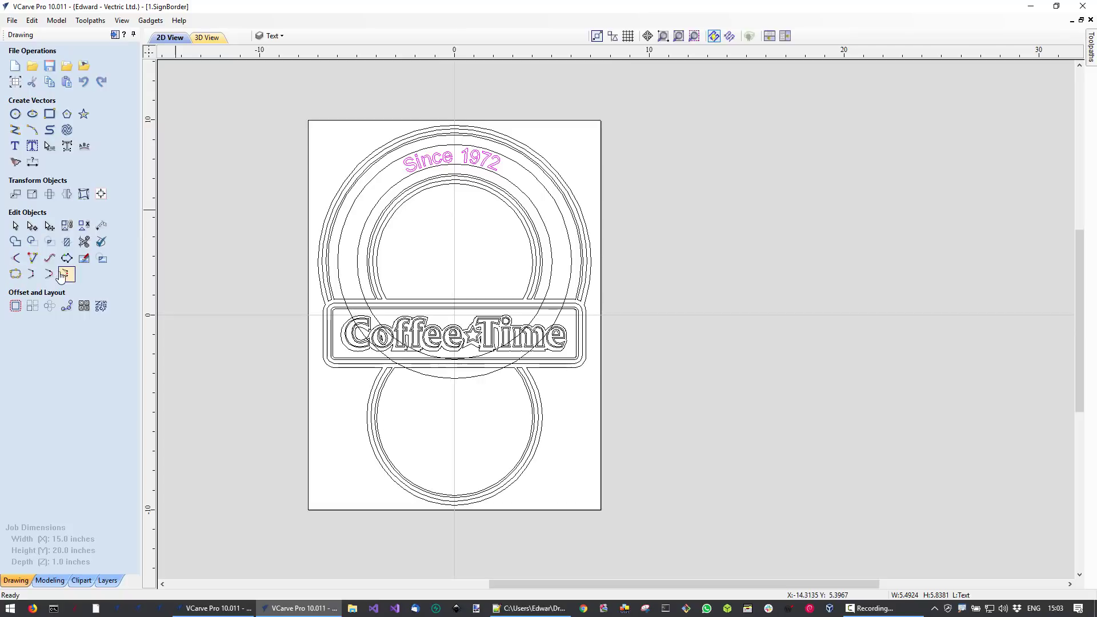
- Draw a five-pointed star with a 0.75-inch outer radius and 50% inner radius between the guide circles at about X -5.4, Y 3.0
click(83, 114)
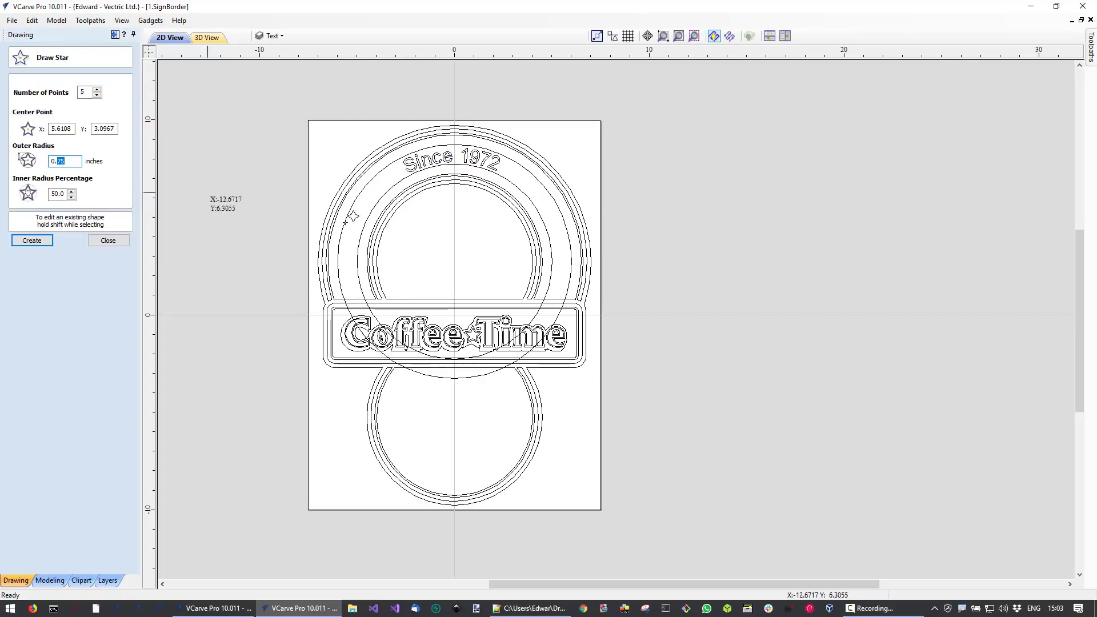
click(349, 257)
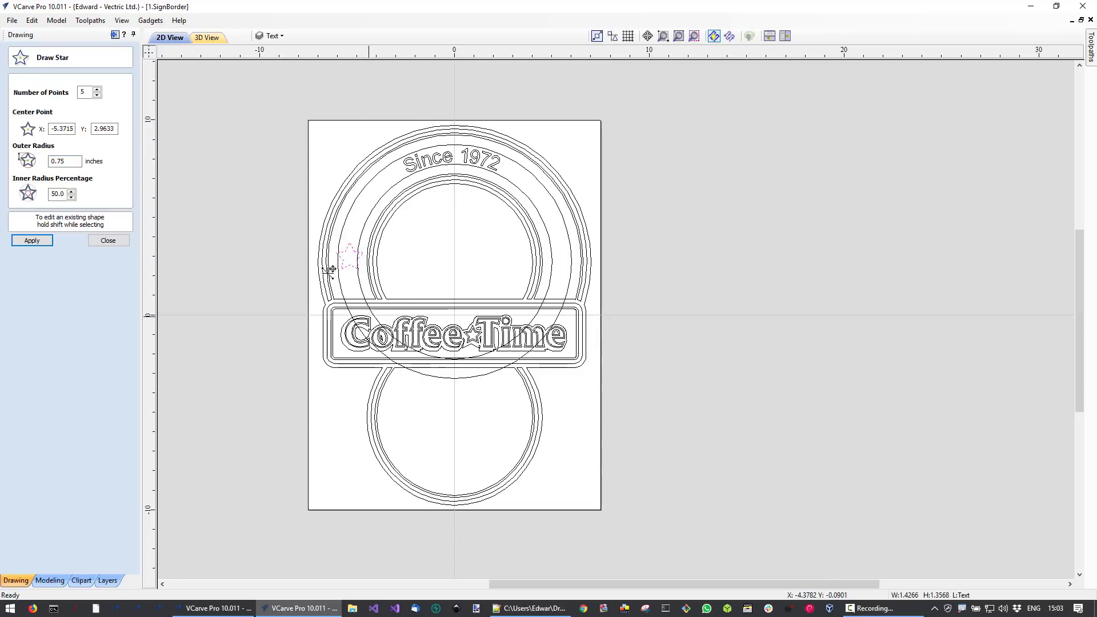
scroll(359, 264, up, 2)
key(Escape)
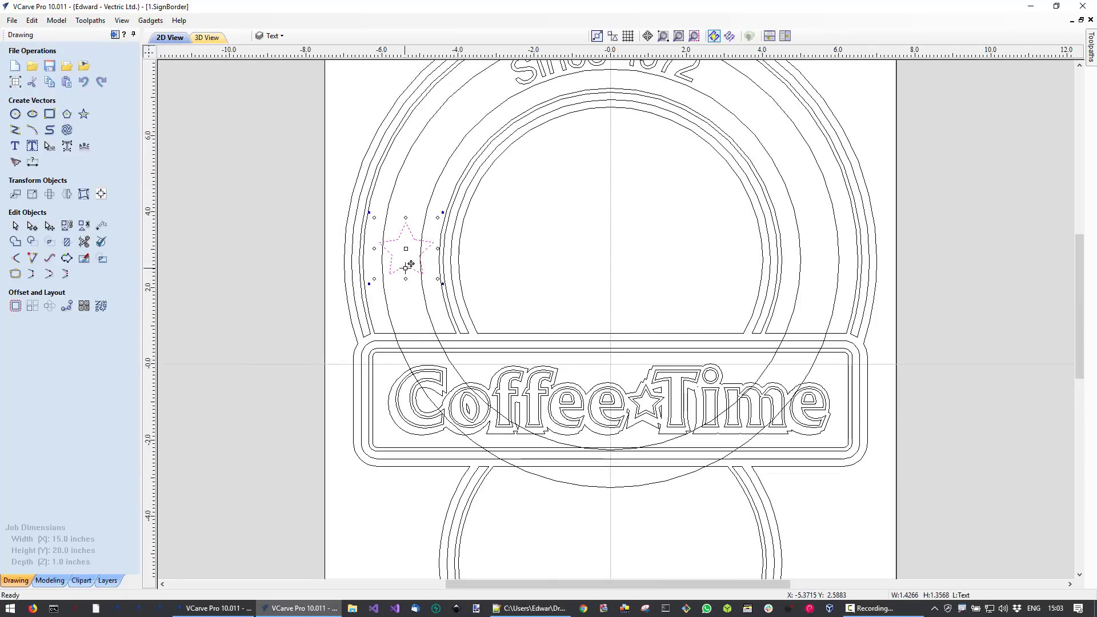
- Nudge the star up and slightly left within the ring, and mirror a copy of it onto the ring's opposite side
key(Up)
key(Up)
key(Left)
key(Left)
key(Up)
key(Up)
key(Up)
key(Up)
key(Up)
key(Up)
key(Up)
scroll(411, 279, down, 2)
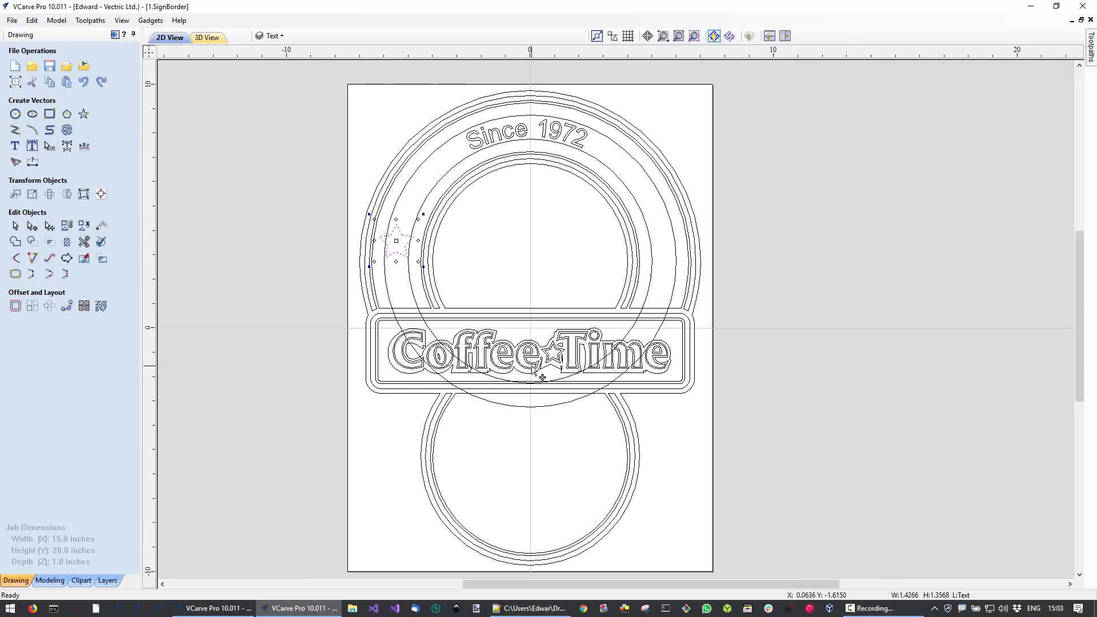
key(ctrl+shift+h)
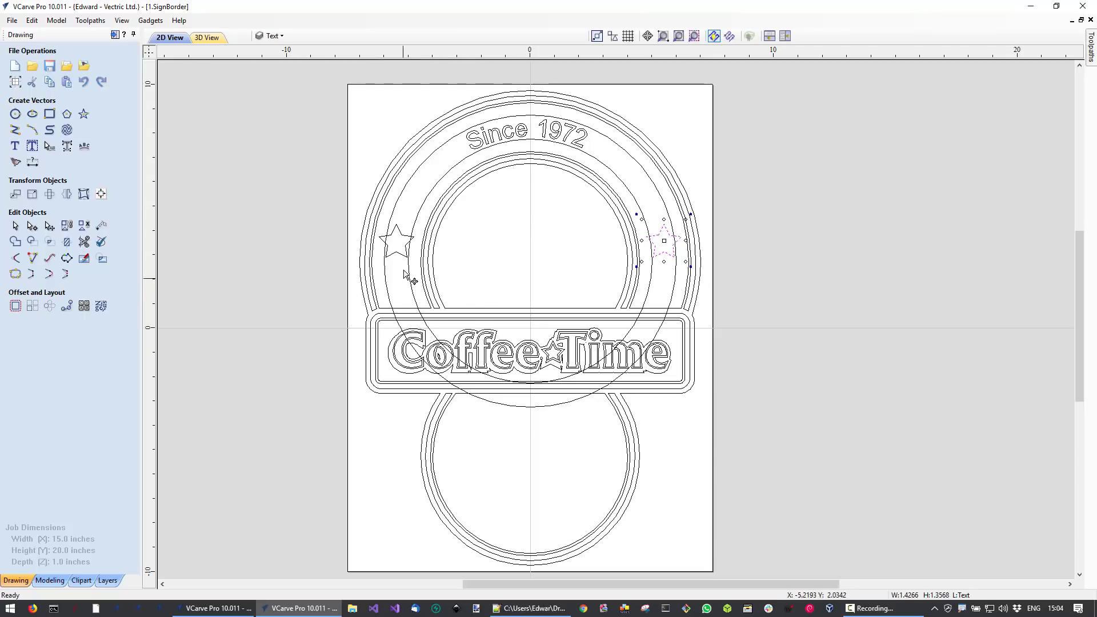
- Offset both ring stars outwards by 0.2 inches, keeping the original stars
click(422, 214)
click(398, 231)
shift+click(662, 239)
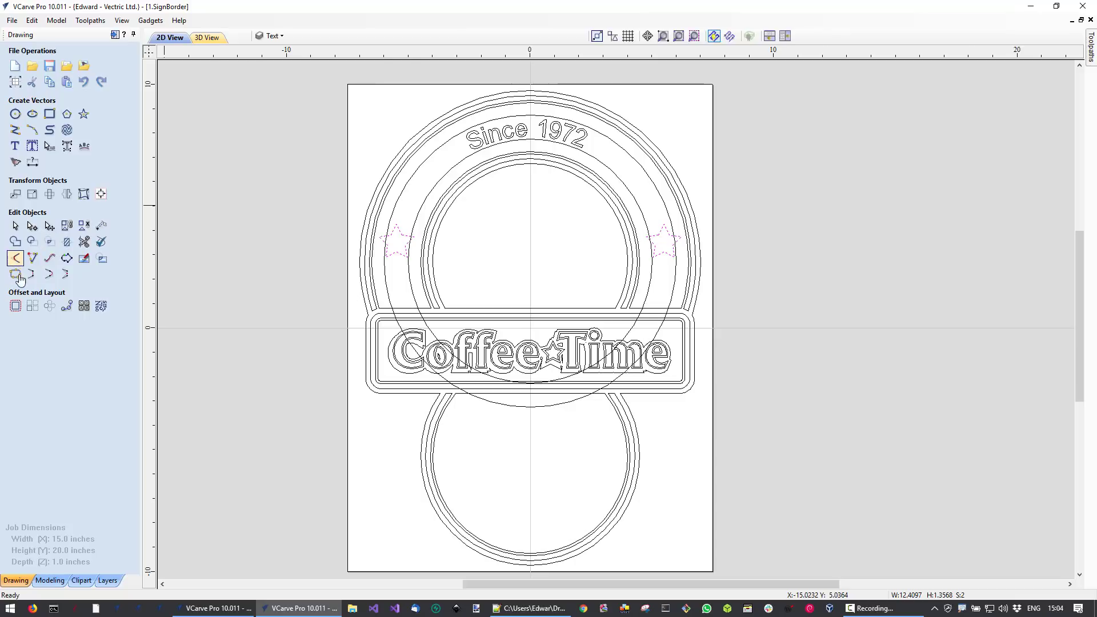
click(16, 306)
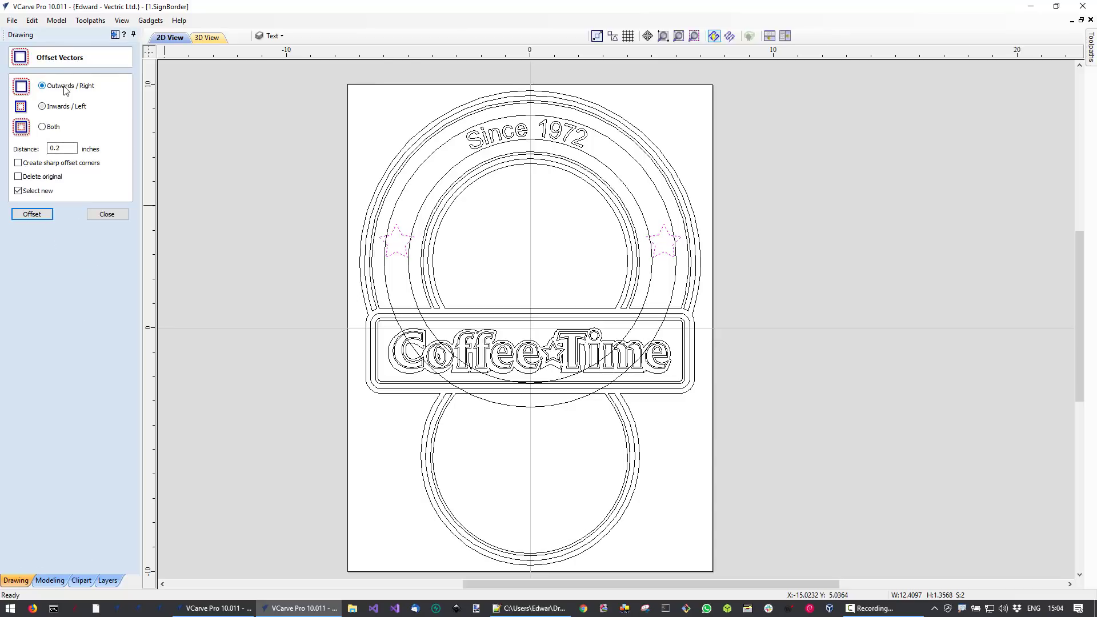
click(41, 217)
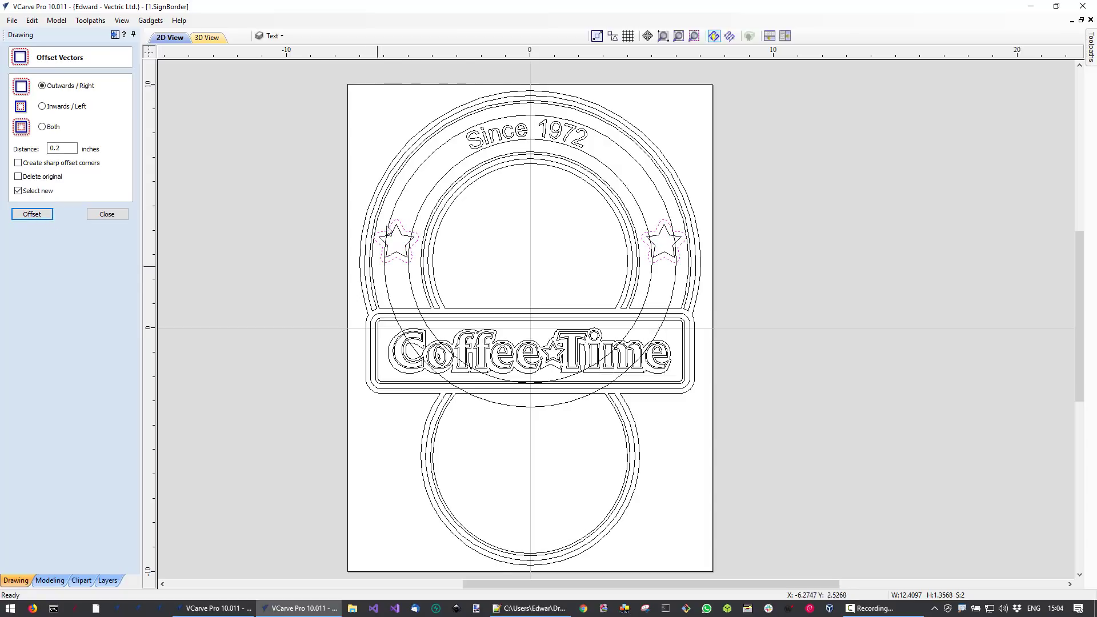
click(420, 286)
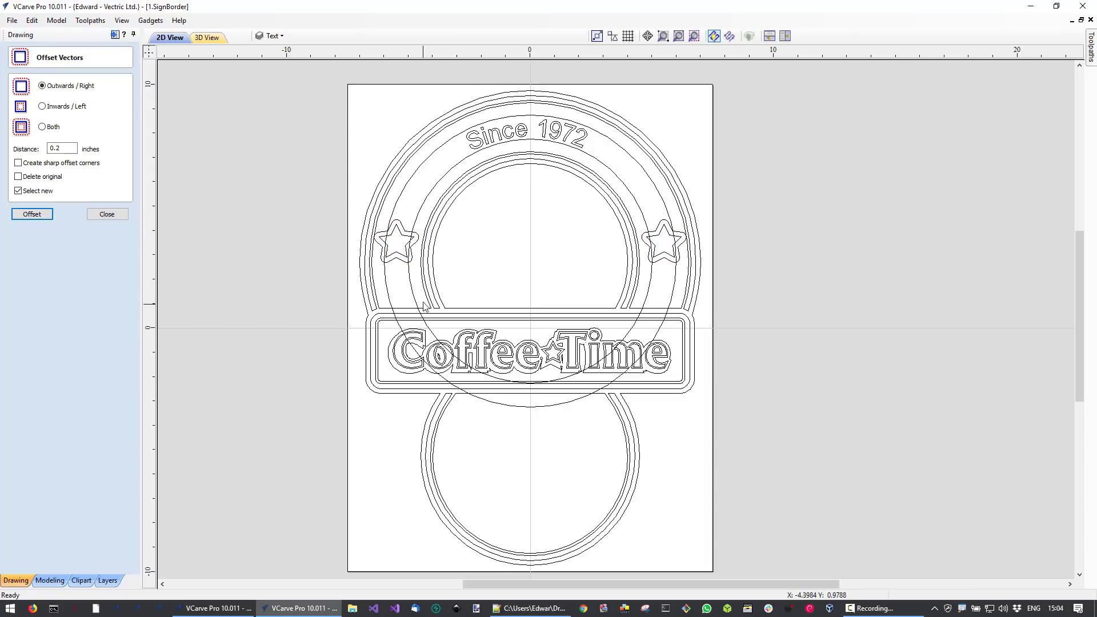
scroll(442, 339, up, 2)
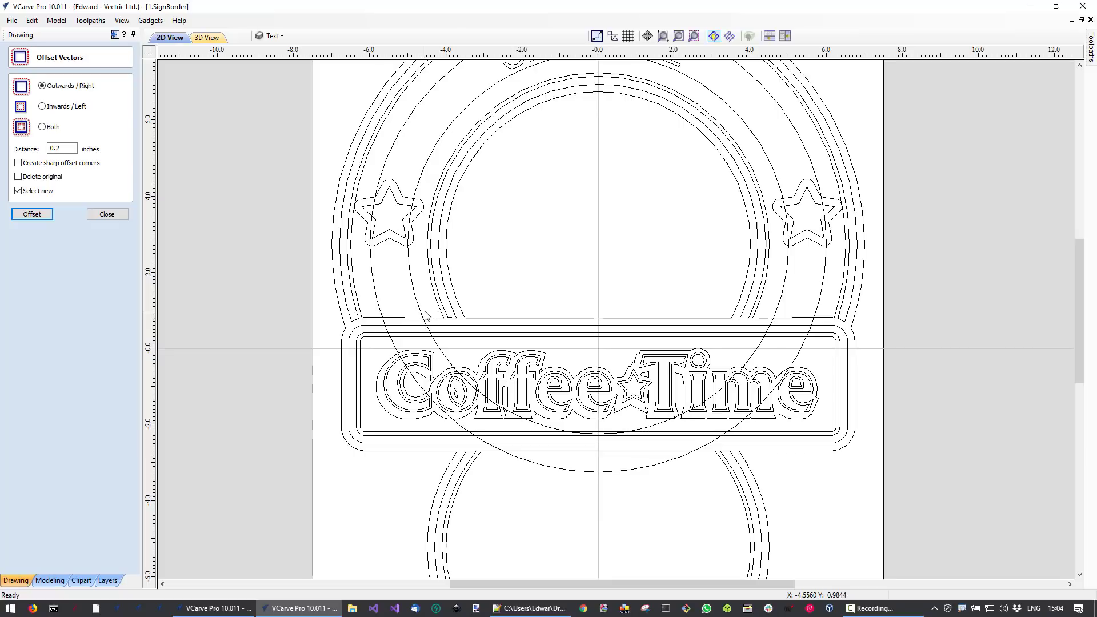
click(107, 214)
- Draw a 1.4 by 0.2 inch rectangle on the banner border's upper edge, where the two guide circles meet it below the left star
click(50, 114)
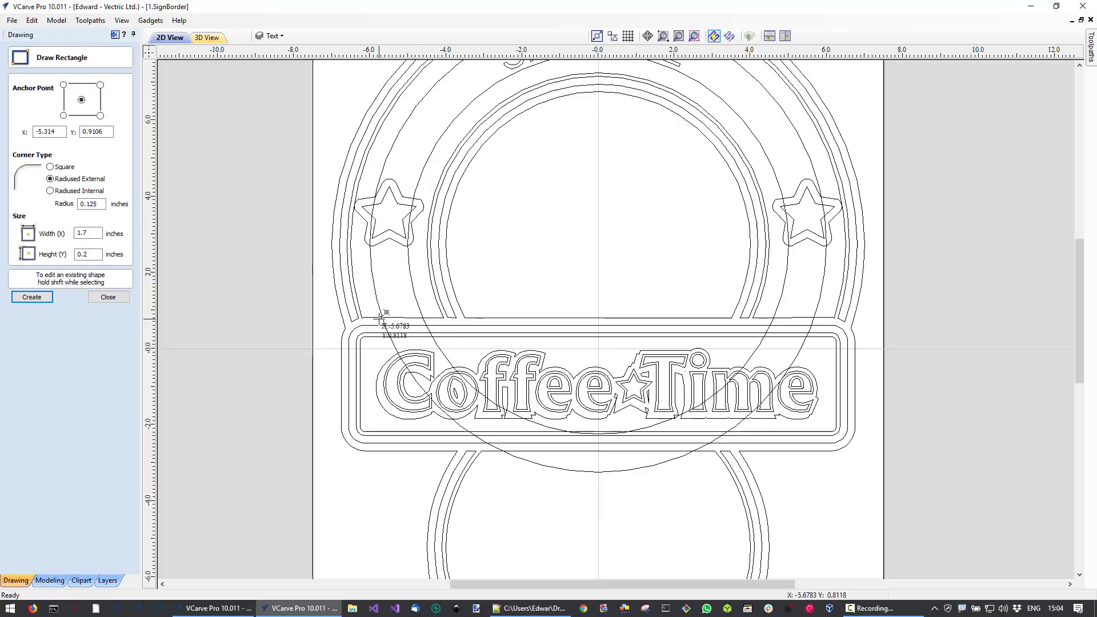
scroll(369, 317, up, 2)
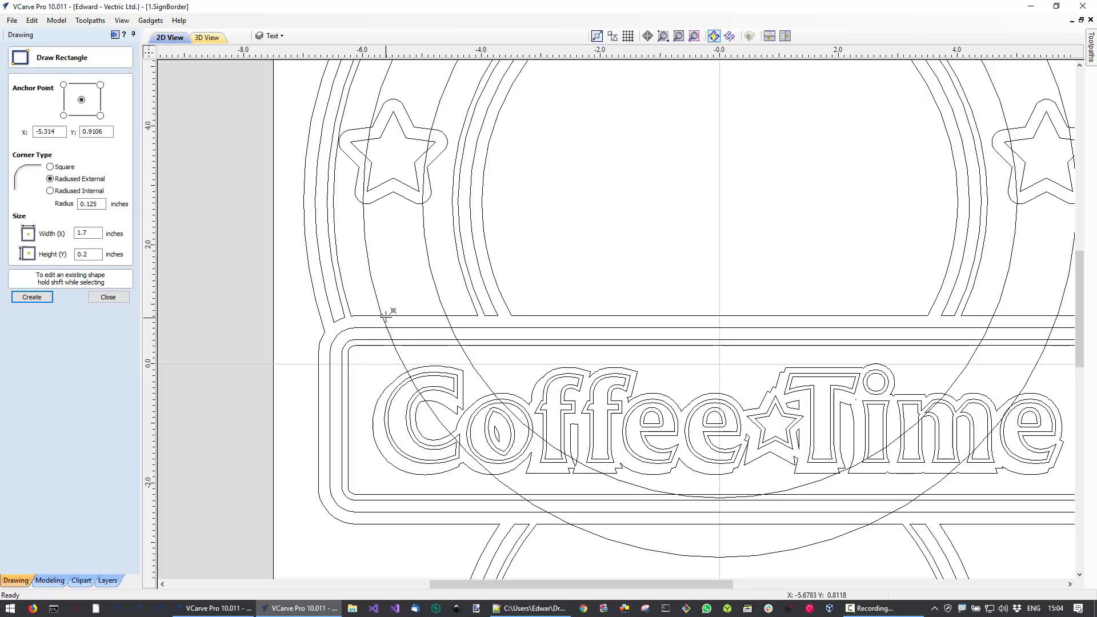
mouse_move(381, 315)
mouse_down()
mouse_move(437, 293)
mouse_move(464, 302)
mouse_up()
key(Escape)
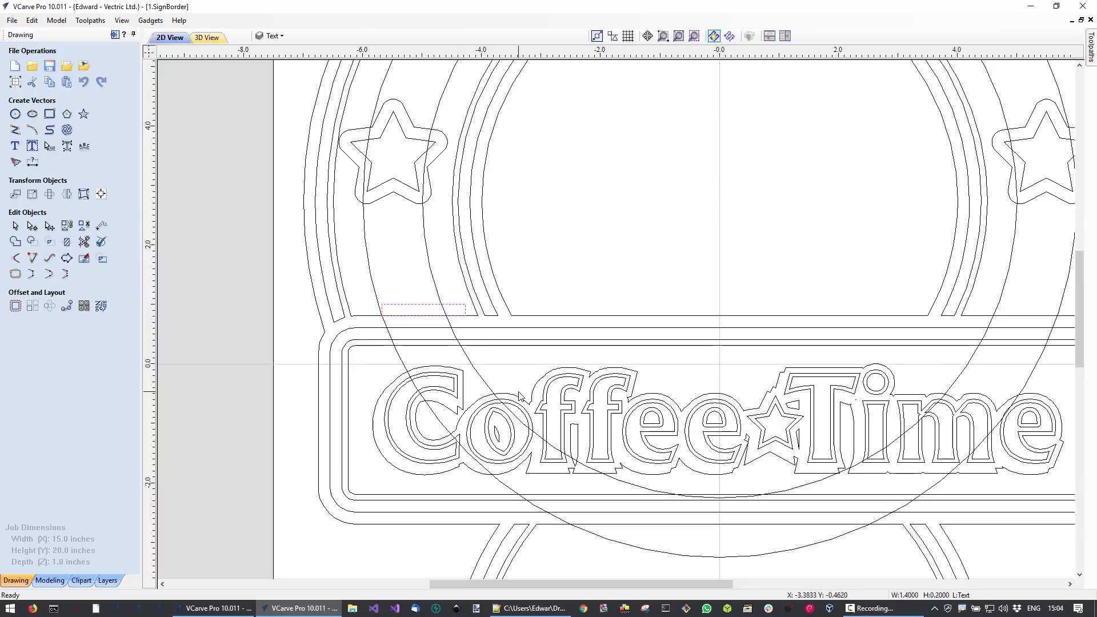
- Nudge the small rectangle left across both guide circles and mirror a copy of it to the other side of the sign
key(Left)
key(Left)
key(Left)
key(Left)
key(ctrl+shift+h)
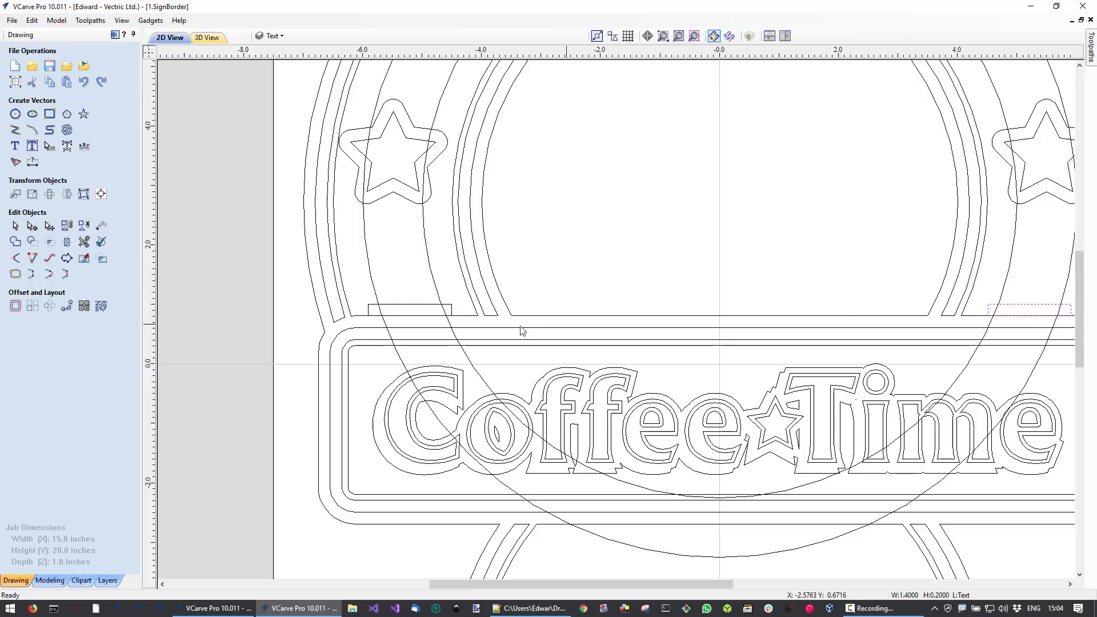
scroll(397, 250, down, 1)
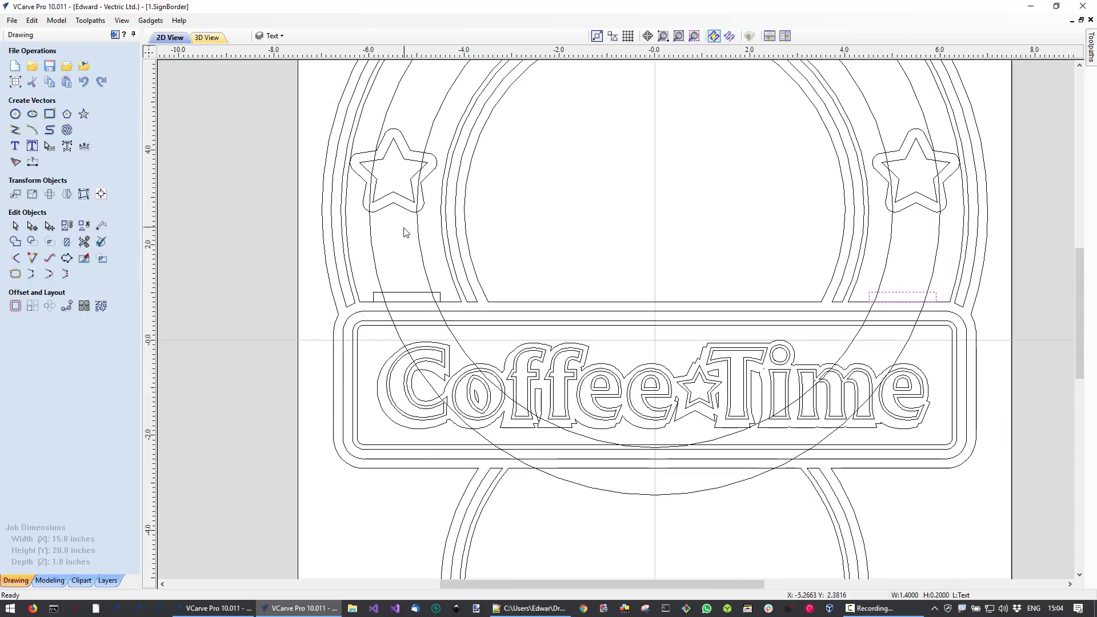
- Subtract the left star's offset outline and the left small rectangle from the ring formed by the two guide circles
scroll(429, 132, down, 2)
click(437, 118)
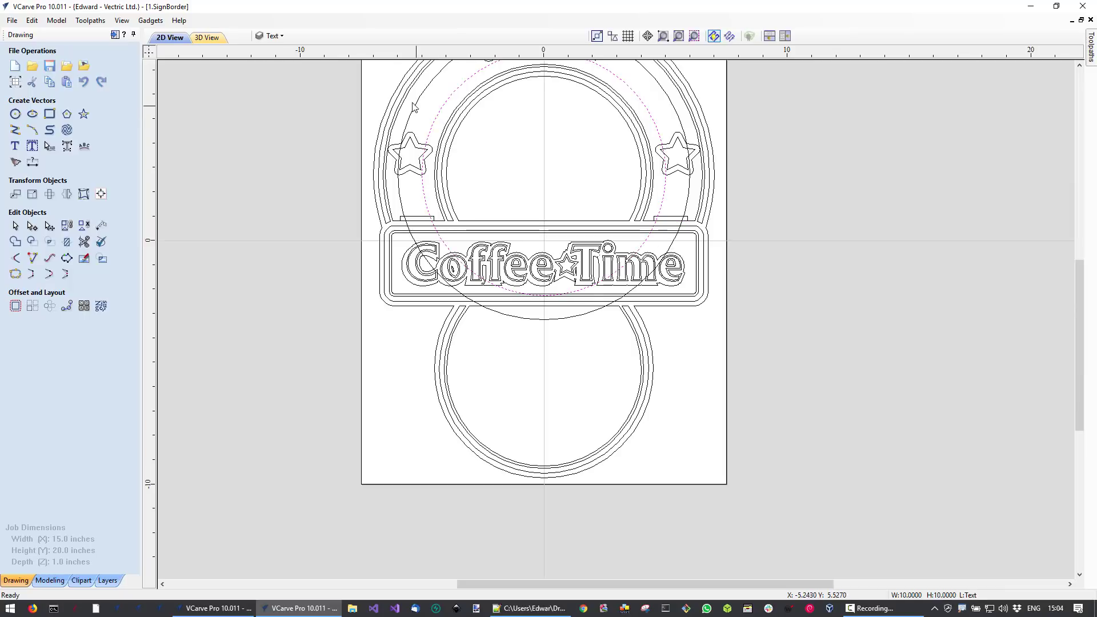
shift+click(414, 109)
shift+click(413, 139)
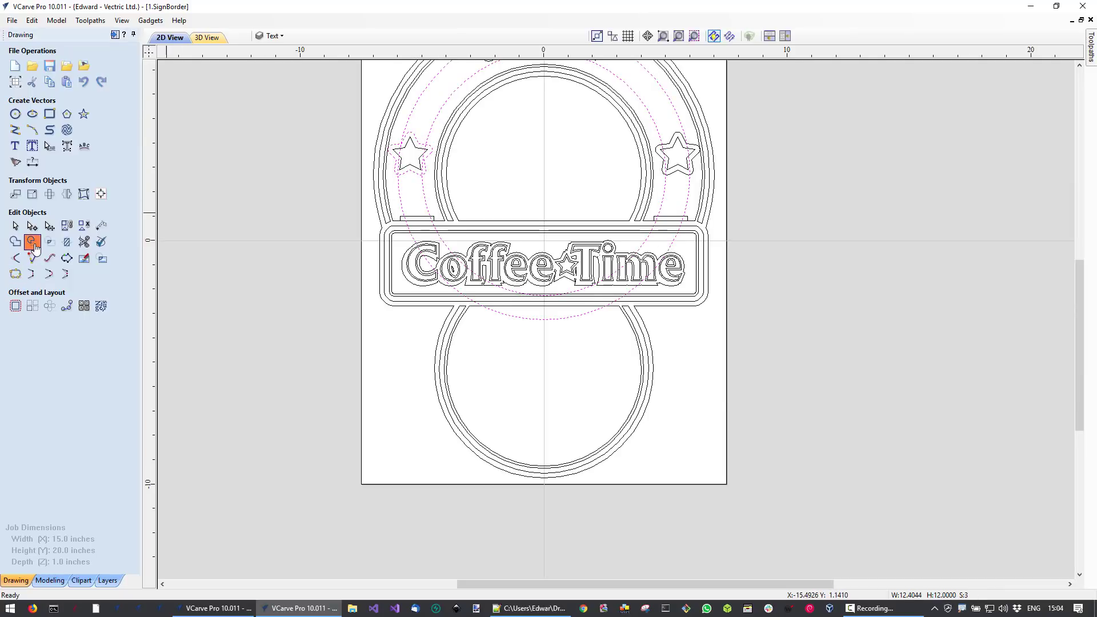
click(426, 193)
click(425, 193)
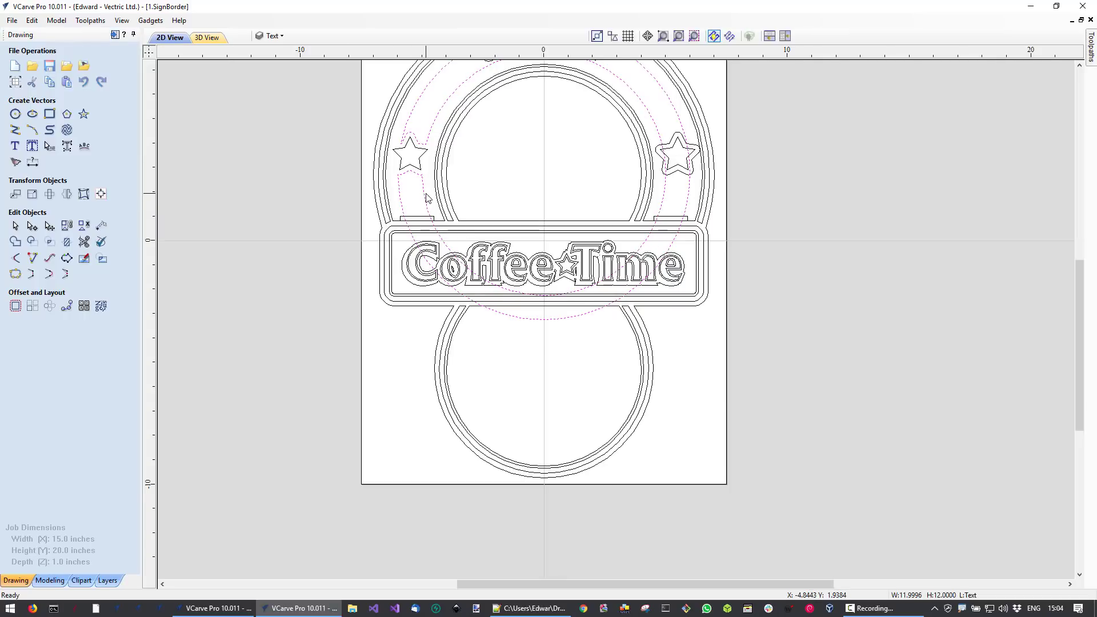
shift+click(420, 221)
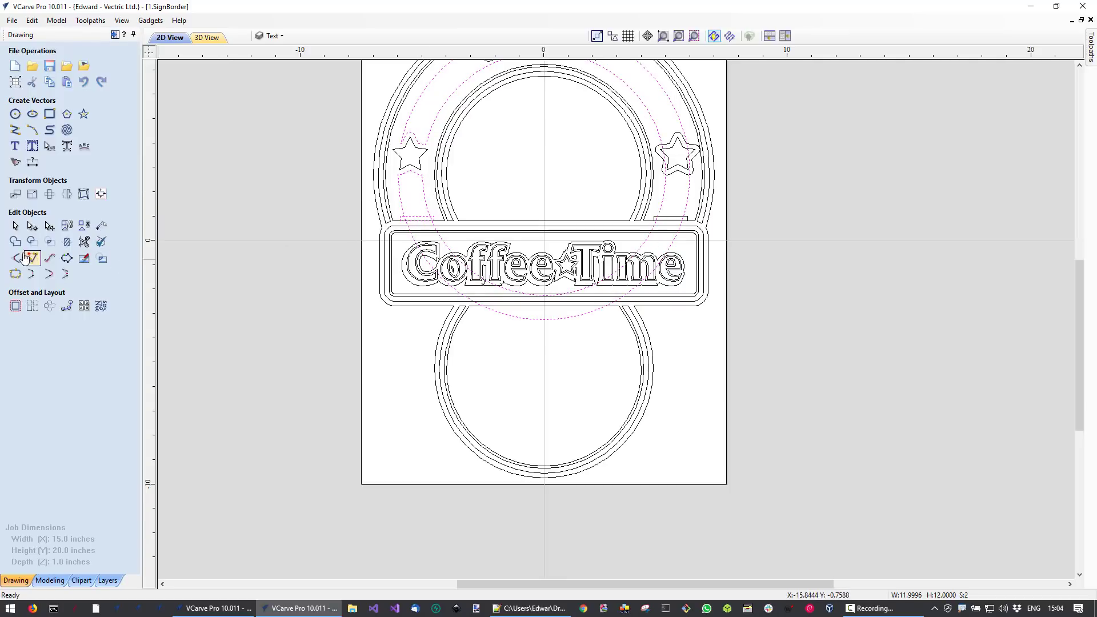
click(667, 124)
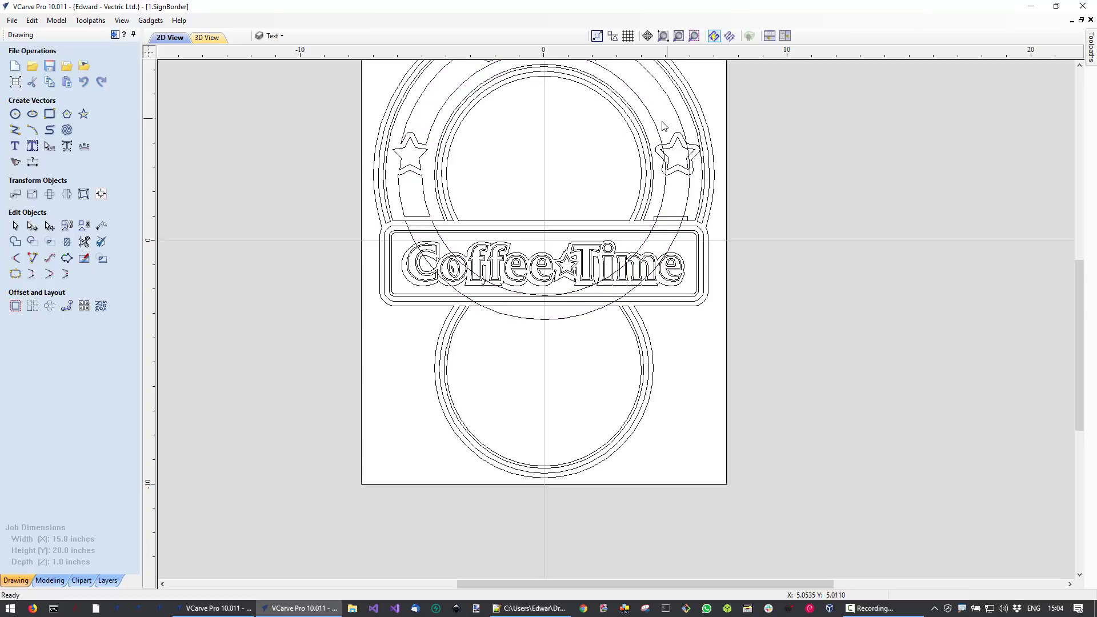
- Subtract the right star's offset outline and the right small rectangle from the guide-circle ring
click(659, 125)
shift+click(676, 140)
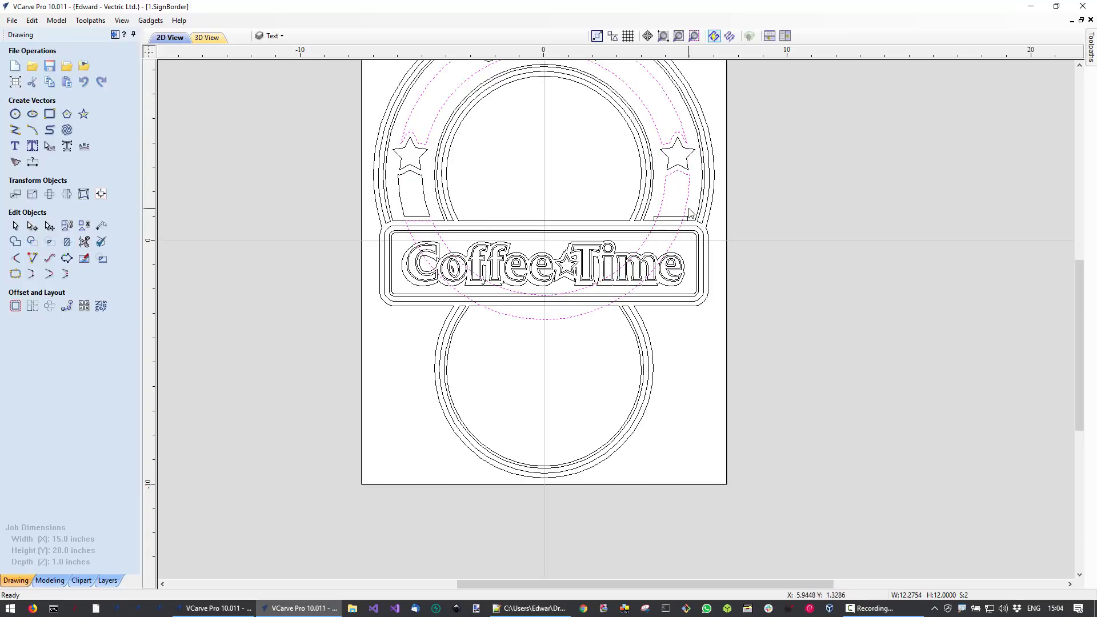
click(688, 213)
shift+click(667, 221)
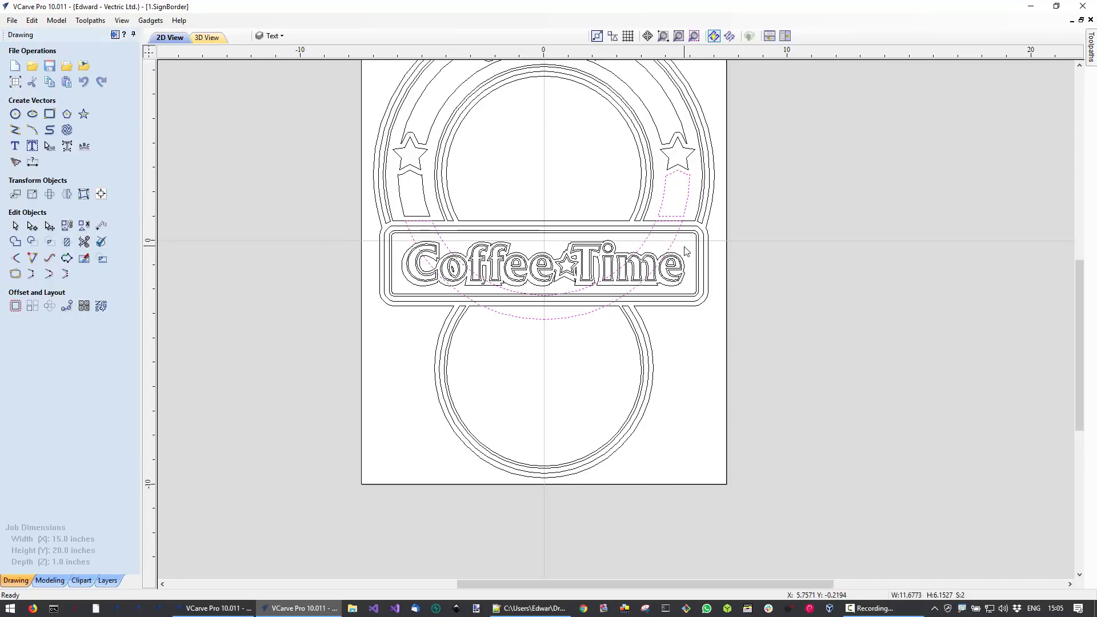
- Delete the leftover lower part of the ring that crosses the "Coffee Time" banner
click(617, 381)
click(572, 320)
key(Delete)
scroll(631, 355, down, 2)
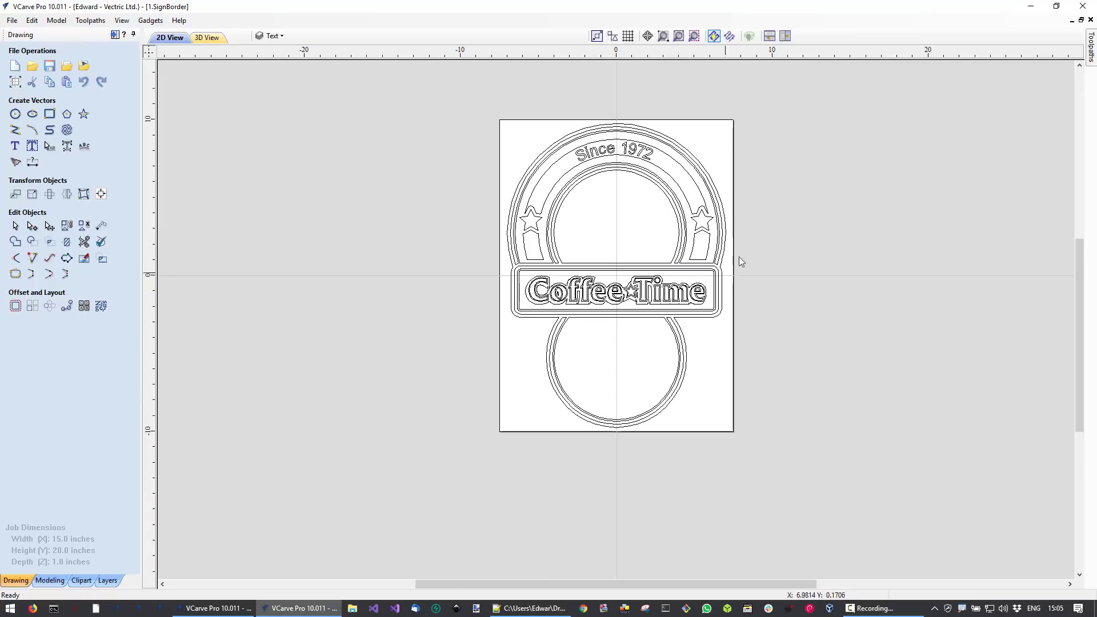
- Offset the upper and lower ring segments, both ring stars and the "Since 1972" text inwards by 0.2 inches
scroll(717, 201, up, 2)
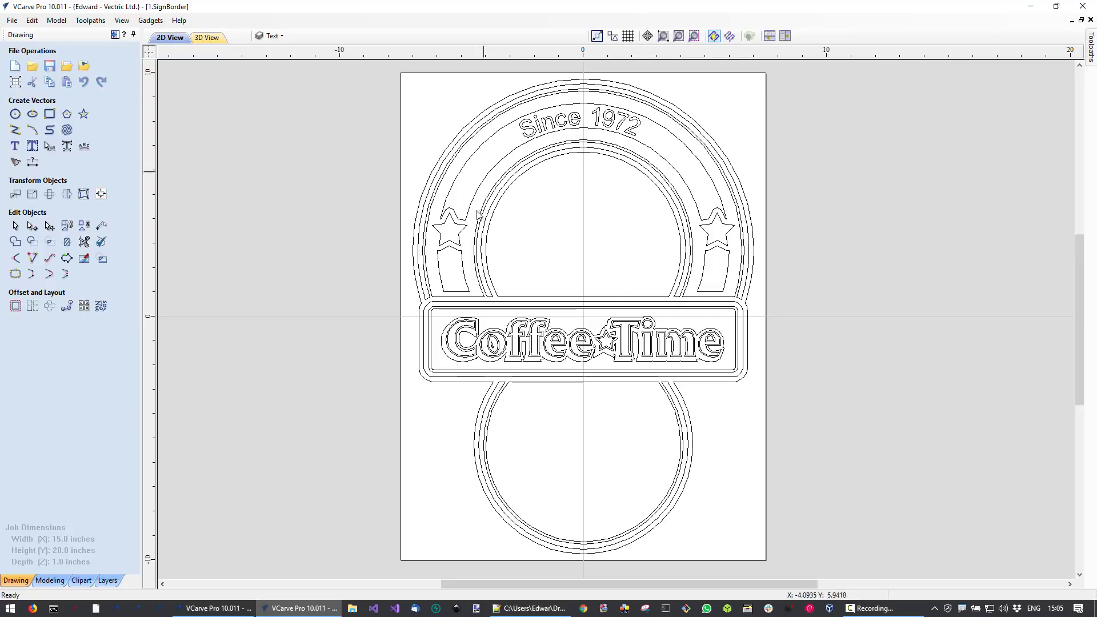
click(463, 263)
shift+click(458, 236)
shift+click(463, 219)
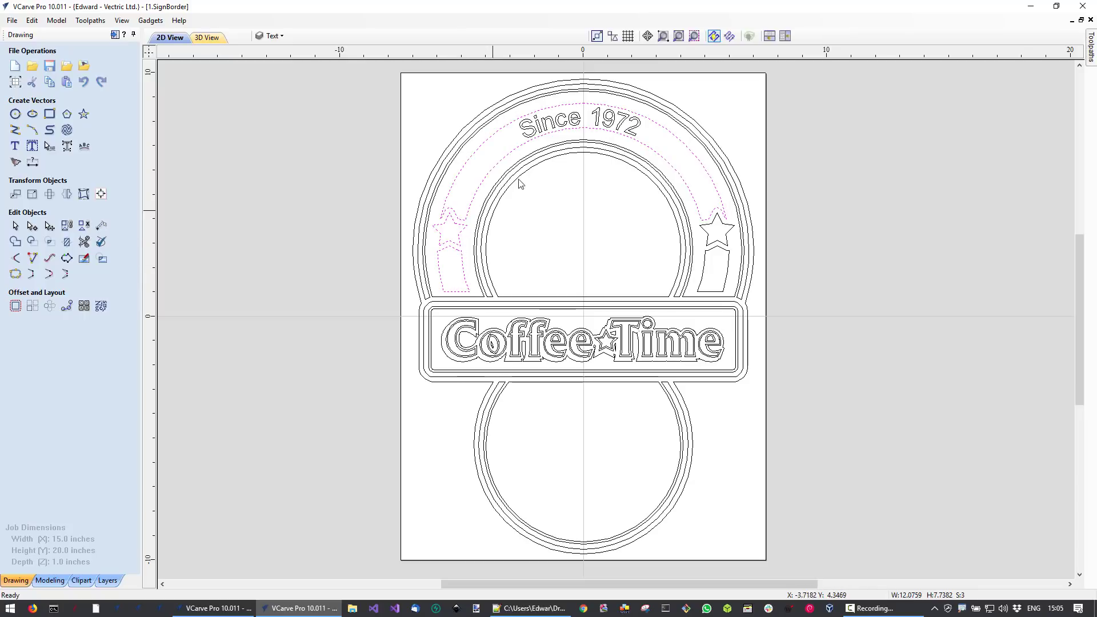
shift+click(710, 237)
shift+click(712, 265)
shift+click(626, 126)
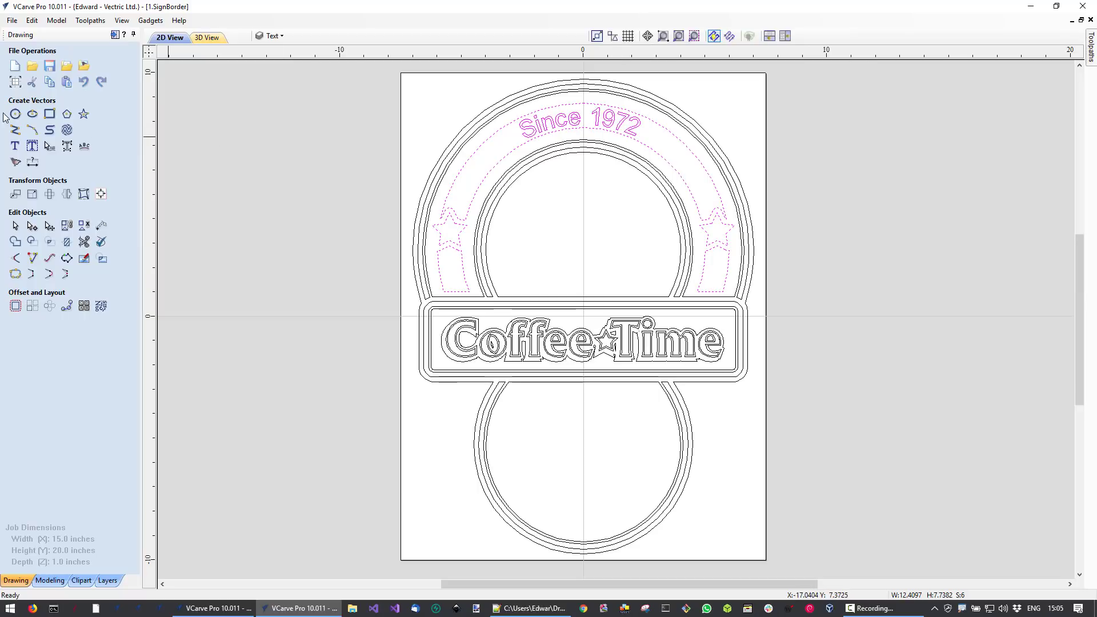
click(15, 305)
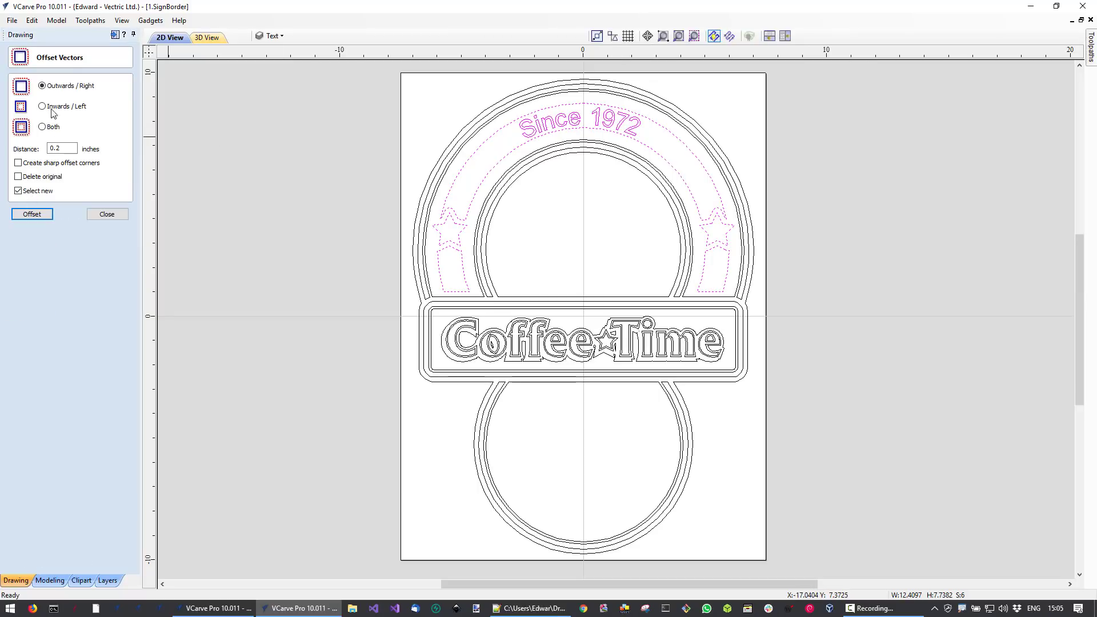
click(30, 214)
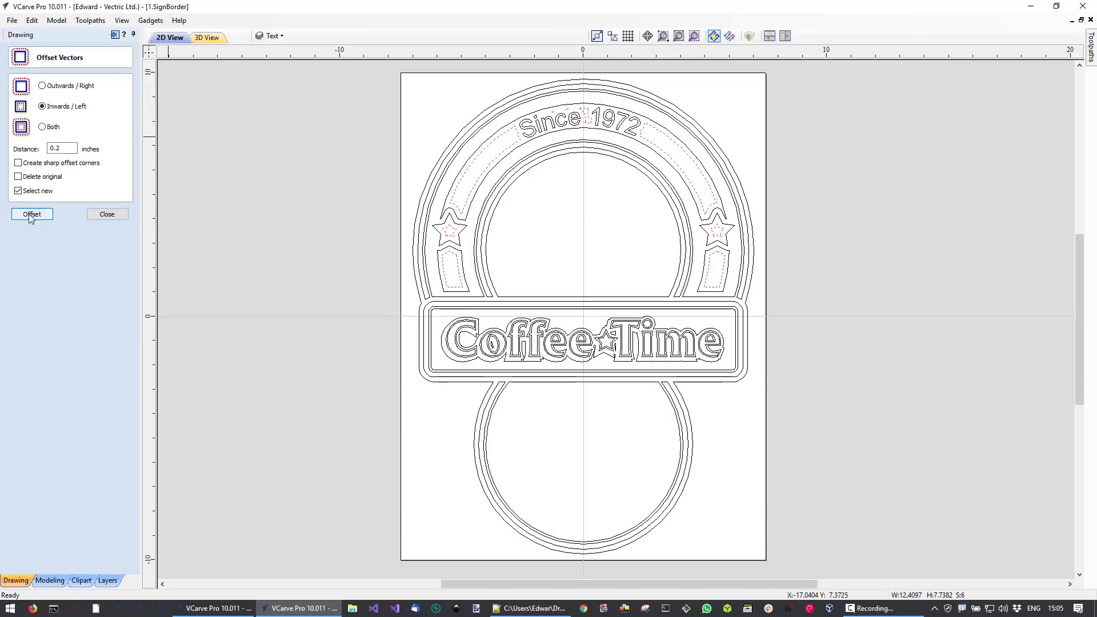
- Delete the stray offset fragments around the "Since 1972" lettering and finish offsetting
click(529, 252)
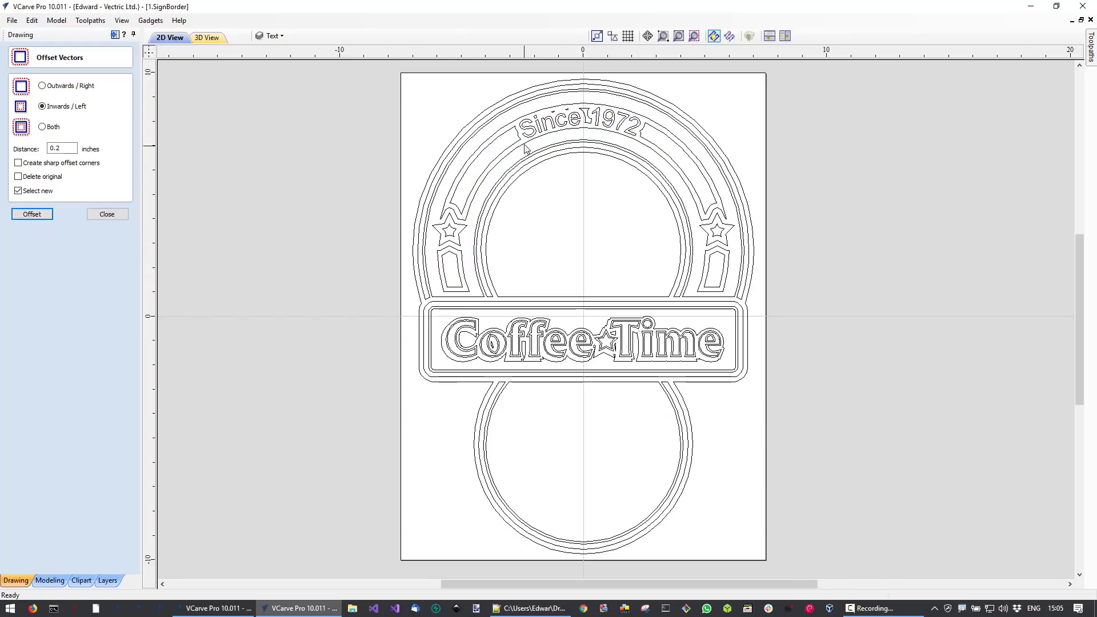
drag(537, 102, 624, 150)
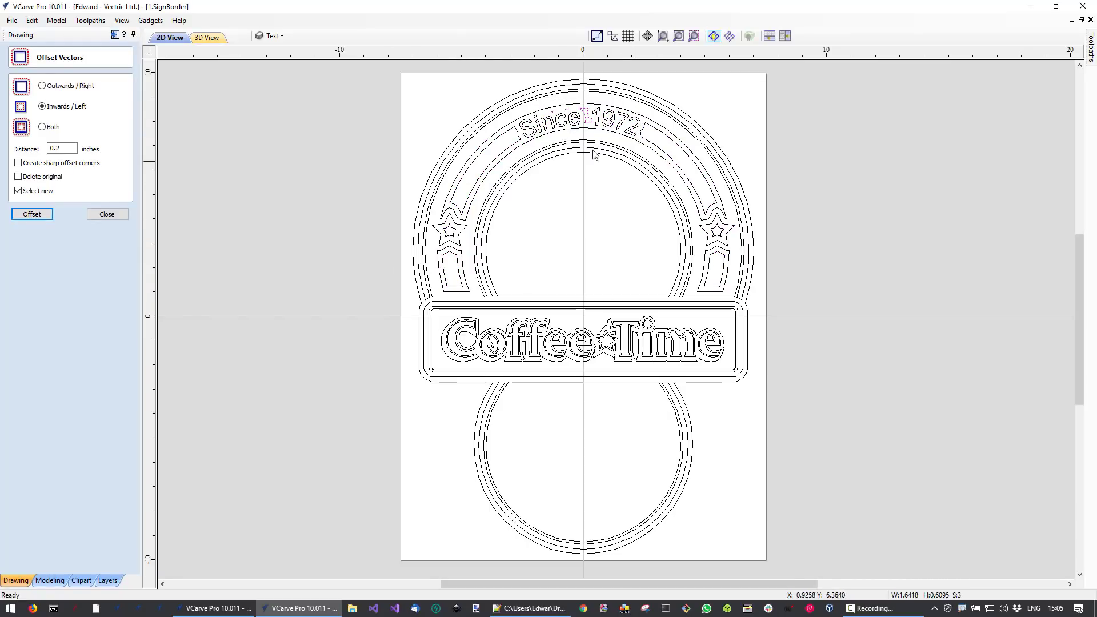
click(679, 229)
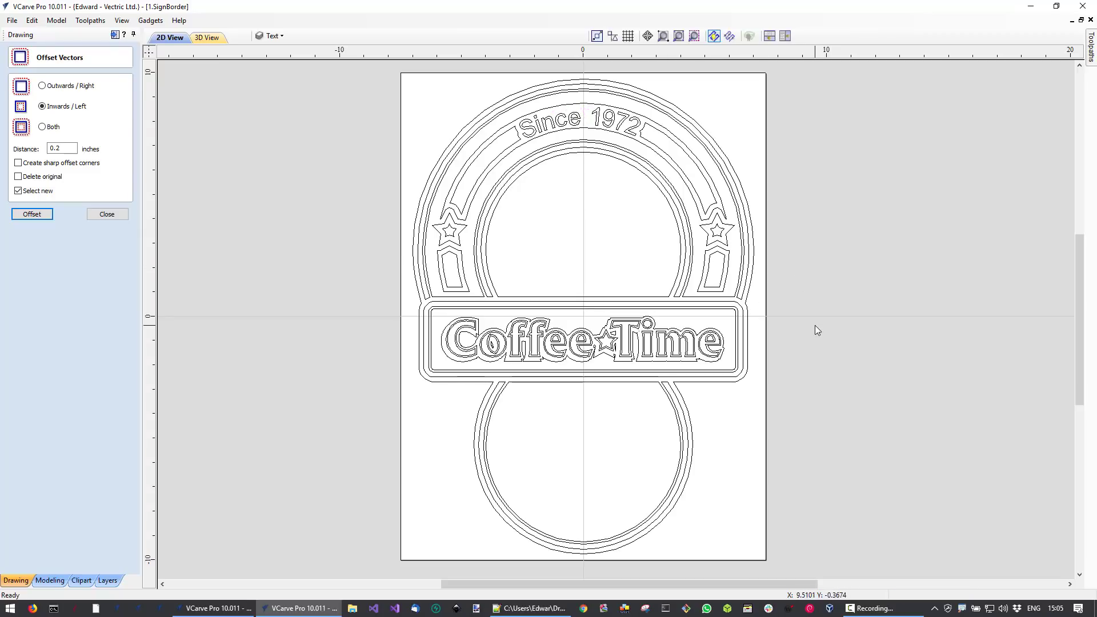
click(104, 214)
drag(615, 363, 776, 376)
key(Escape)
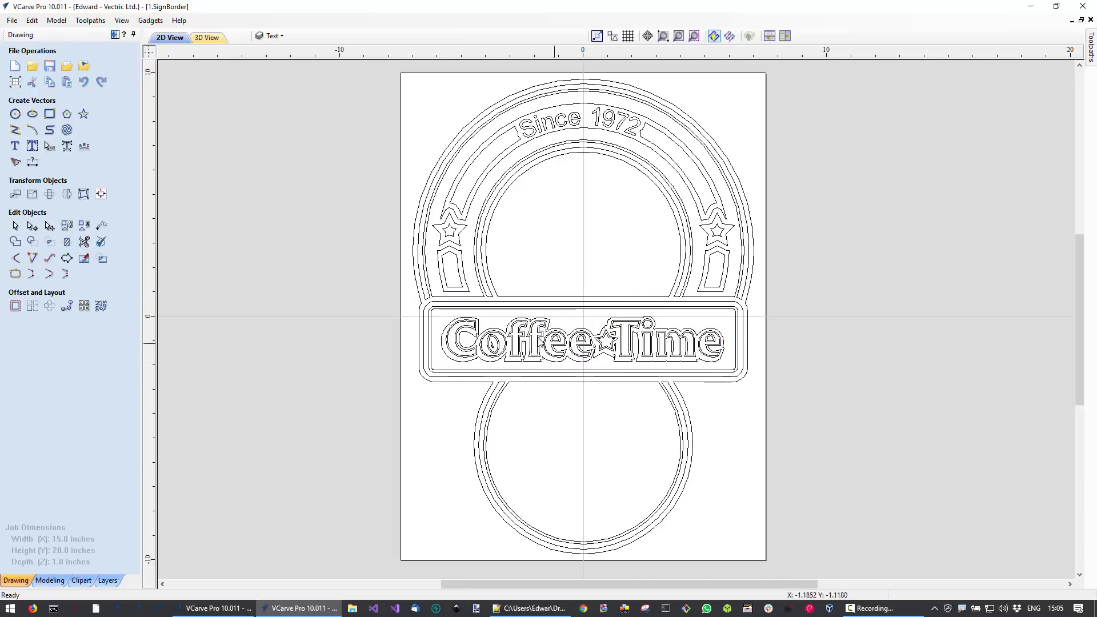
- Enlarge the "Coffee Time" lettering with its shadow outlines about its centre to about 12.28 by 1.97 inches
drag(440, 318, 721, 364)
scroll(721, 364, up, 1)
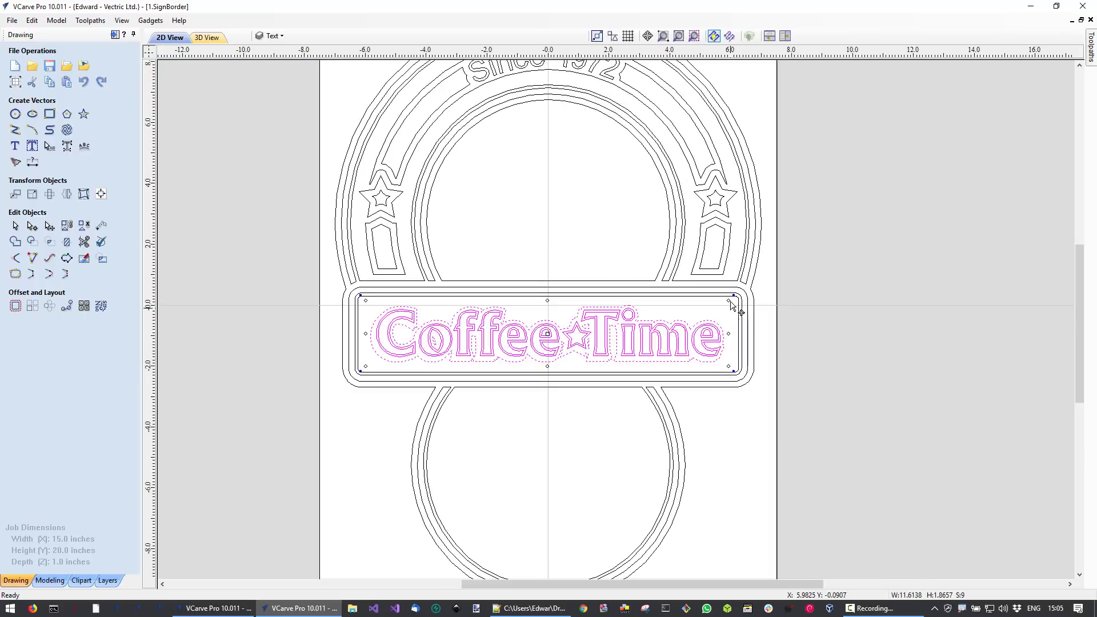
drag(729, 300, 745, 307)
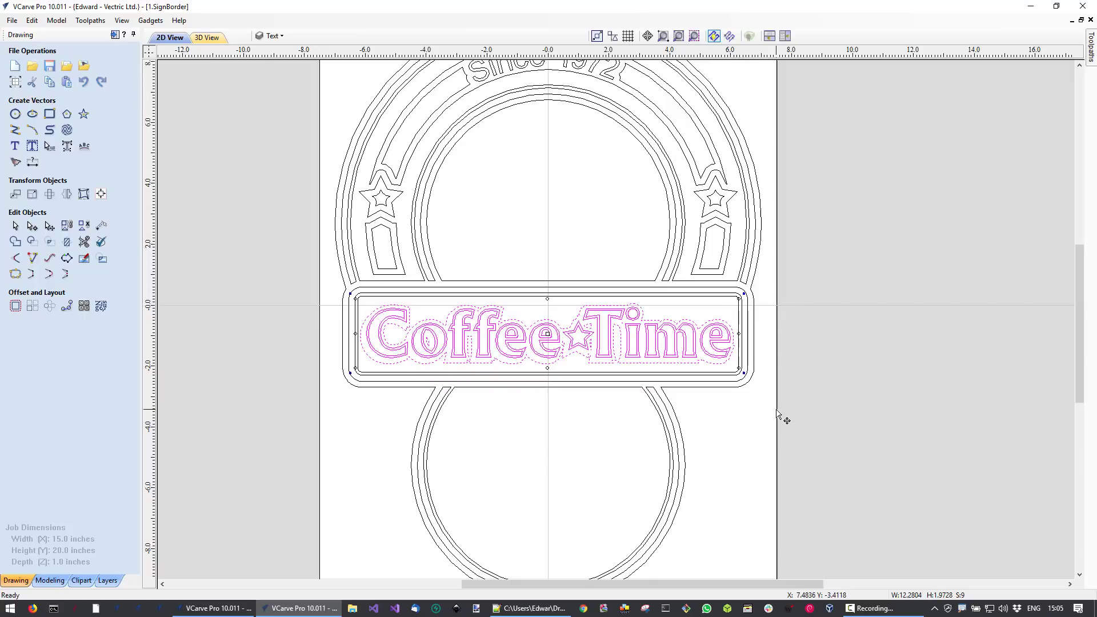
click(817, 485)
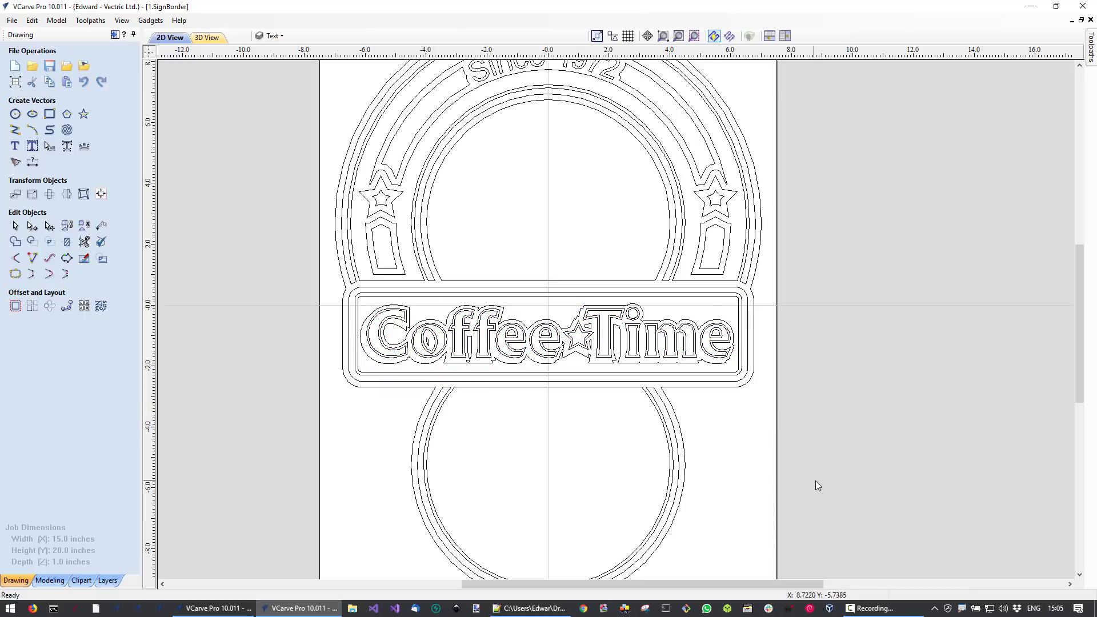
- Recalculate the V-Carve 1 toolpath using all vectors of the sign
scroll(814, 485, down, 2)
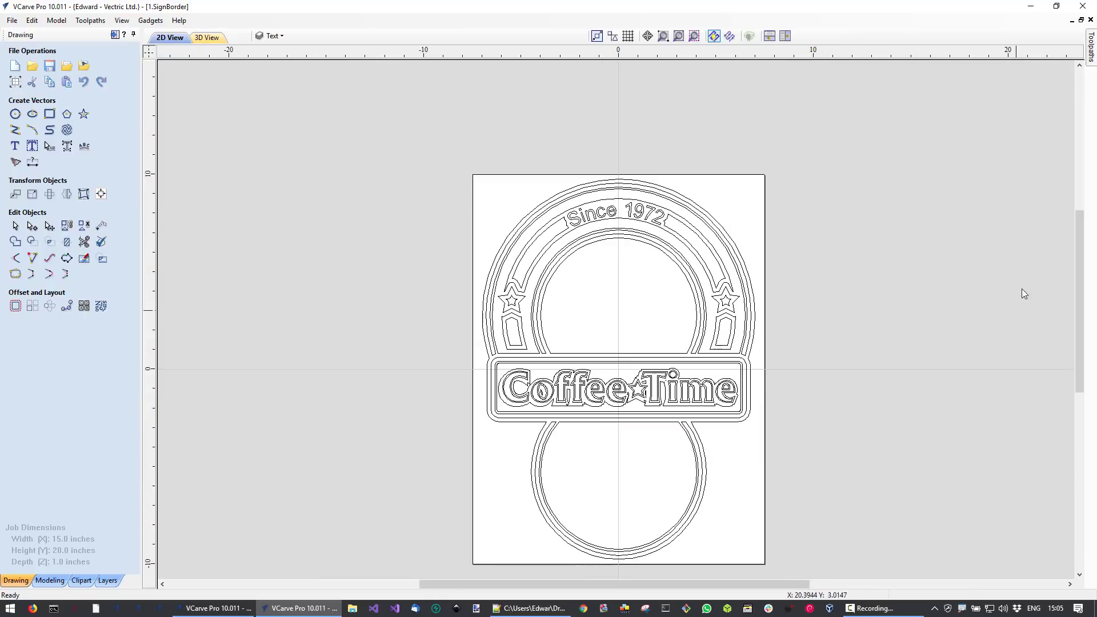
click(1090, 51)
double_click(971, 259)
drag(422, 140, 795, 575)
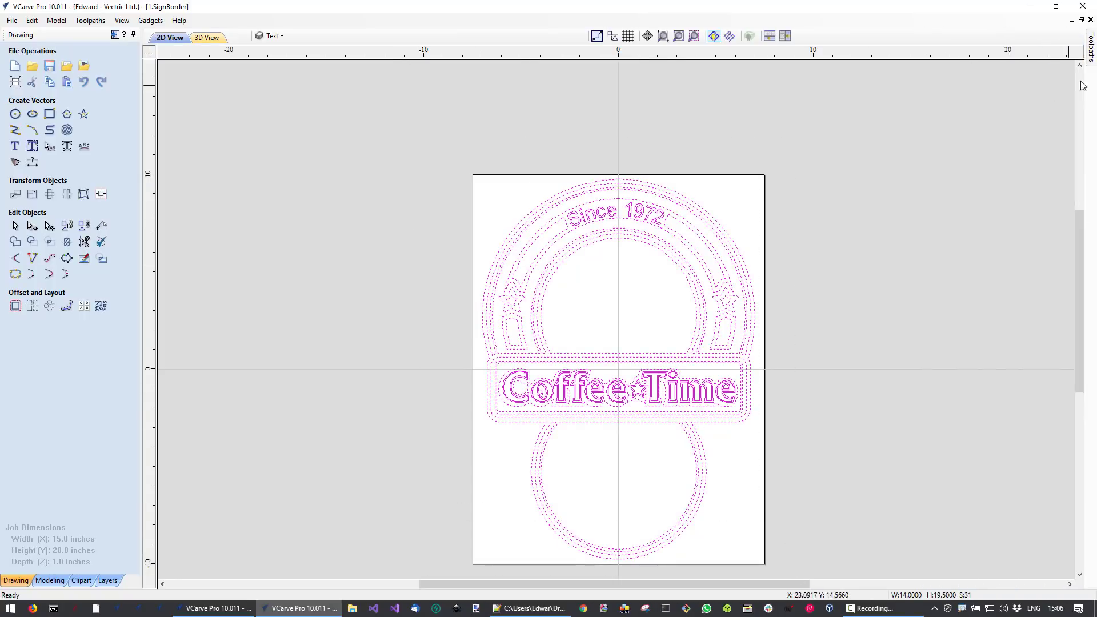
click(1090, 51)
click(957, 484)
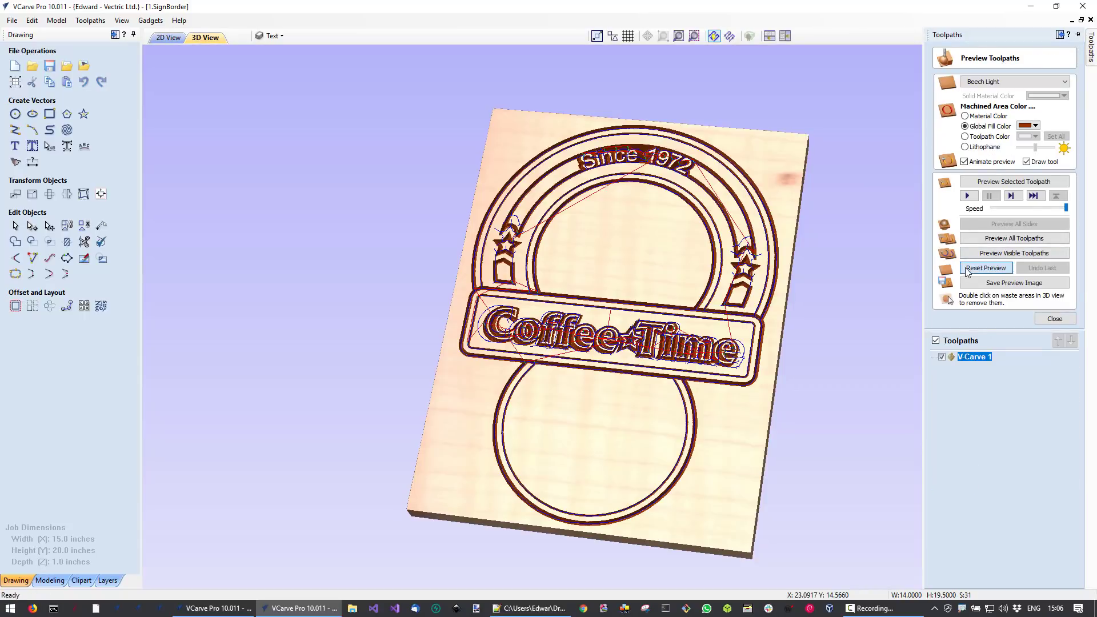
- Reset the preview, simulate all toolpaths again and inspect the carved sign from several angles
click(966, 269)
click(1005, 238)
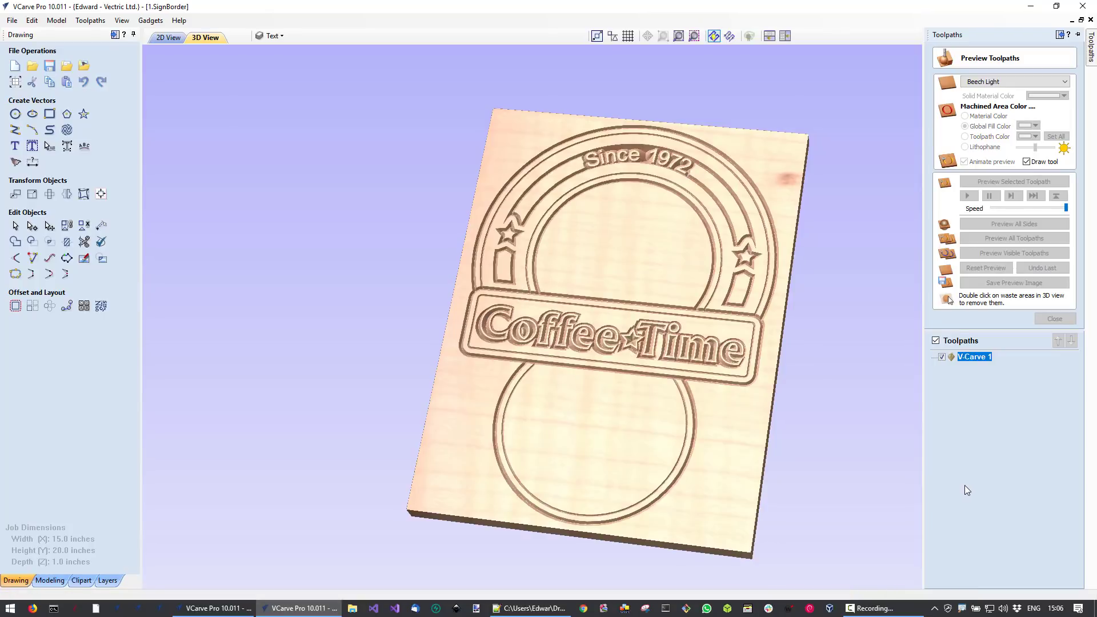
drag(544, 375, 564, 234)
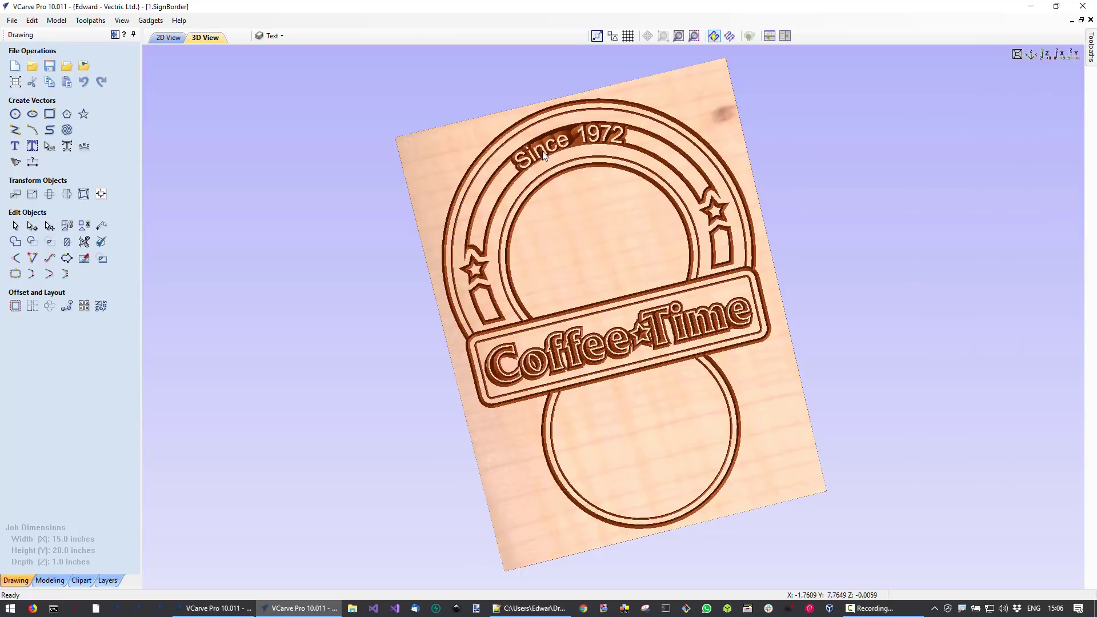
drag(621, 150, 545, 153)
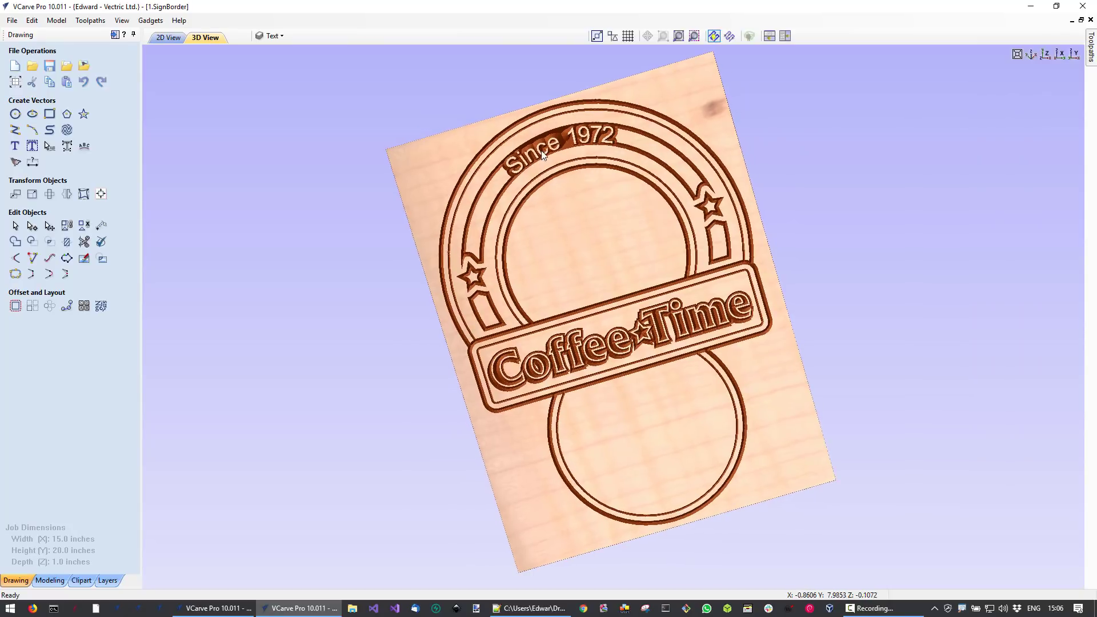
drag(582, 257, 545, 171)
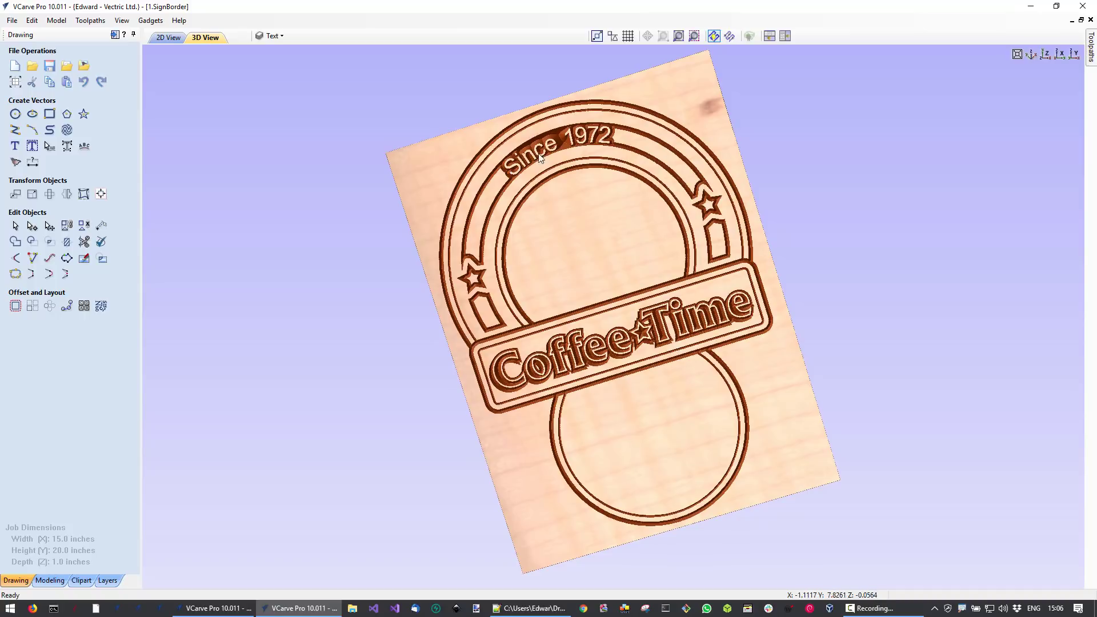
drag(594, 203, 705, 423)
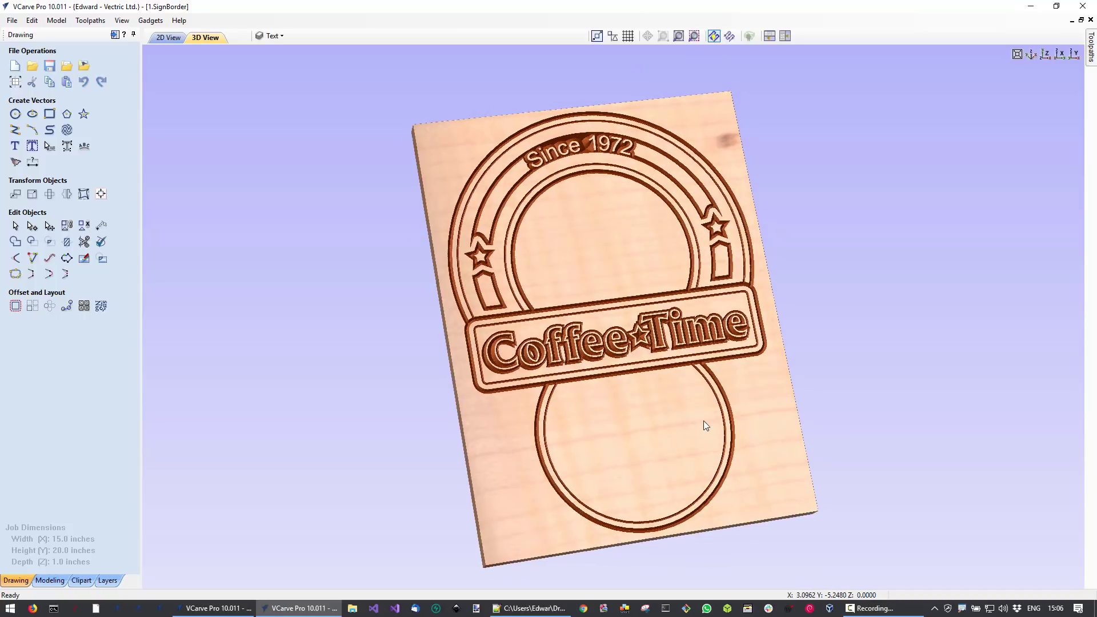
drag(729, 475, 647, 419)
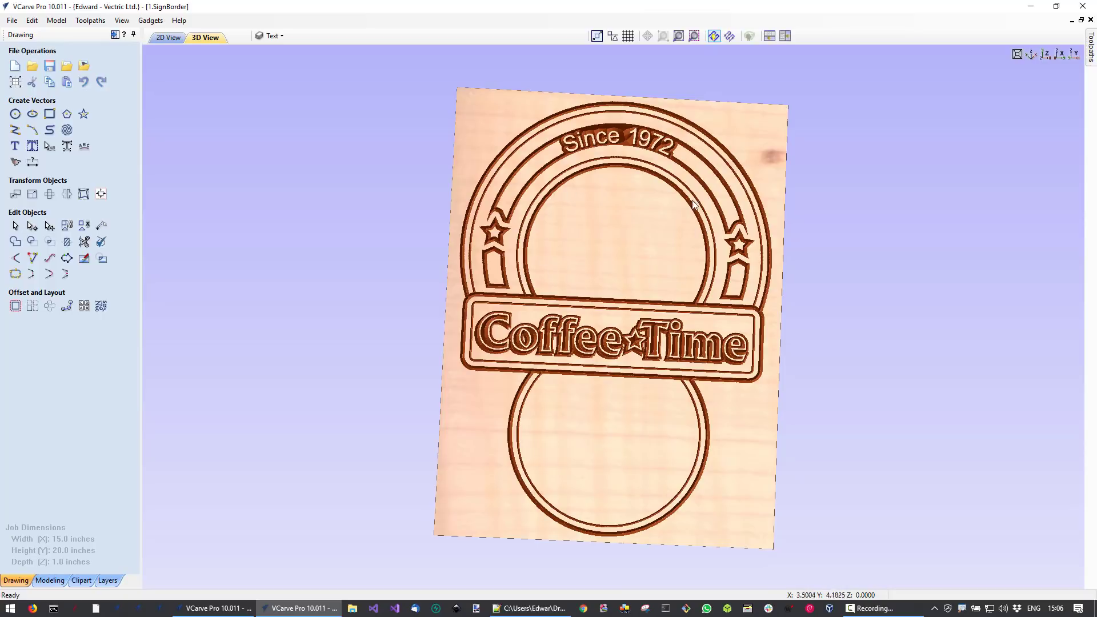
drag(515, 309, 492, 297)
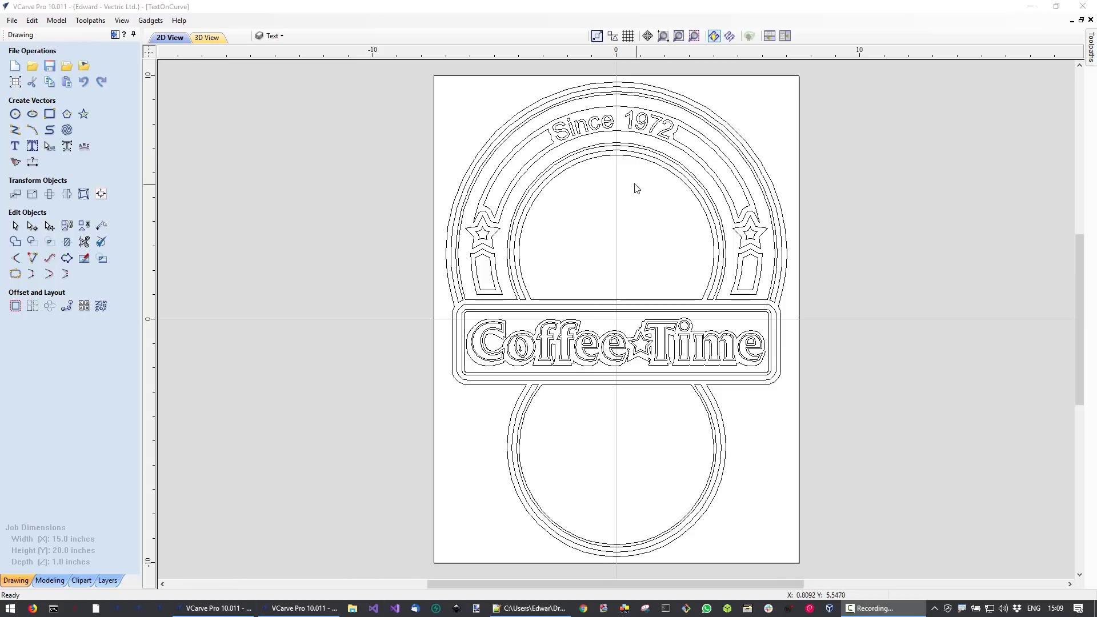
- Browse the whole clipart library and open the V-Bit Carvings folder to view its coffee designs
click(71, 581)
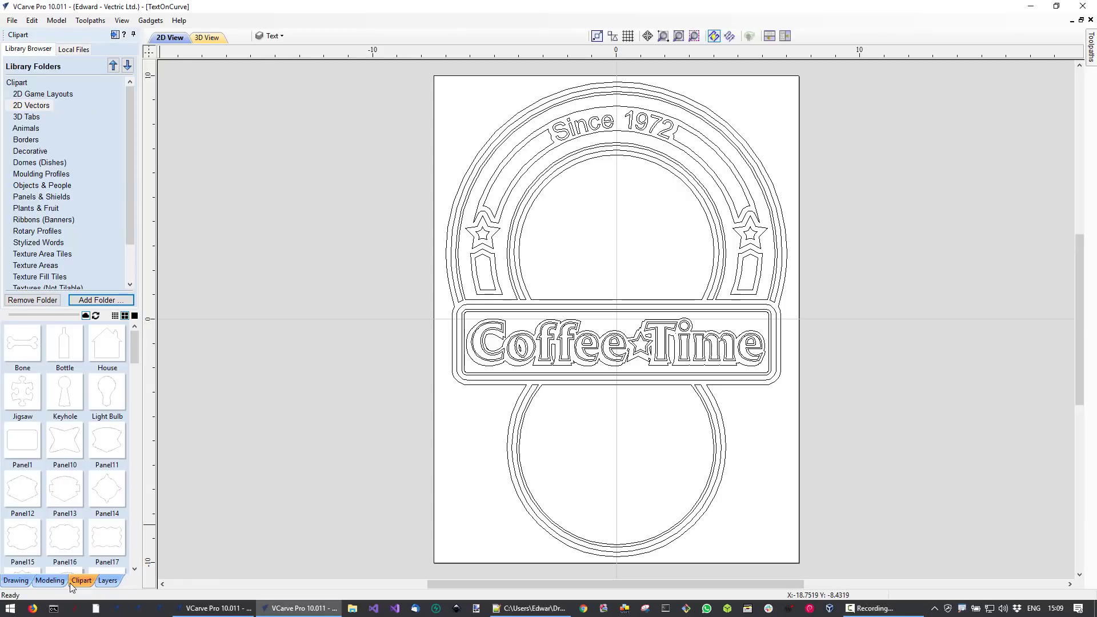
click(17, 83)
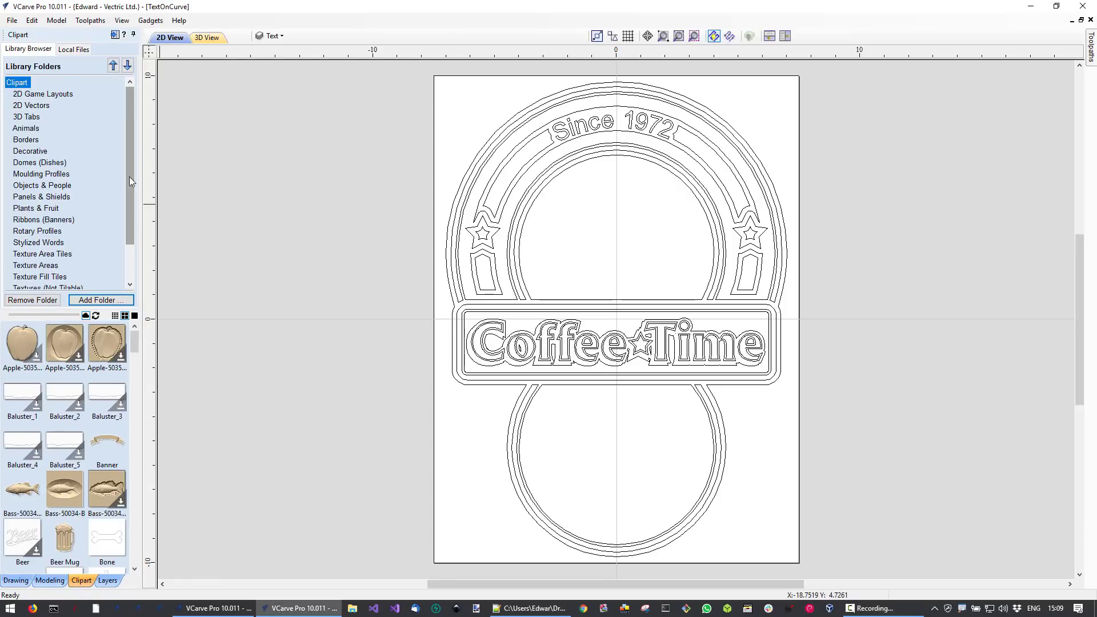
scroll(128, 163, down, 2)
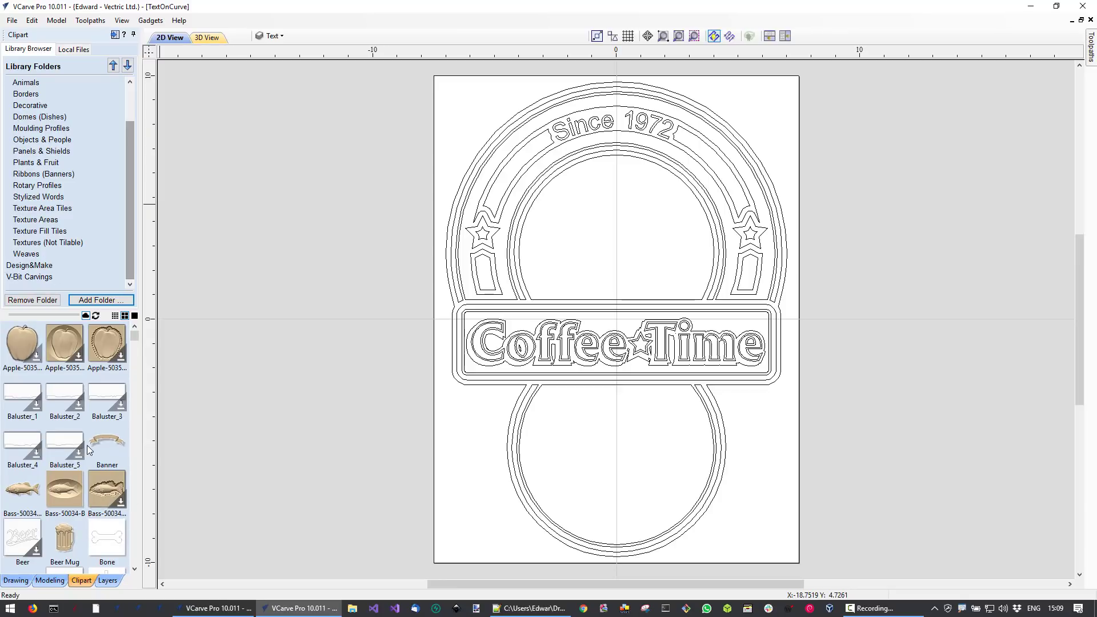
scroll(87, 445, down, 3)
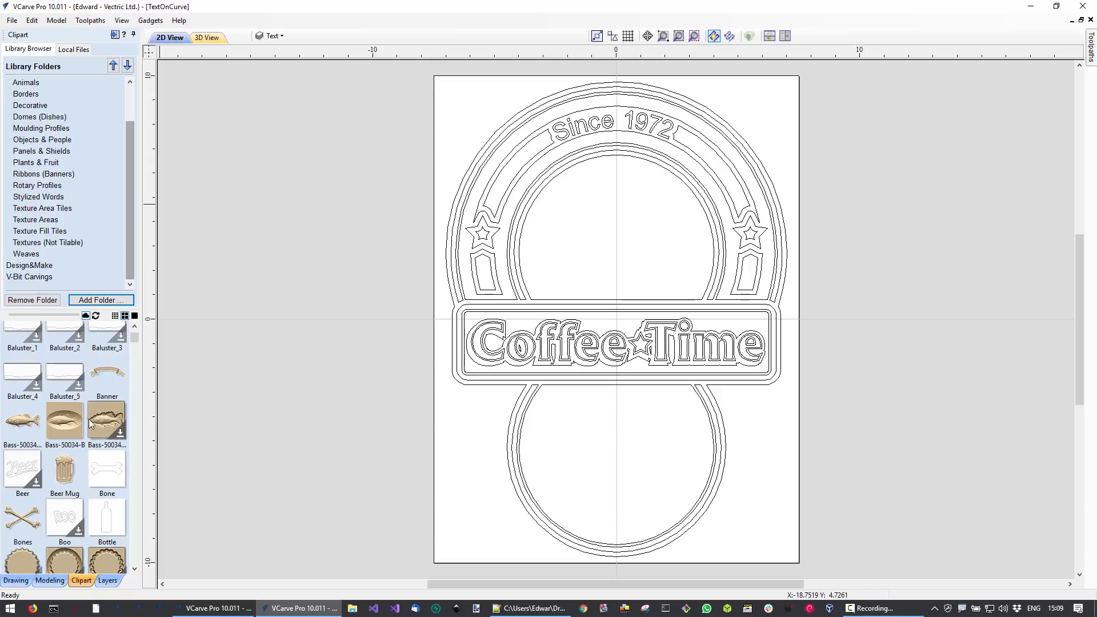
scroll(58, 471, down, 3)
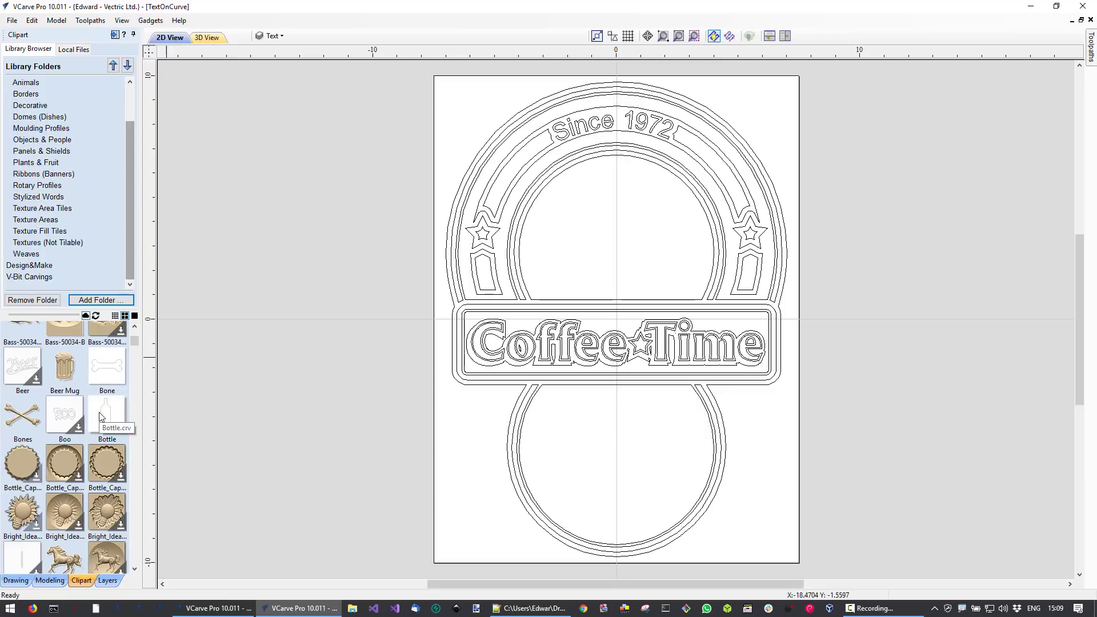
scroll(91, 423, up, 4)
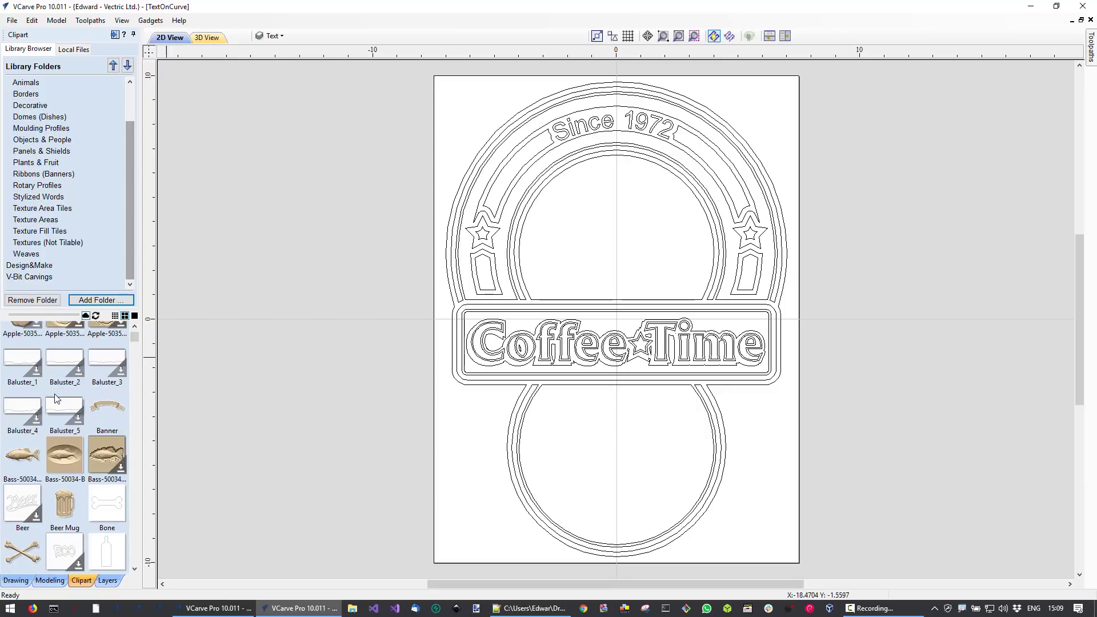
scroll(87, 404, down, 6)
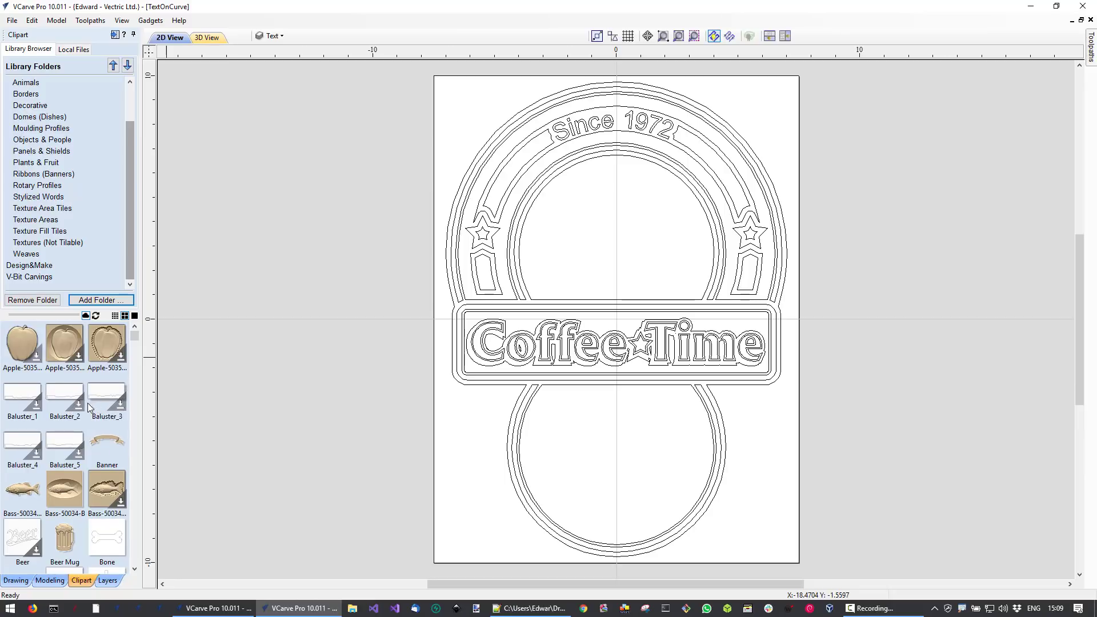
scroll(69, 399, down, 2)
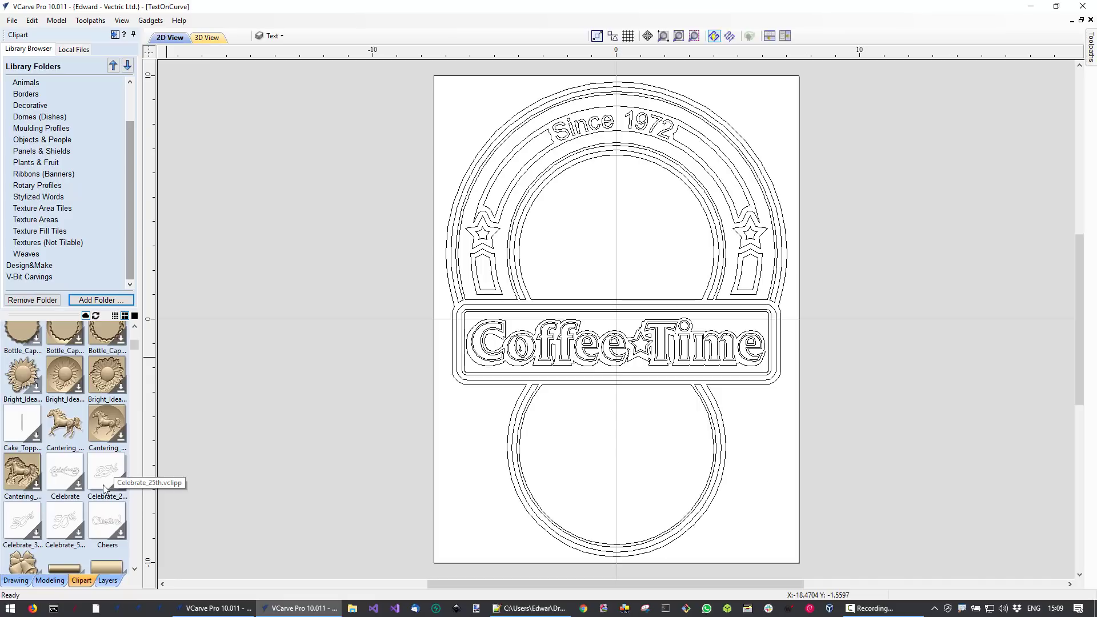
scroll(86, 434, up, 3)
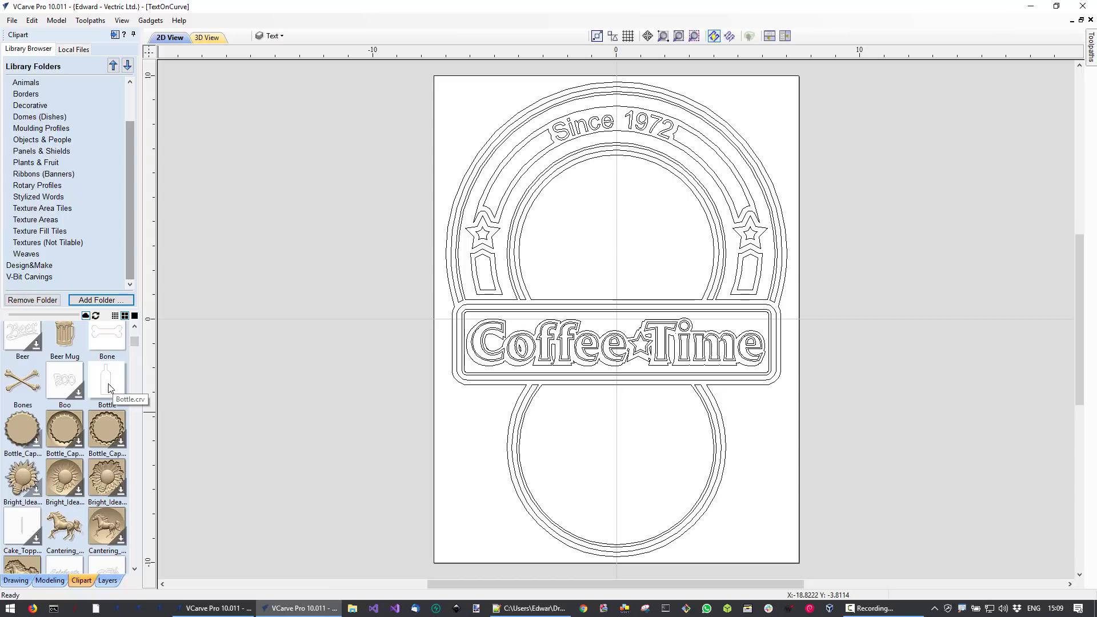
scroll(105, 384, up, 1)
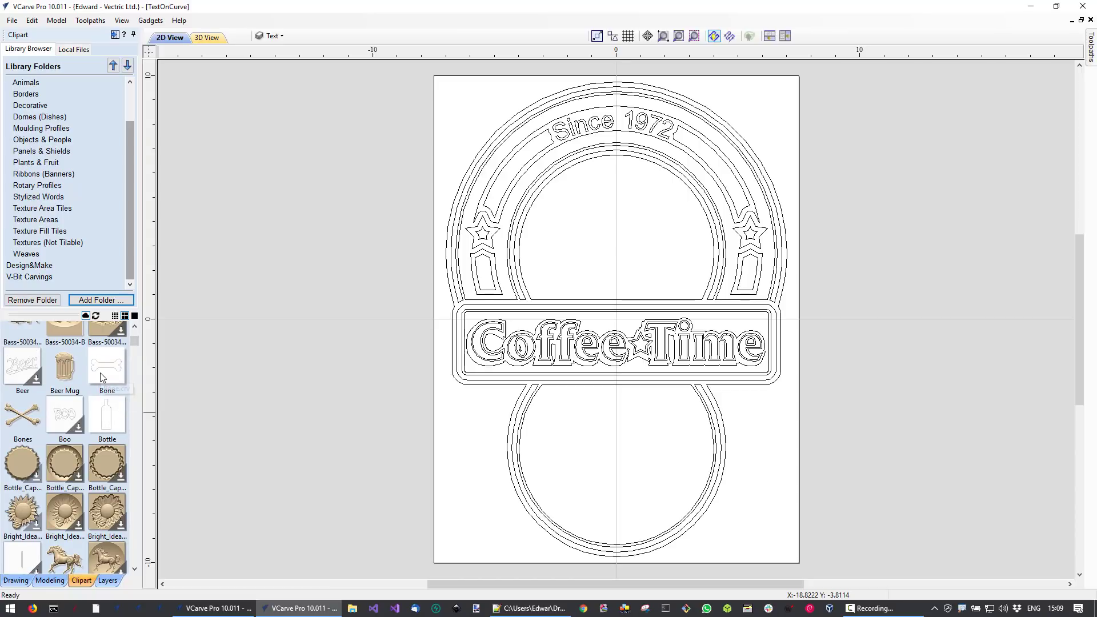
scroll(99, 372, up, 1)
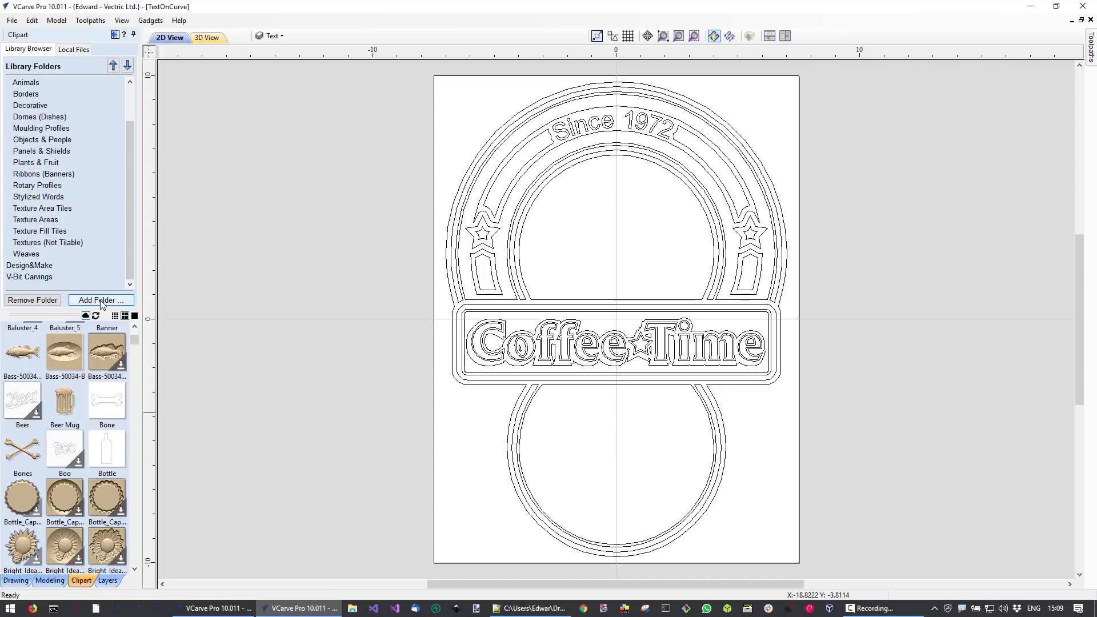
click(33, 276)
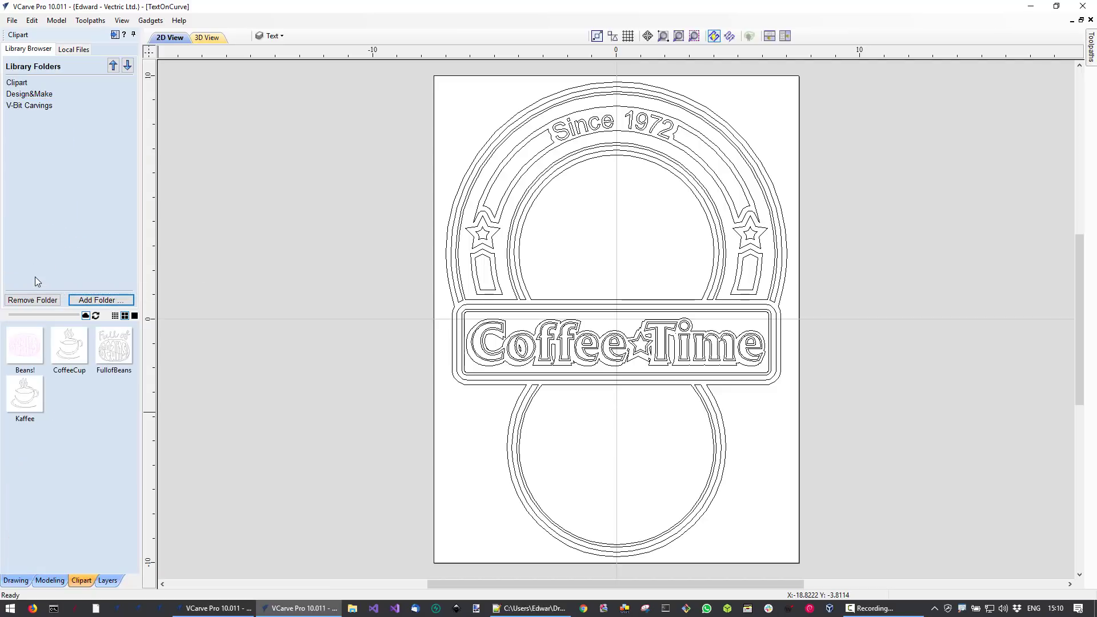
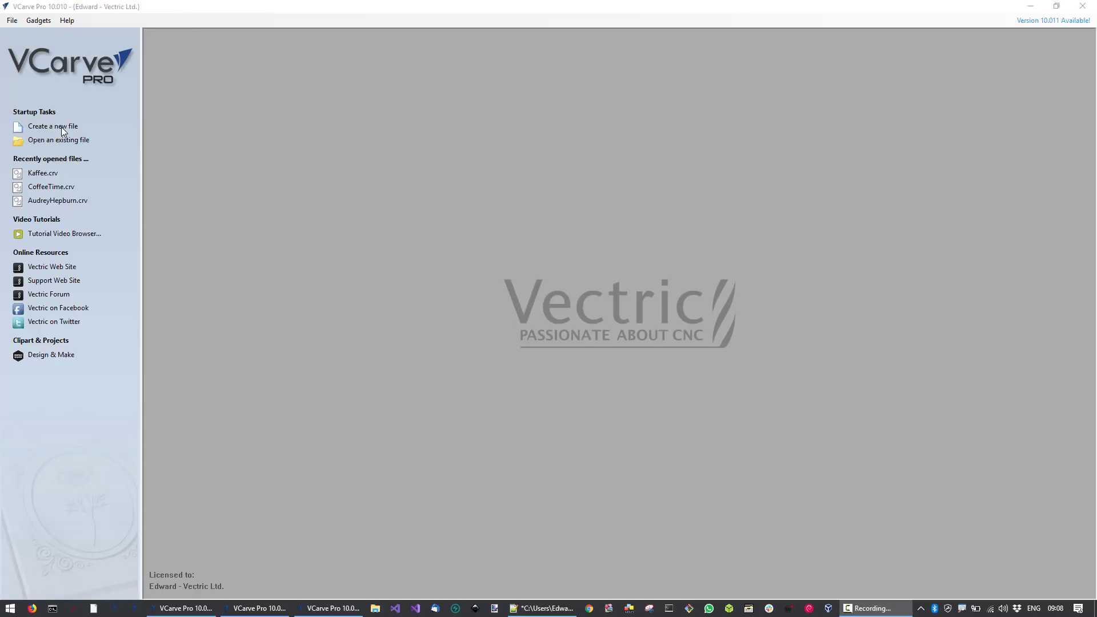
- Create a new single-sided 6 x 6 inch job, 0.25 inches thick, and draw a circle about 3.3 inches in diameter centred on the origin
click(61, 127)
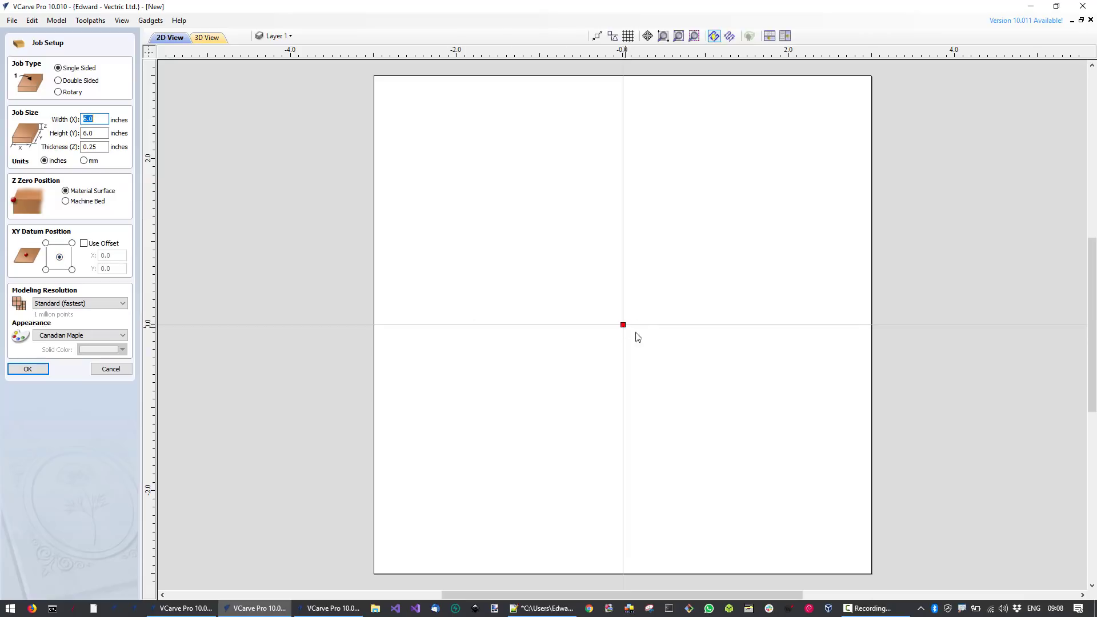
click(35, 372)
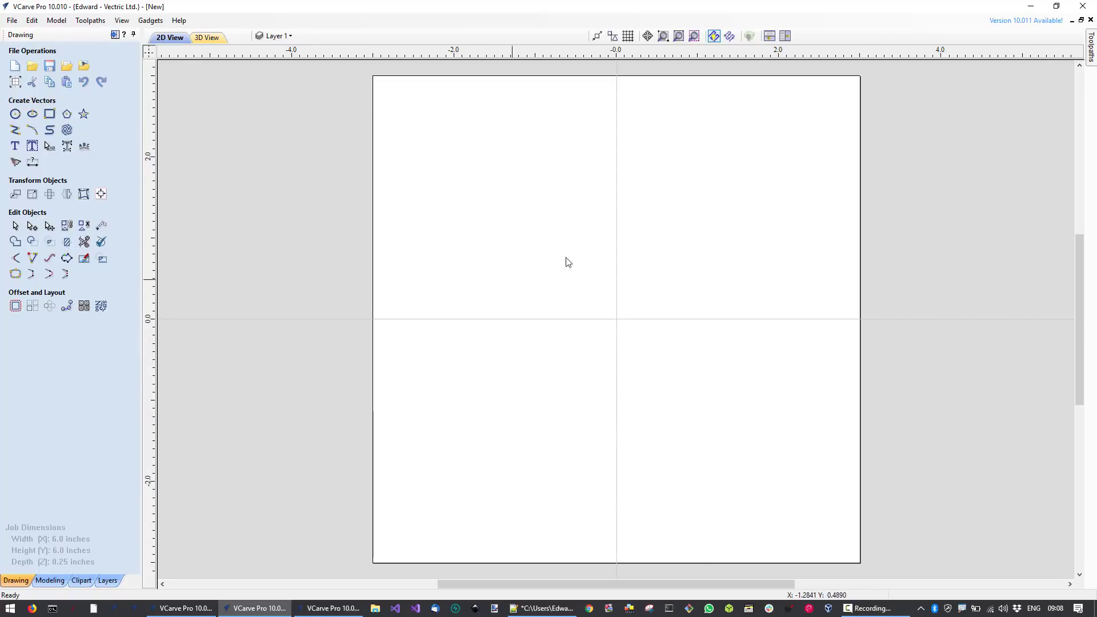
click(15, 114)
mouse_move(616, 319)
mouse_down()
mouse_move(710, 370)
mouse_move(721, 402)
mouse_move(712, 377)
mouse_move(705, 392)
mouse_move(688, 384)
mouse_move(708, 387)
mouse_up()
key(Escape)
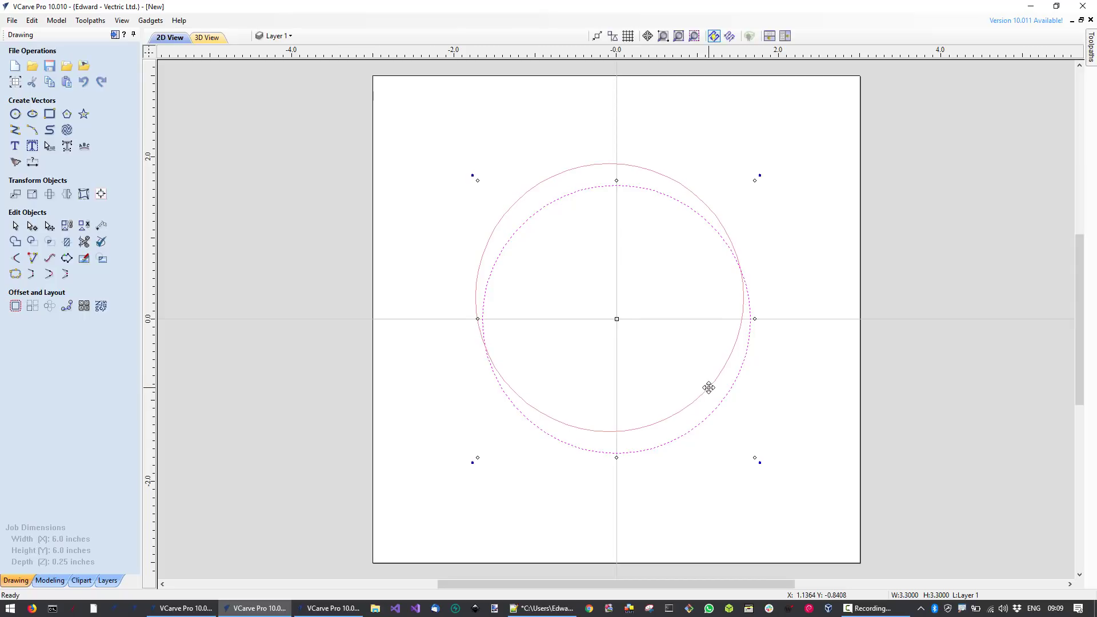
- Copy the circle slightly up and to the left, and subtract the copy from the original to form a lower crescent
ctrl+drag(708, 387, 708, 387)
click(723, 417)
click(694, 429)
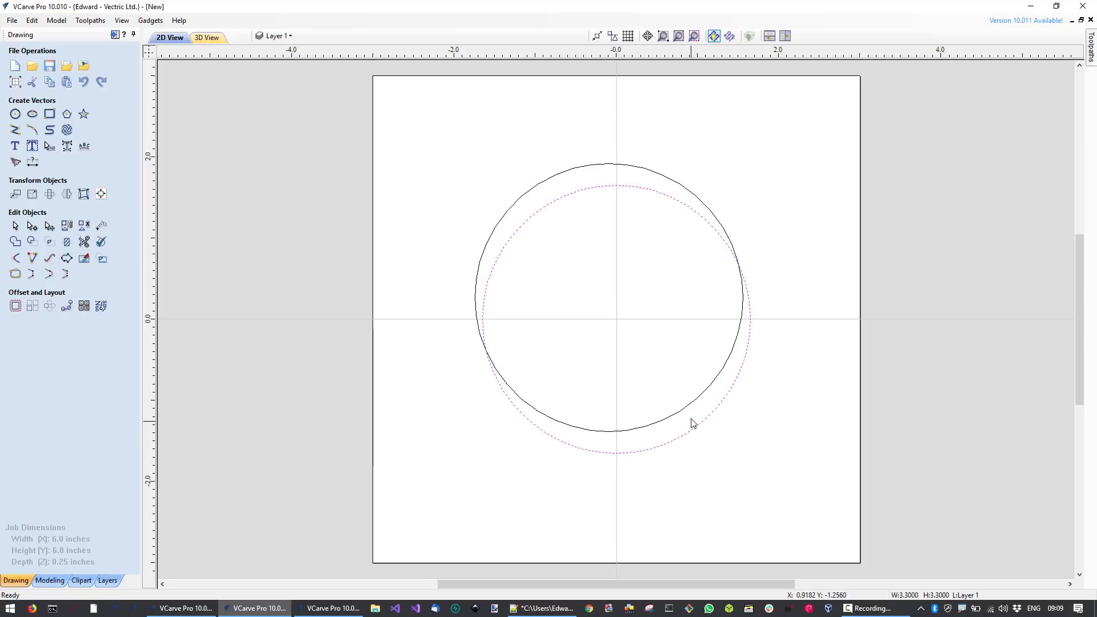
shift+click(689, 406)
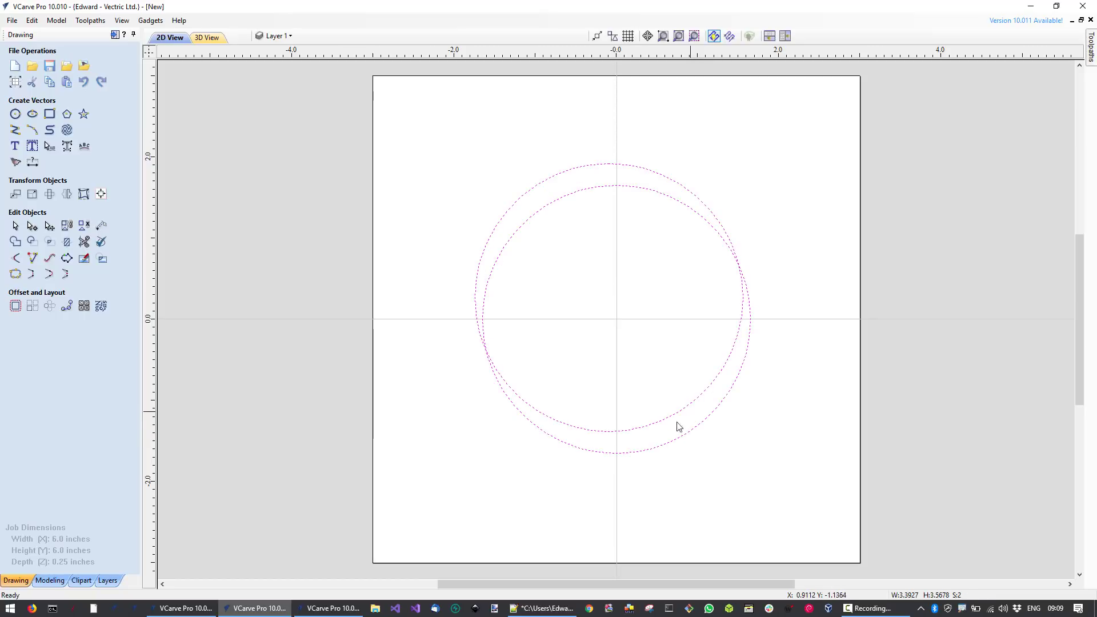
click(33, 244)
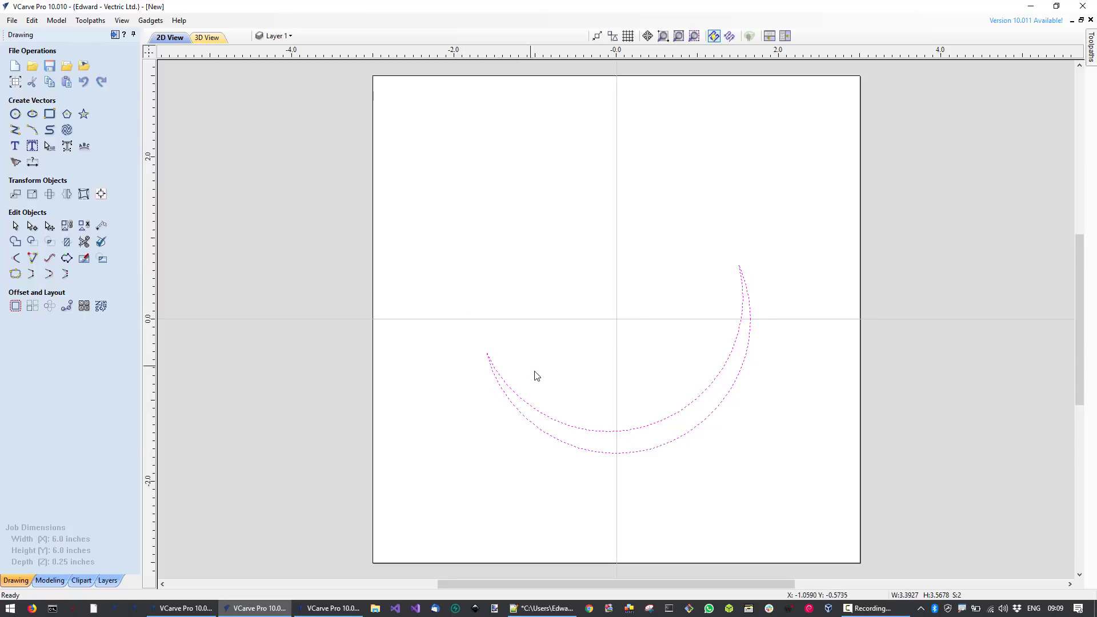
click(32, 242)
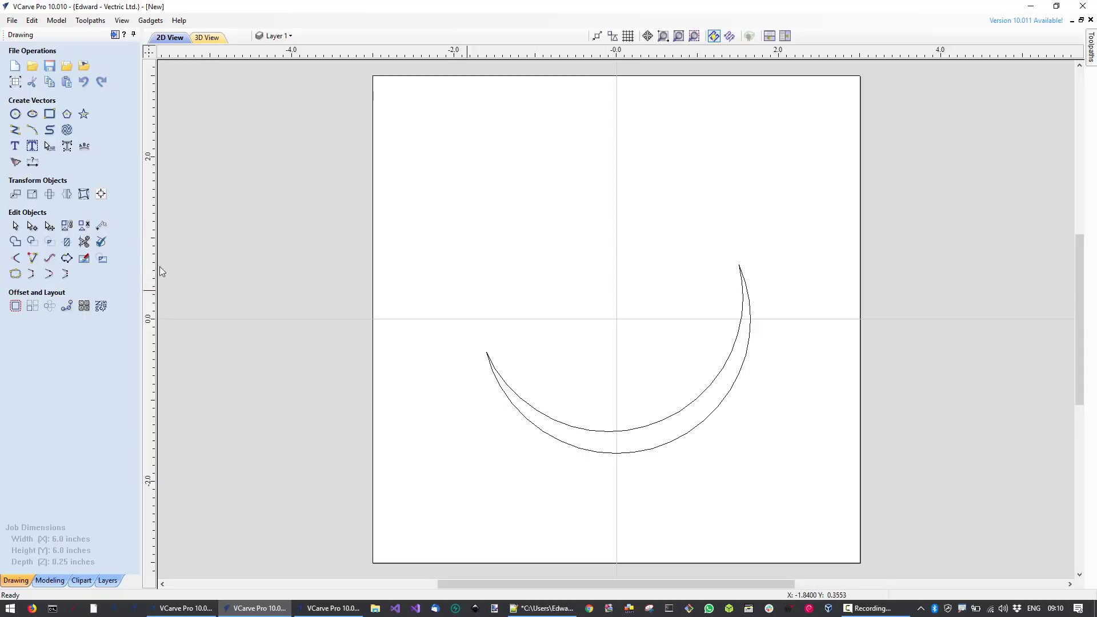
- Draw an ellipse 3.0 inches wide and 1.0 inch high, centred at about X 0, Y 0.63, above the crescent
click(33, 113)
drag(616, 268, 736, 307)
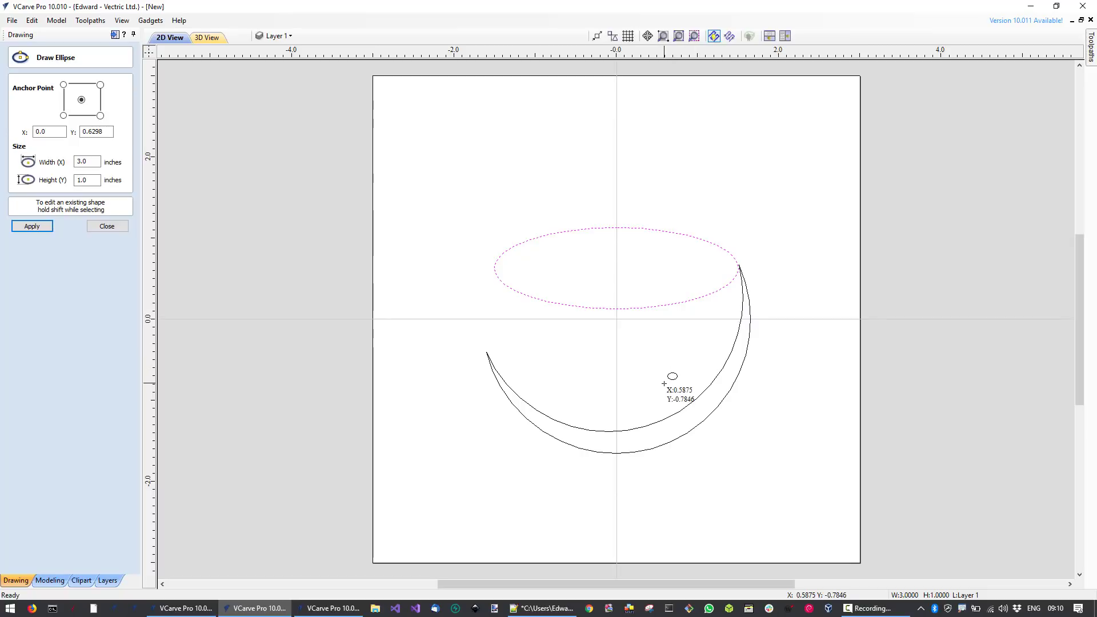
key(Escape)
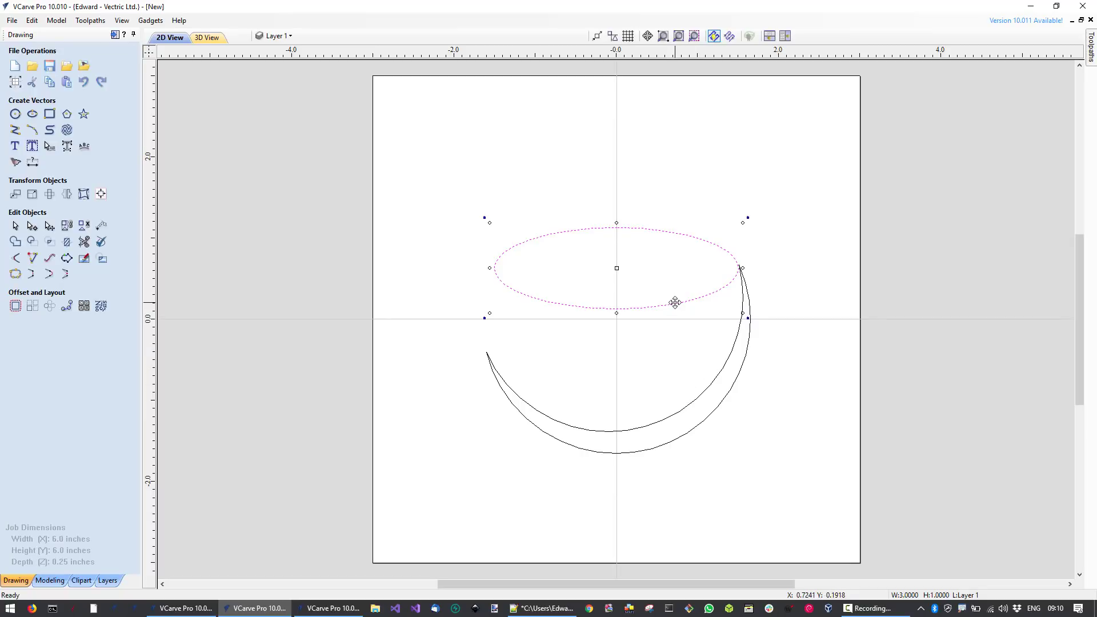
- Copy the rim ellipse, shrink the copy to about 2.65 by 0.88 inches, and position it against the original's upper-left edge
drag(675, 302, 650, 293)
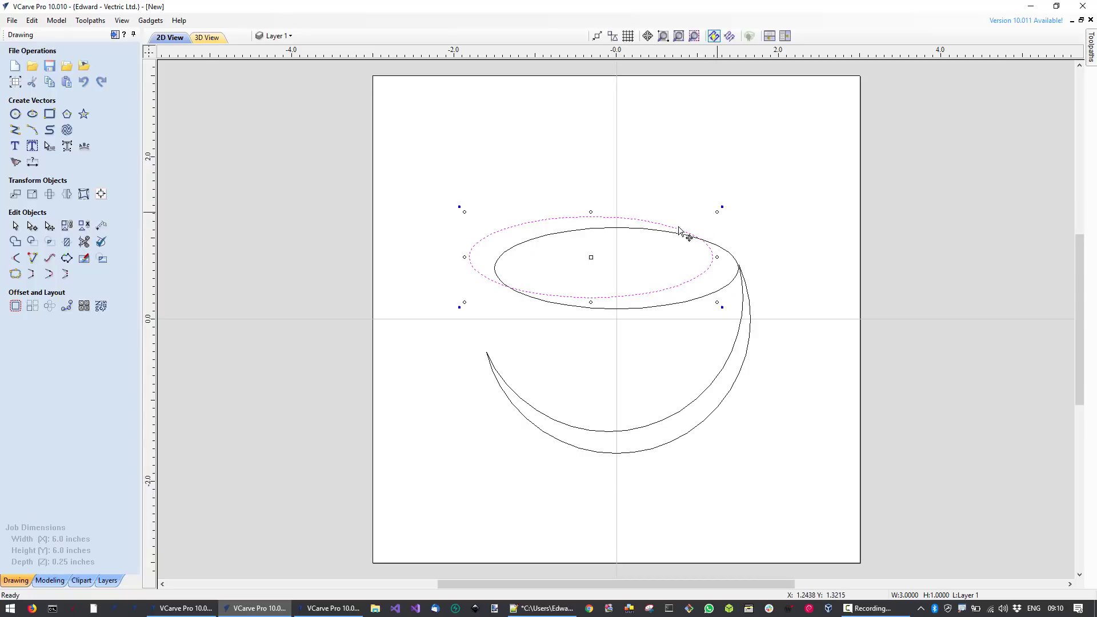
mouse_move(717, 213)
mouse_down()
mouse_move(704, 223)
mouse_move(722, 221)
mouse_up()
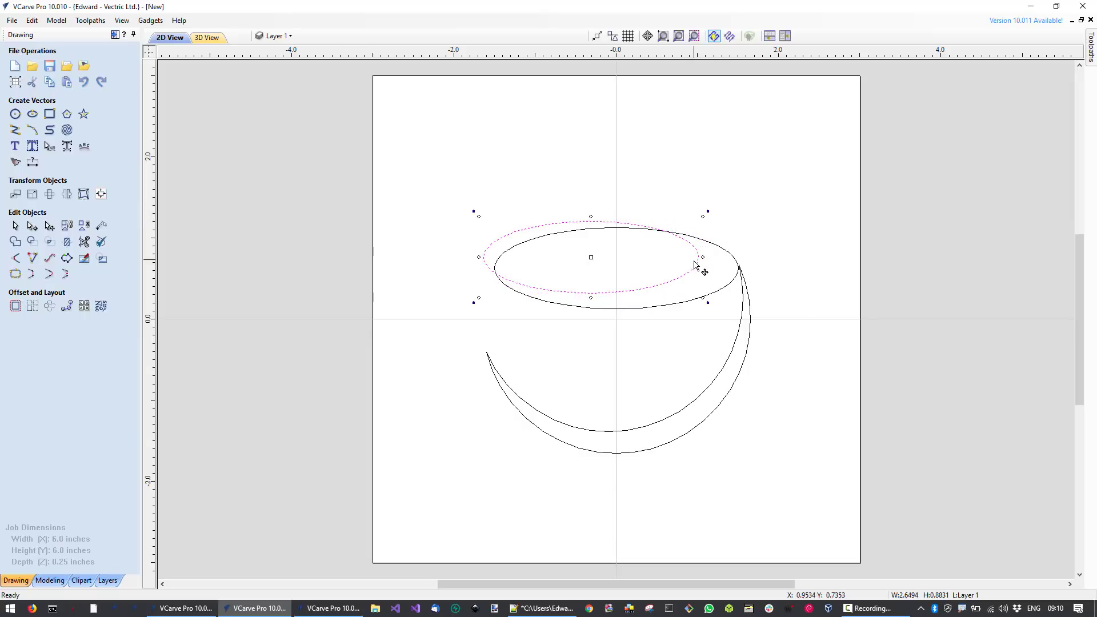
drag(696, 262, 707, 269)
click(662, 385)
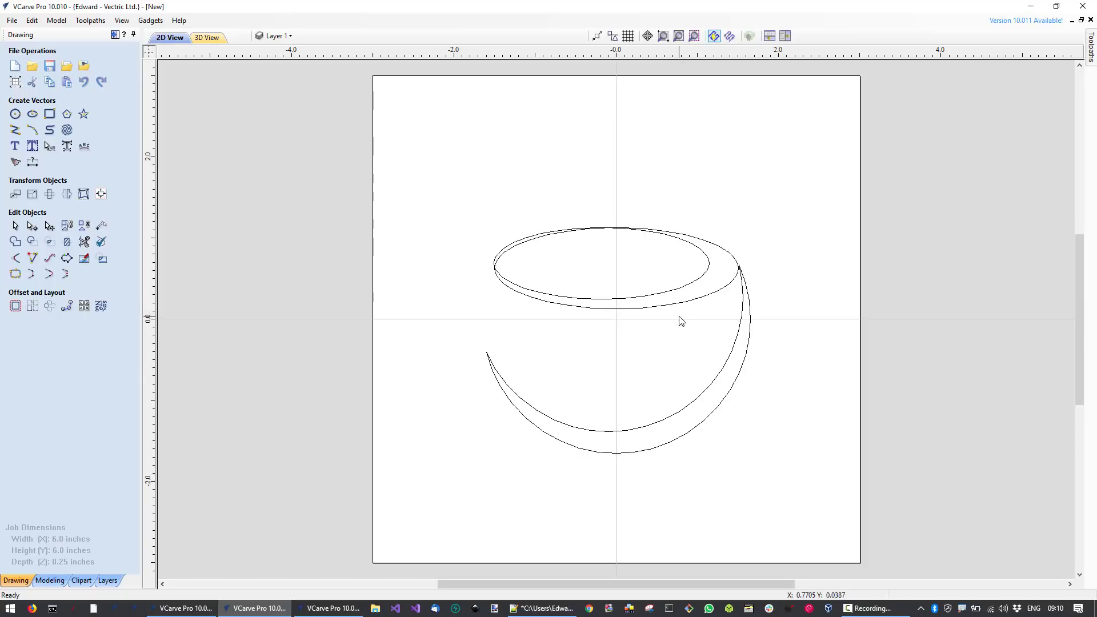
- Subtract the smaller ellipse from the 3.0 by 1.0 inch ellipse to form the cup's rim crescent
click(688, 302)
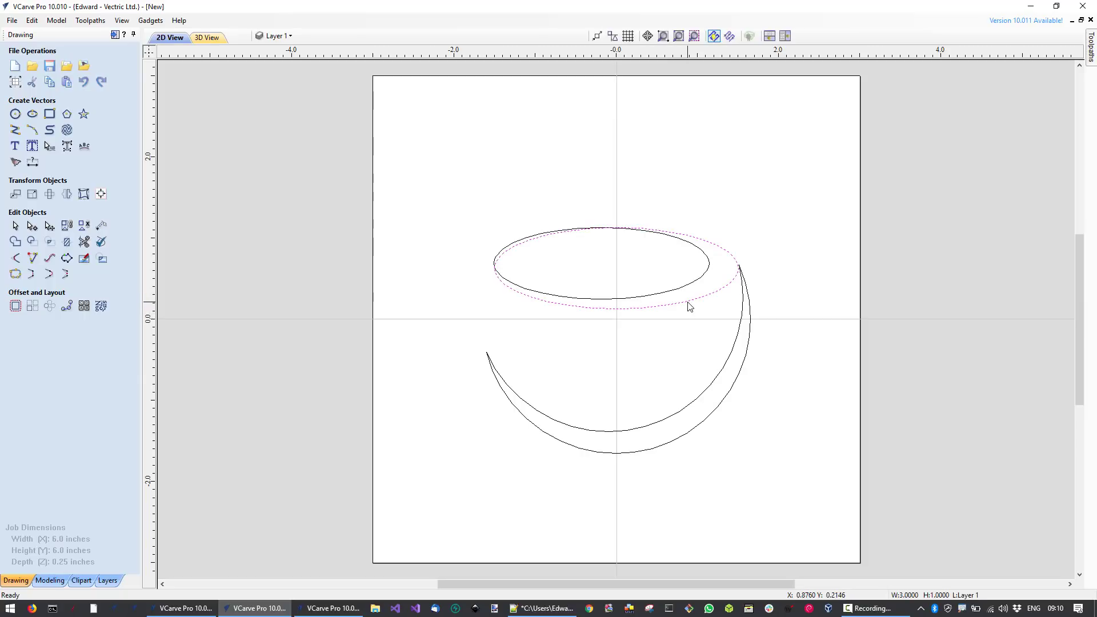
shift+click(682, 288)
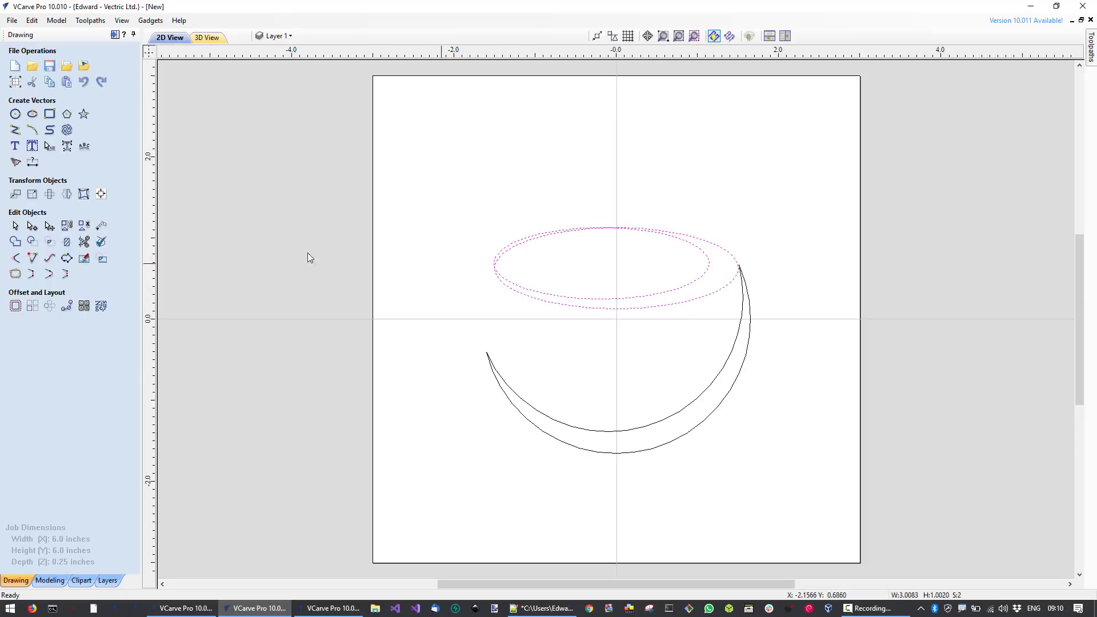
click(38, 242)
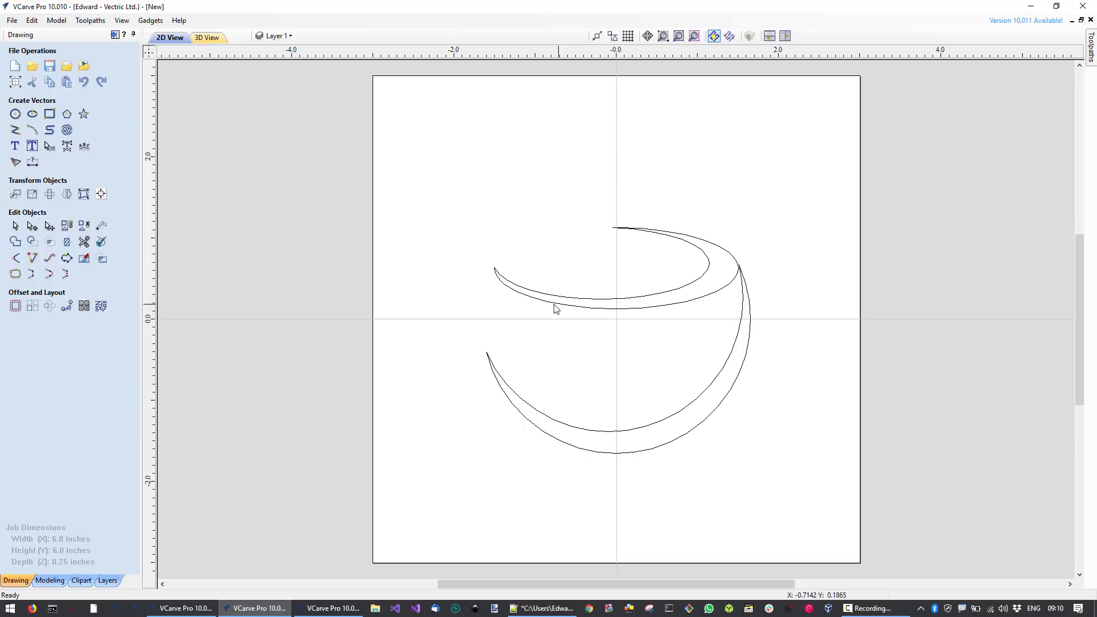
- Draw an ellipse 2.2 by 0.6 inches centred at about X 0, Y 0.47, and weld it to the rim crescent
click(33, 114)
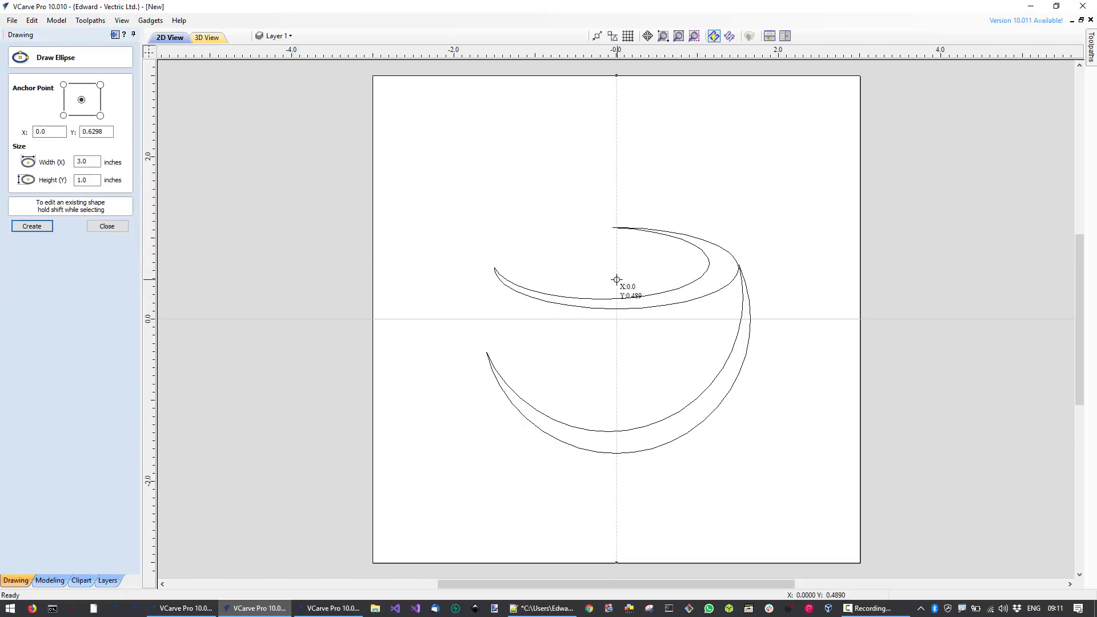
drag(616, 281, 704, 304)
key(Escape)
click(708, 272)
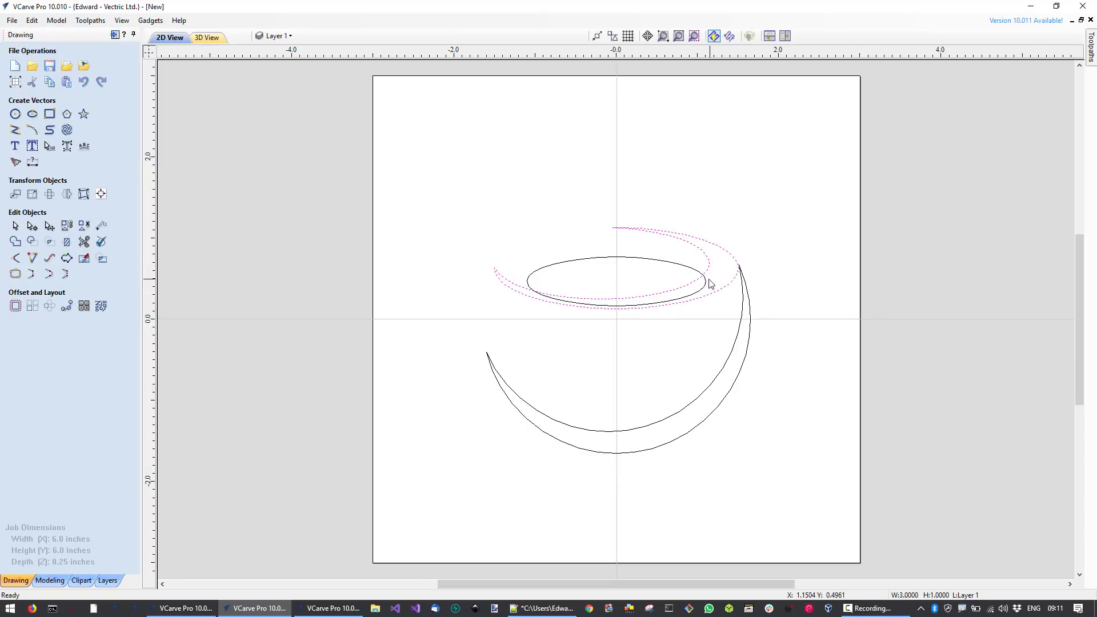
shift+click(706, 286)
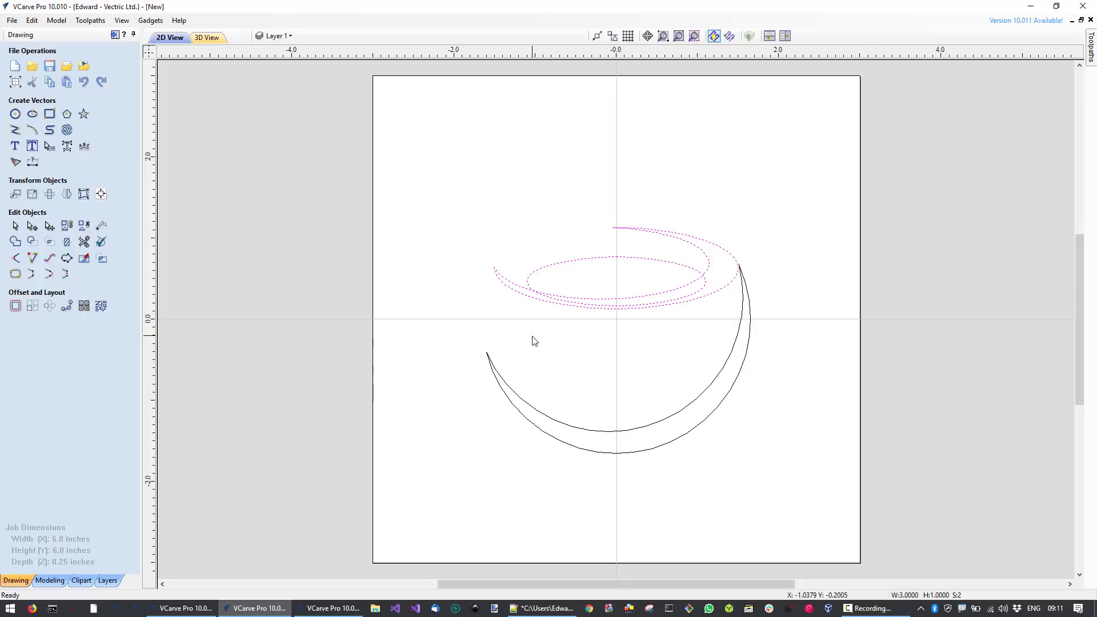
click(19, 246)
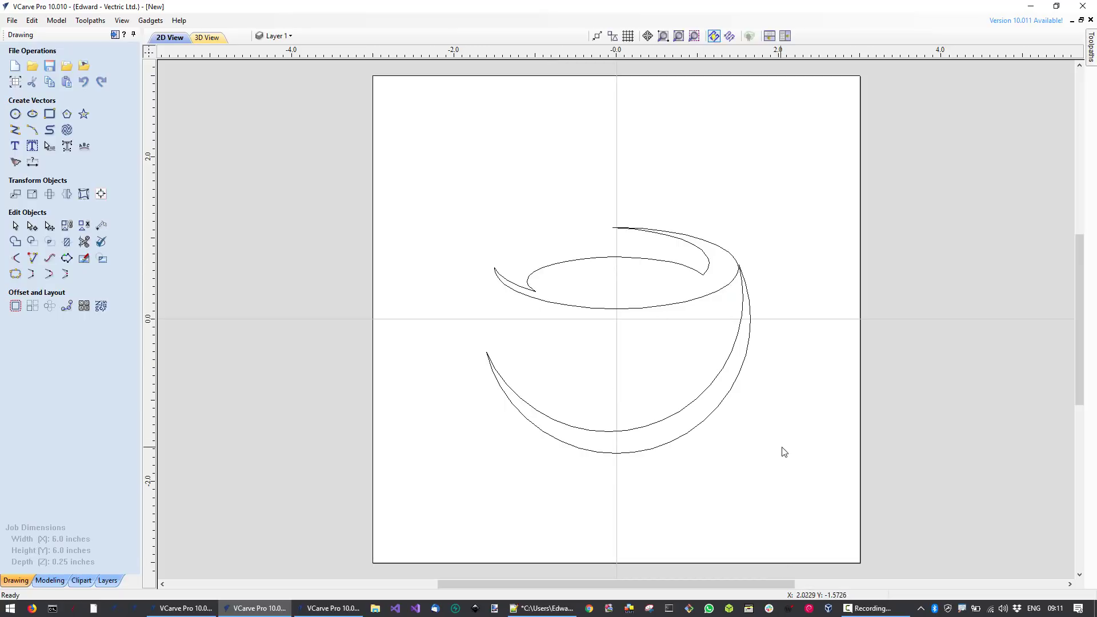
- Draw a circle 1.1 inches in diameter centred at about X 1.92, Y 0, overlapping the cup's right side
click(16, 114)
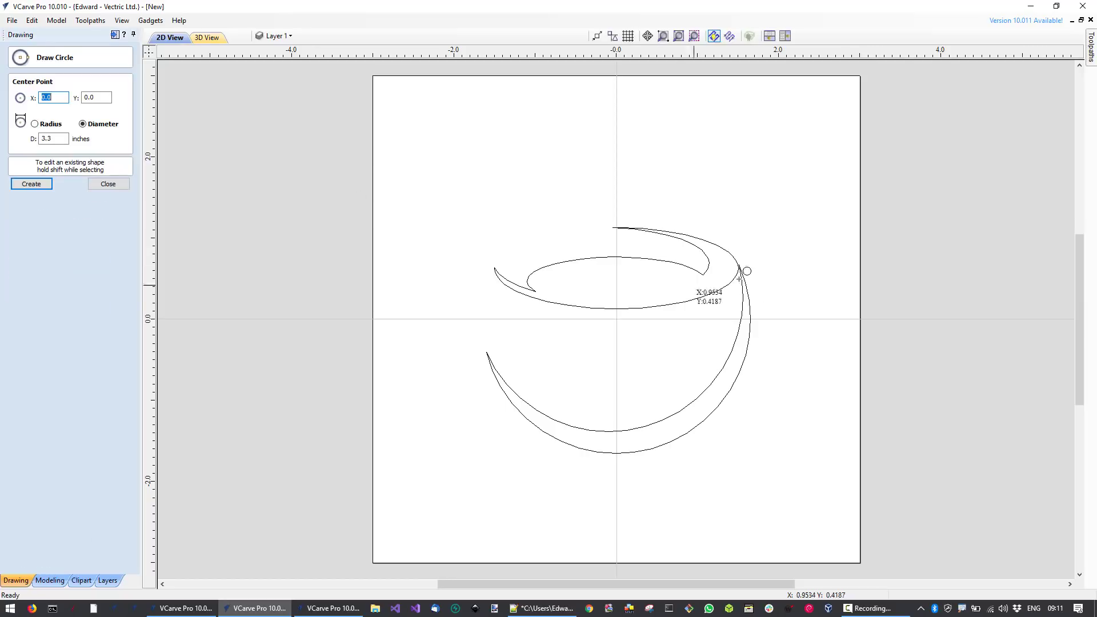
click(773, 318)
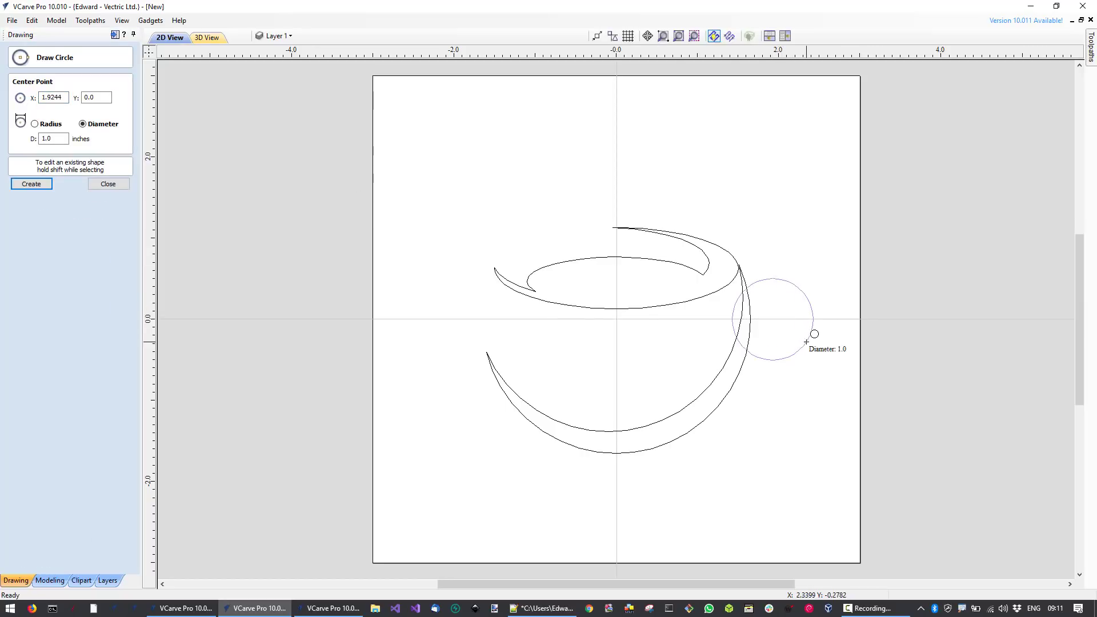
click(807, 345)
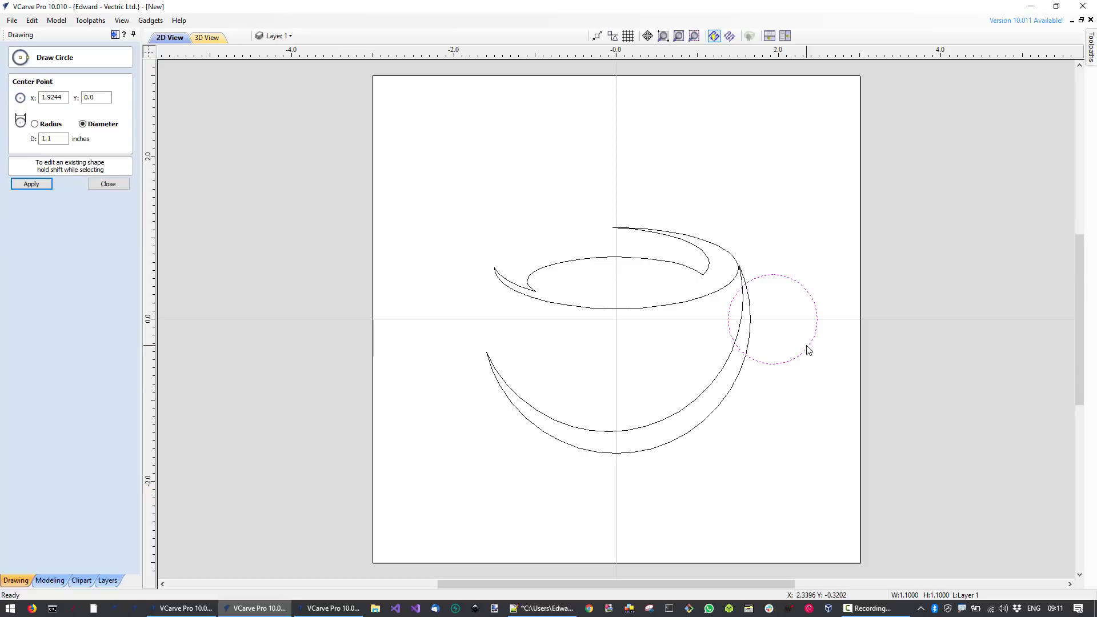
key(Escape)
- Subtract a copy offset slightly down and to the left from the handle circle, and raise the resulting crescent about 0.25 inches
drag(810, 343, 785, 350)
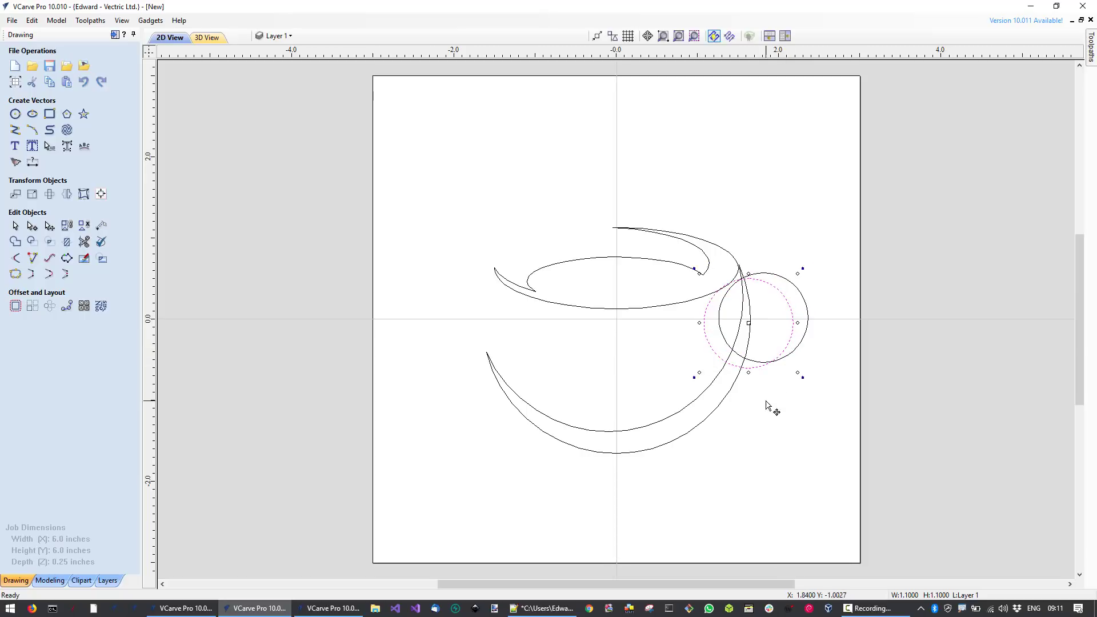
click(806, 313)
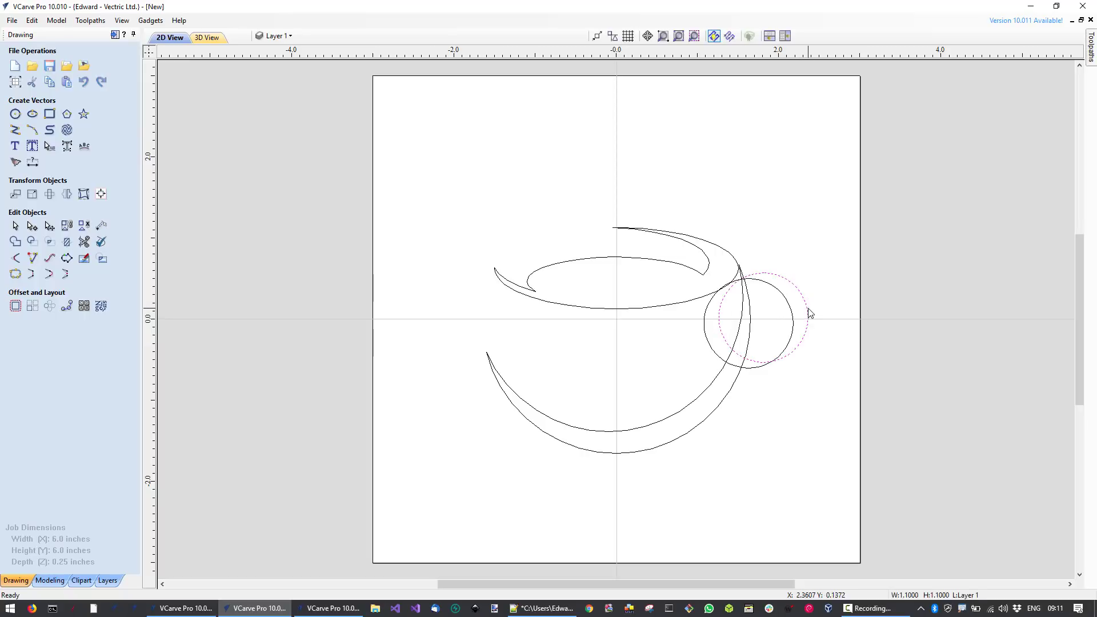
shift+click(793, 321)
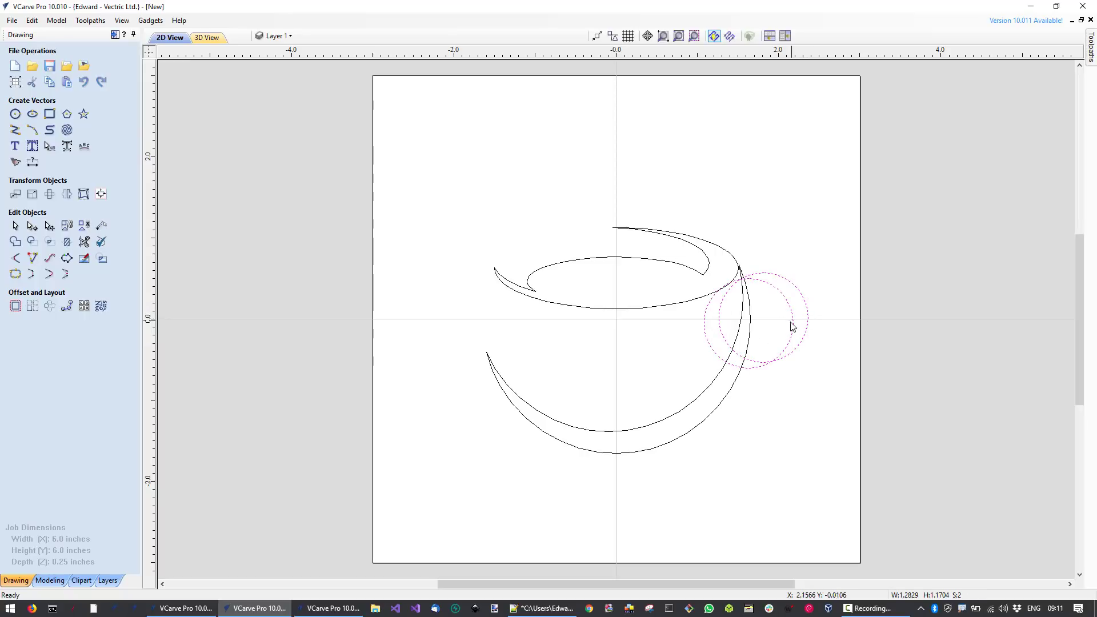
click(33, 243)
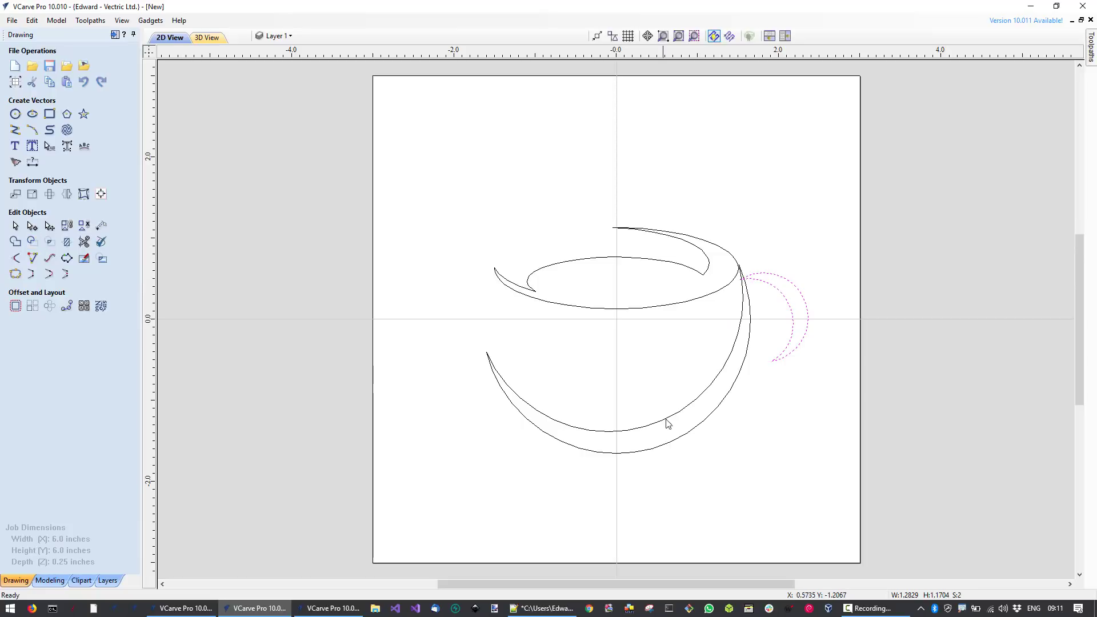
click(792, 345)
drag(788, 341, 788, 323)
- Draw a saucer ellipse 4.2 inches wide and 1.8 inches high, centred at about X 0, Y -1.5, across the cup's base
scroll(749, 519, down, 2)
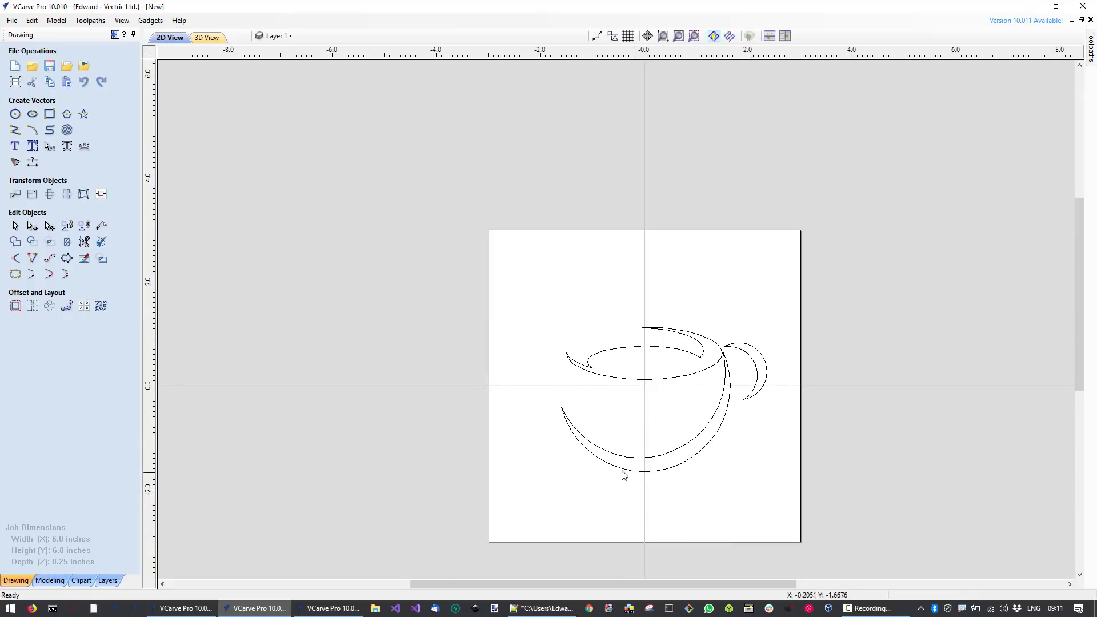
scroll(768, 526, up, 1)
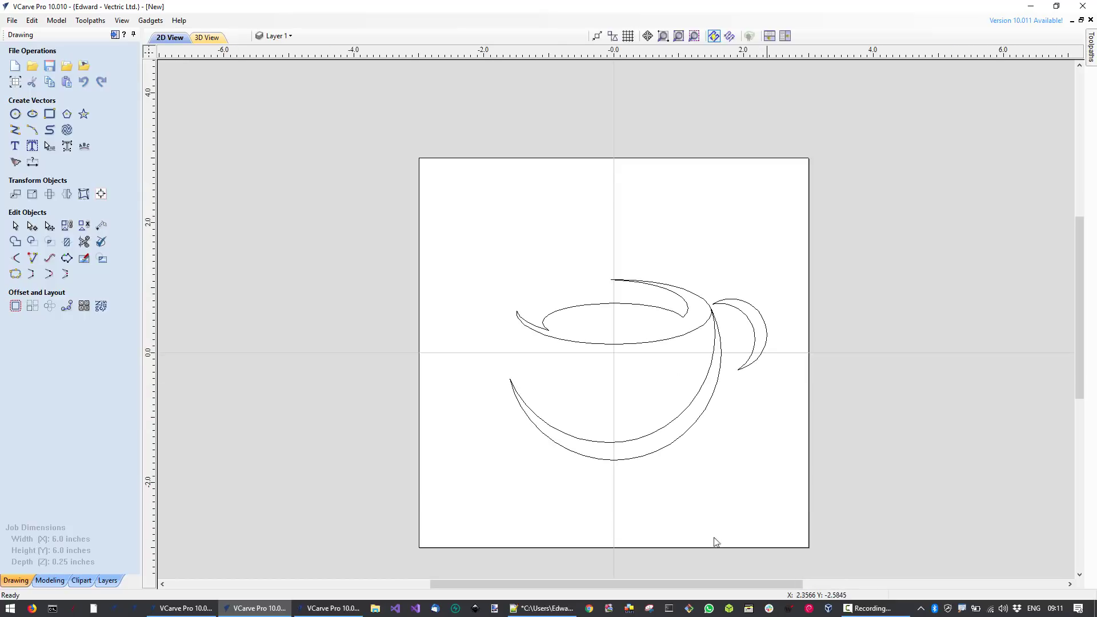
click(32, 114)
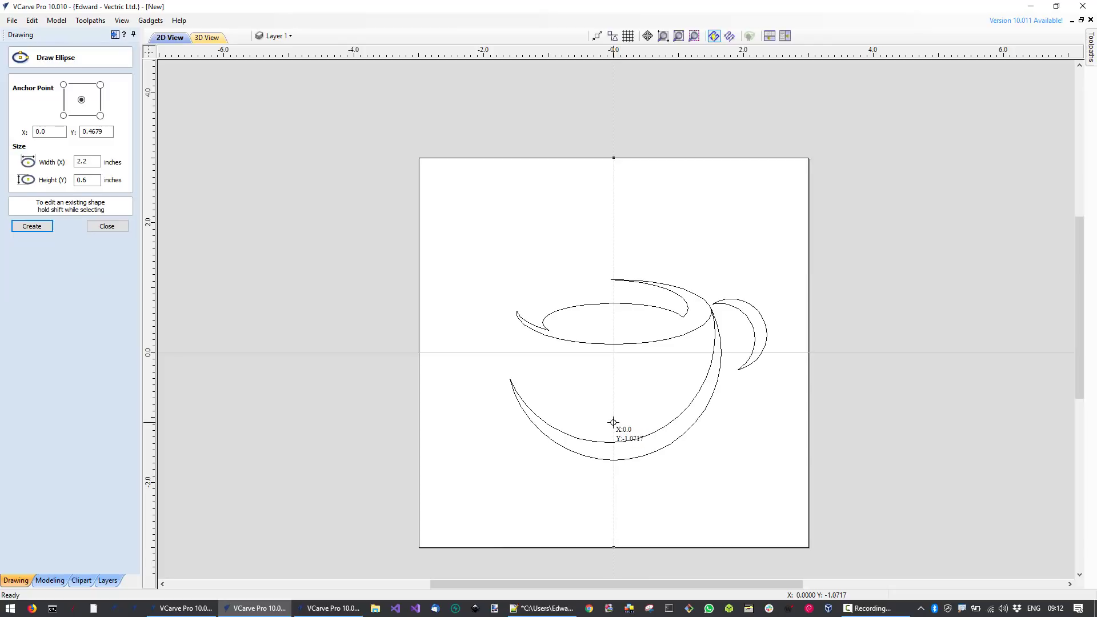
drag(614, 423, 748, 490)
key(Escape)
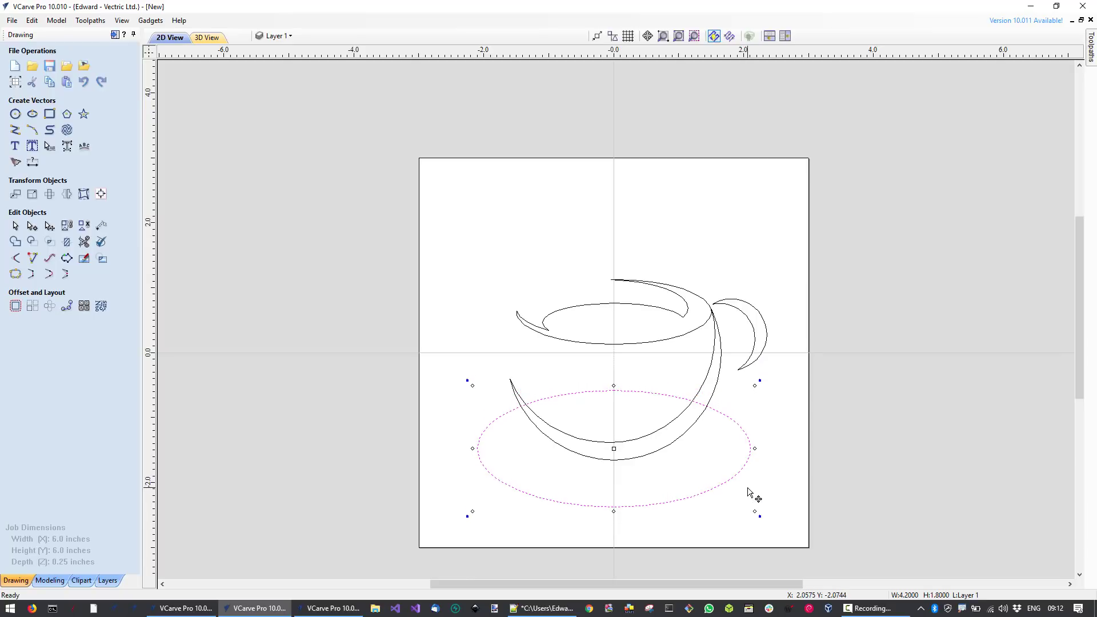
click(747, 497)
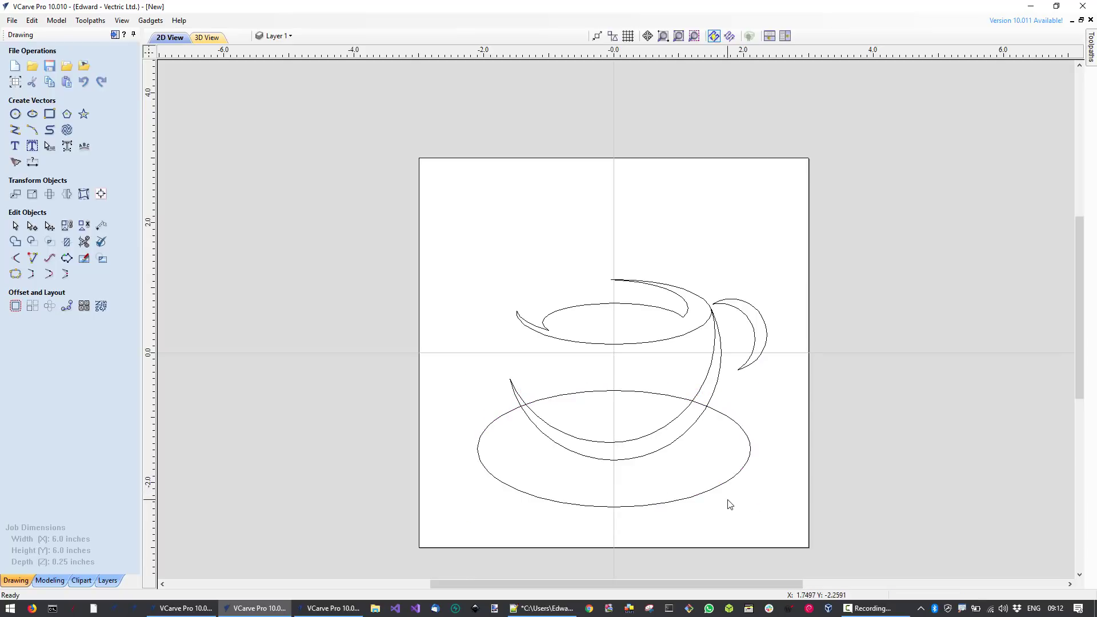
- Copy the saucer ellipse slightly up and to the right, and subtract the copy from the original to form a saucer crescent
click(715, 491)
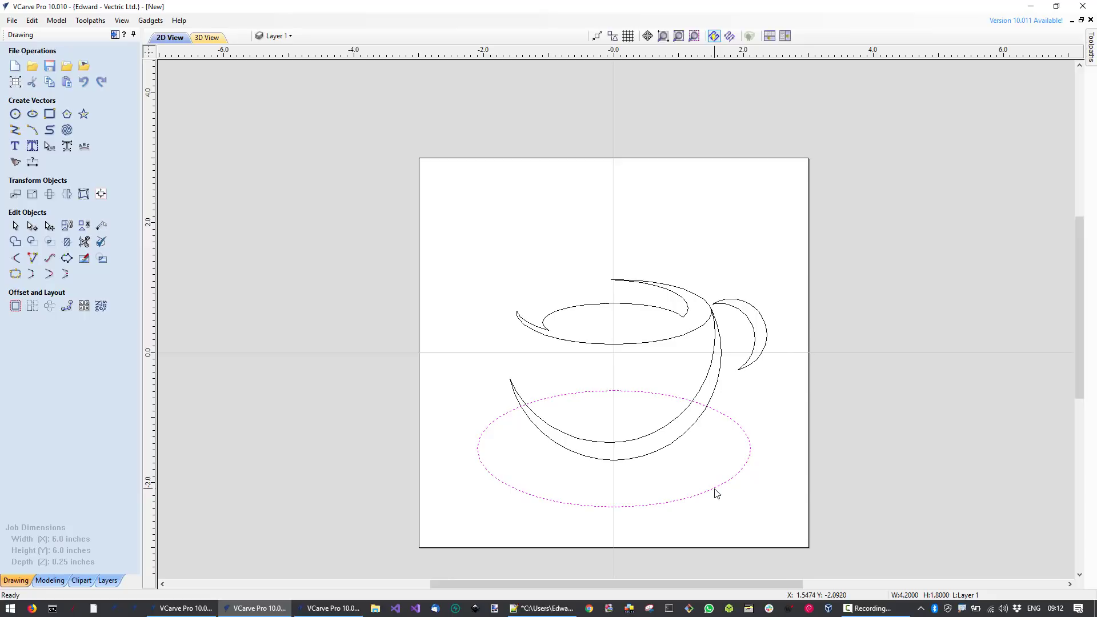
drag(714, 489, 728, 479)
click(540, 502)
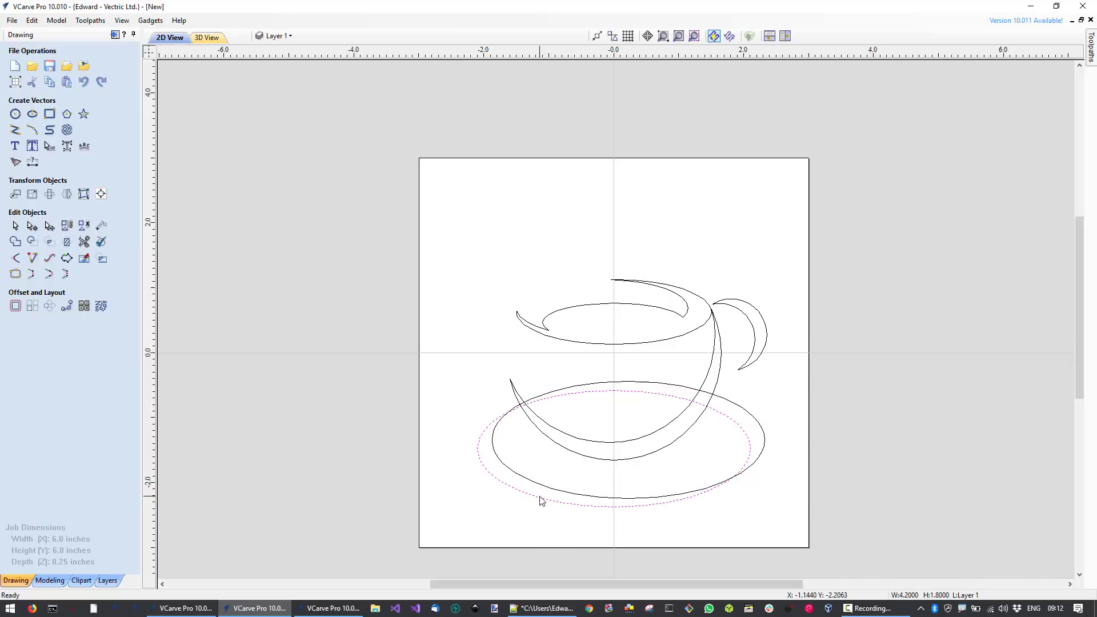
shift+click(540, 487)
click(31, 243)
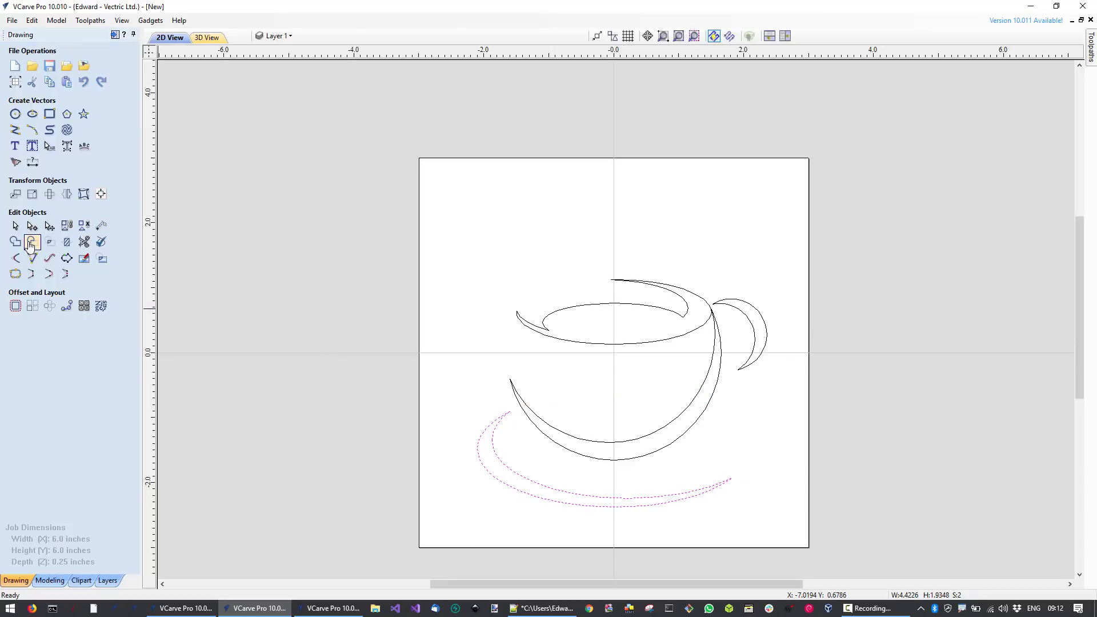
click(492, 521)
- Draw a vertical line about 1.3 inches long on the centre line, ending just above the cup's rim
scroll(601, 514, down, 1)
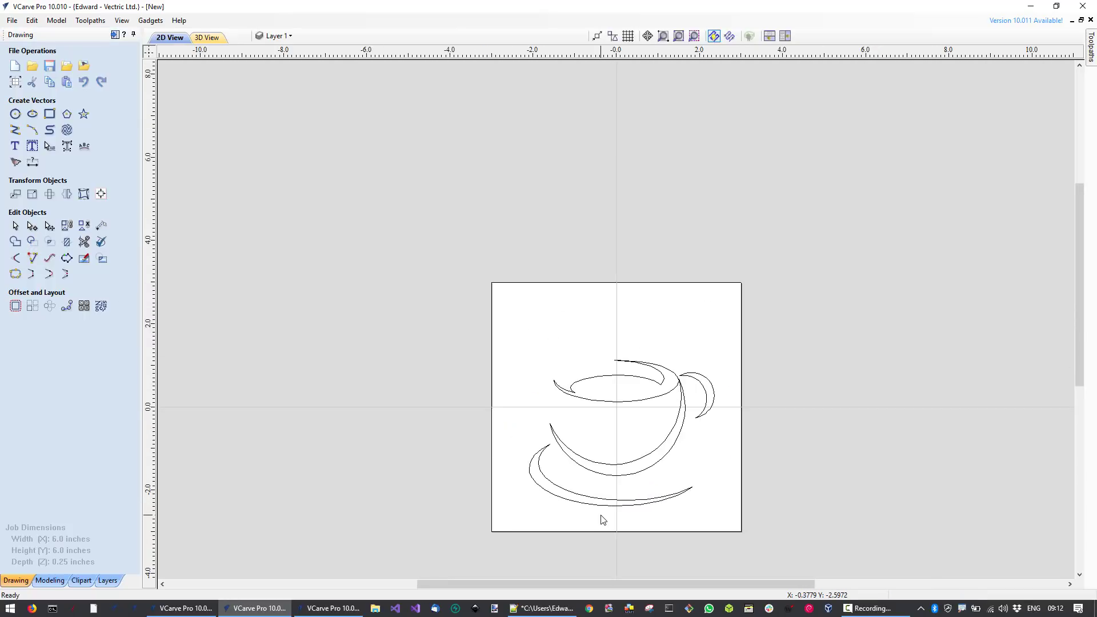
scroll(601, 515, up, 1)
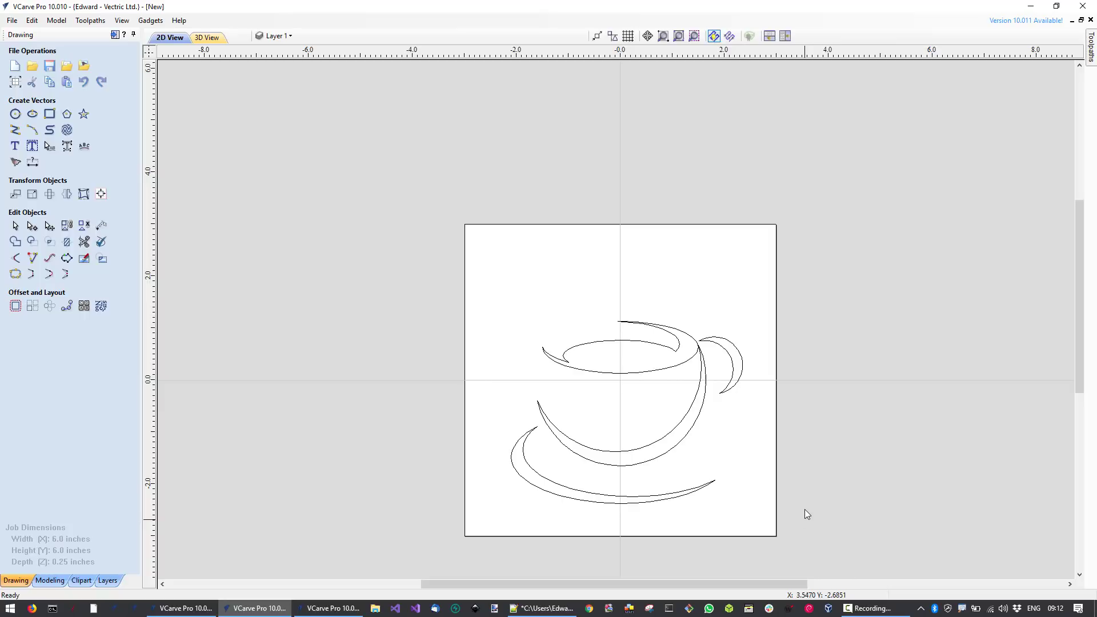
scroll(811, 494, up, 1)
scroll(296, 191, up, 1)
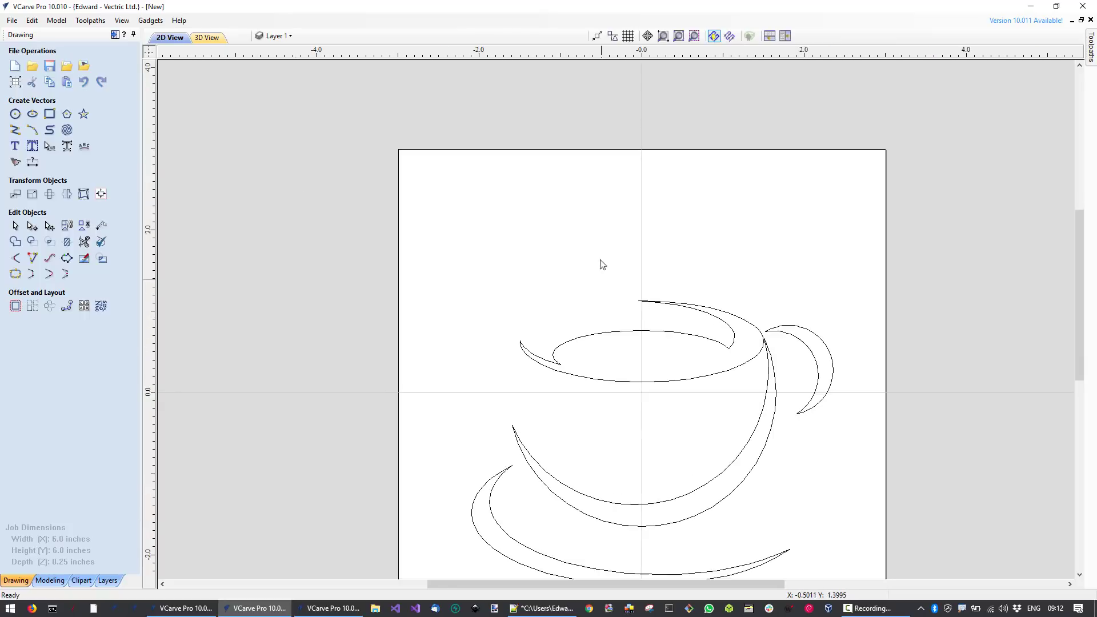
mouse_move(683, 421)
middle_down()
mouse_move(545, 309)
mouse_move(557, 320)
middle_up()
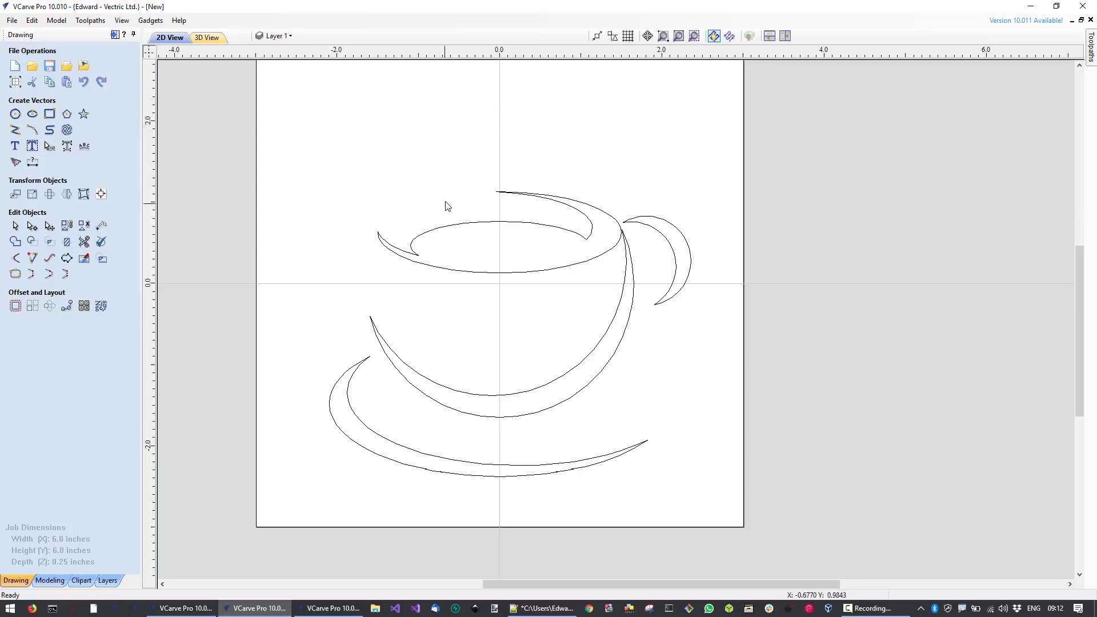
click(15, 130)
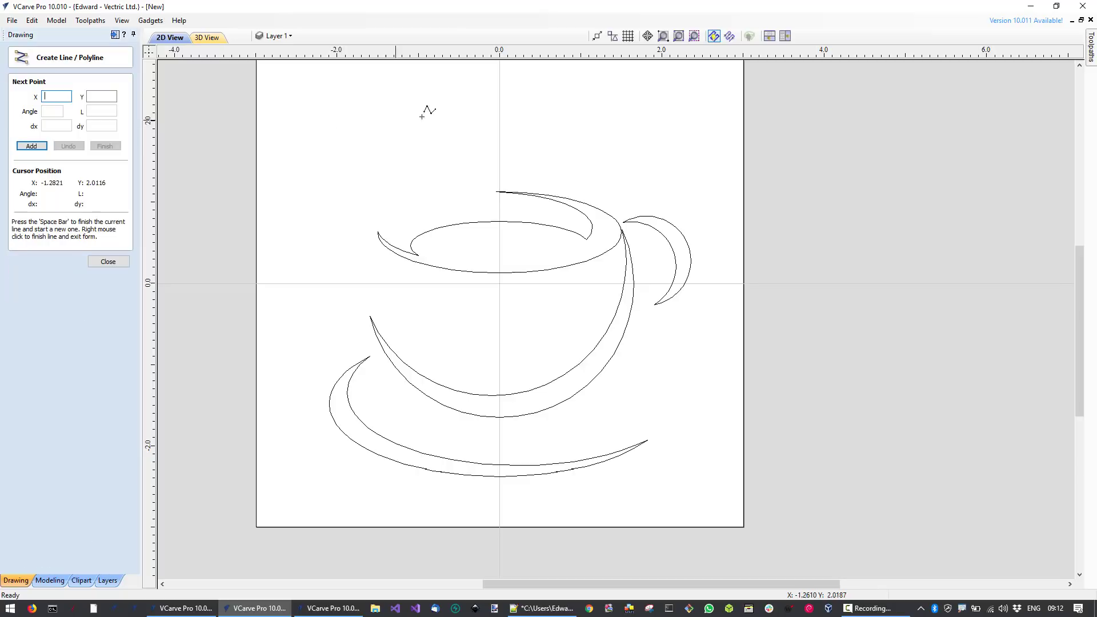
click(500, 76)
click(499, 182)
right_click(501, 183)
- Open the vertical line for node editing and convert its span to a Bezier curve
scroll(547, 171, up, 4)
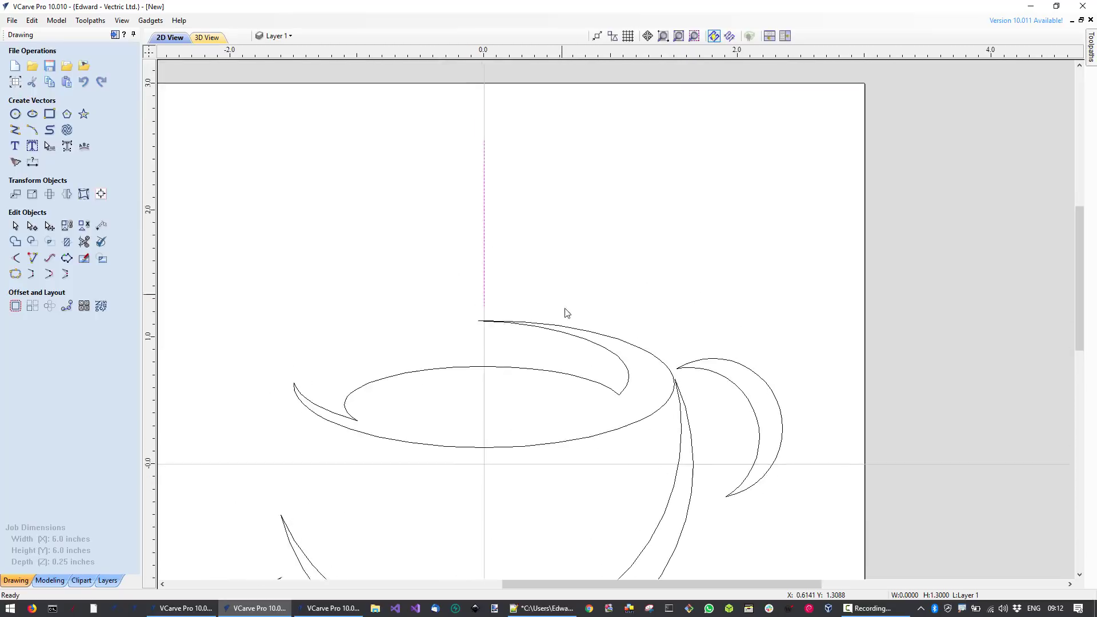
scroll(572, 311, up, 2)
scroll(505, 271, down, 2)
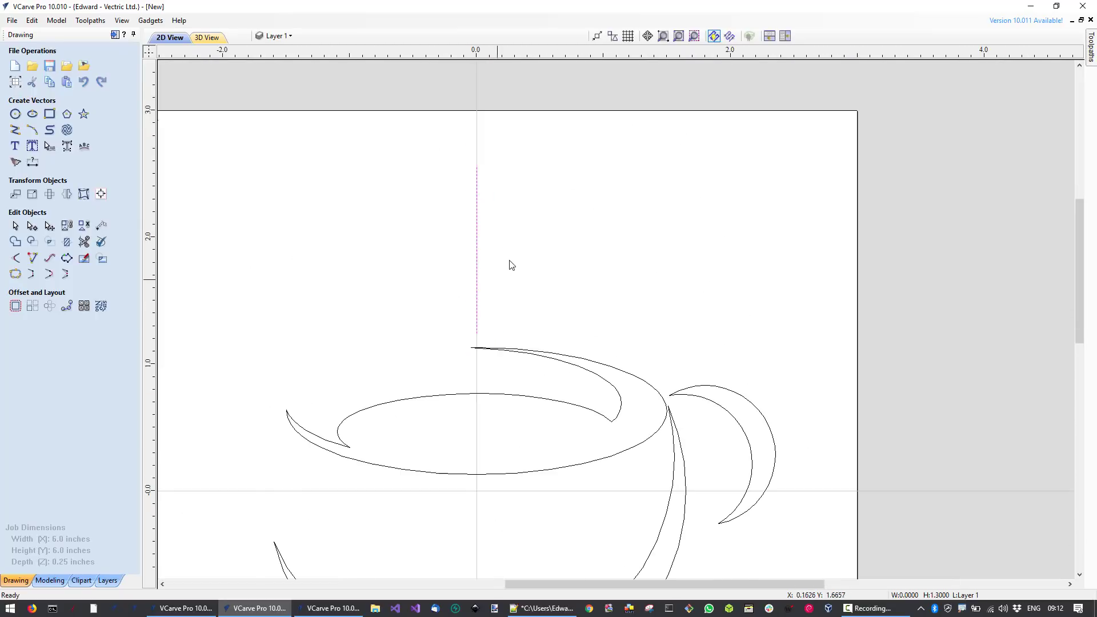
double_click(477, 275)
right_click(478, 225)
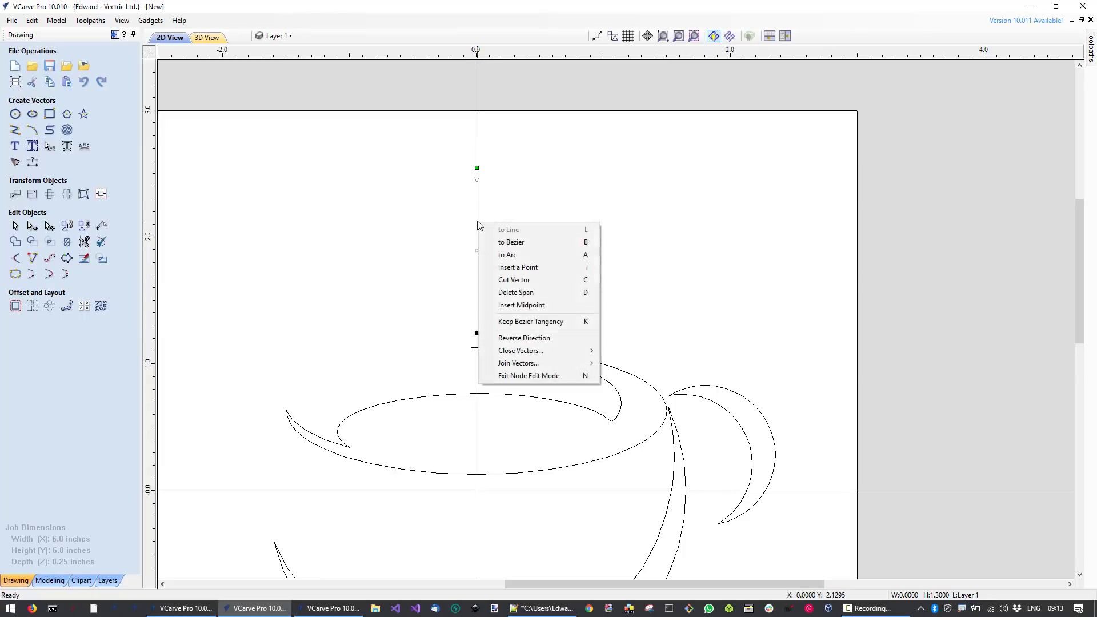
click(583, 242)
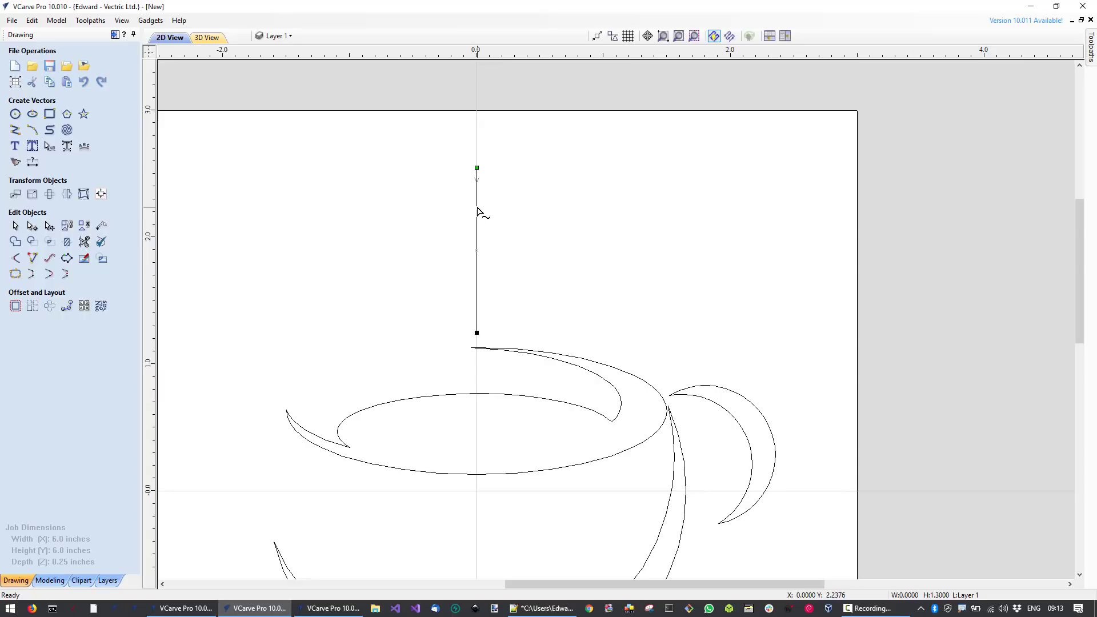
key(b)
- Bend the Bezier into an S-shaped steam curve about 0.24 inches wide, bowing left in its upper half and right in its lower half
mouse_move(478, 217)
mouse_down()
mouse_move(464, 208)
mouse_move(477, 215)
mouse_move(465, 233)
mouse_up()
drag(472, 303, 489, 294)
drag(479, 214, 459, 217)
drag(482, 299, 490, 282)
drag(469, 217, 458, 215)
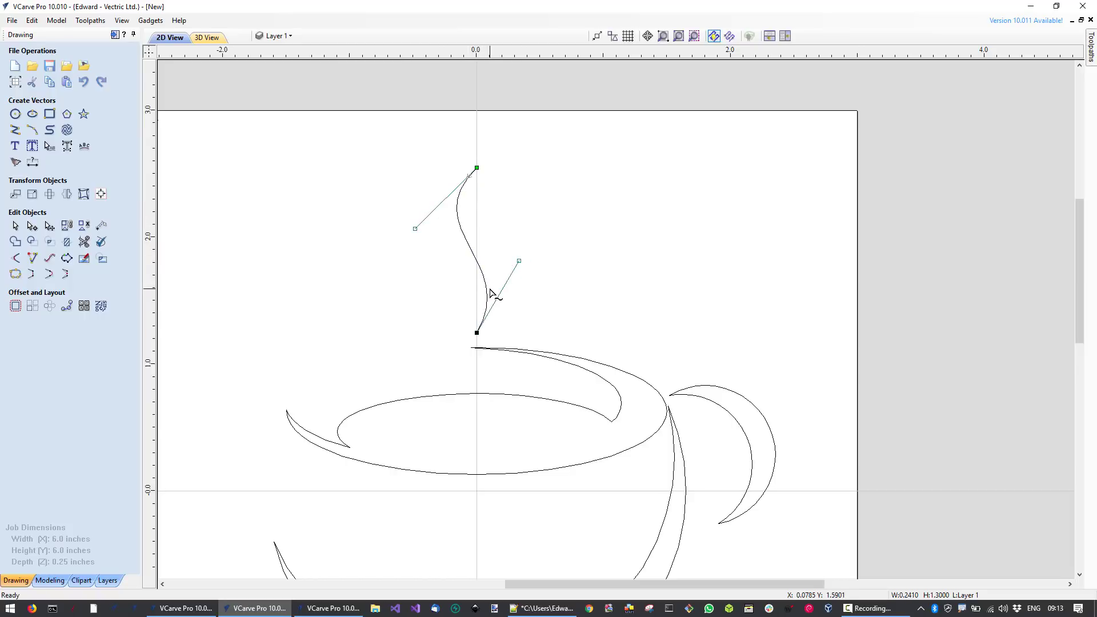
- Deepen both bows of the S-shaped steam curve until it is about 0.29 inches wide
drag(487, 293, 505, 275)
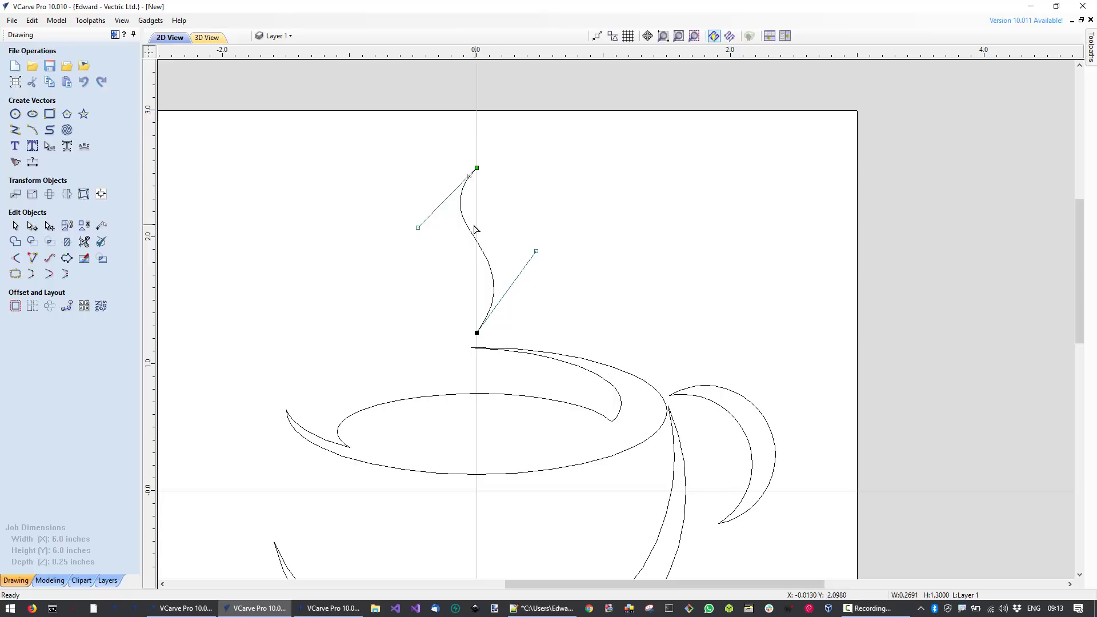
drag(469, 228, 458, 230)
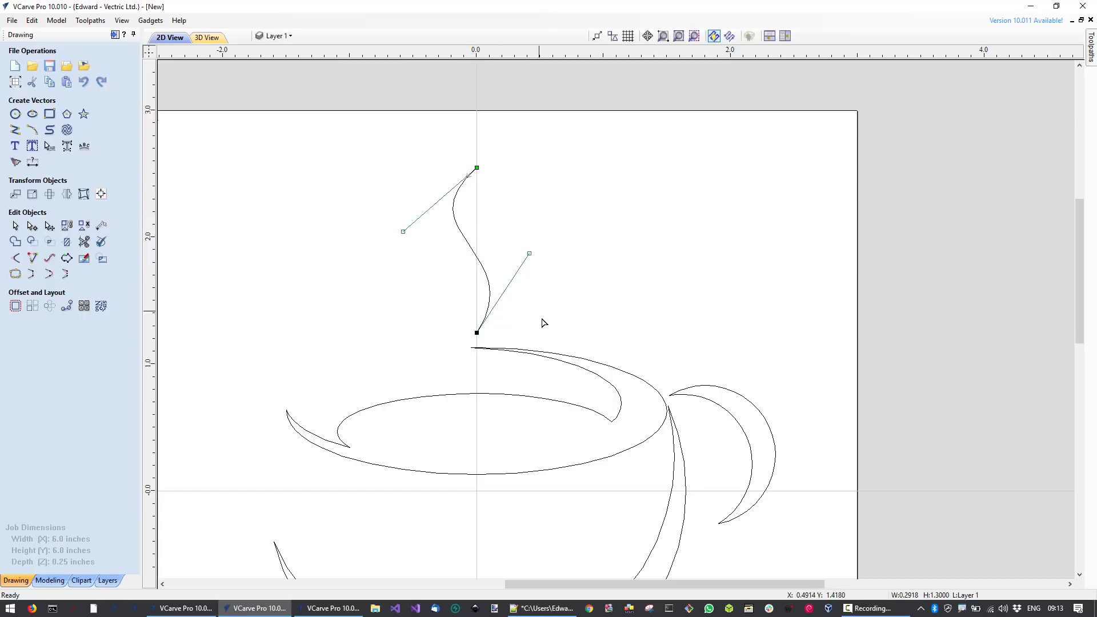
click(529, 329)
- Duplicate the steam curve in place and bend the copy to the right, so the pair spans about 0.54 inches with shared end points
click(489, 288)
click(489, 286)
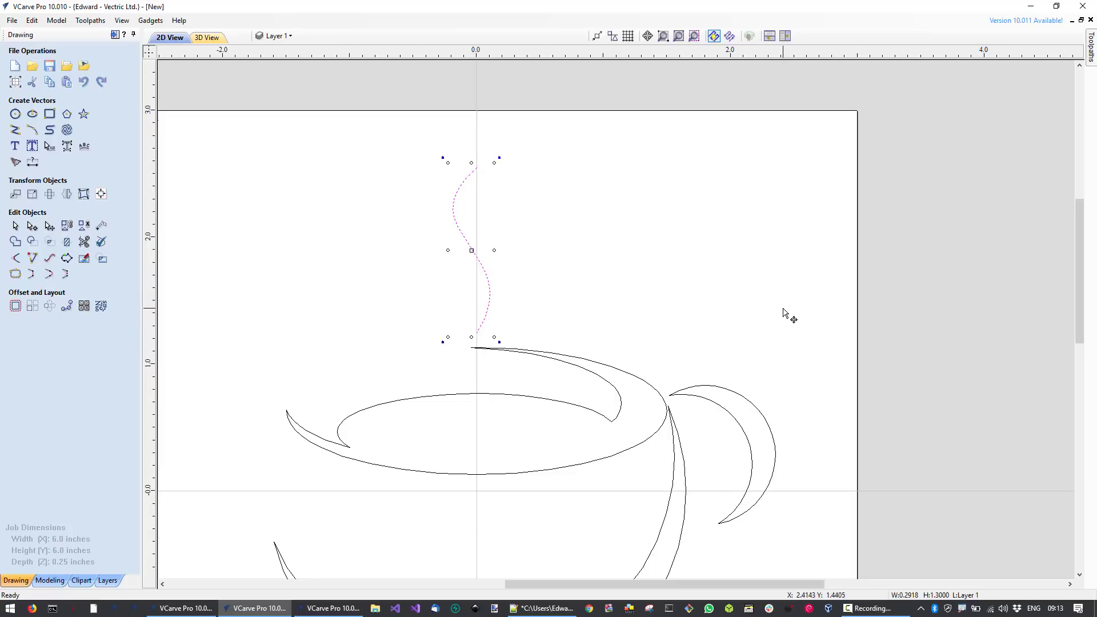
key(ctrl+v)
key(n)
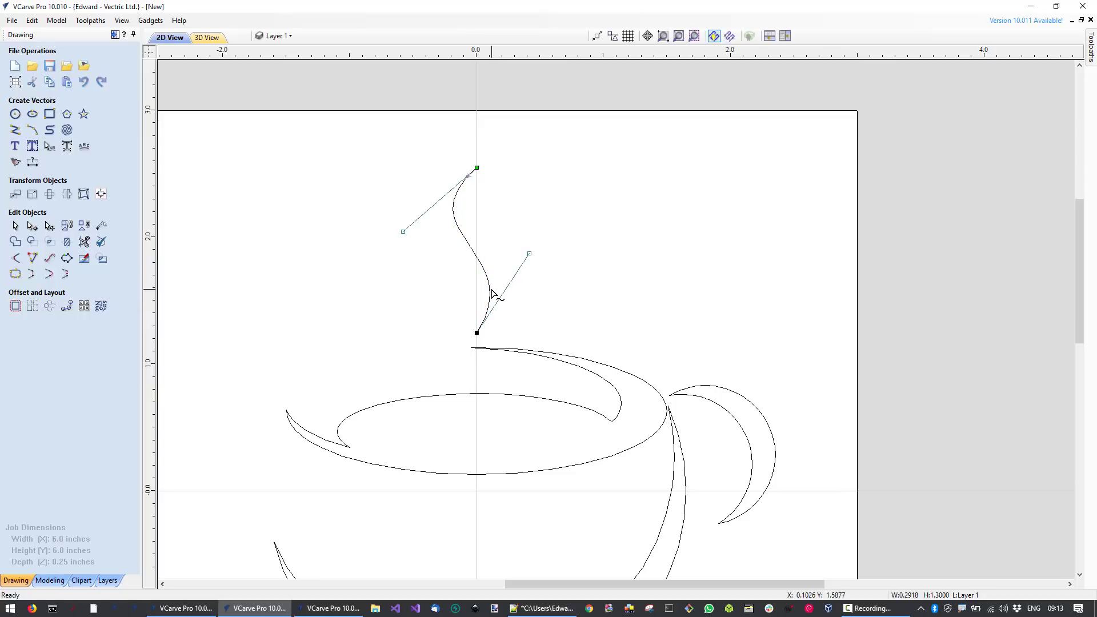
drag(492, 292, 516, 287)
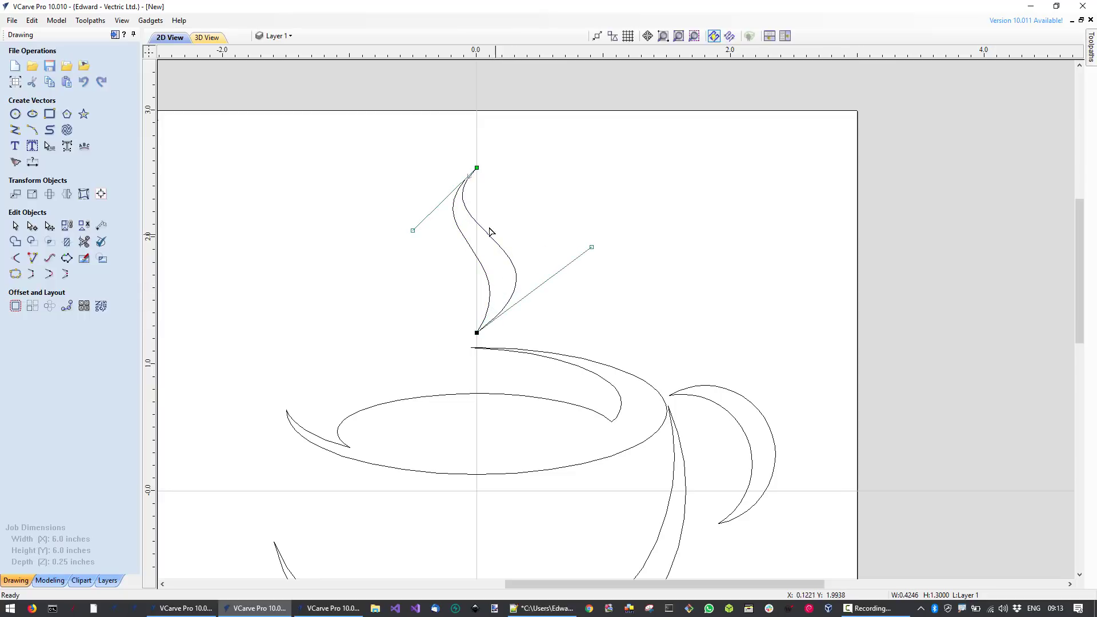
drag(484, 216, 520, 276)
click(532, 323)
- Select both steam curves and join them into one closed vector
drag(531, 326, 483, 299)
click(505, 284)
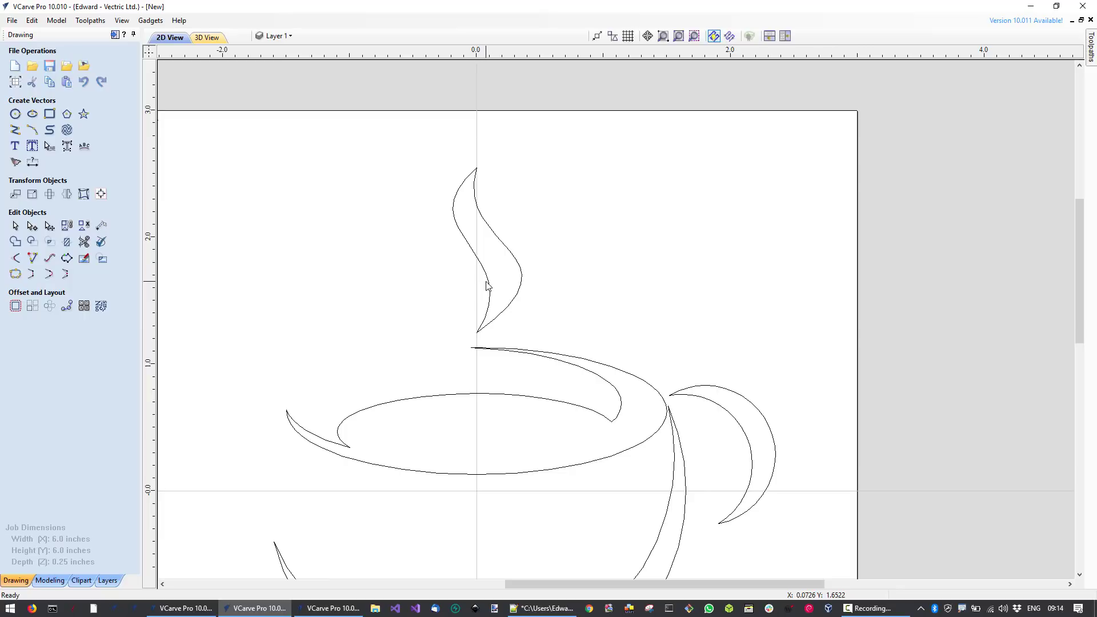
click(510, 257)
click(493, 281)
drag(545, 309, 460, 287)
right_click(492, 297)
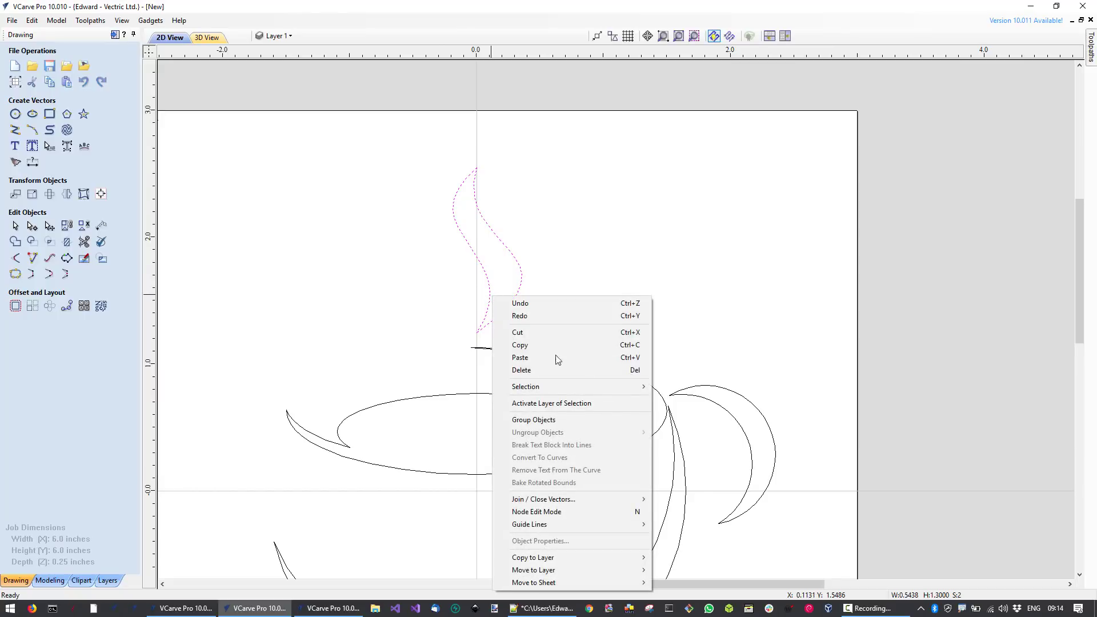
mouse_move(629, 500)
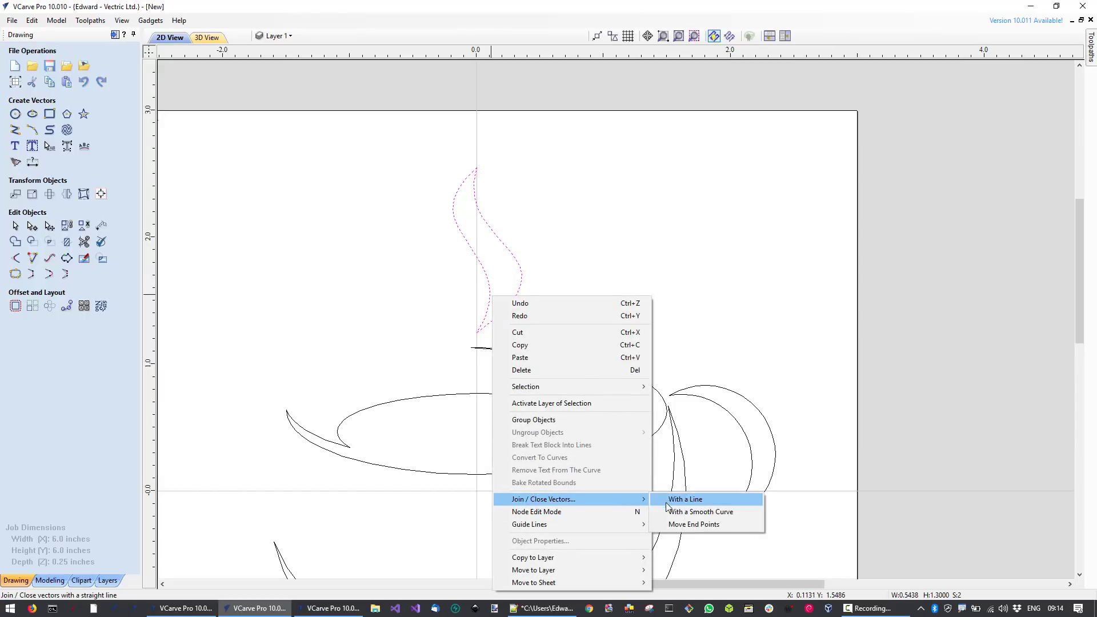
- Close the two selected steam curves into one outline by moving their end points, and nudge the shape slightly left
click(680, 524)
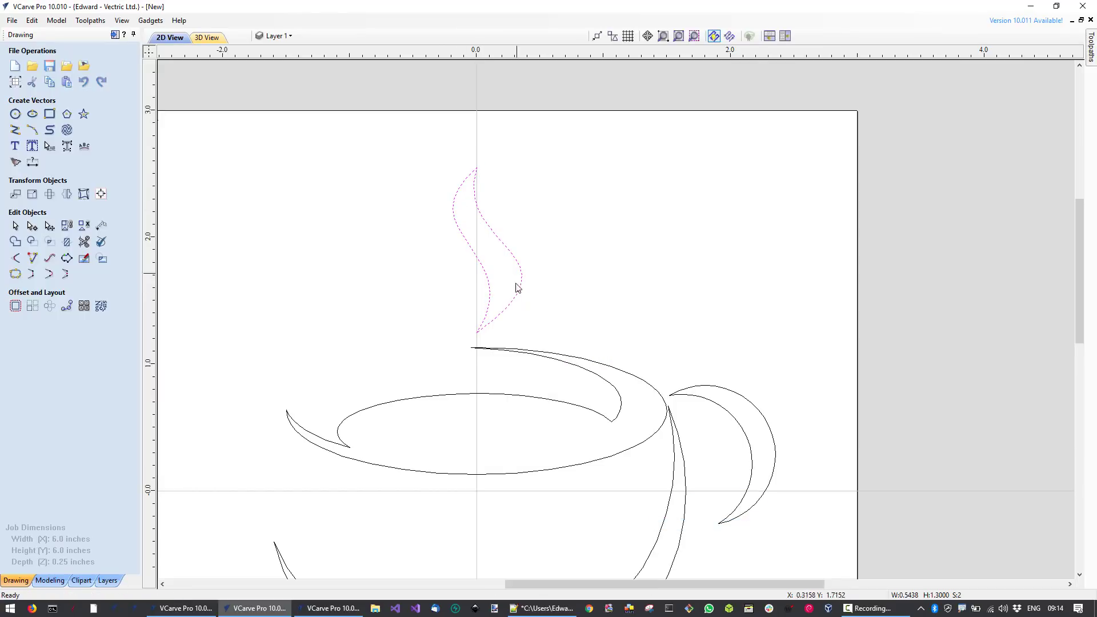
click(511, 302)
key(Left)
key(Left)
key(Left)
key(Left)
click(556, 304)
- Enlarge the steam shape proportionally to about 0.71 × 1.69 inches and position it just above the cup rim
scroll(548, 318, down, 2)
scroll(624, 455, down, 2)
middle_drag(623, 456, 569, 348)
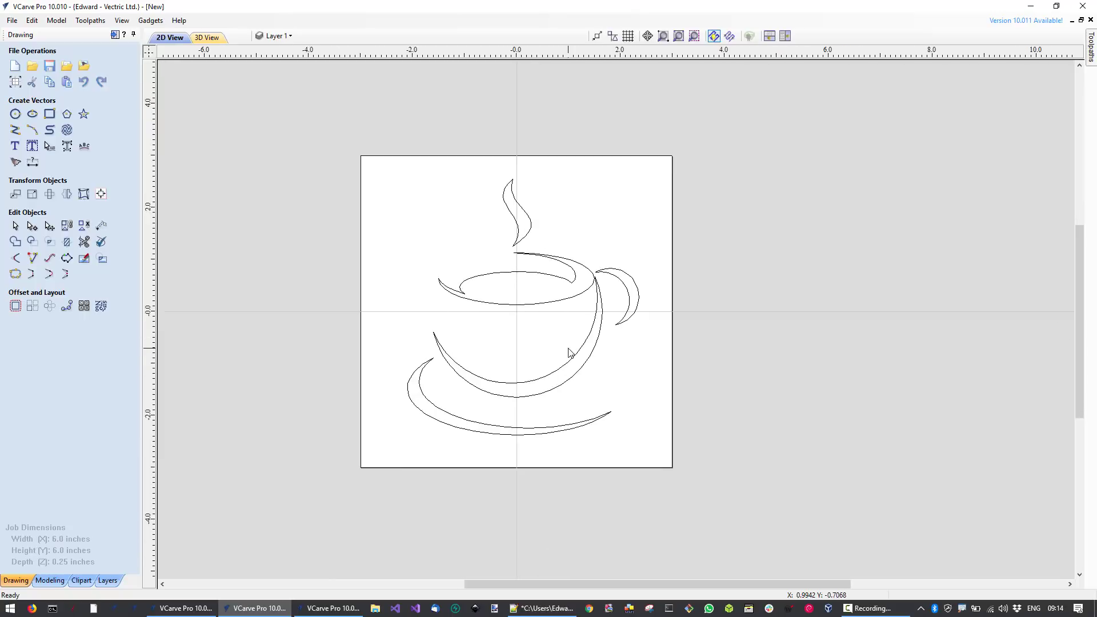
scroll(568, 350, up, 1)
click(495, 139)
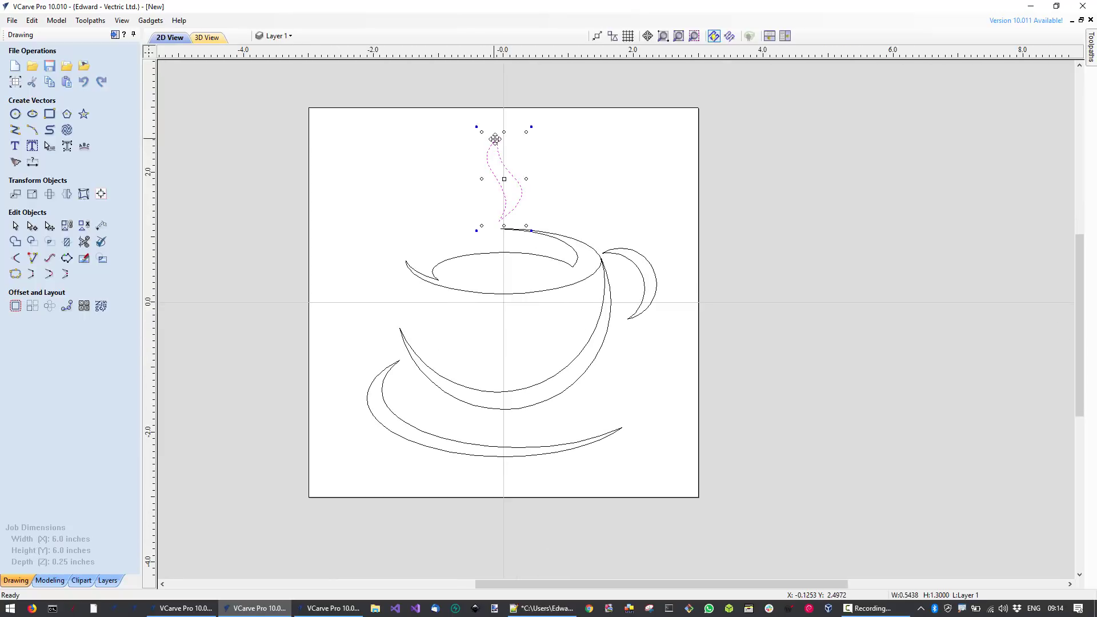
click(497, 146)
click(496, 146)
click(498, 148)
drag(529, 133, 537, 106)
drag(518, 163, 507, 174)
click(590, 211)
click(520, 204)
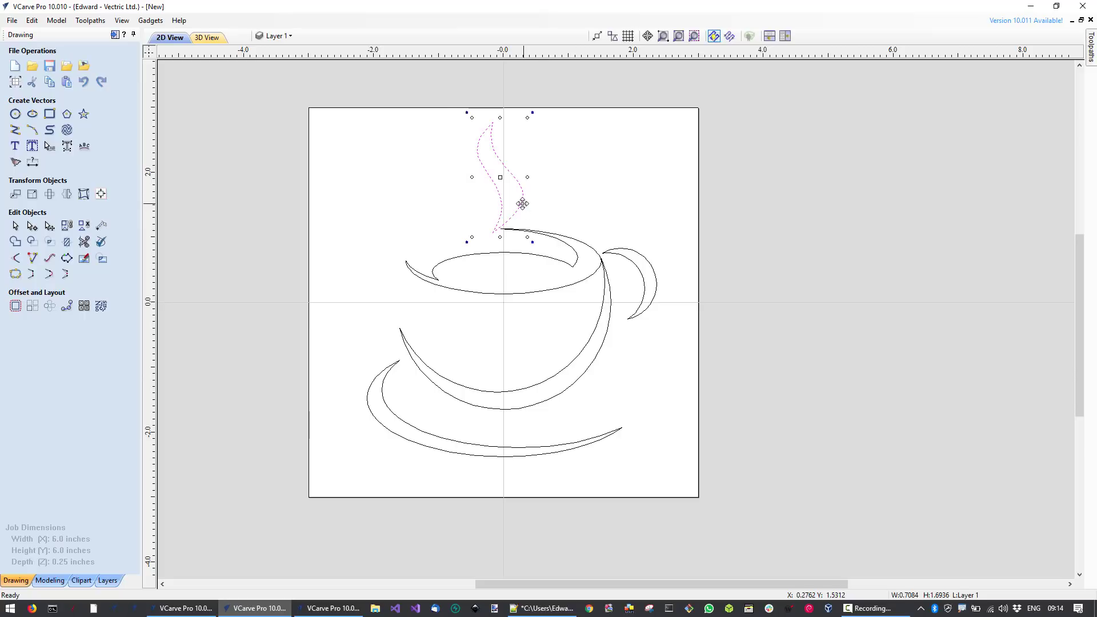
- Shift the steam shape slightly left and place one copy of it on each side of the original
click(543, 213)
click(508, 220)
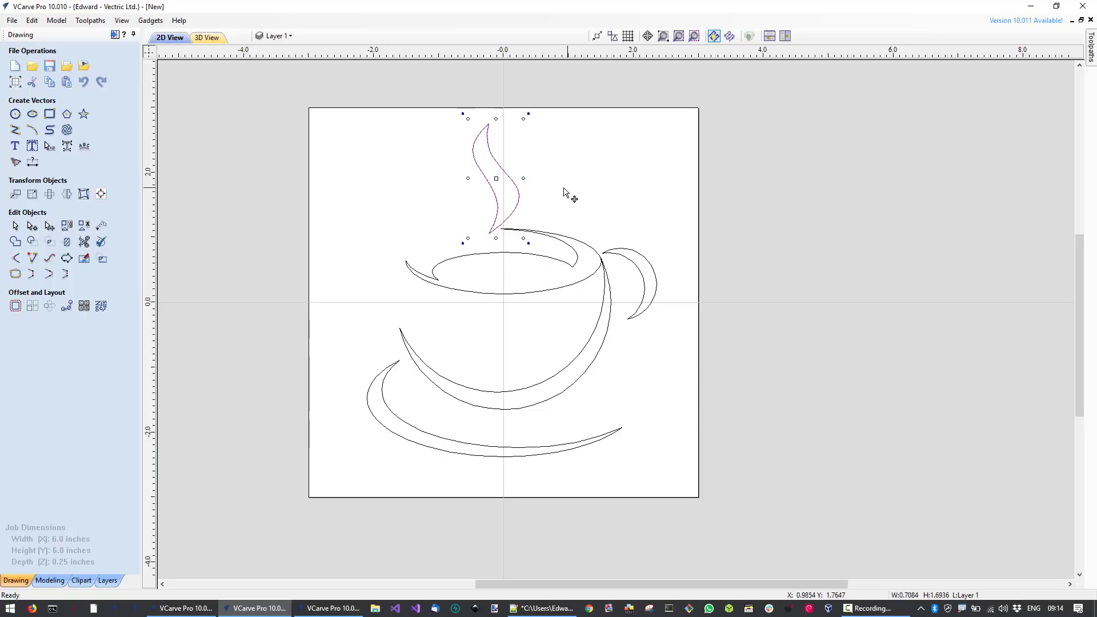
drag(517, 193, 556, 189)
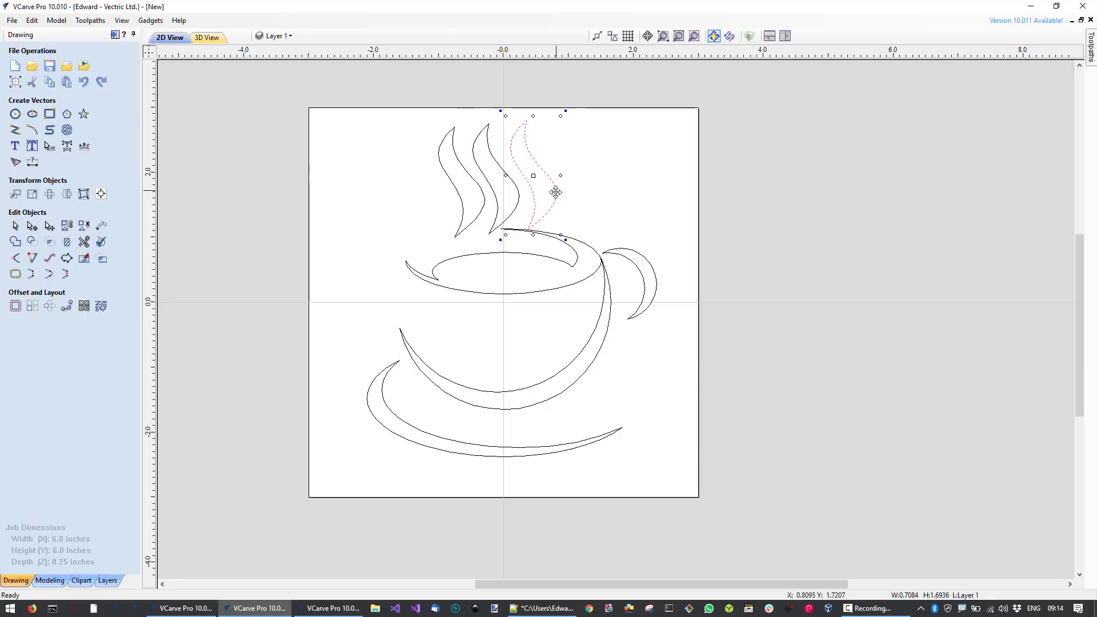
- Scale down the two outer steam shapes, making the left one the smallest, and reposition them beside the middle one
click(456, 130)
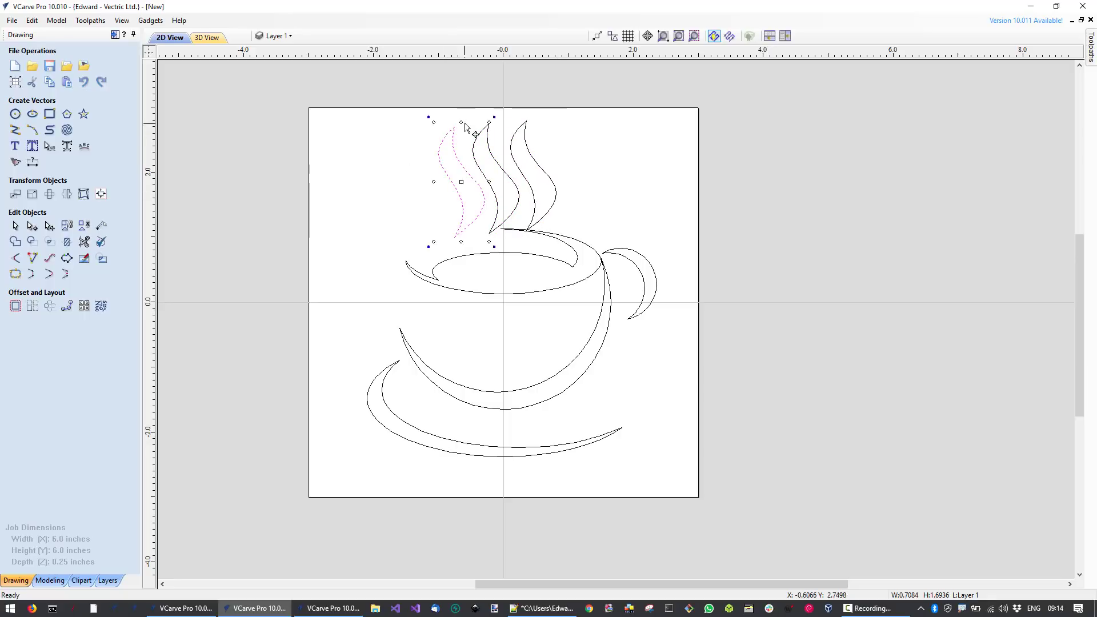
drag(485, 128, 474, 153)
drag(469, 191, 478, 192)
click(532, 198)
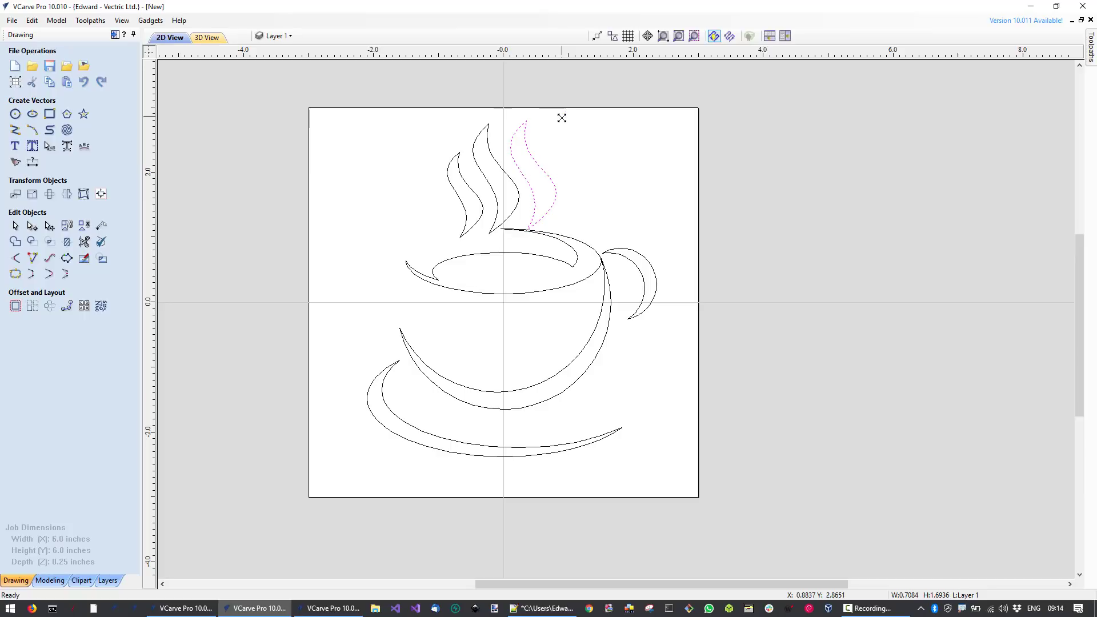
drag(555, 137, 543, 176)
click(594, 195)
- Nudge all three steam shapes together slightly up and to the right above the cup
drag(607, 208, 384, 179)
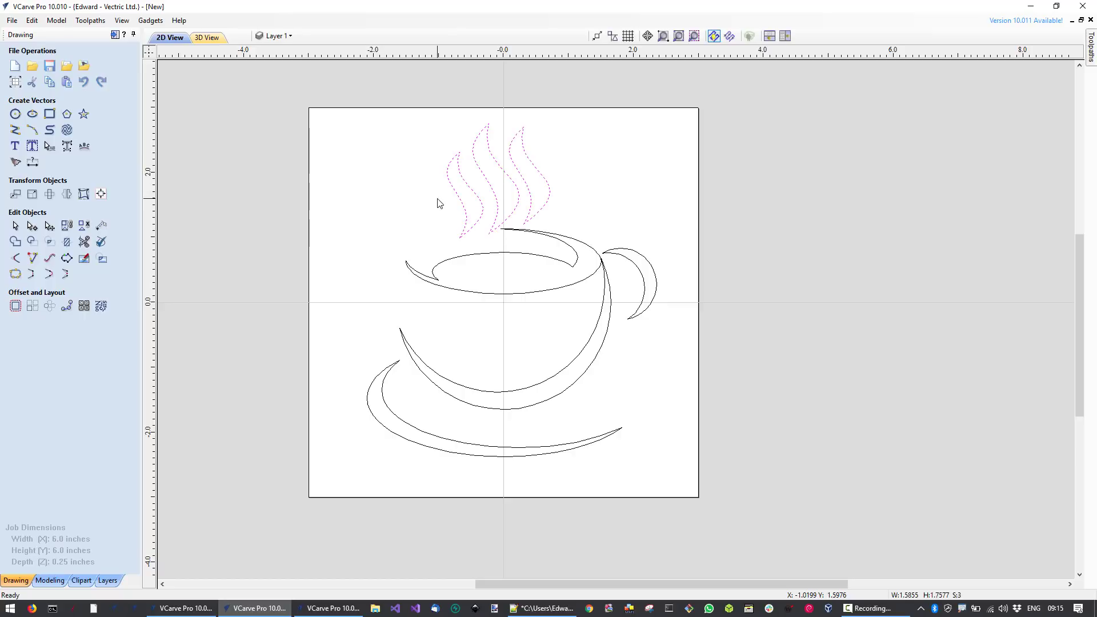
key(Up)
key(Up)
key(Right)
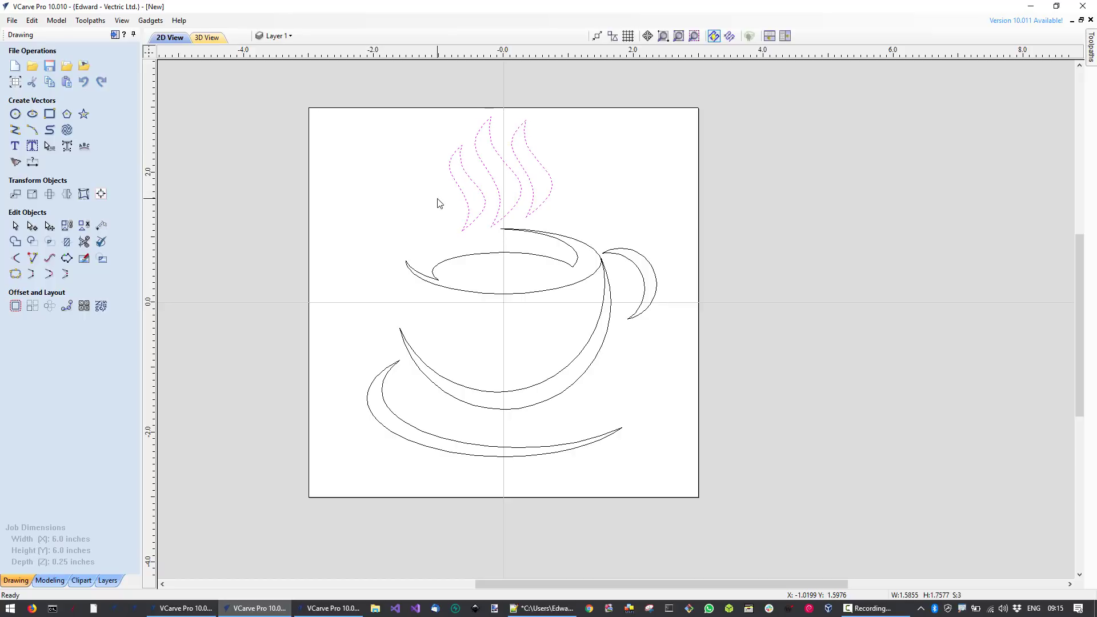
click(791, 505)
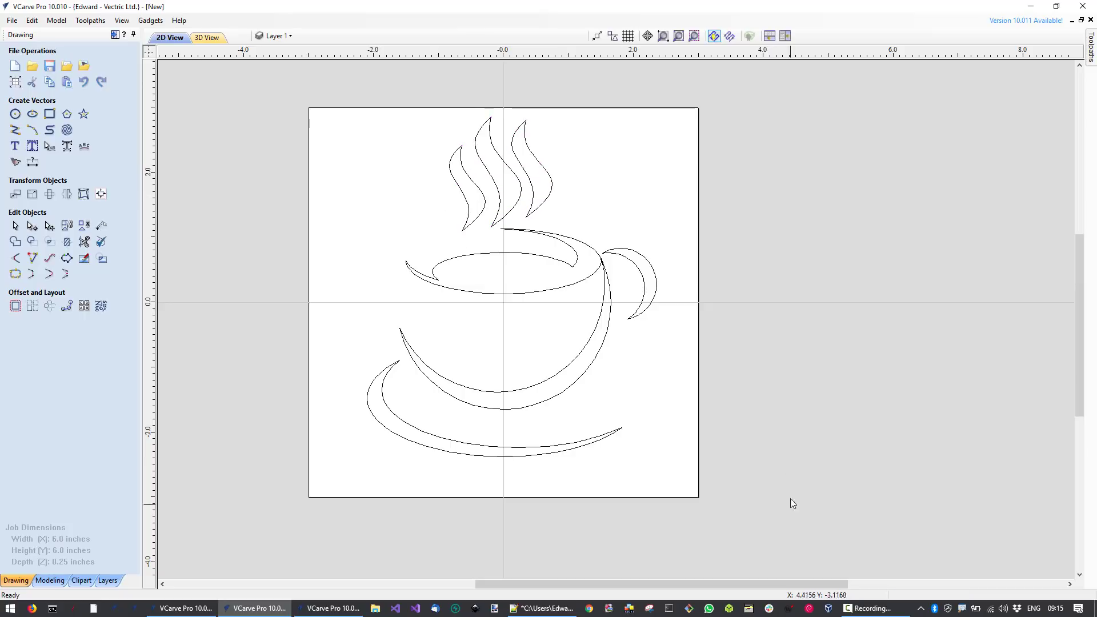
- Save the finished cup drawing as CoffeeCup in the V-Bit Carvings folder
scroll(804, 453, down, 2)
scroll(905, 447, up, 1)
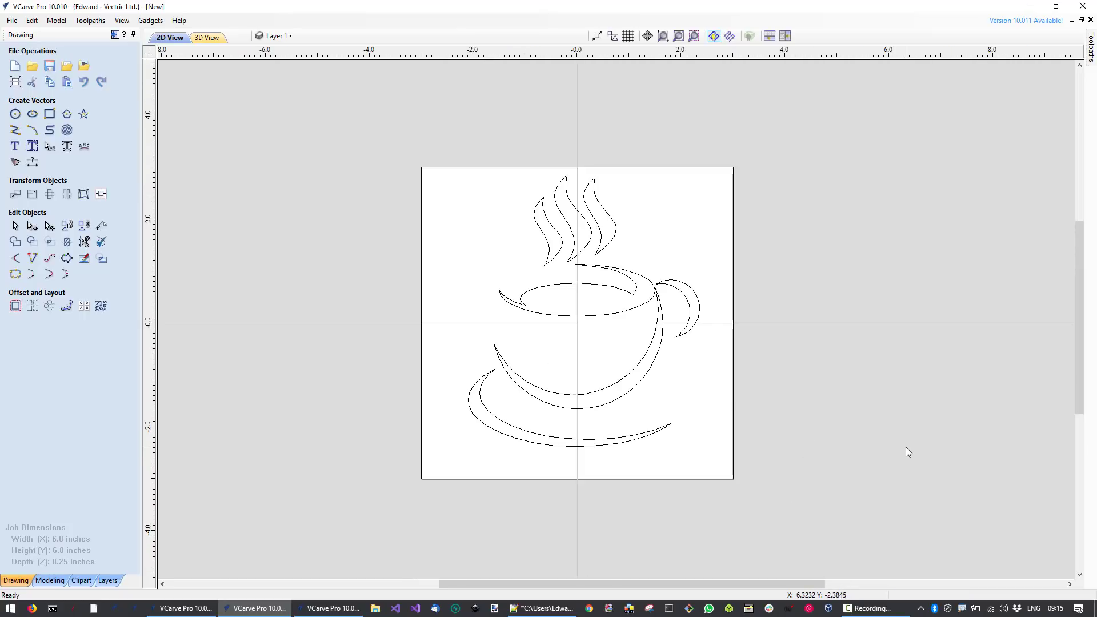
scroll(904, 445, up, 1)
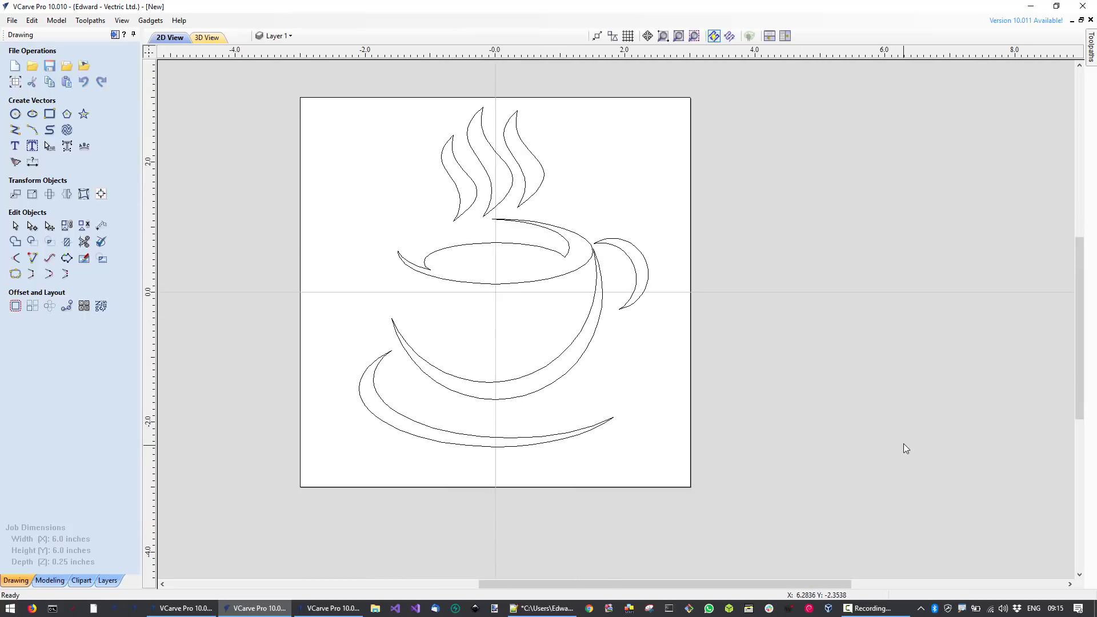
click(20, 25)
click(34, 82)
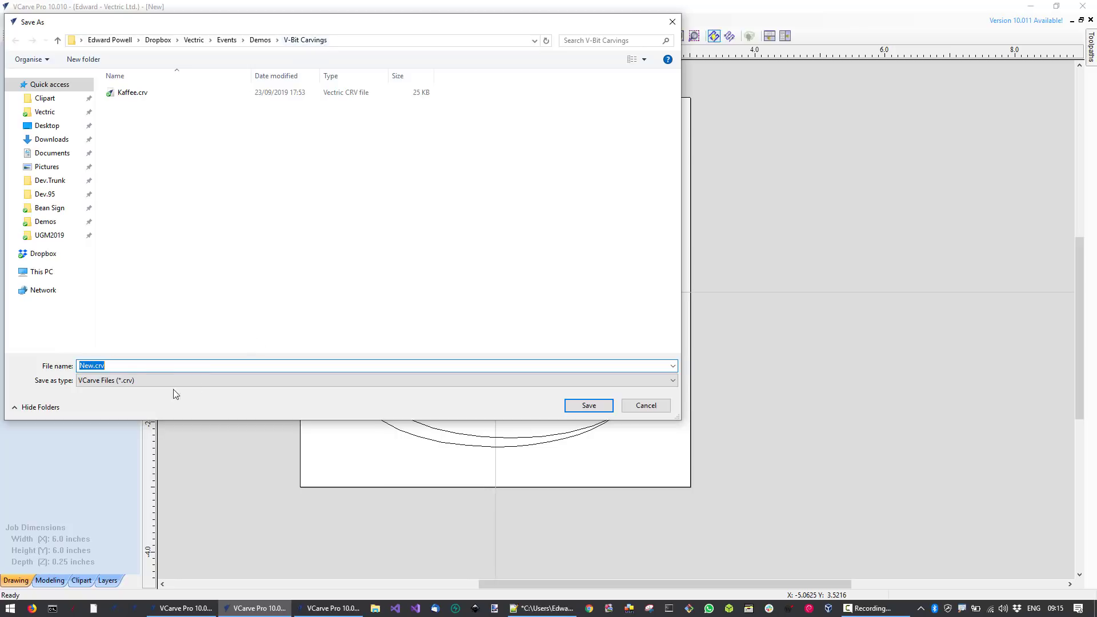
click(97, 366)
text(CoffeeCup)
click(577, 403)
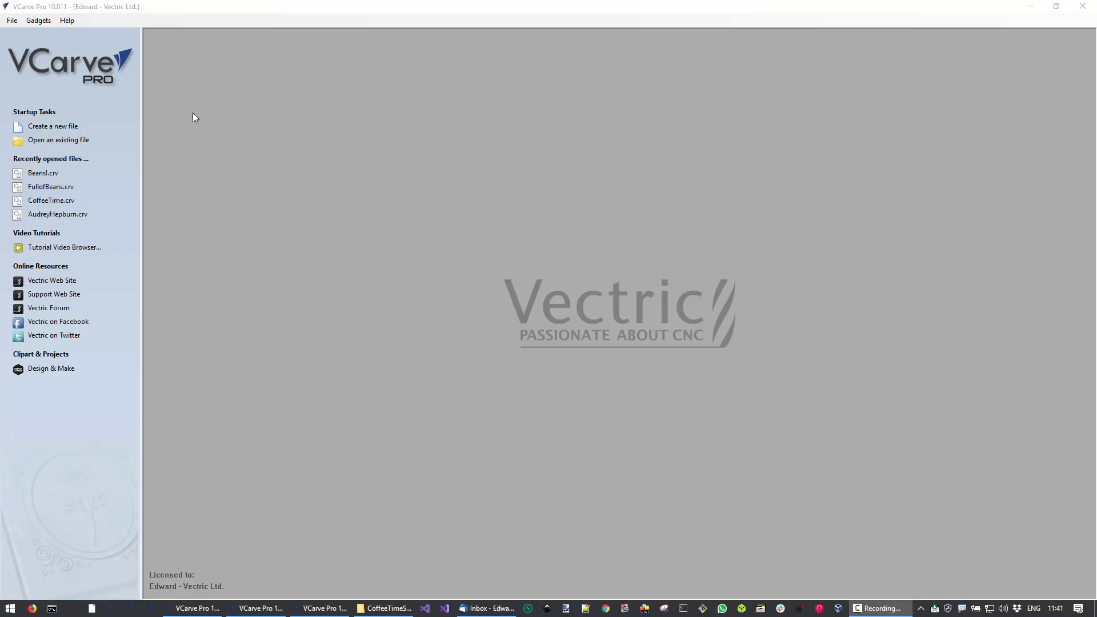
- Create a new single-sided 6 × 6 × 0.25 inch job and draw an ellipse about 5.2 × 3.7 inches centred on the origin
click(52, 133)
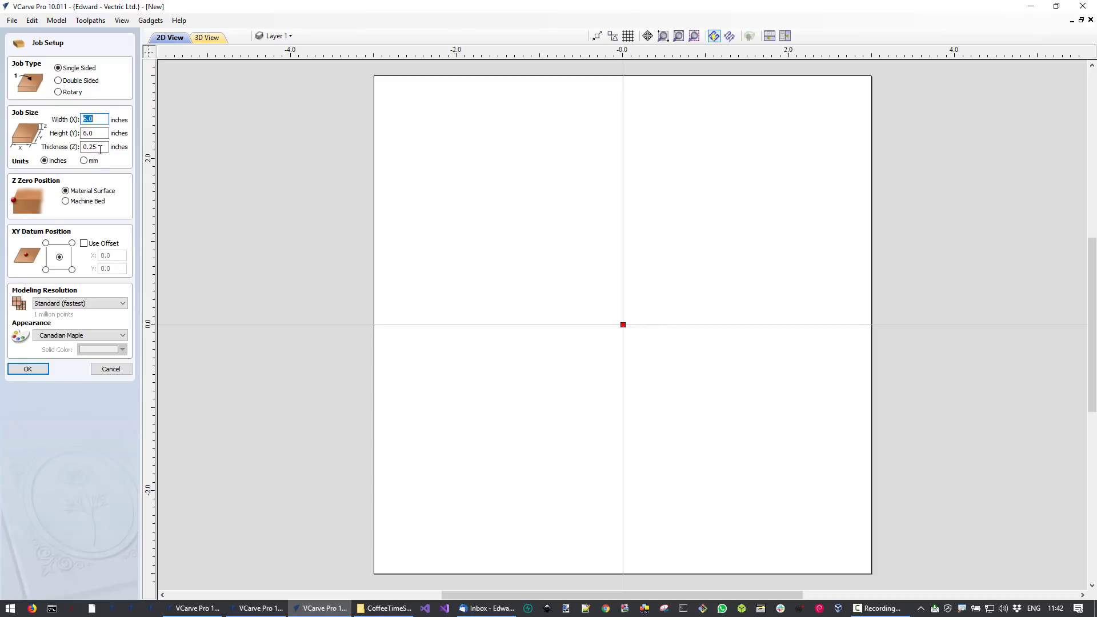
click(29, 368)
click(26, 117)
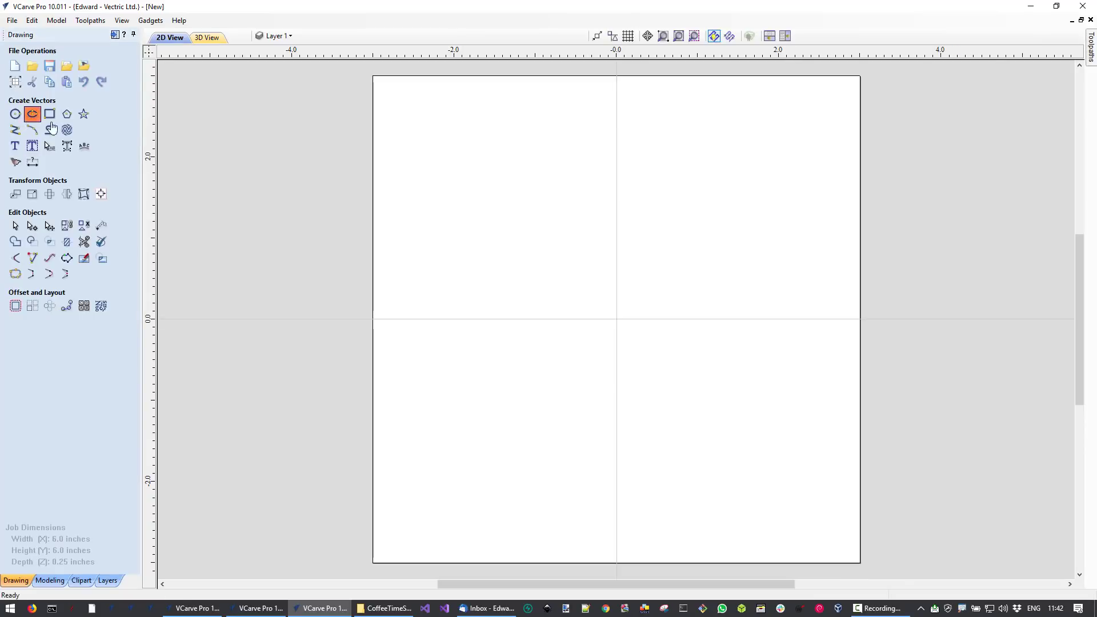
drag(617, 319, 835, 461)
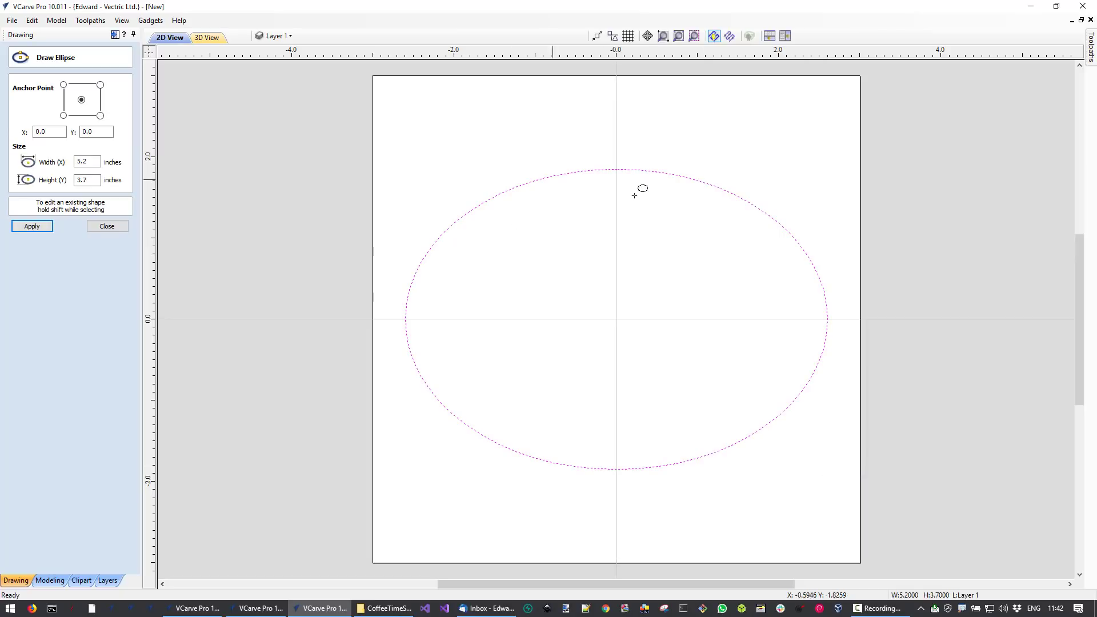
click(98, 226)
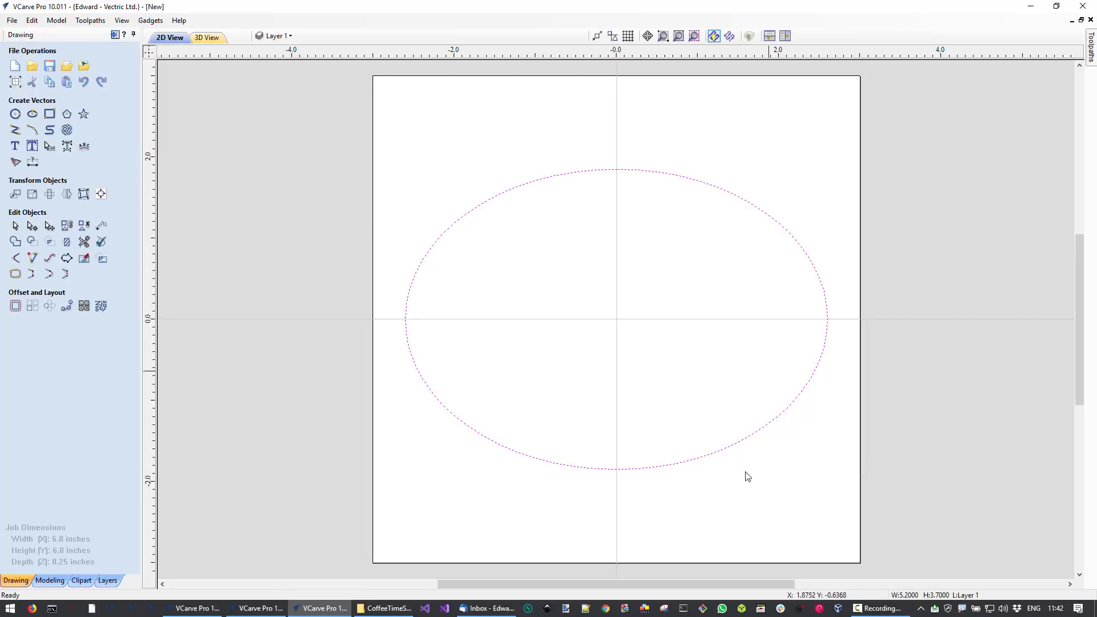
- Raise the ellipse's right node and lower its left node by about 0.25 inches each in node editing
double_click(739, 436)
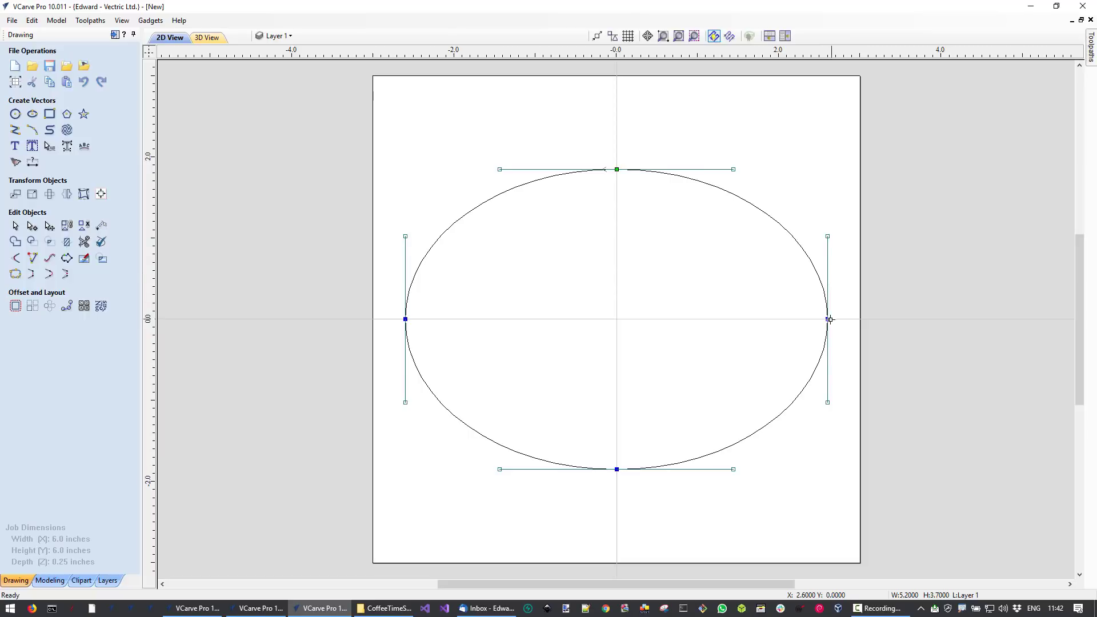
drag(829, 323, 828, 303)
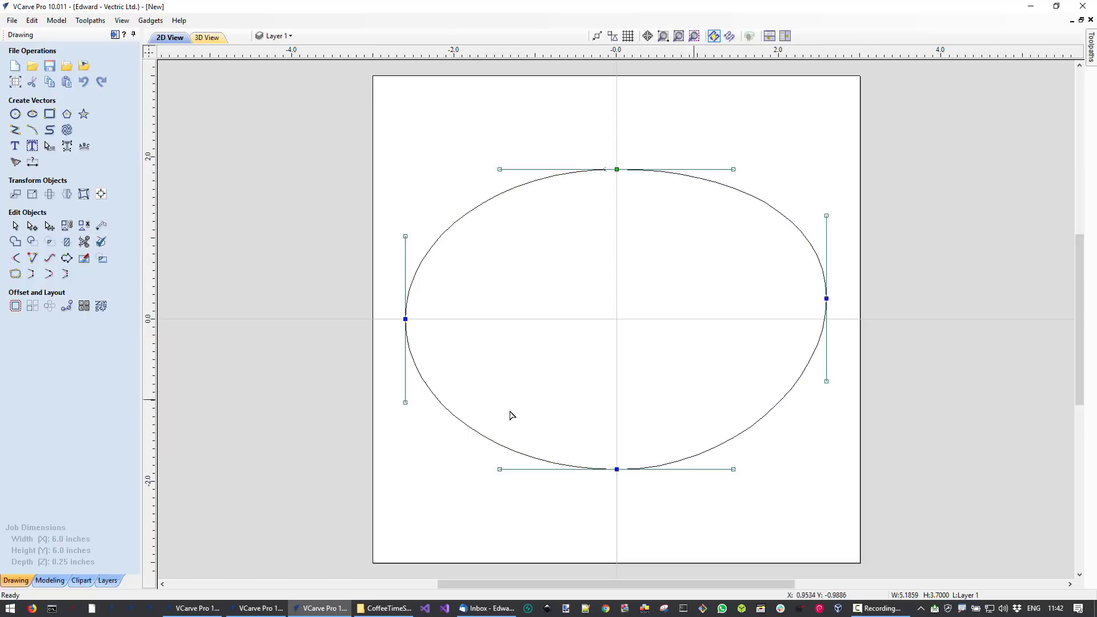
drag(403, 318, 404, 340)
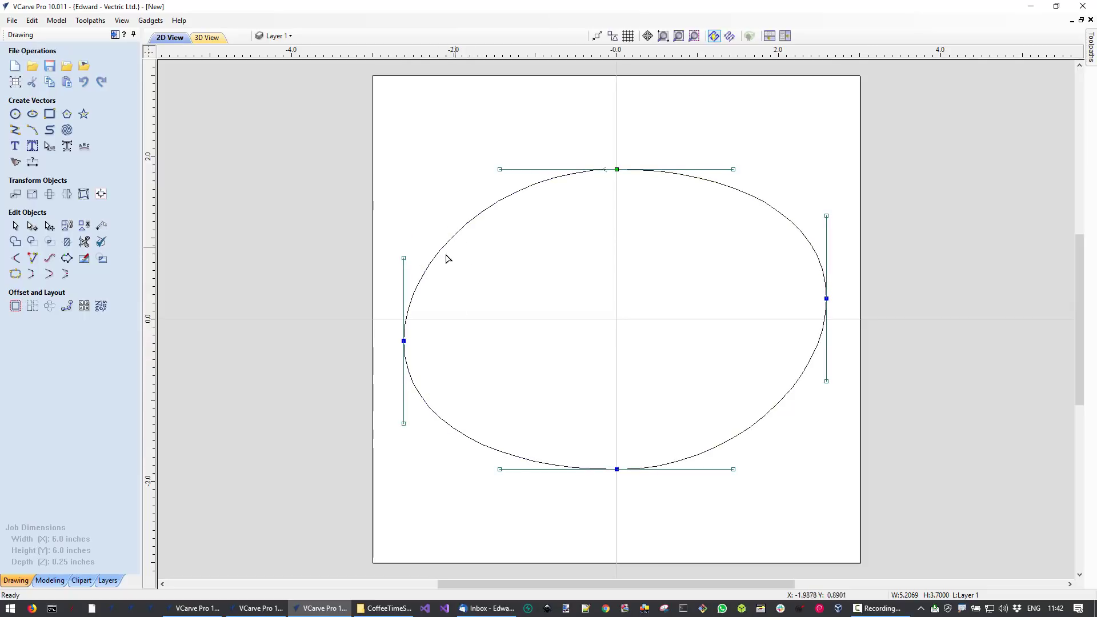
- Bulge the outline's four corner spans outward, then fine-tune its bottom and top nodes to form a rounded bean shape
drag(426, 278, 419, 251)
drag(416, 388, 413, 395)
drag(821, 338, 827, 362)
drag(818, 261, 815, 238)
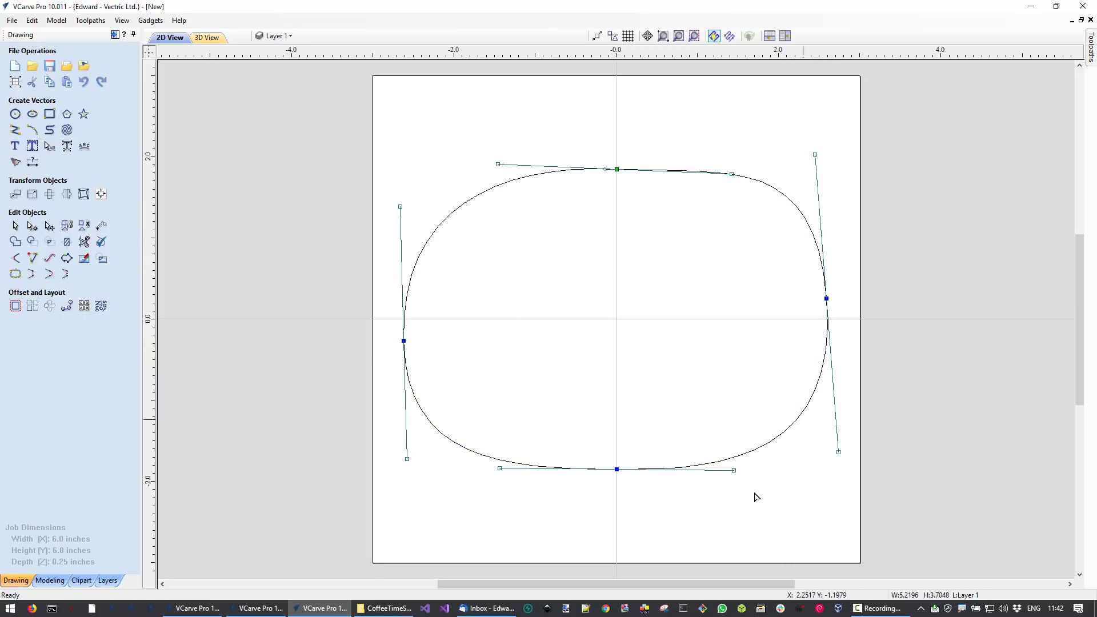
drag(622, 470, 632, 473)
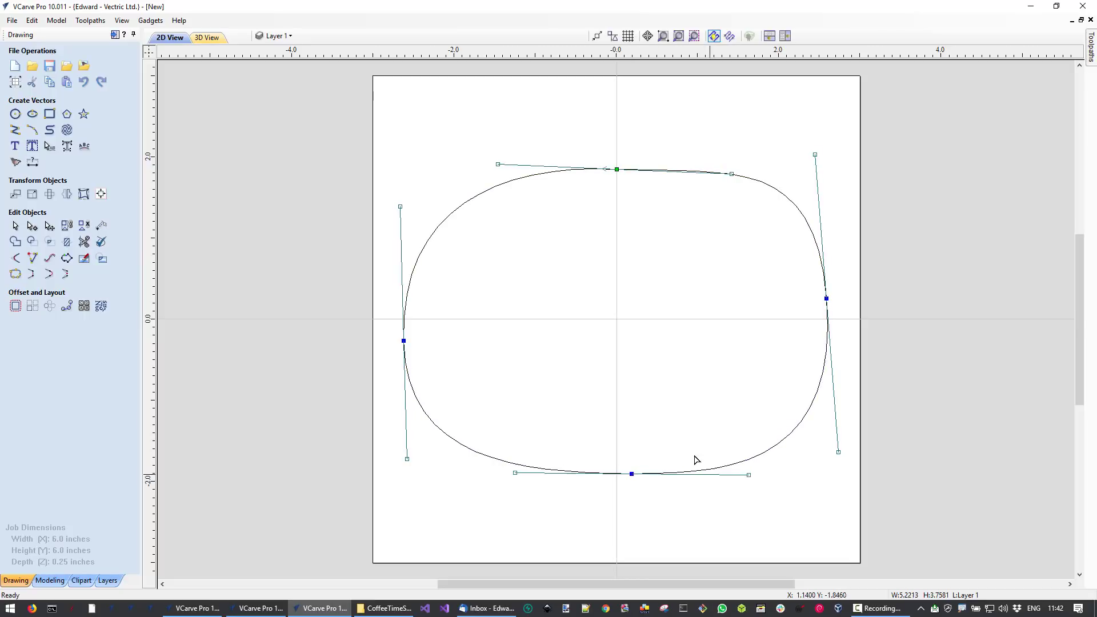
drag(615, 168, 617, 166)
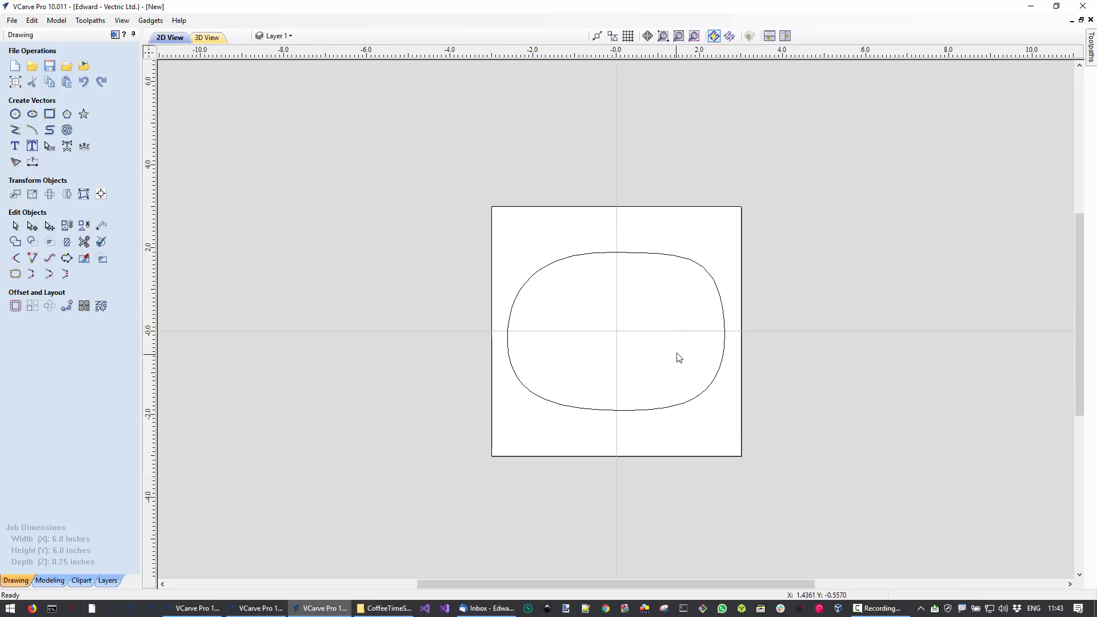
- Refine the curvature of the bean outline's upper-right side in node editing for a smoother shape
scroll(679, 357, up, 3)
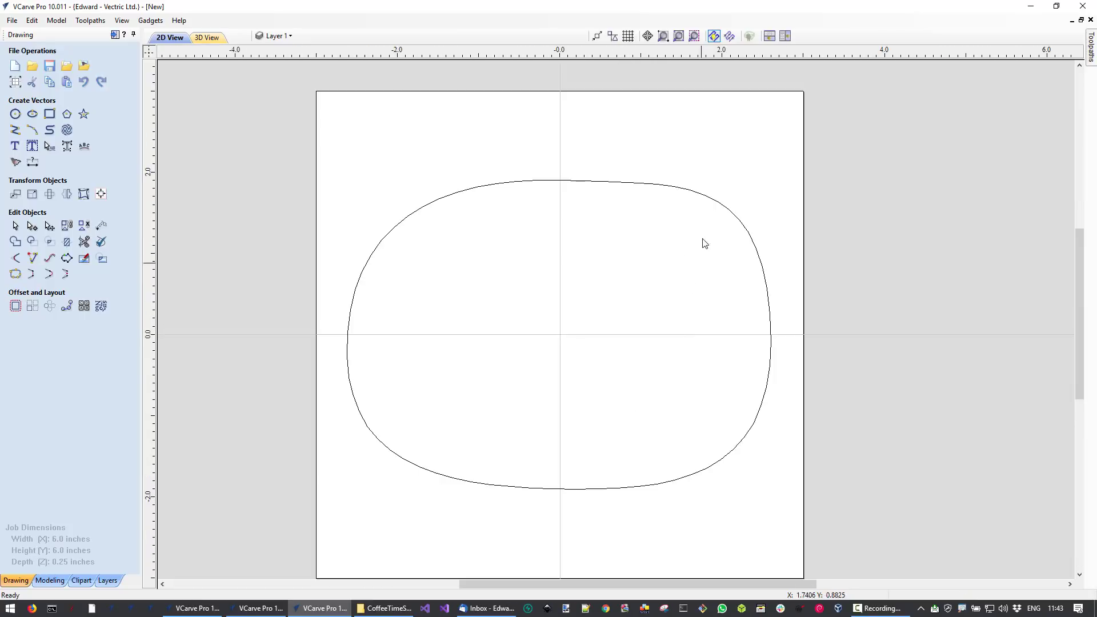
click(710, 199)
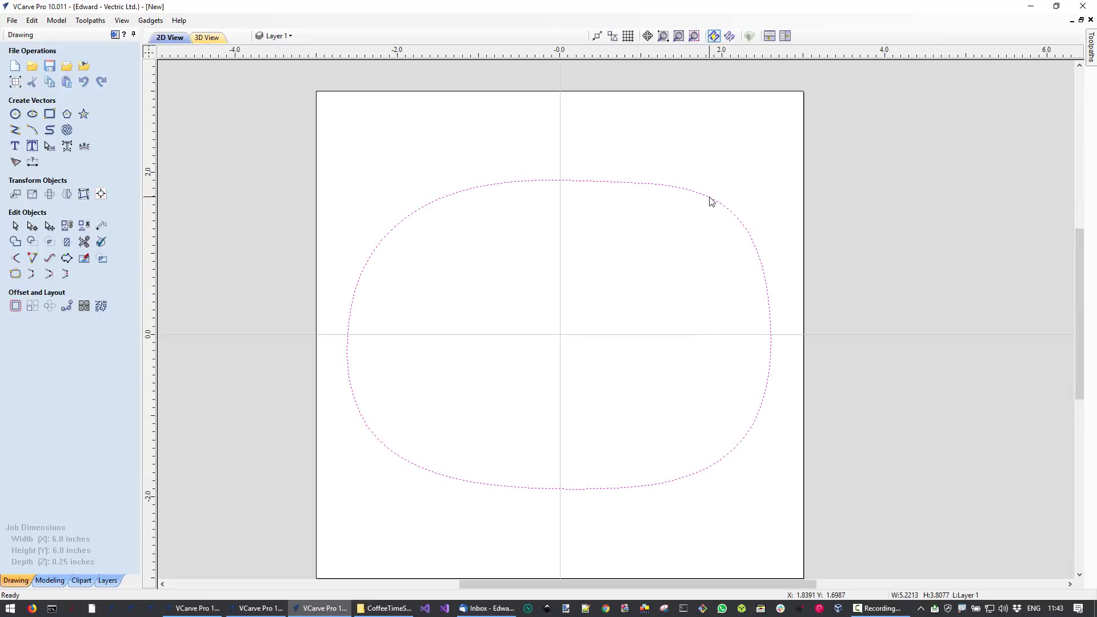
key(n)
drag(718, 202, 705, 198)
click(706, 297)
right_click(695, 324)
click(678, 375)
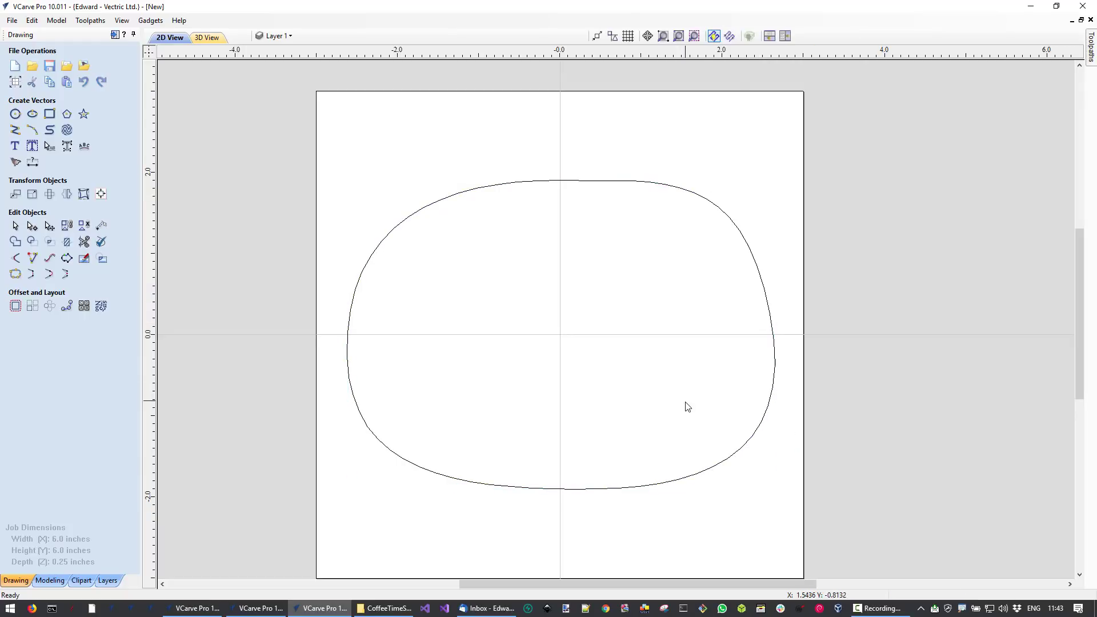
- Draw a straight line about 5.57 inches wide rising from left to right across the bean, extending past both edges
scroll(685, 404, down, 2)
scroll(706, 455, up, 2)
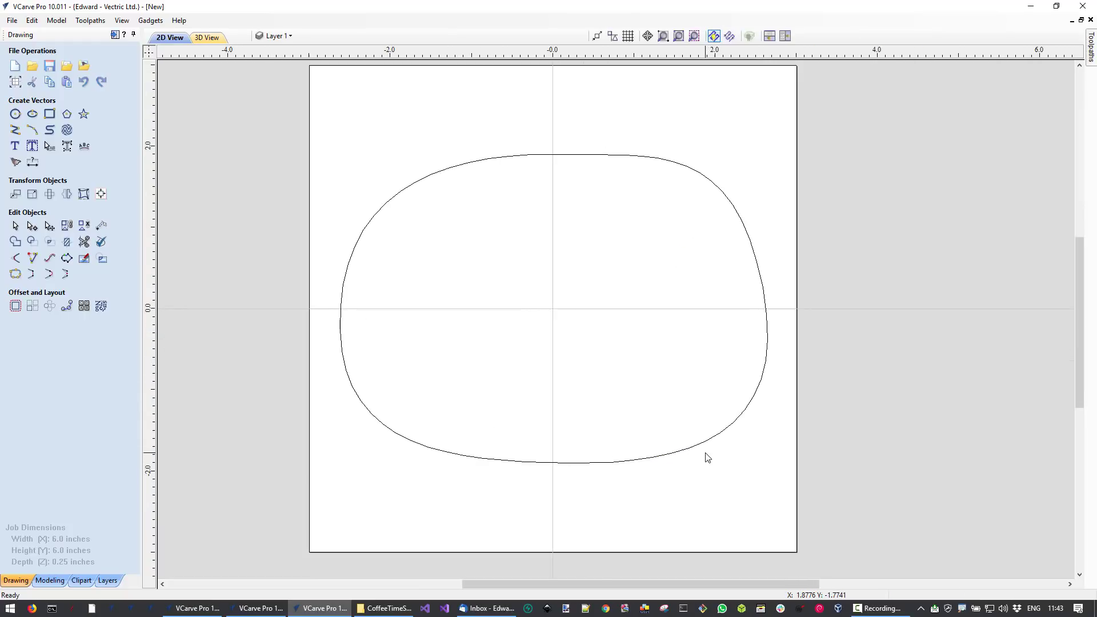
click(15, 131)
click(325, 349)
click(779, 275)
right_click(778, 276)
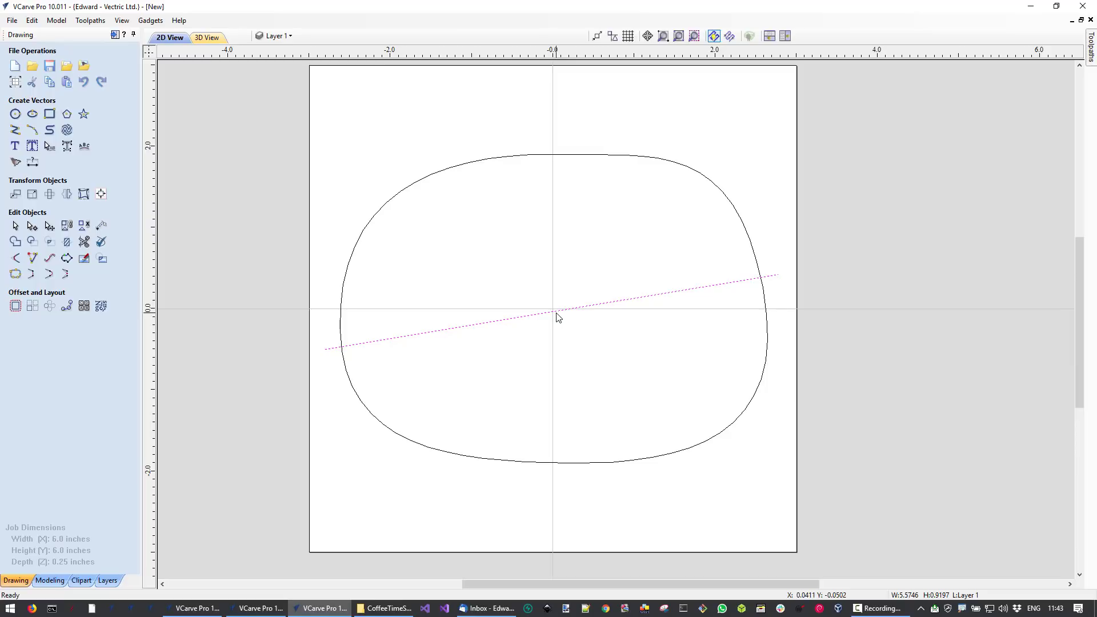
- Convert the line to a Bezier curve and pull its left handle up and right handle down to form an S-shape
double_click(555, 313)
key(c)
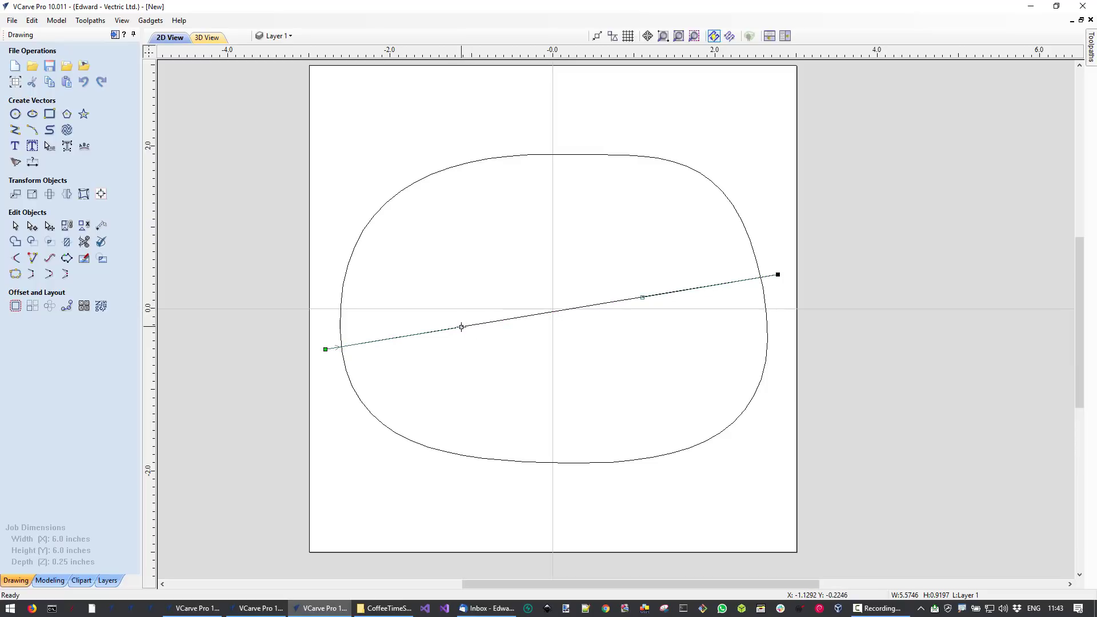
drag(461, 327, 449, 235)
drag(642, 298, 623, 410)
drag(451, 235, 435, 193)
drag(625, 408, 631, 443)
click(661, 487)
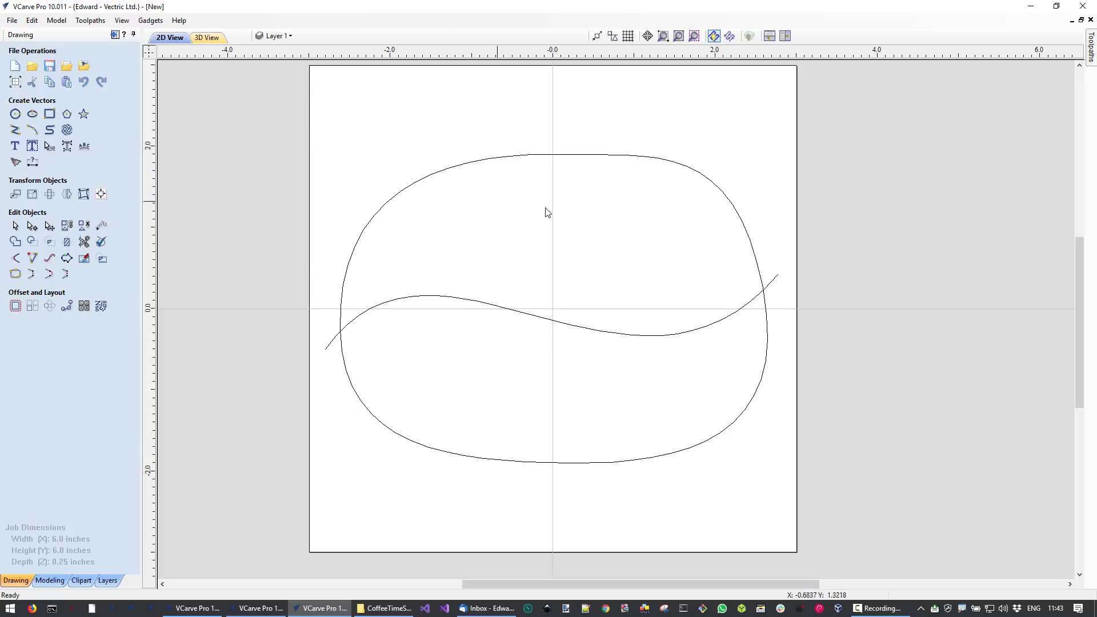
- Add the text "Beans!" to the drawing in Albertus Extra Bold with a 1.5 inch height
click(11, 147)
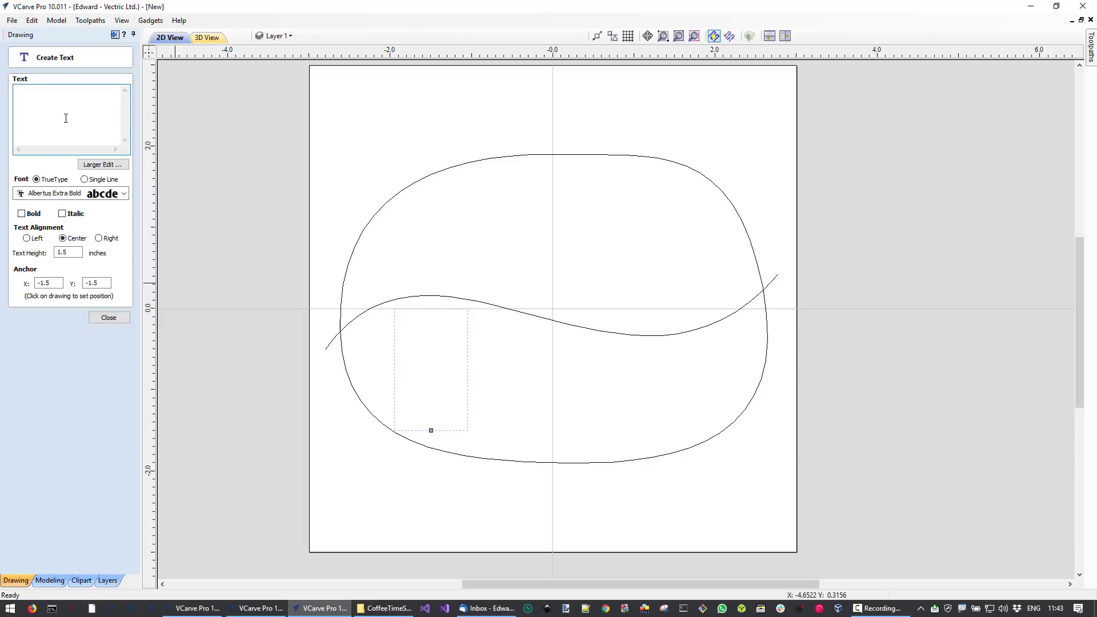
text(Beans!)
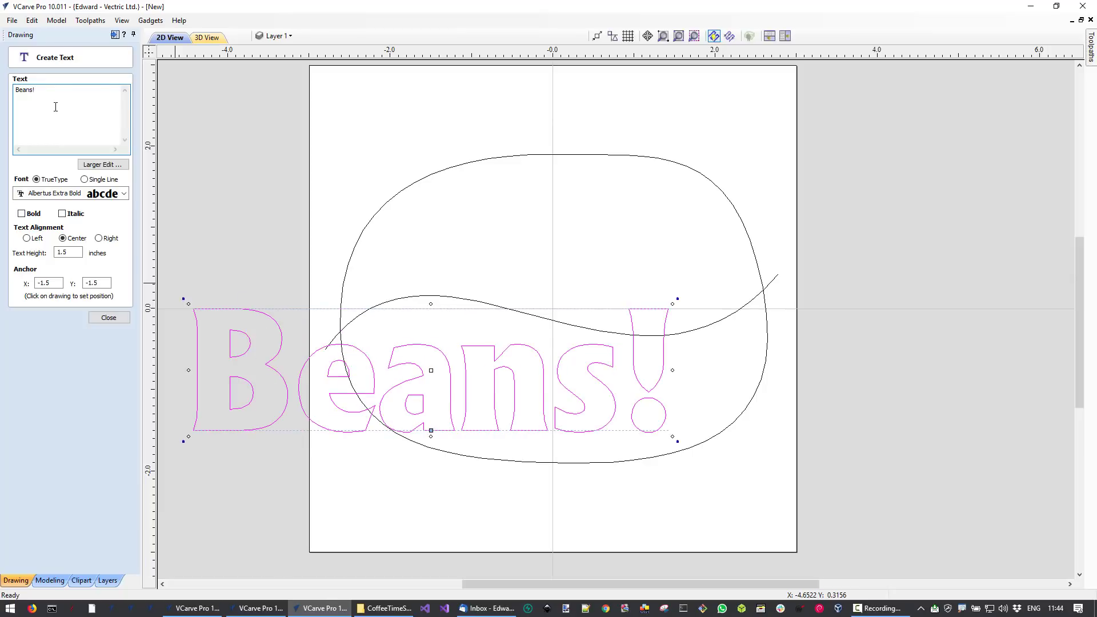
click(108, 318)
scroll(416, 429, down, 1)
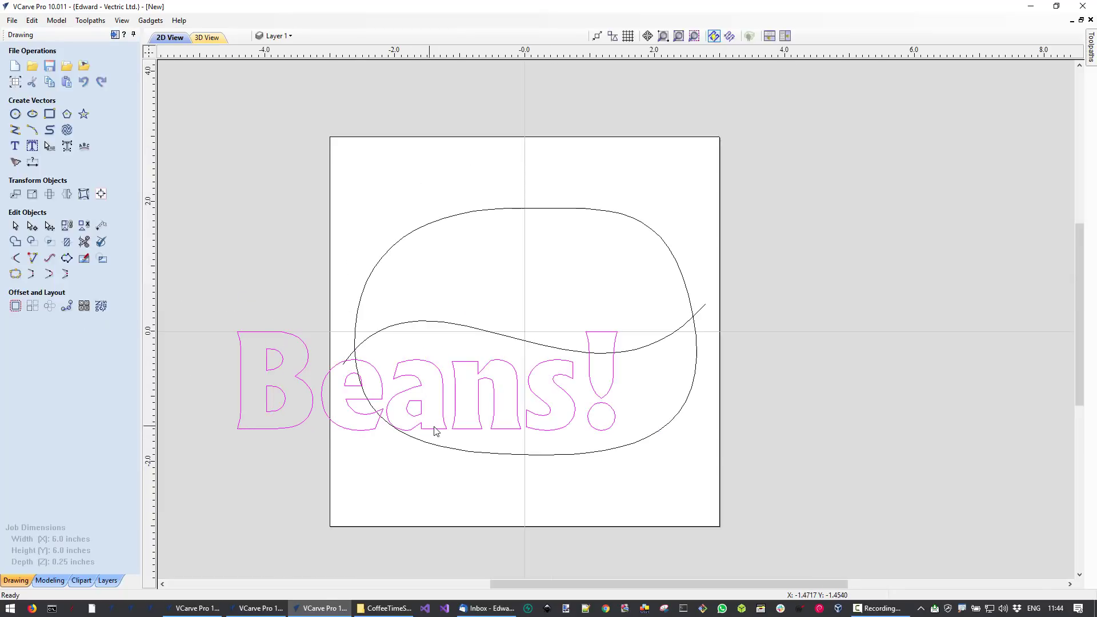
- Move the "Beans!" text to the upper part of the board within its width and convert it to curves
click(440, 435)
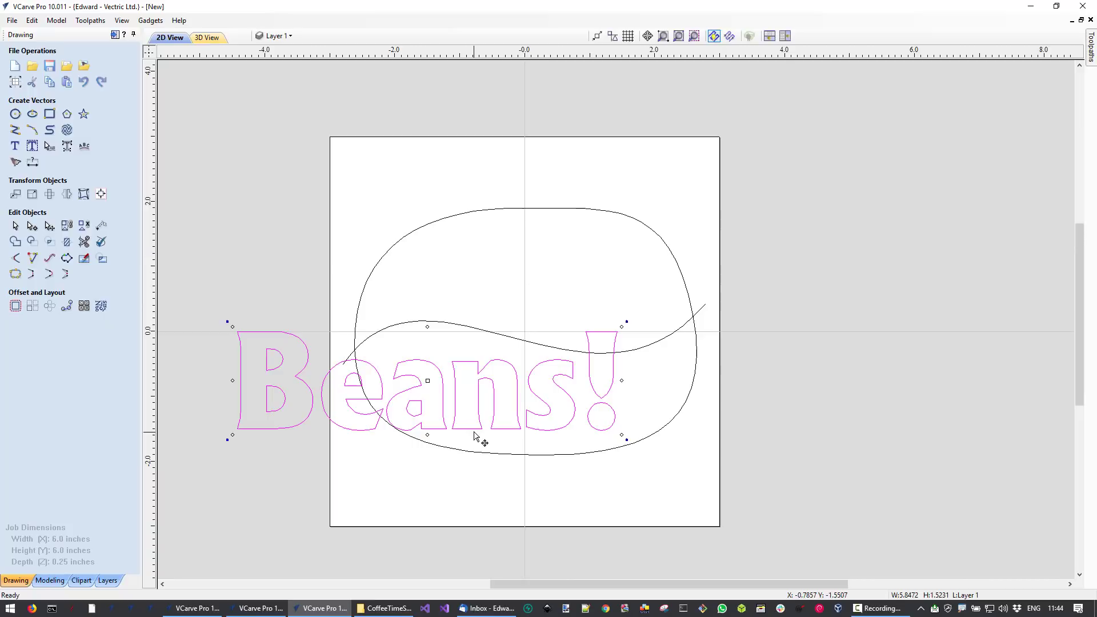
drag(479, 412, 575, 244)
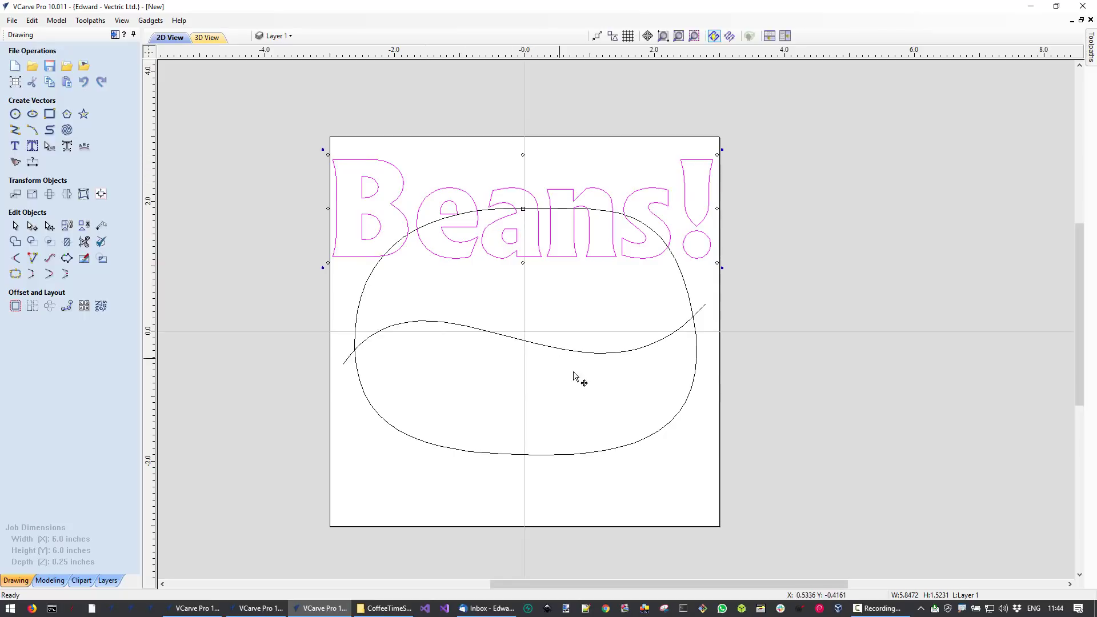
right_click(577, 259)
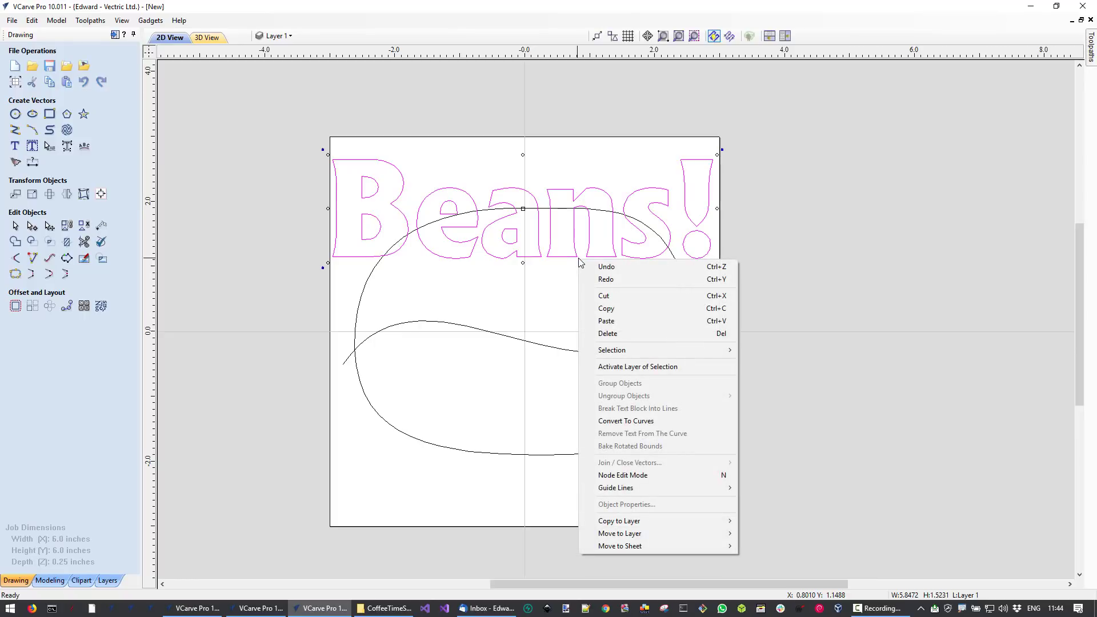
click(640, 422)
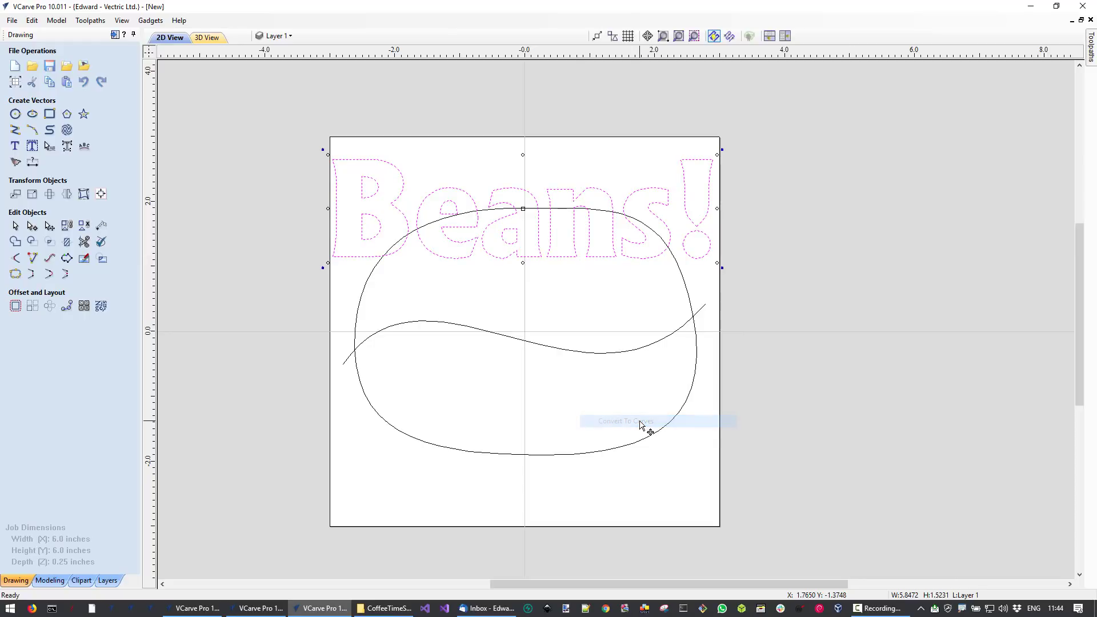
- Enlarge the letters "eans" proportionally to about 5.34 by 1.62 inches so they roughly match the height of the B
click(588, 314)
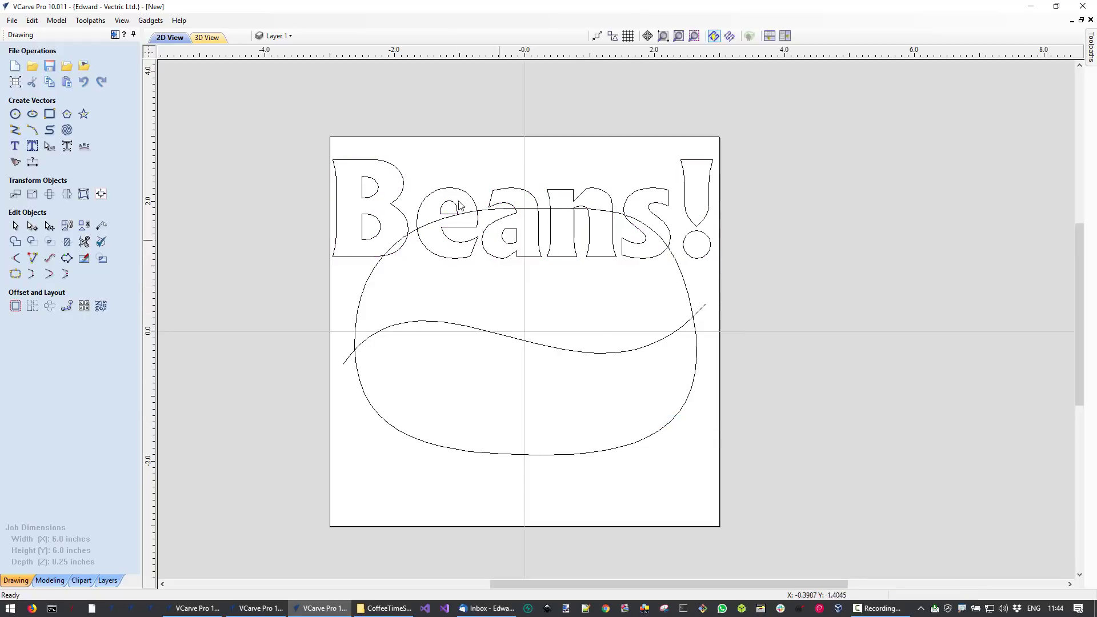
drag(411, 152, 696, 293)
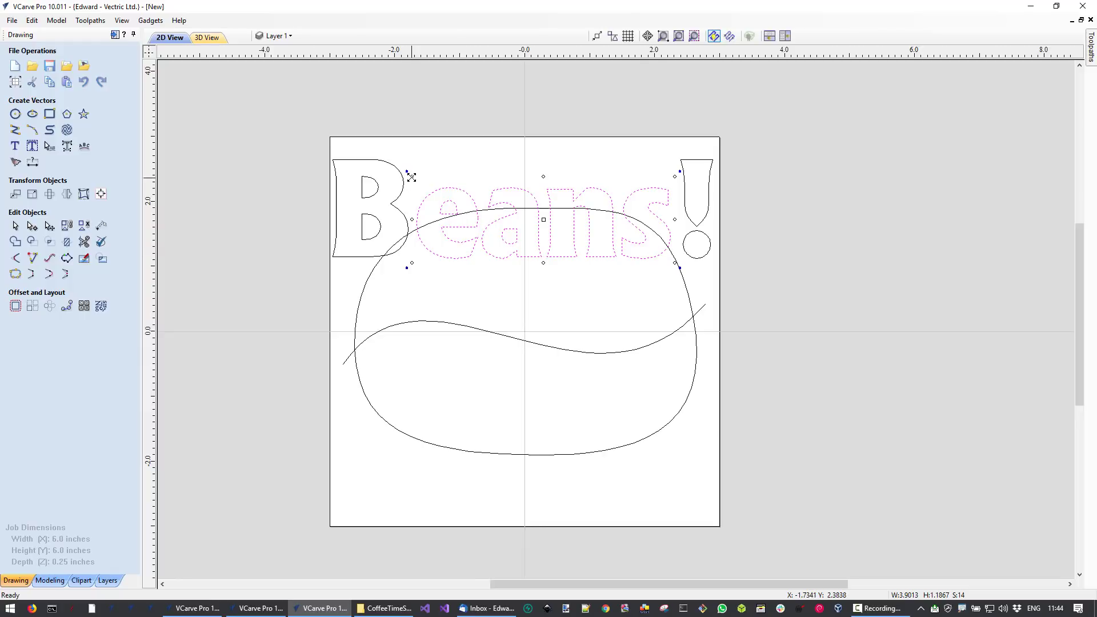
drag(411, 177, 403, 154)
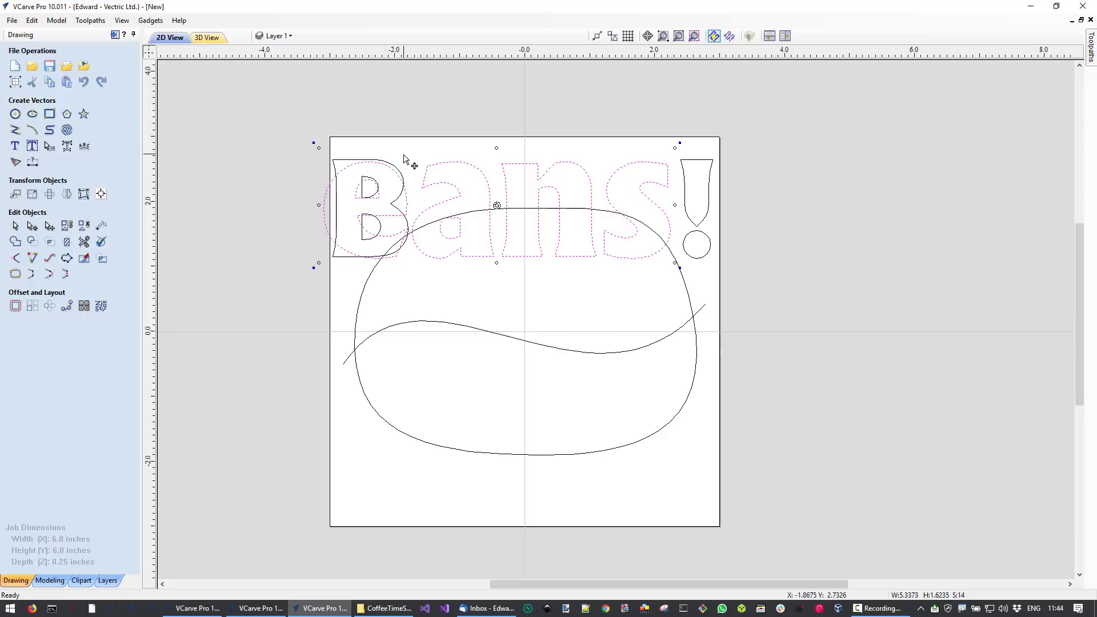
- Shift the letter B with its two inner shapes left until it sits just clear of the enlarged e
drag(306, 138, 404, 279)
scroll(398, 235, up, 2)
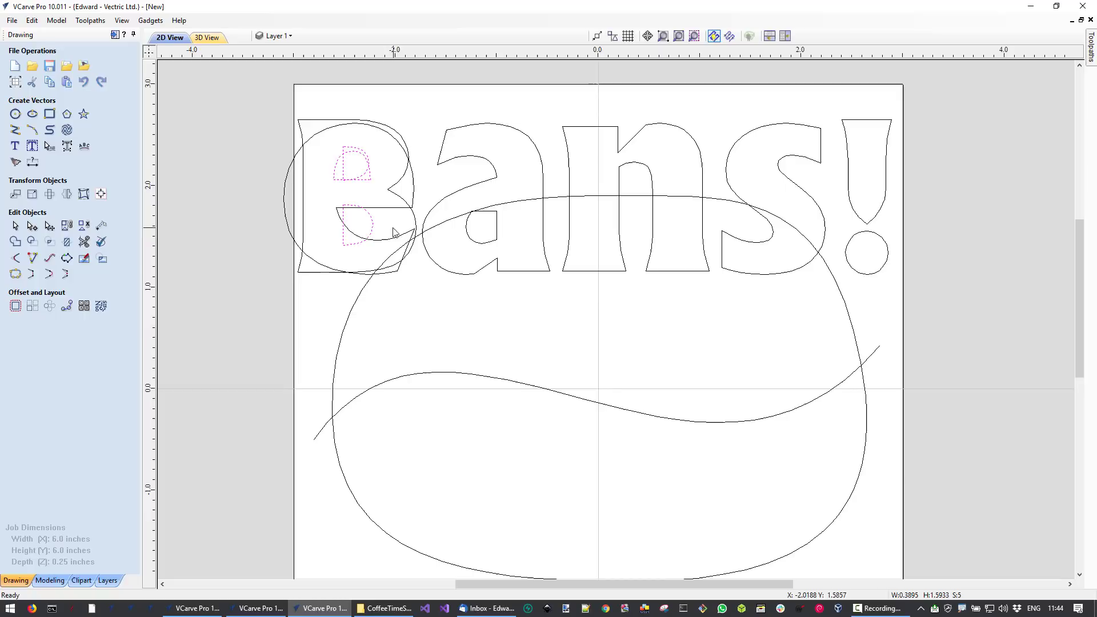
shift+click(334, 176)
shift+click(319, 123)
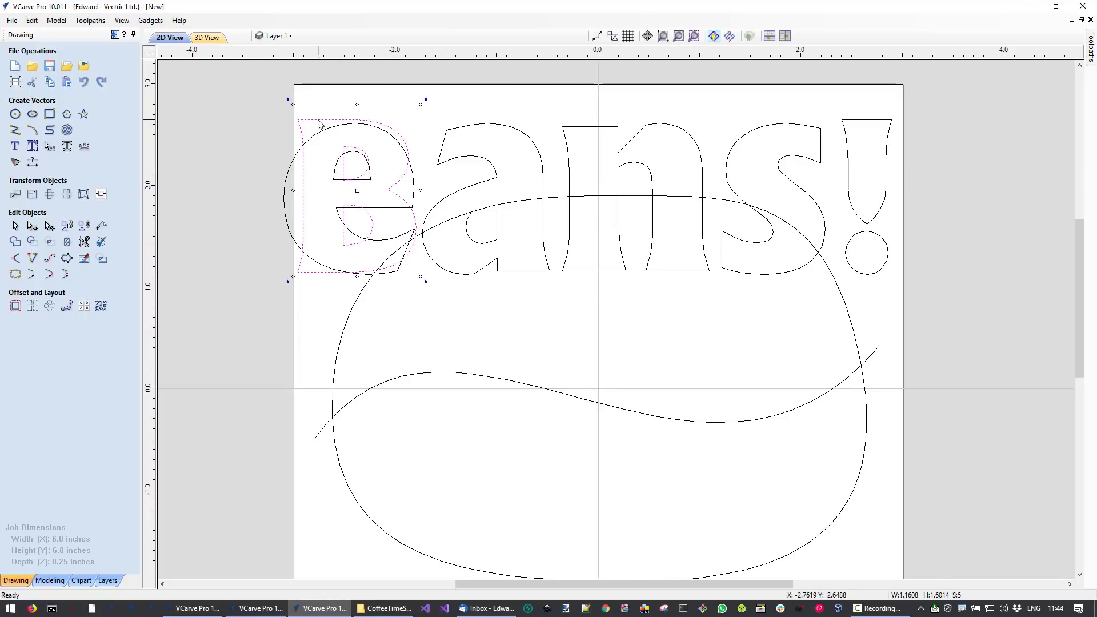
key(Left)
key(Left)
key(Left)
key(Left)
key(Left)
key(Left)
key(Left)
key(Left)
key(Left)
key(Left)
key(Left)
key(Left)
key(Left)
key(Left)
key(Left)
key(Left)
key(Left)
key(Left)
key(Left)
key(Left)
key(Left)
key(Left)
key(Left)
key(Left)
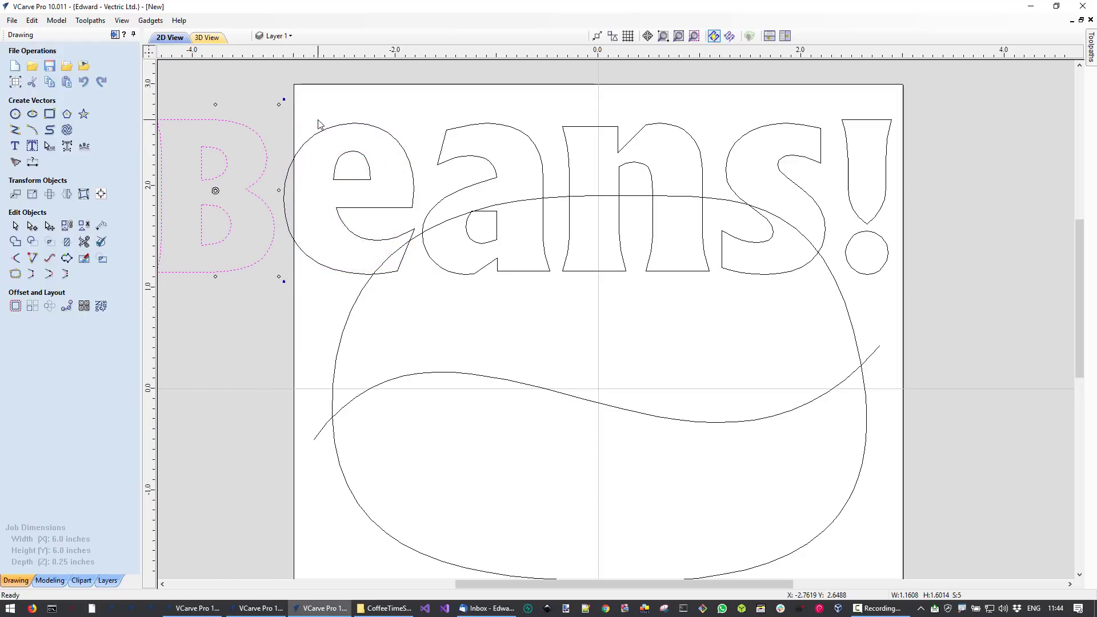
scroll(766, 416, down, 2)
click(737, 360)
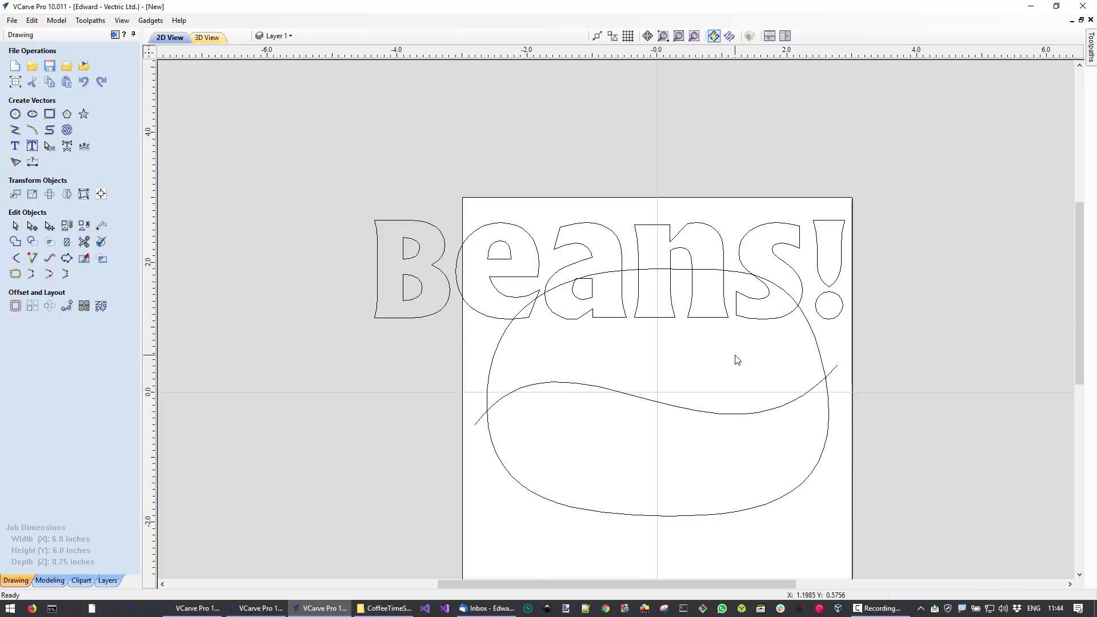
- Nudge the exclamation mark closer to the s and widen it to about 0.55 inches
drag(805, 206, 907, 361)
click(933, 346)
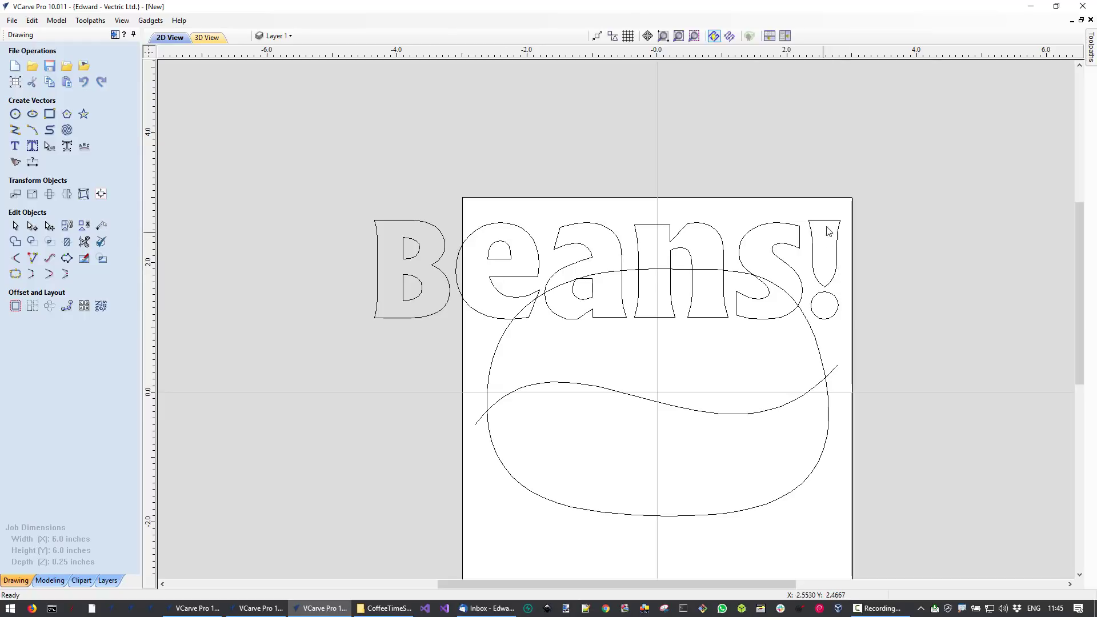
drag(842, 315, 855, 325)
click(839, 264)
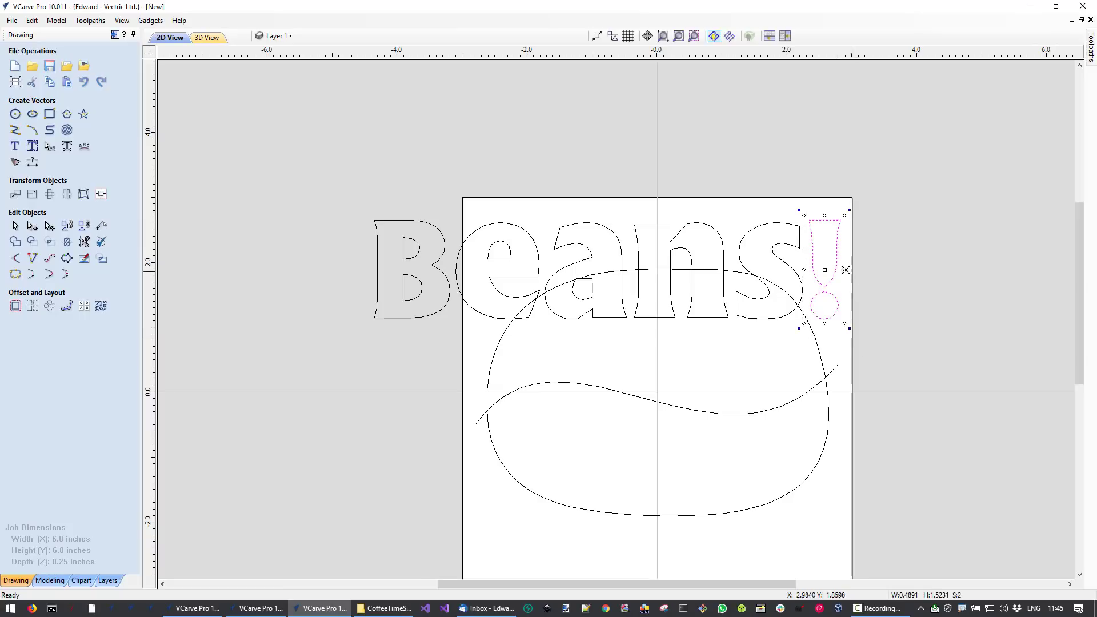
drag(843, 269, 846, 269)
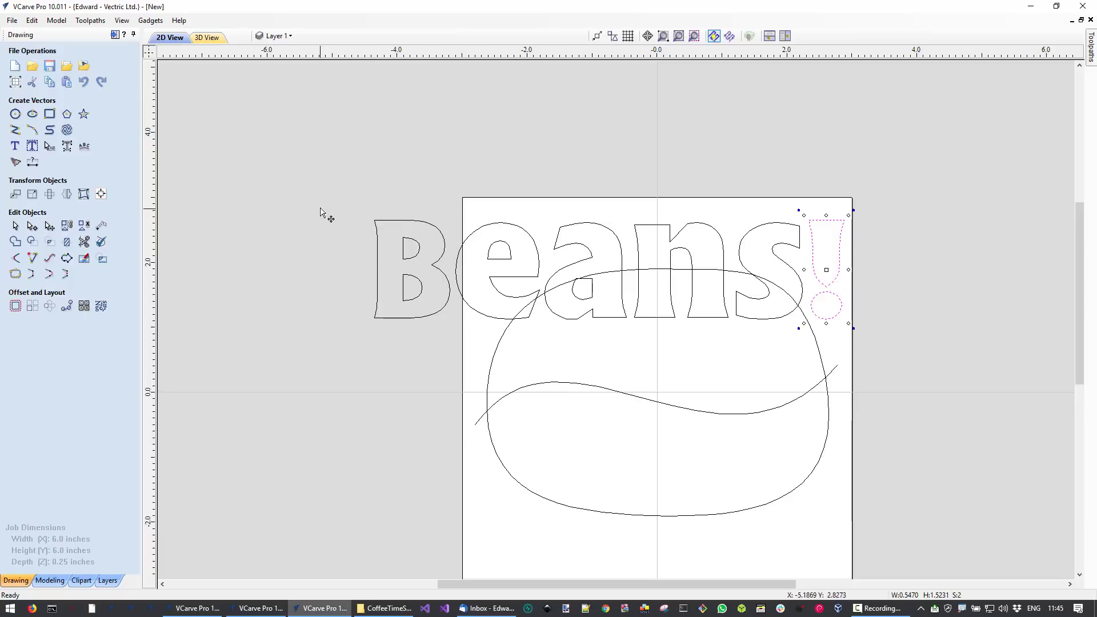
- Widen the letter B slightly by stretching its left side outward
click(378, 278)
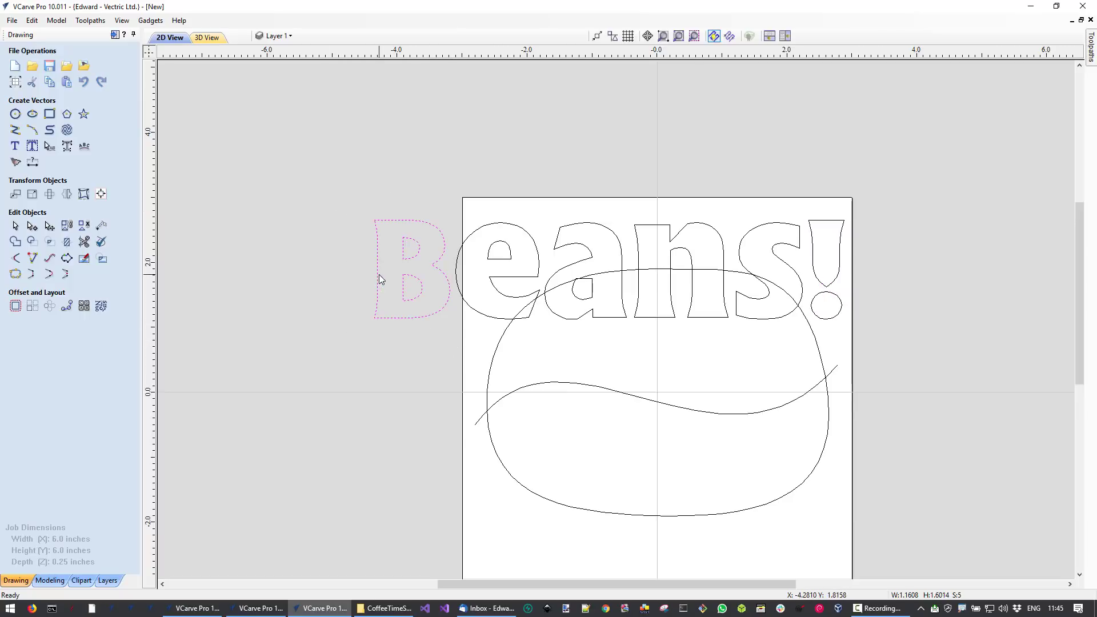
drag(372, 267, 366, 265)
click(403, 359)
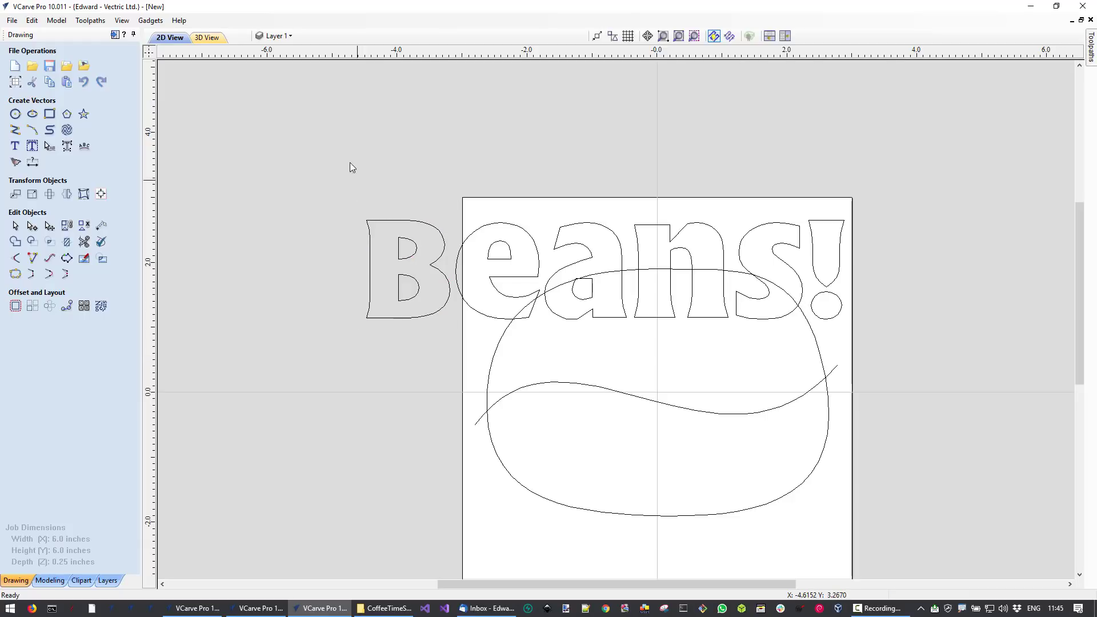
- Group all the "Beans!" letters, center them over the bean and scale them to about 4.39 by 0.97 inches
drag(883, 331, 882, 338)
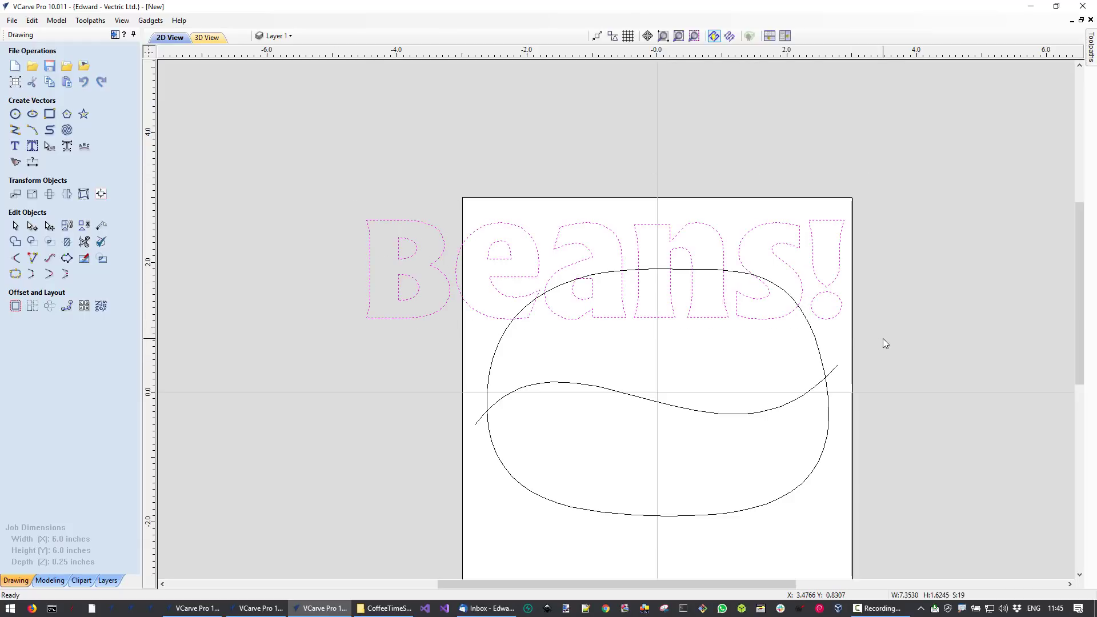
scroll(882, 337, down, 2)
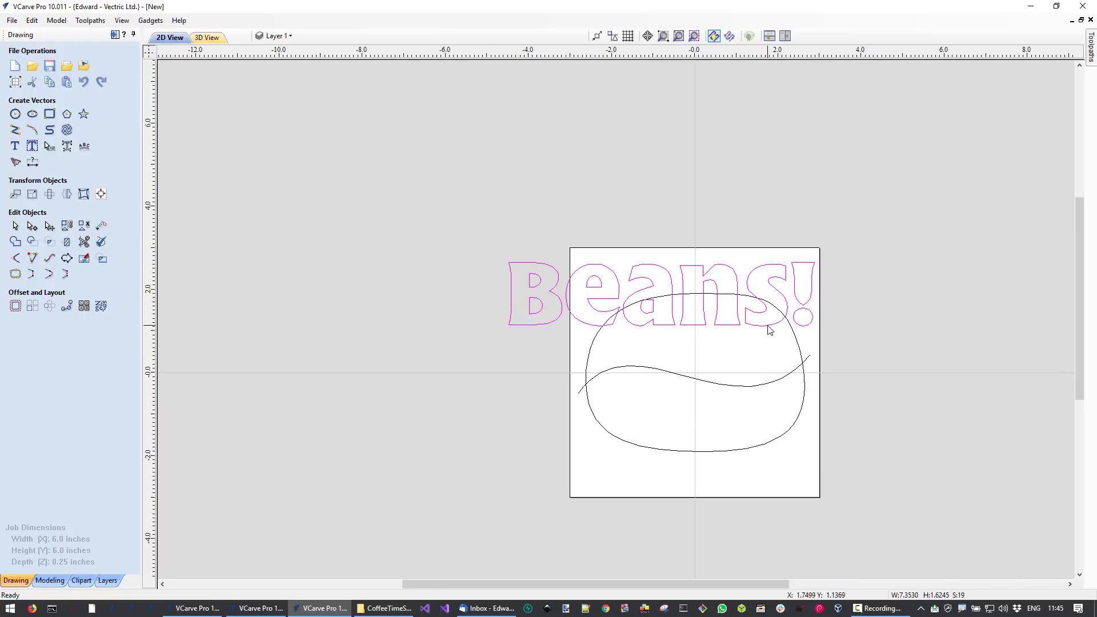
drag(768, 330, 805, 408)
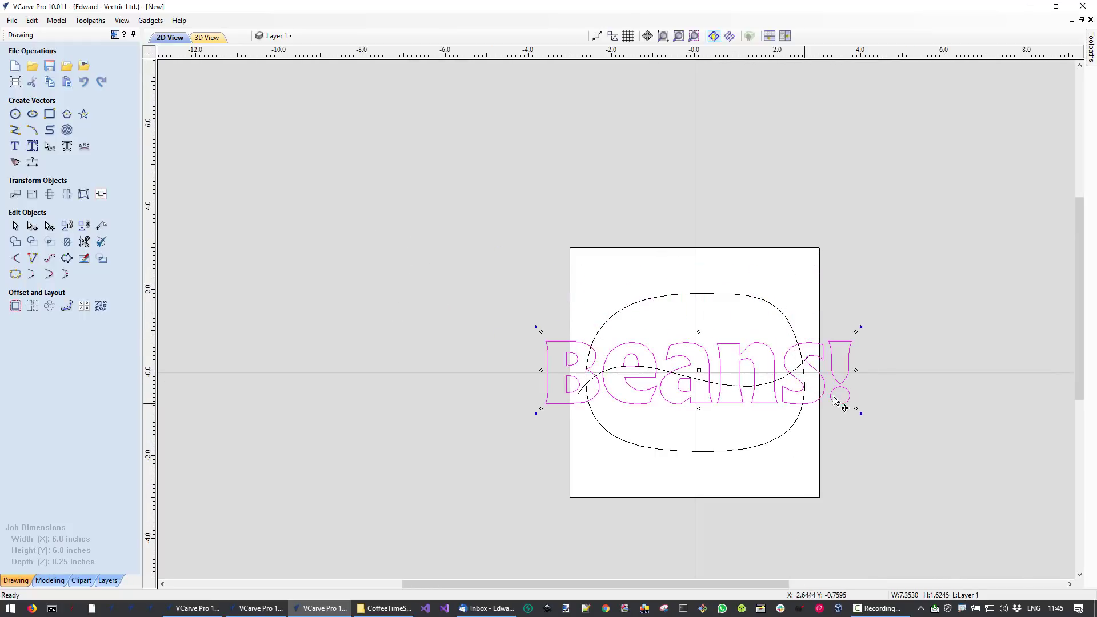
drag(856, 331, 822, 349)
click(796, 451)
scroll(828, 450, up, 2)
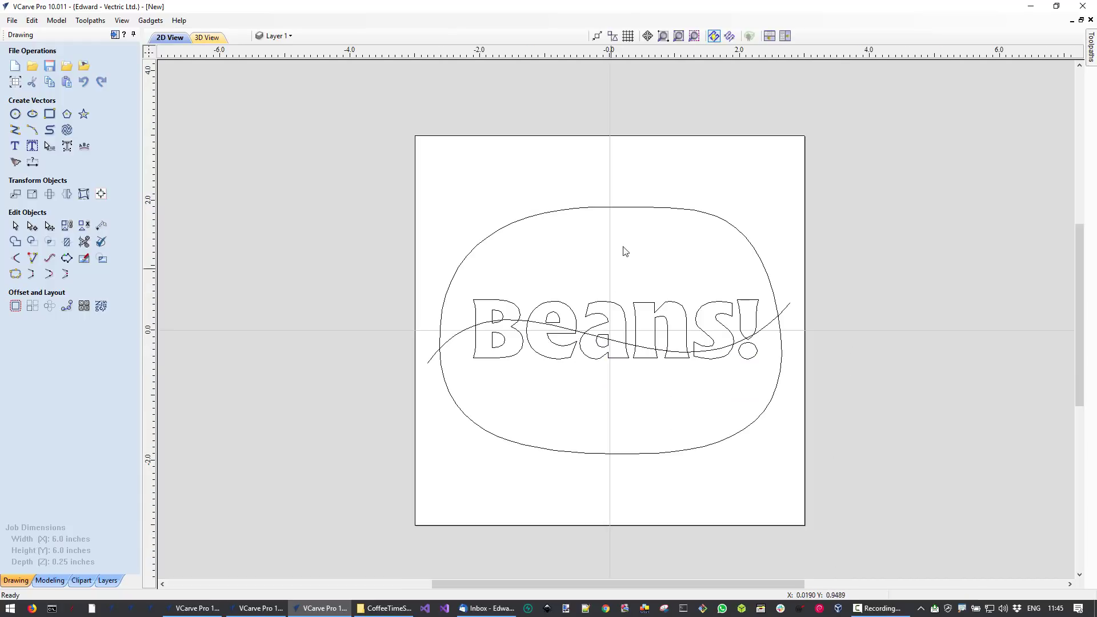
- Try to apply a bounding-box distortion envelope to the grouped "Beans!" letters
click(643, 309)
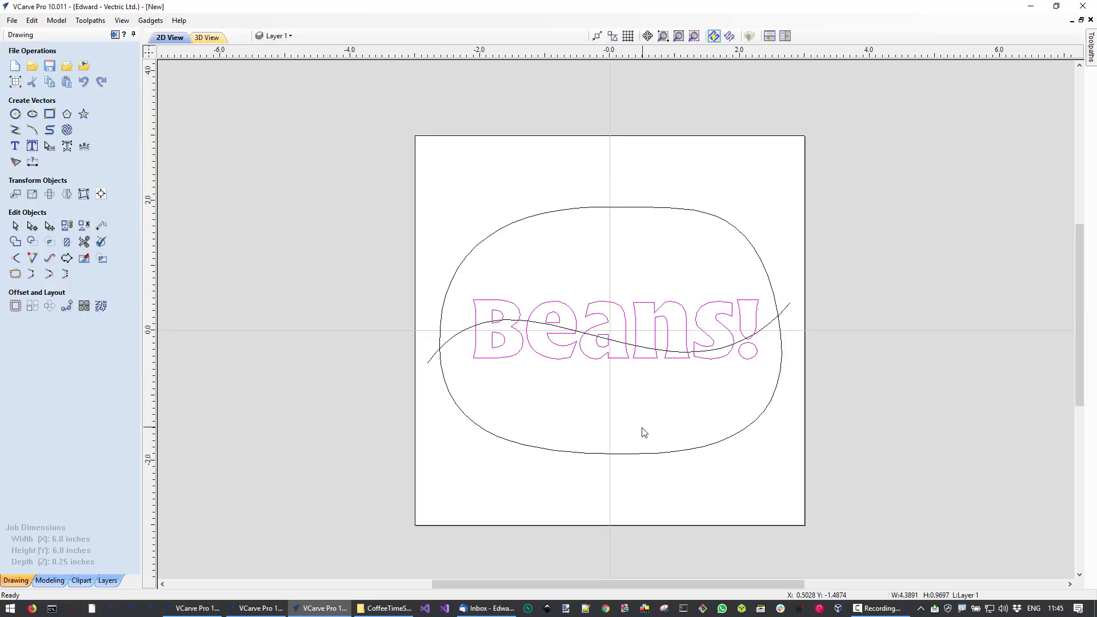
scroll(644, 432, up, 1)
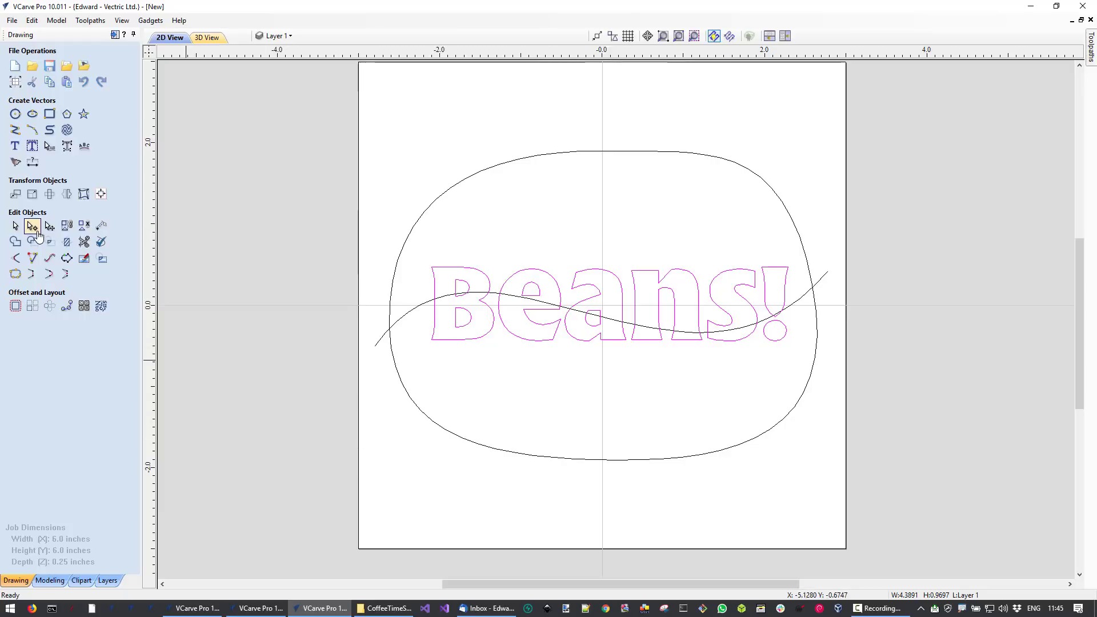
click(84, 195)
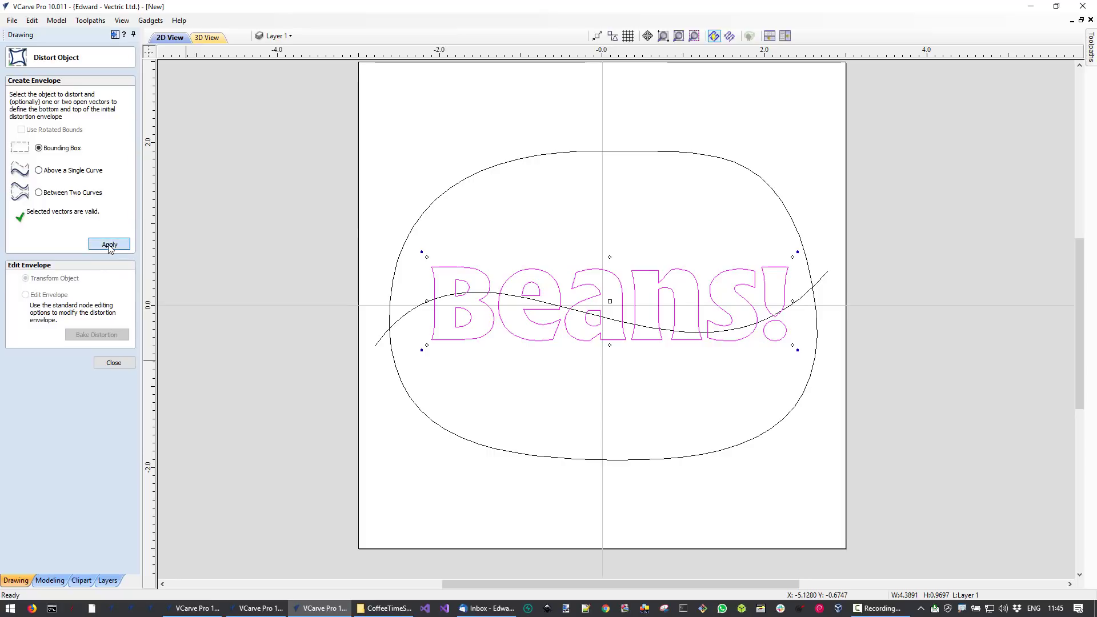
click(109, 244)
click(534, 313)
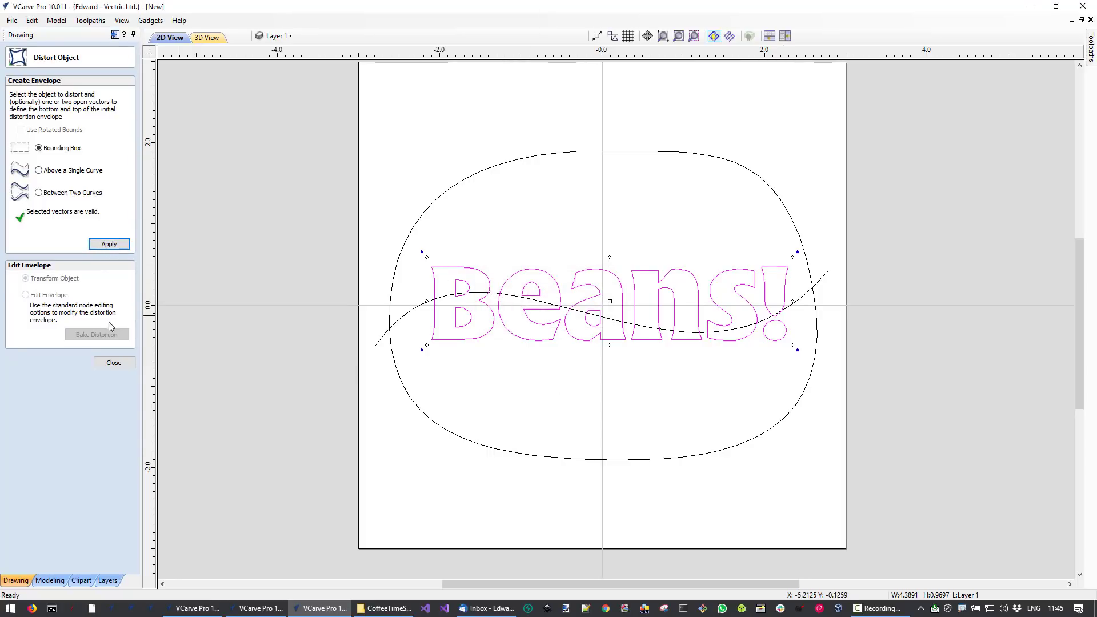
click(113, 363)
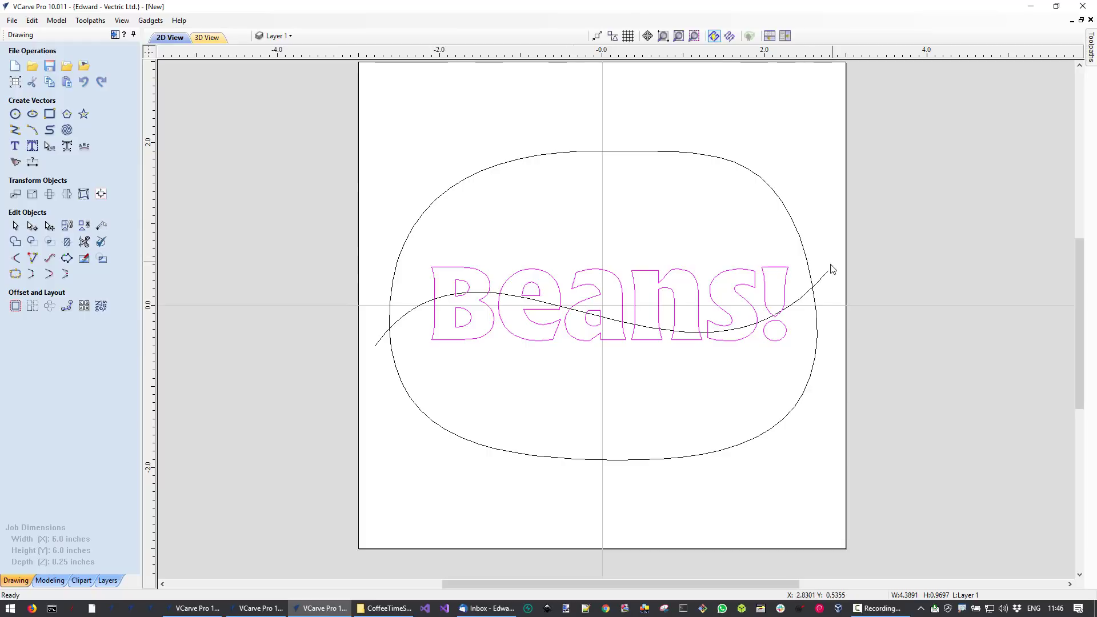
- Validate the ungrouped "Beans!" letter vectors, fix their zero-length spans and regroup them
drag(423, 245, 778, 367)
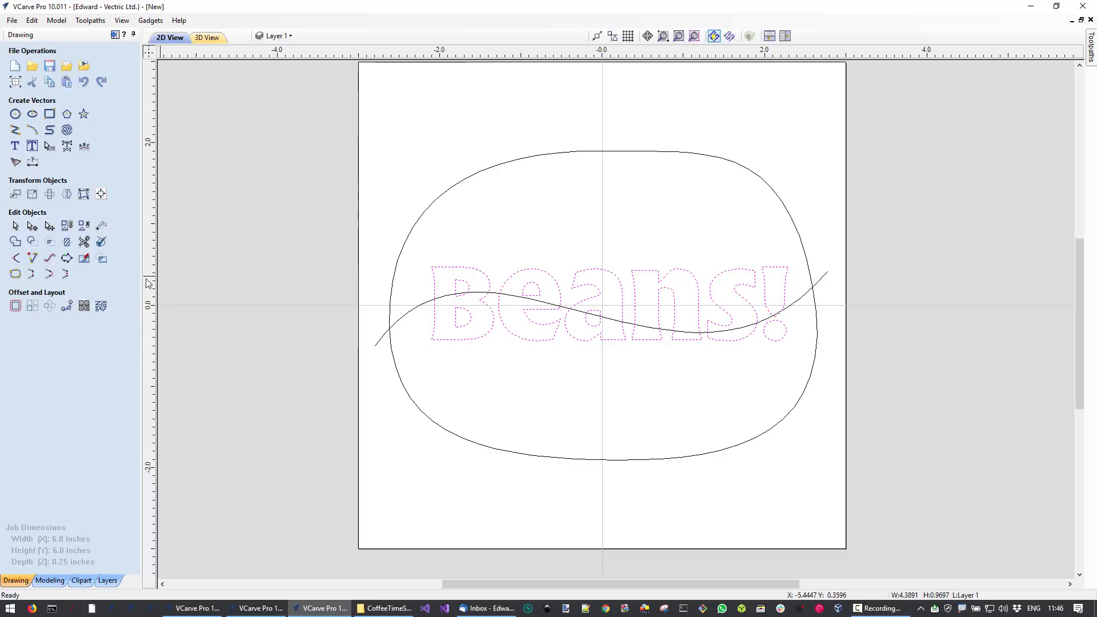
click(102, 242)
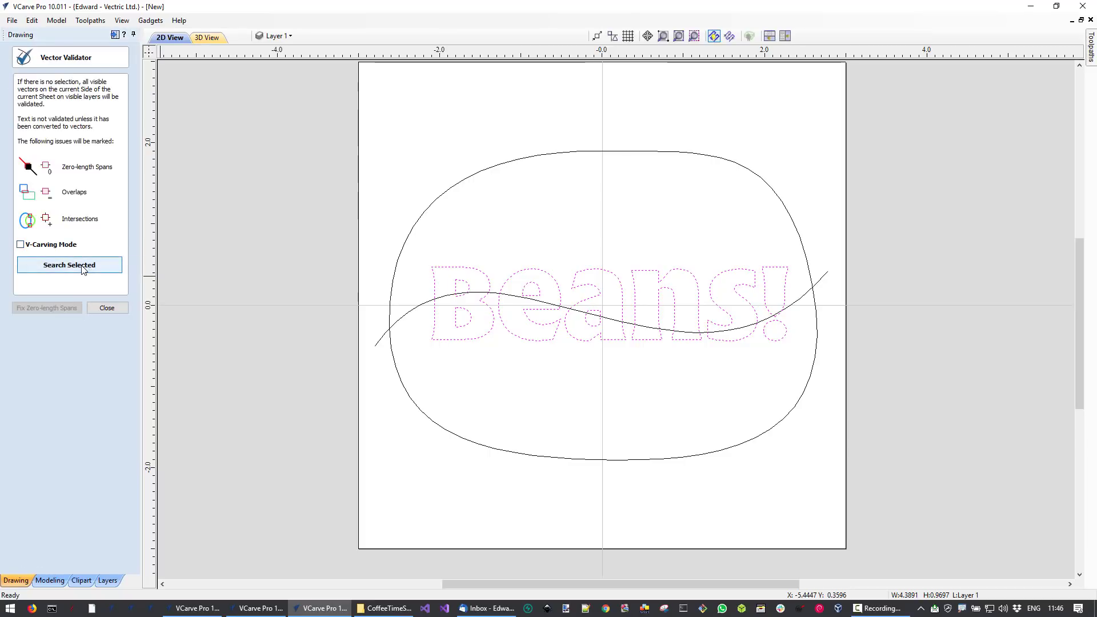
click(83, 270)
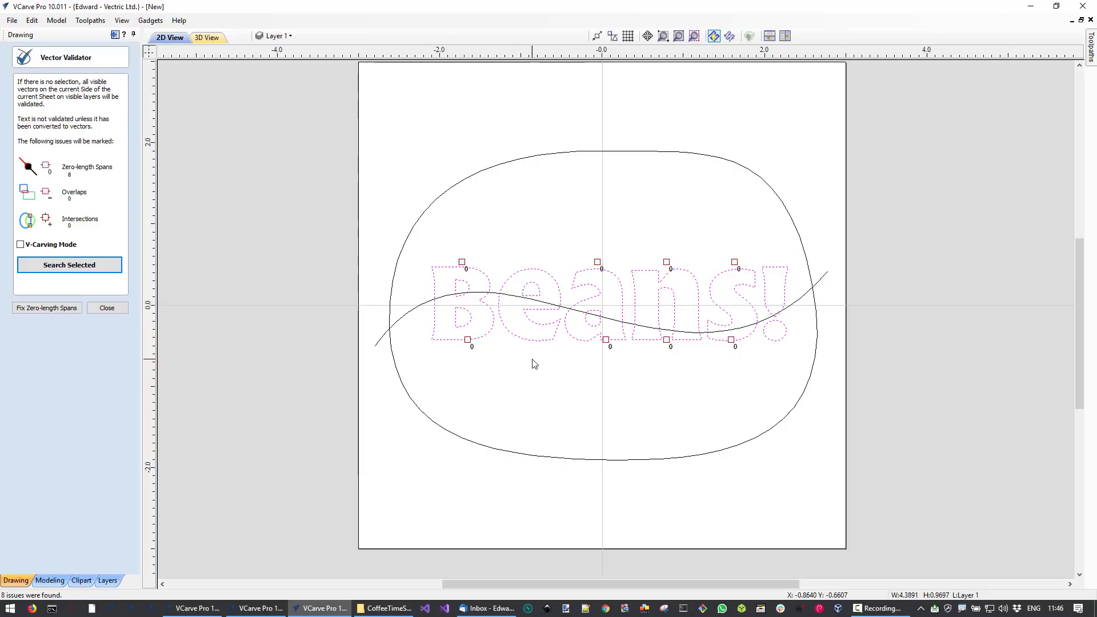
click(49, 308)
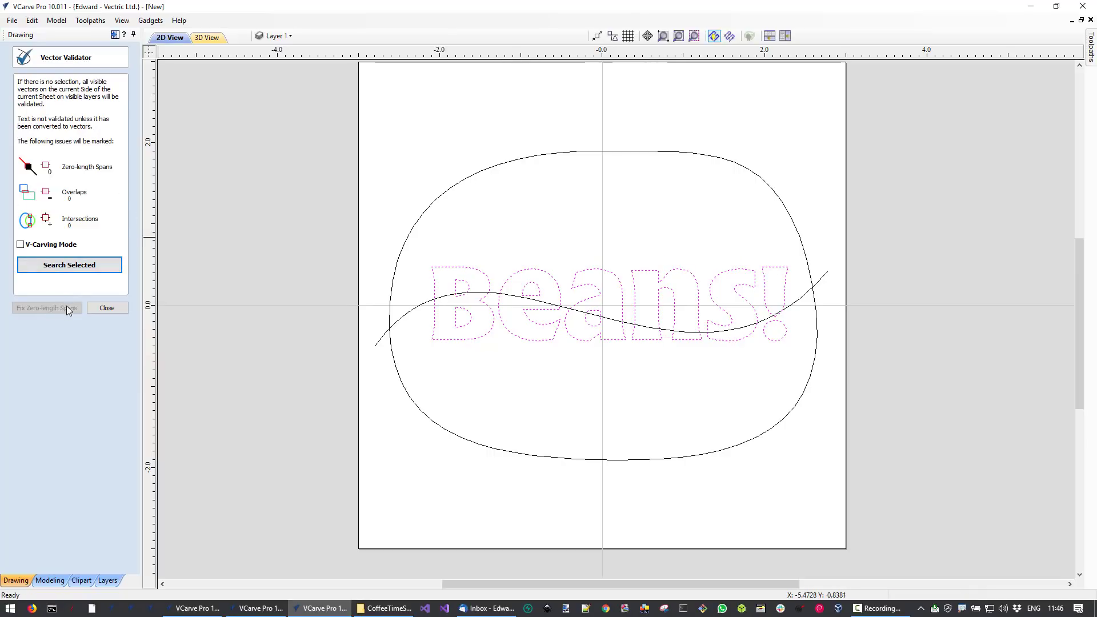
click(97, 309)
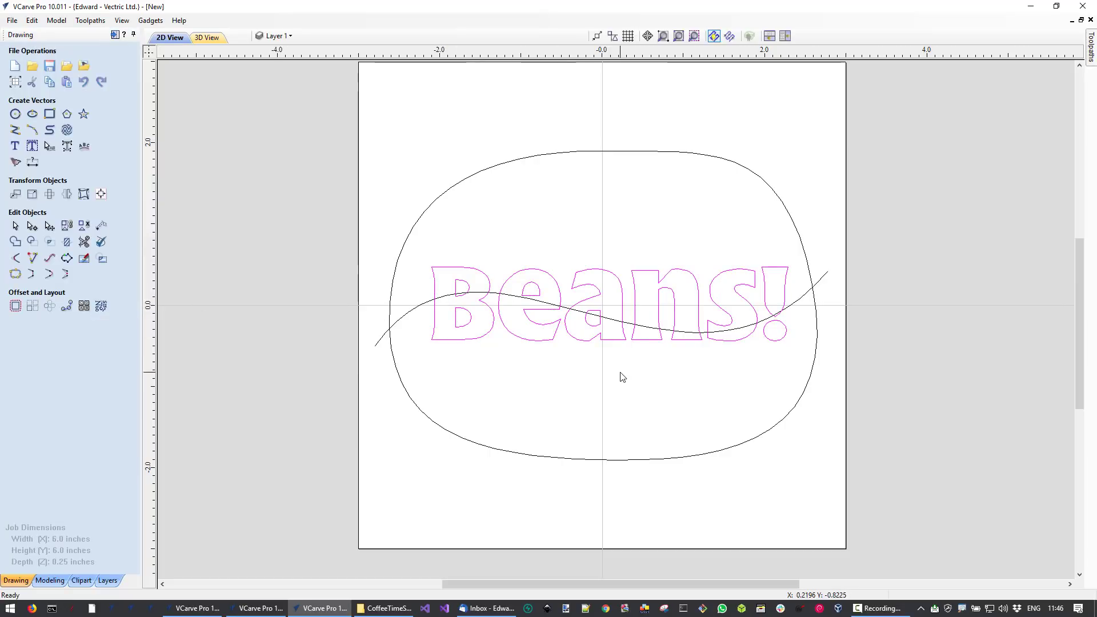
- Apply a bounding-box distortion envelope to the grouped "Beans!" letters and set it to envelope editing
click(84, 195)
click(108, 244)
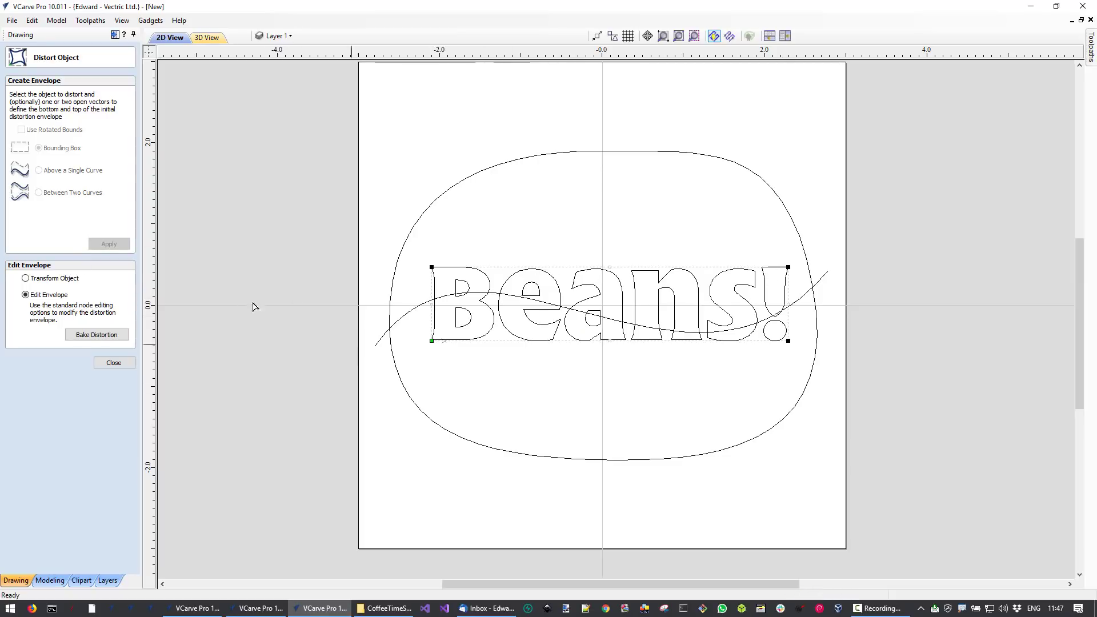
click(49, 279)
click(49, 296)
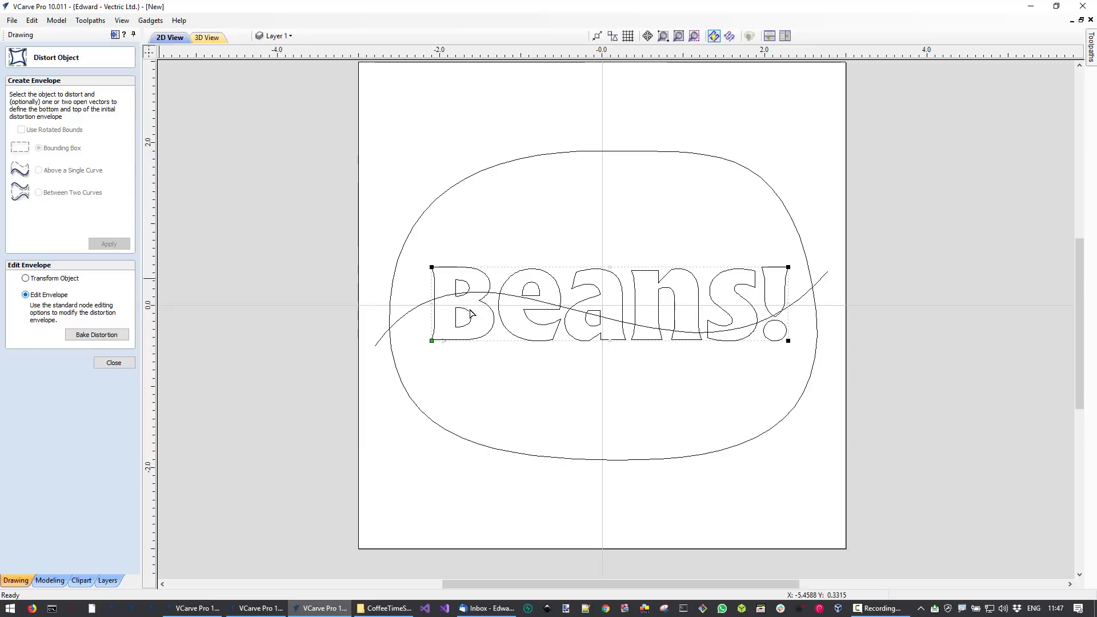
- Convert the top, left and bottom edges of the distortion envelope to Bezier curves
scroll(649, 320, up, 2)
scroll(642, 323, down, 1)
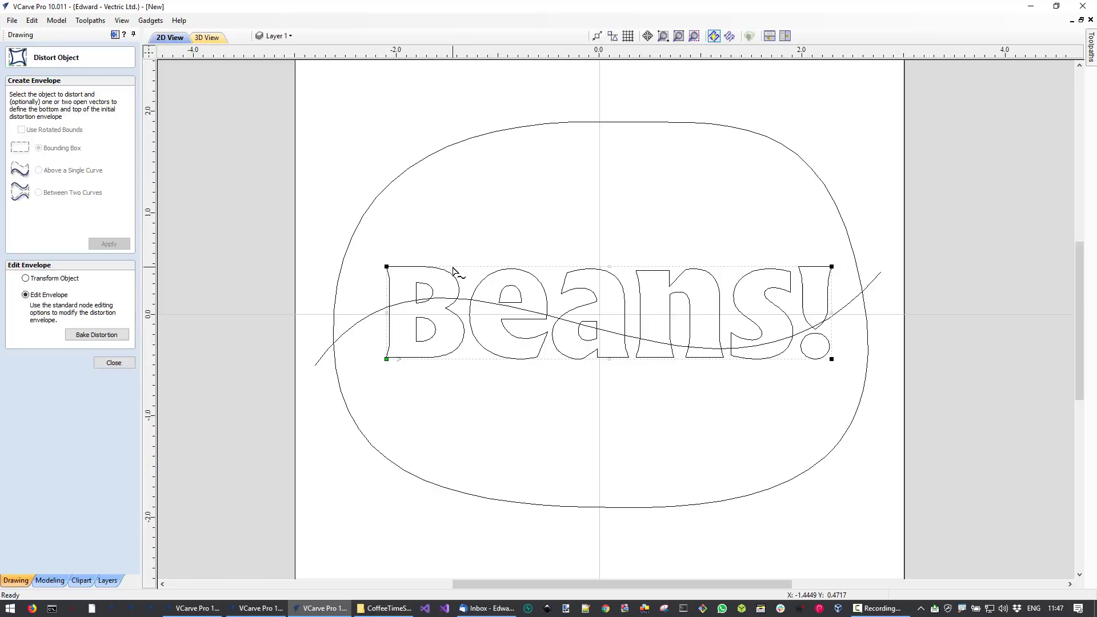
click(453, 267)
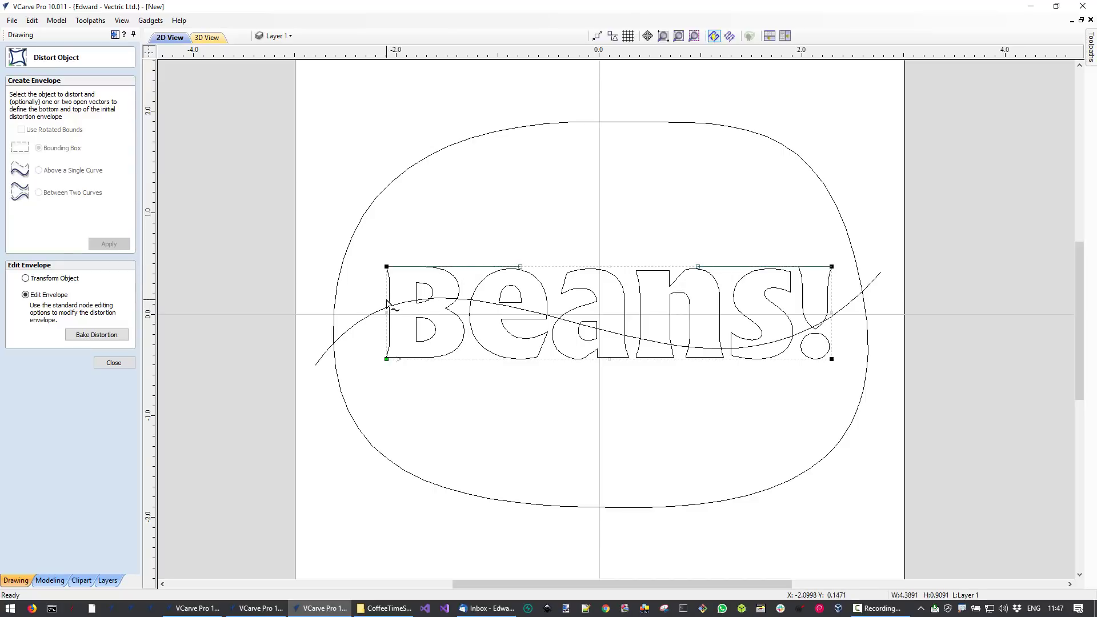
click(459, 358)
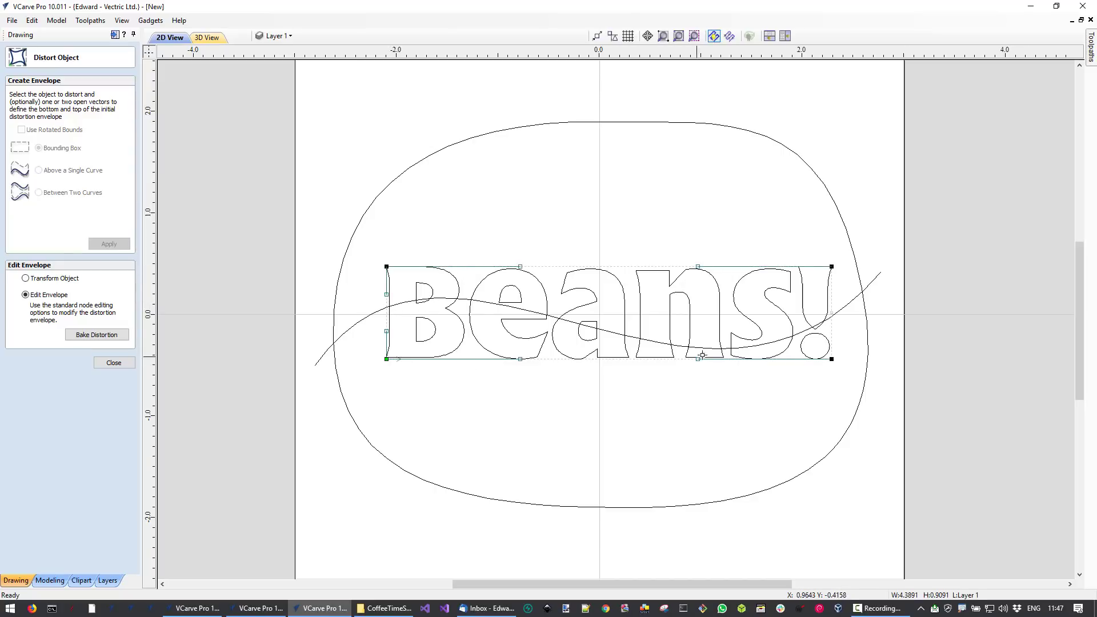
- Convert the envelope's right edge to a Bezier curve and move its four corner nodes outward to about 1.94 inches tall
click(832, 331)
drag(386, 267, 377, 208)
drag(385, 360, 383, 425)
drag(377, 209, 383, 227)
drag(831, 265, 831, 234)
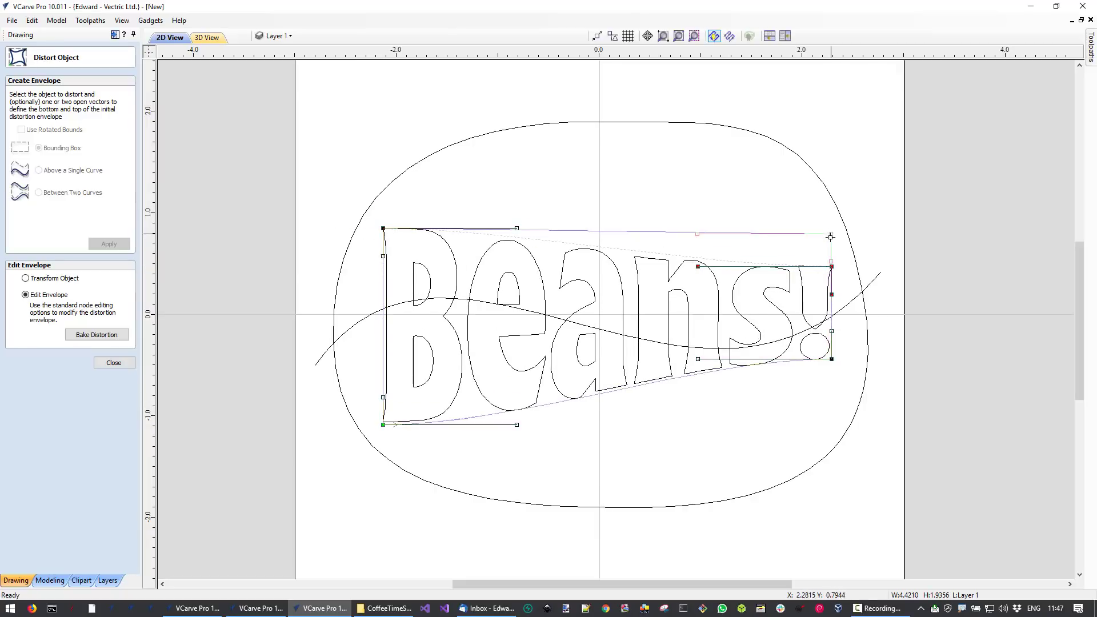
drag(832, 359, 835, 425)
- Bow all four envelope edges outward to follow the bean outline, making the lettering about 4.86 by 3.47 inches
drag(833, 344, 849, 346)
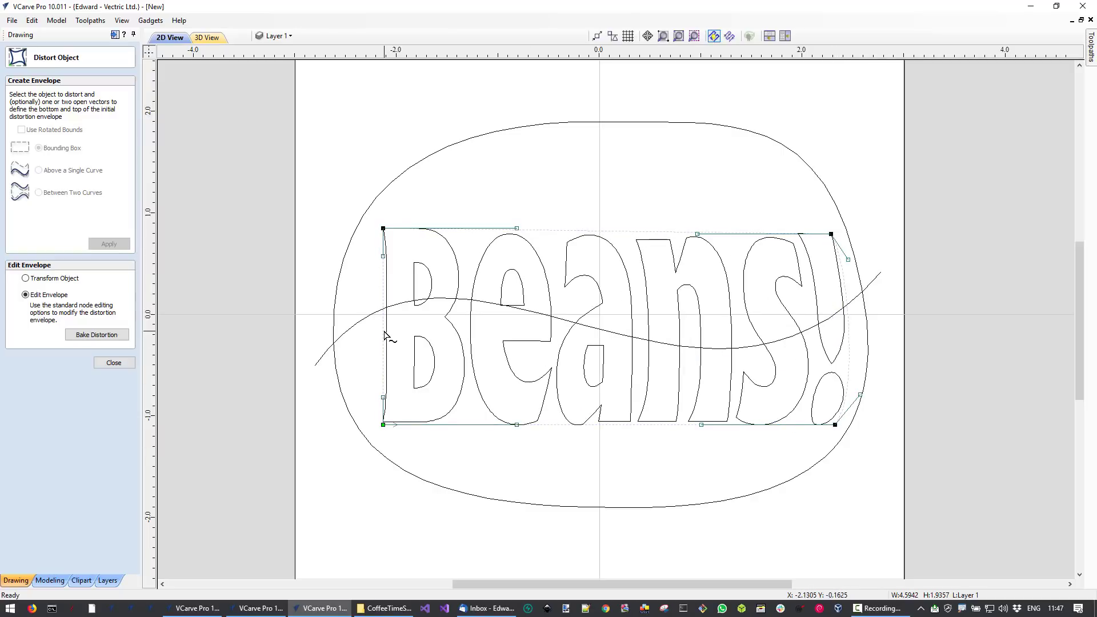
drag(385, 335, 356, 341)
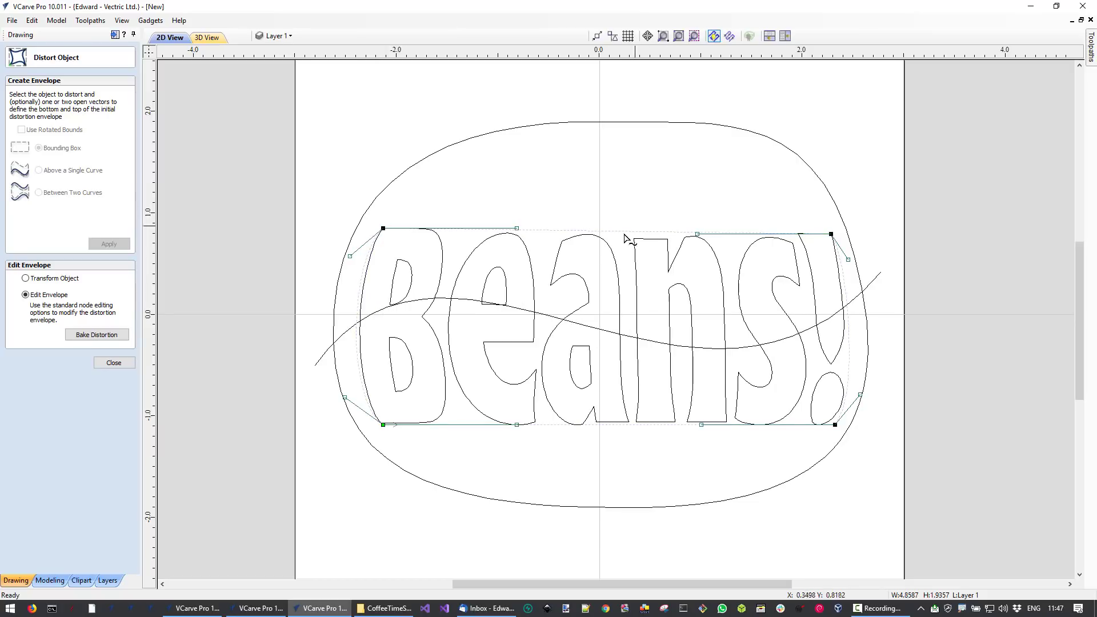
drag(554, 234, 727, 151)
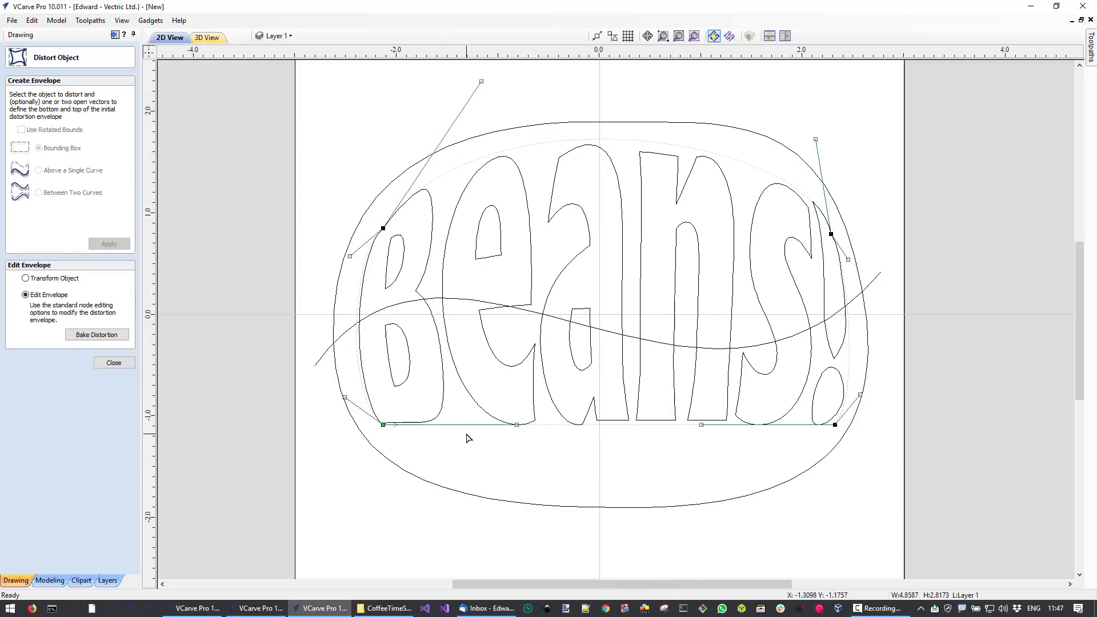
drag(537, 433, 701, 486)
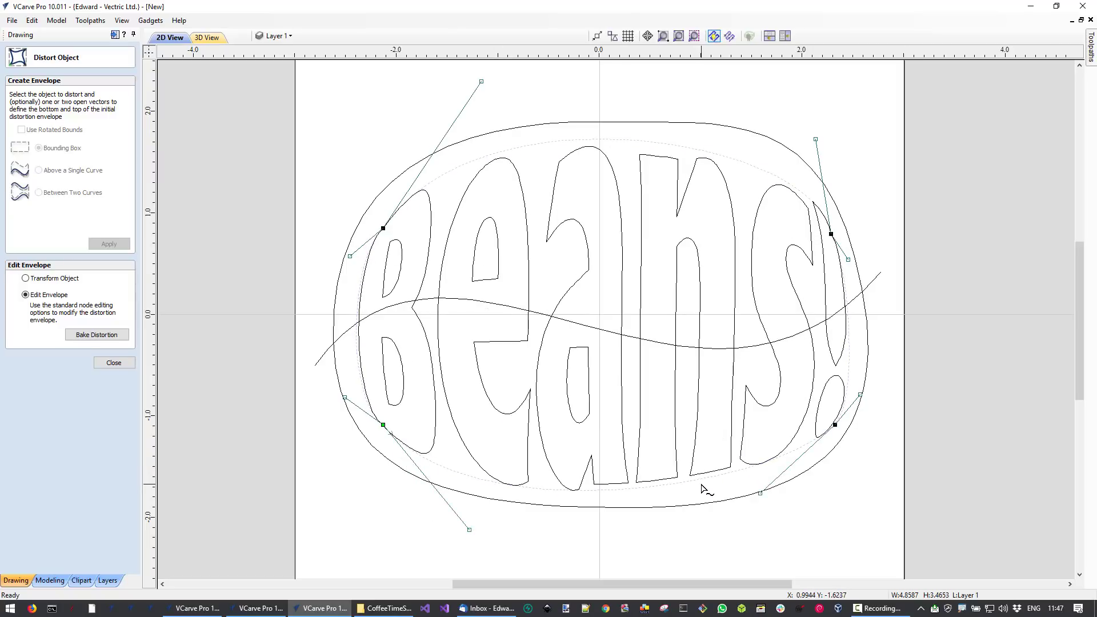
- Fine-tune the envelope's corner nodes and upper Bezier handles so the letters fit evenly inside the bean outline
drag(378, 431, 380, 435)
drag(382, 229, 381, 223)
drag(479, 76, 512, 117)
drag(381, 224, 385, 211)
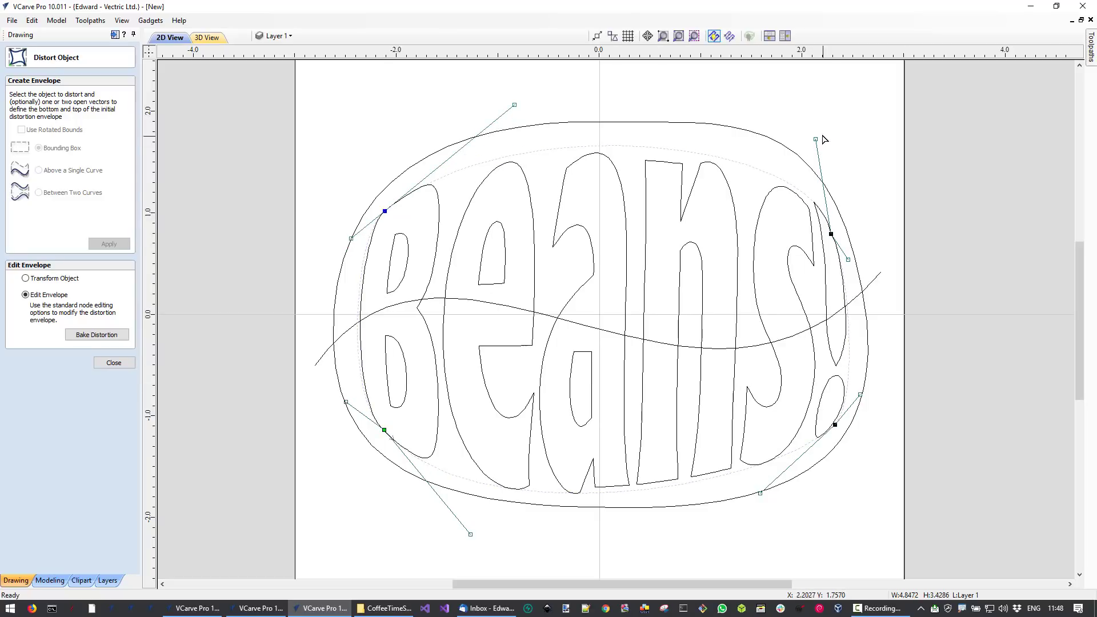
drag(814, 139, 761, 152)
drag(831, 234, 822, 210)
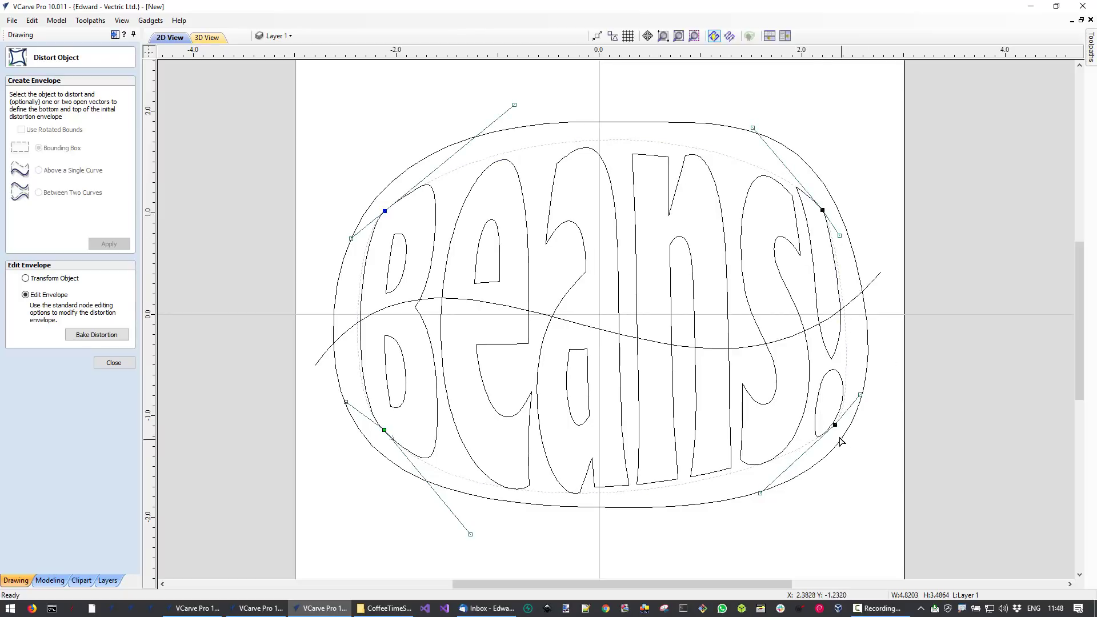
drag(835, 425, 835, 430)
click(830, 510)
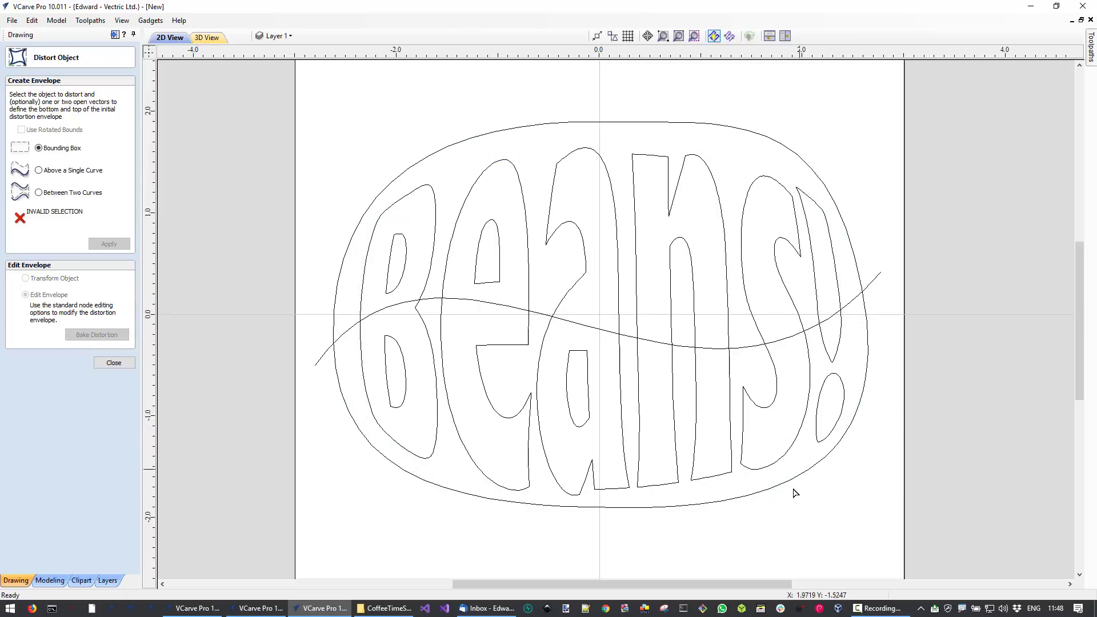
- Reshape the split curve by lowering its right end to about Y 0, raising its left end slightly and adjusting its bend
click(382, 310)
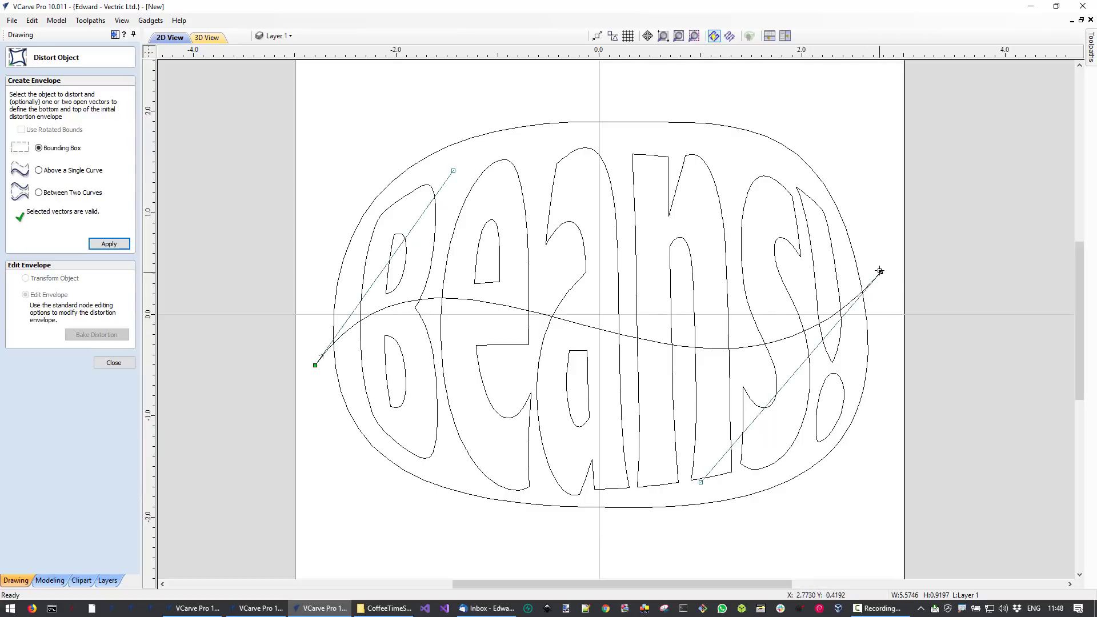
drag(881, 274, 898, 314)
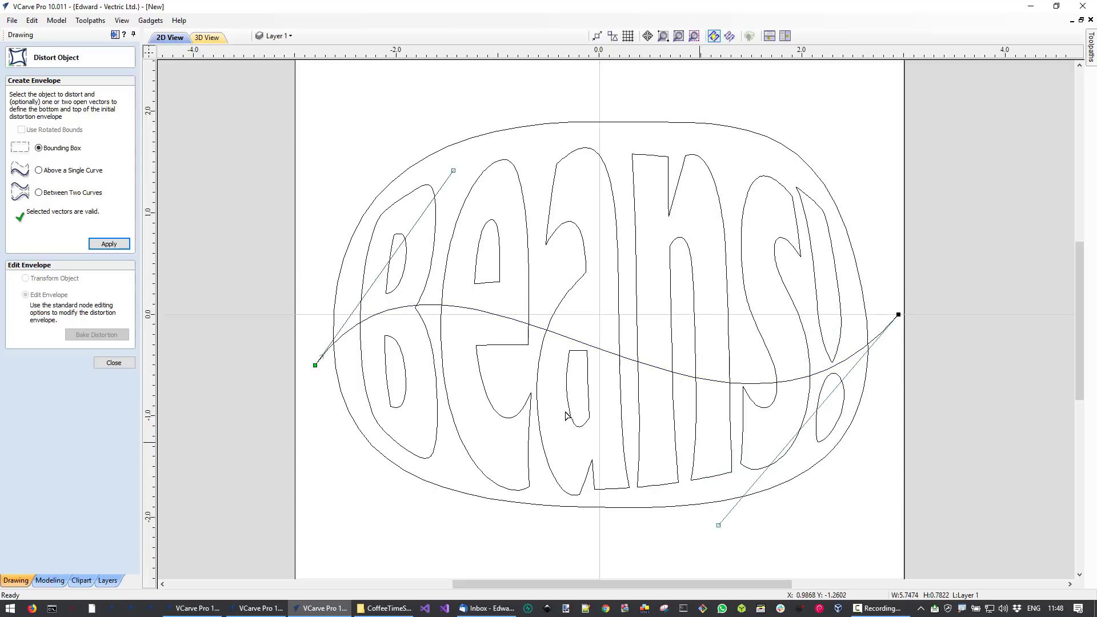
drag(315, 364, 311, 358)
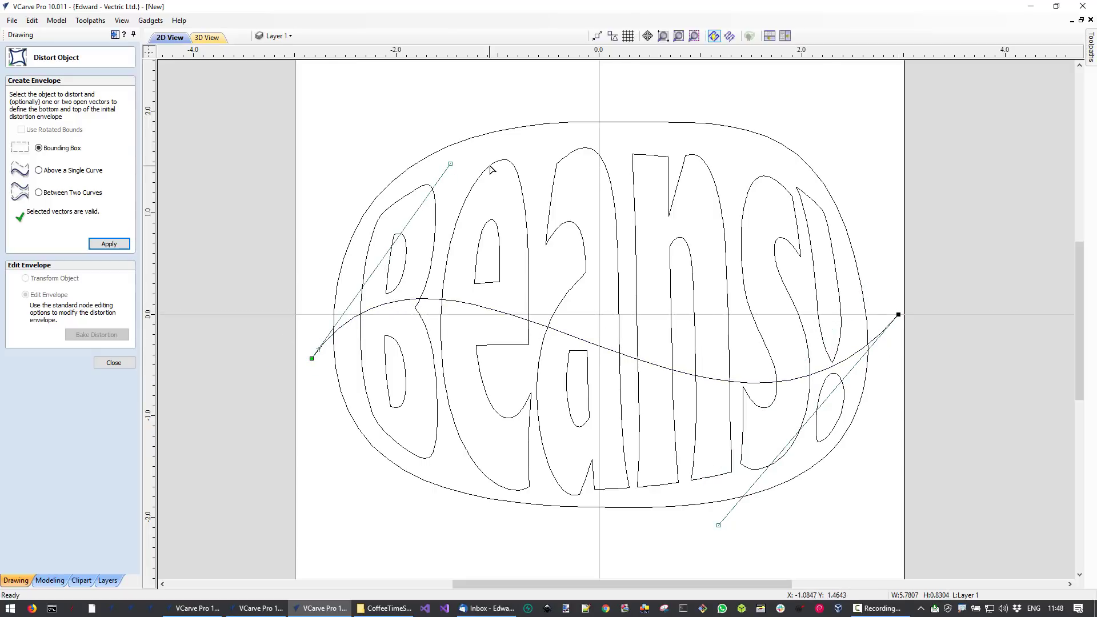
drag(455, 165, 482, 170)
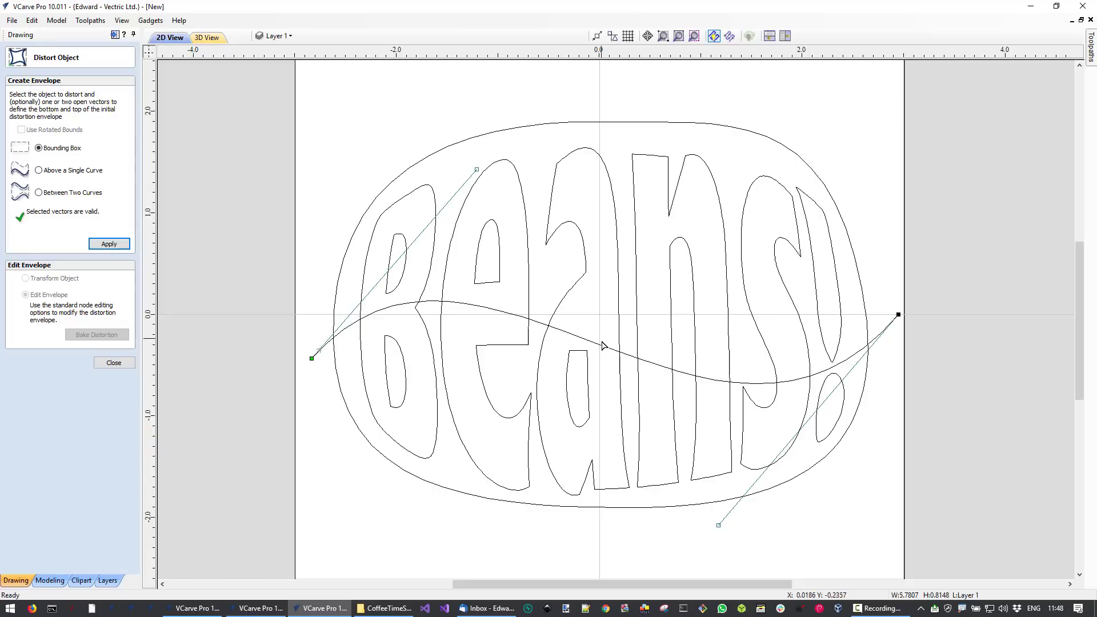
drag(602, 344, 607, 339)
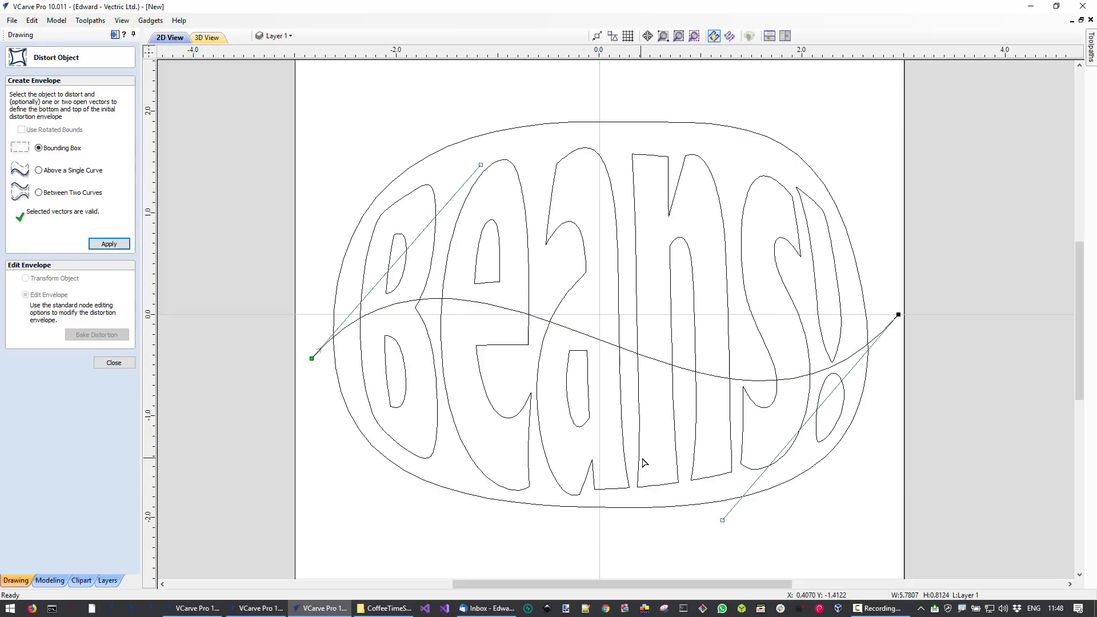
click(664, 532)
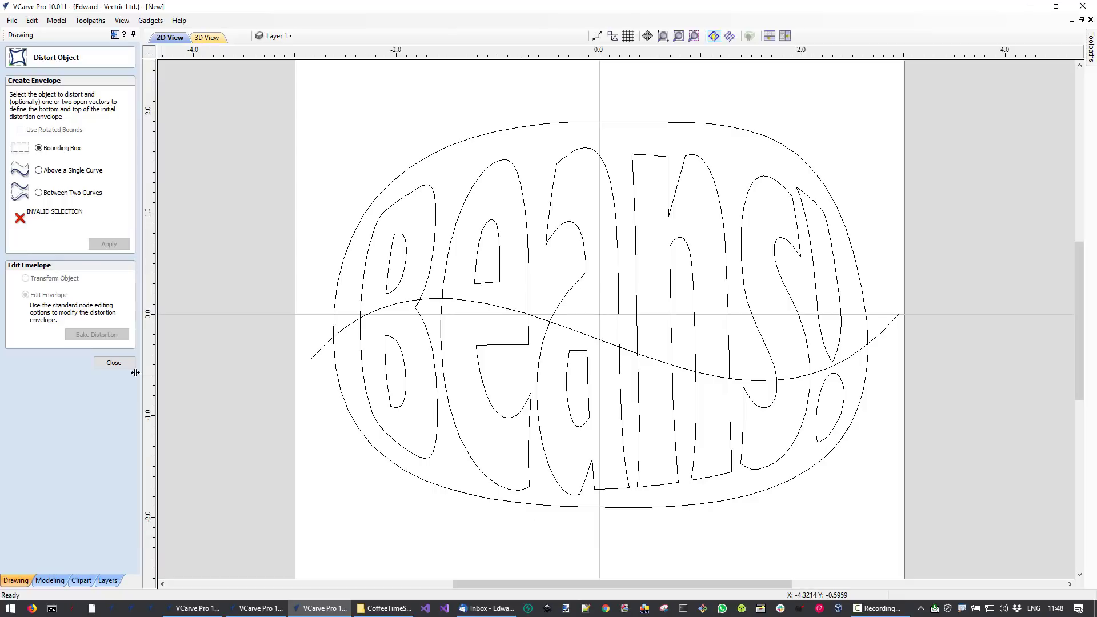
click(114, 362)
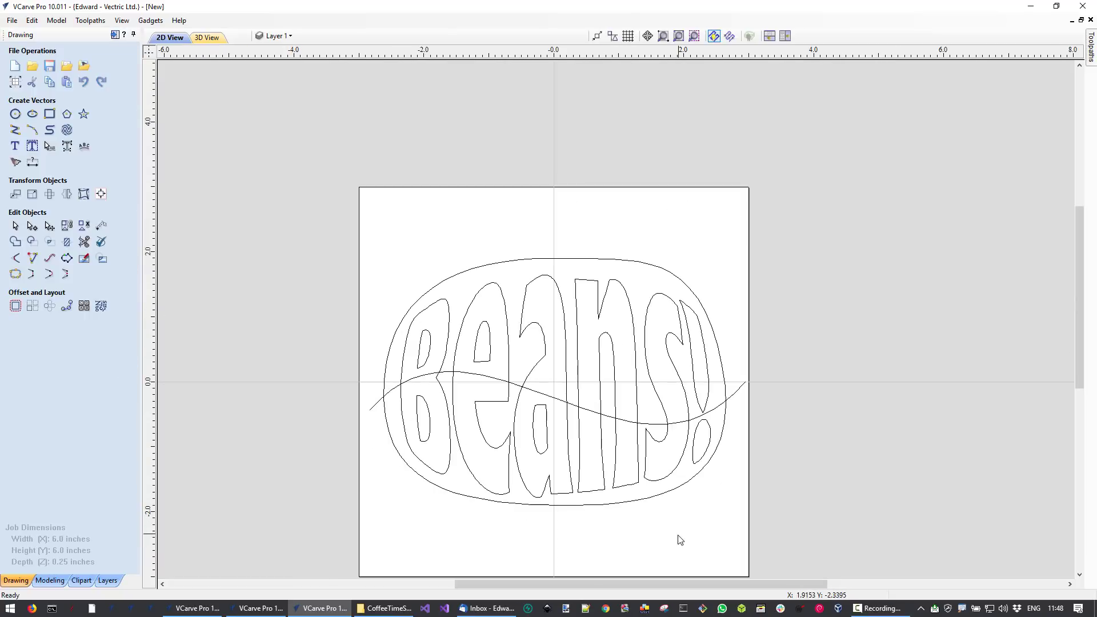
- Rename Layer 1 as "Master Artwork"
scroll(667, 551, up, 1)
scroll(666, 554, down, 1)
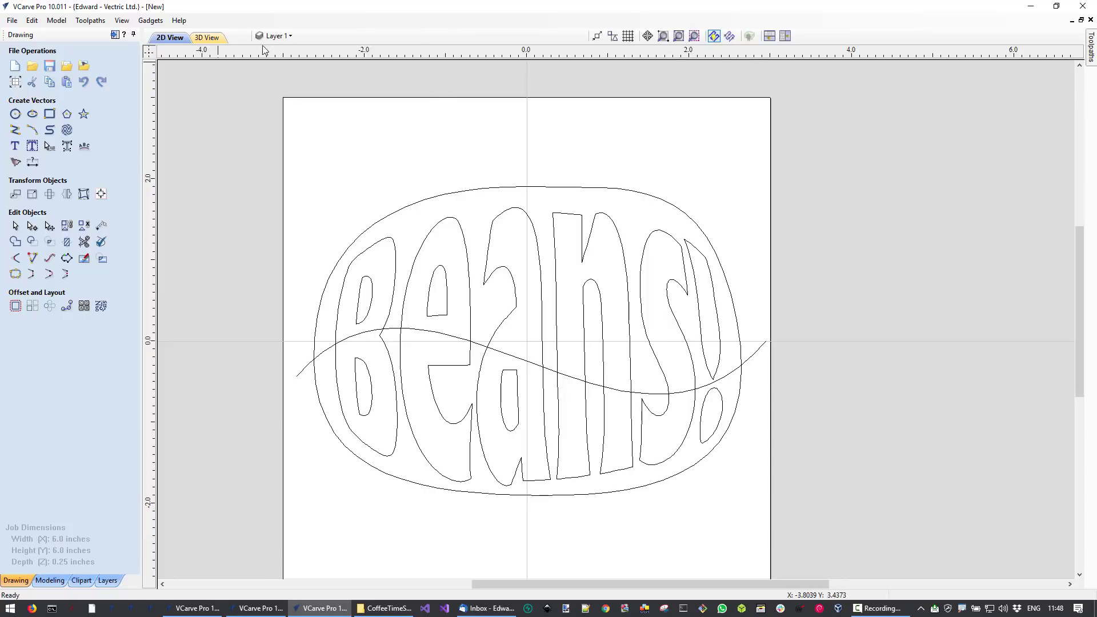
click(277, 35)
double_click(309, 58)
click(315, 56)
drag(325, 54, 272, 55)
text(Master Artwork)
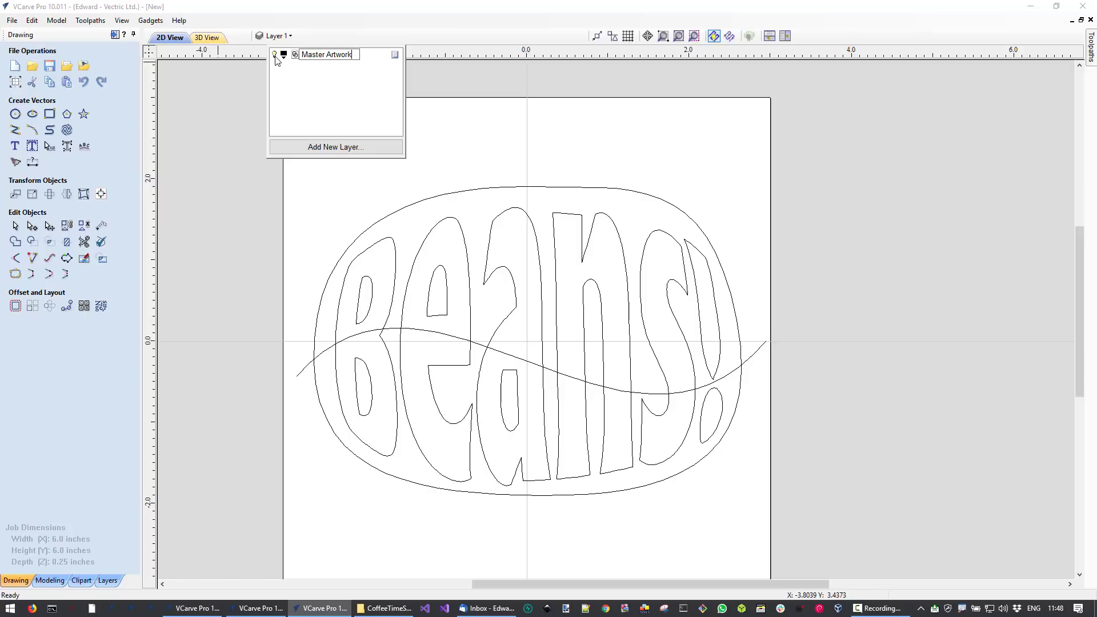
click(341, 175)
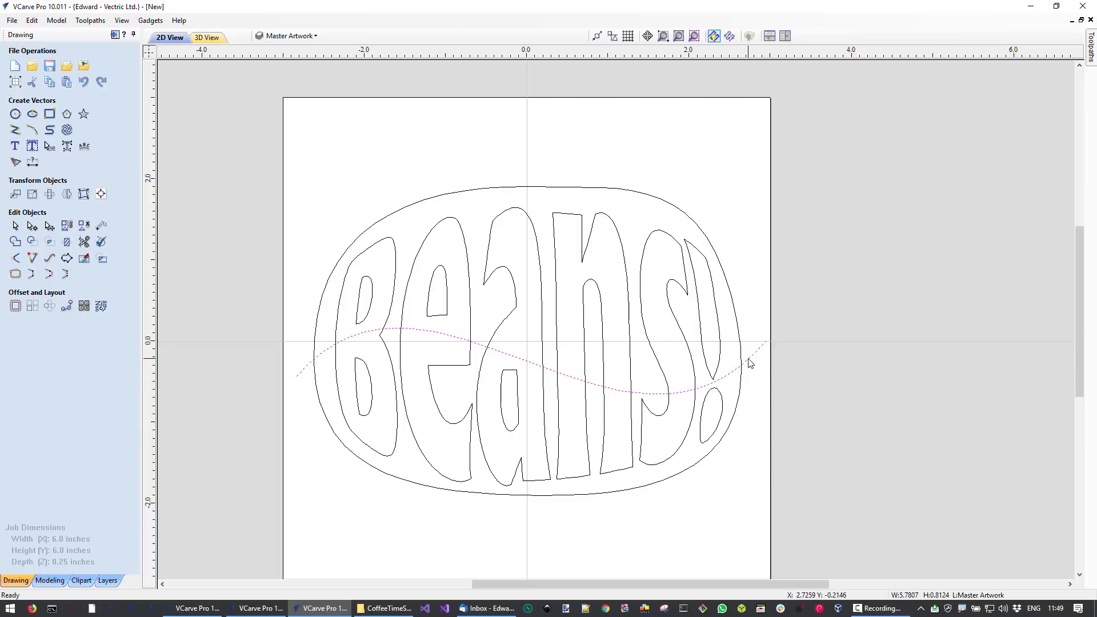
- Copy the split curve and bean outline to a new visible layer named "Top"
shift+click(739, 343)
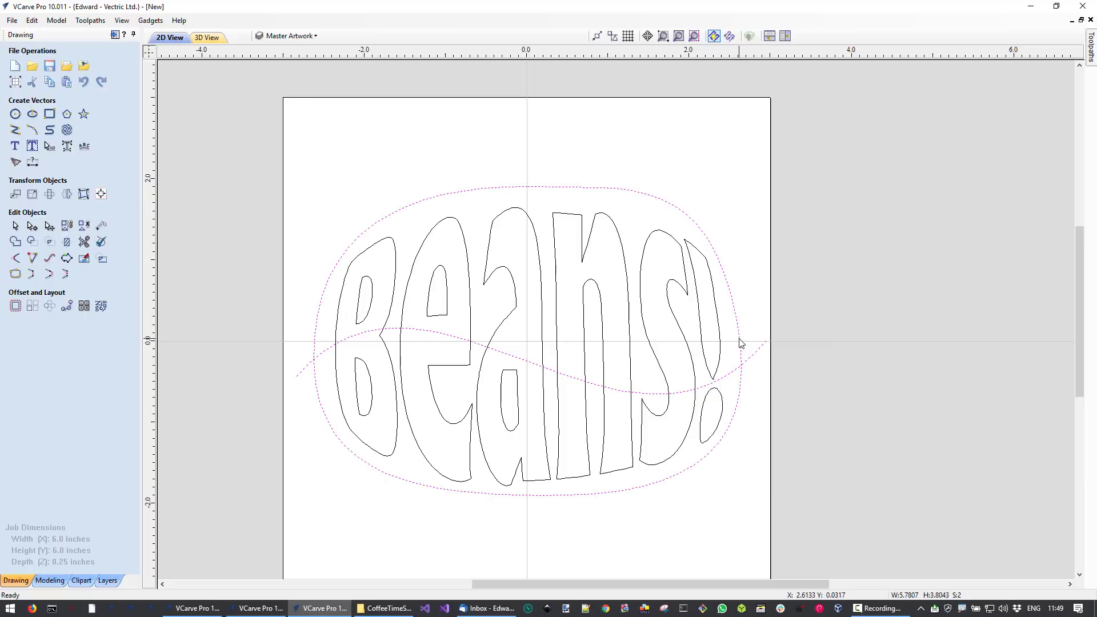
right_click(740, 342)
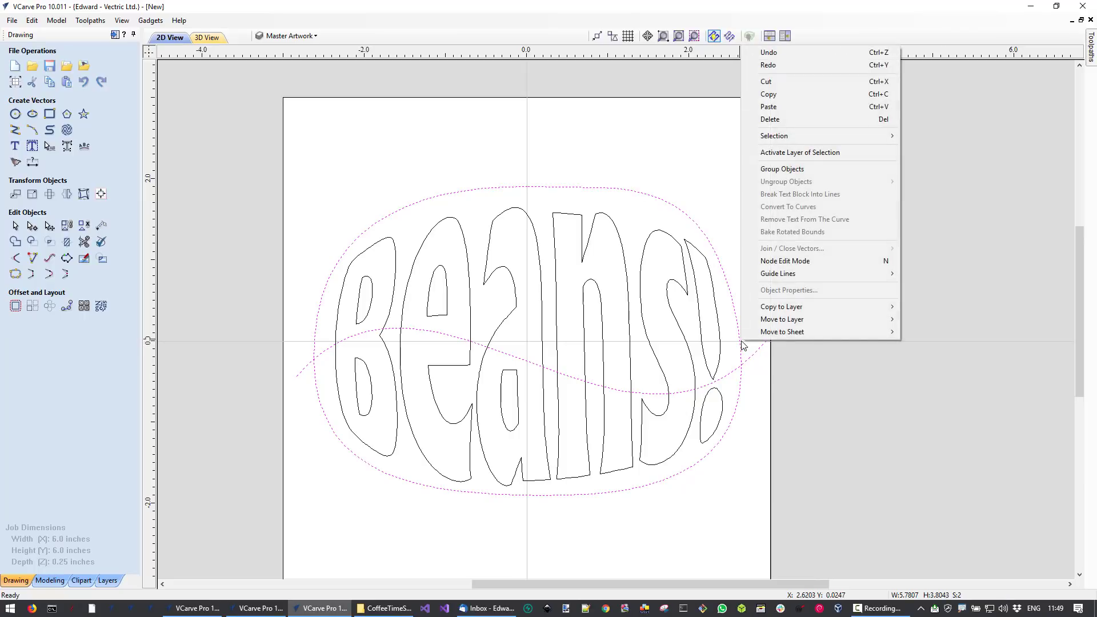
mouse_move(788, 311)
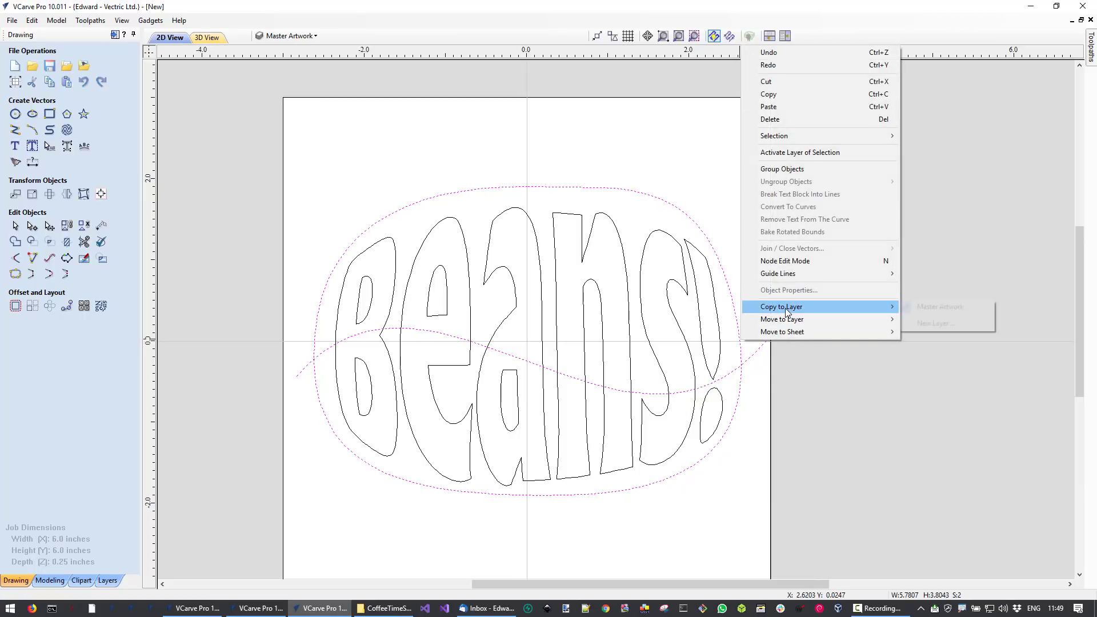
click(909, 322)
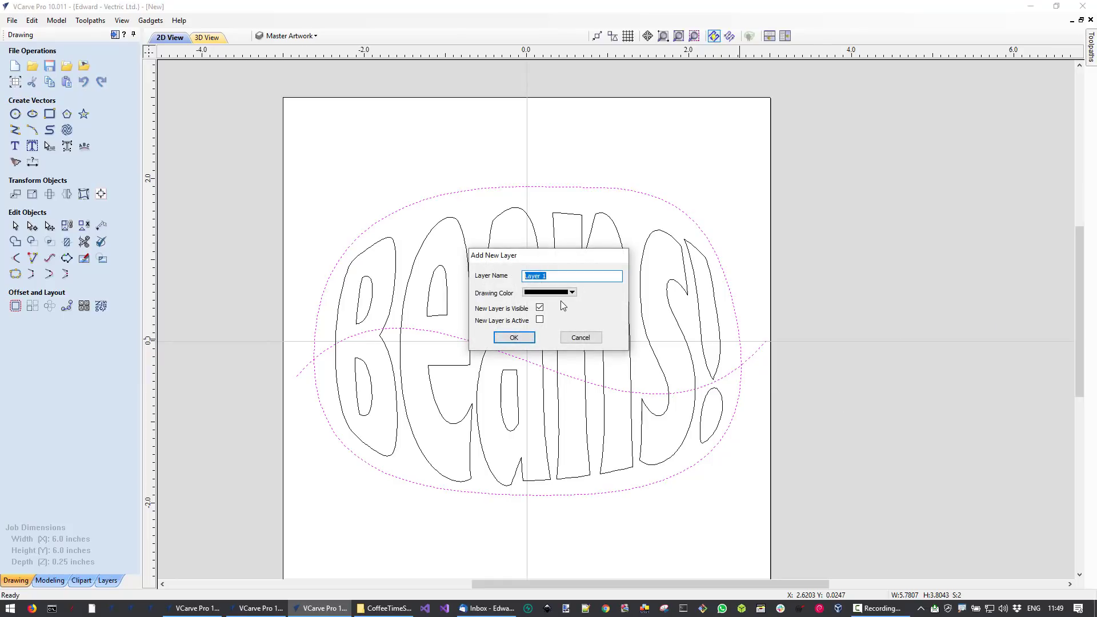
click(513, 338)
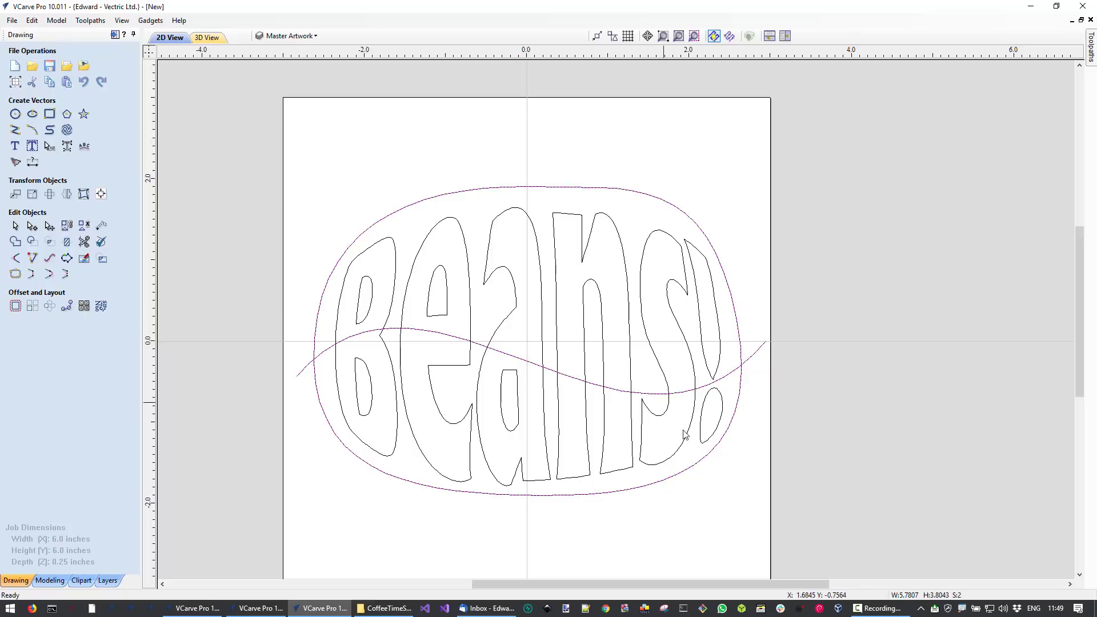
- Copy the bean outline and split curve to another new layer named "Bottom"
click(736, 380)
shift+click(739, 386)
right_click(741, 388)
mouse_move(784, 360)
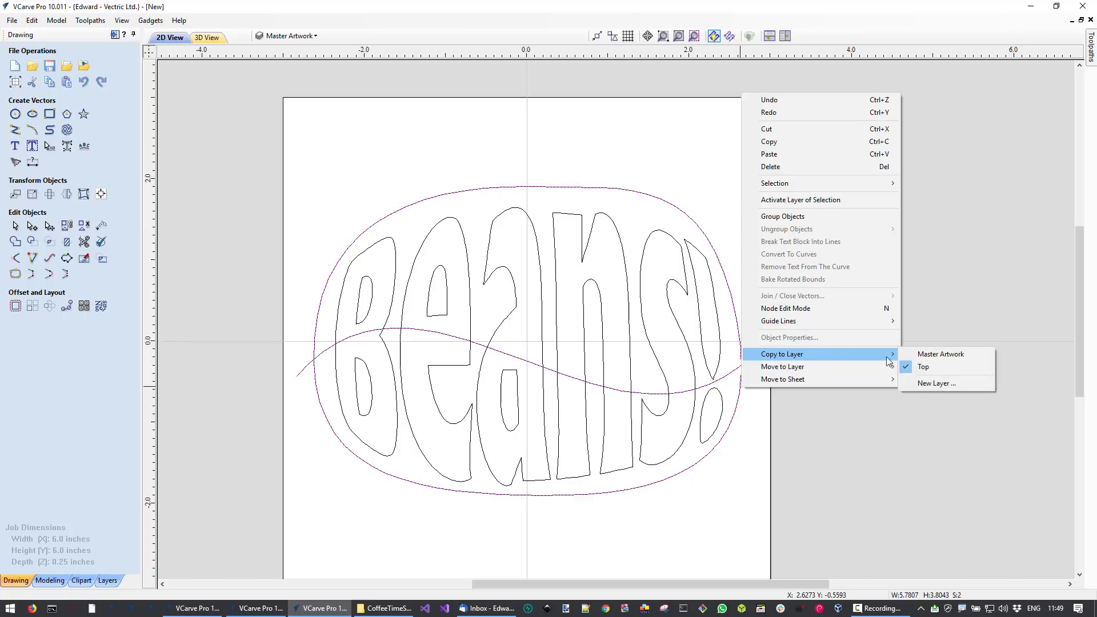
click(937, 379)
text(Bottom)
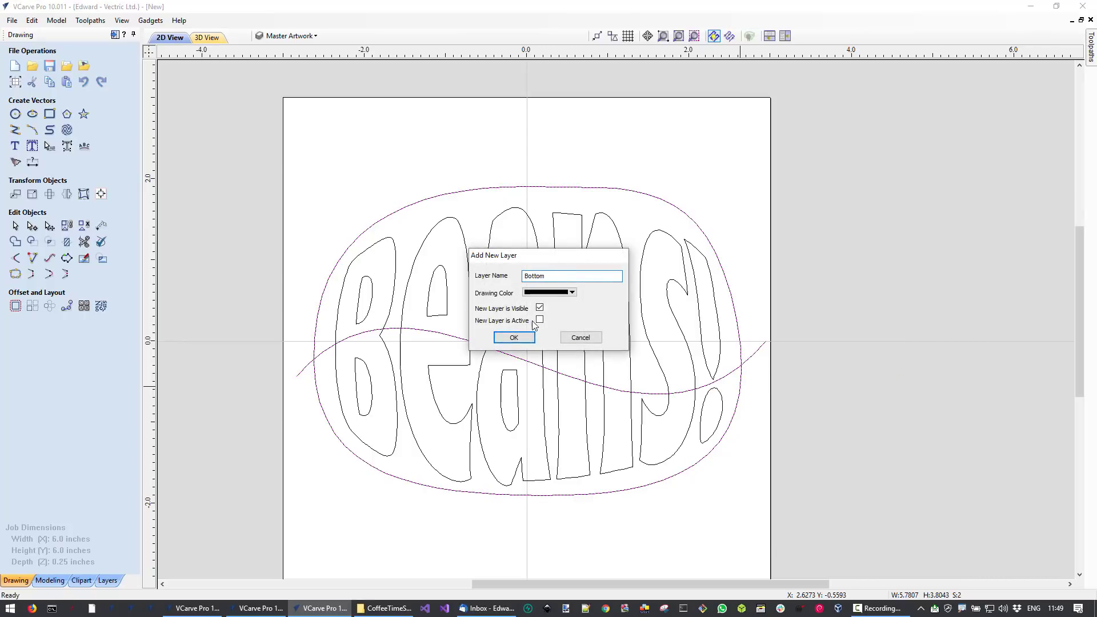
click(513, 337)
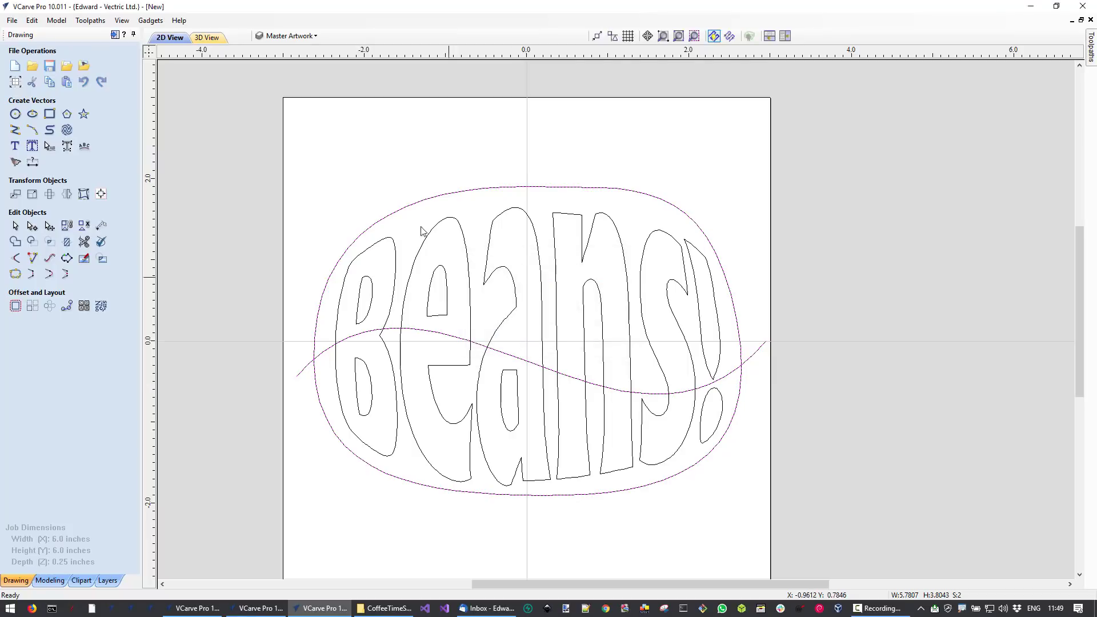
- Hide the Master Artwork and Bottom layers and make Top the active layer
click(316, 36)
click(274, 55)
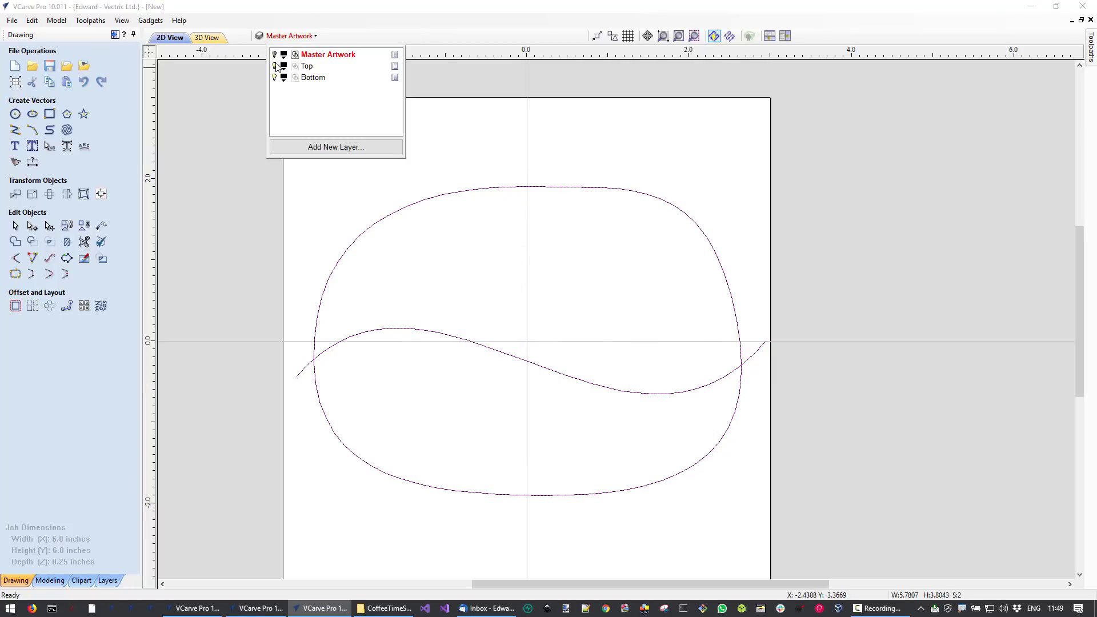
click(276, 77)
click(307, 66)
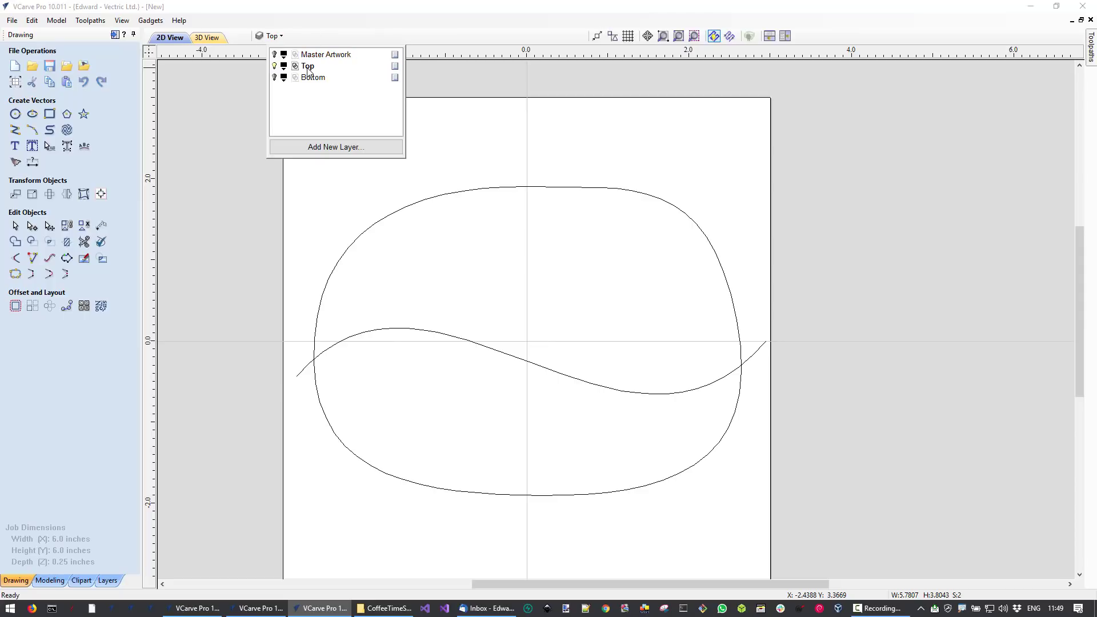
click(320, 55)
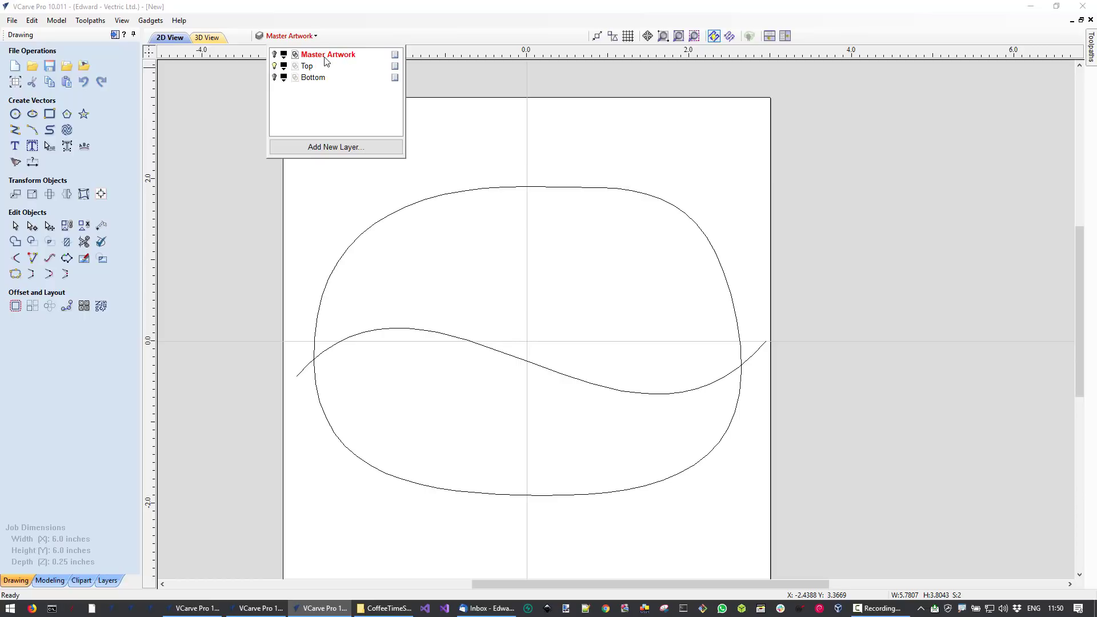
click(308, 67)
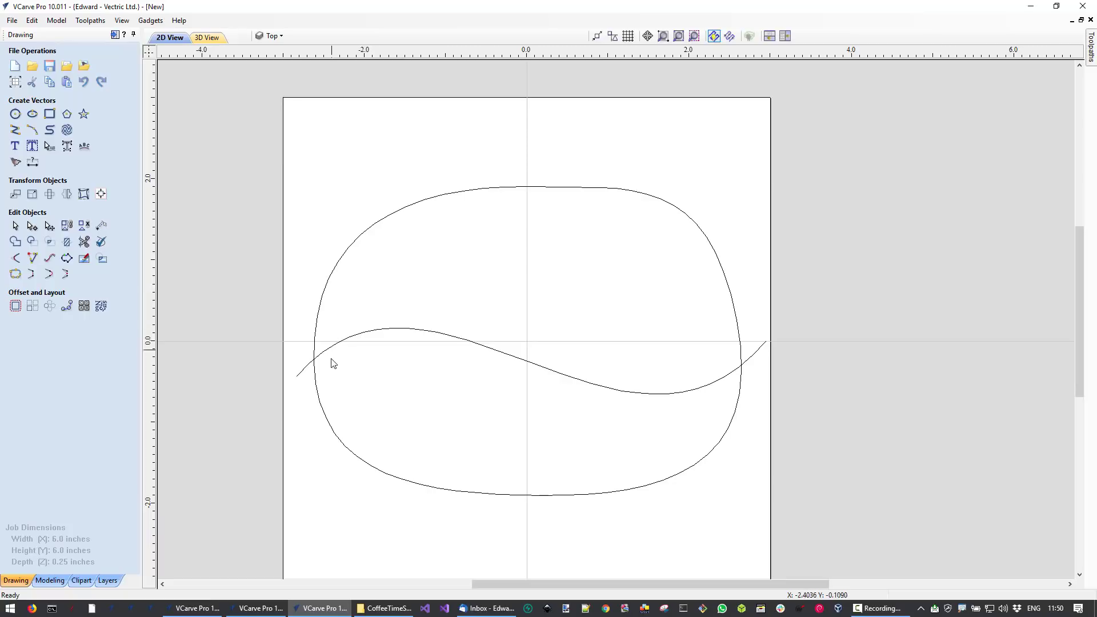
- Trim away the bean outline below the split curve and both overhanging curve ends on the Top layer
click(84, 241)
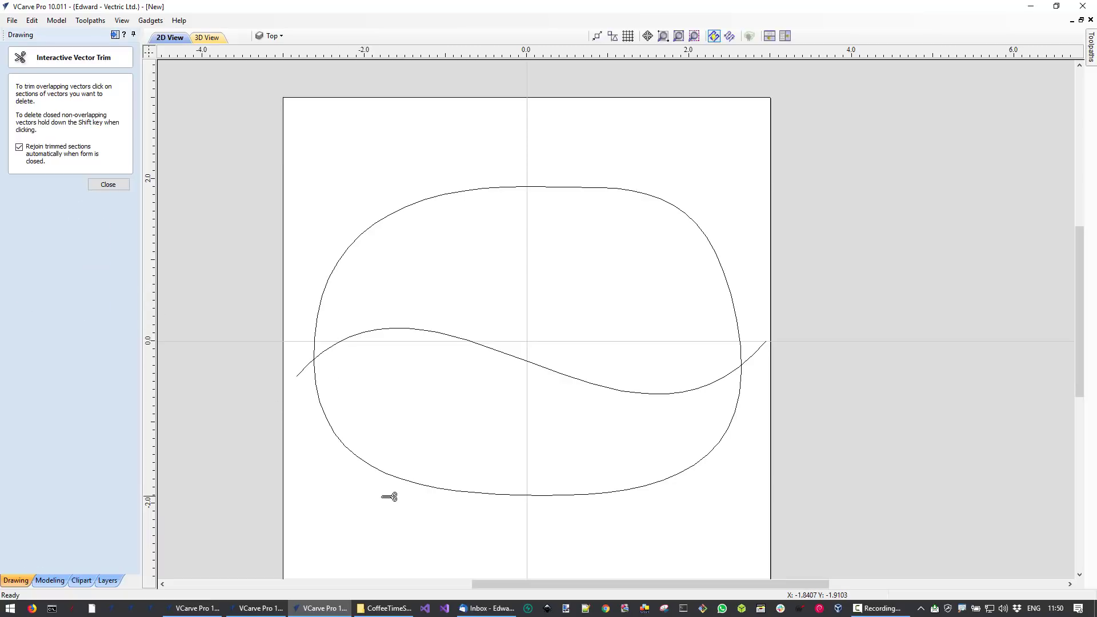
click(384, 471)
click(307, 366)
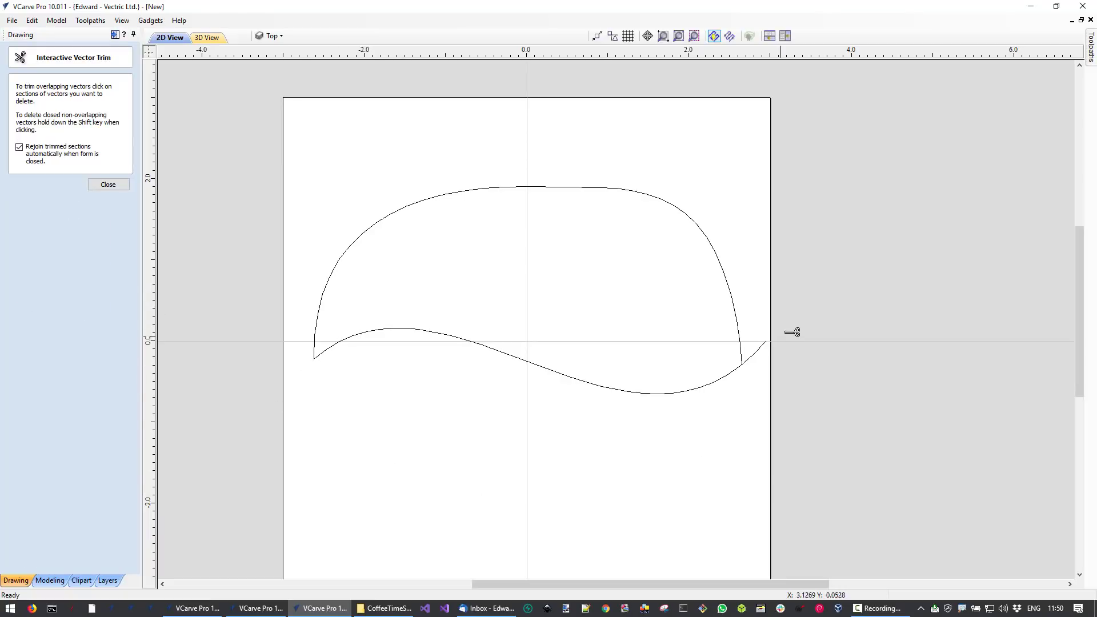
click(756, 350)
key(Escape)
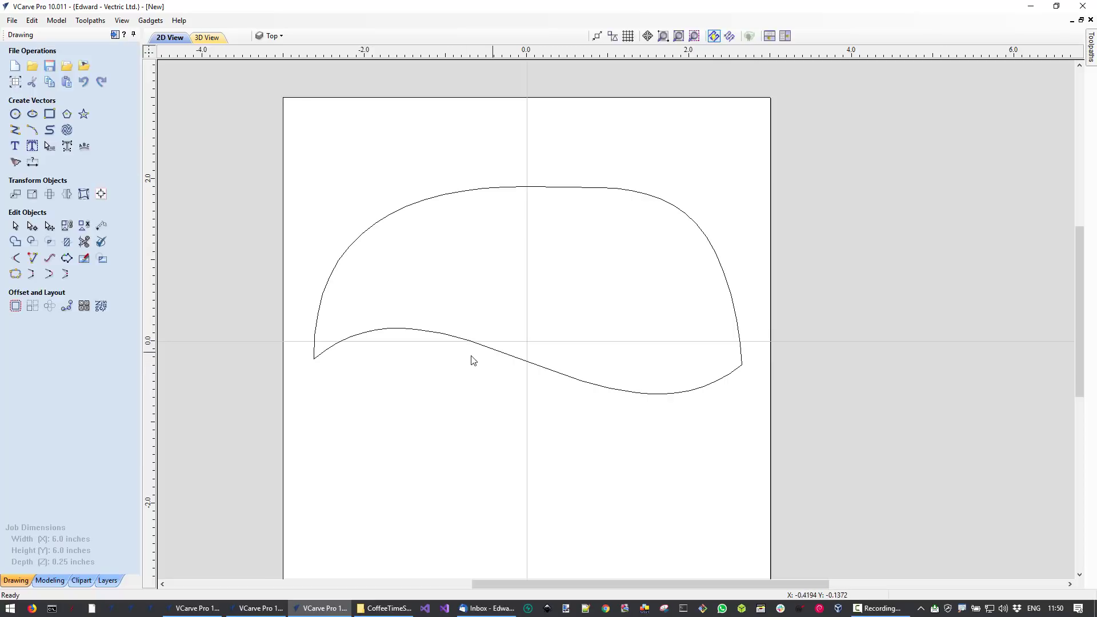
- Hide the Top layer and make the Bottom layer visible and active
click(278, 36)
click(313, 78)
click(275, 78)
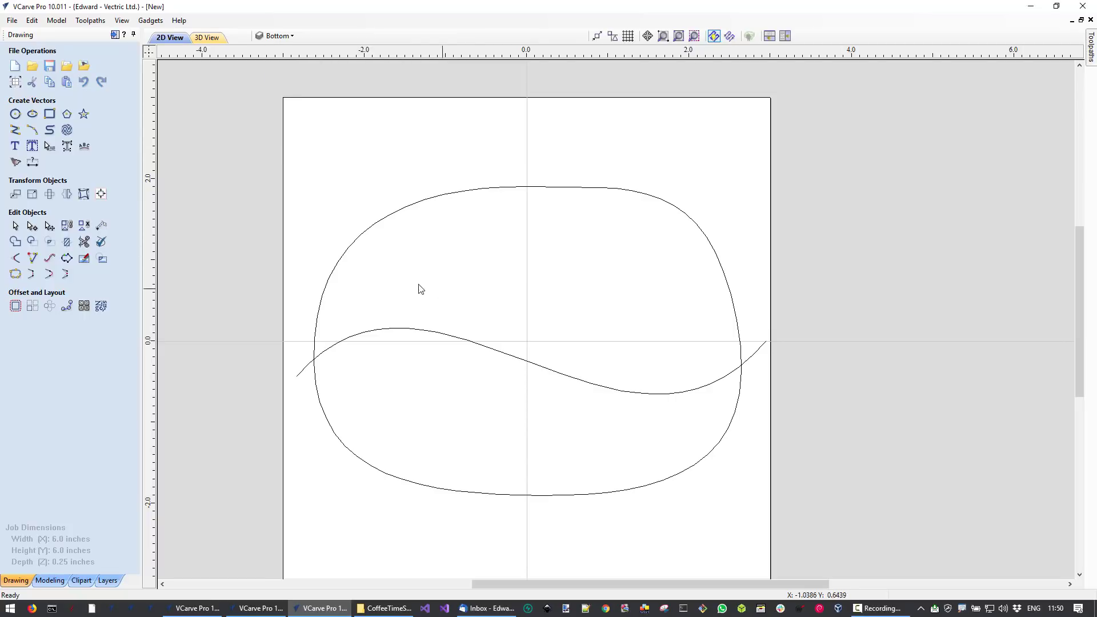
- Trim away the bean outline above the split curve and both overhanging curve ends on the Bottom layer
click(84, 241)
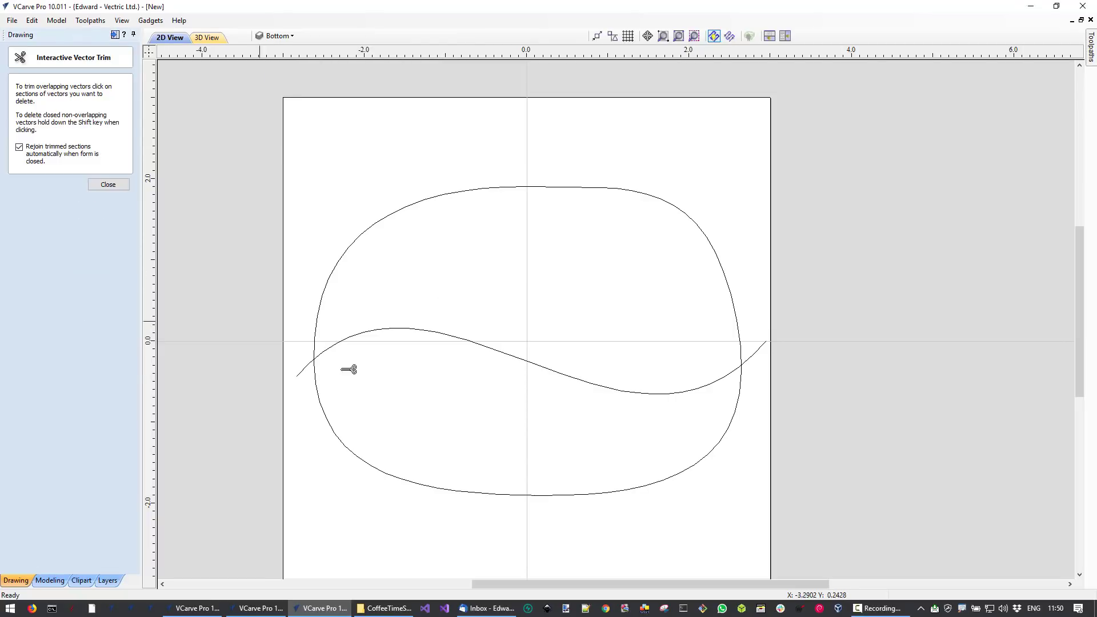
click(330, 293)
click(306, 369)
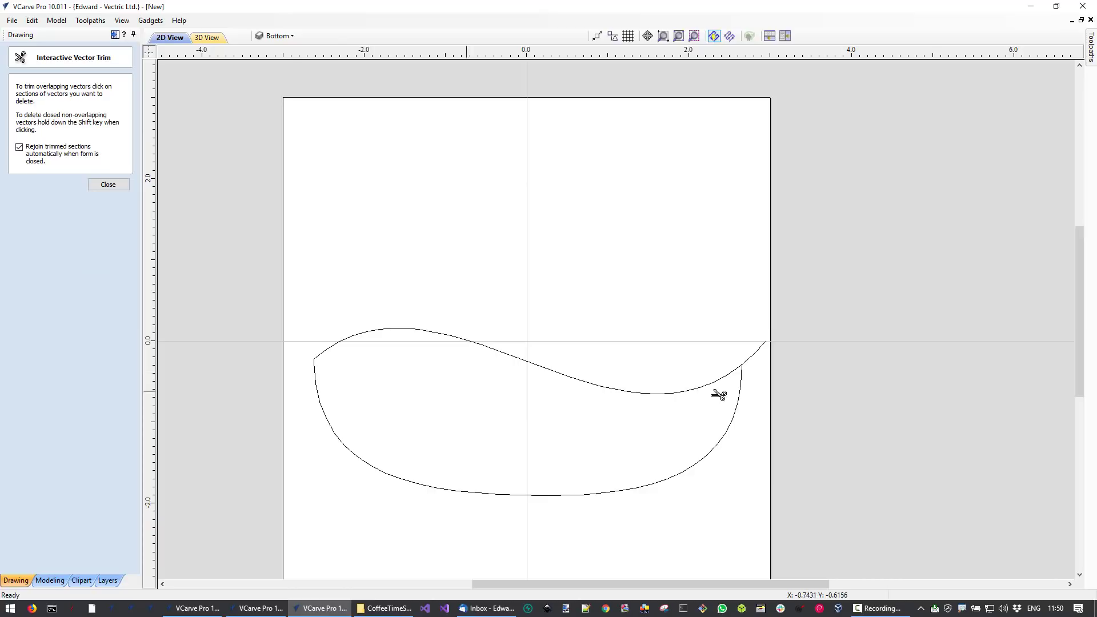
click(752, 354)
key(Escape)
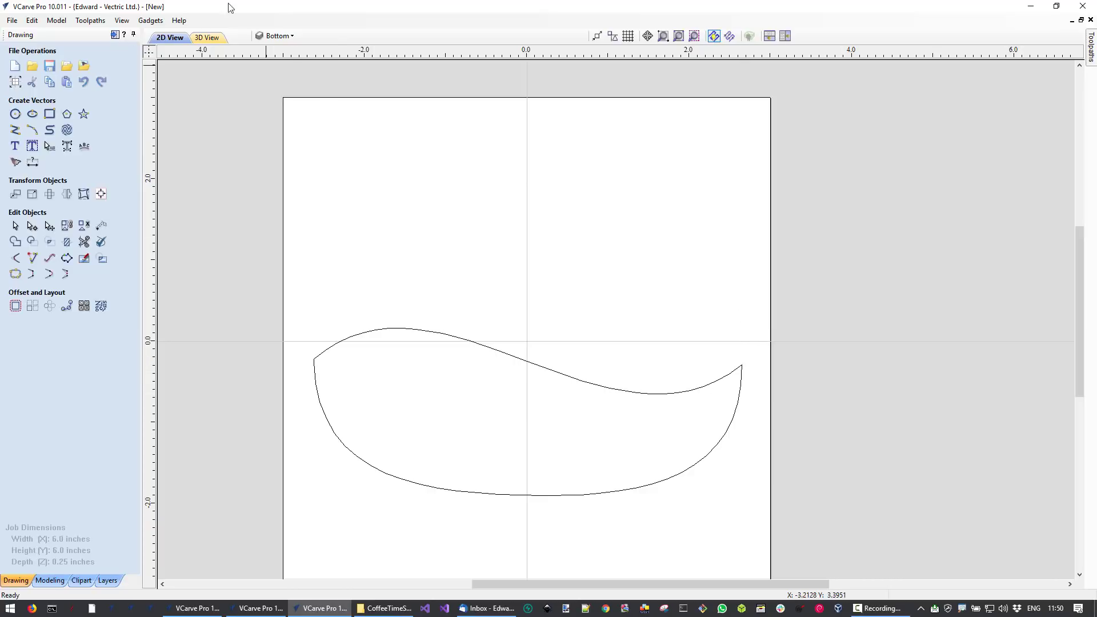
- Show the Master Artwork and Top layers, hide Bottom, and copy the distorted "Beans!" text to the Top layer
click(295, 37)
click(274, 66)
click(274, 67)
click(274, 67)
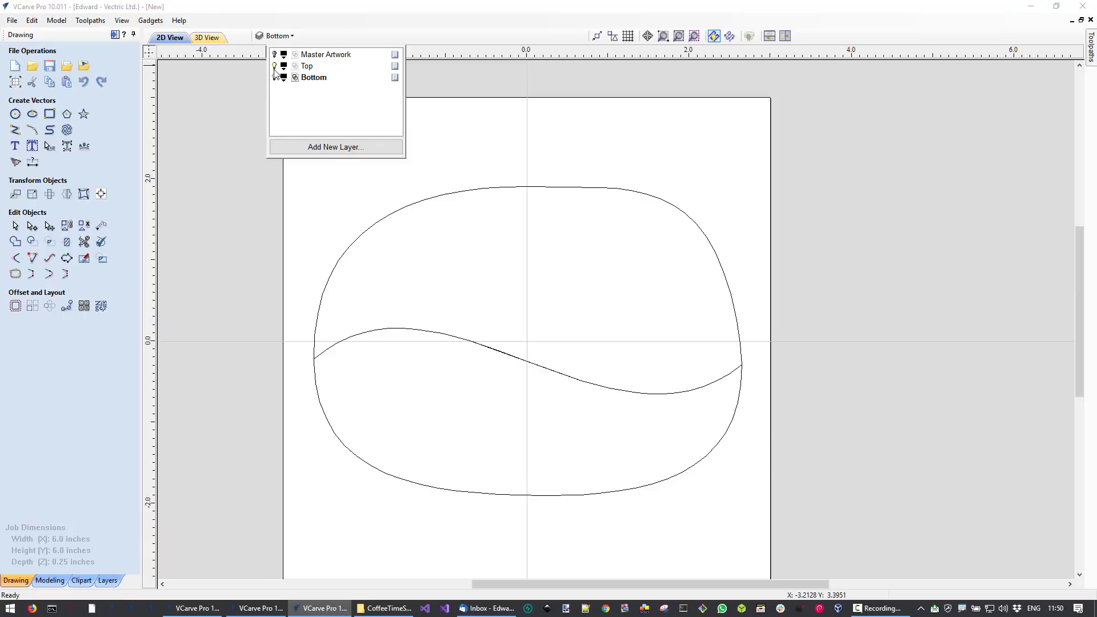
click(274, 55)
click(274, 78)
right_click(506, 269)
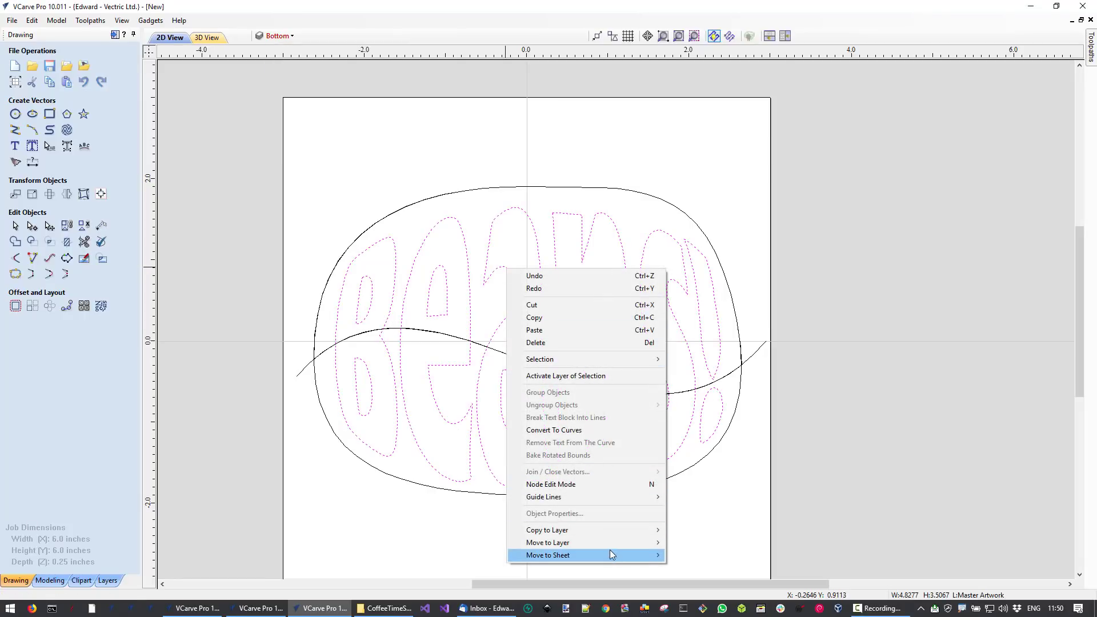
mouse_move(612, 533)
click(702, 542)
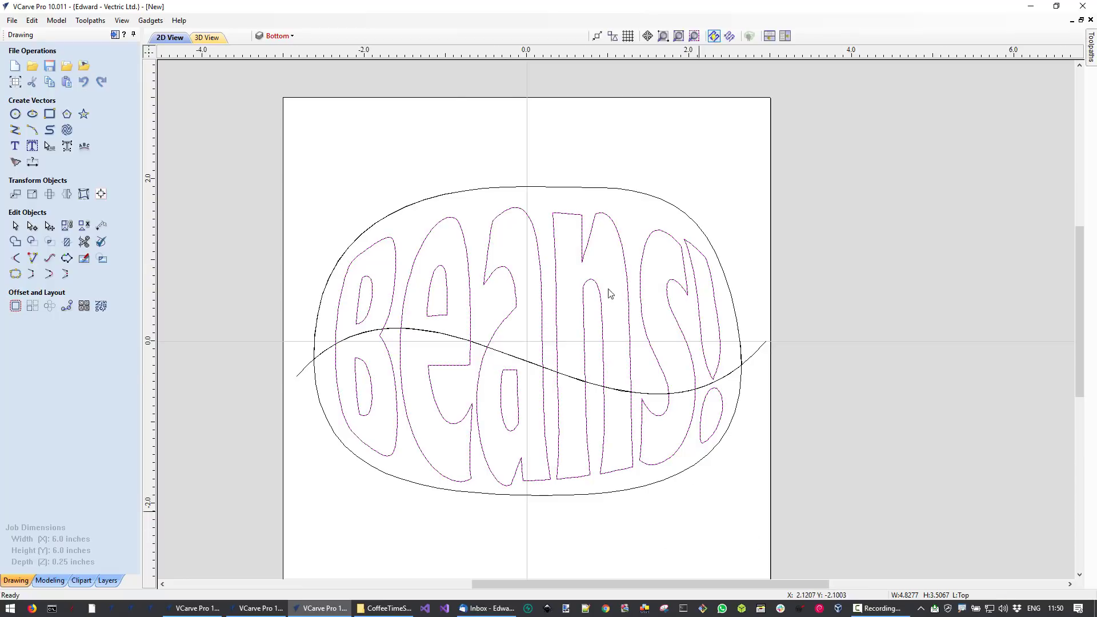
- Hide the Master Artwork layer and make Top the active layer
click(292, 36)
click(275, 56)
click(312, 65)
click(440, 250)
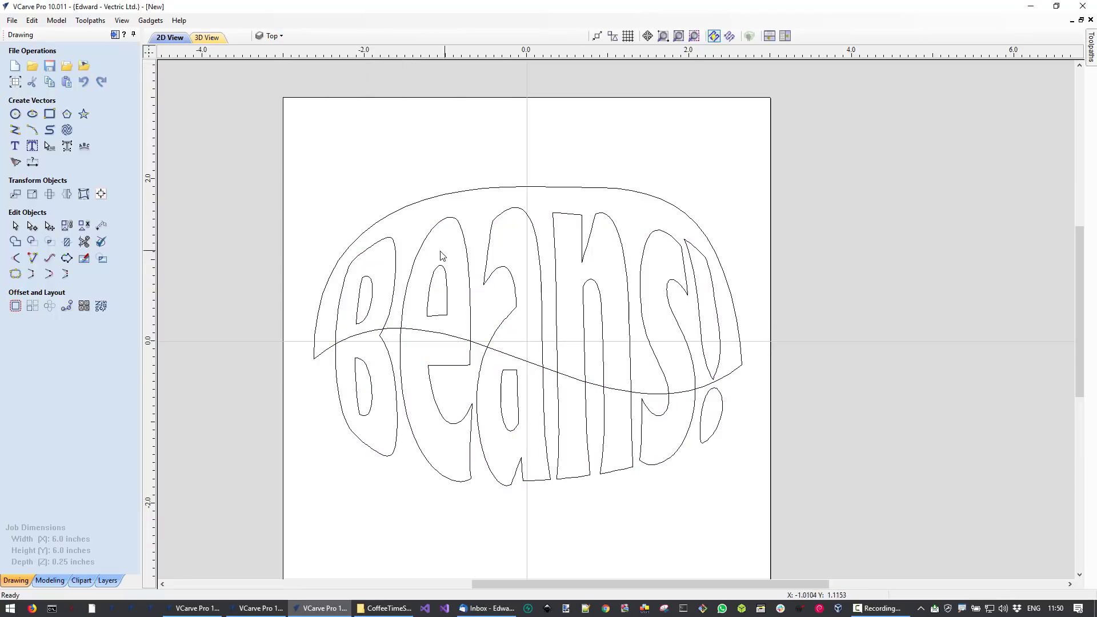
- Convert the distorted "Beans!" text on the Top layer to curves and group the letters
click(459, 225)
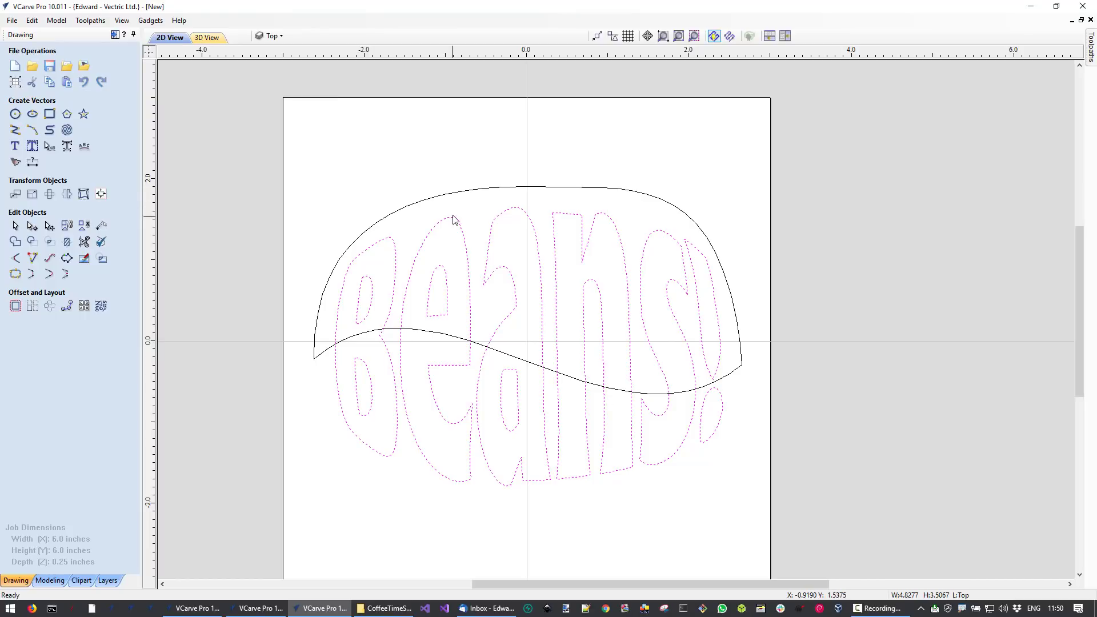
click(454, 195)
click(455, 218)
click(322, 345)
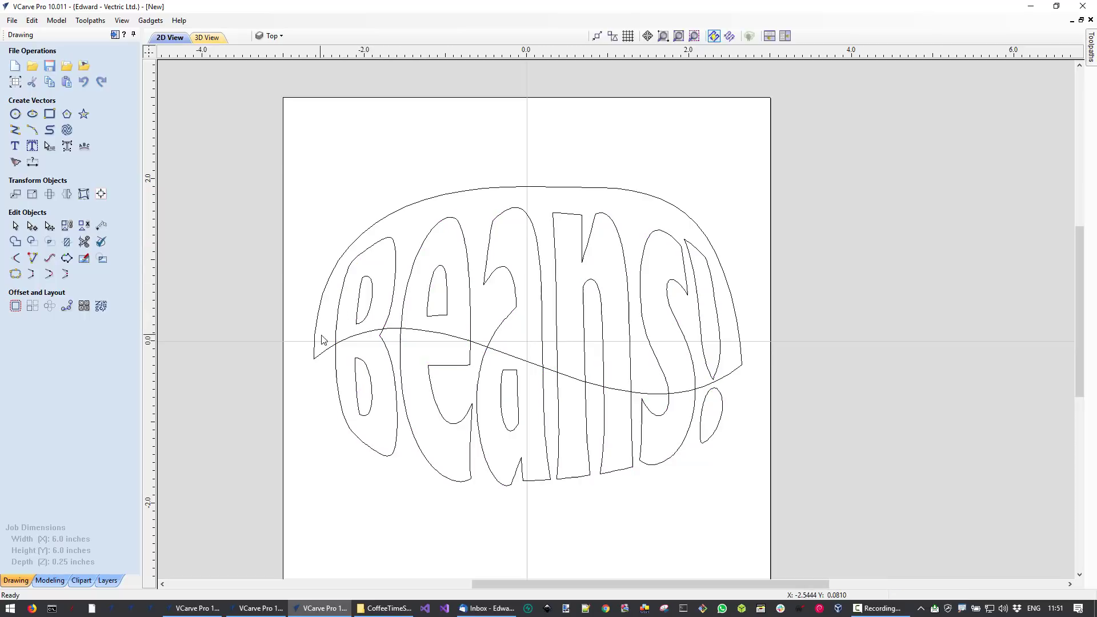
click(339, 375)
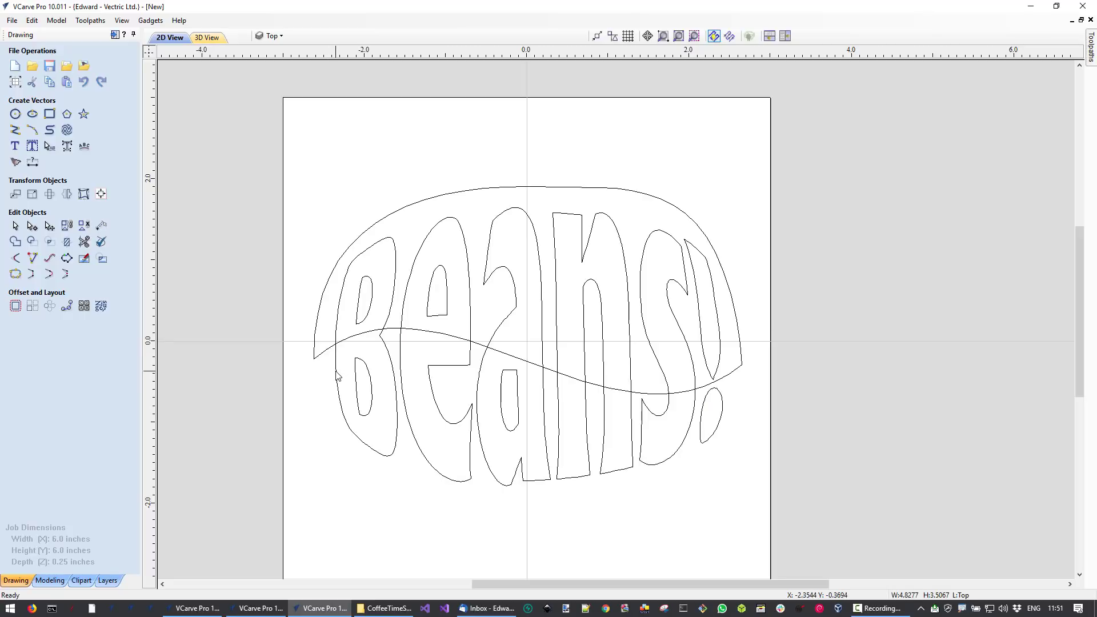
right_click(338, 366)
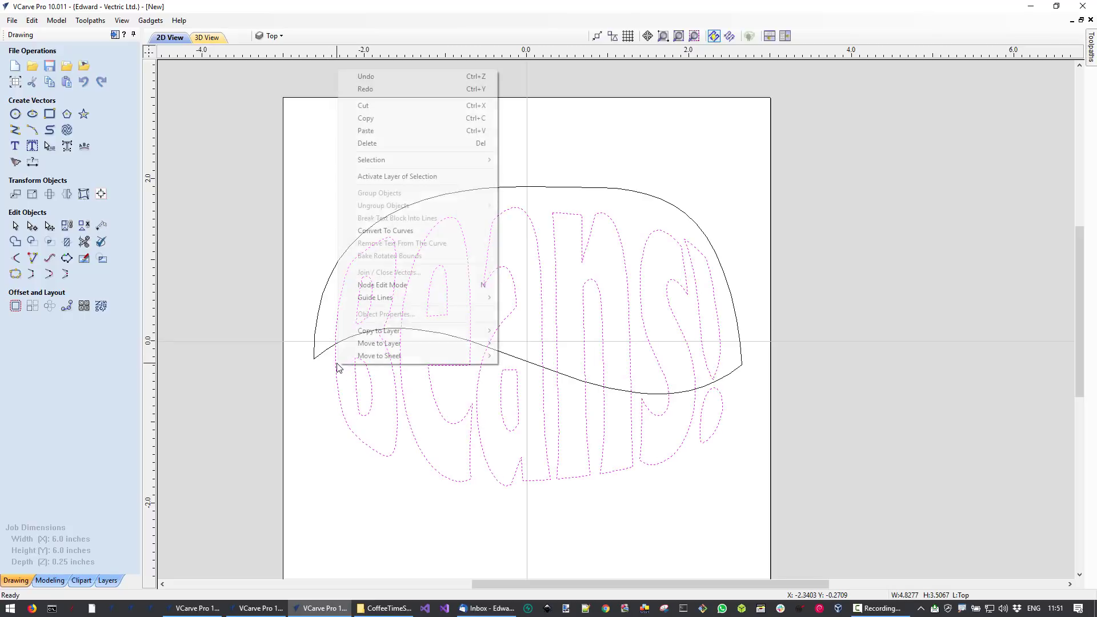
click(396, 231)
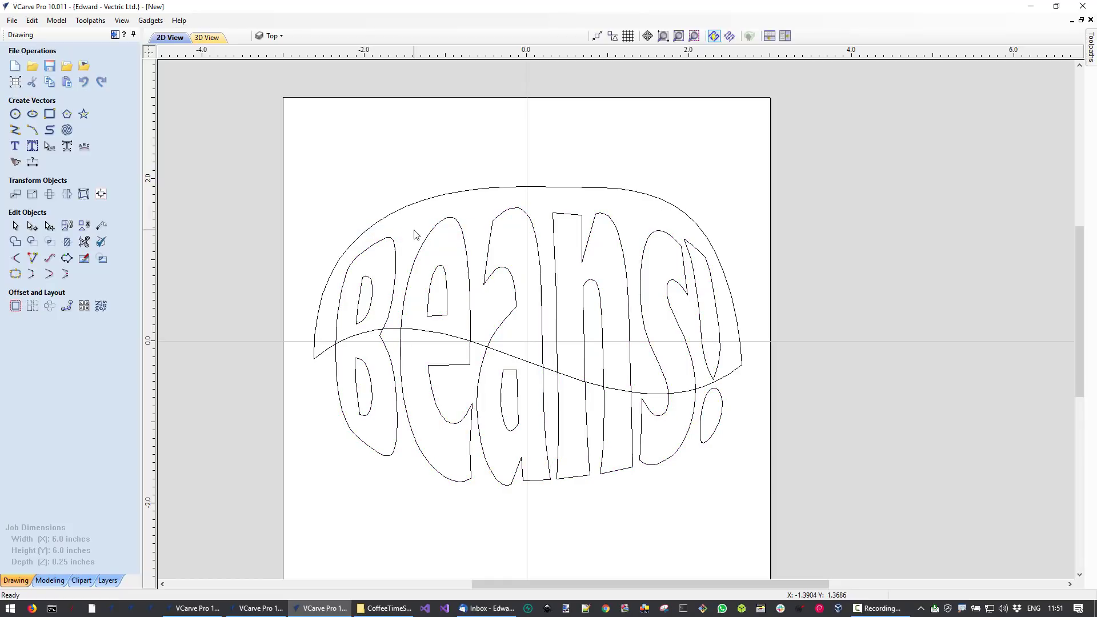
- Subtract the "Beans!" letters from the upper half of the bean outline
click(400, 210)
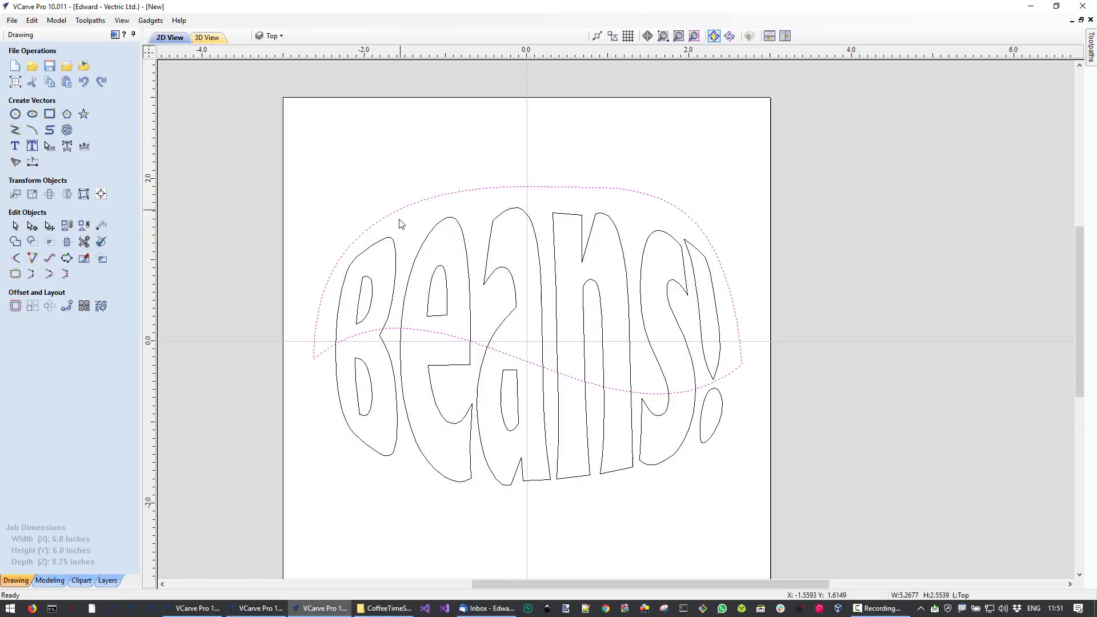
shift+click(392, 238)
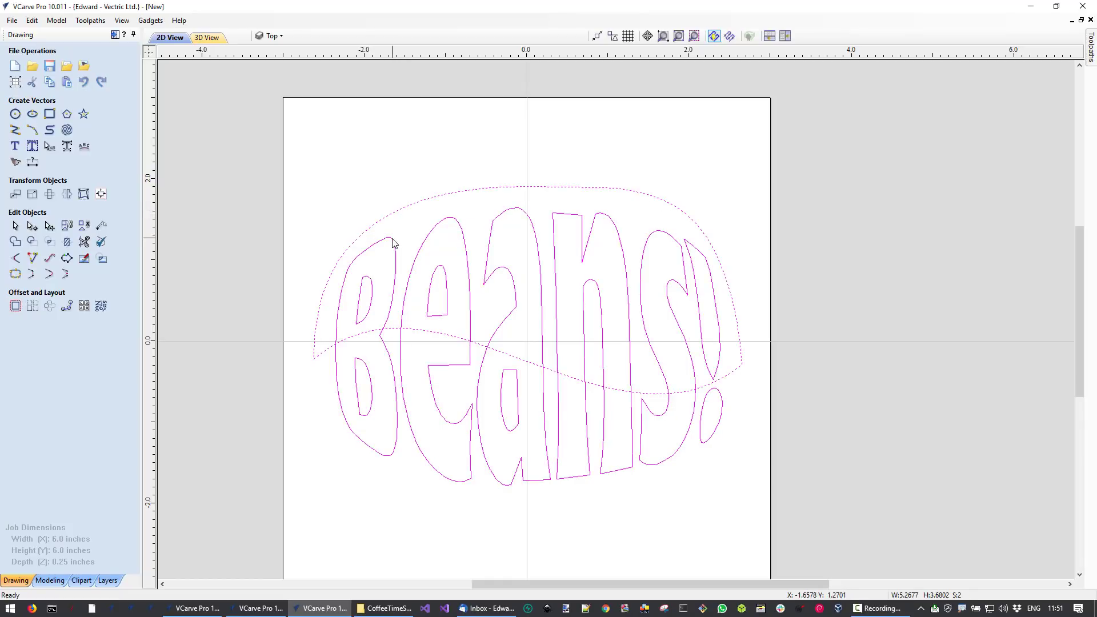
click(41, 244)
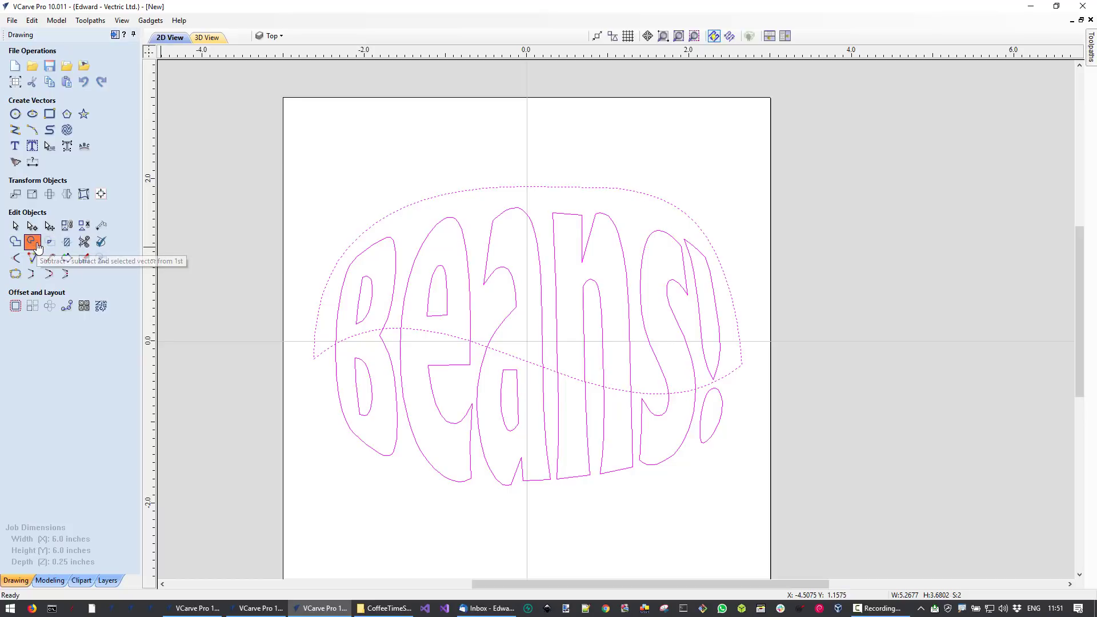
click(340, 430)
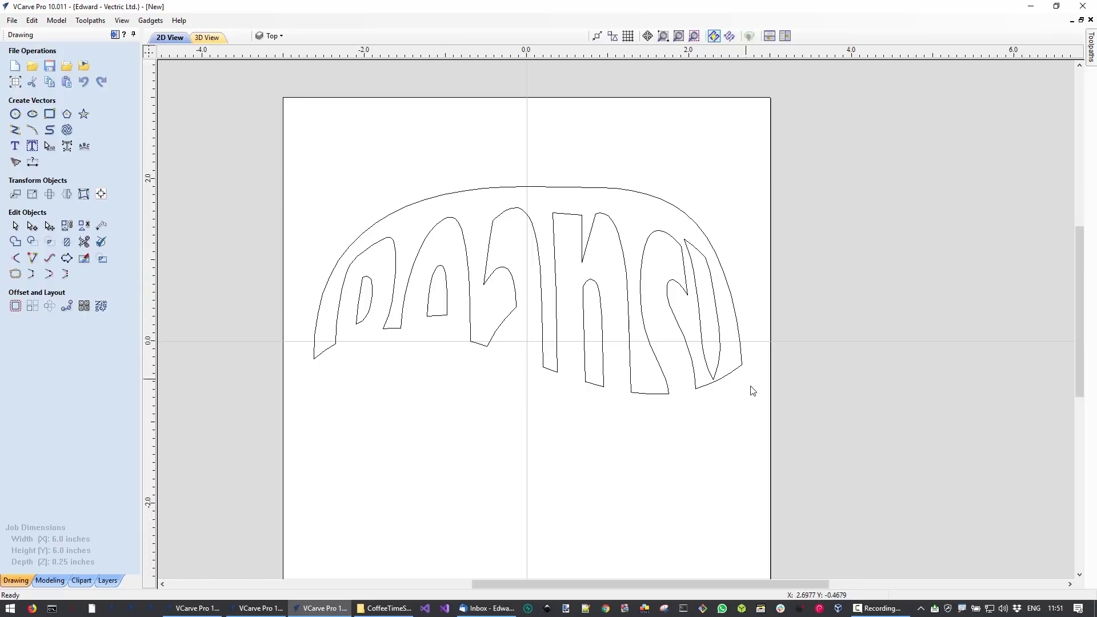
- Hide Top, show the Bottom and Master Artwork layers, and copy the distorted "Beans!" text to the Bottom layer
click(287, 38)
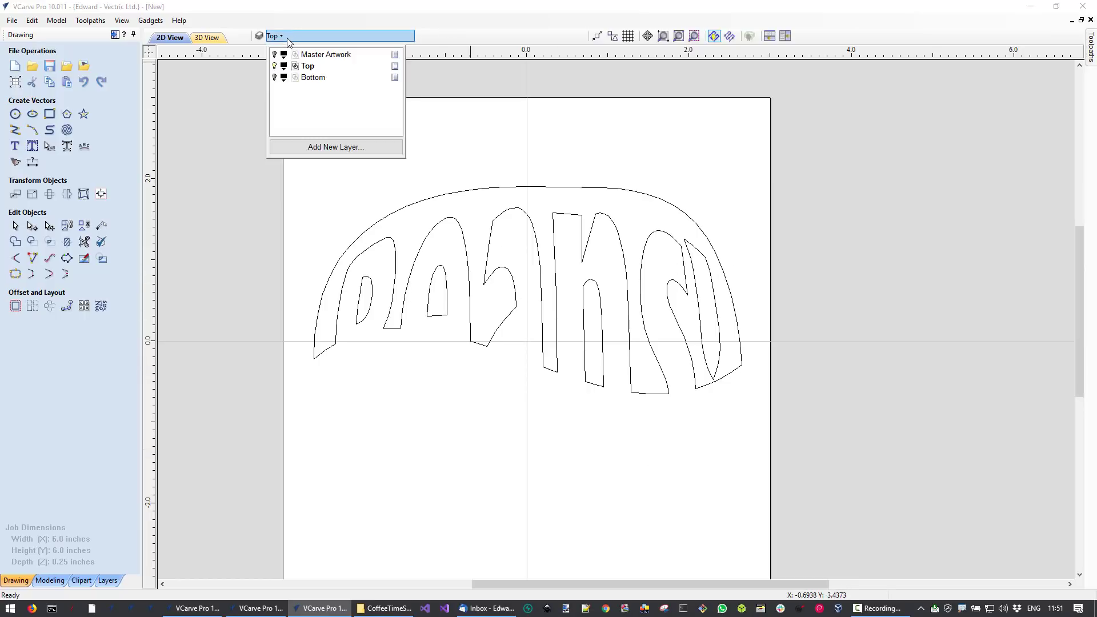
click(275, 77)
click(275, 77)
click(312, 78)
click(304, 56)
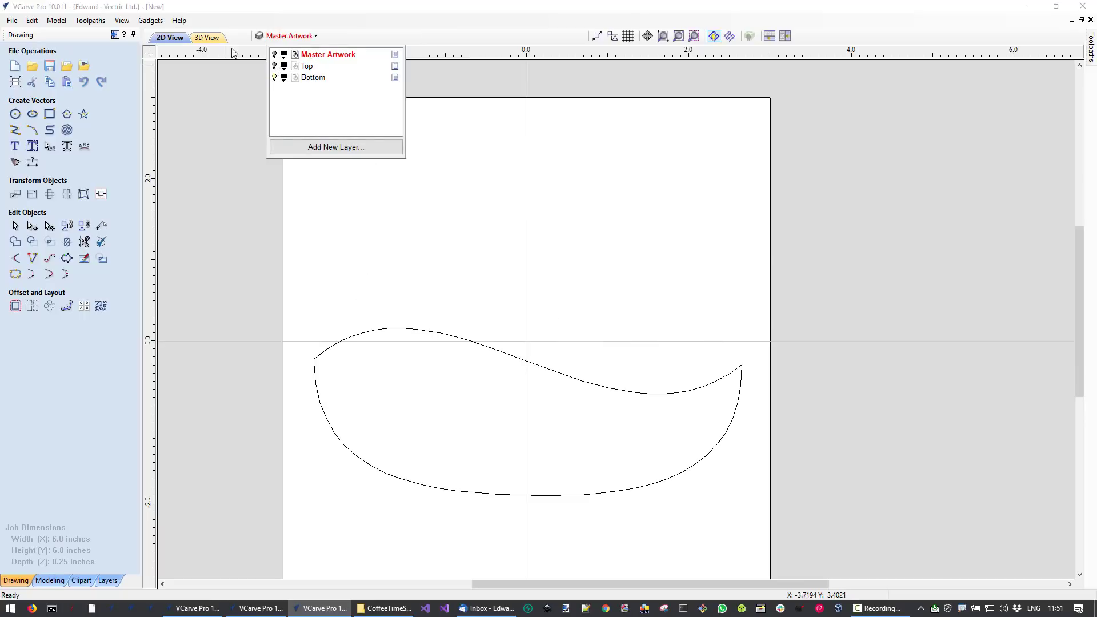
click(273, 55)
click(510, 274)
right_click(510, 274)
mouse_move(635, 535)
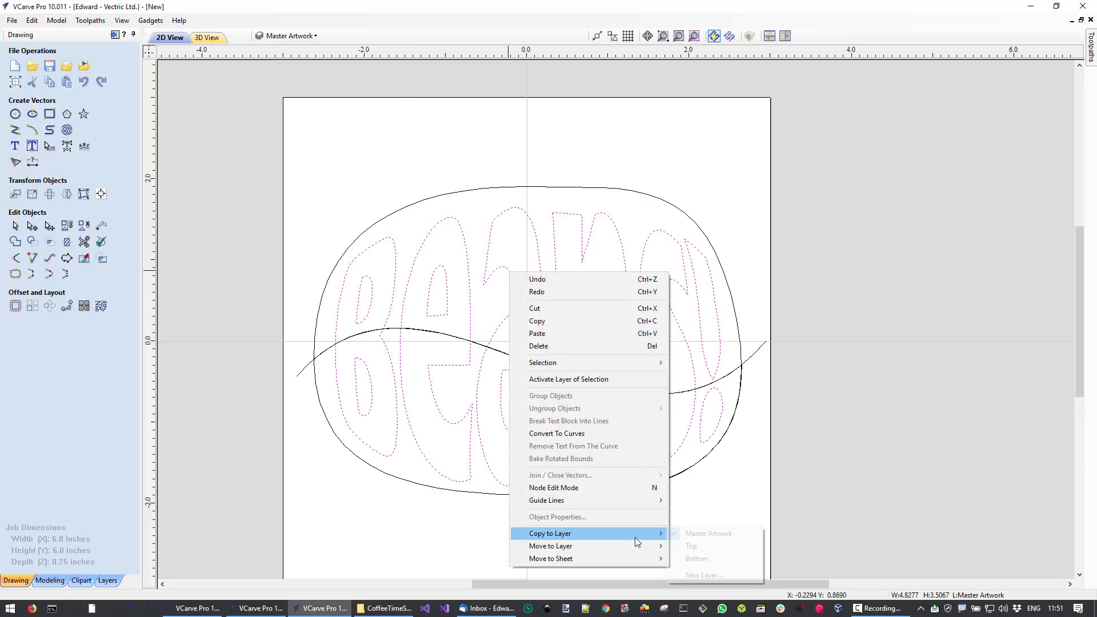
click(731, 559)
- Make Bottom the active layer and hide the Master Artwork layer
click(318, 37)
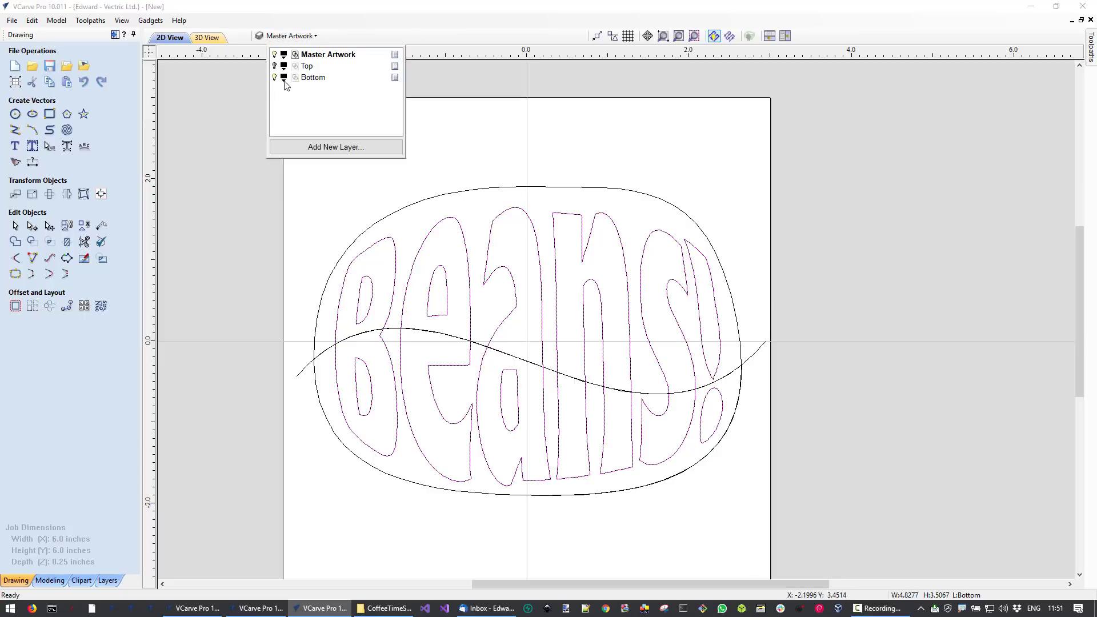
click(313, 78)
click(275, 55)
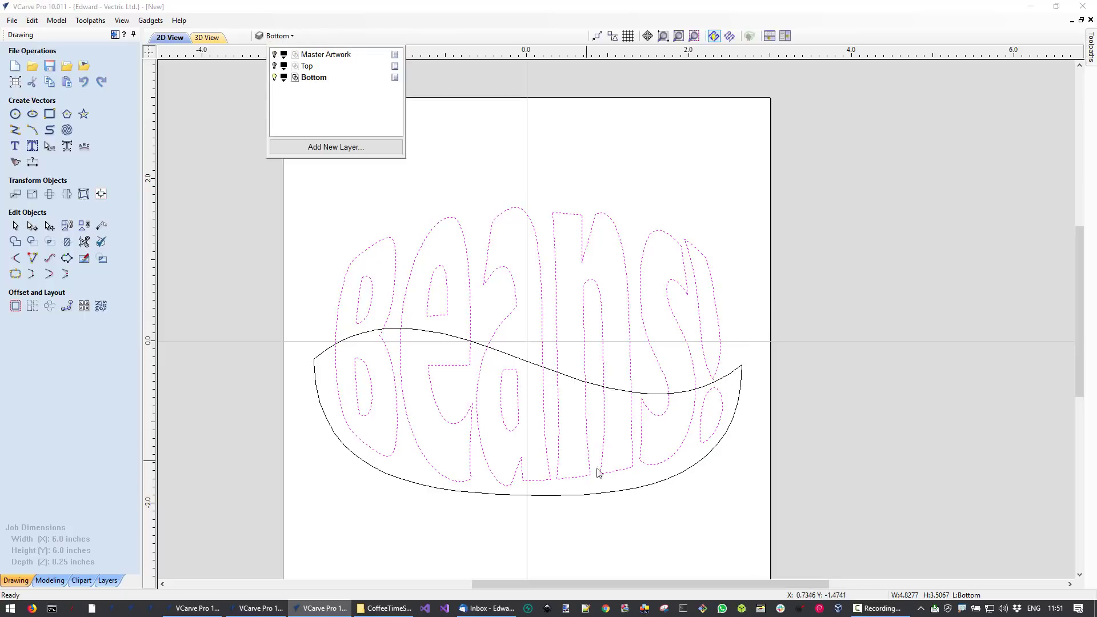
click(772, 308)
- Convert the distorted "Beans!" text on the Bottom layer to curves and group the letters
click(448, 314)
right_click(448, 314)
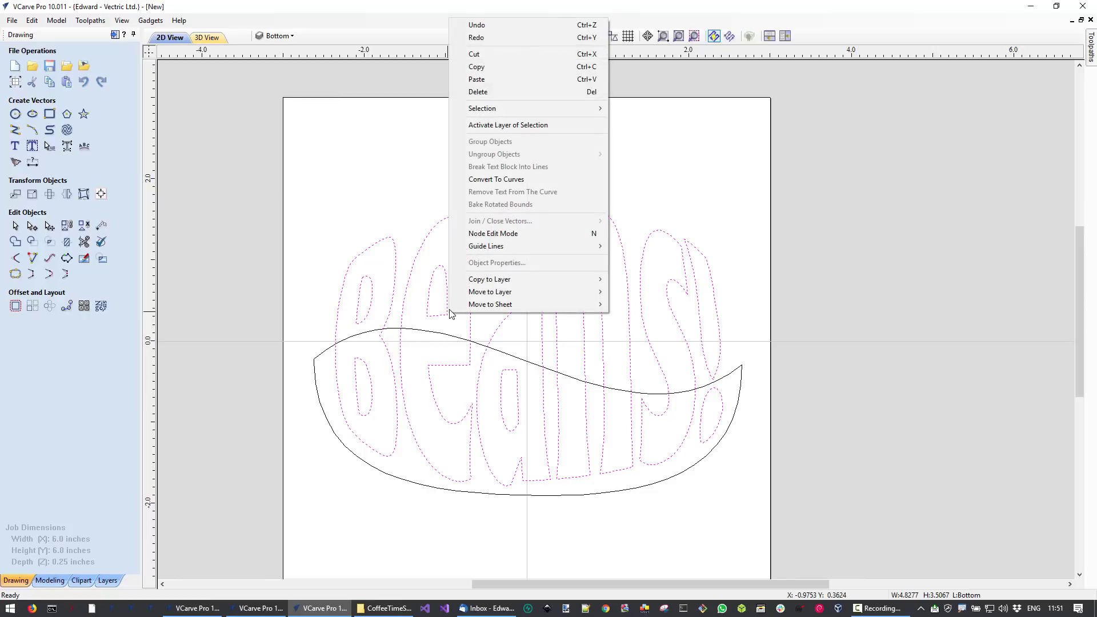
click(507, 181)
key(g)
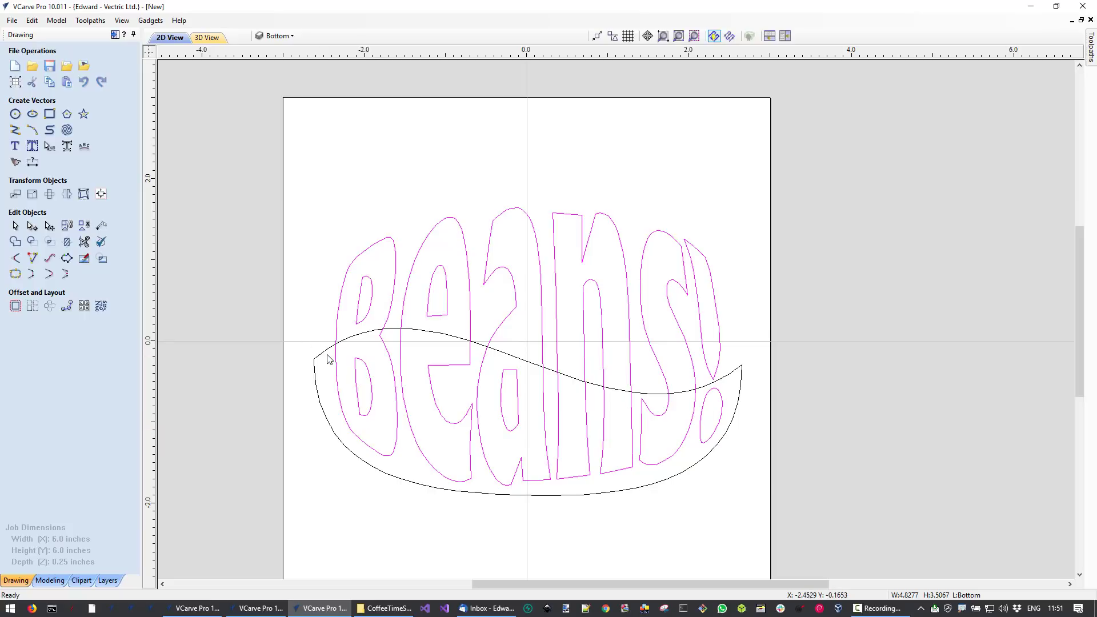
- Offset the lower bean half inwards by 0.1 inches with sharp corners, keeping the original outline
click(680, 393)
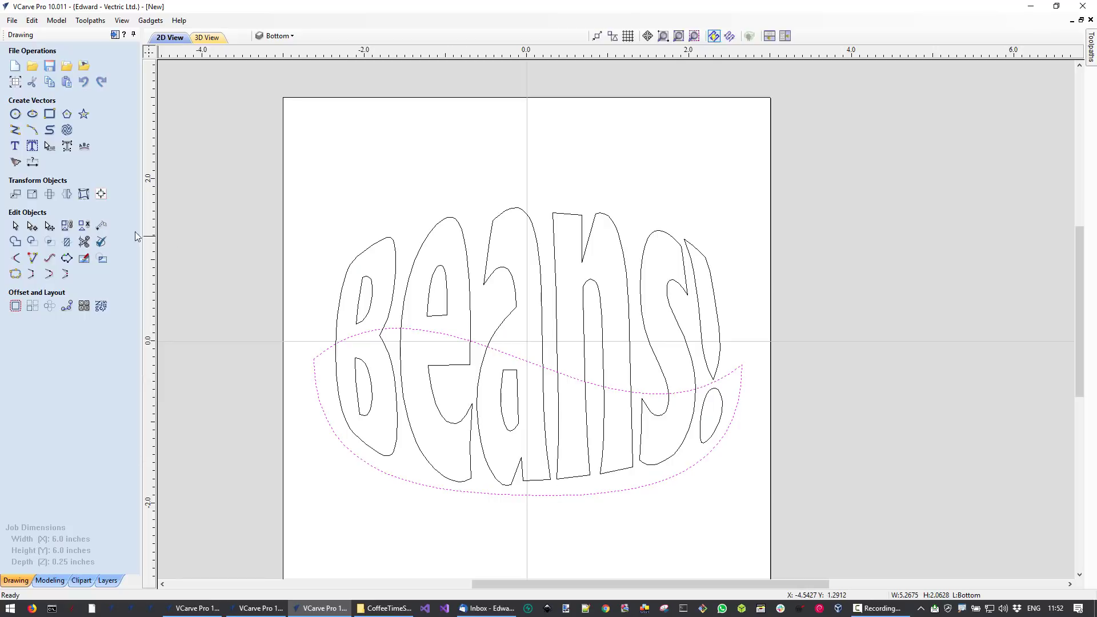
click(15, 307)
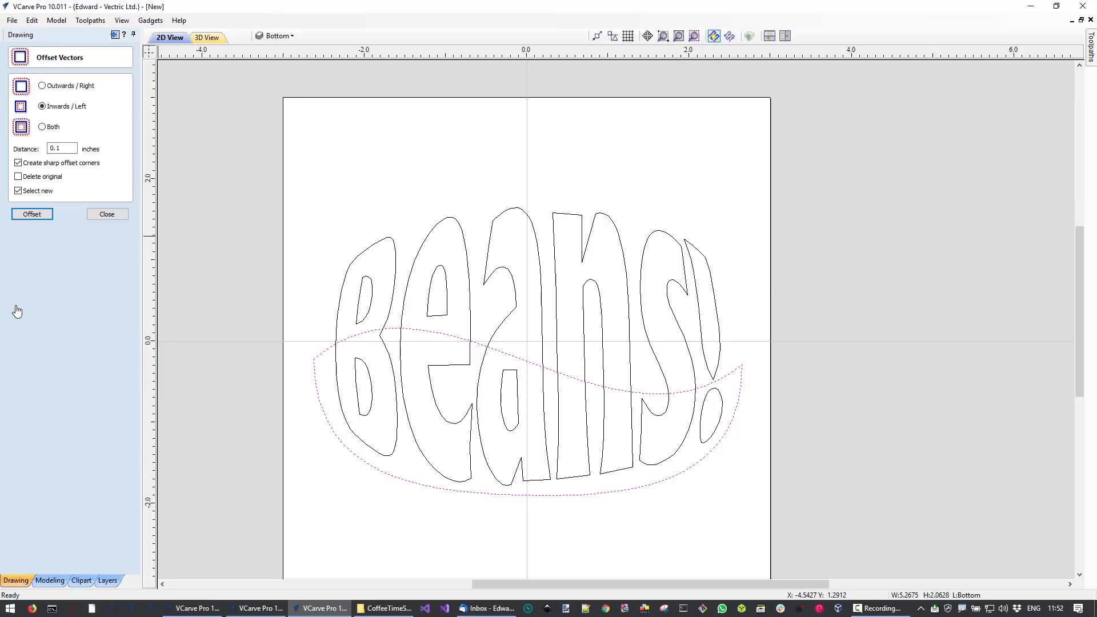
click(40, 216)
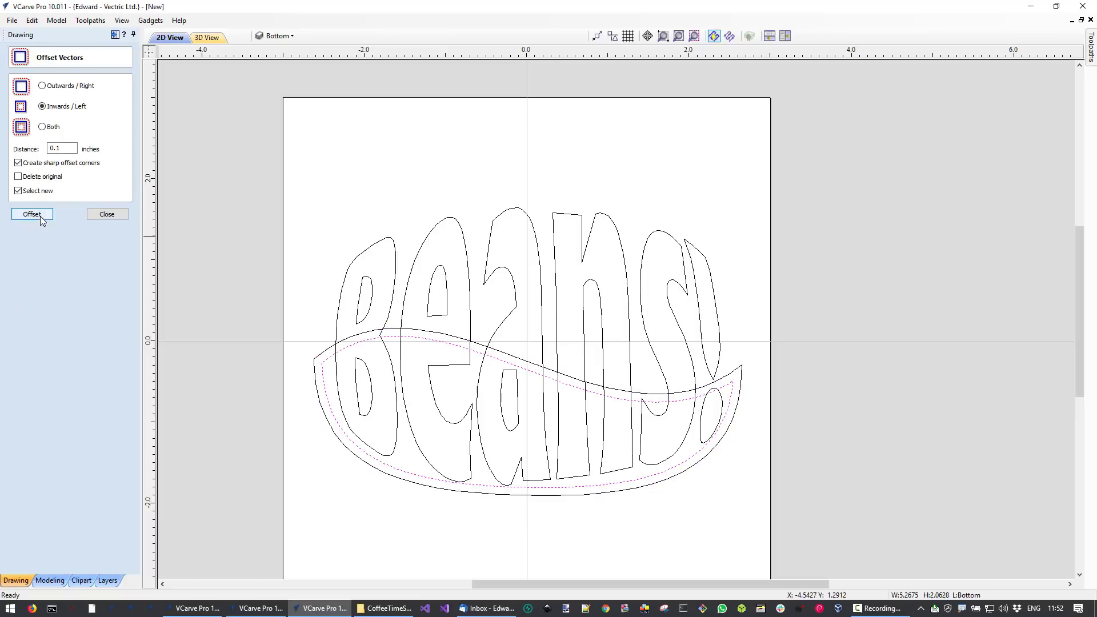
click(411, 524)
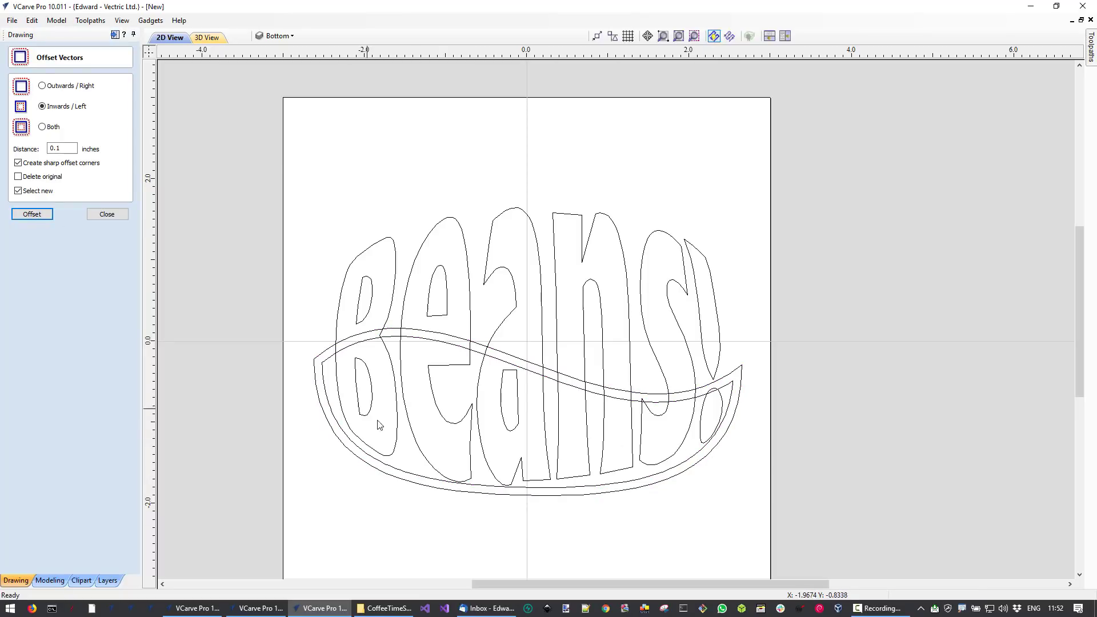
- Try to subtract the inset outline from the grouped "Beans!" letters on the Bottom layer
click(336, 366)
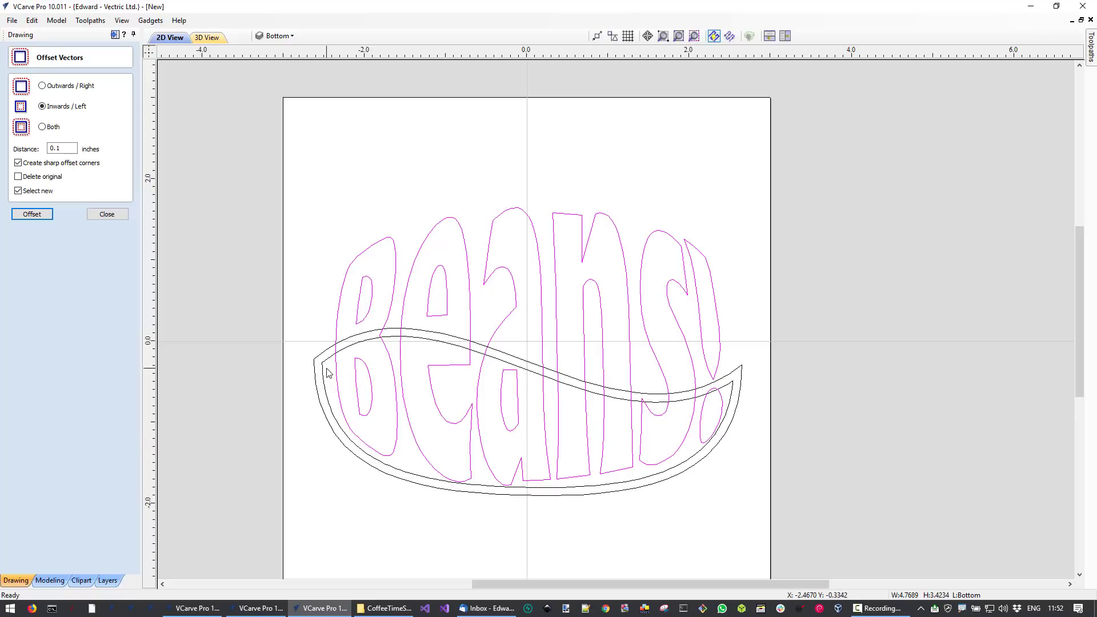
click(326, 366)
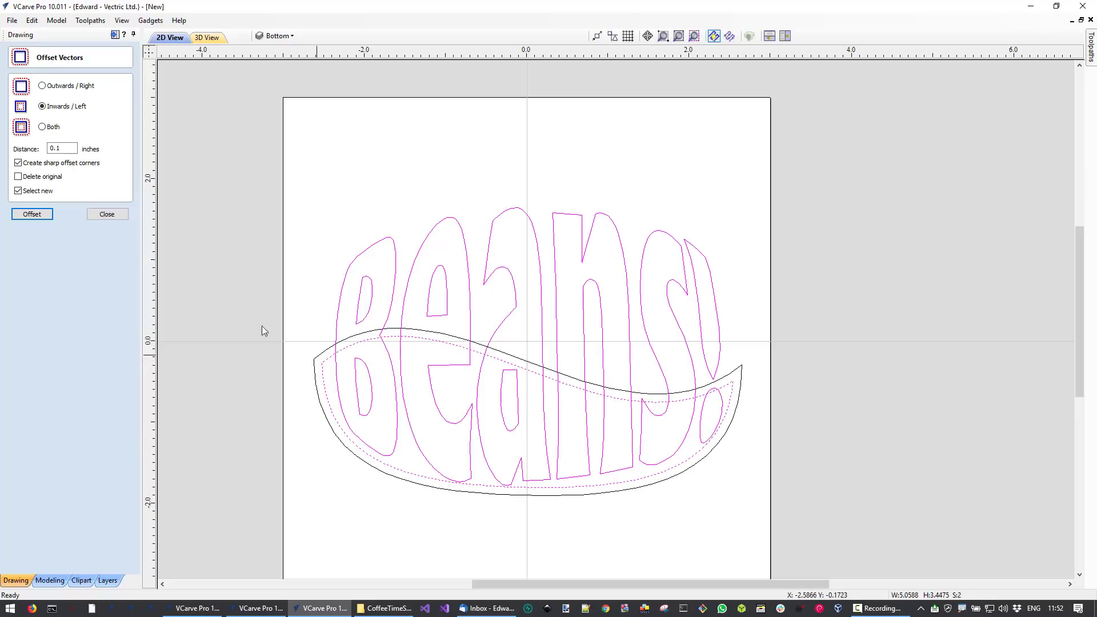
click(113, 217)
click(32, 243)
key(ctrl+z)
- Subtract the grouped "Beans!" letters from the inset outline of the lower bean half
click(355, 466)
click(329, 365)
shift+click(337, 375)
click(33, 241)
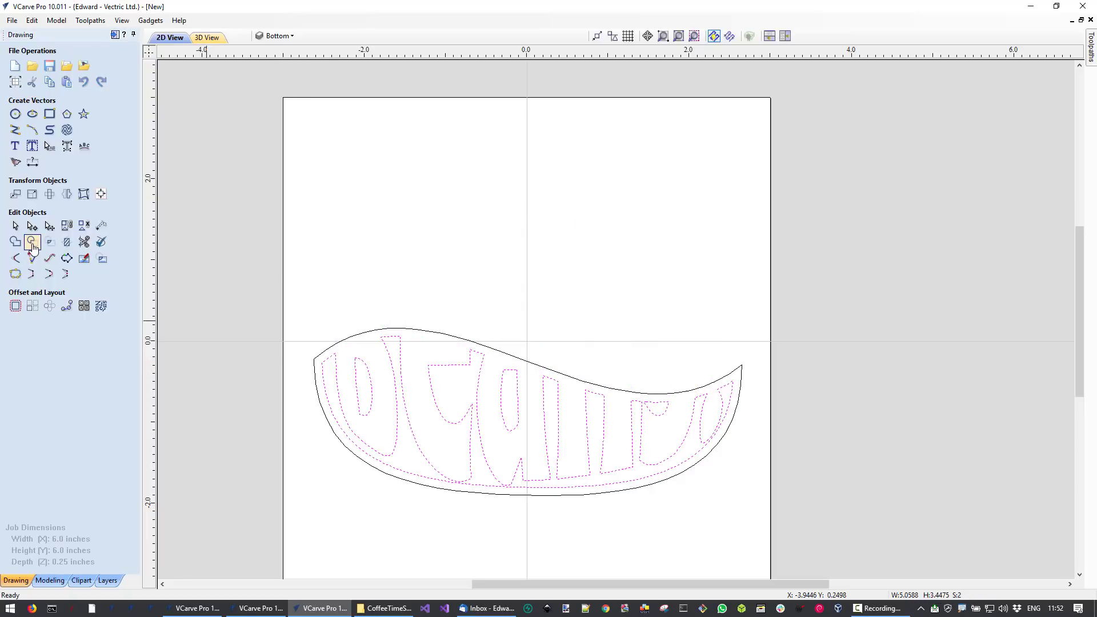
- Select the outer lower-half outline together with the inset letter shapes to check the carving region, and clear the selection
click(338, 345)
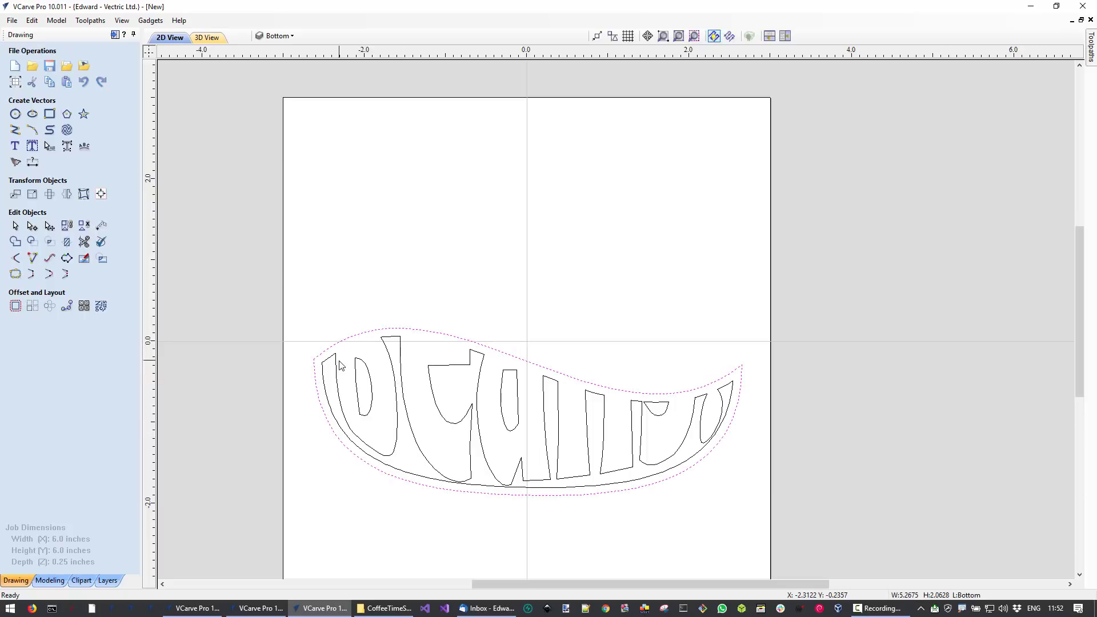
shift+click(335, 359)
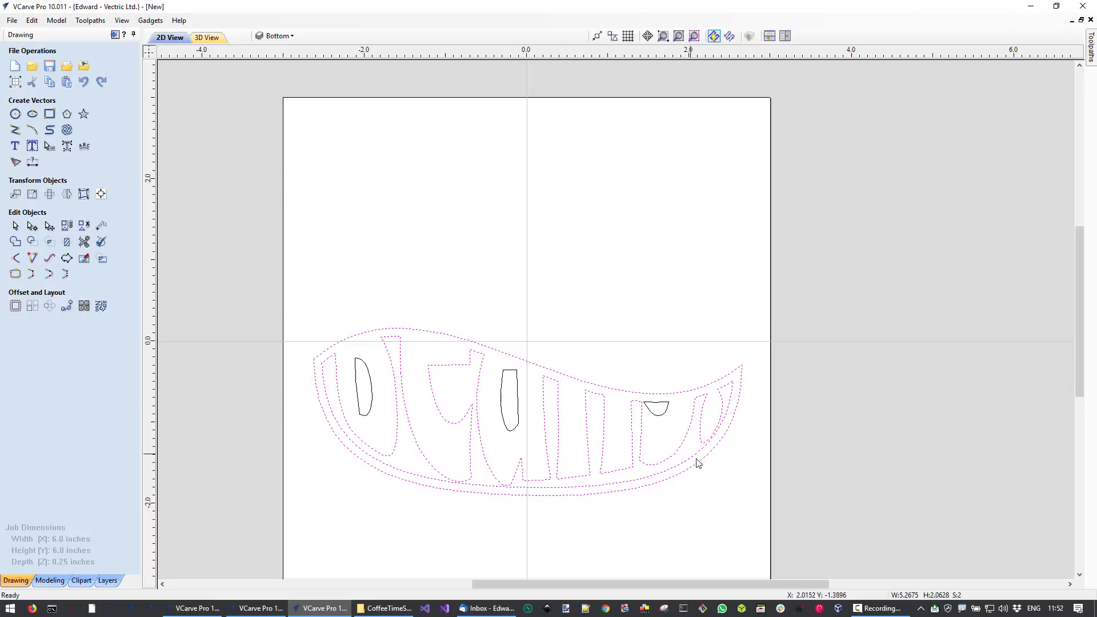
click(721, 497)
right_click(719, 499)
right_click(692, 500)
click(671, 503)
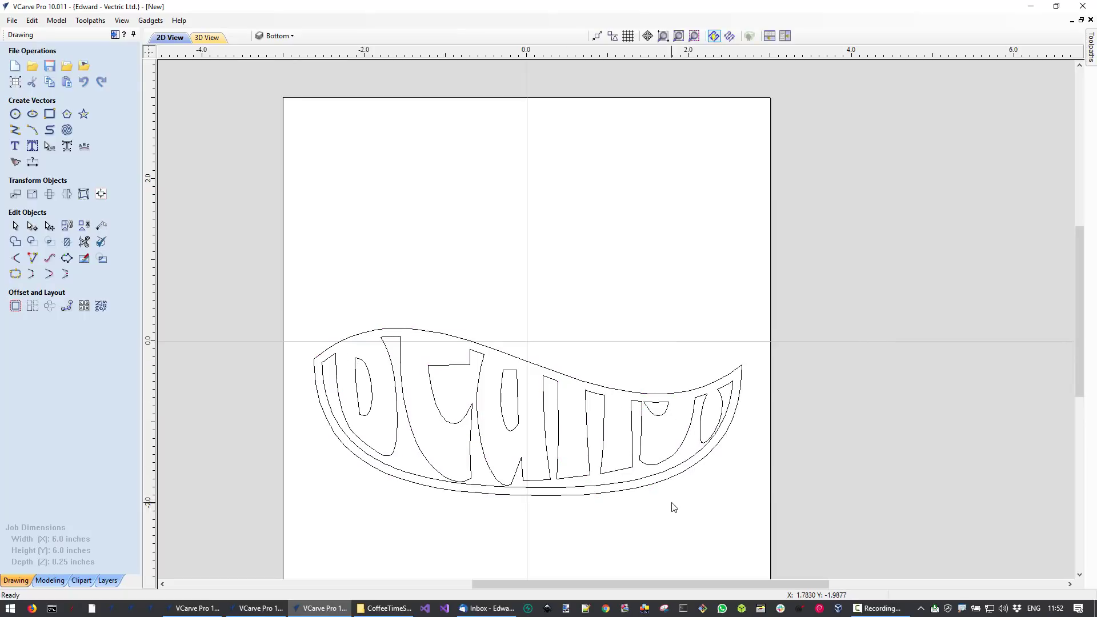
- Show the Top layer together with the Bottom layer
click(291, 36)
click(275, 66)
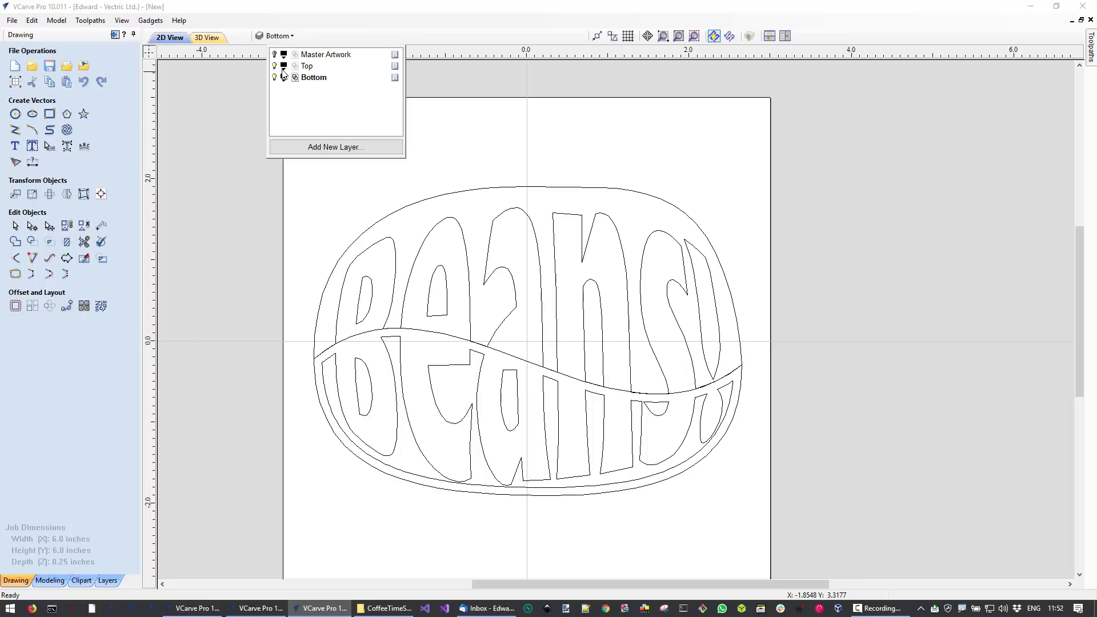
- Examine the combined top and bottom bean halves, checking where the letters meet the dividing curve
click(451, 149)
scroll(639, 268, down, 1)
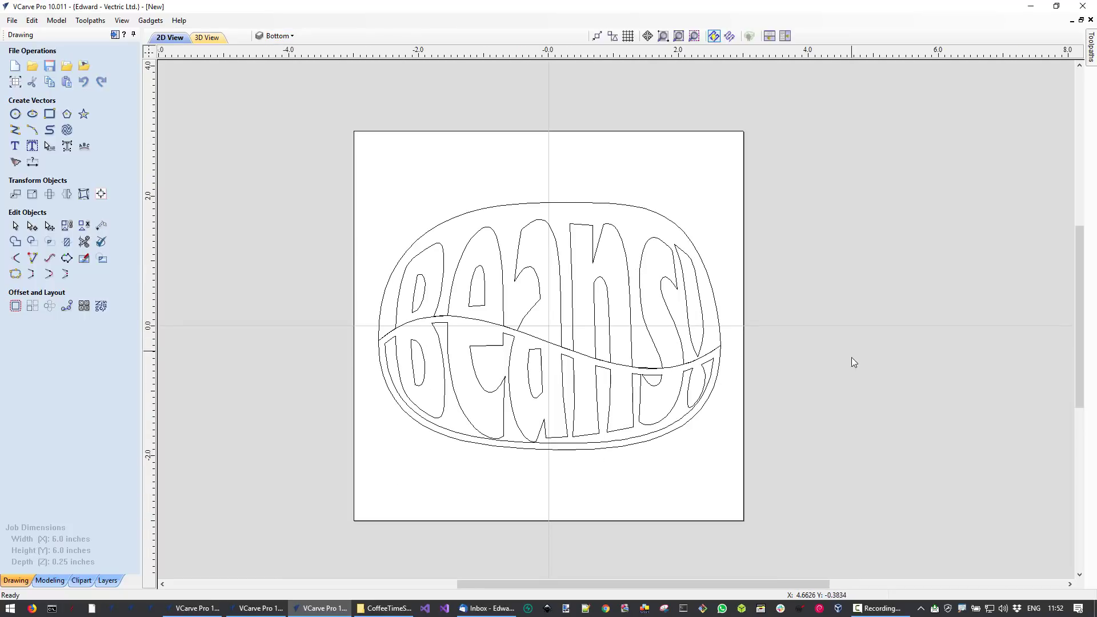
scroll(451, 401, up, 1)
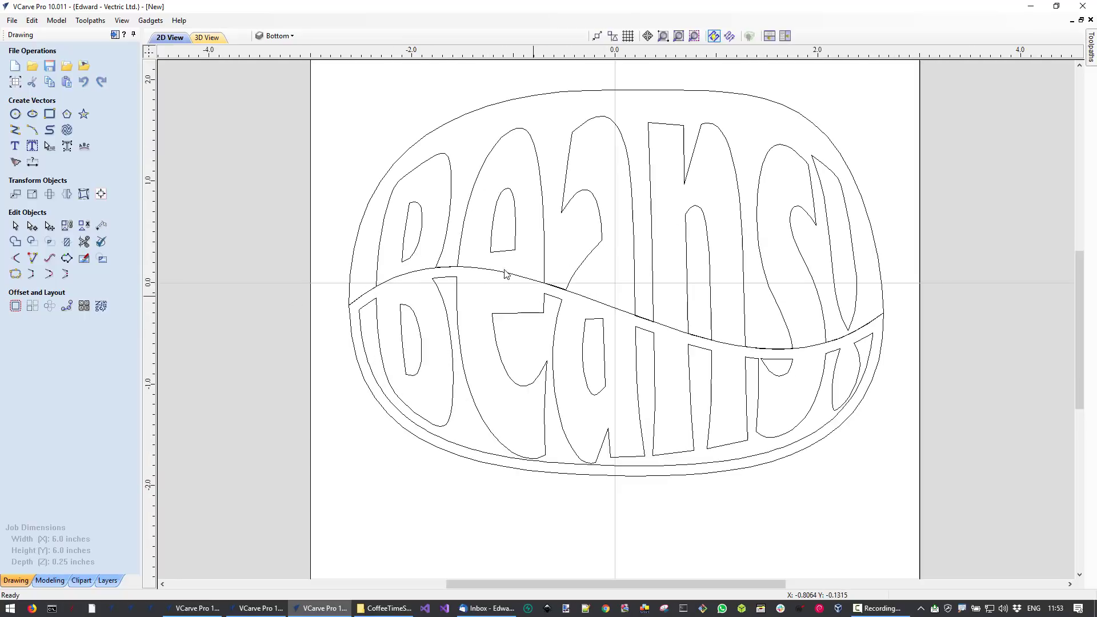
scroll(725, 357, up, 2)
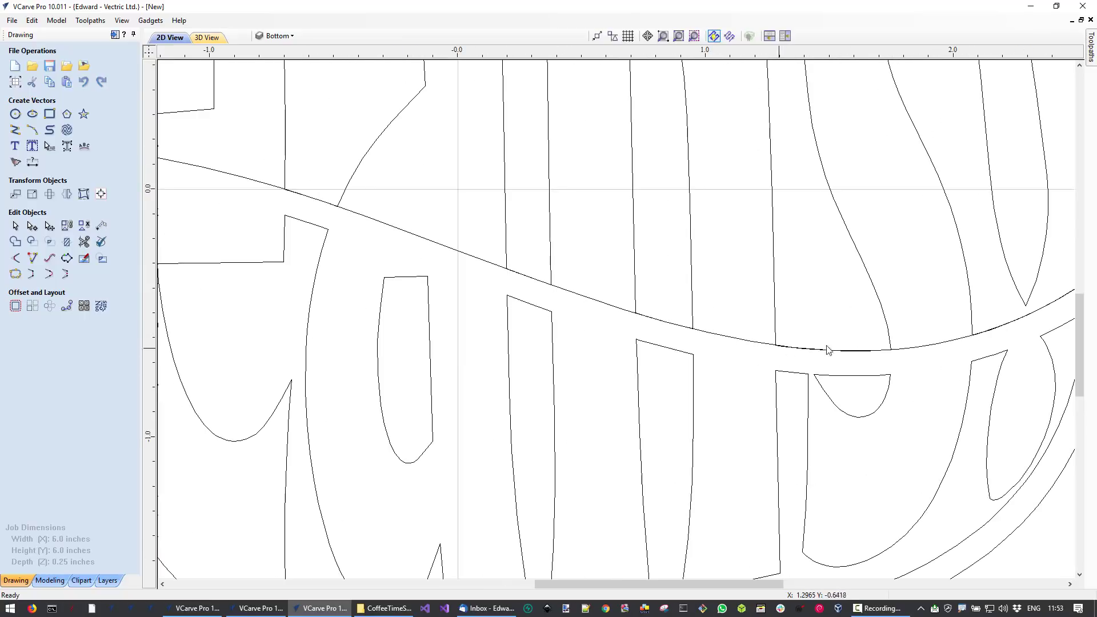
scroll(844, 358, up, 2)
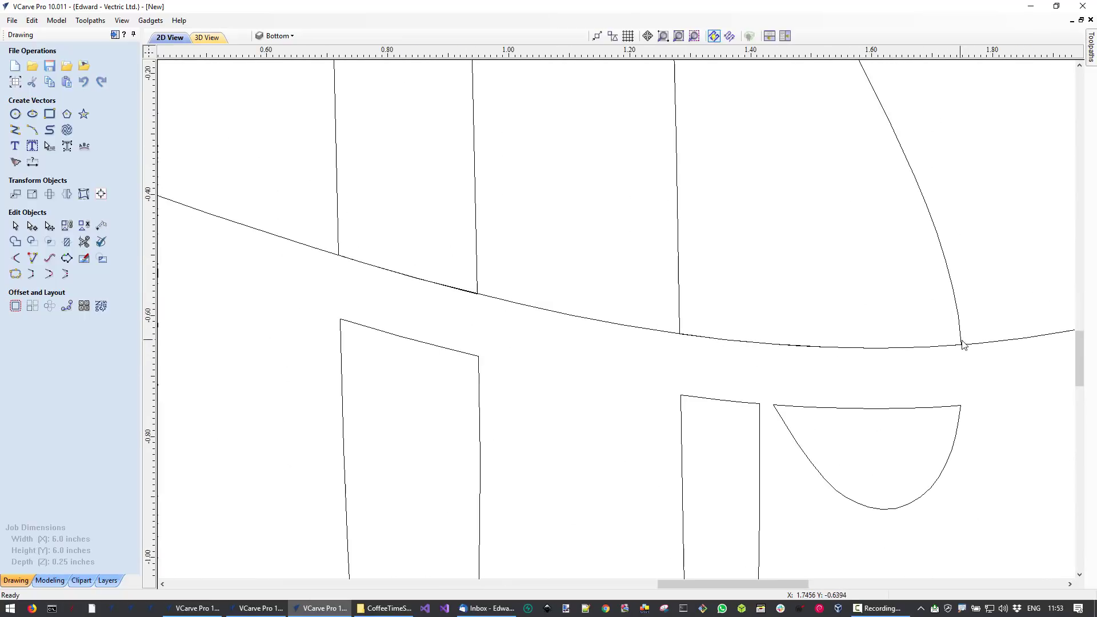
scroll(786, 348, down, 5)
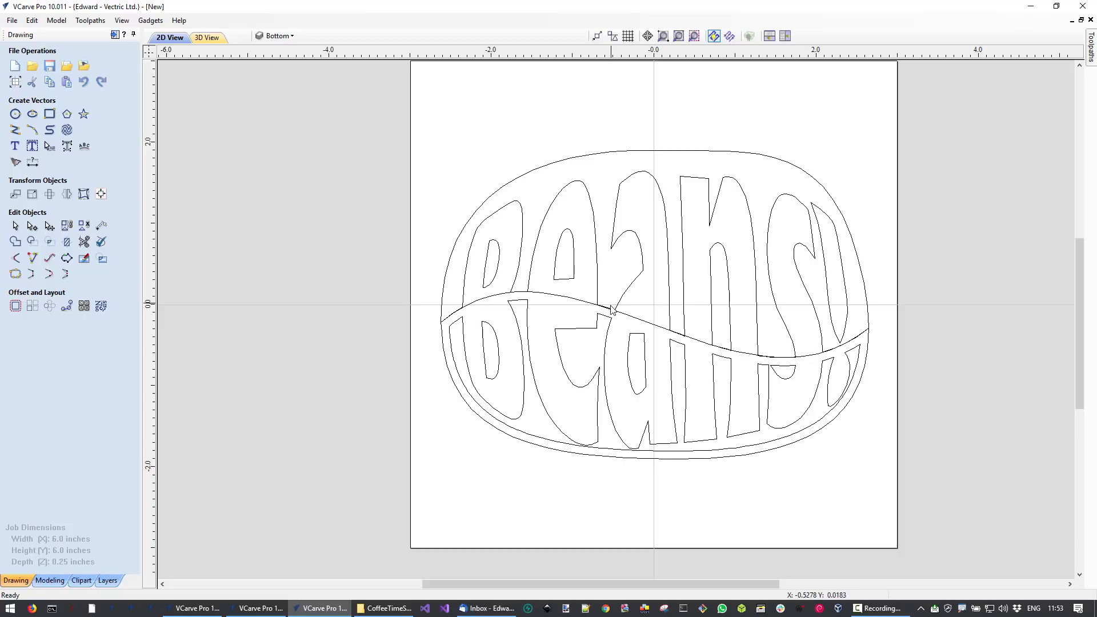
scroll(610, 306, up, 2)
scroll(649, 343, down, 2)
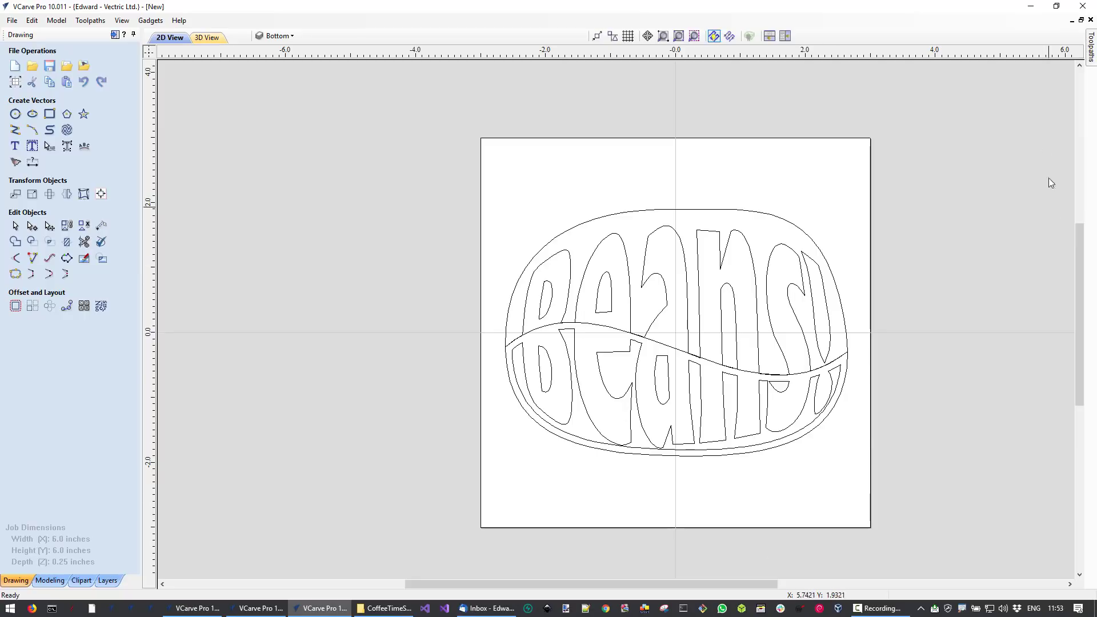
- Calculate a V-Carve toolpath for all bean vectors, using the 90 deg 1.25" V-Bit and 0.25 inch flat depth, continuing despite possible overlaps
key(ctrl+a)
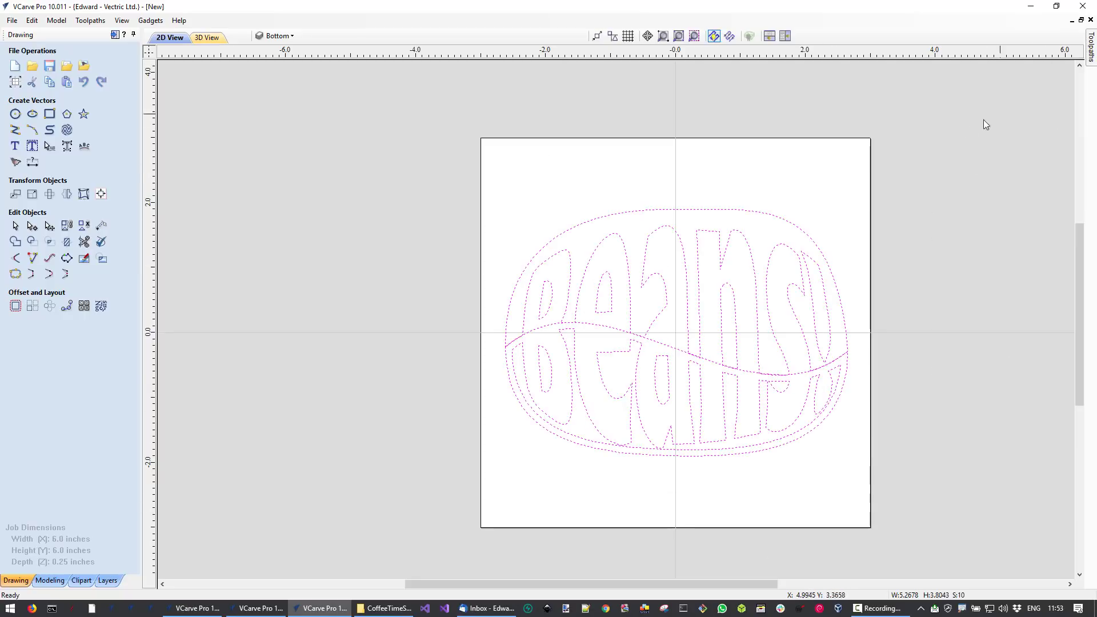
click(1091, 46)
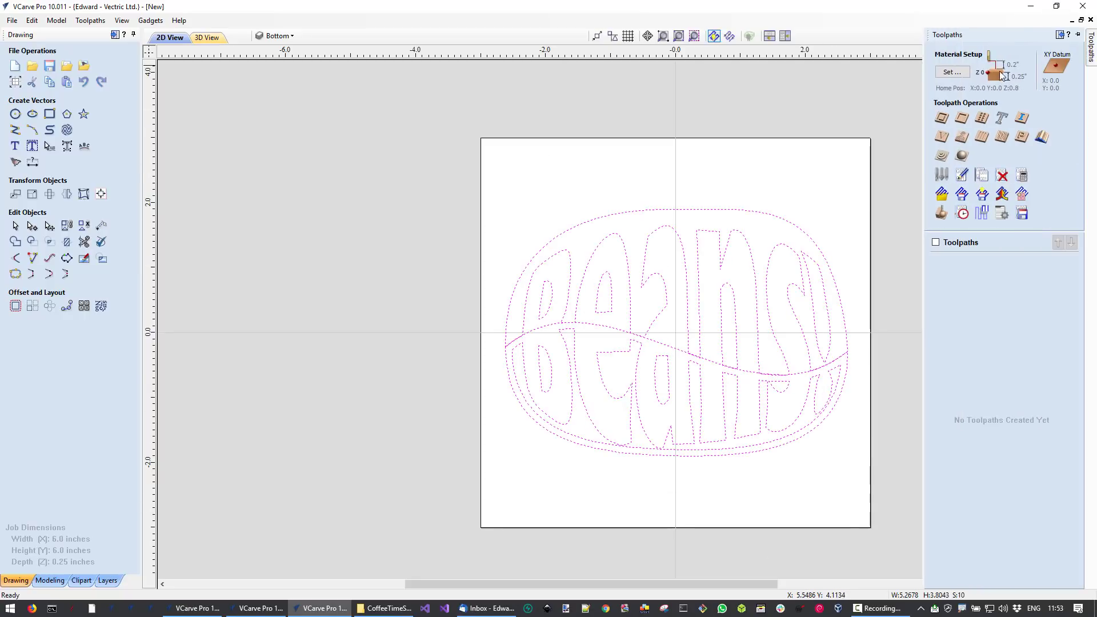
click(942, 137)
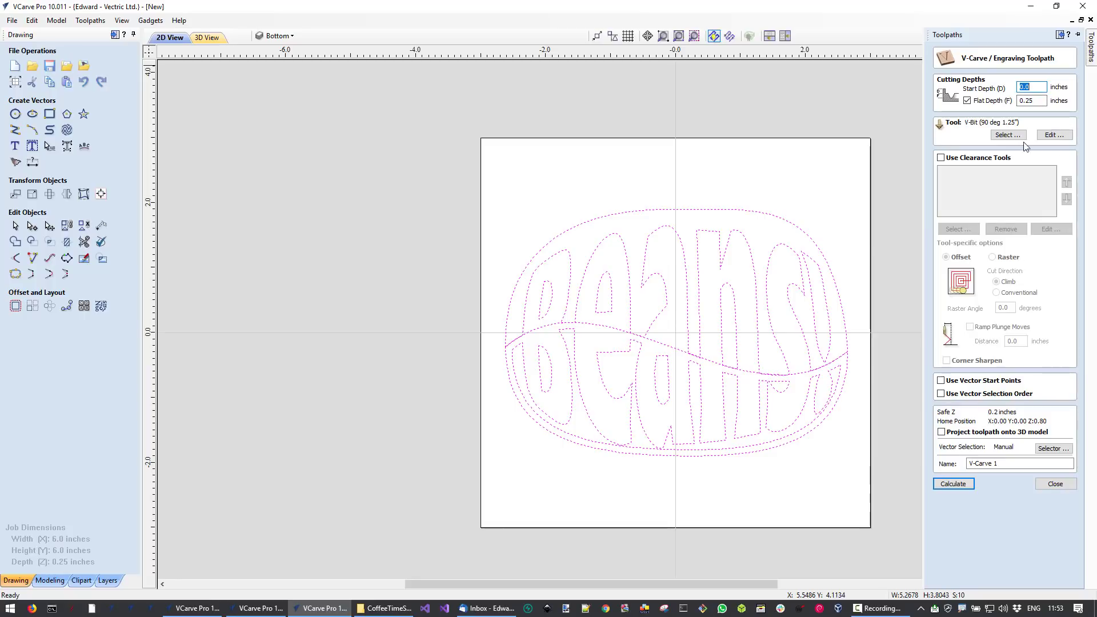
click(967, 485)
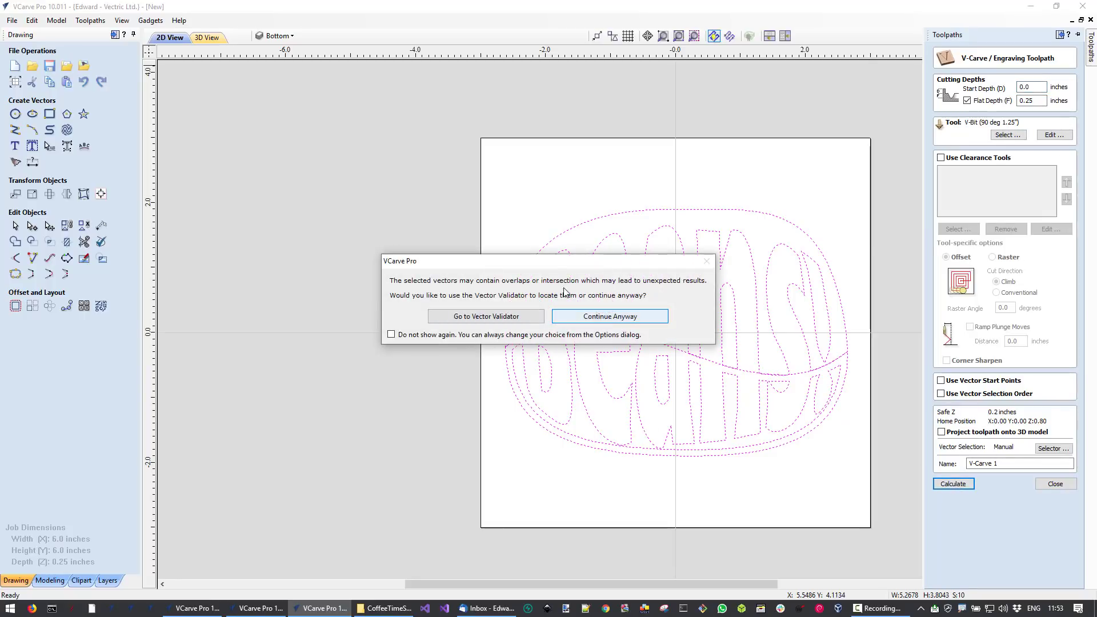
click(601, 319)
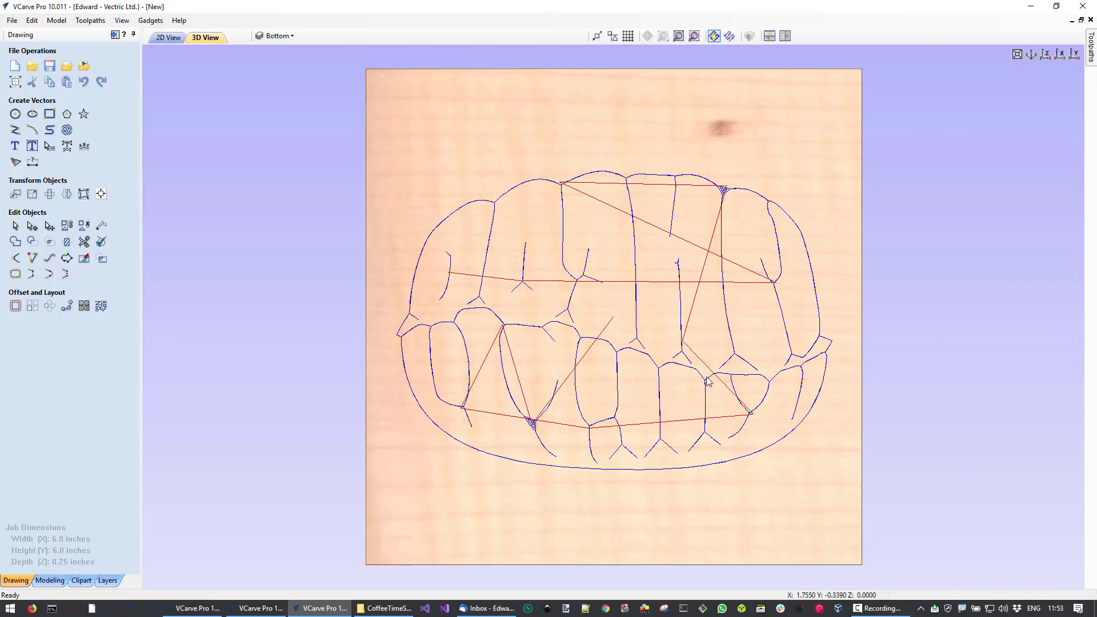
- Simulate the V-Carve toolpath on the material and inspect the carved bean up close from an angle
mouse_move(1081, 26)
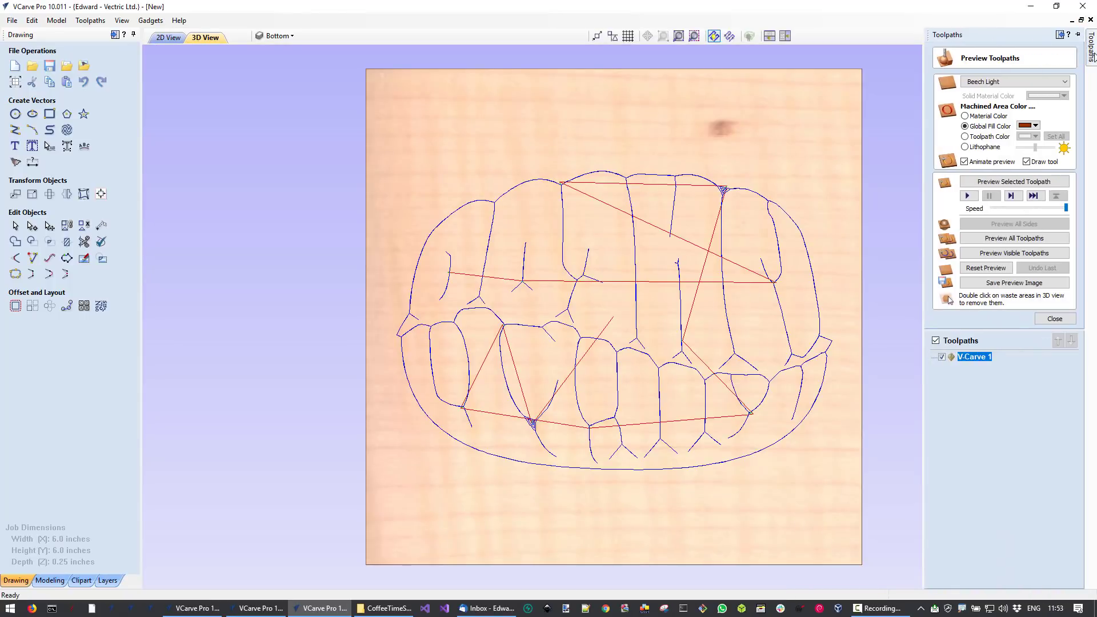
click(968, 195)
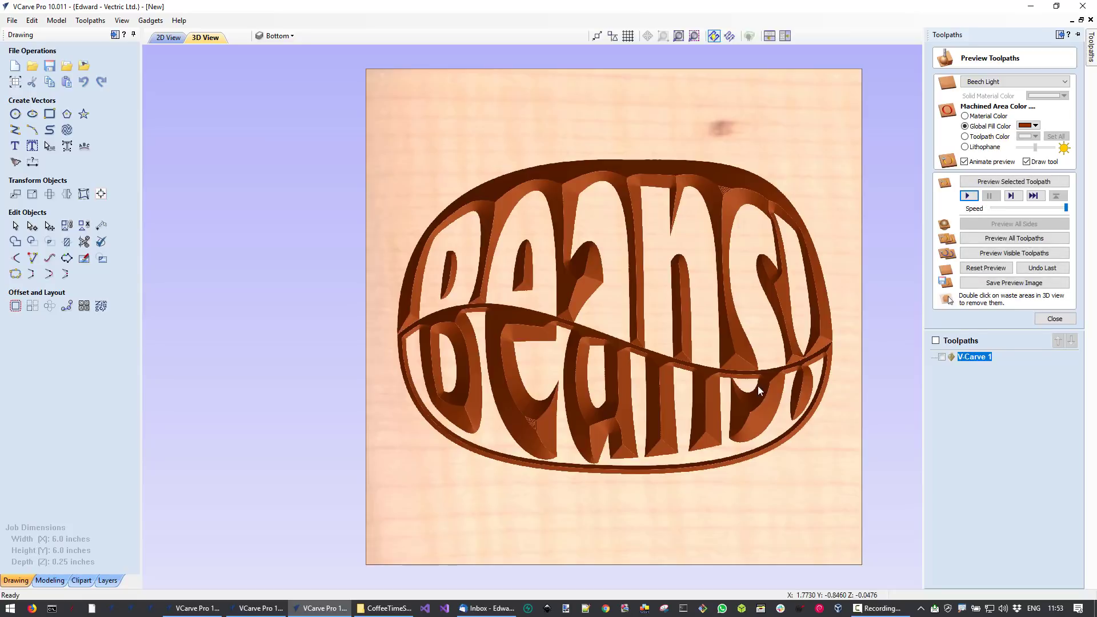
drag(780, 285, 738, 317)
scroll(732, 338, up, 3)
scroll(732, 338, down, 3)
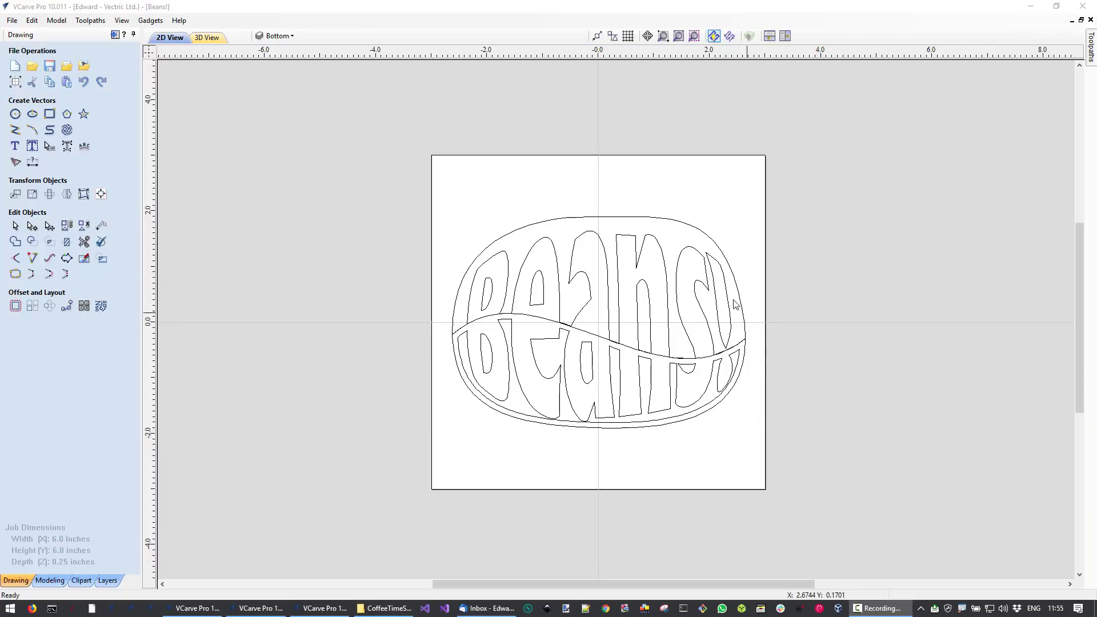
- Move the whole bean design down about 0.9 inches to free space above it on the sheet
drag(446, 194, 773, 451)
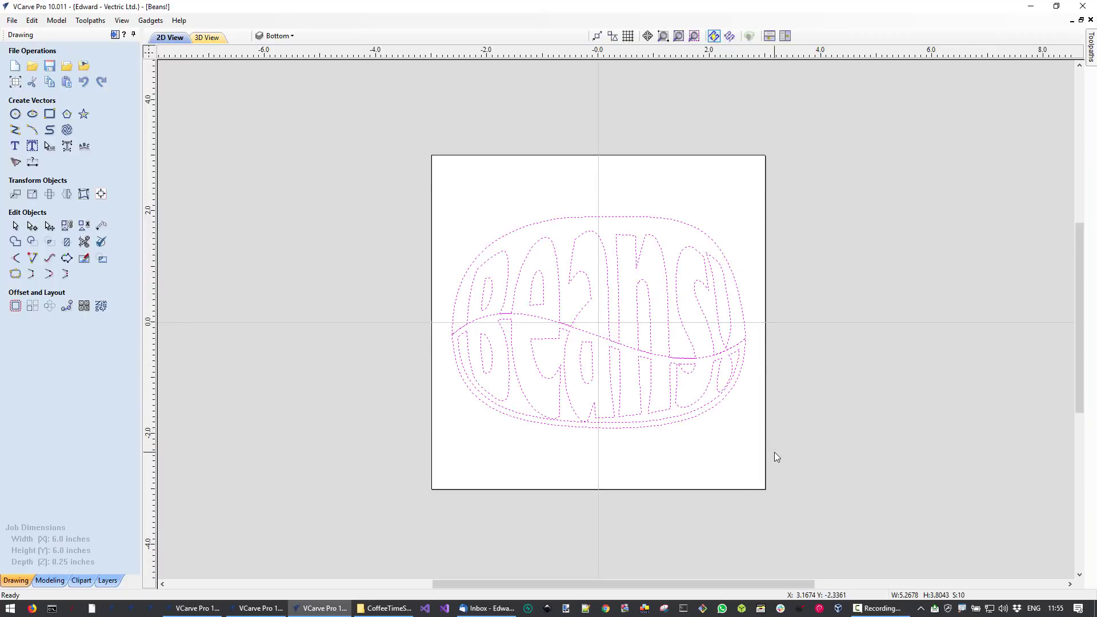
click(718, 316)
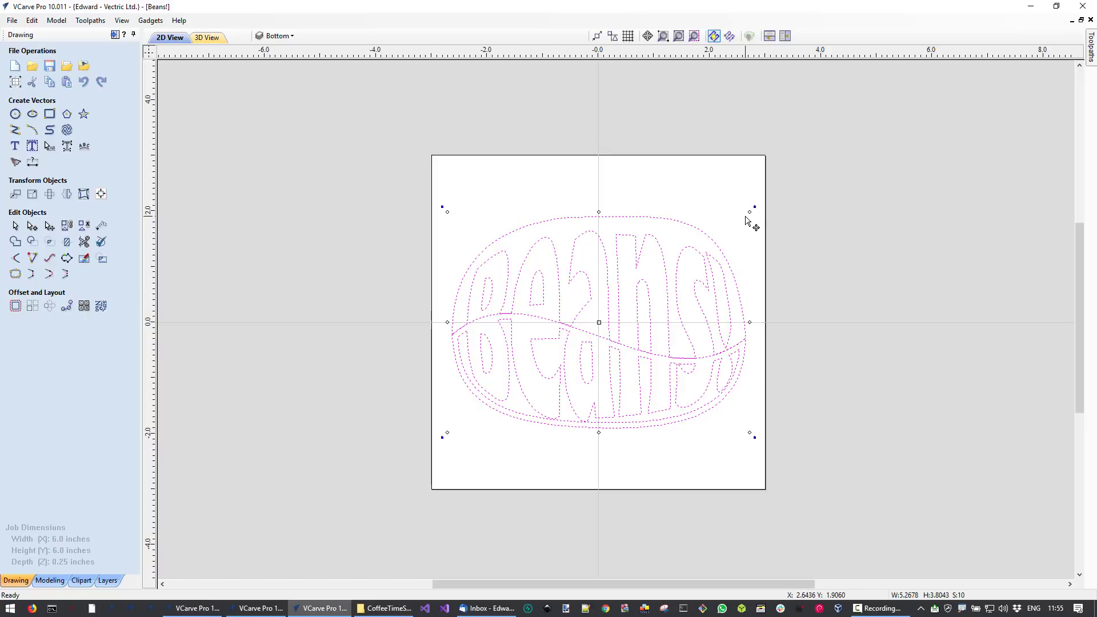
drag(695, 228, 699, 280)
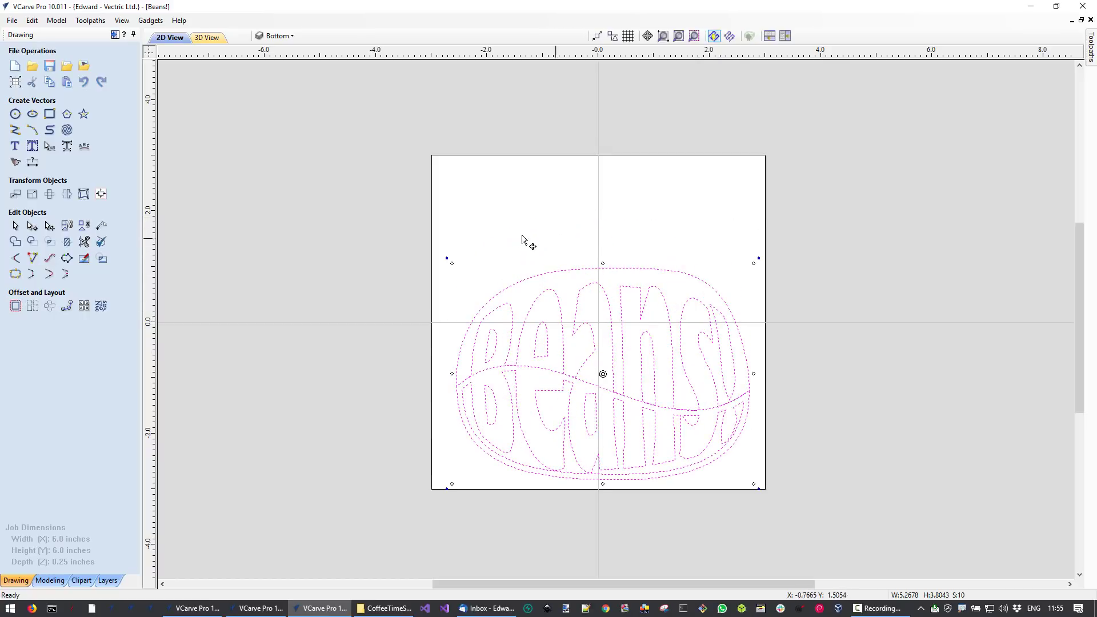
click(727, 245)
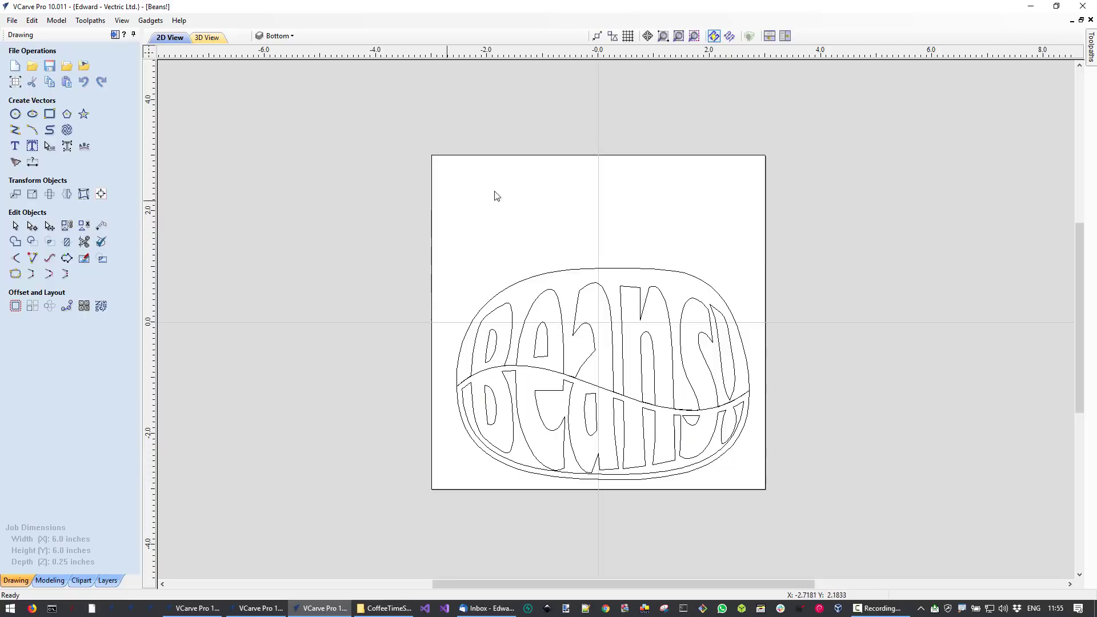
- Create the text "Full of" in the Segoe Script font
click(15, 146)
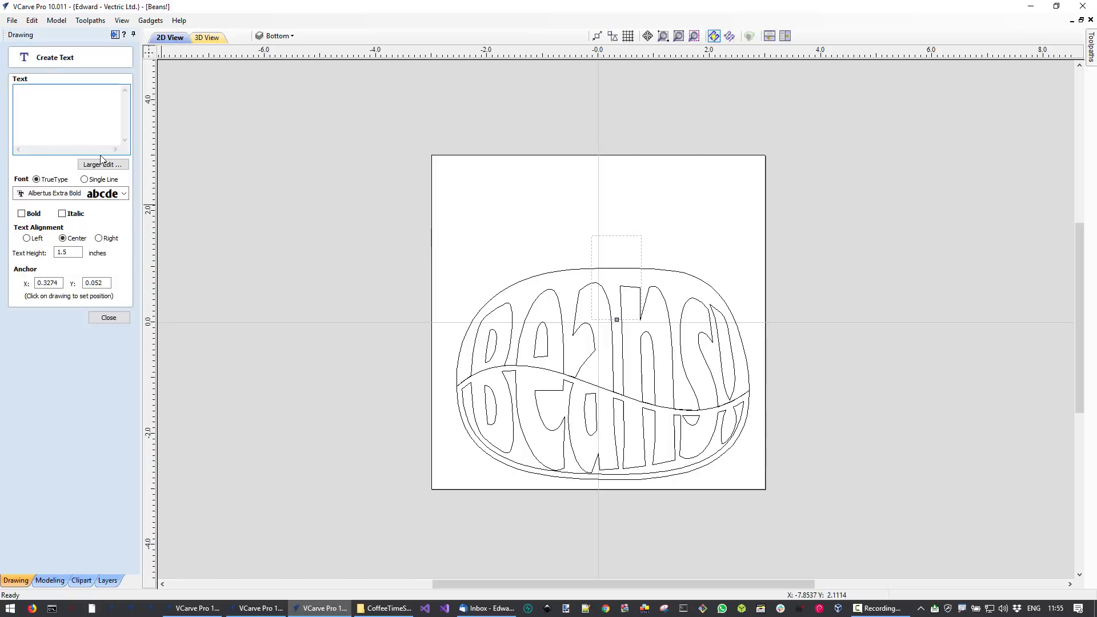
click(97, 193)
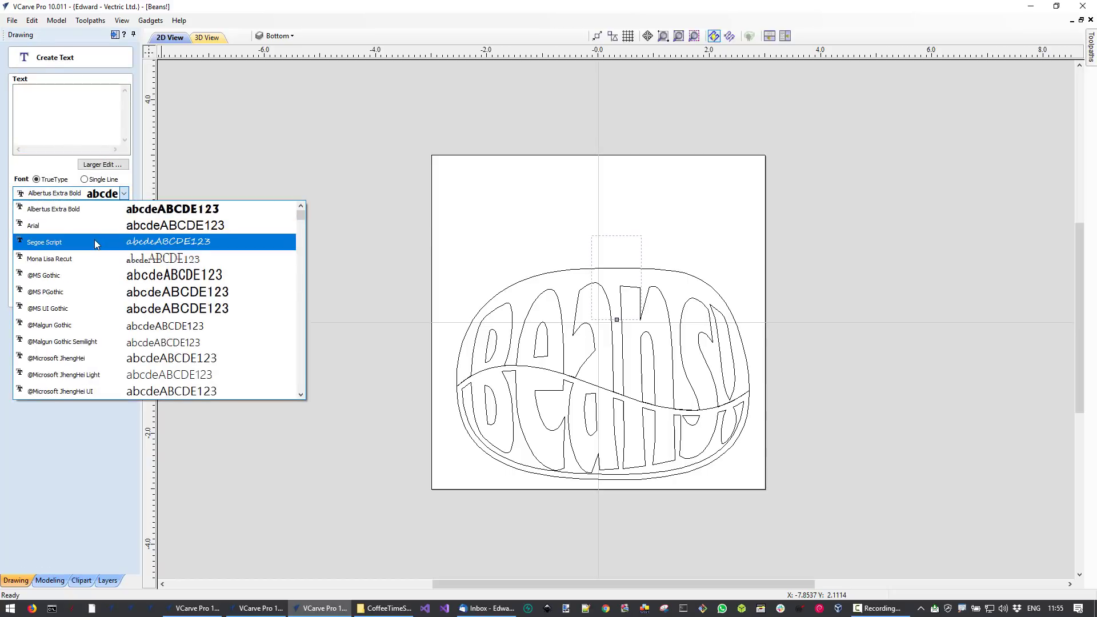
click(159, 244)
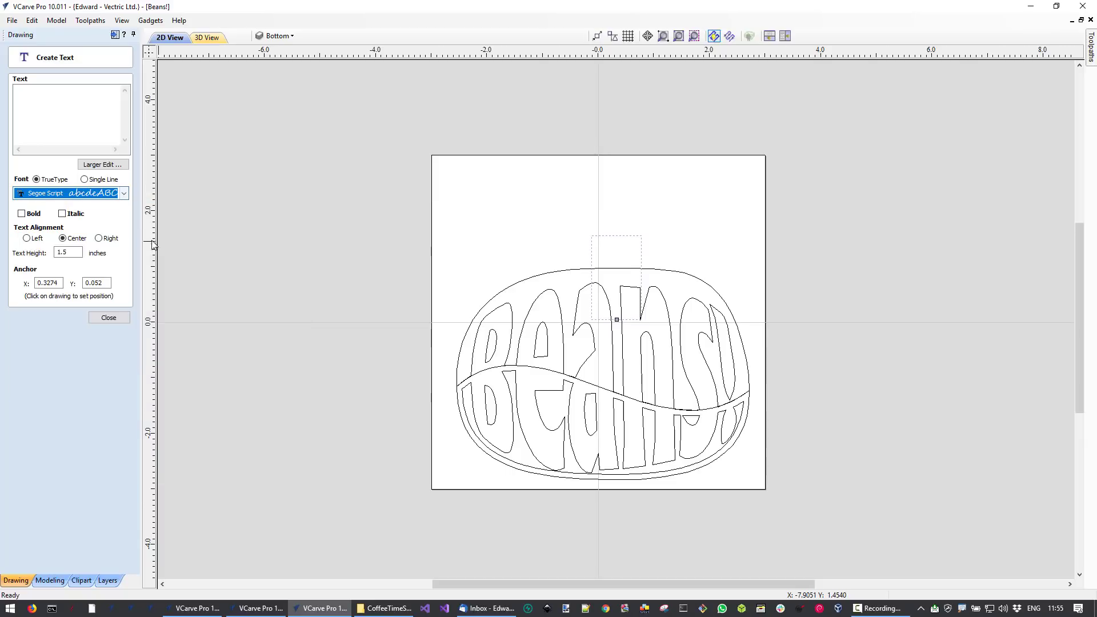
click(77, 116)
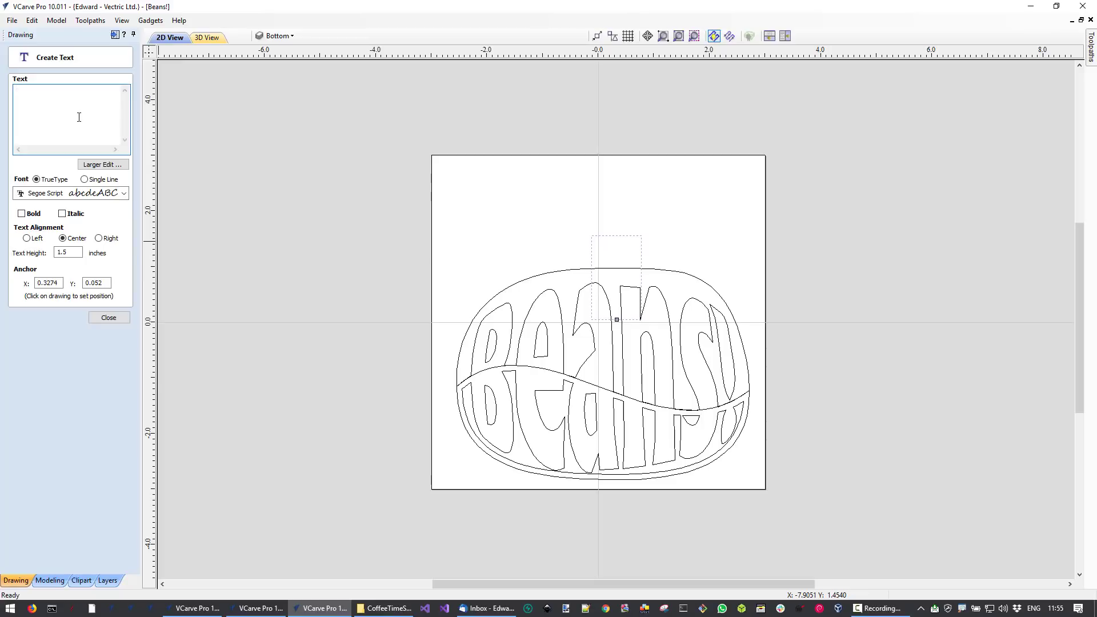
text(Full of)
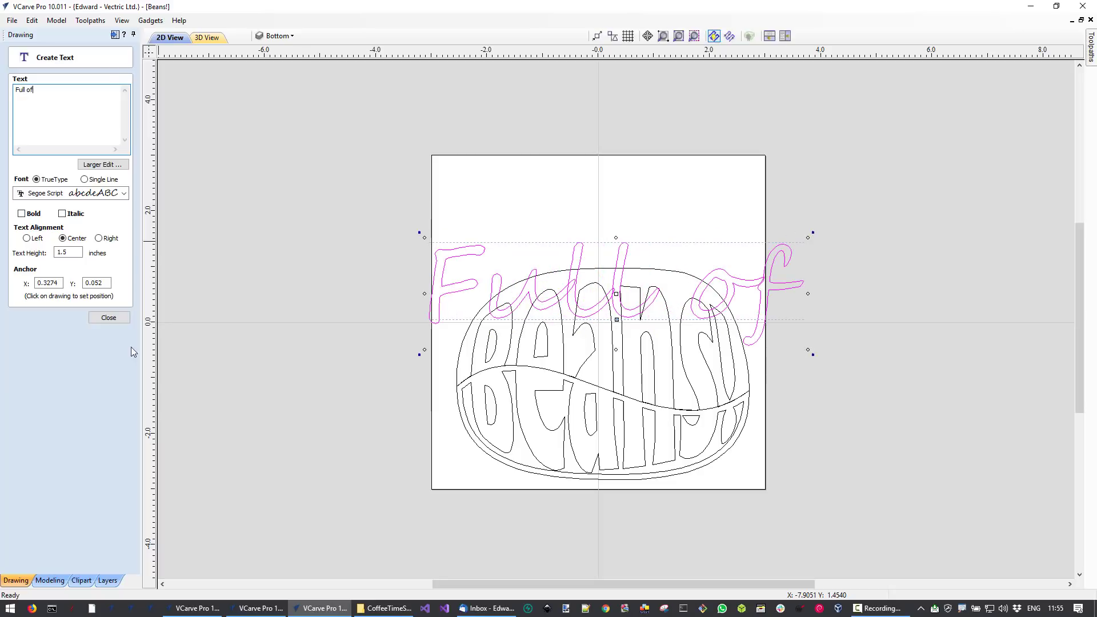
click(109, 318)
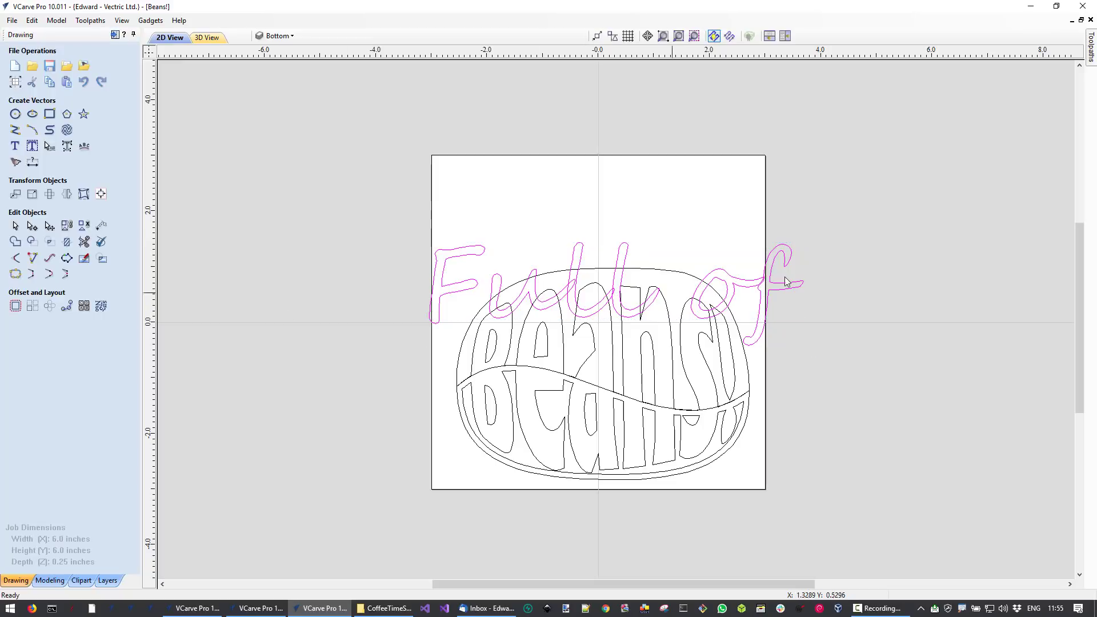
- Move the "Full of" text clear of the bean, up to the sheet's upper edge
scroll(818, 314, up, 1)
scroll(818, 320, down, 2)
click(745, 291)
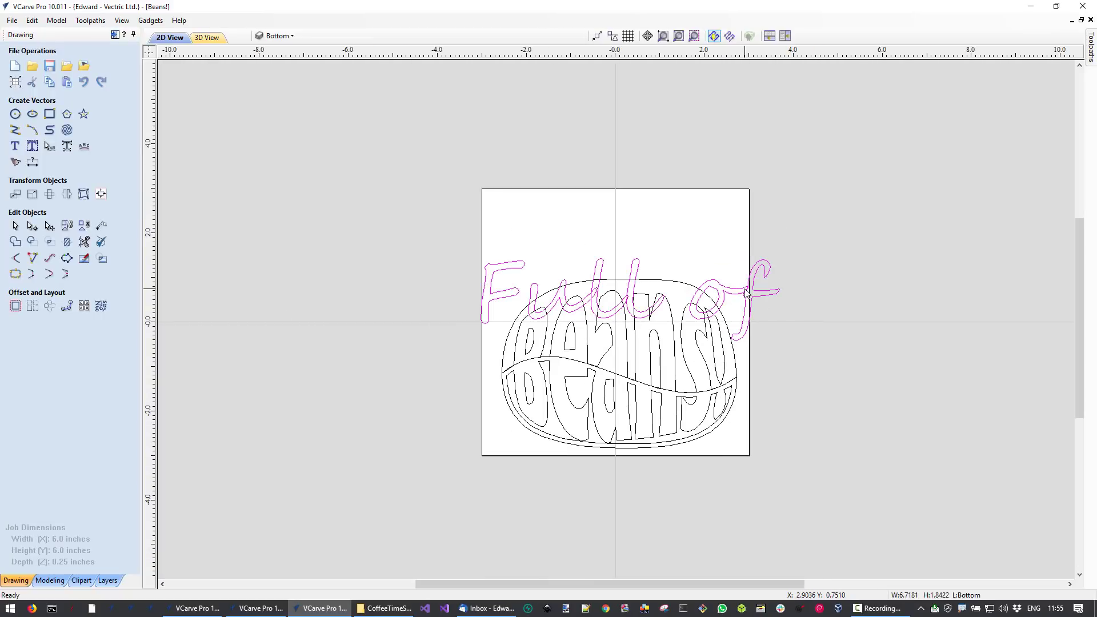
click(745, 291)
drag(740, 288, 711, 204)
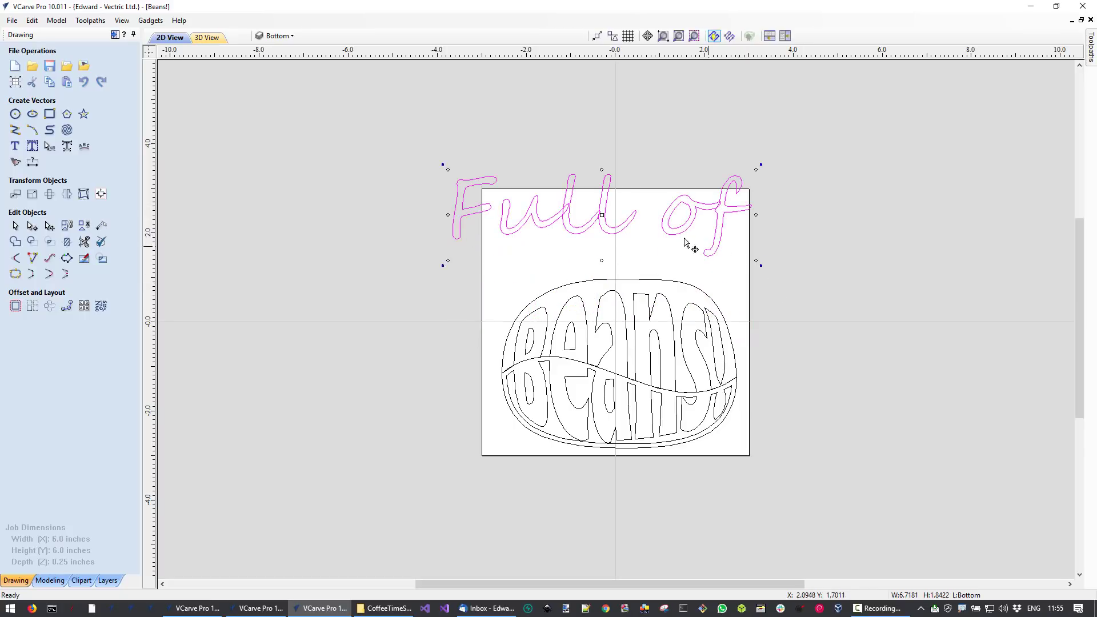
- Scale the "Full of" text down to about 5.8 inches wide and move it to just above the bean
scroll(651, 216, up, 2)
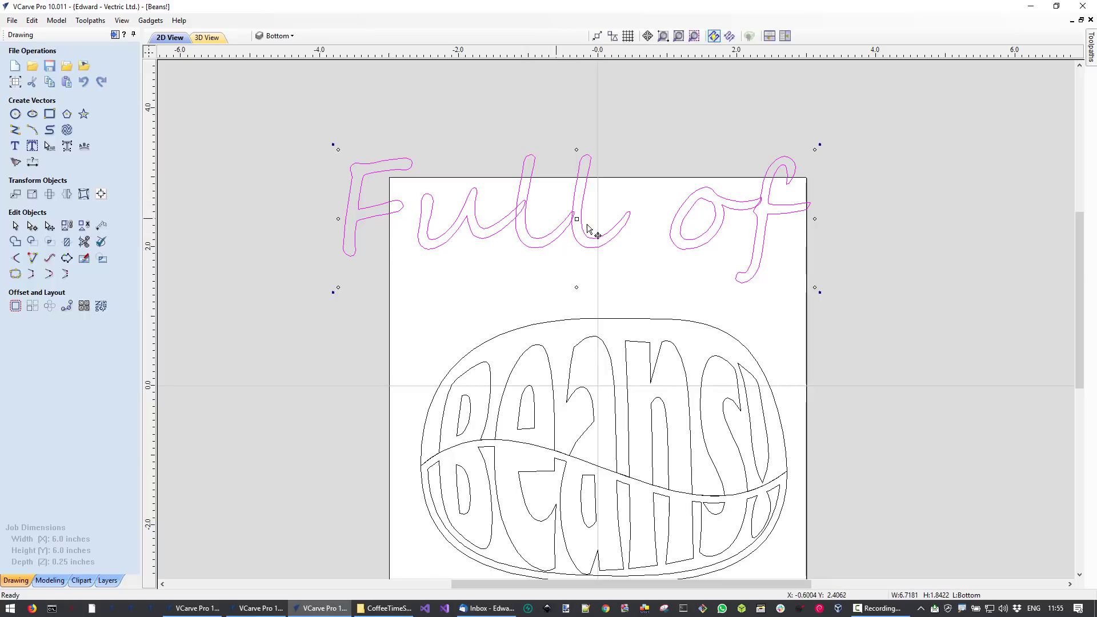
scroll(774, 206, up, 2)
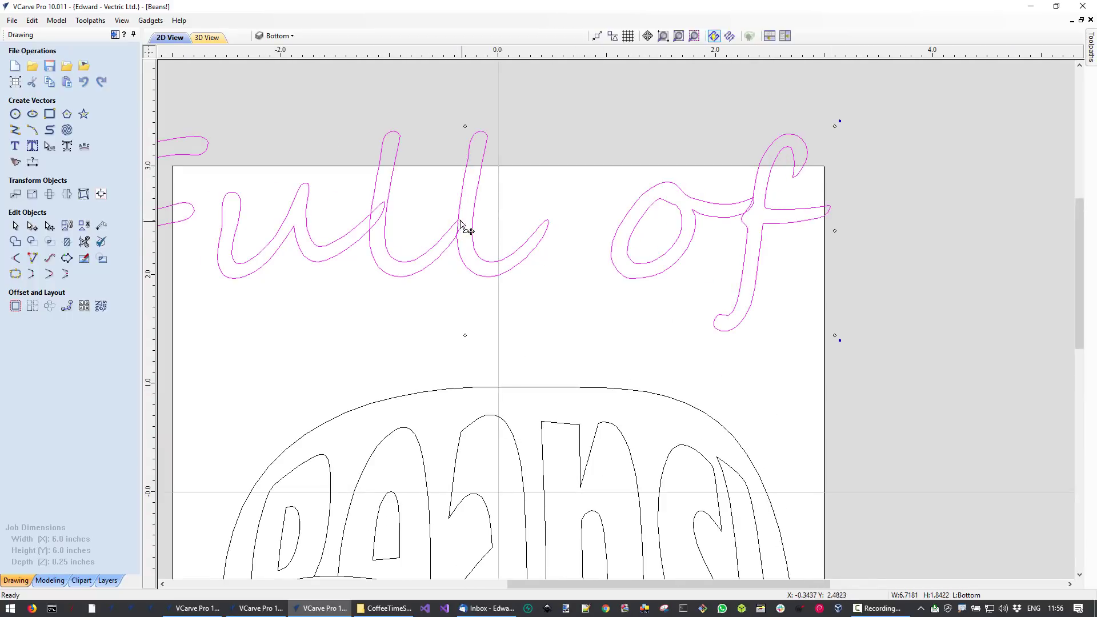
scroll(464, 228, down, 2)
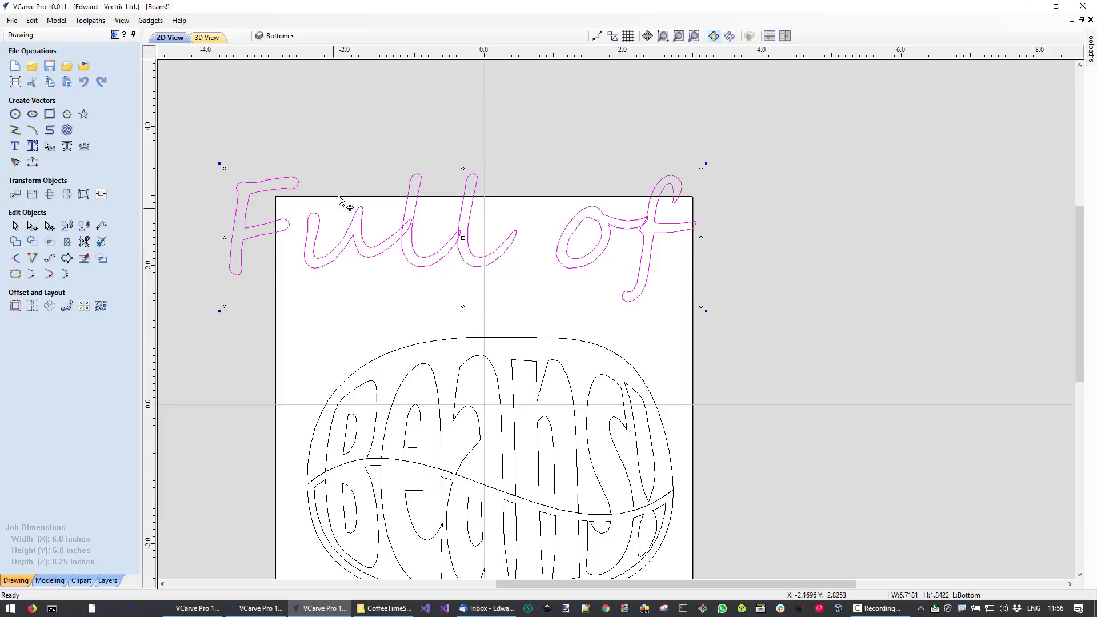
drag(223, 166, 262, 190)
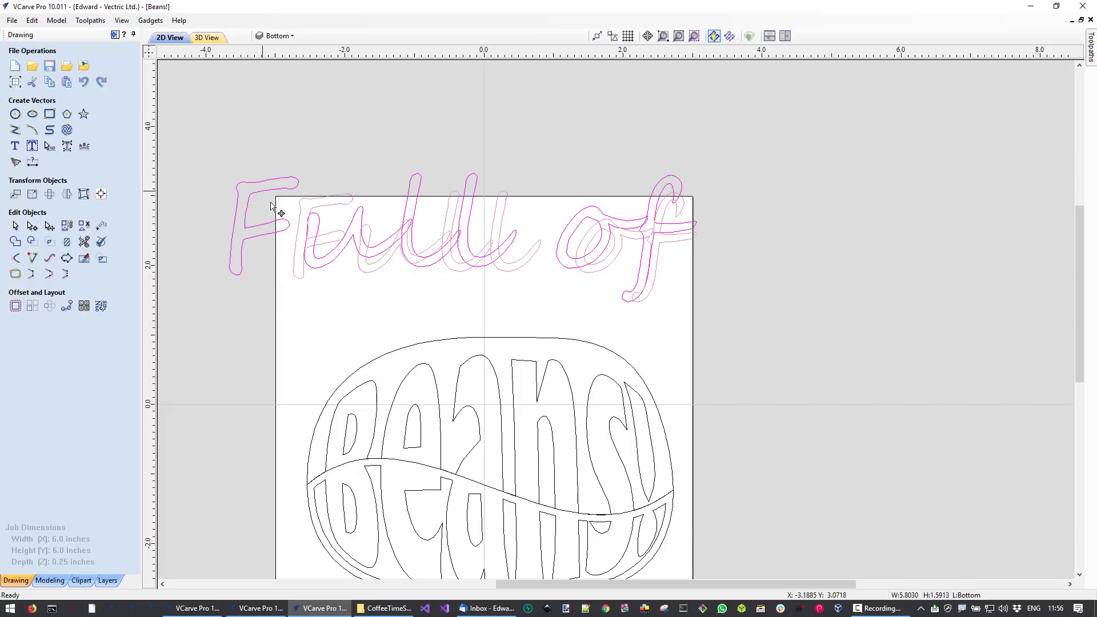
click(464, 271)
click(462, 267)
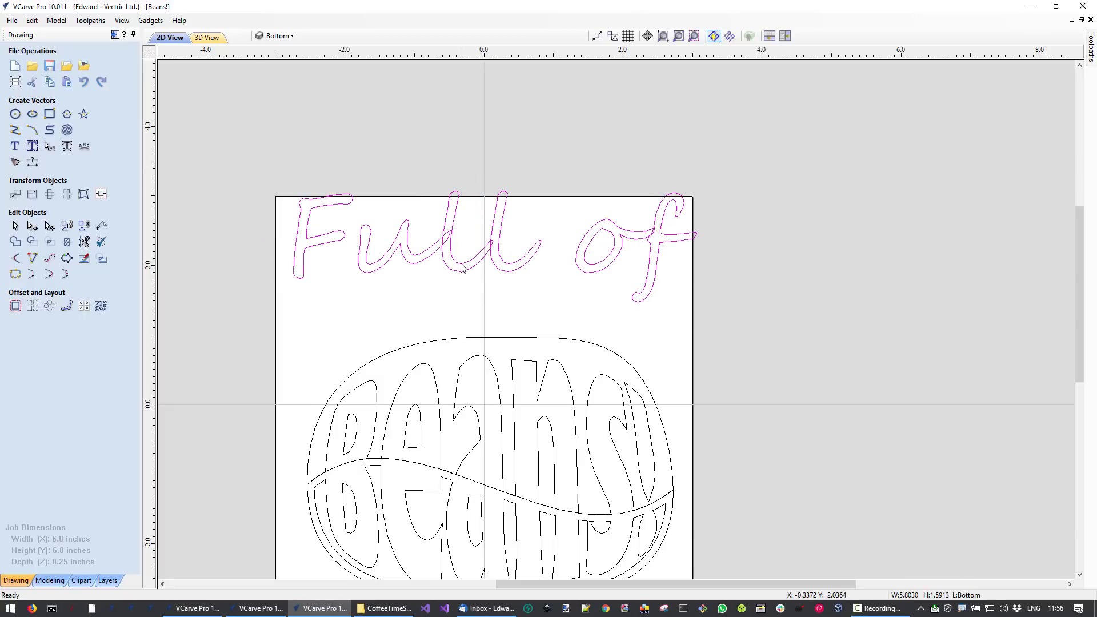
drag(462, 267, 457, 309)
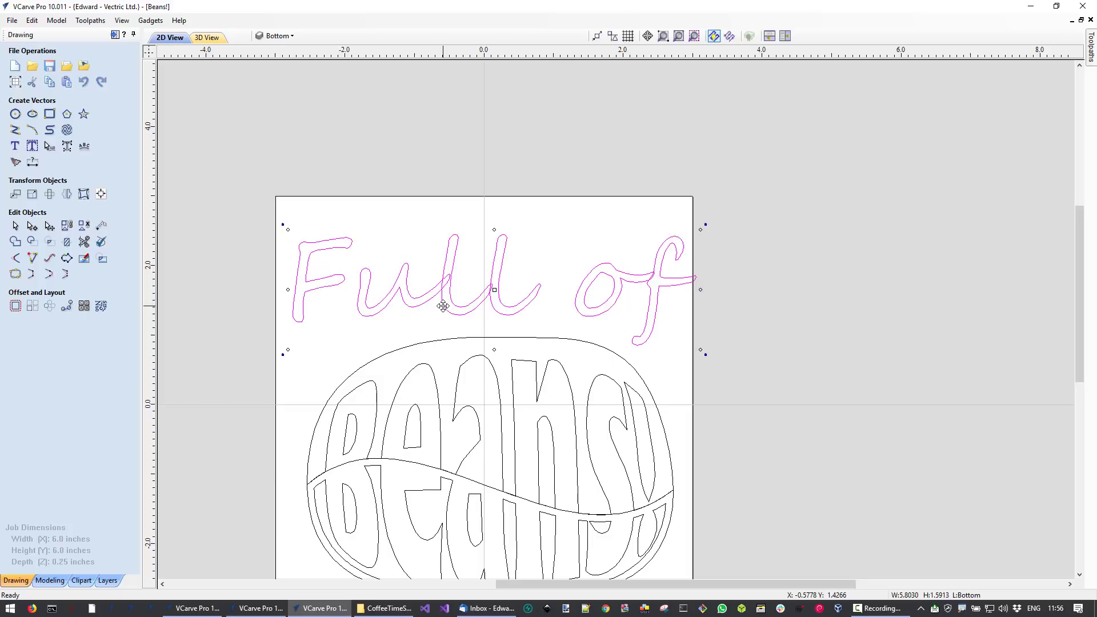
- Try converting a copy of the "Full of" text above the sheet to curves, and delete that copy
drag(443, 306, 430, 164)
click(360, 245)
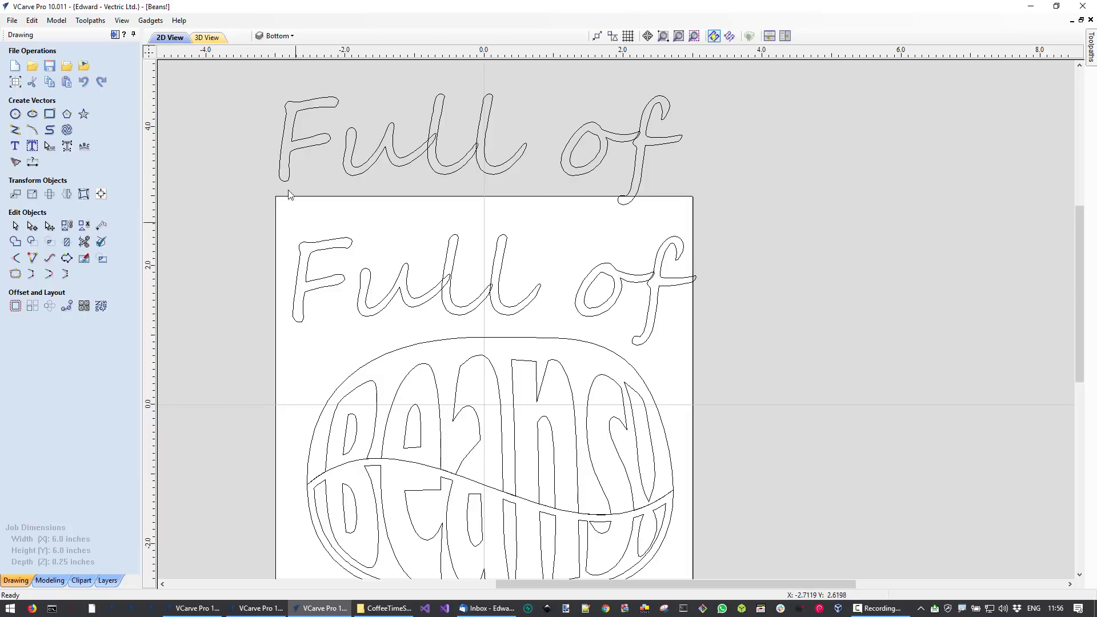
click(628, 201)
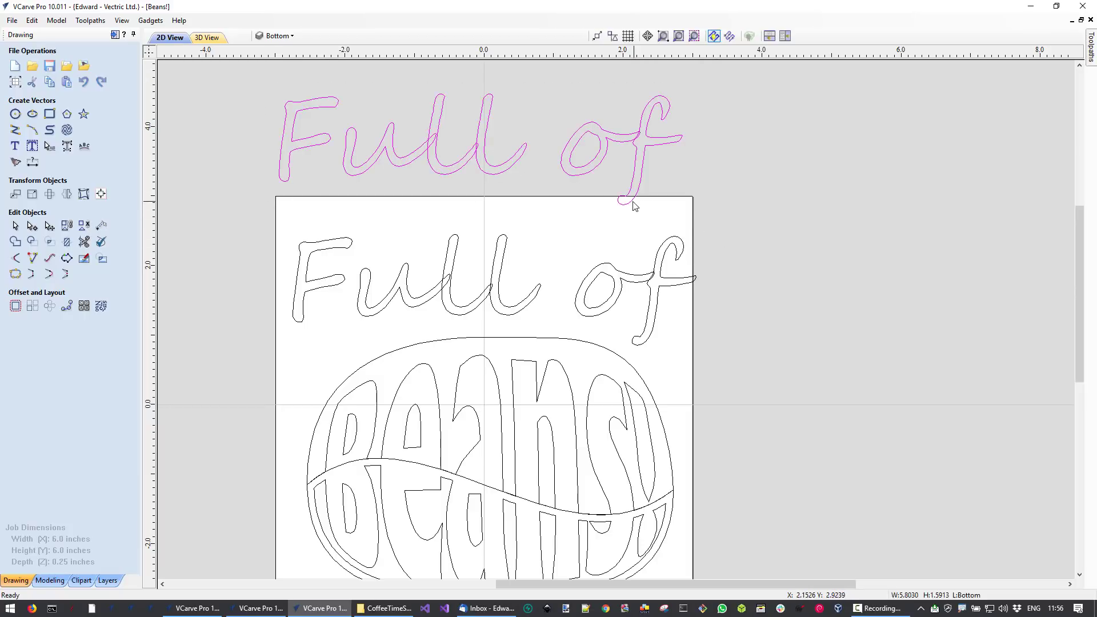
right_click(425, 156)
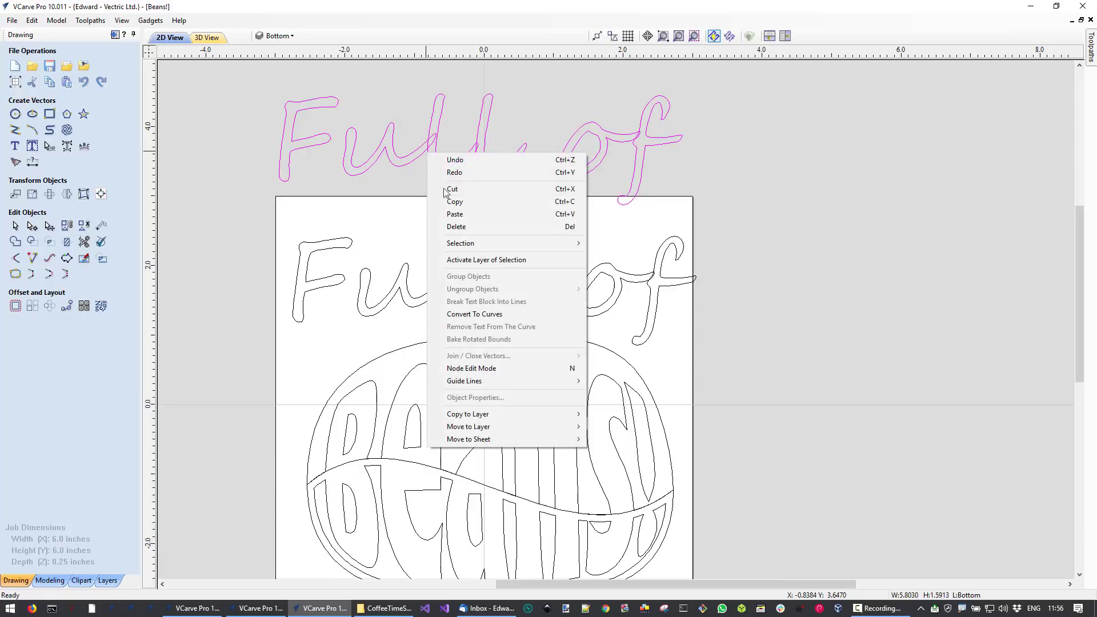
click(514, 312)
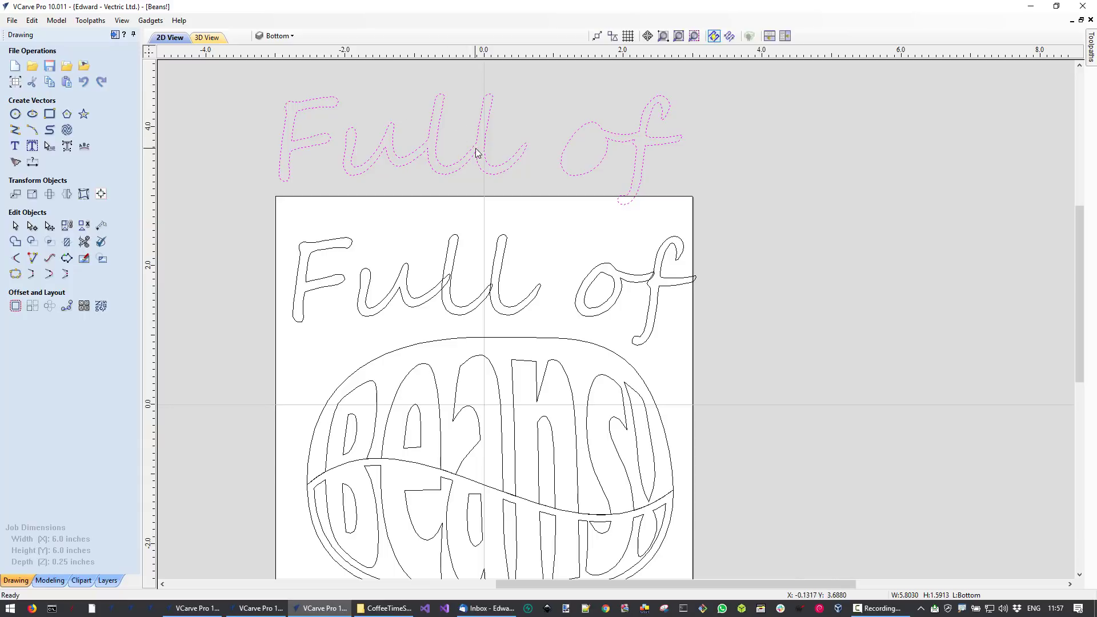
click(584, 150)
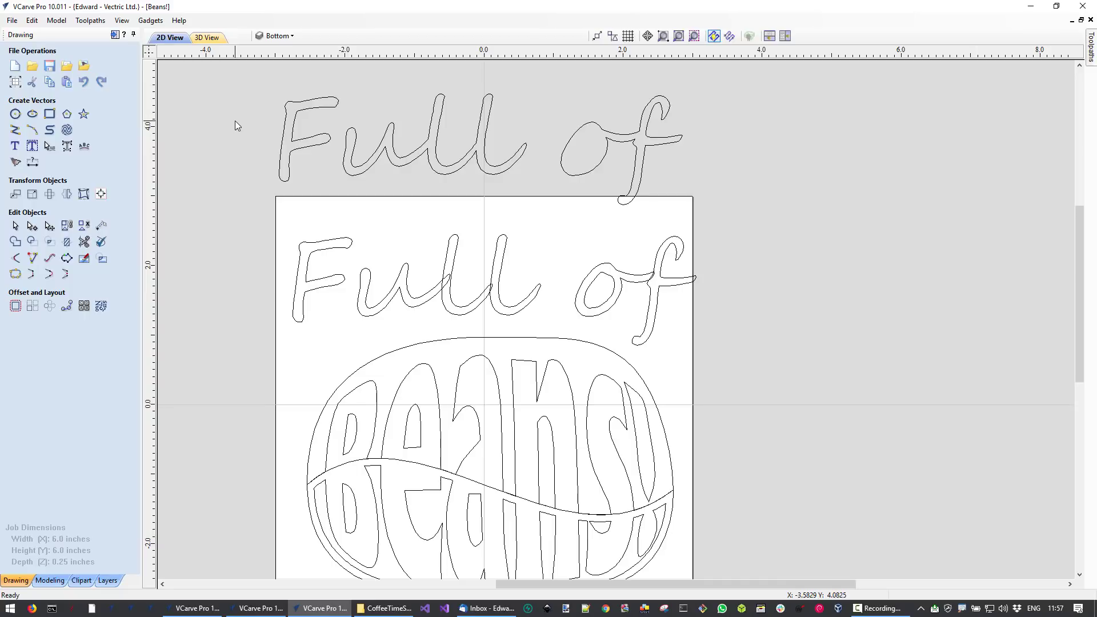
drag(230, 86, 751, 211)
key(Delete)
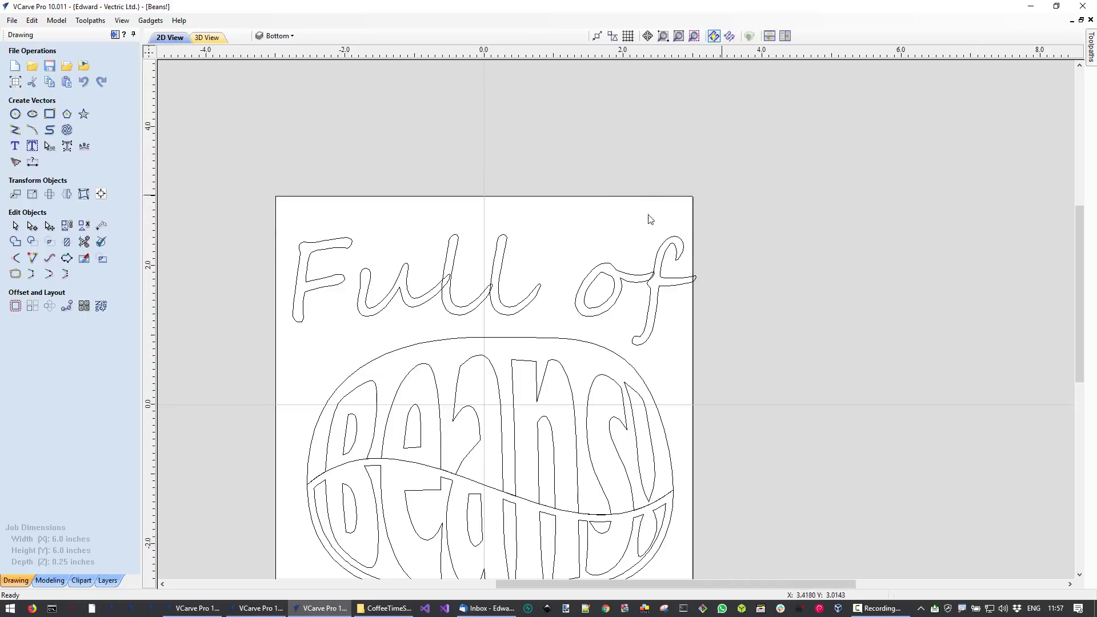
- Weld the overlapping letters of the "Full of" text into merged outlines, replacing the original text object
drag(247, 203, 717, 355)
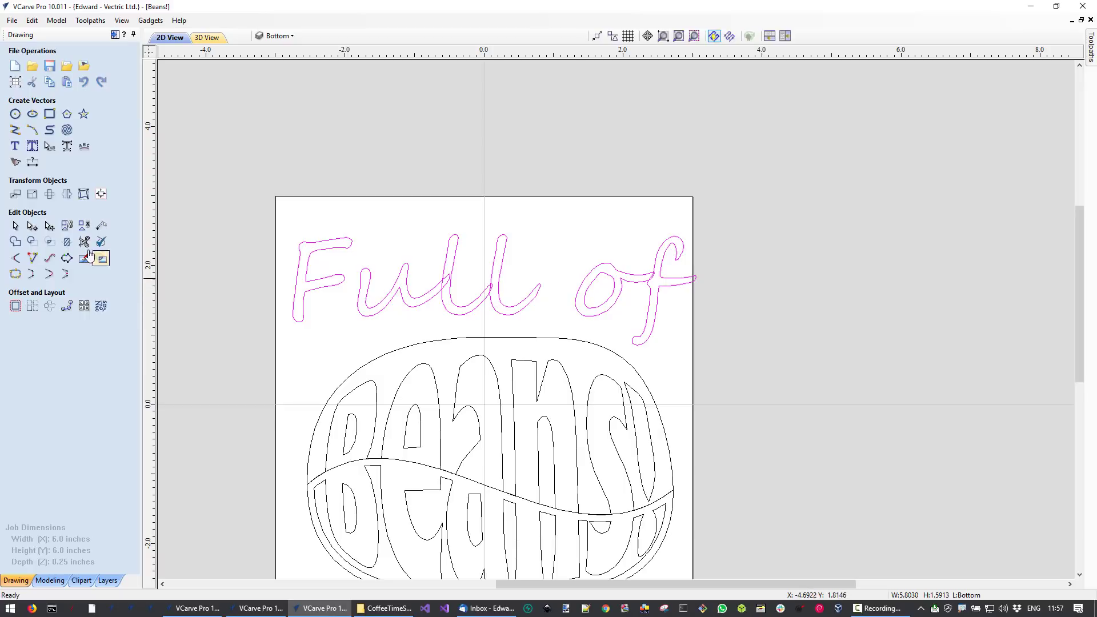
click(15, 241)
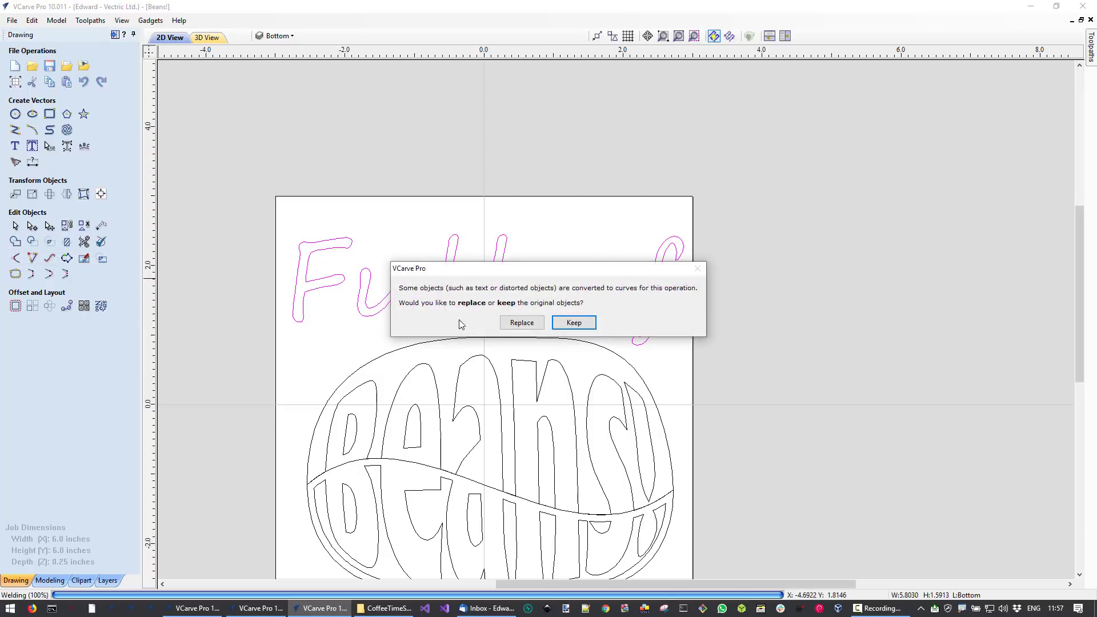
click(521, 323)
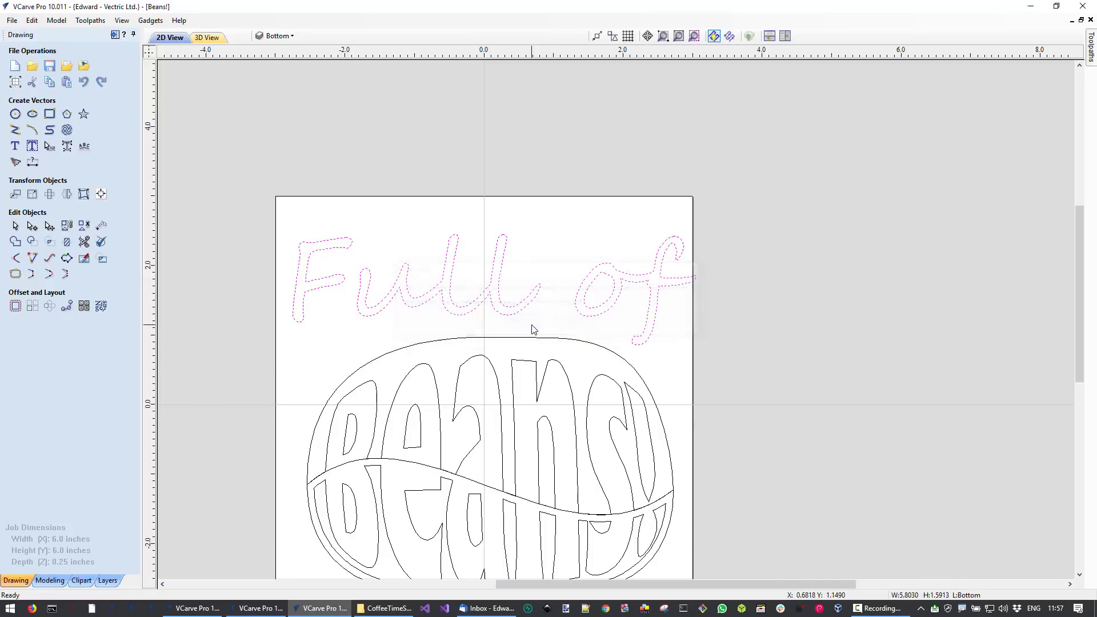
click(607, 308)
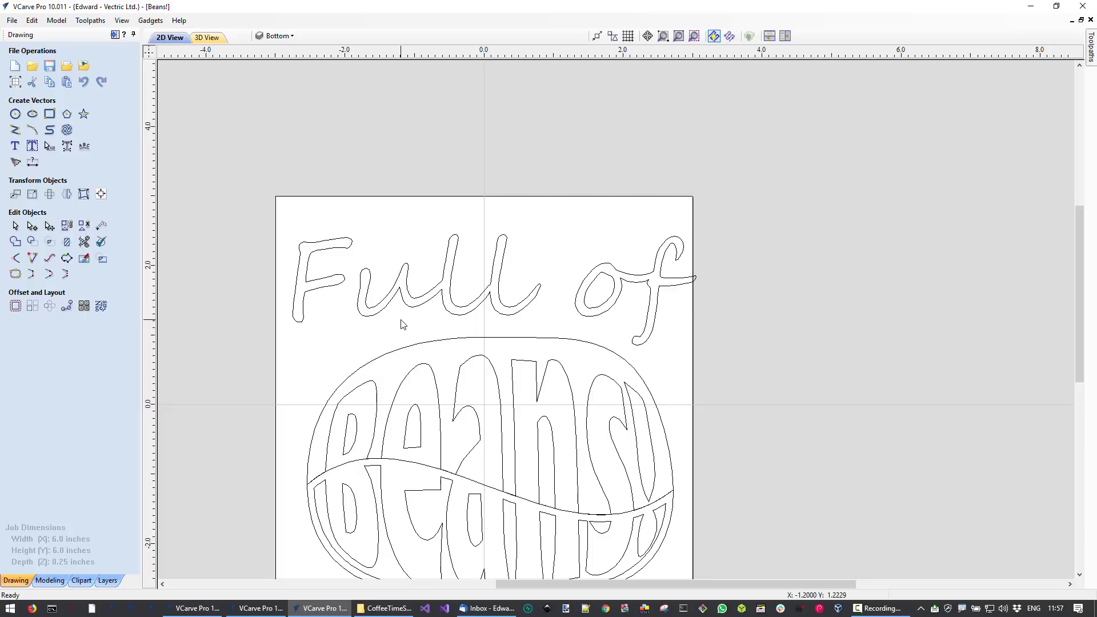
- Rotate the whole welded "Full of" lettering slightly counterclockwise so it slants upward above the bean
click(416, 310)
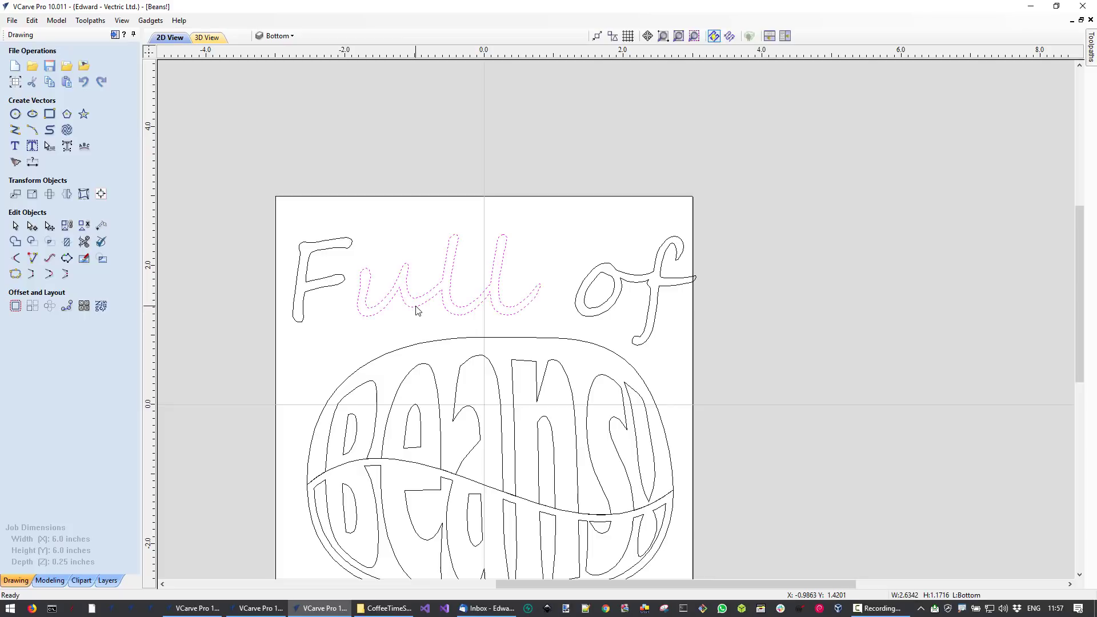
shift+click(338, 286)
drag(264, 201, 714, 363)
click(530, 314)
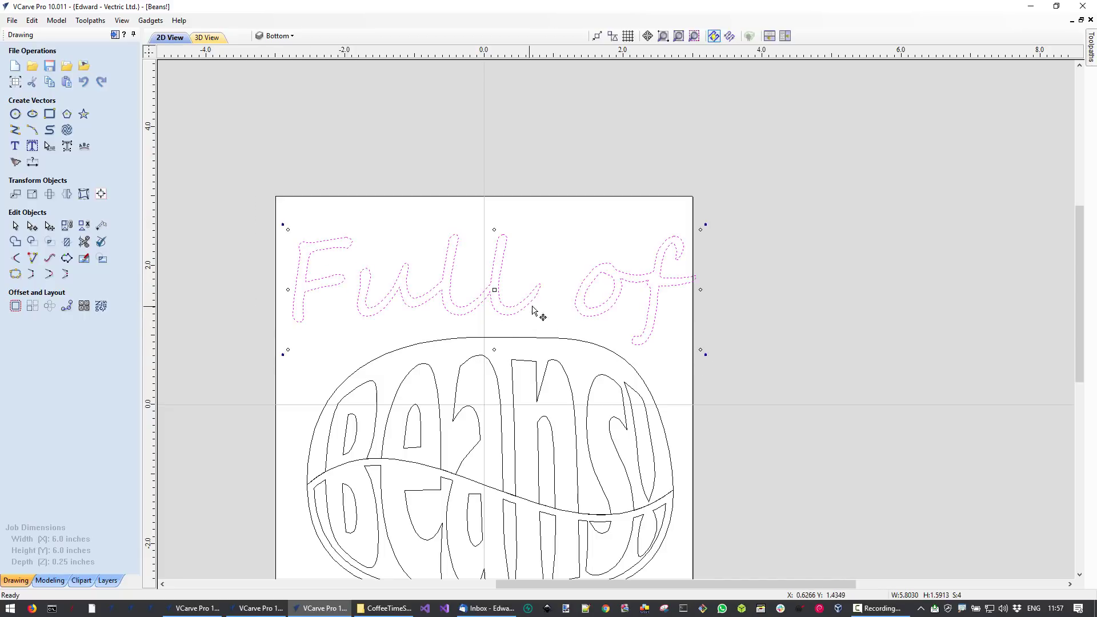
drag(706, 353, 719, 327)
click(656, 345)
scroll(655, 348, down, 1)
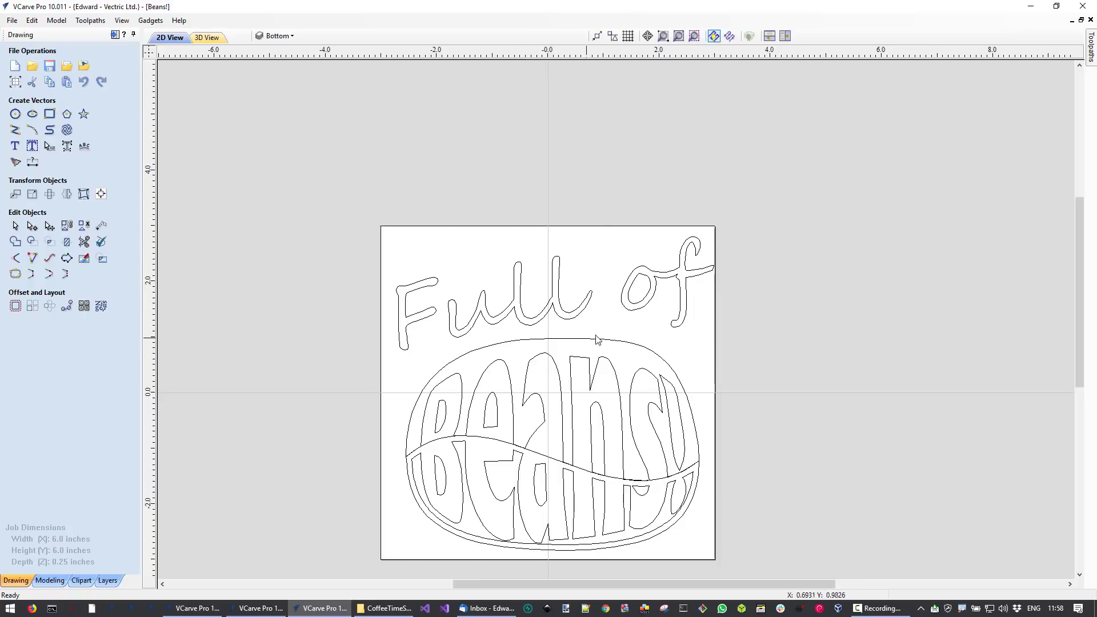
- Move the word "of" about 0.3 inches down and 0.2 inches left, closer to the bean and "Full"
drag(616, 234, 783, 374)
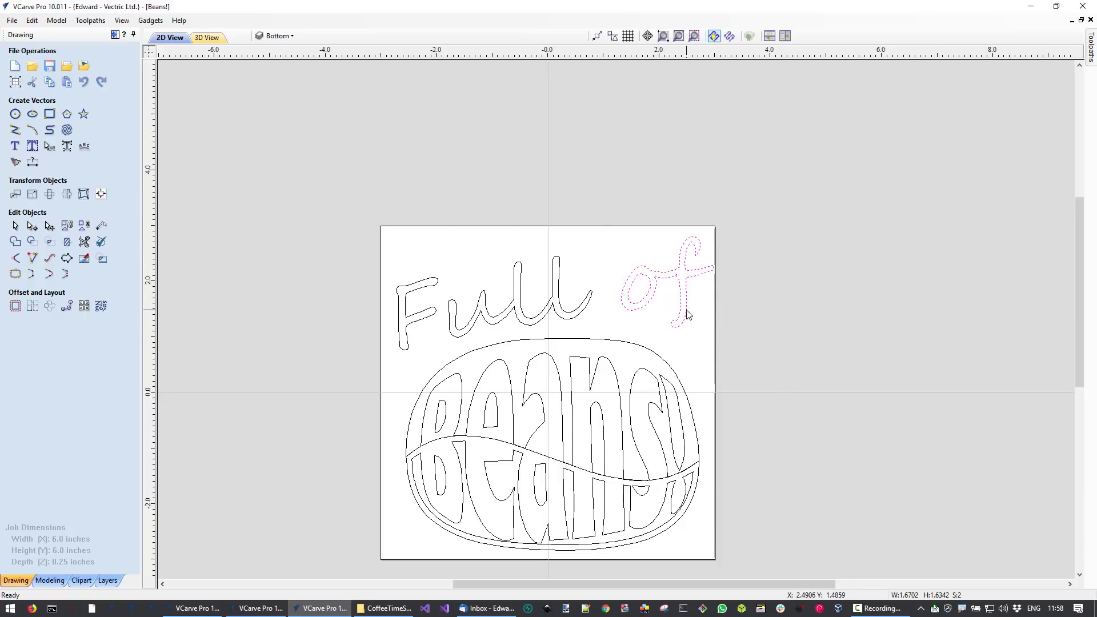
drag(687, 304, 676, 320)
click(776, 372)
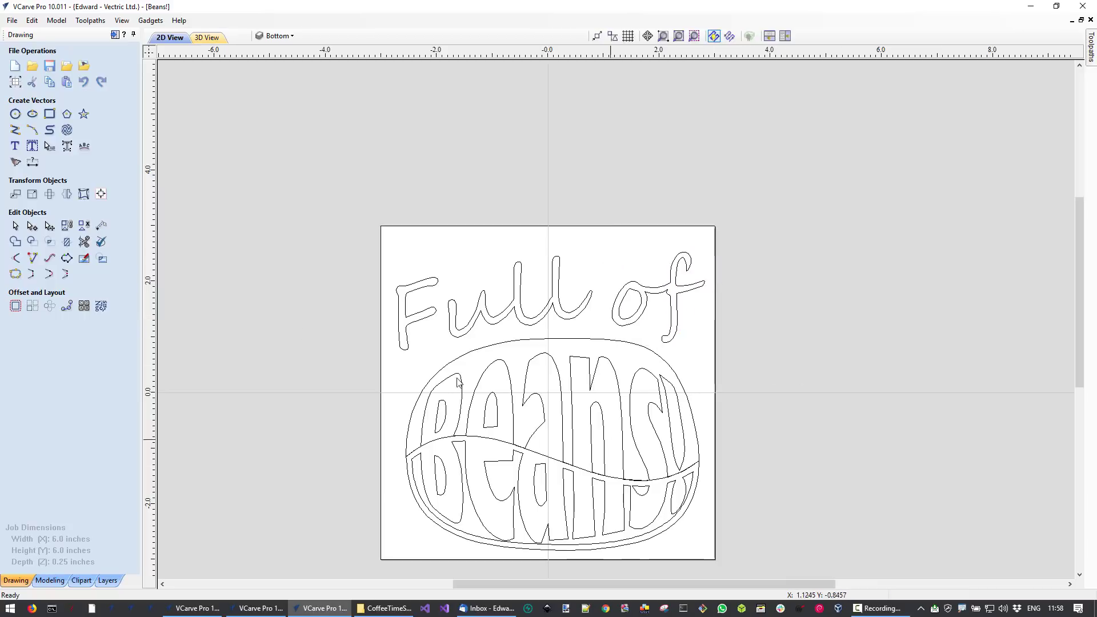
- Move the letter "F" about 0.4 inches up and slightly right, closer to the rest of "Full"
click(425, 314)
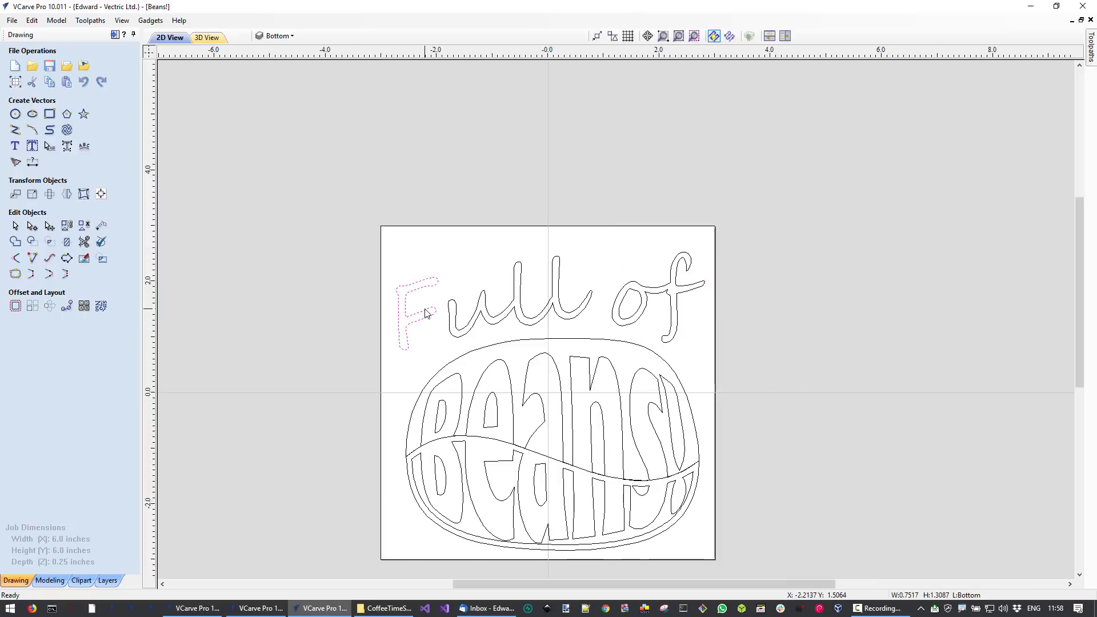
click(426, 313)
drag(425, 312, 431, 290)
click(433, 347)
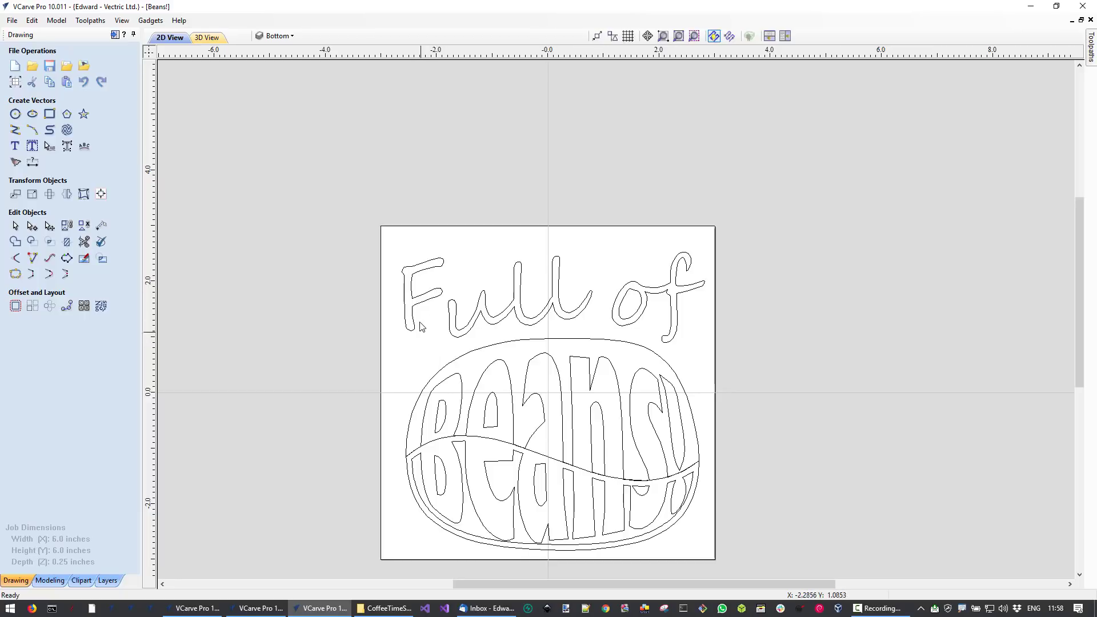
click(425, 304)
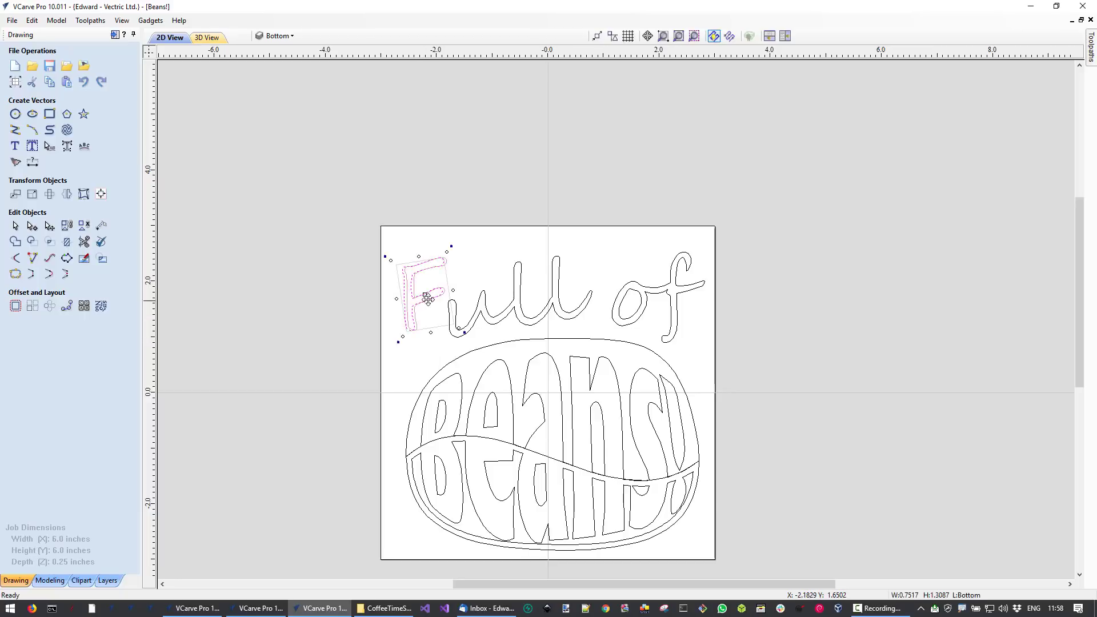
drag(426, 299, 429, 299)
click(431, 339)
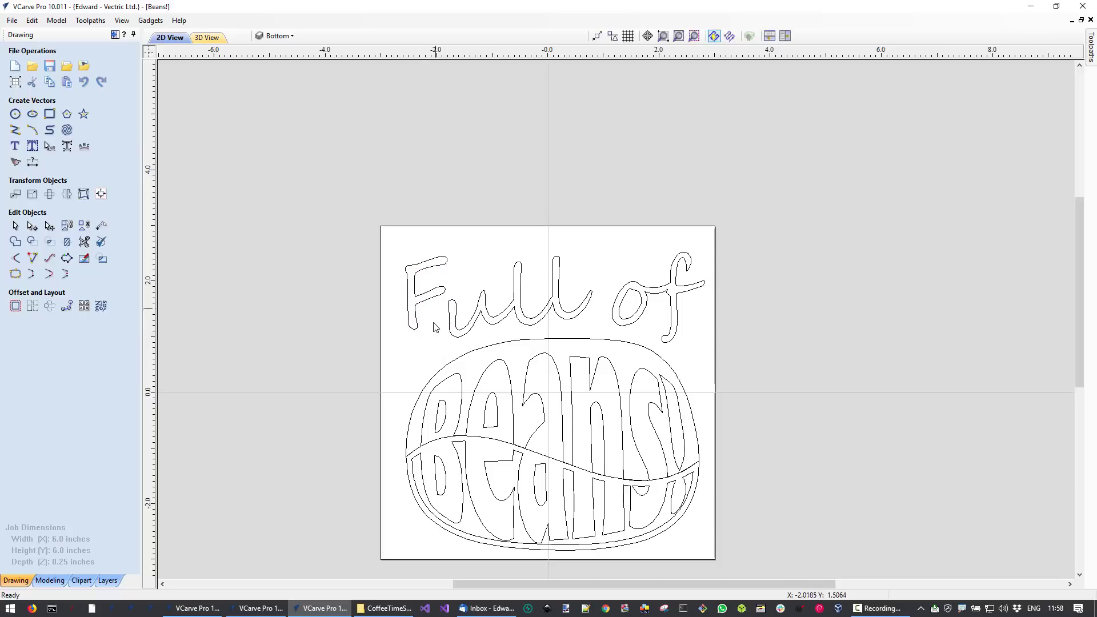
- Examine the density of nodes along the outline of the letter "F" in node editing mode
scroll(416, 348, up, 1)
click(437, 287)
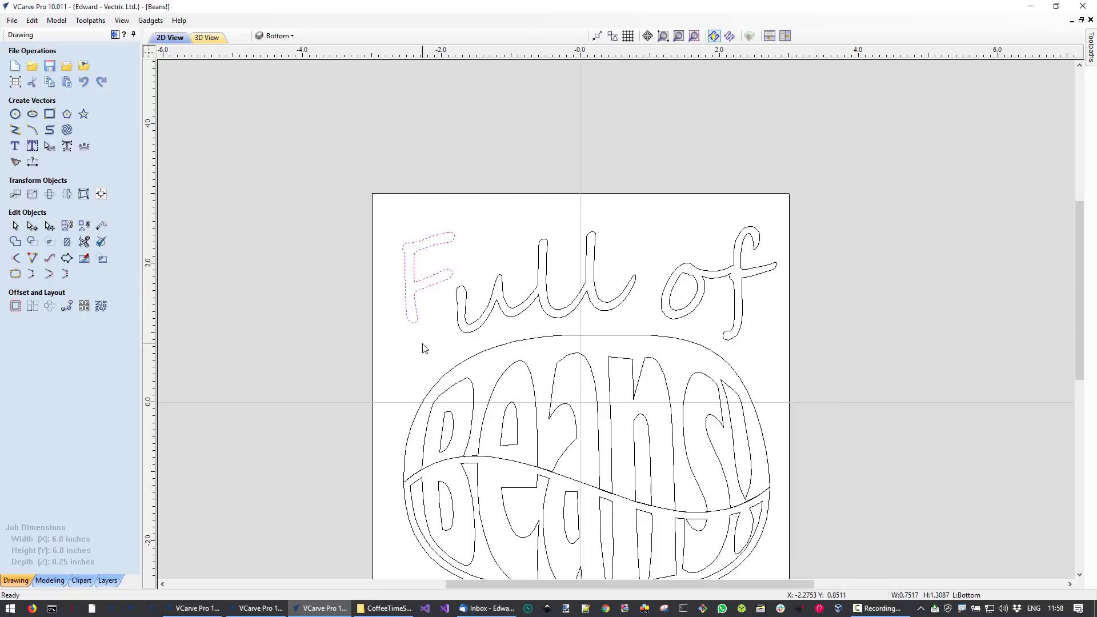
scroll(420, 348, up, 1)
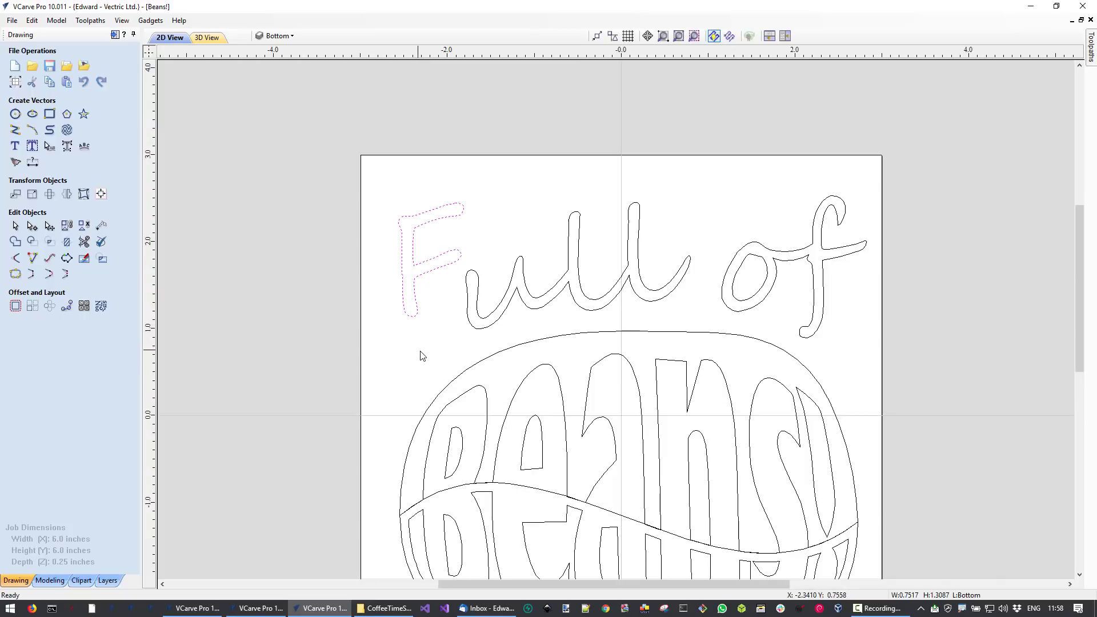
double_click(418, 321)
scroll(416, 303, up, 2)
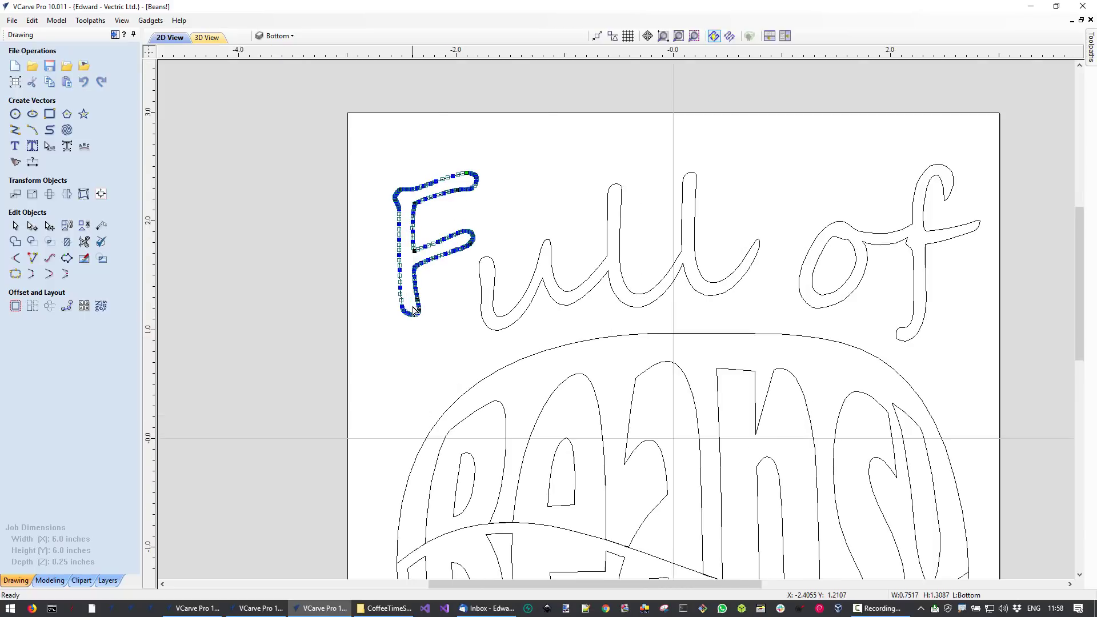
scroll(419, 285, up, 5)
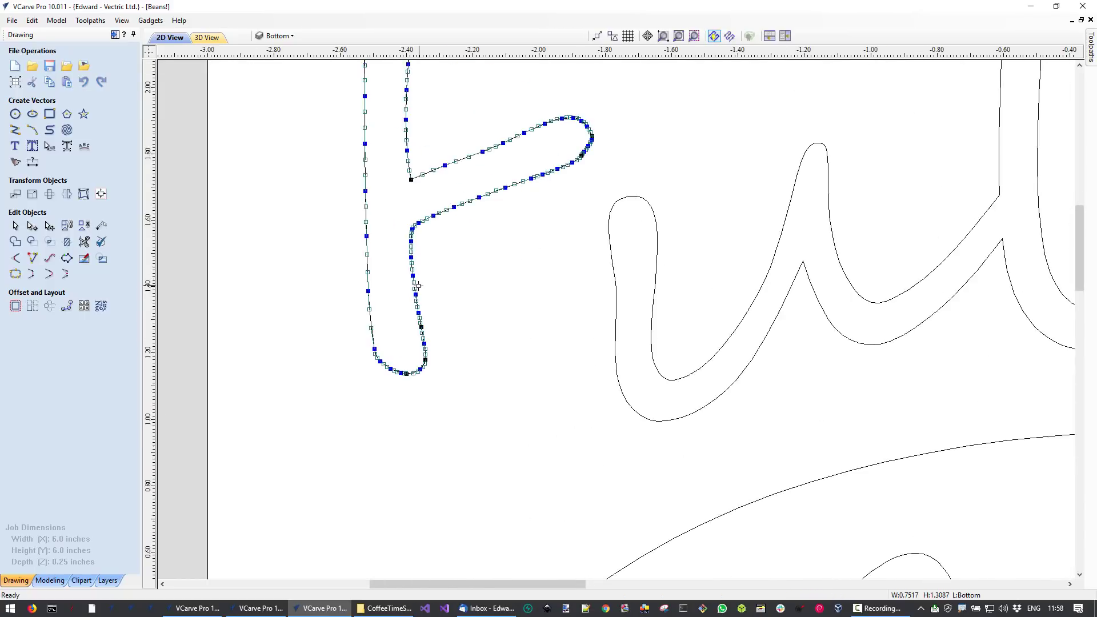
scroll(419, 285, down, 4)
scroll(451, 261, up, 1)
scroll(451, 260, down, 4)
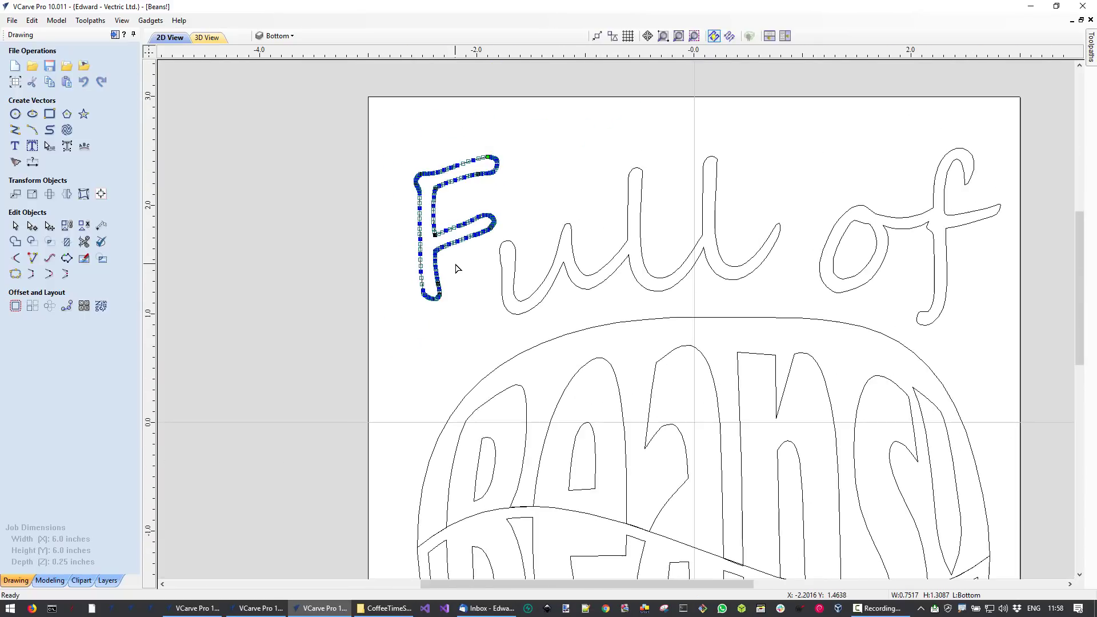
click(486, 283)
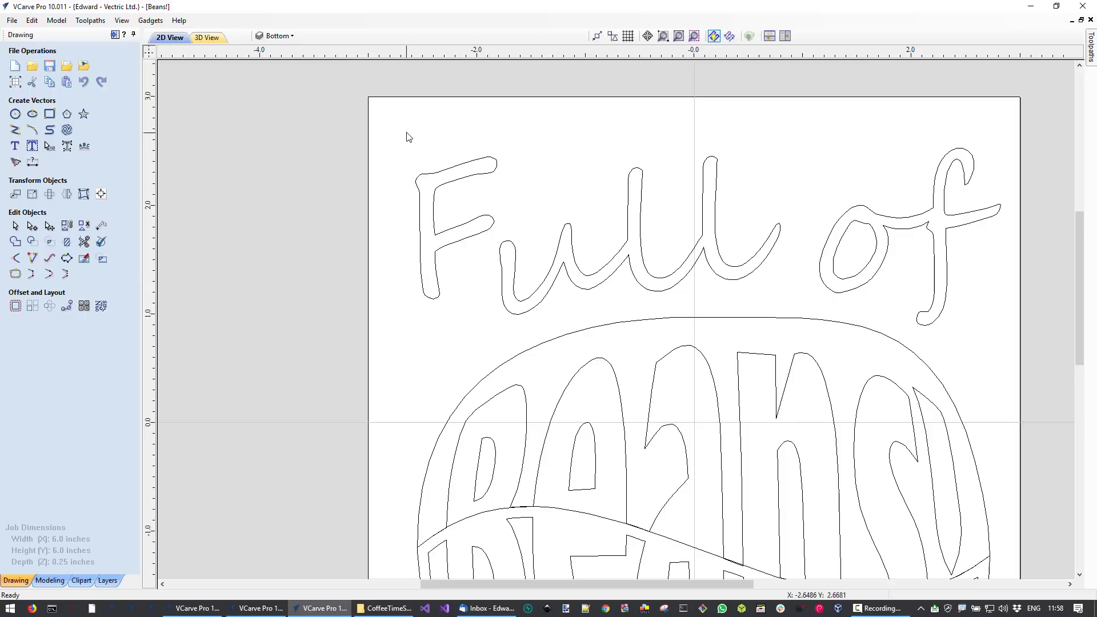
- Fit Bezier curves to the "Full of" vectors with a 0.01 inch tolerance, replacing the selected vectors
click(485, 235)
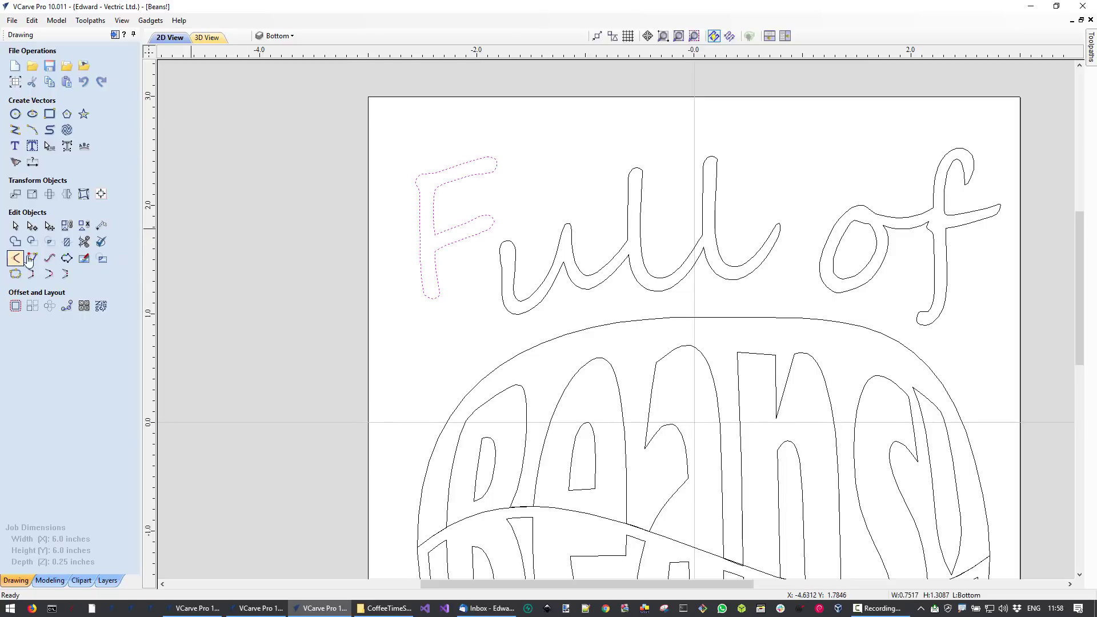
shift+click(563, 264)
click(390, 85)
drag(396, 99, 1028, 342)
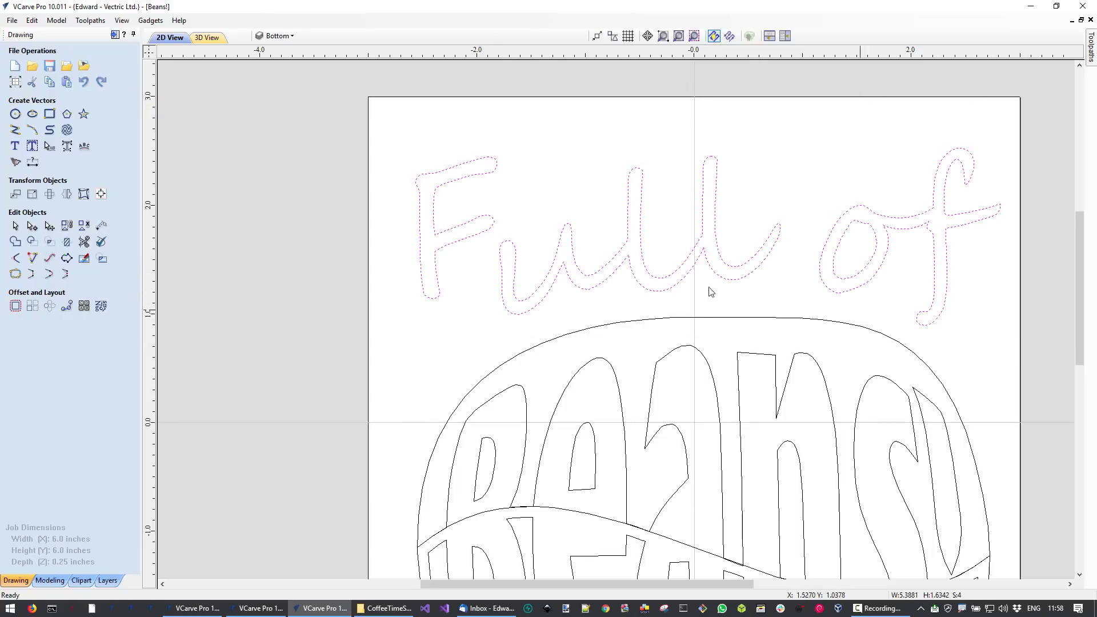
click(46, 260)
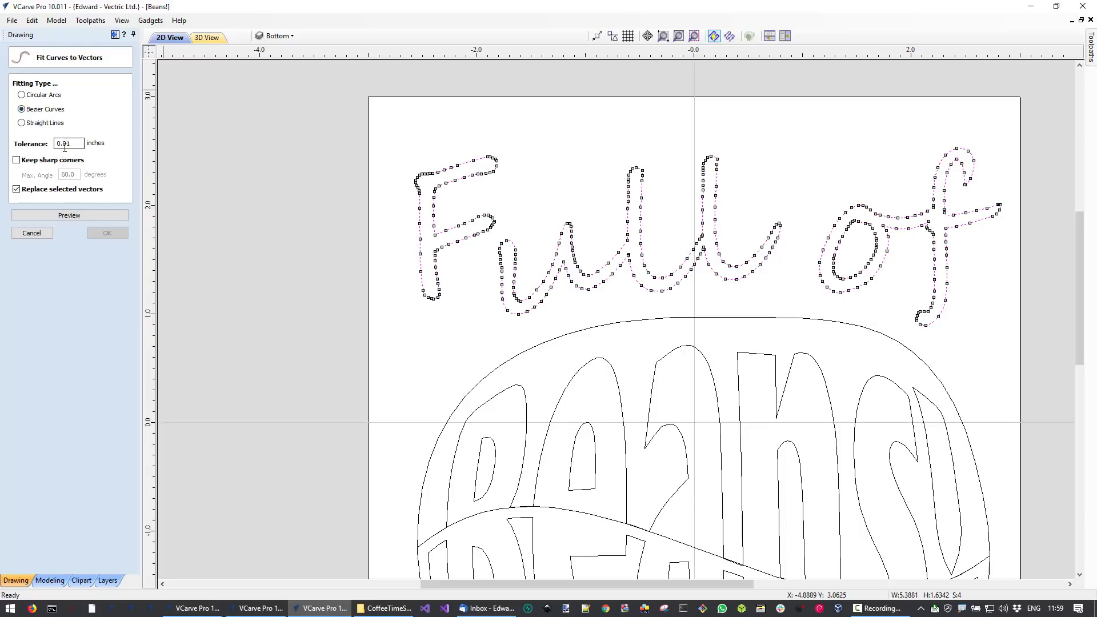
click(67, 215)
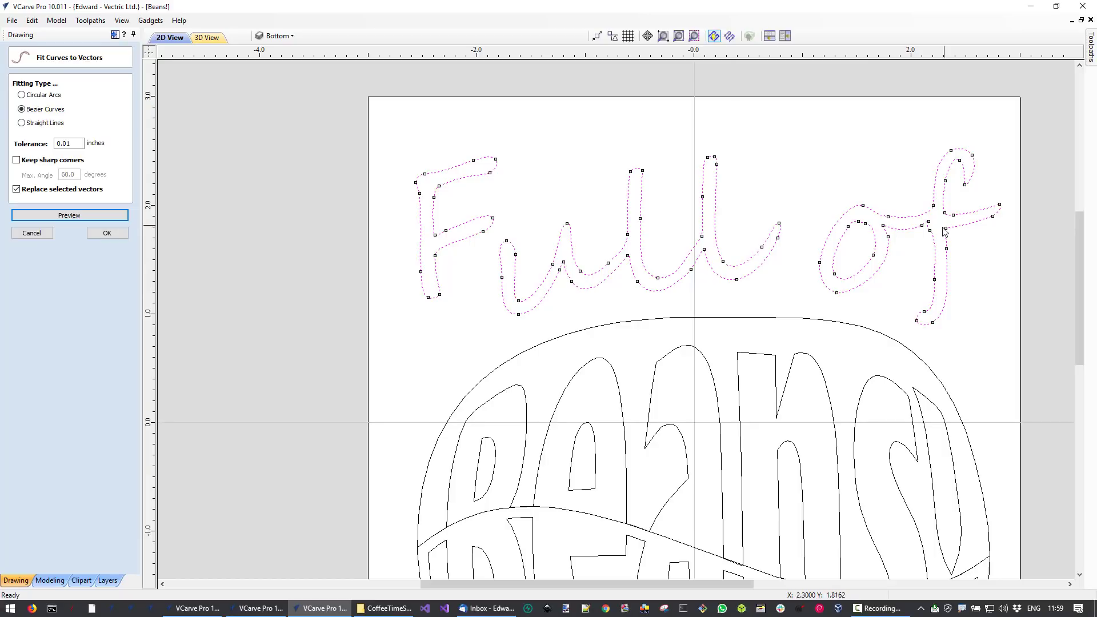
click(107, 232)
- Stretch the lower end nodes of the "F" stem downward so the letter is about 1.68 inches tall
click(429, 305)
click(431, 305)
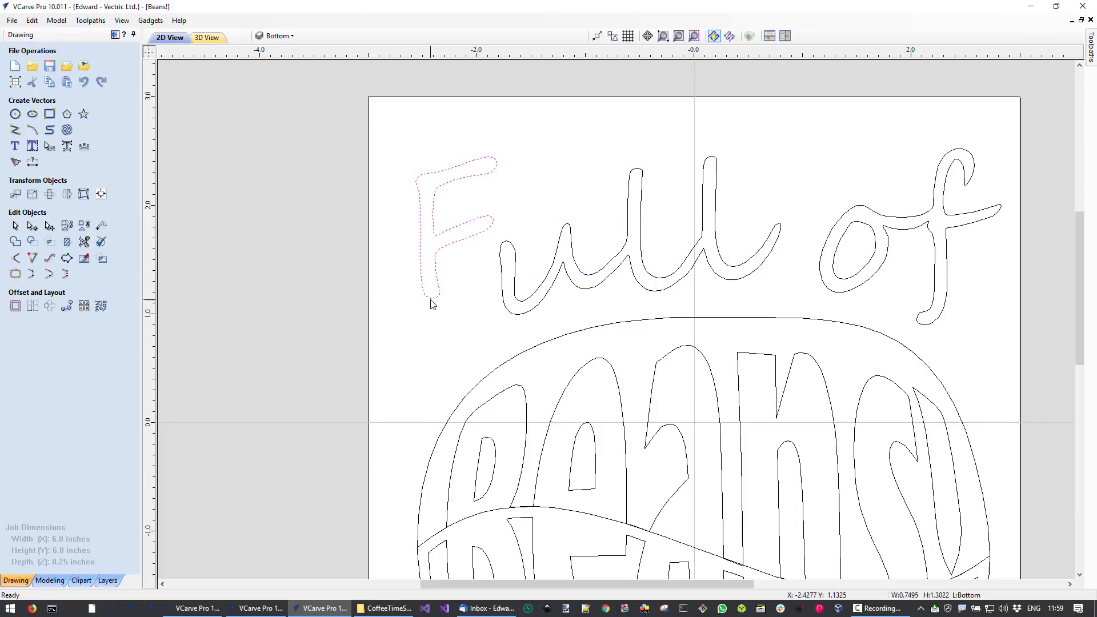
double_click(432, 303)
scroll(433, 298, up, 2)
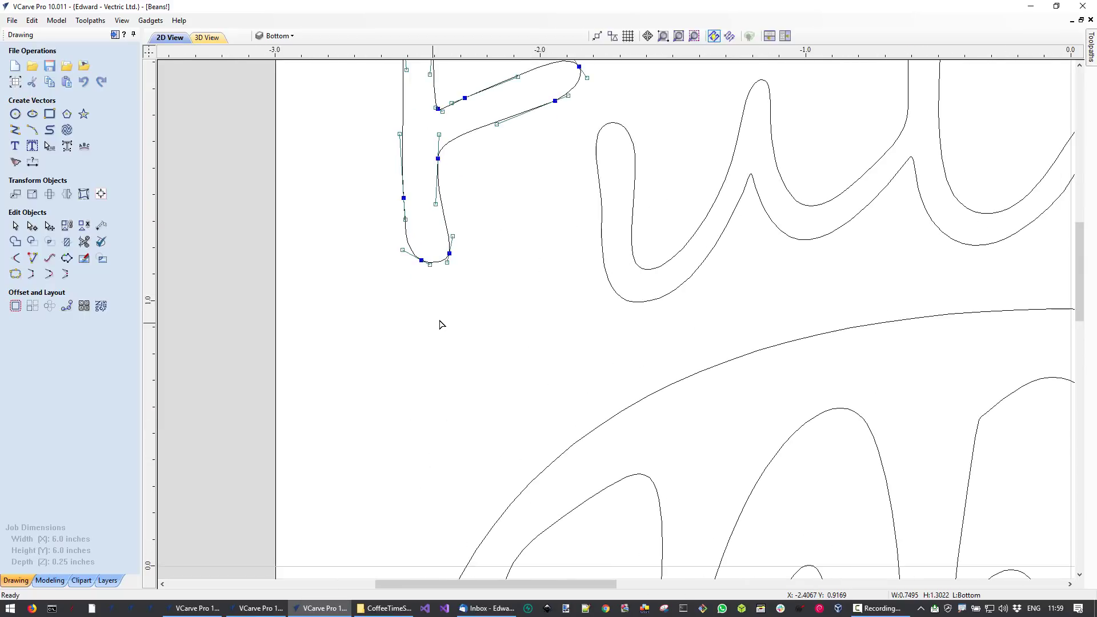
drag(403, 248, 501, 312)
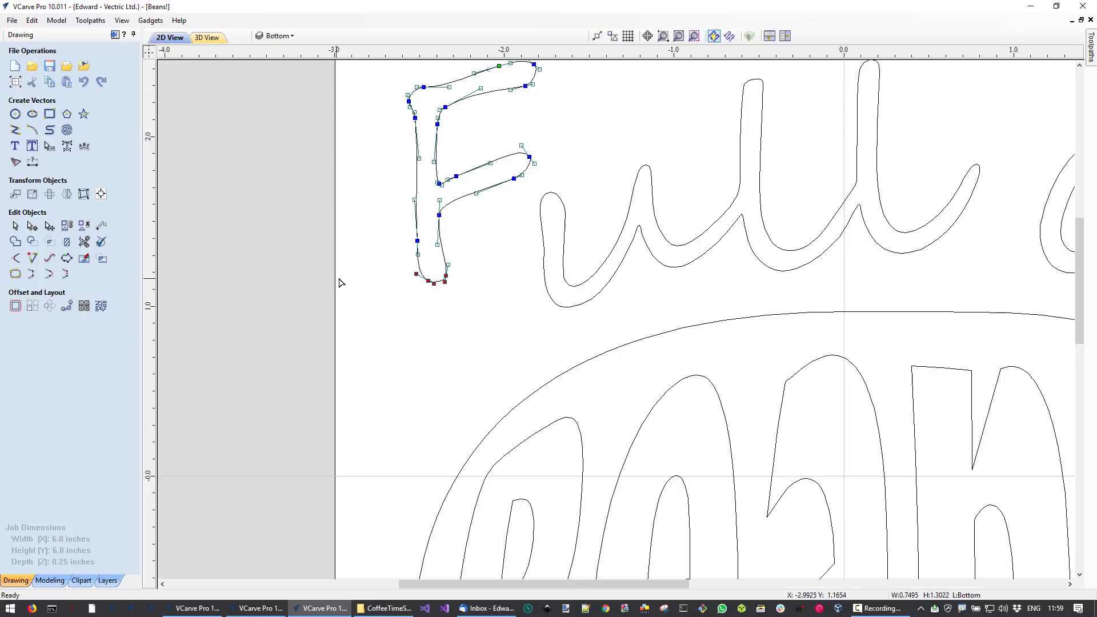
click(396, 266)
click(420, 270)
scroll(419, 270, up, 3)
drag(394, 258, 534, 319)
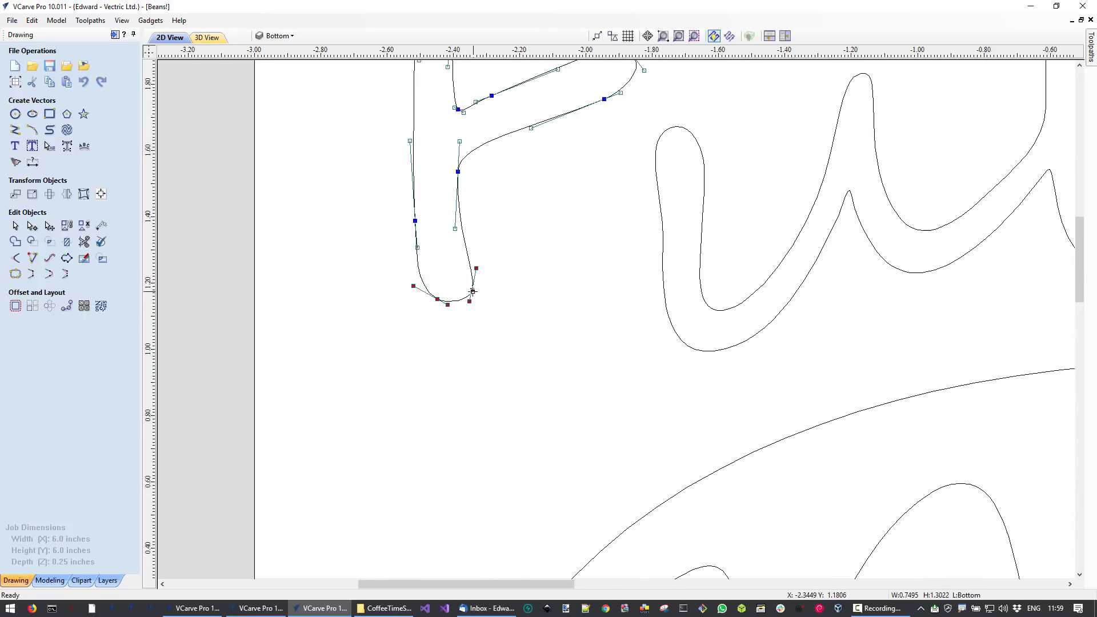
drag(472, 291, 473, 306)
drag(484, 351, 480, 416)
click(543, 433)
scroll(543, 438, down, 2)
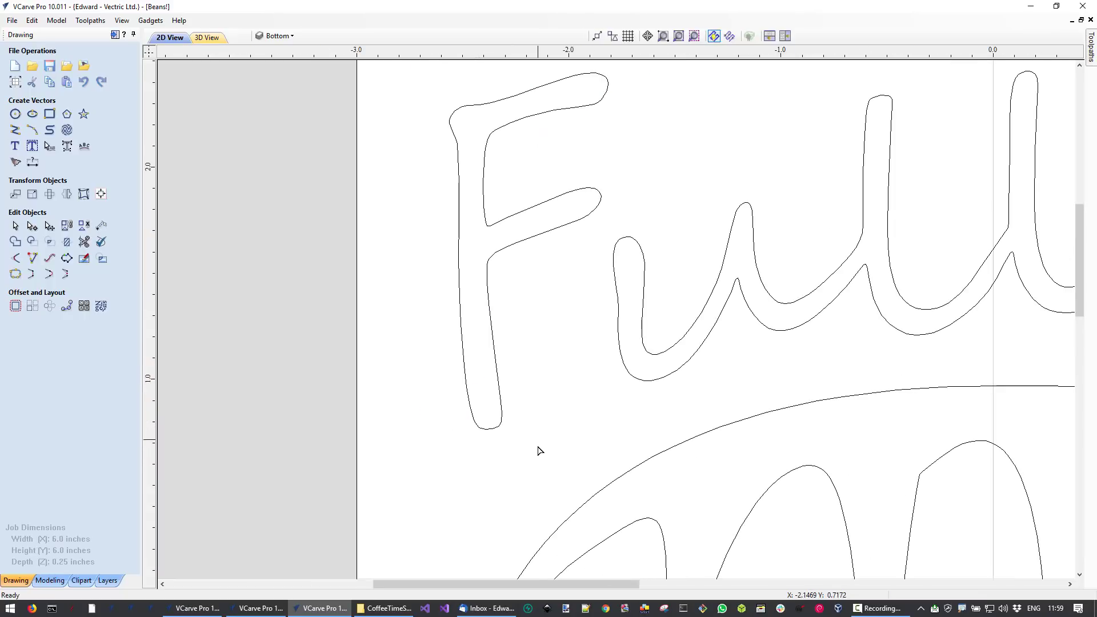
- Nudge the lengthened "F" about 0.1 inches right and 0.1 inches up beside the "u"
scroll(526, 444, down, 3)
right_click(535, 344)
click(523, 344)
key(Right)
key(Right)
key(Right)
key(Up)
key(Up)
key(Up)
key(Up)
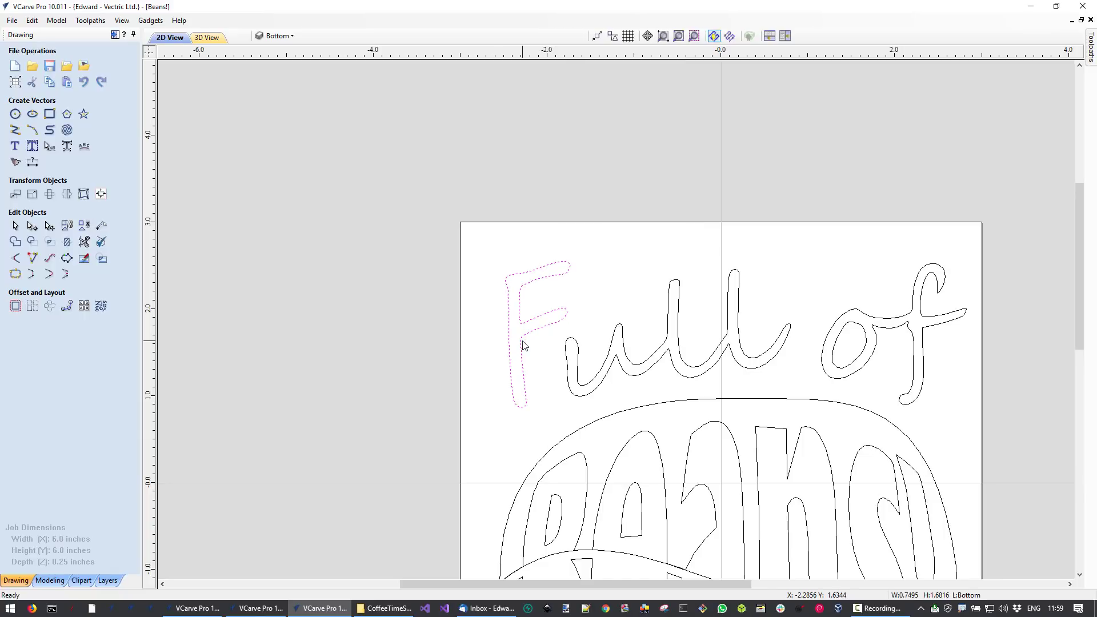
- Nudge the letter "F" about 0.03 inches right and 0.03 inches down beside the "u"
key(Right)
key(Down)
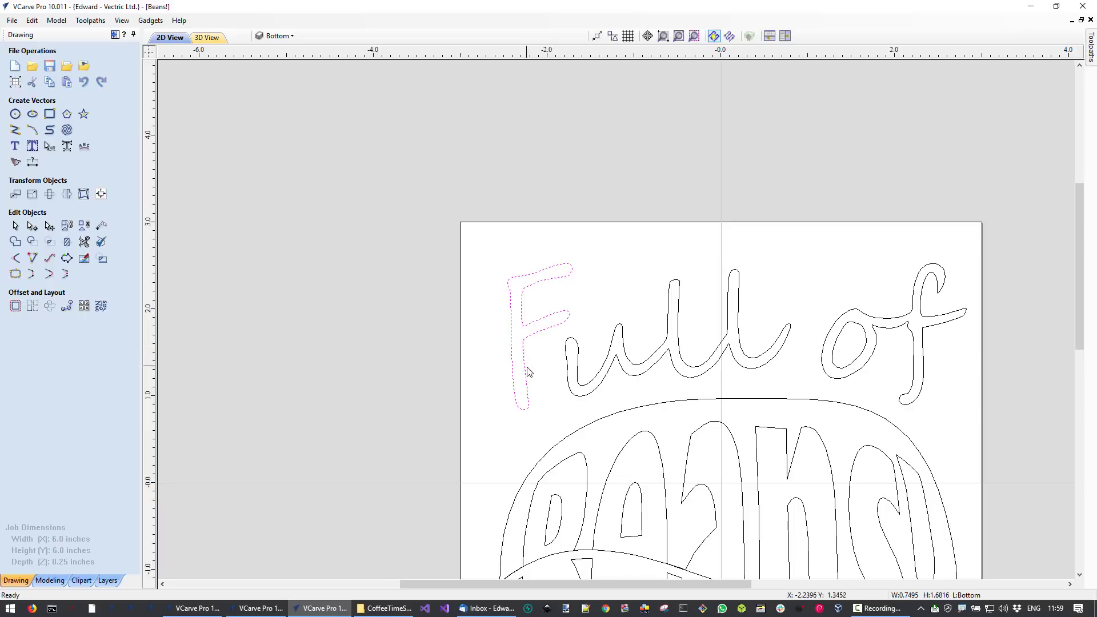
click(537, 394)
scroll(539, 406, down, 2)
scroll(715, 434, down, 1)
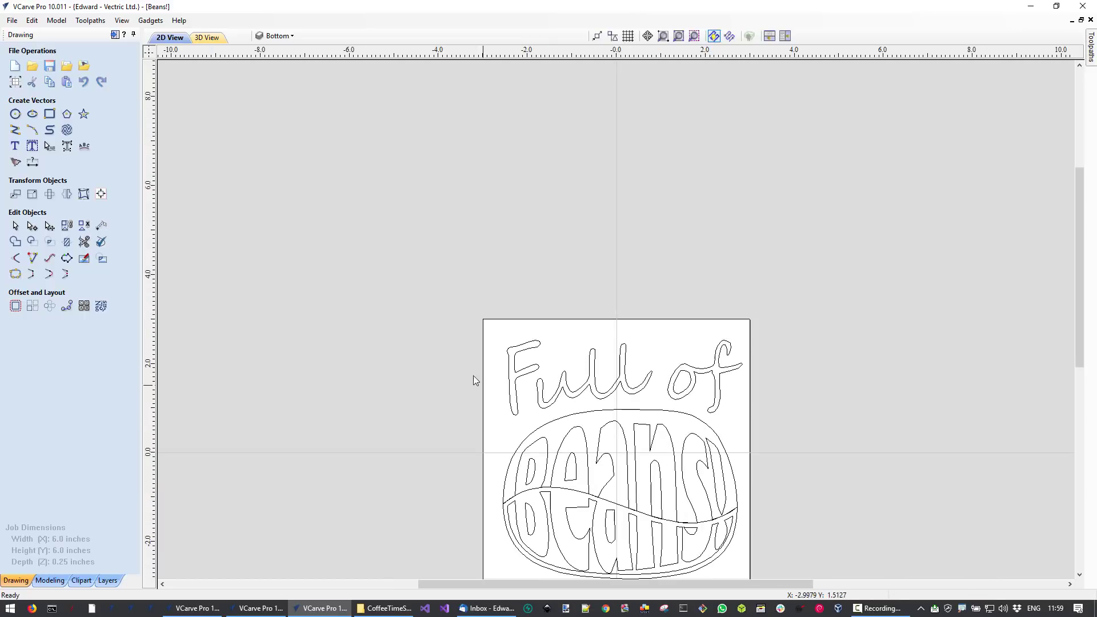
- Move the letter "F" freehand about 0.08 inches left and 0.07 inches down
click(515, 381)
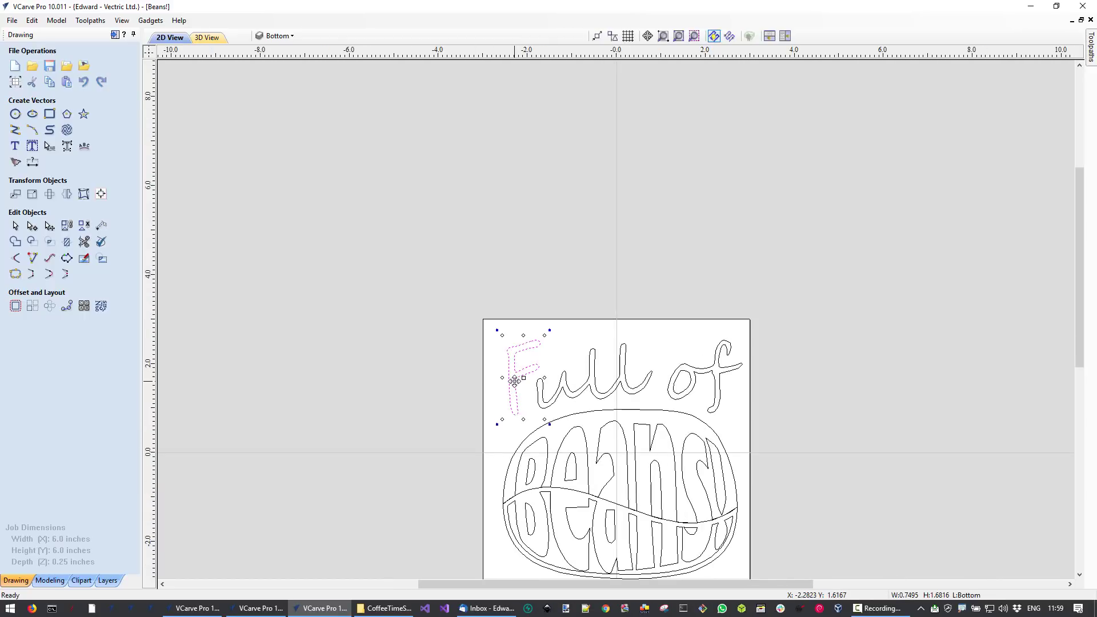
drag(516, 381, 512, 383)
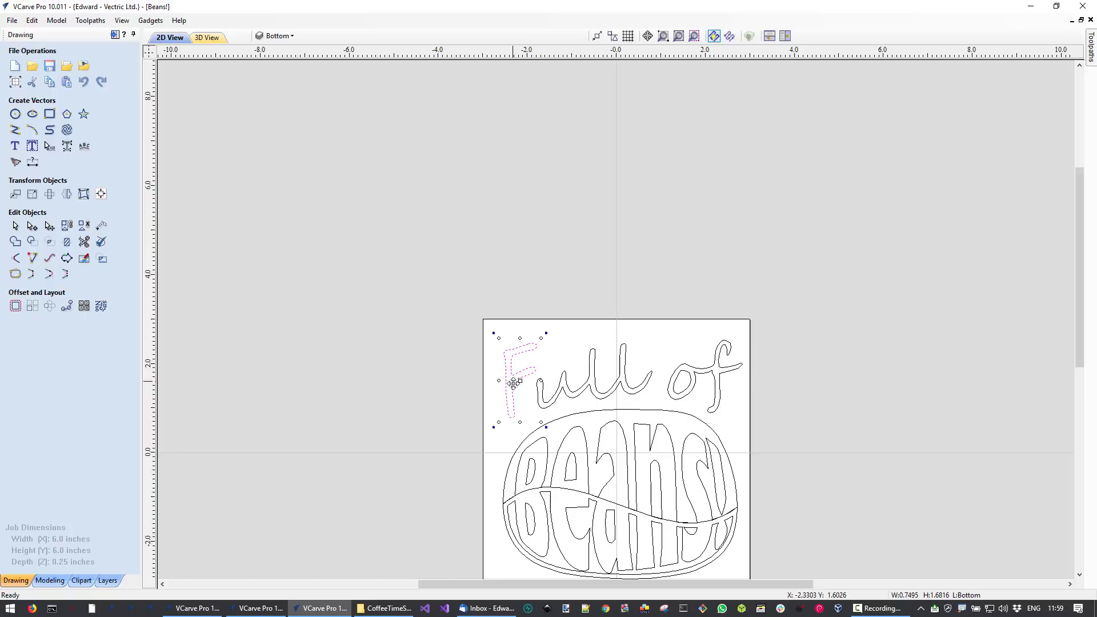
click(523, 425)
scroll(833, 406, up, 1)
scroll(831, 407, up, 2)
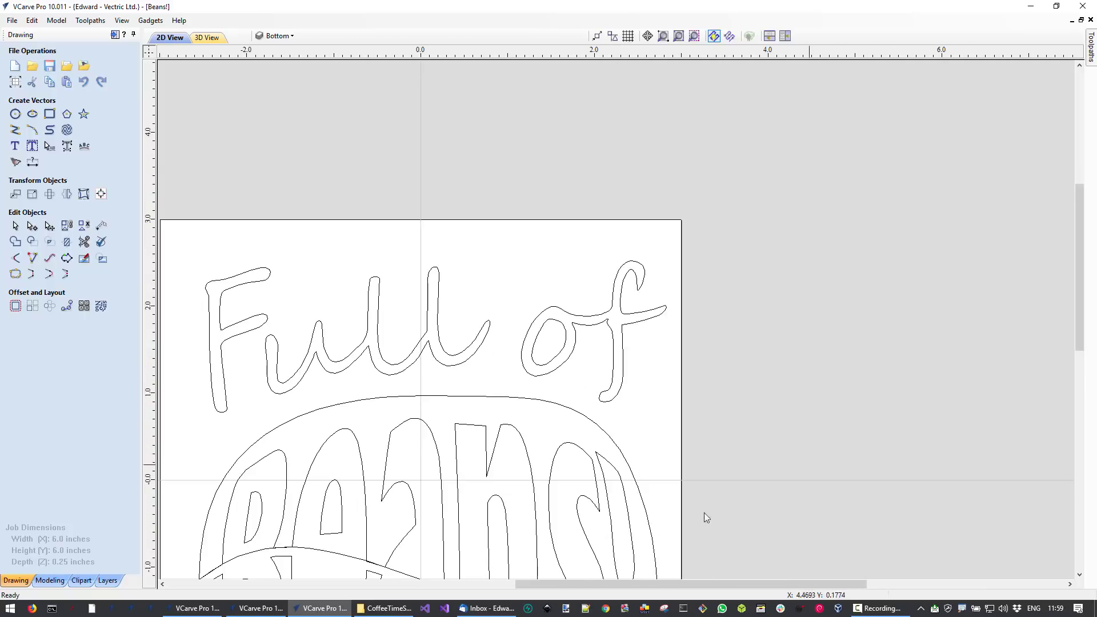
- Edit the nodes of the "ull" outline, adjusting the tangent handle at the tip of the last "l" exit stroke
click(459, 356)
scroll(484, 350, up, 3)
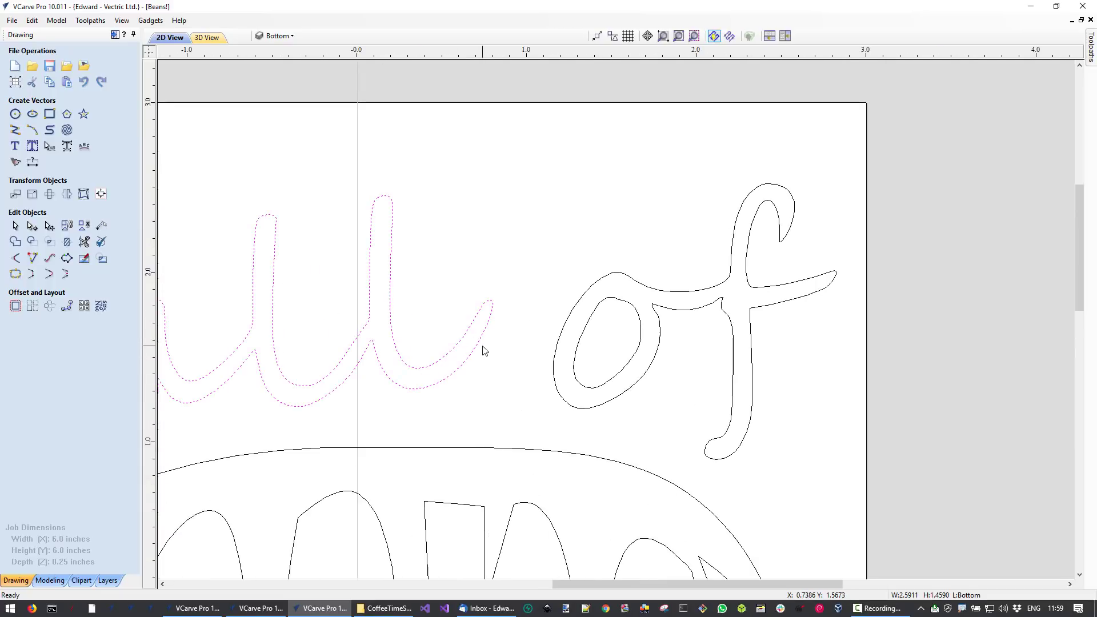
key(n)
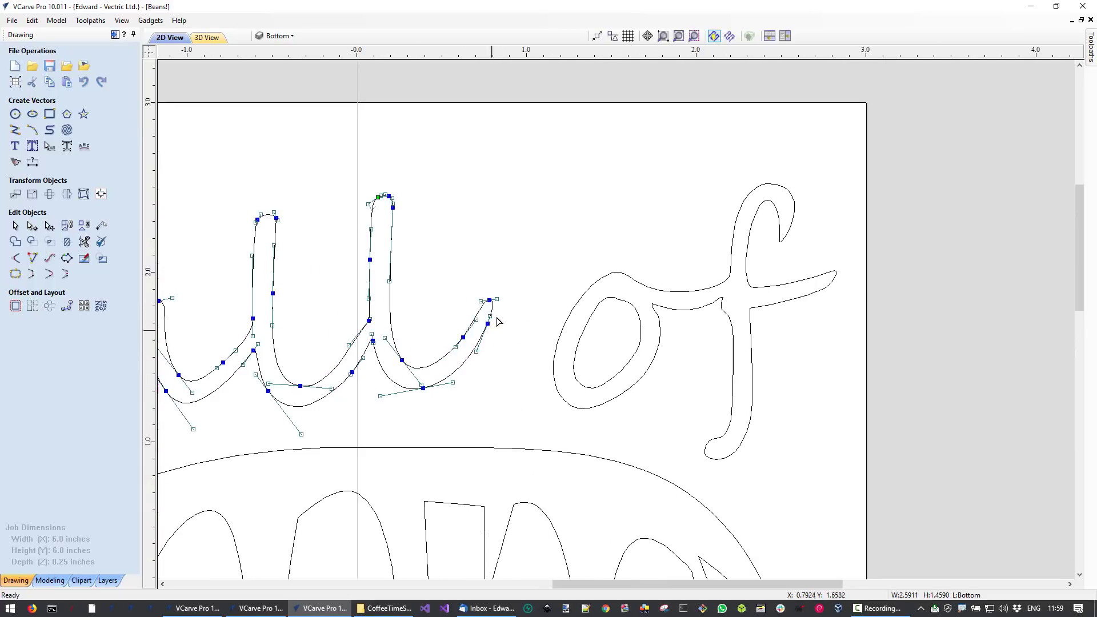
scroll(488, 300, up, 2)
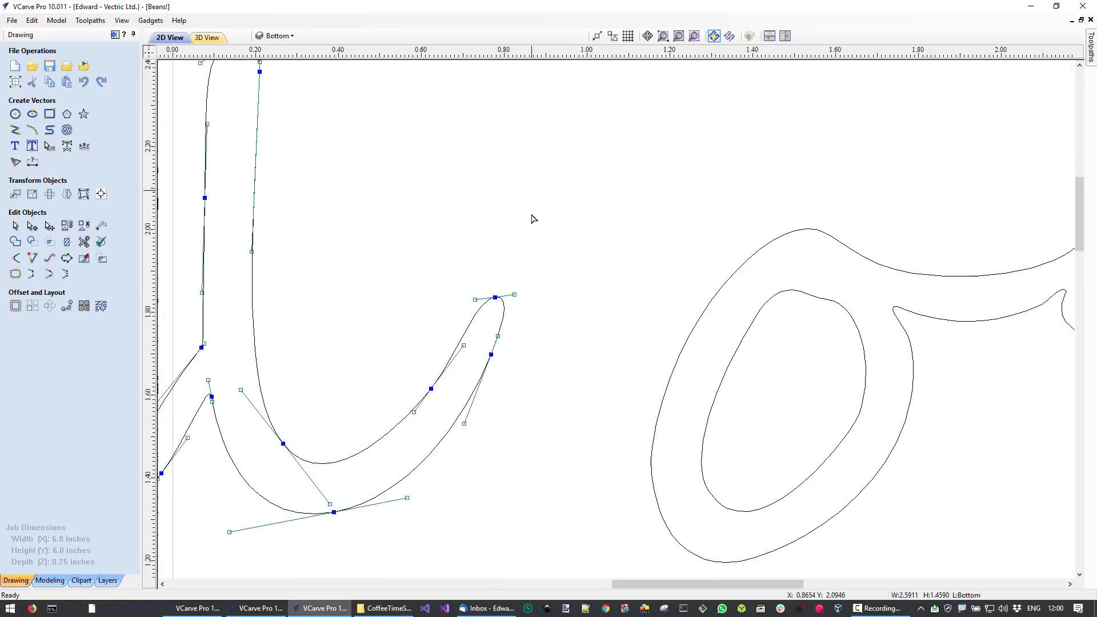
scroll(515, 296, up, 1)
scroll(483, 303, up, 1)
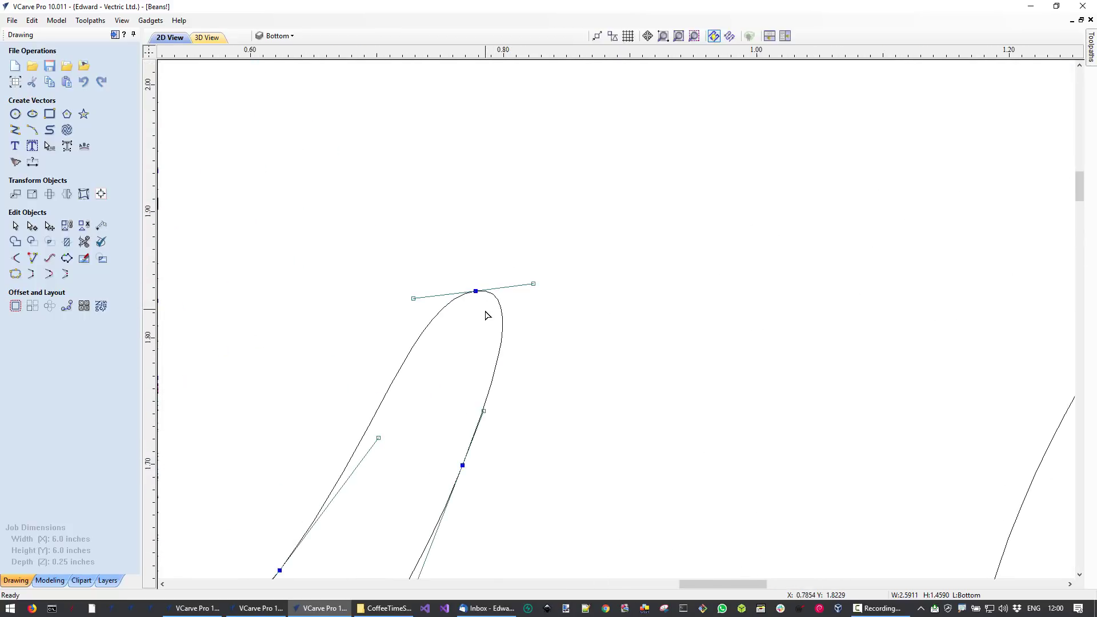
scroll(480, 308, up, 1)
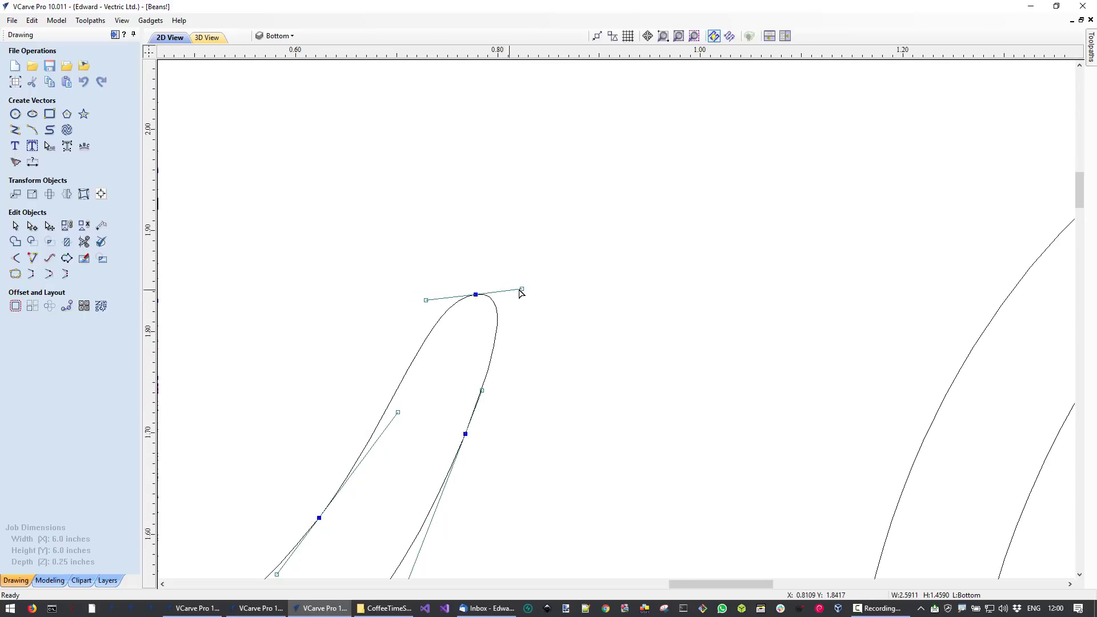
drag(523, 287, 527, 292)
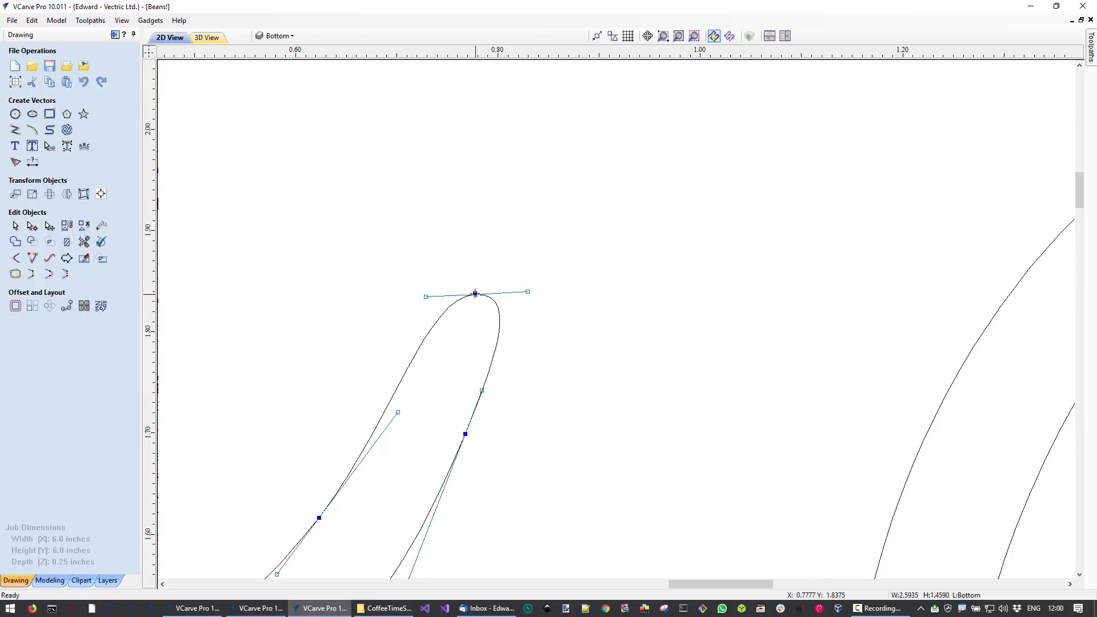
- Pull the tip node of the last "l" about 0.06 inches right and 0.1 inches up, angling its handles to form a point
click(475, 293)
drag(527, 292, 499, 275)
scroll(459, 308, down, 2)
scroll(497, 269, down, 4)
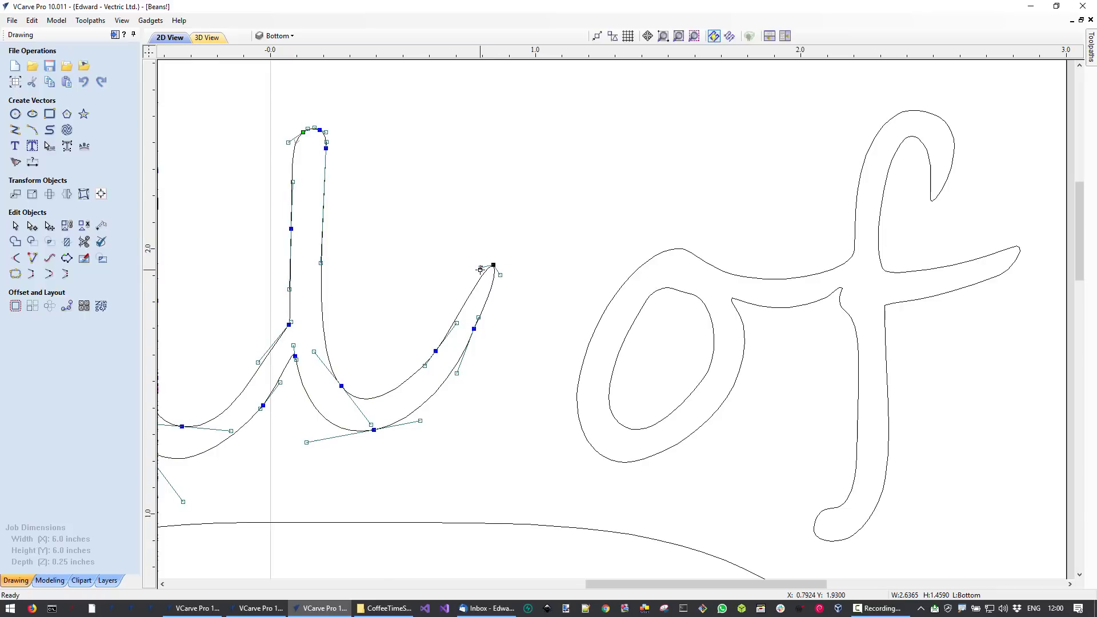
click(436, 321)
scroll(496, 379, down, 5)
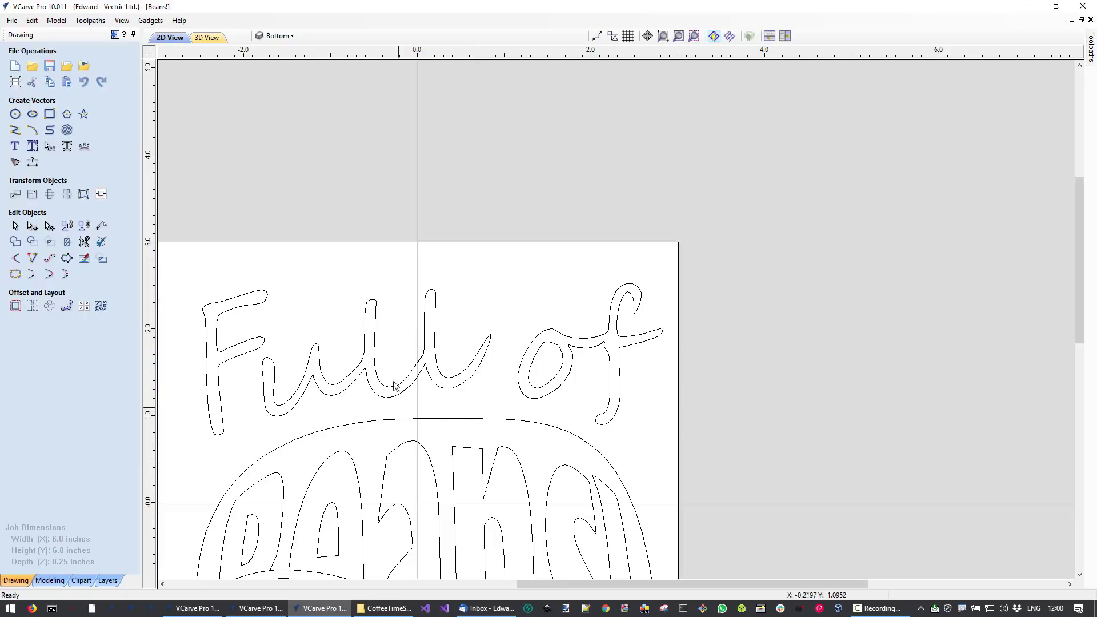
- Delete the kinked node where the "o" connector meets the "f" stem and smooth the junction beneath the connector
scroll(665, 325, up, 1)
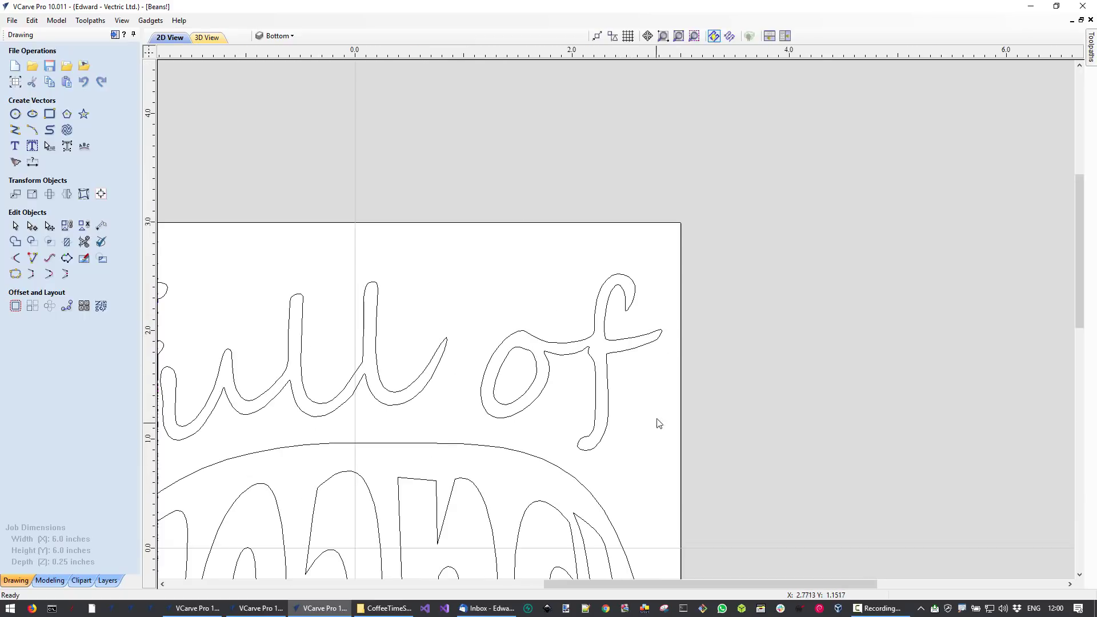
scroll(593, 375, up, 2)
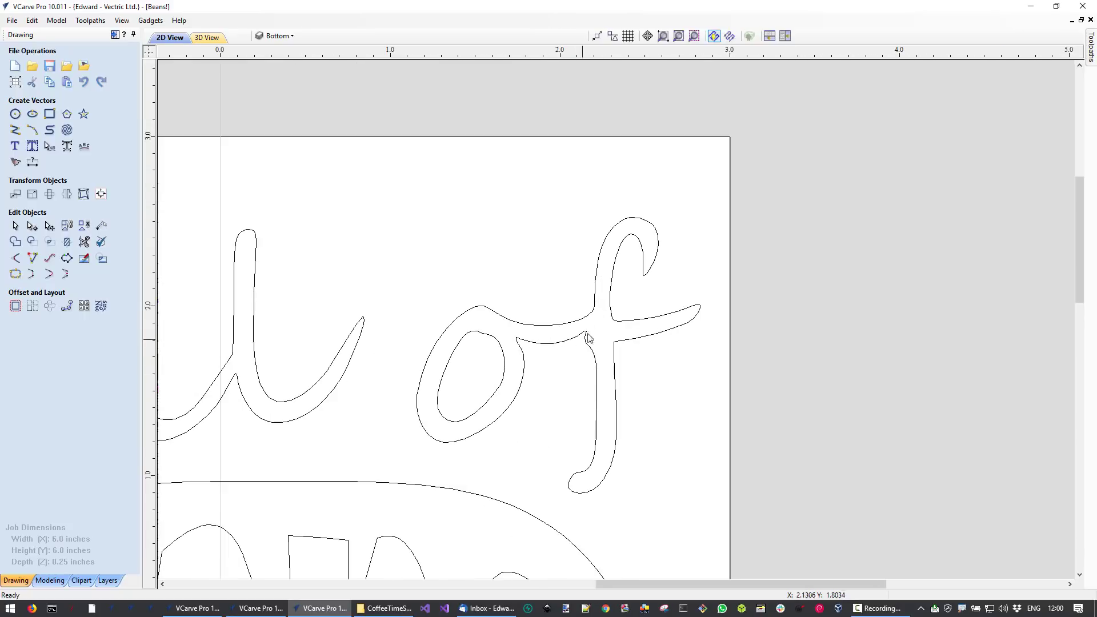
scroll(585, 345, up, 2)
click(591, 354)
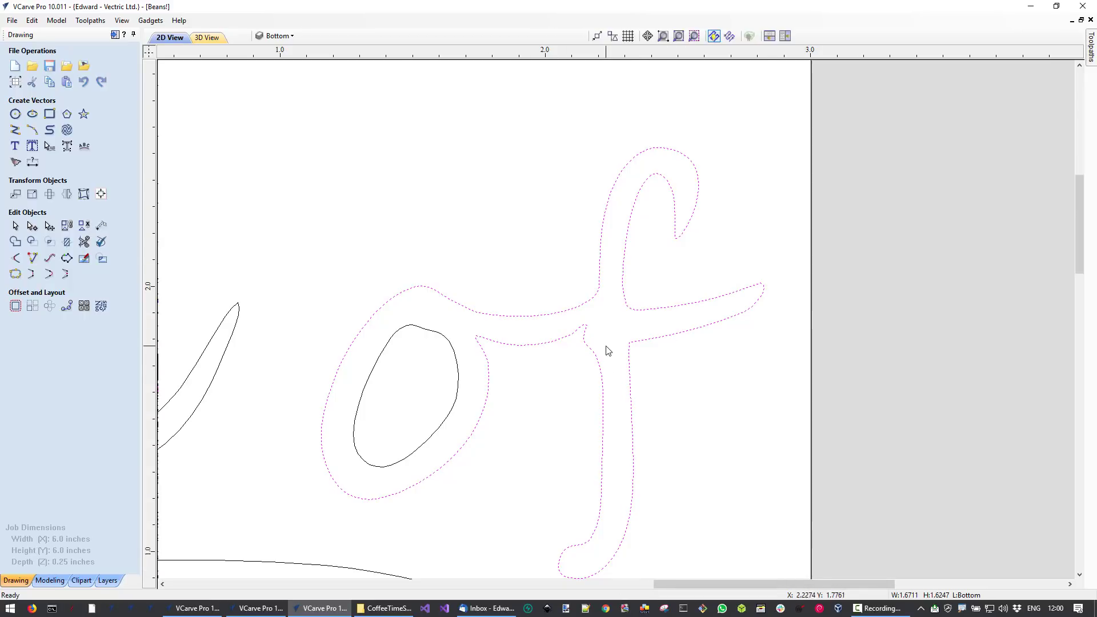
scroll(600, 357, up, 2)
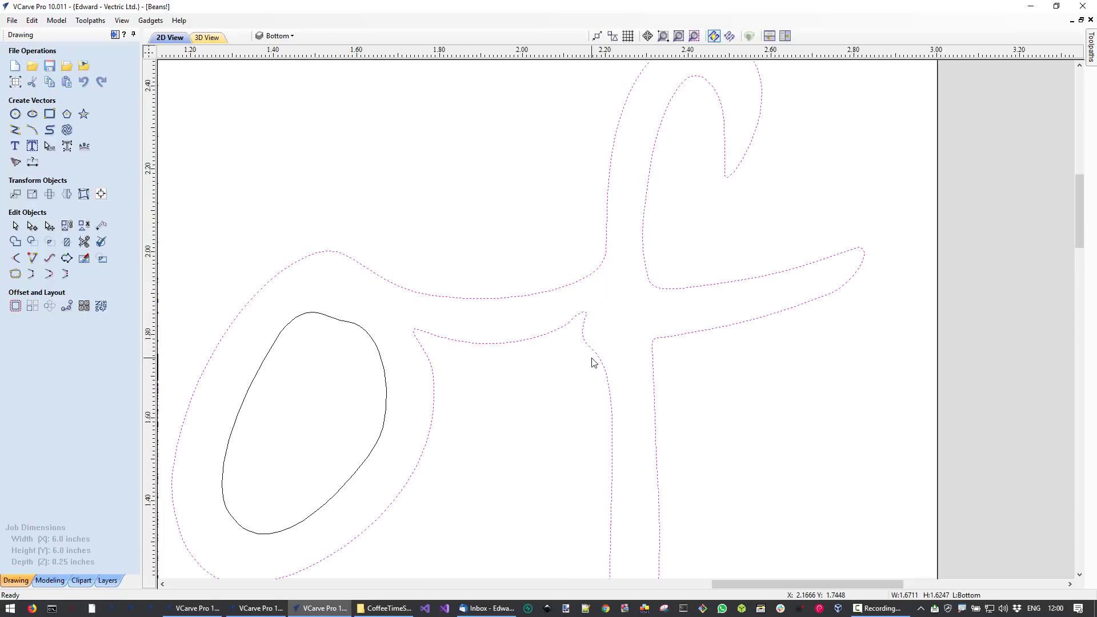
key(n)
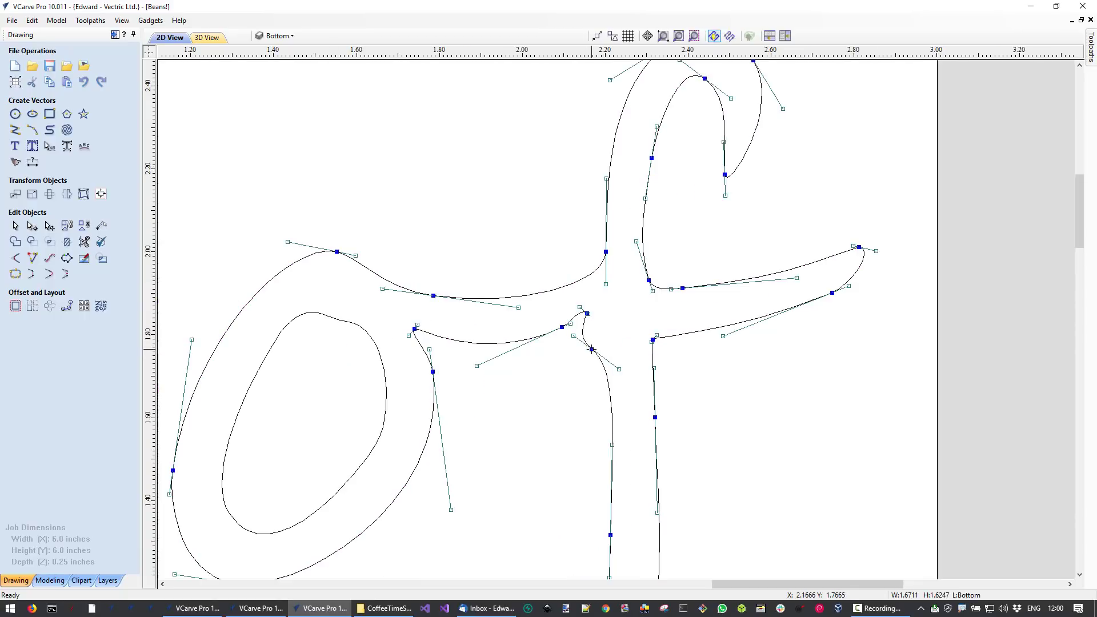
key(d)
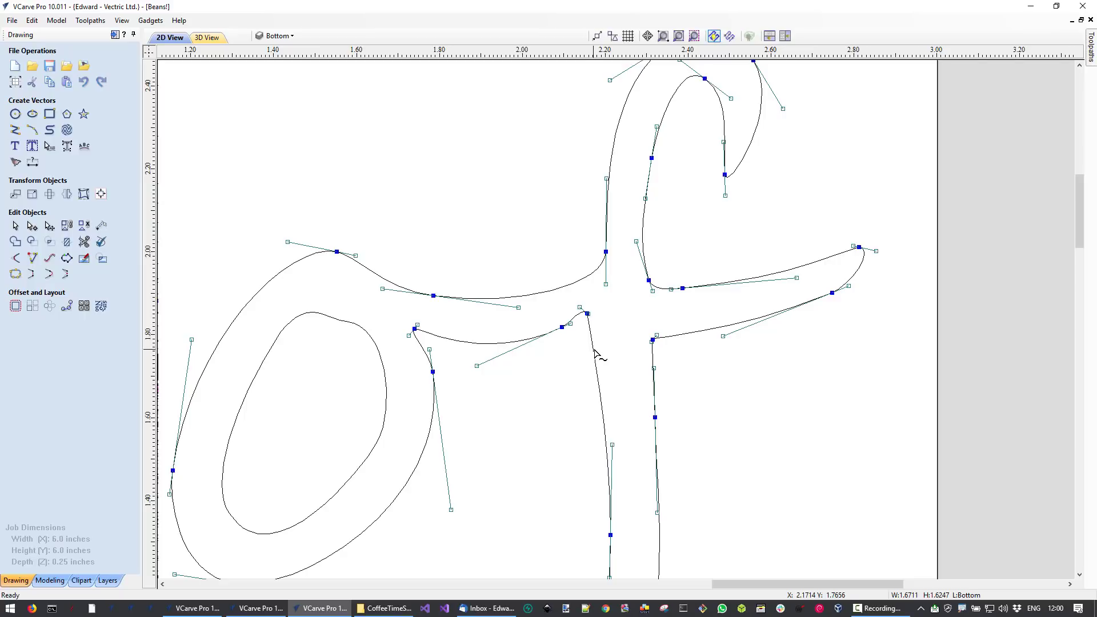
click(685, 445)
scroll(691, 440, down, 2)
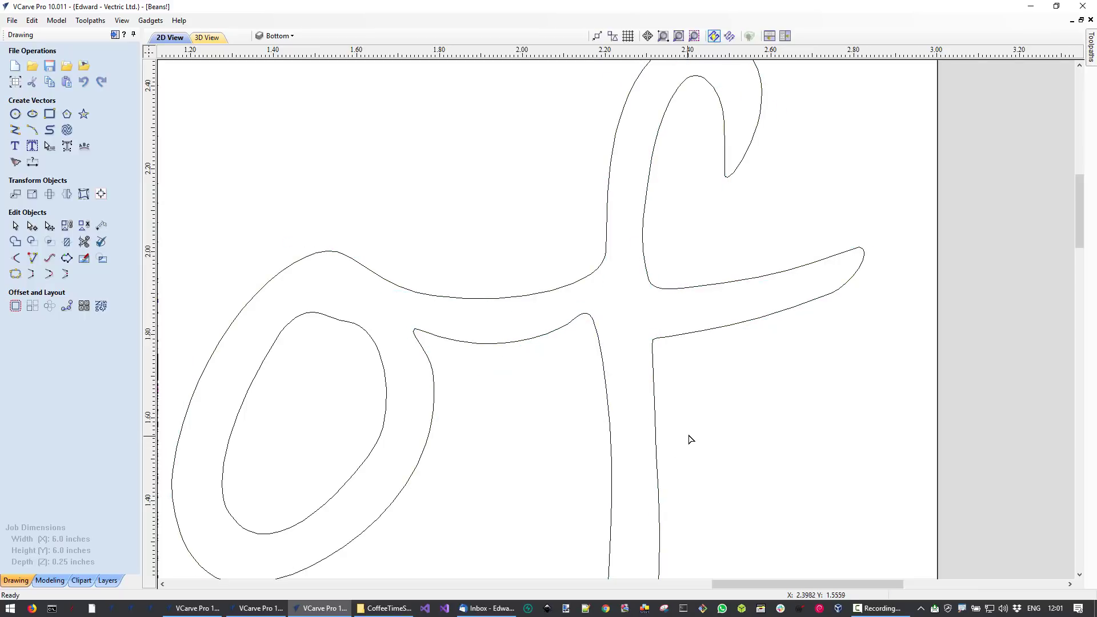
scroll(705, 415, up, 1)
scroll(743, 398, down, 1)
middle_drag(767, 486, 667, 404)
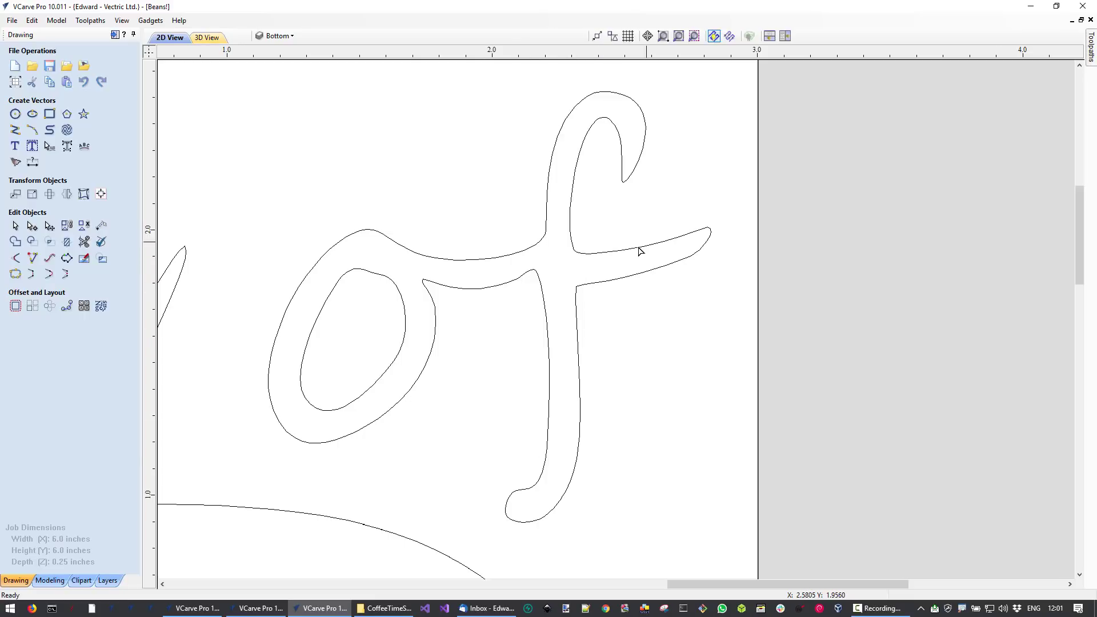
- Lower all the nodes of the "f" crossbar's right part about 0.12 inches, keeping the rest of the "of" outline in place
click(592, 261)
scroll(590, 283, up, 1)
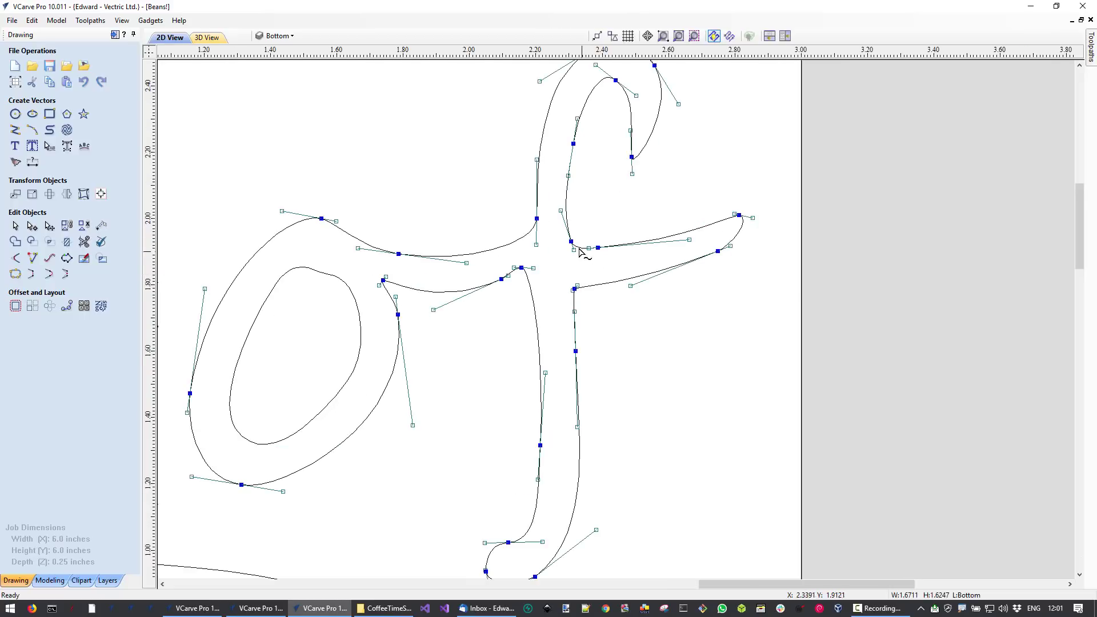
drag(555, 198, 769, 312)
key(Down)
key(Down)
key(Down)
key(Down)
key(Down)
key(Down)
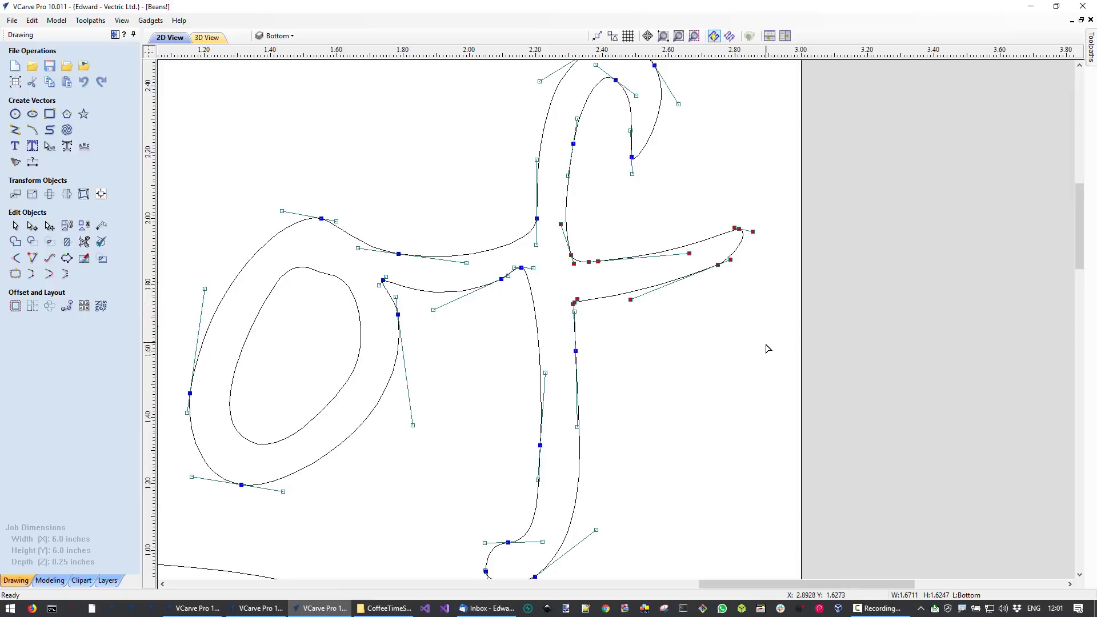
key(Down)
key(Down)
key(Down)
key(Down)
key(Down)
key(Down)
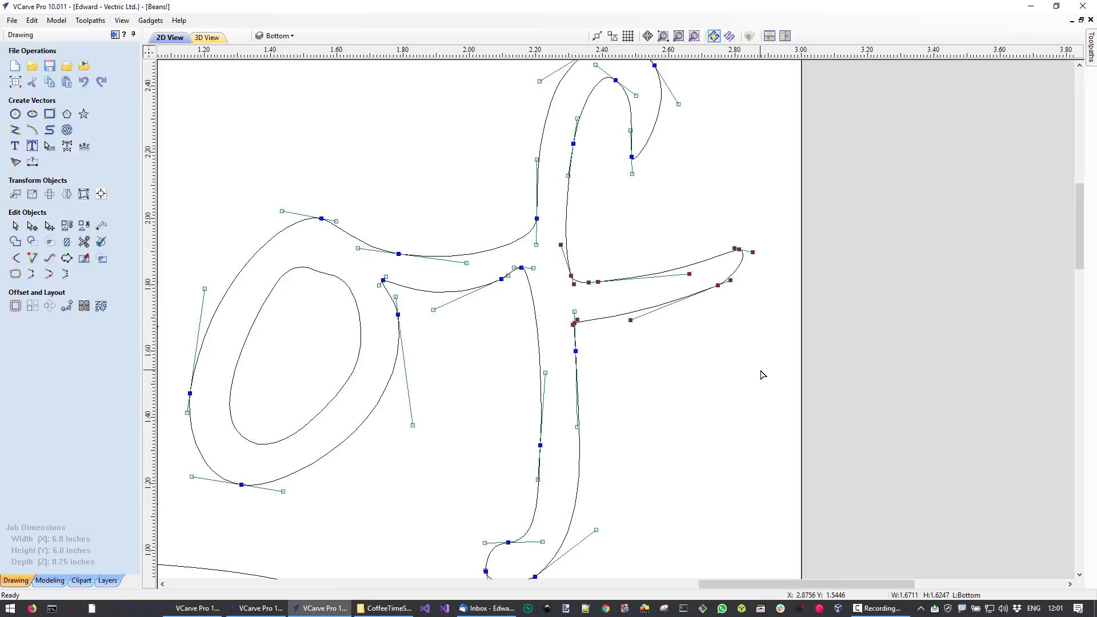
key(Down)
click(710, 424)
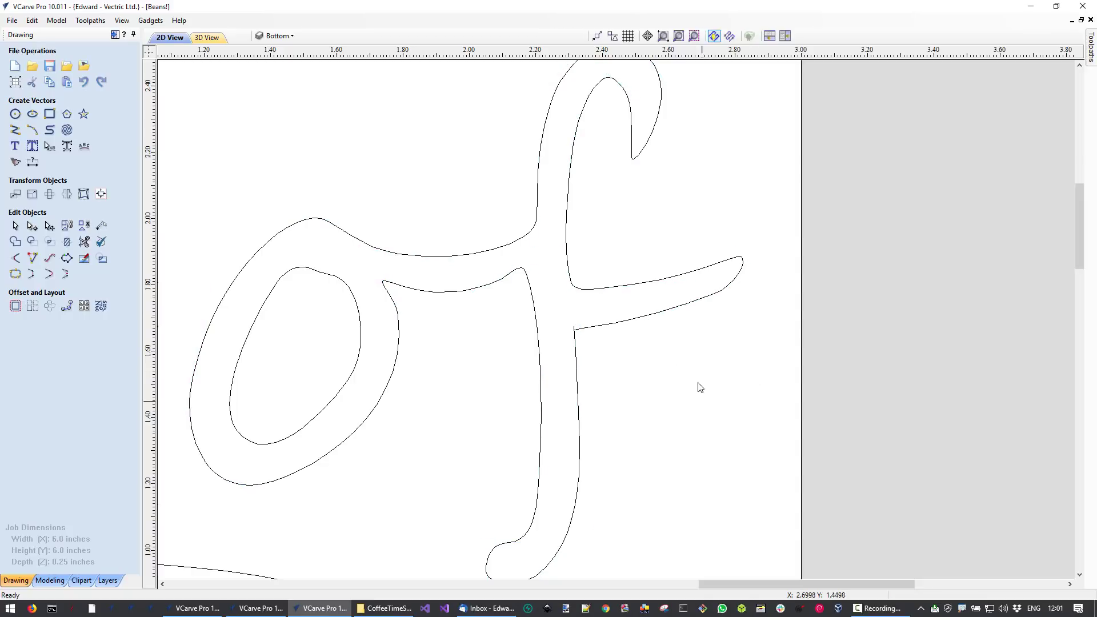
- Delete the looped corner node under the "f" crossbar so the stem curves smoothly into the crossbar
scroll(571, 325, up, 3)
click(591, 336)
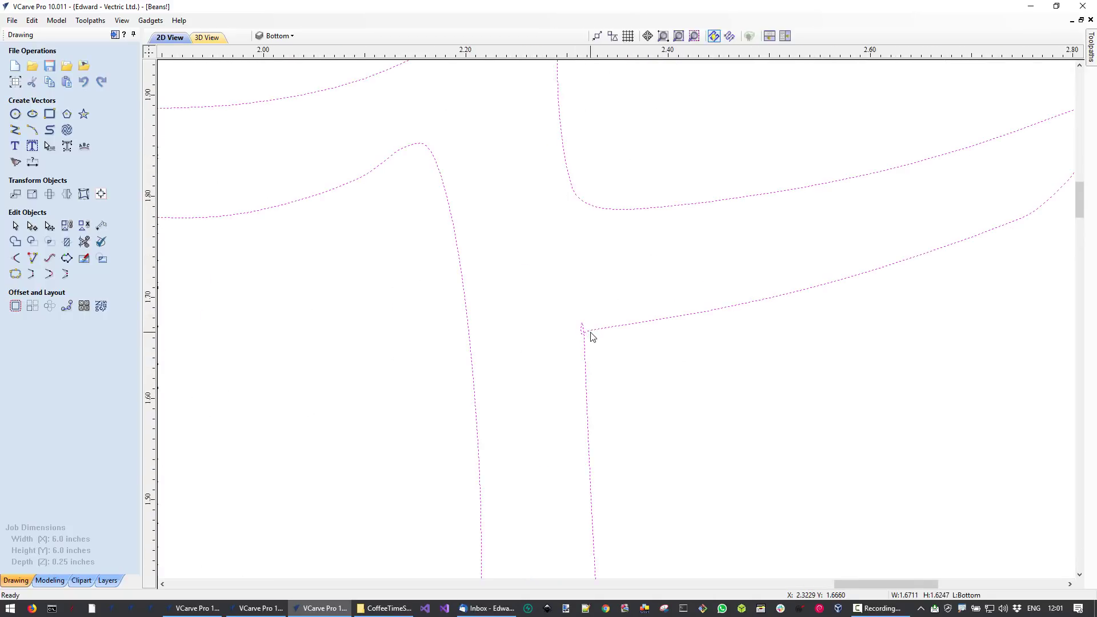
scroll(591, 337, up, 2)
key(n)
scroll(591, 328, up, 2)
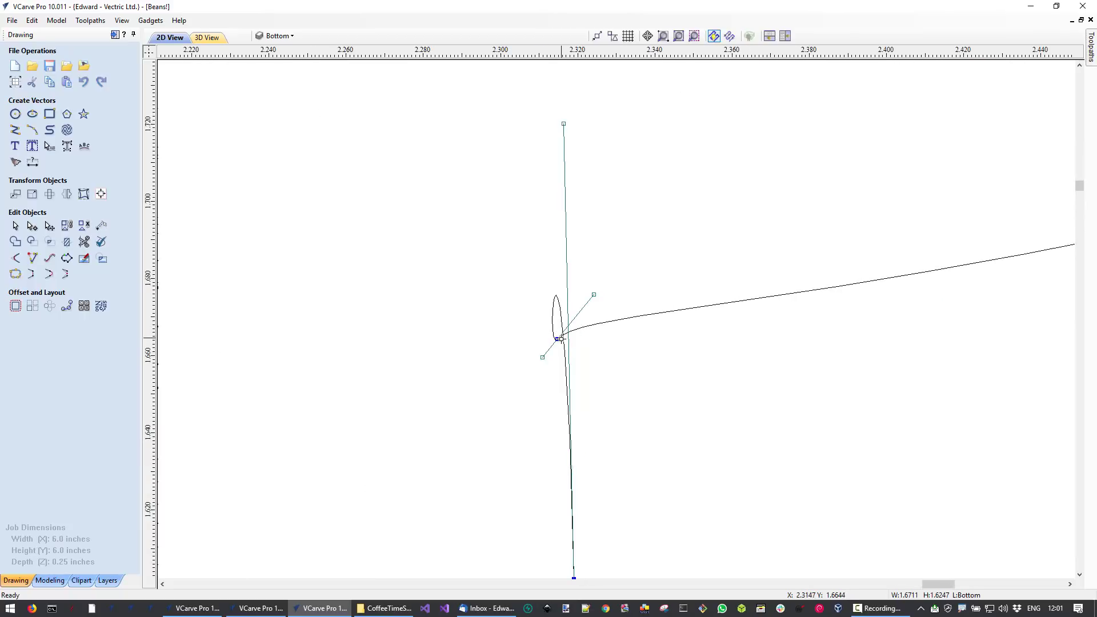
key(d)
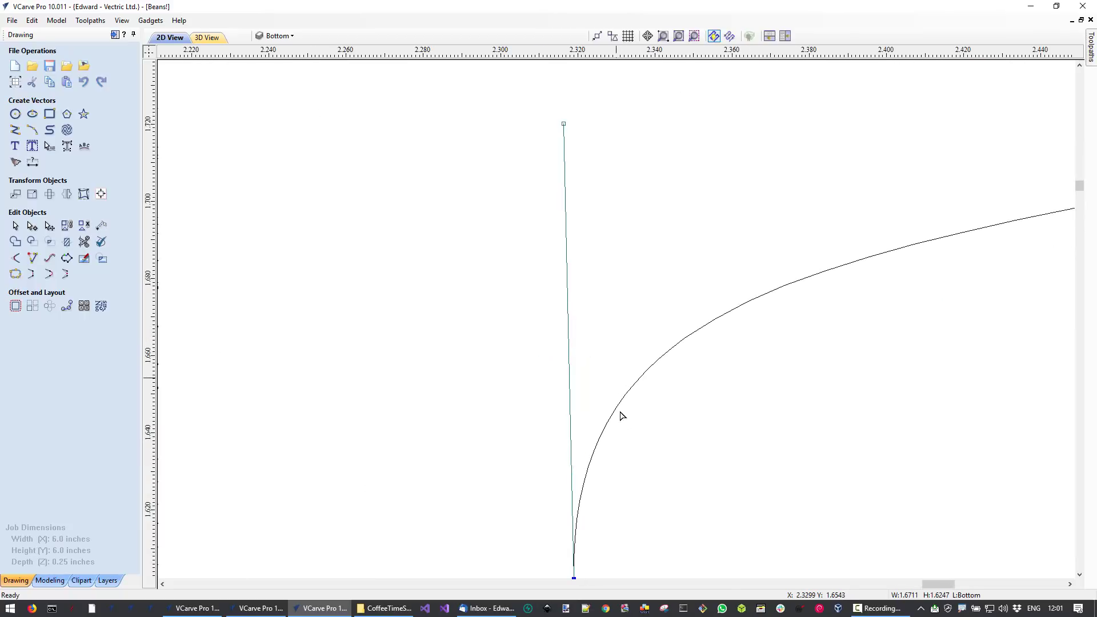
scroll(617, 400, down, 7)
click(670, 451)
scroll(662, 444, down, 1)
middle_drag(661, 490, 613, 366)
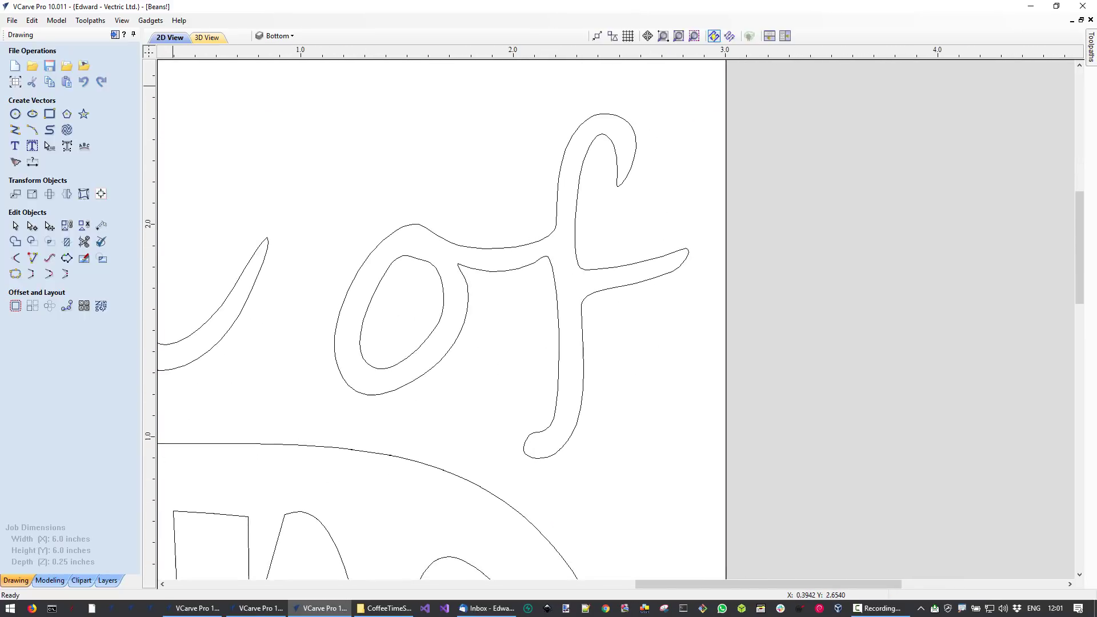
- Draw a closed six-point polyline about 0.38 by 0.83 inches, forming a bent band from the "f" tail up to its stem
click(20, 135)
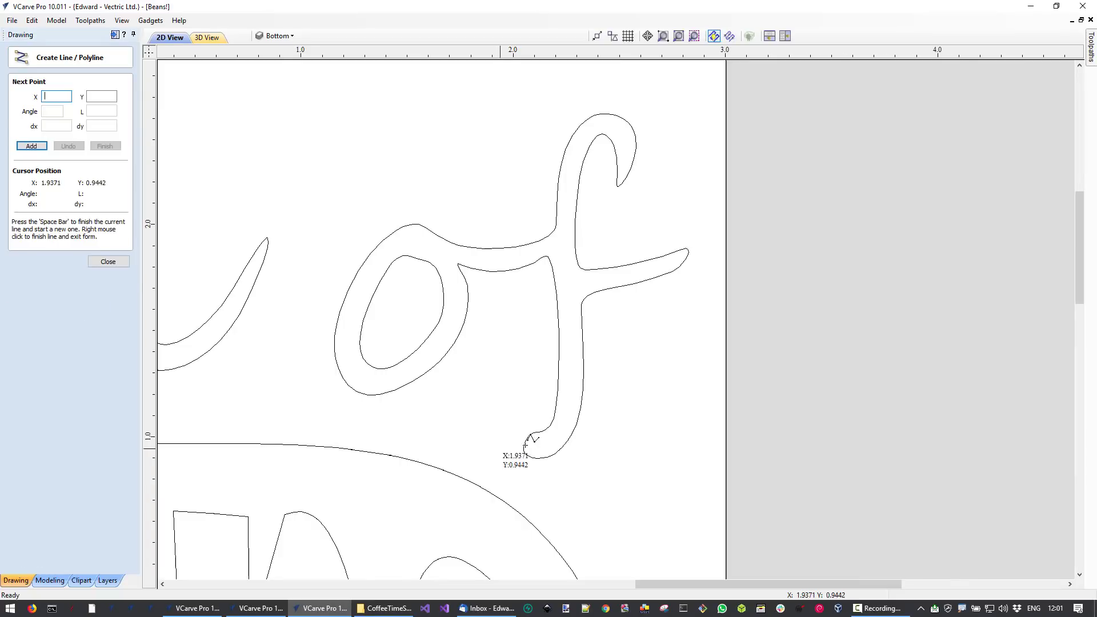
click(533, 433)
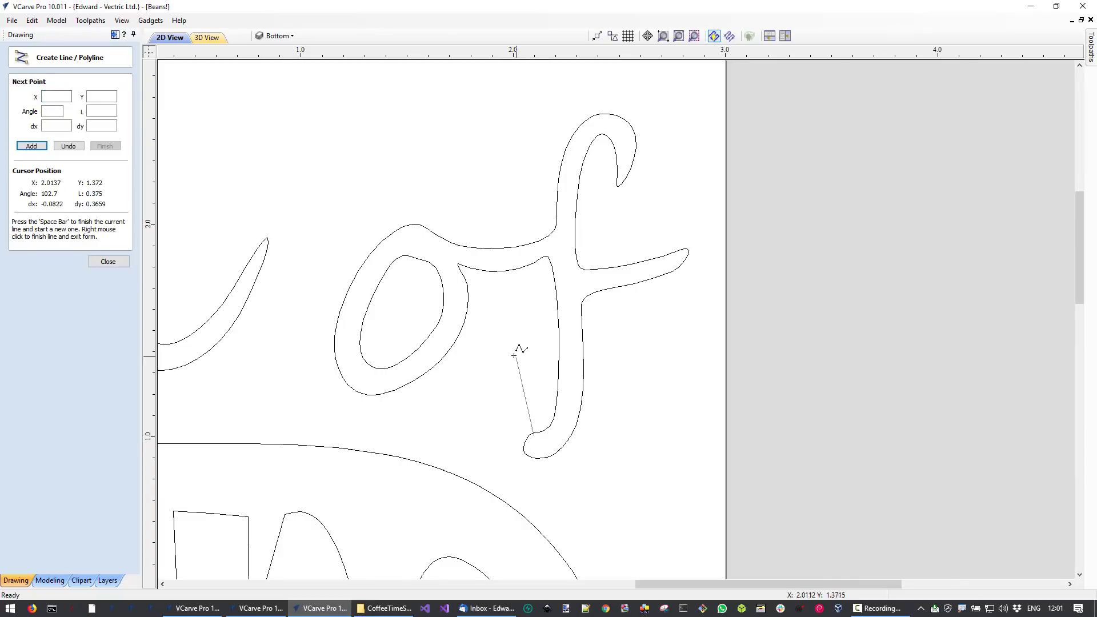
click(510, 354)
click(570, 301)
click(564, 278)
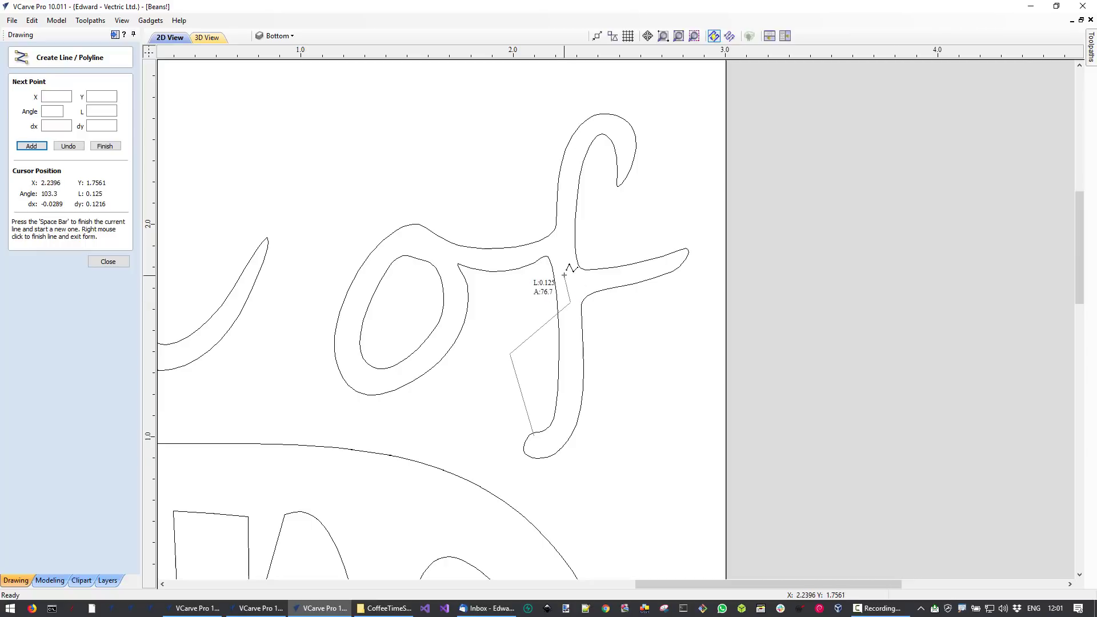
click(491, 345)
click(518, 451)
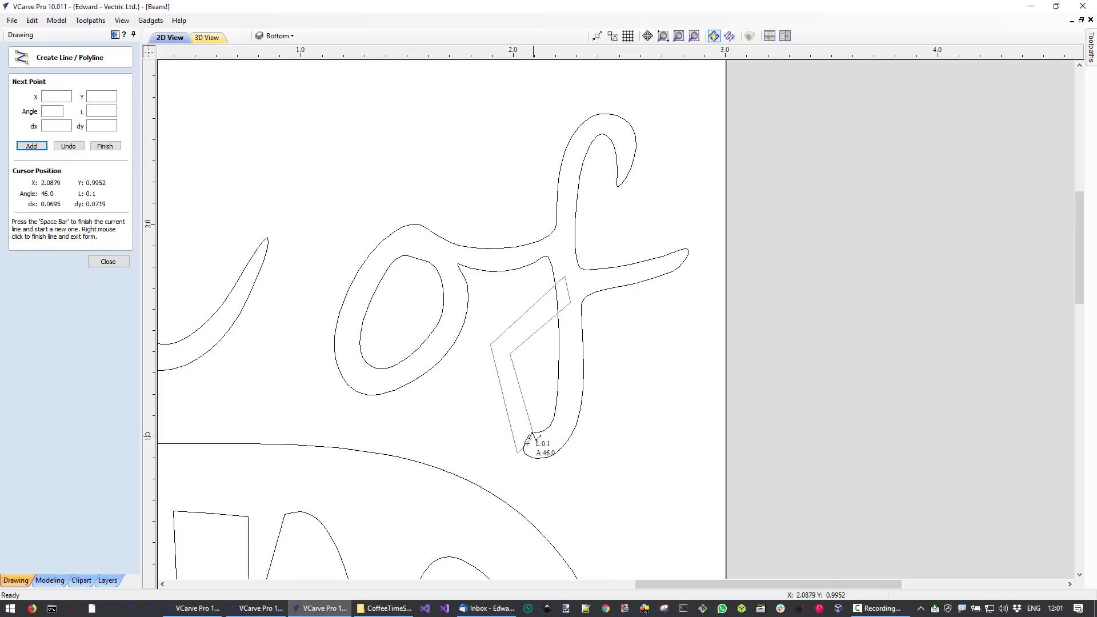
scroll(534, 436, up, 3)
click(547, 418)
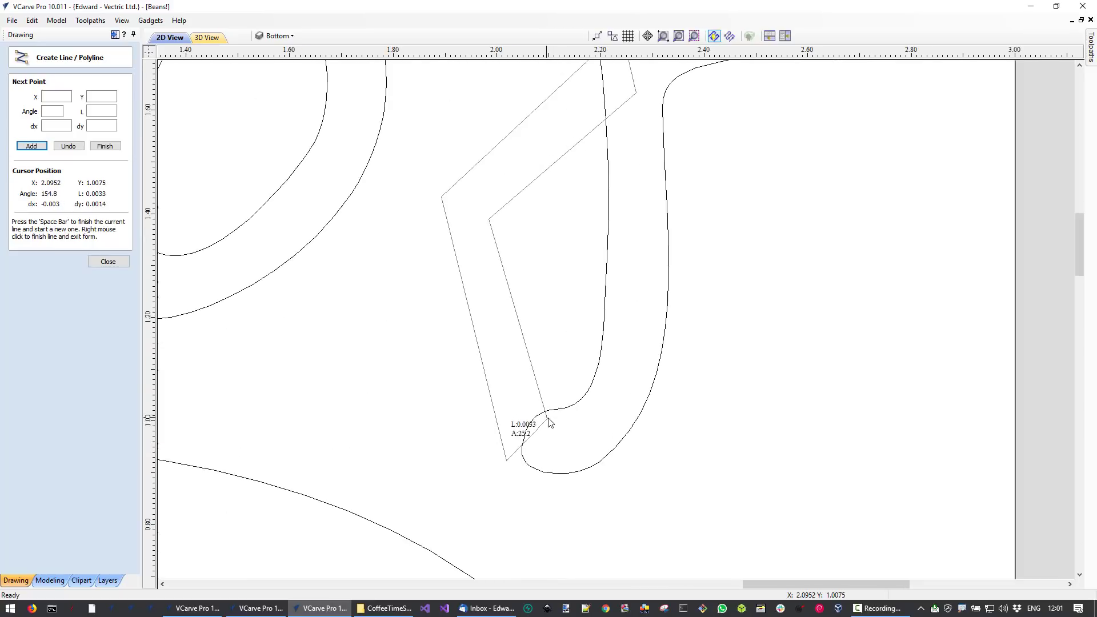
right_click(550, 417)
- Convert the two bend nodes of the lower band beside the "f" stem to smooth points
scroll(549, 426, down, 2)
double_click(535, 382)
drag(461, 201, 594, 383)
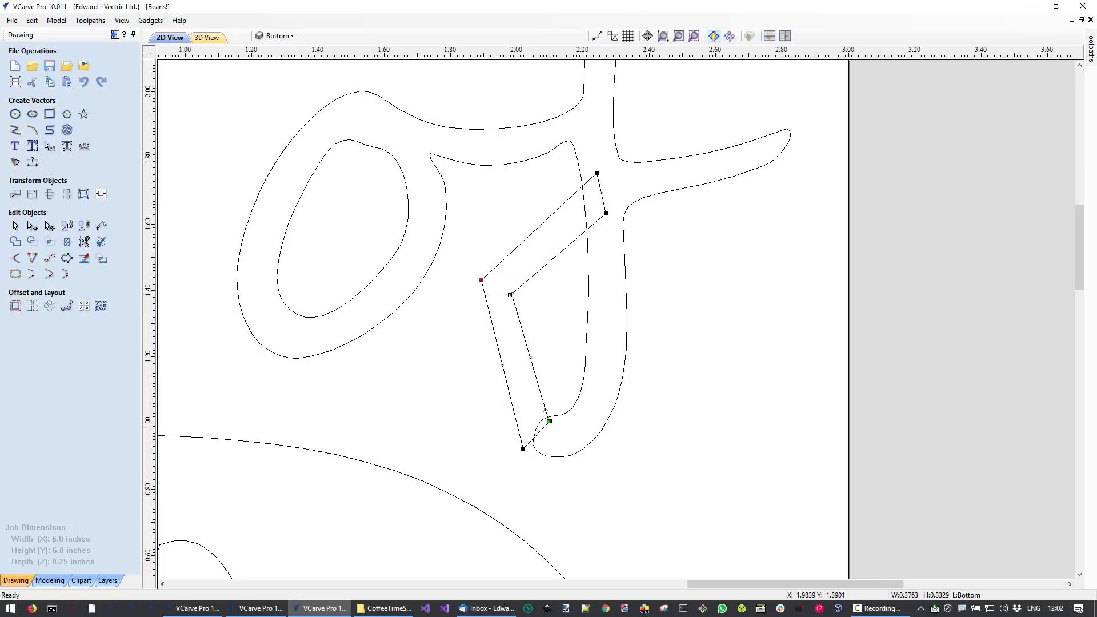
key(s)
- Move the band's lower outer corner onto the bottom edge of the "f" tail and bow both lower sides into round curves
drag(521, 448, 547, 451)
drag(526, 404, 502, 427)
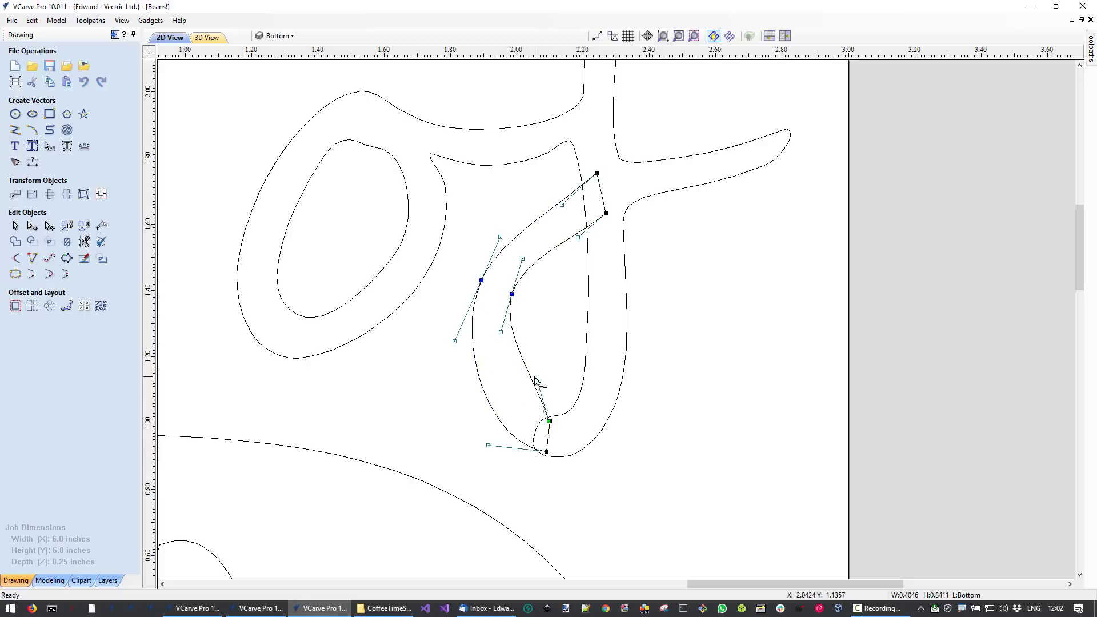
drag(533, 376, 522, 391)
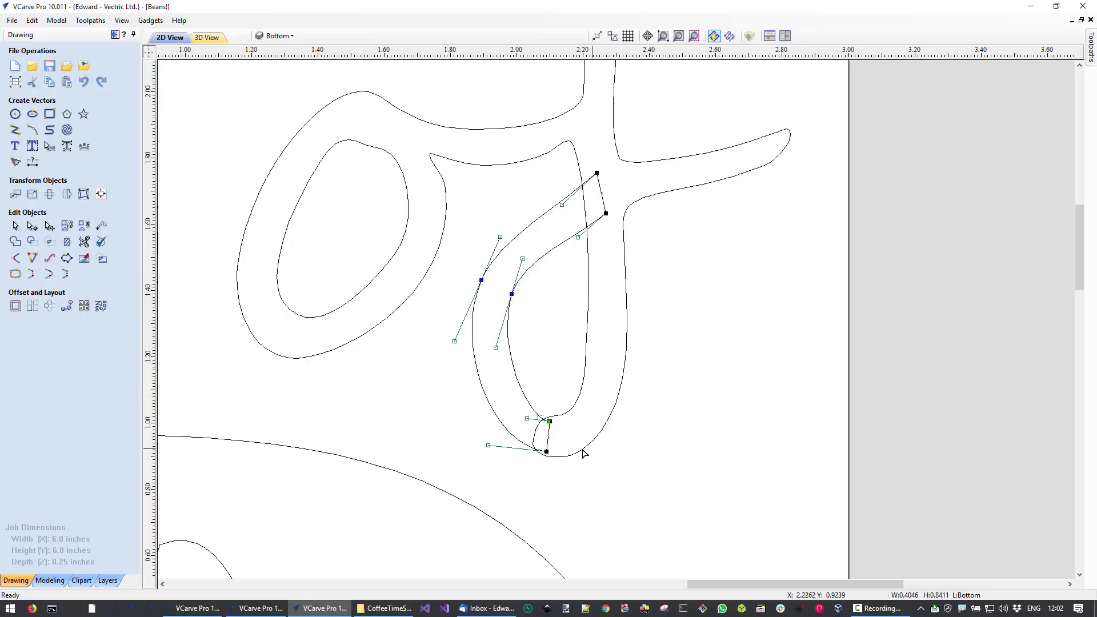
- Adjust the band's inner corner node at the "f" tail and join the outline's two open ends there
scroll(549, 437, up, 3)
drag(549, 401, 547, 393)
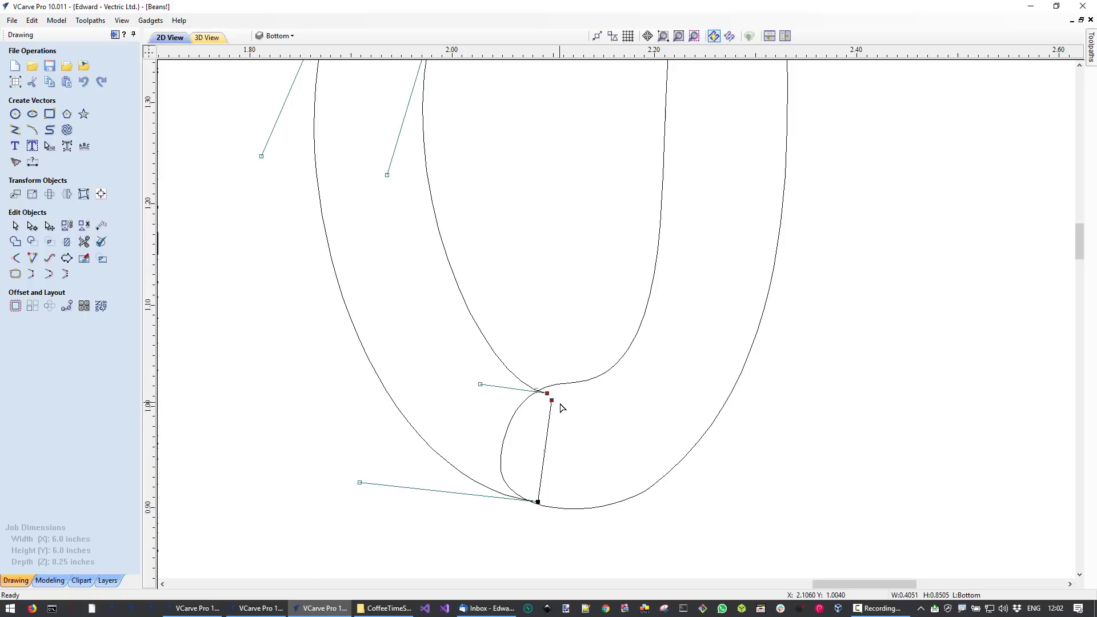
right_click(553, 402)
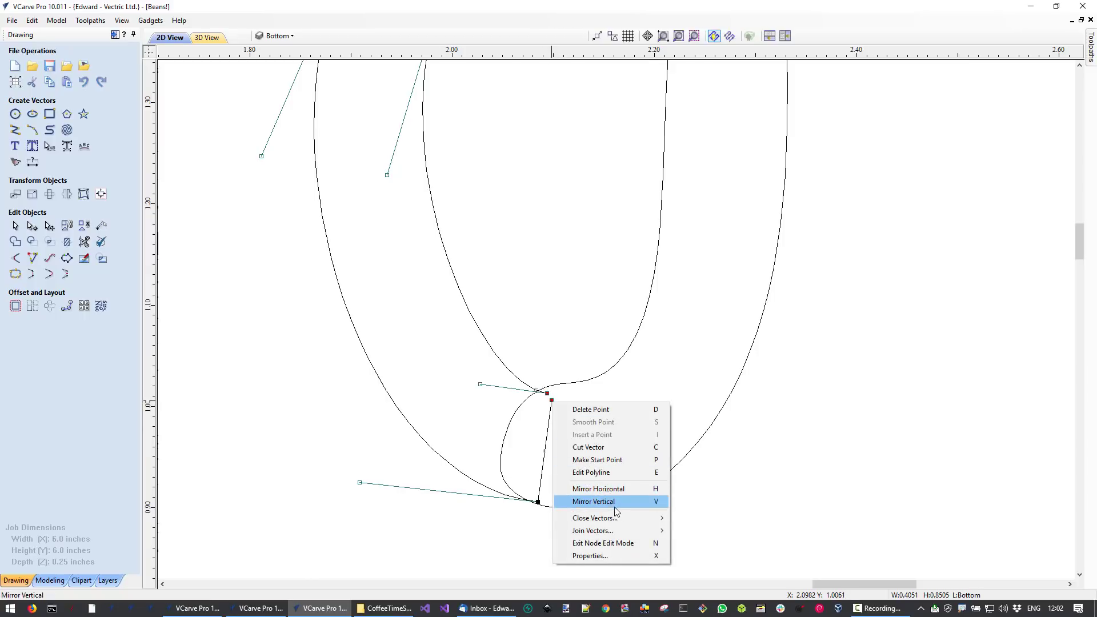
mouse_move(648, 535)
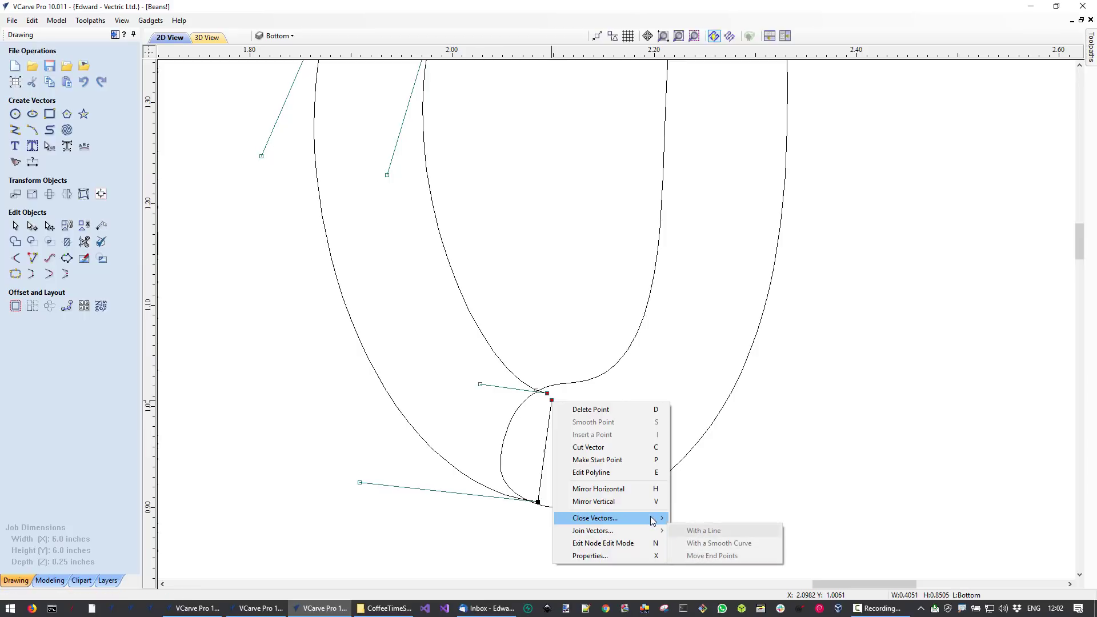
click(712, 543)
scroll(539, 374, down, 2)
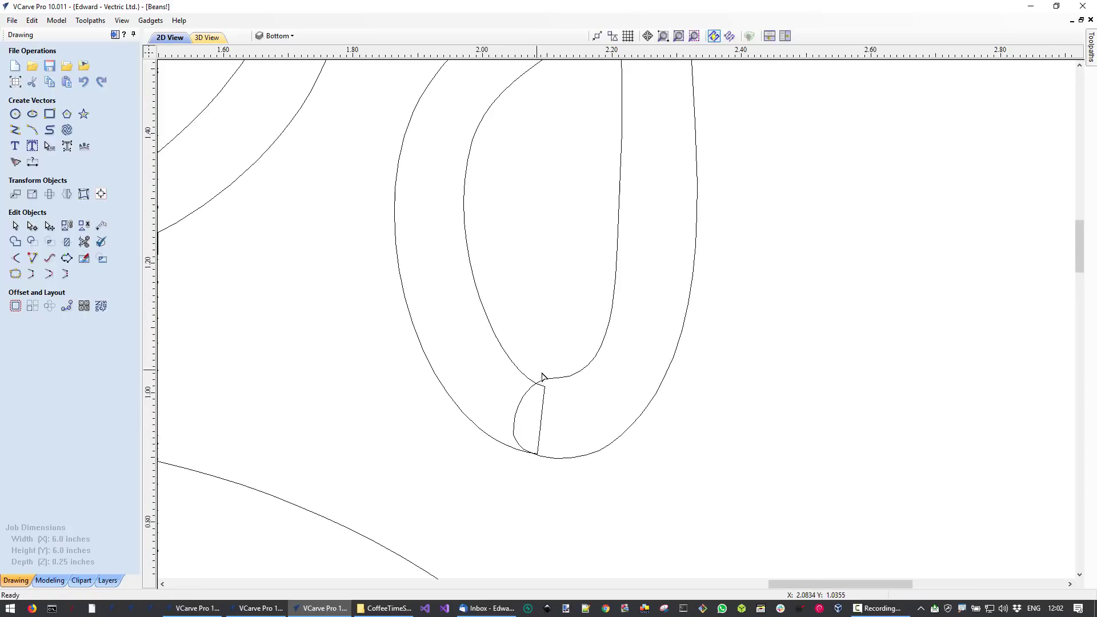
- Bow the upper outer side of the lower band so it curves smoothly into the "f" stem
scroll(544, 377, down, 4)
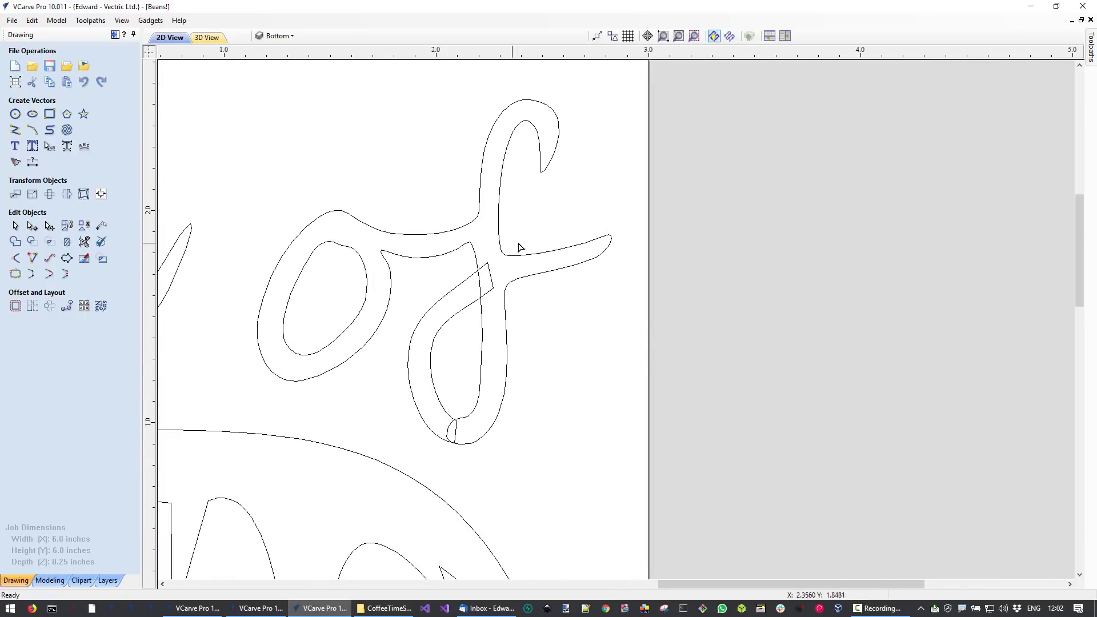
click(495, 286)
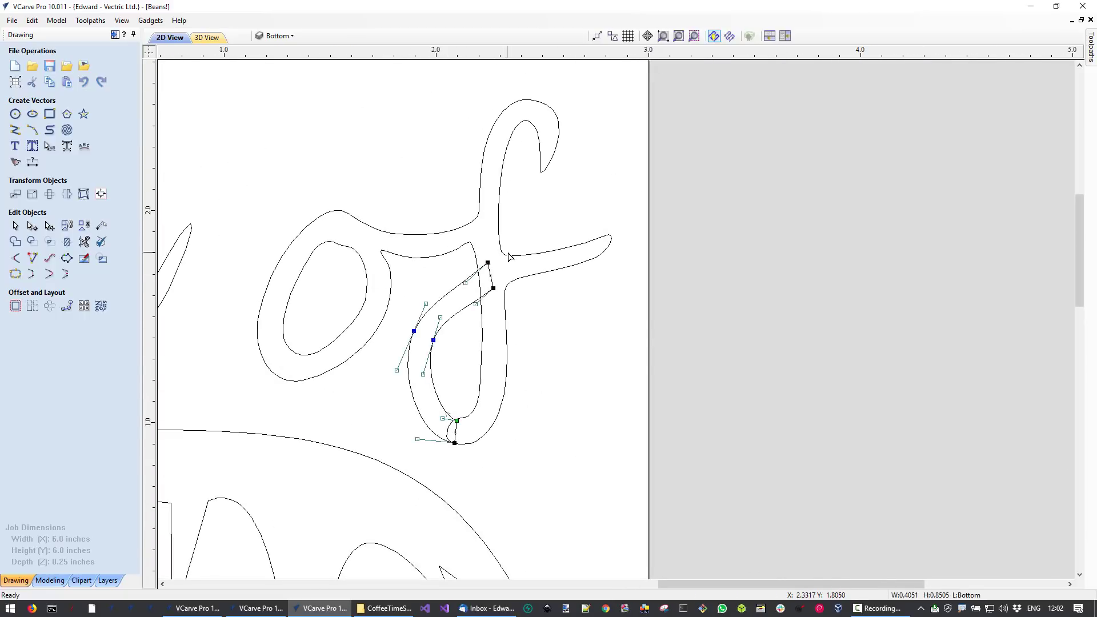
mouse_move(465, 280)
mouse_down()
mouse_move(459, 270)
mouse_move(468, 296)
mouse_up()
click(590, 363)
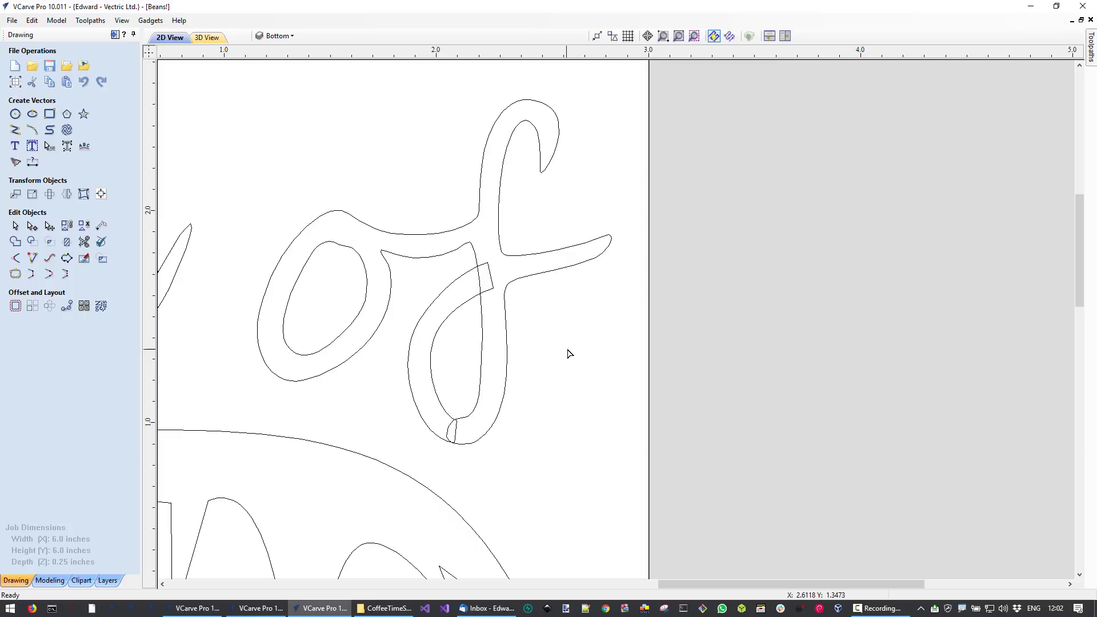
- Draw a closed six-point polyline about 0.33 by 0.46 inches, forming a band from the "f" hook down into its stem
click(16, 130)
click(487, 215)
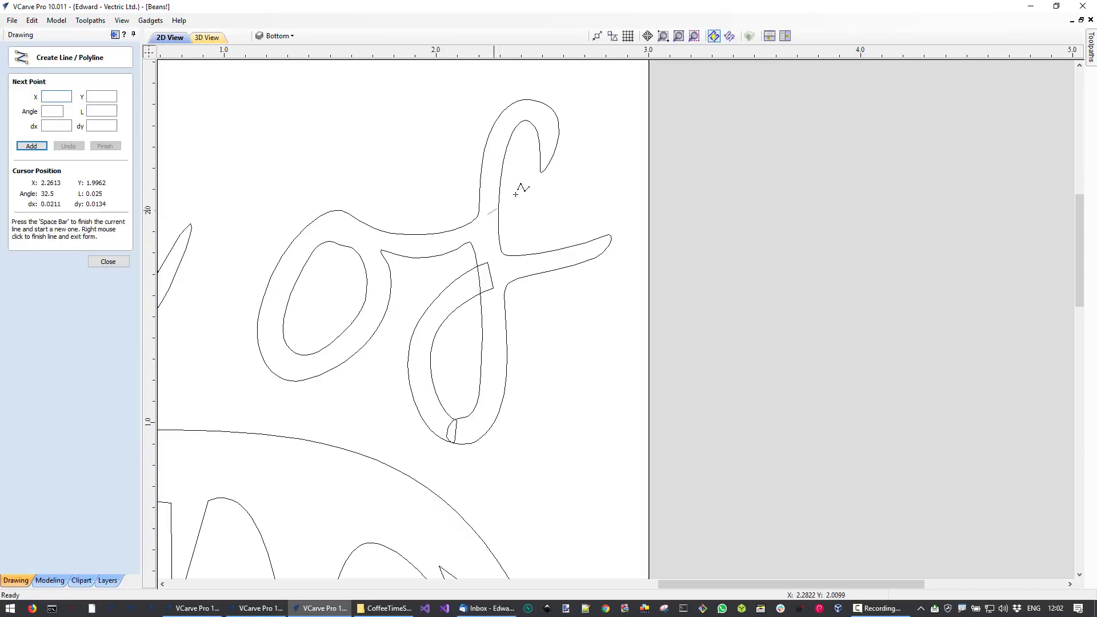
click(553, 141)
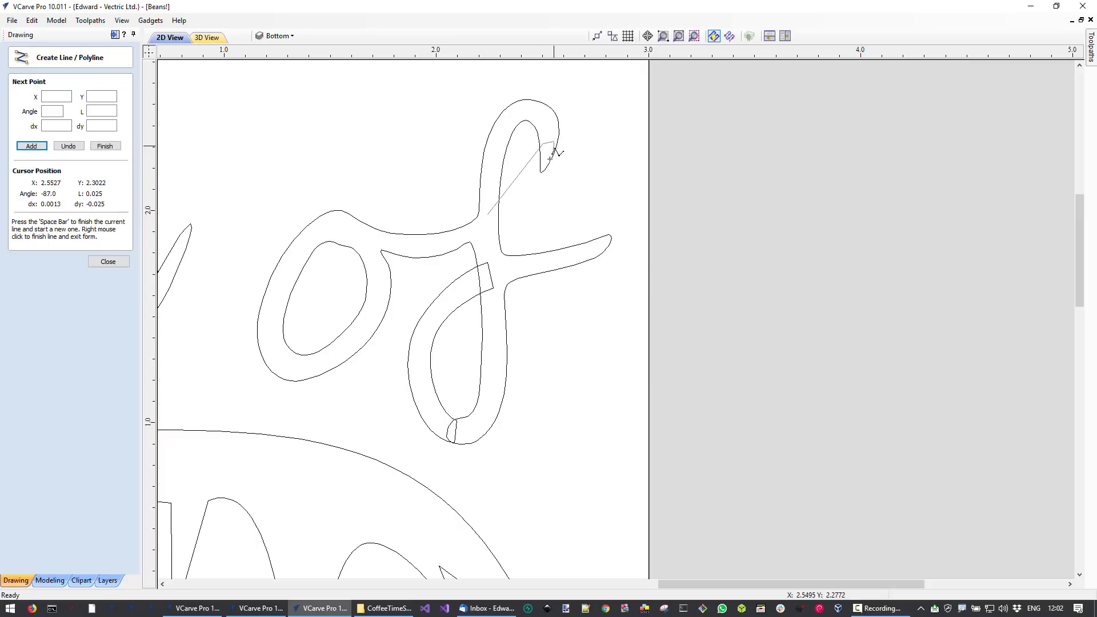
click(534, 202)
click(493, 237)
click(483, 238)
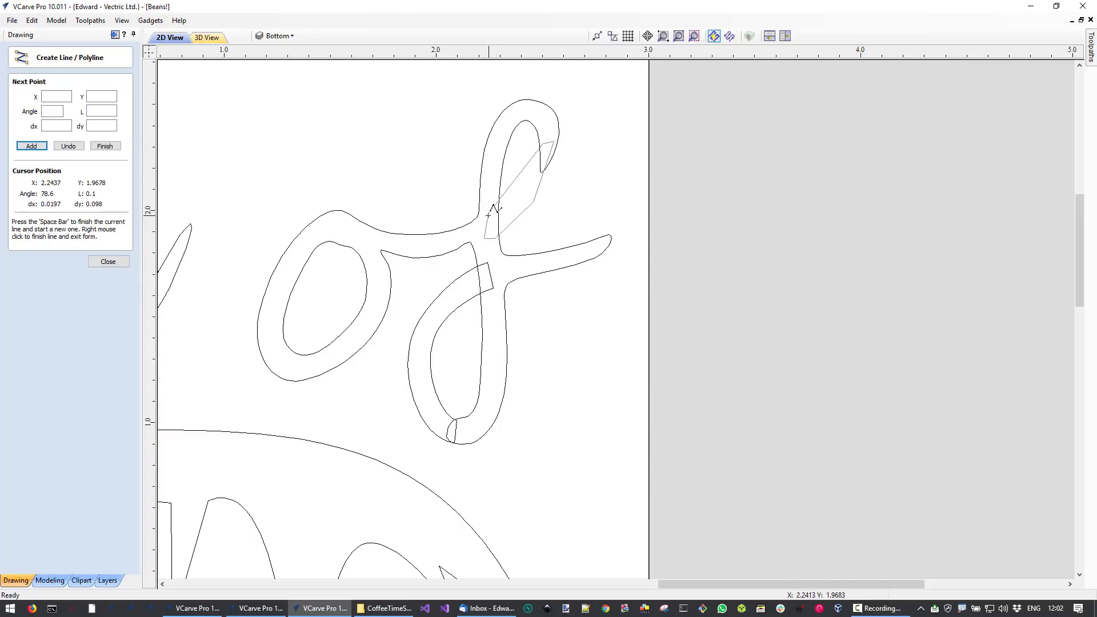
scroll(473, 230, up, 3)
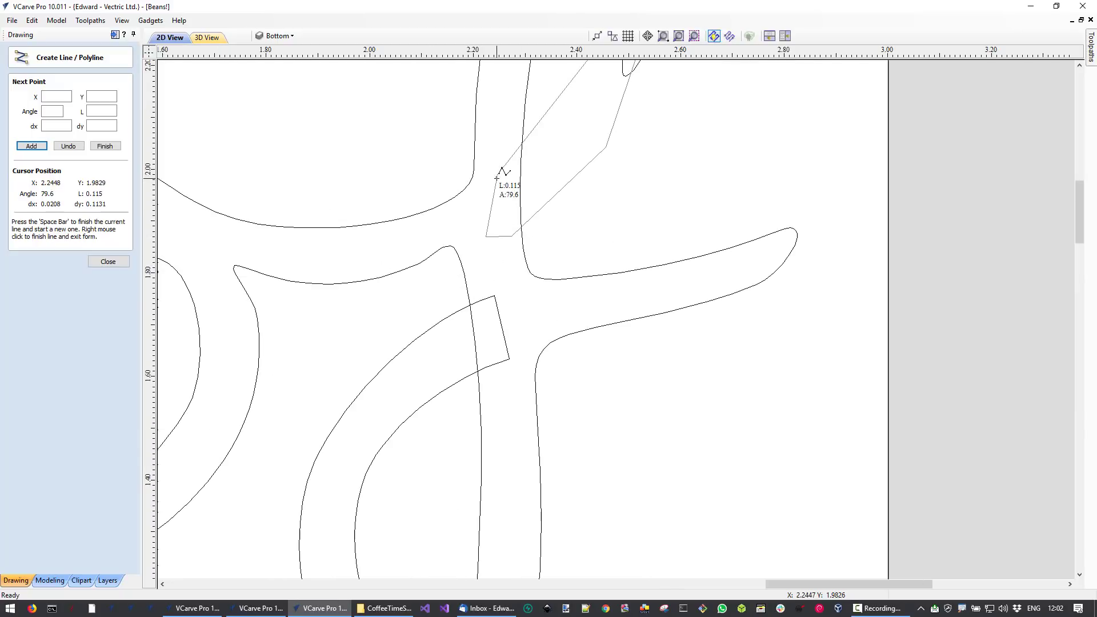
click(493, 181)
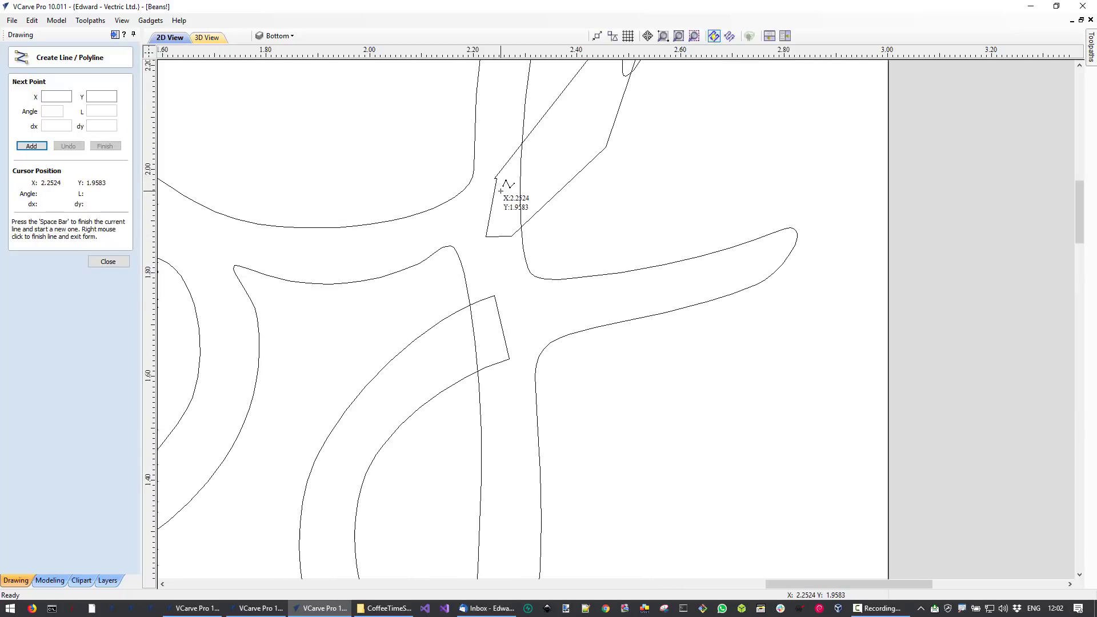
right_click(498, 190)
- Remove the extra node beside the starting point of the upper band
scroll(499, 197, up, 2)
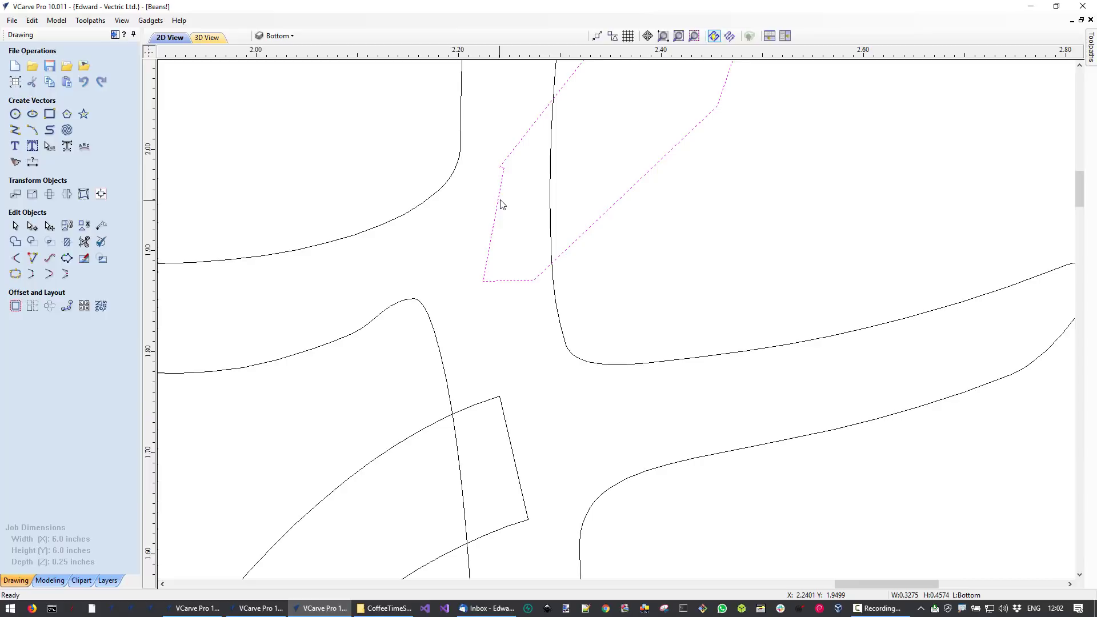
key(n)
scroll(500, 168, up, 1)
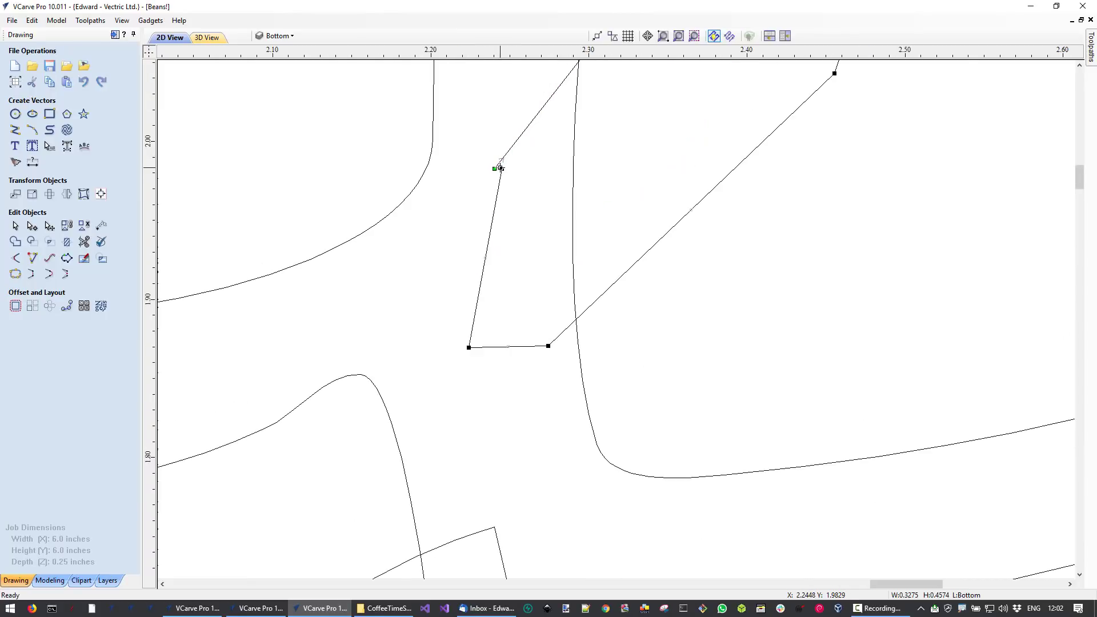
- Smooth and bow the sides of the upper band, and move its outer top corner onto the outer edge of the "f" hook
scroll(500, 168, down, 4)
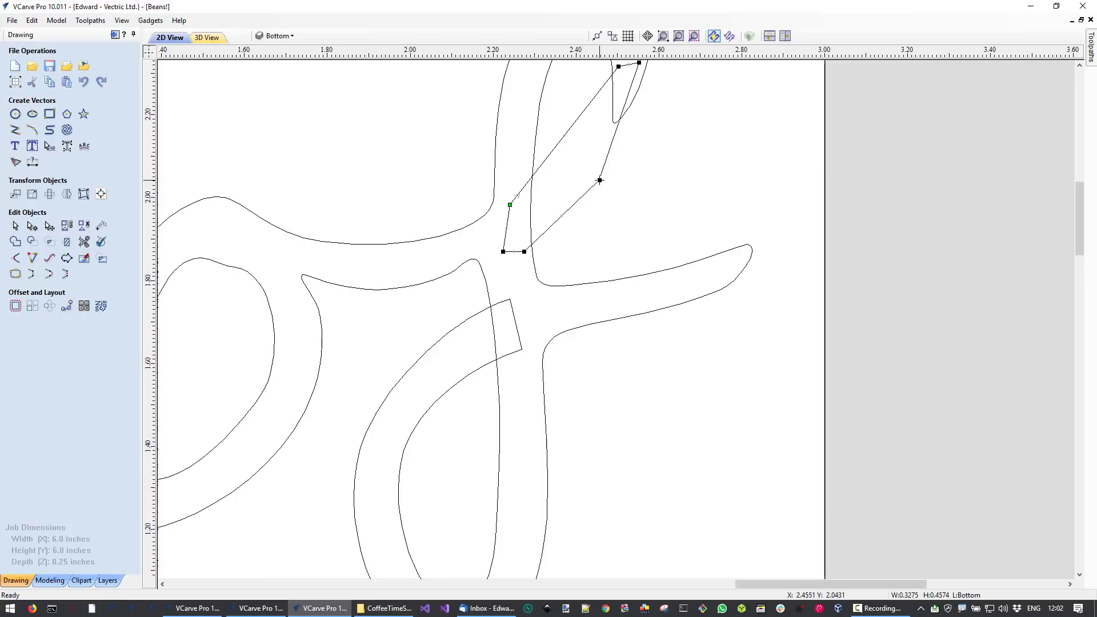
key(s)
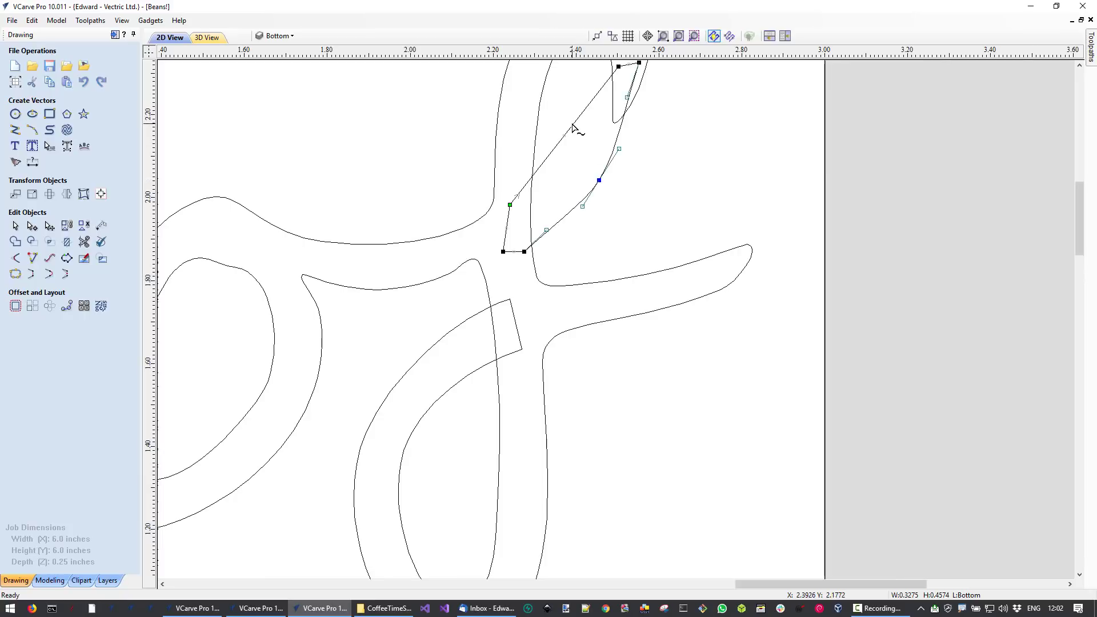
drag(572, 124, 611, 165)
scroll(642, 158, down, 2)
middle_drag(595, 231, 592, 230)
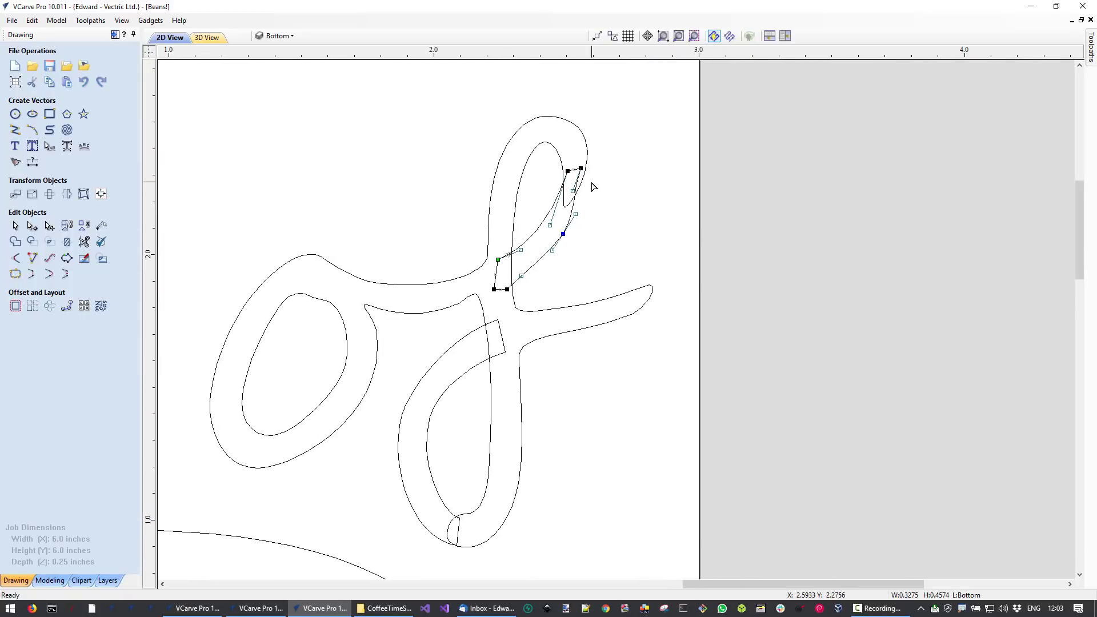
drag(577, 180, 585, 158)
click(615, 256)
scroll(612, 254, down, 1)
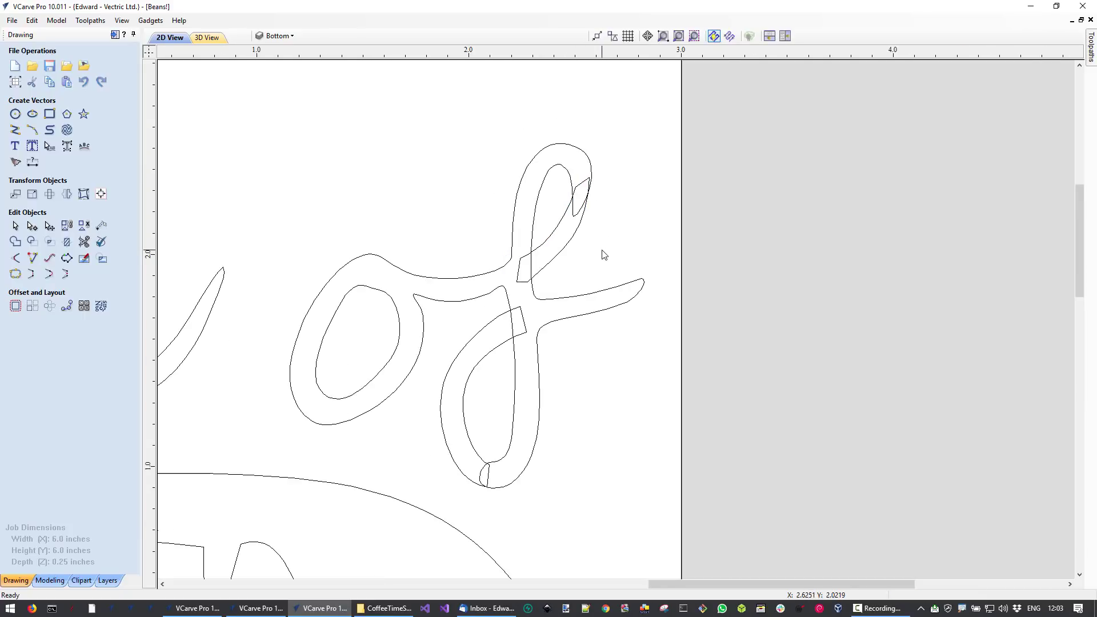
- Weld the upper band to the "of" outline
click(534, 216)
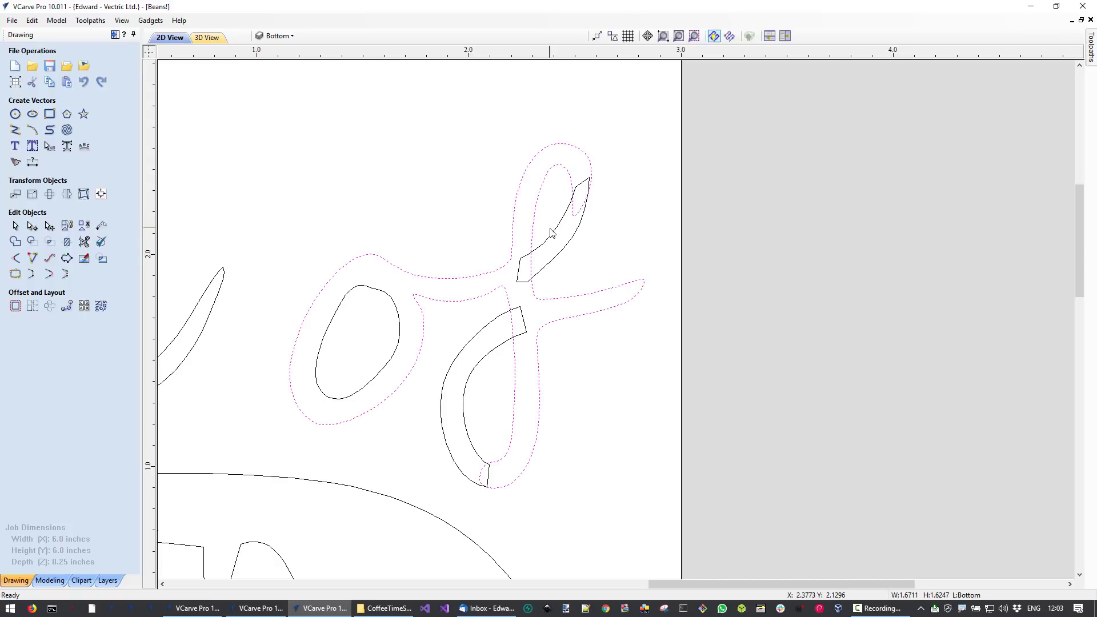
shift+click(550, 237)
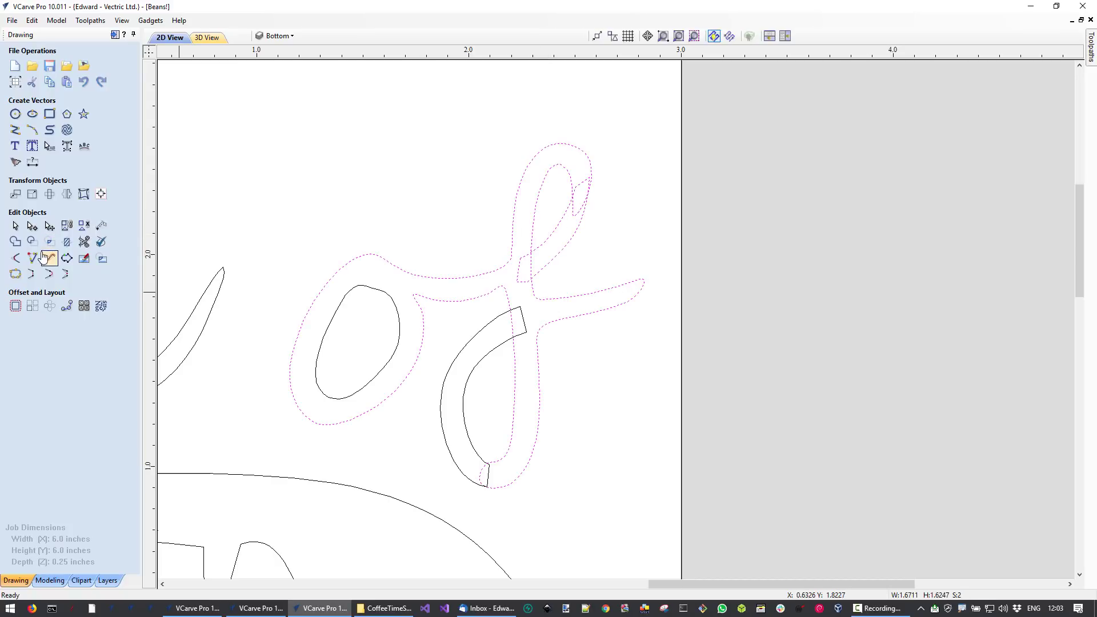
click(15, 241)
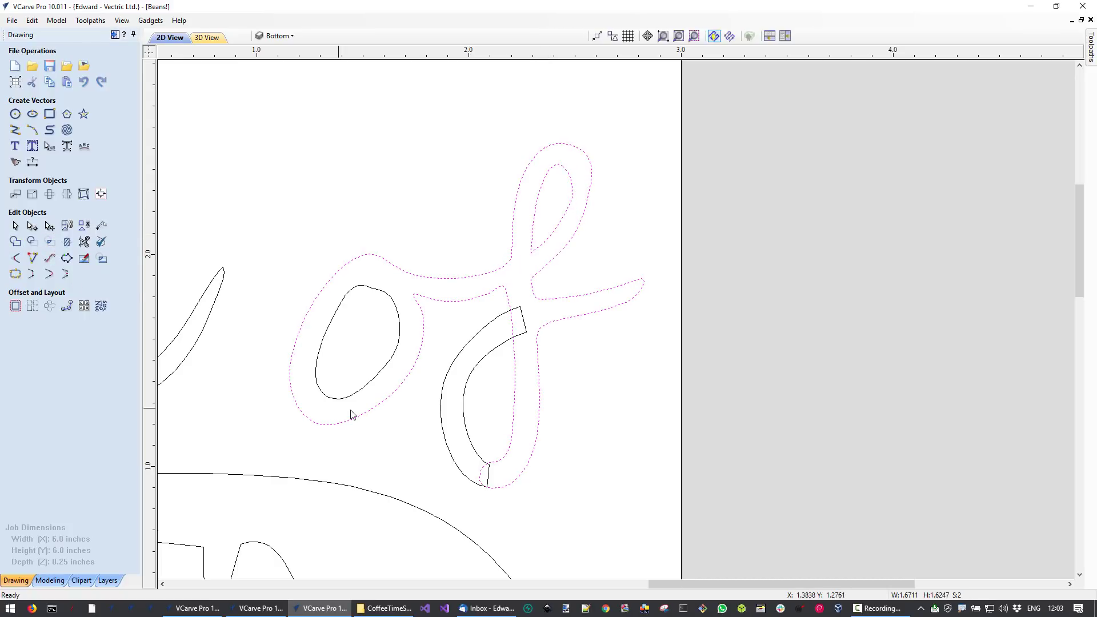
- Try to weld the lower band to the "of" outline with the upper loop's inner opening still selected
shift+click(501, 345)
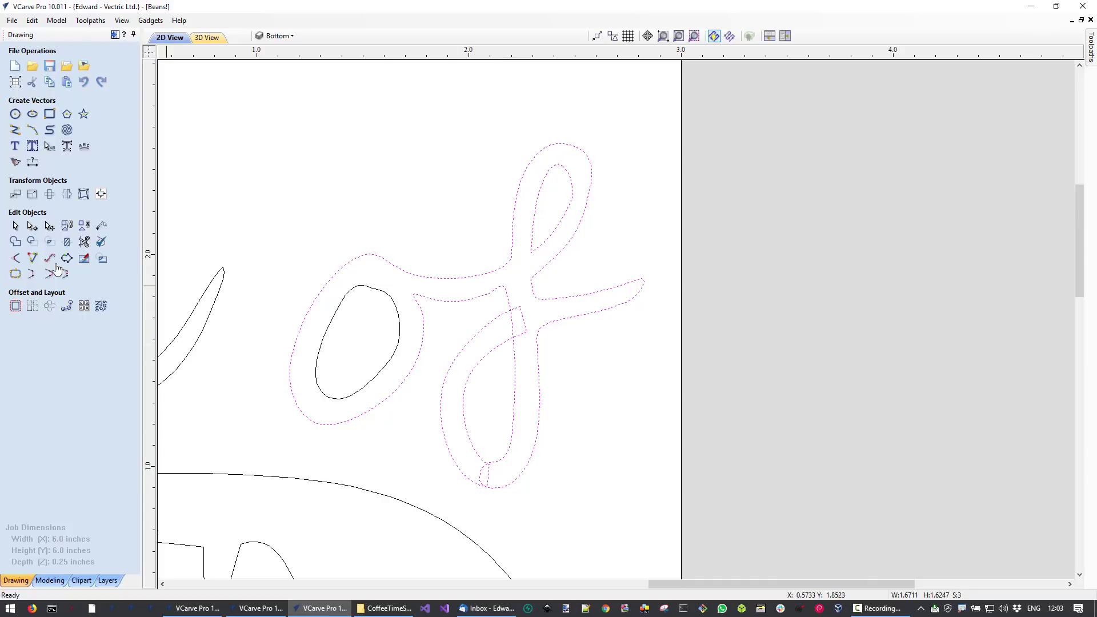
click(14, 242)
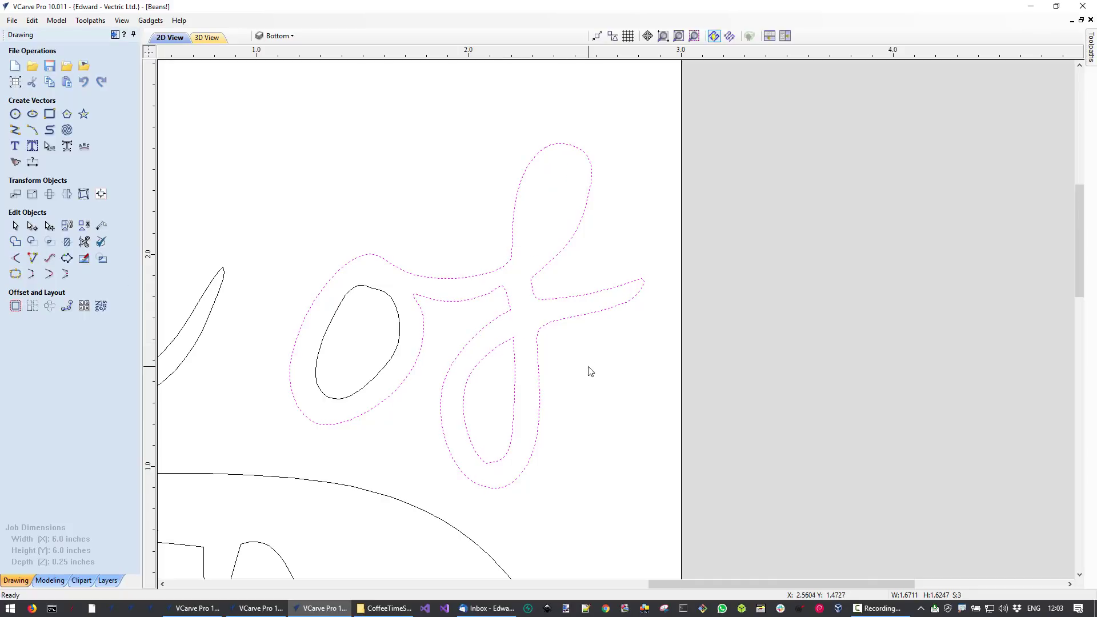
key(ctrl+z)
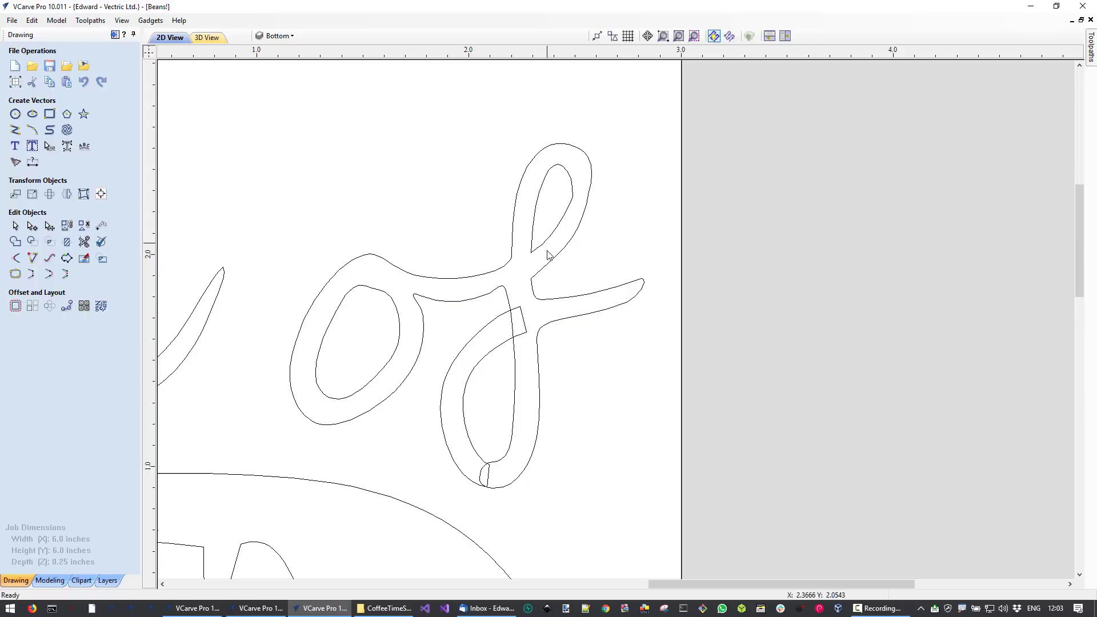
- Weld the lower band to only the outer "of" outline, leaving the inner openings out of the selection
click(551, 273)
shift+click(492, 324)
click(14, 241)
- Reshape the outer right edge of the "f" upper loop by shifting its node at the welded junction slightly outward
scroll(583, 201, up, 2)
click(588, 200)
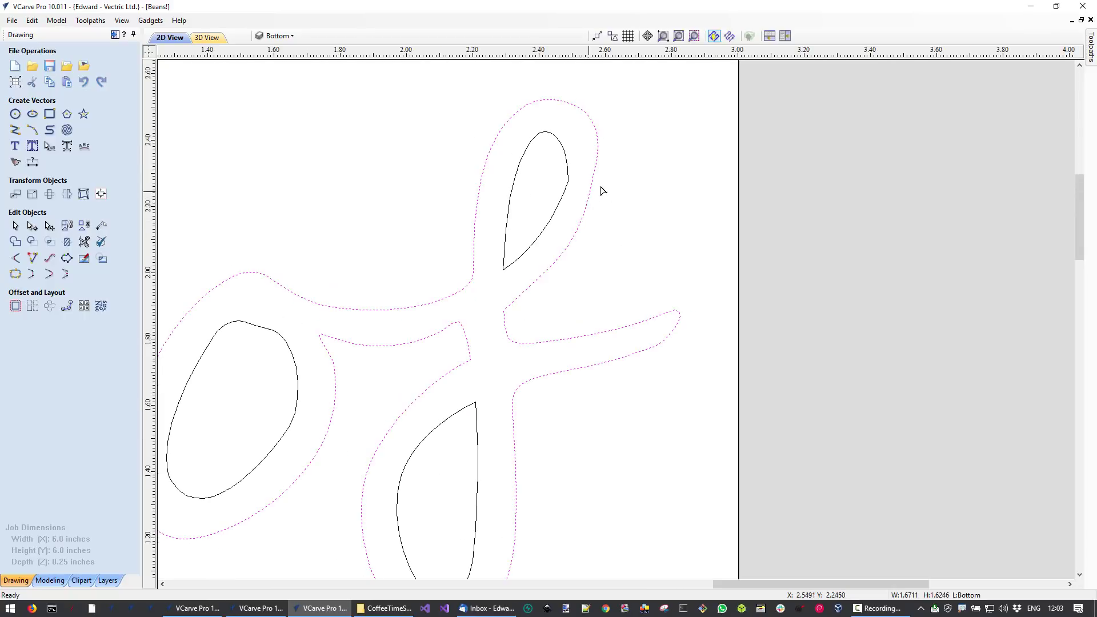
key(n)
drag(593, 173, 597, 174)
- Examine the nodes around the inner opening of the "f" upper loop
click(569, 187)
scroll(568, 180, up, 2)
click(569, 179)
right_click(567, 201)
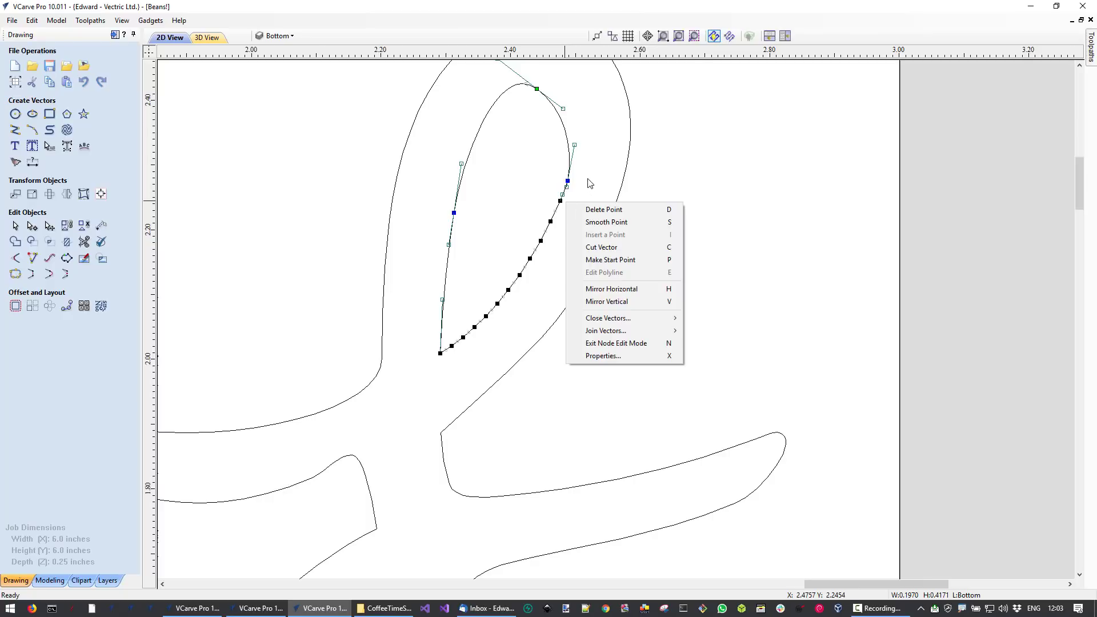
click(588, 179)
right_click(581, 195)
click(567, 230)
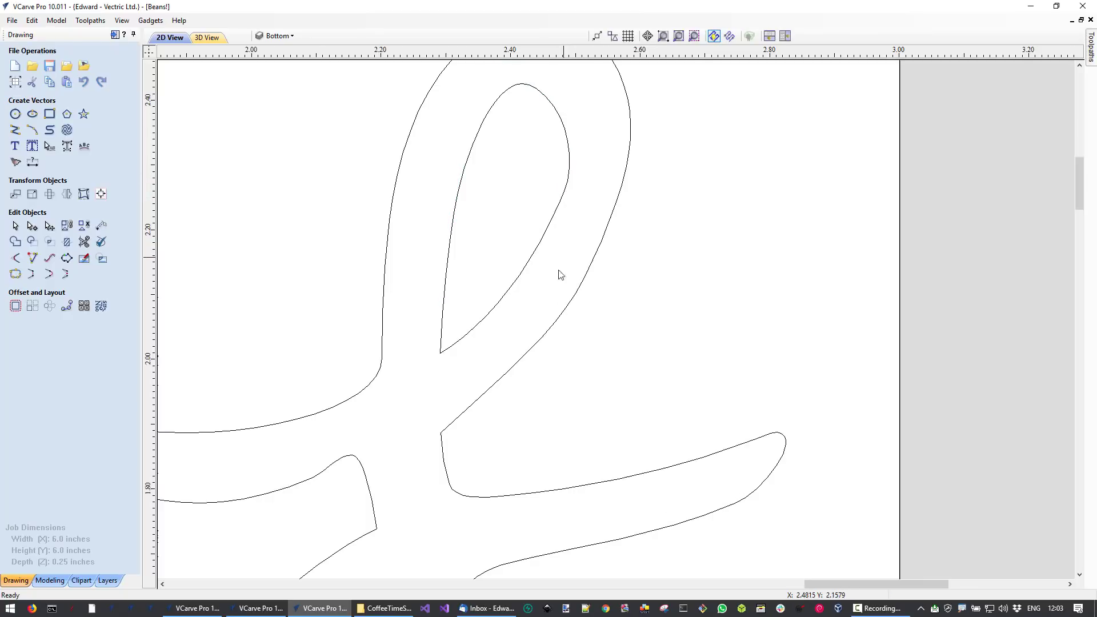
scroll(567, 230, down, 4)
scroll(564, 474, down, 6)
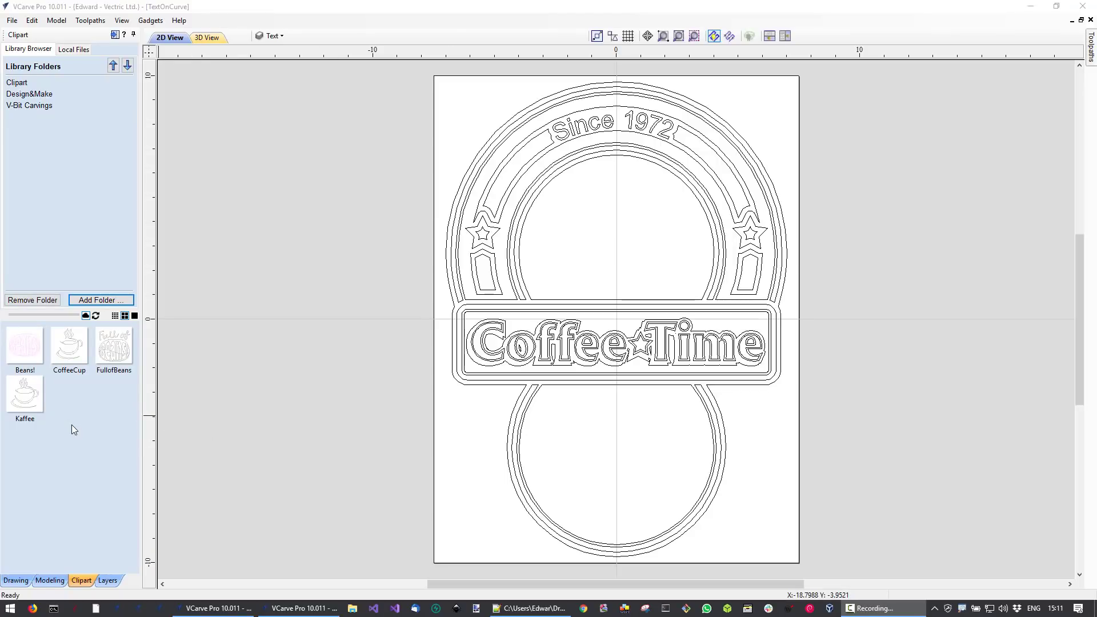
- Place the CoffeeCup clipart in the upper circle of the Coffee Time sign, centred above the banner
drag(70, 357, 637, 251)
scroll(645, 281, up, 1)
click(641, 272)
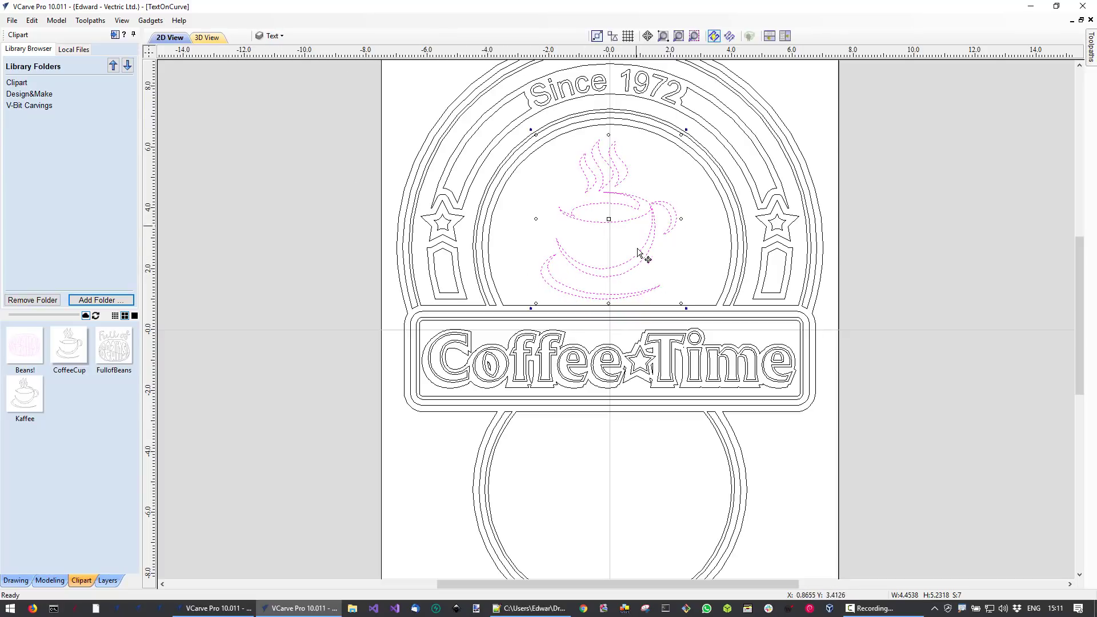
click(672, 265)
- Scale the whole coffee cup group up to about 4.65 wide by 5.46 high
scroll(674, 262, down, 1)
scroll(808, 274, up, 2)
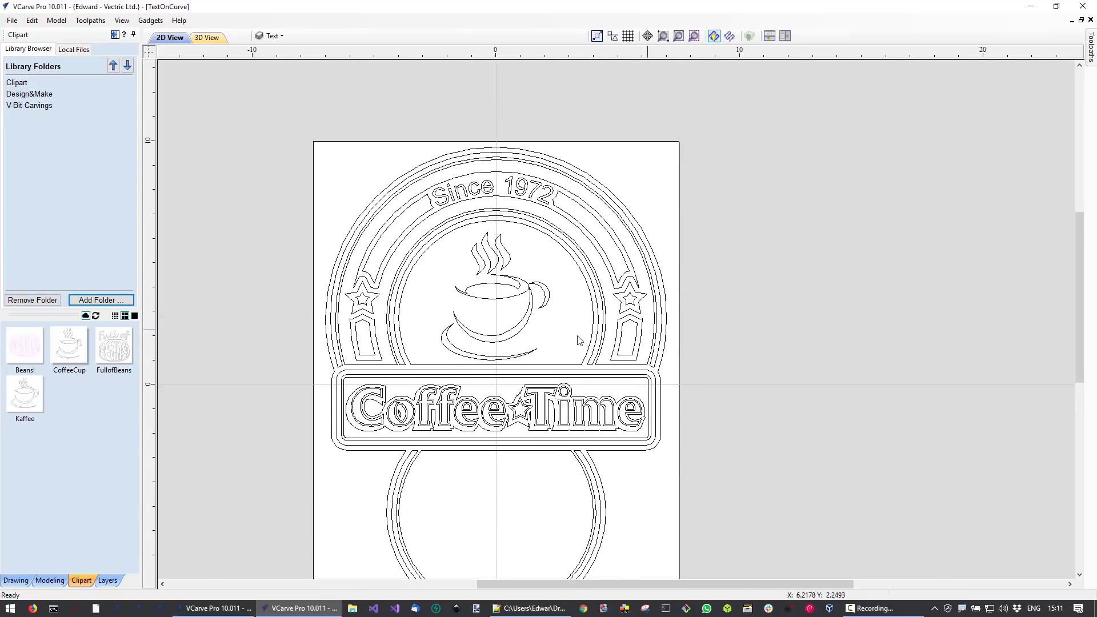
mouse_move(374, 164)
mouse_down()
mouse_move(477, 334)
mouse_move(577, 388)
mouse_up()
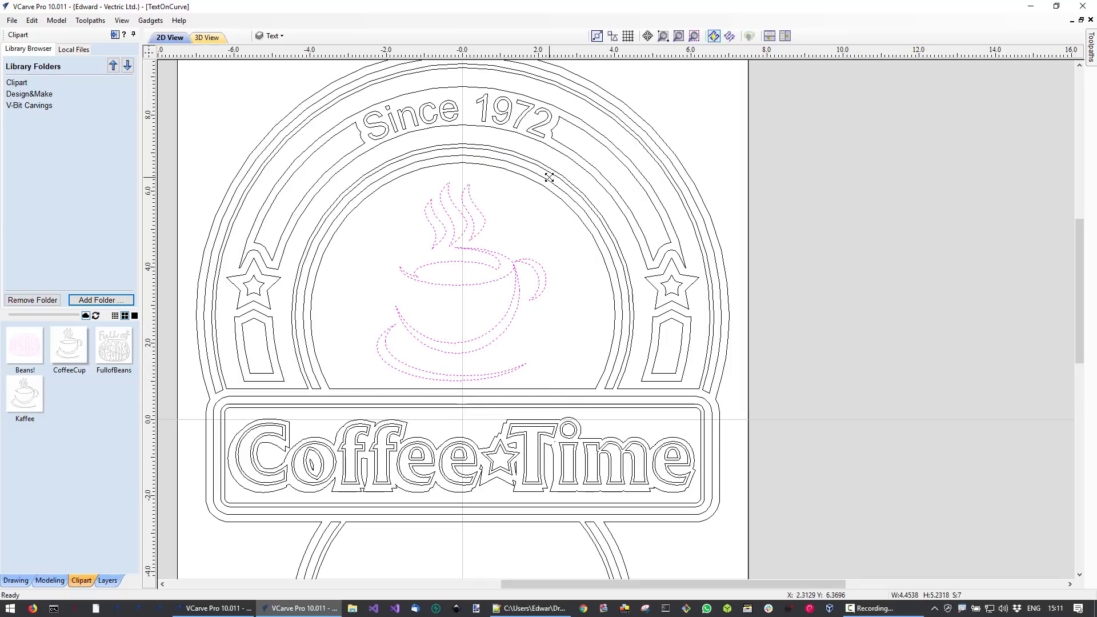
mouse_move(548, 177)
mouse_down()
mouse_move(549, 189)
mouse_move(566, 180)
mouse_up()
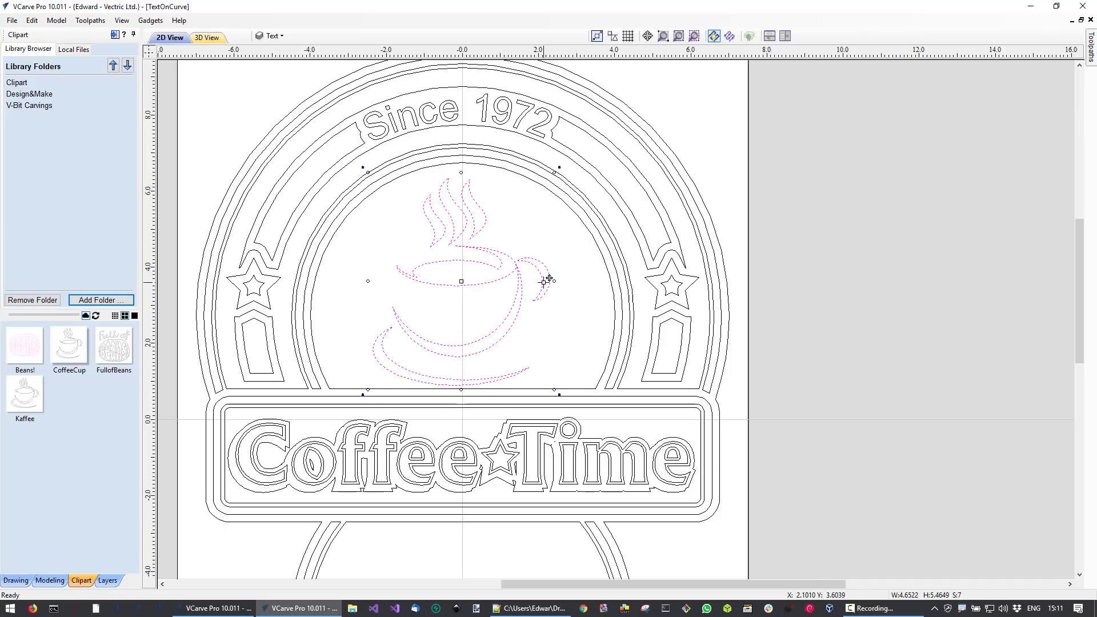
- Move the coffee cup artwork slightly to the right inside the upper circle of the sign
drag(497, 320, 519, 315)
click(578, 367)
scroll(651, 489, down, 3)
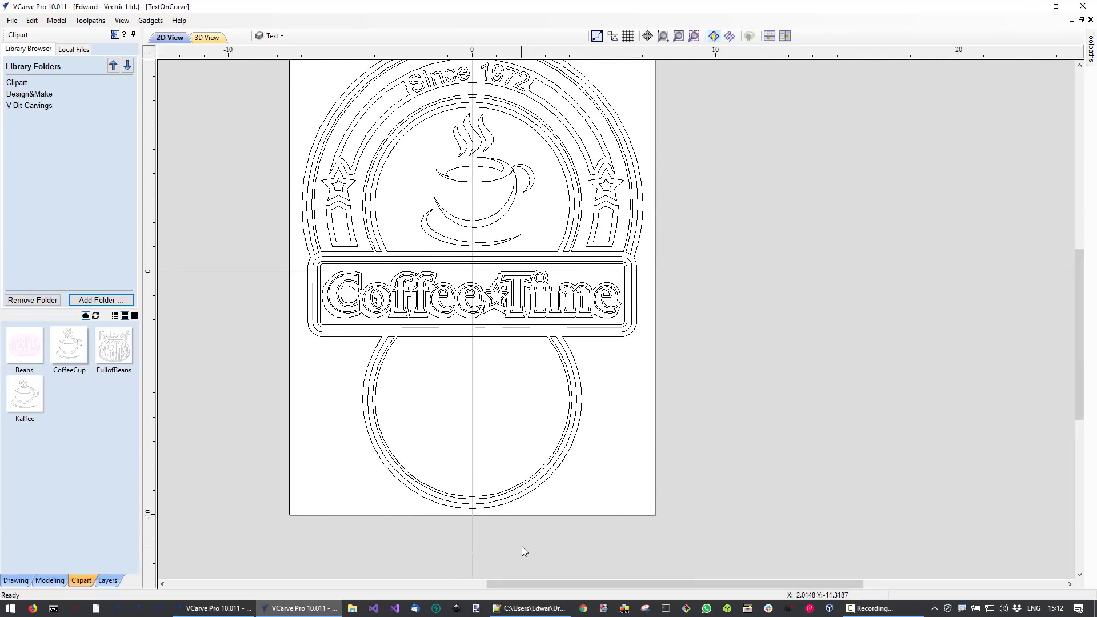
- Place the FullofBeans clipart centred in the sign's lower circle, leaving the hidden layers invisible
drag(114, 347, 478, 439)
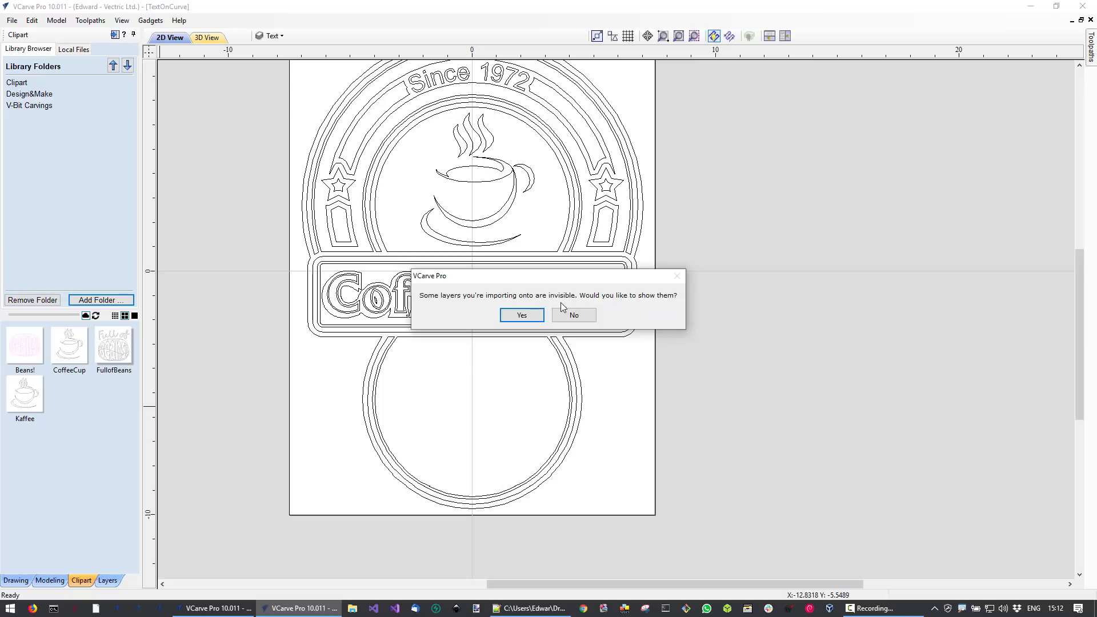
click(586, 321)
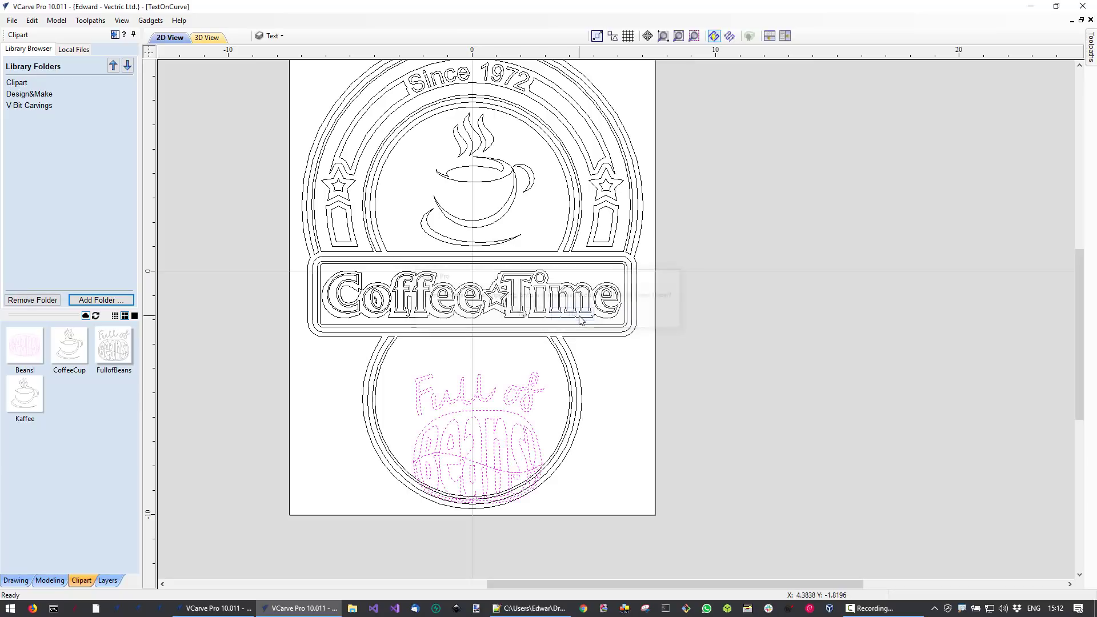
drag(535, 430, 521, 409)
click(571, 497)
scroll(588, 508, up, 1)
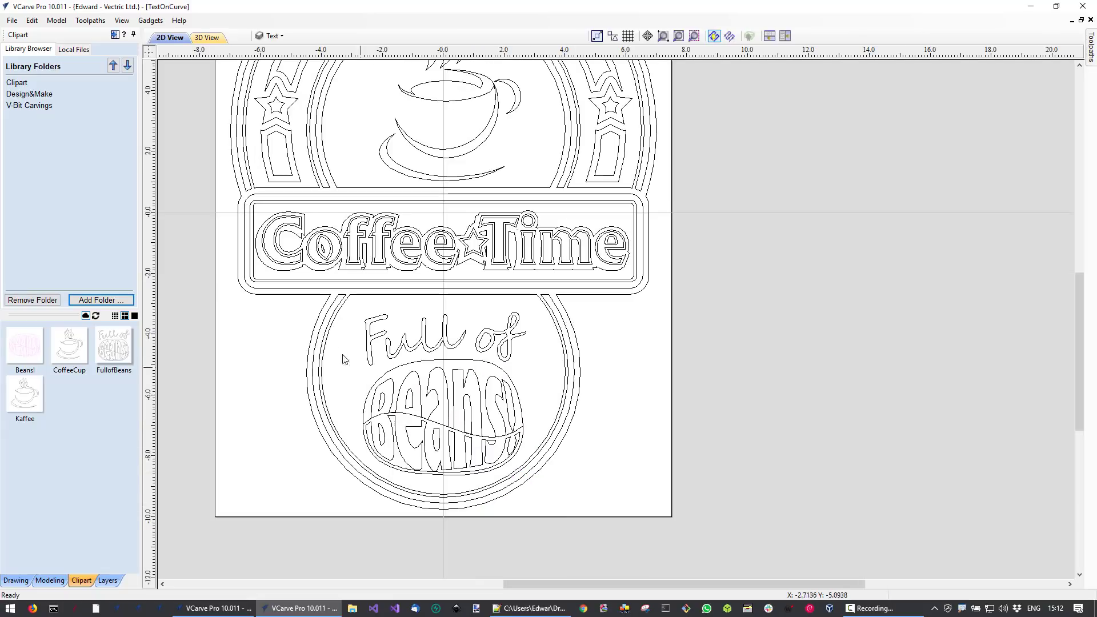
- Nudge the whole "Full of Beans!" artwork up two increments inside the lower circle
drag(352, 307, 567, 500)
key(Up)
key(Up)
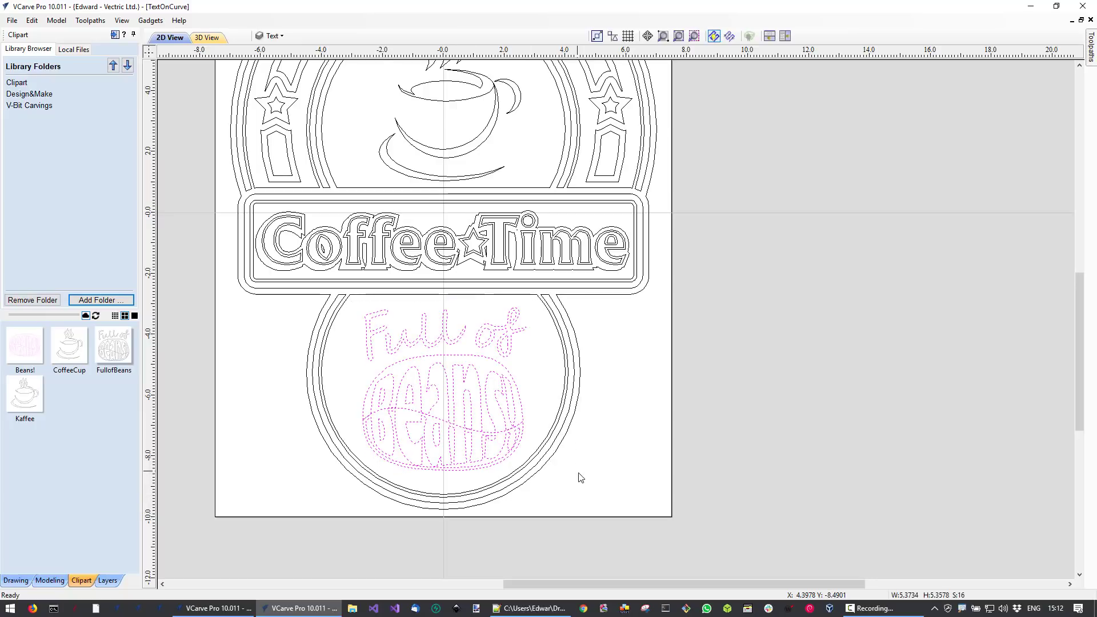
click(591, 493)
scroll(590, 491, down, 1)
scroll(448, 444, up, 2)
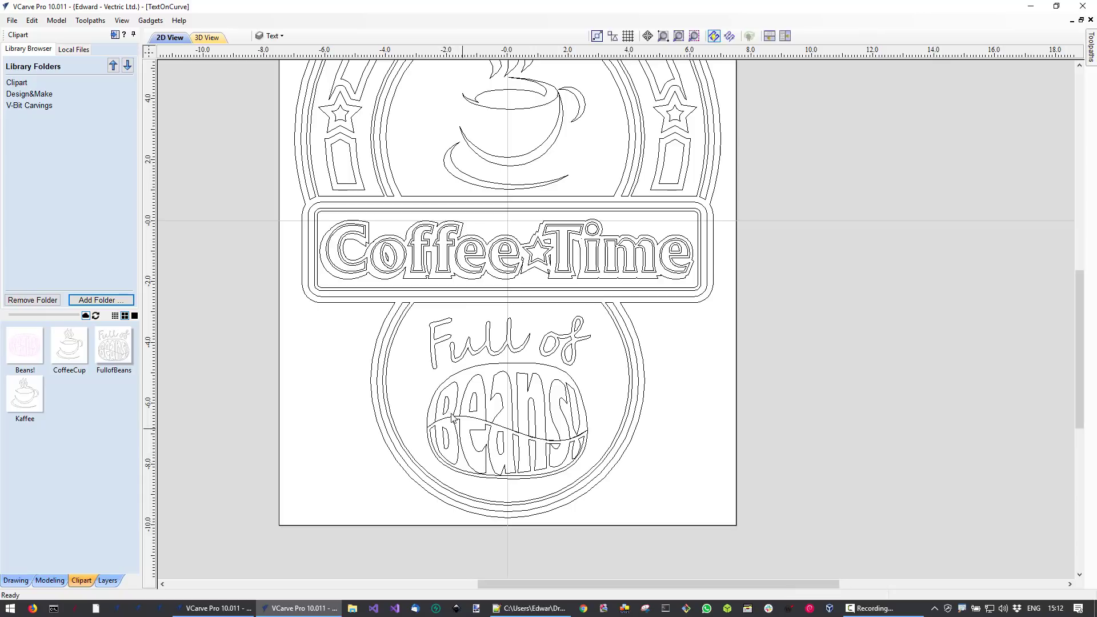
- Examine the outline of the lower bean half and the overall layout of the assembled sign
click(447, 405)
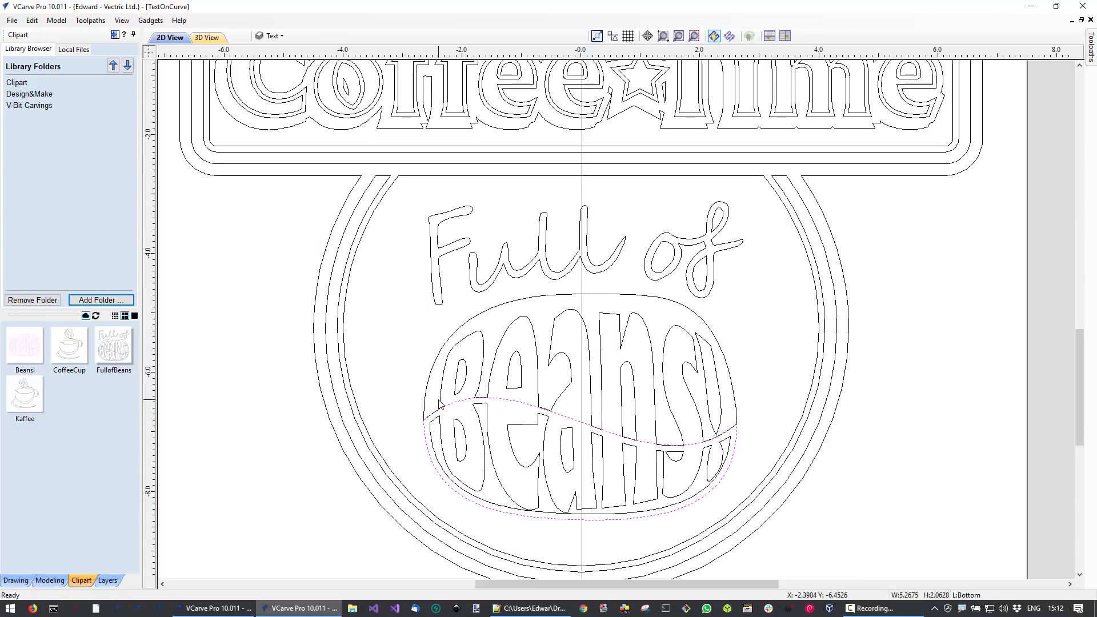
click(441, 401)
click(444, 406)
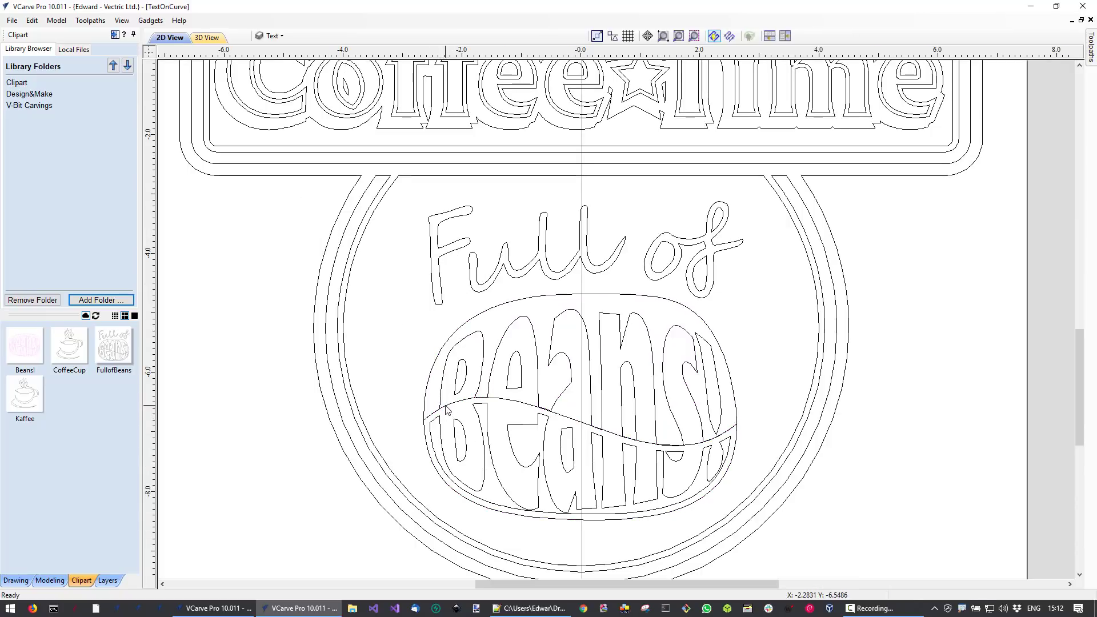
scroll(498, 426, down, 1)
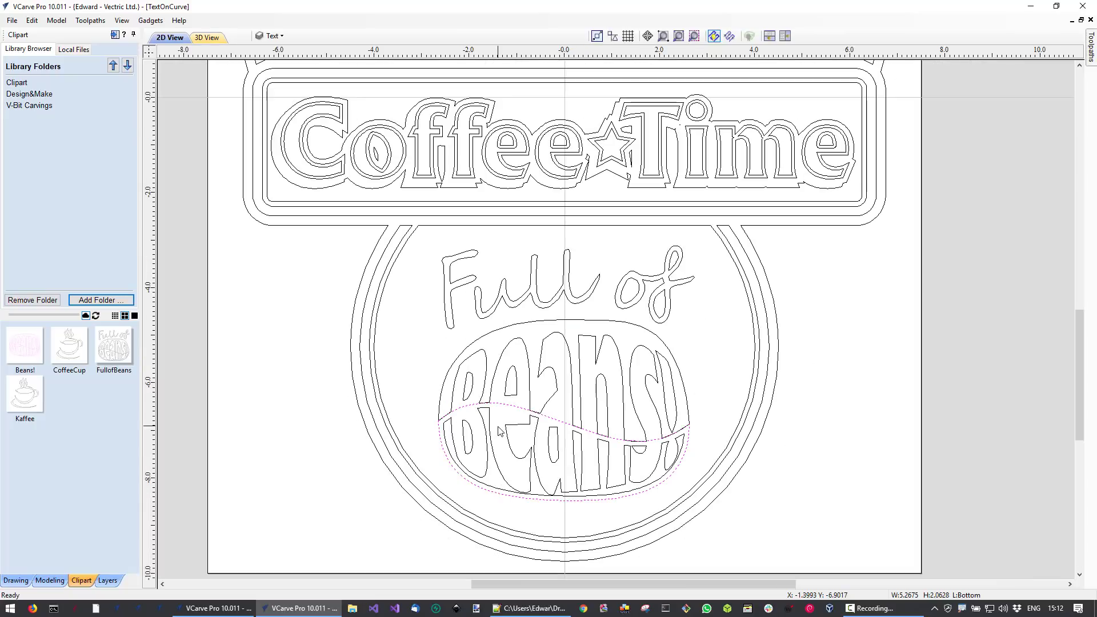
click(727, 414)
scroll(727, 415, down, 1)
scroll(805, 458, down, 1)
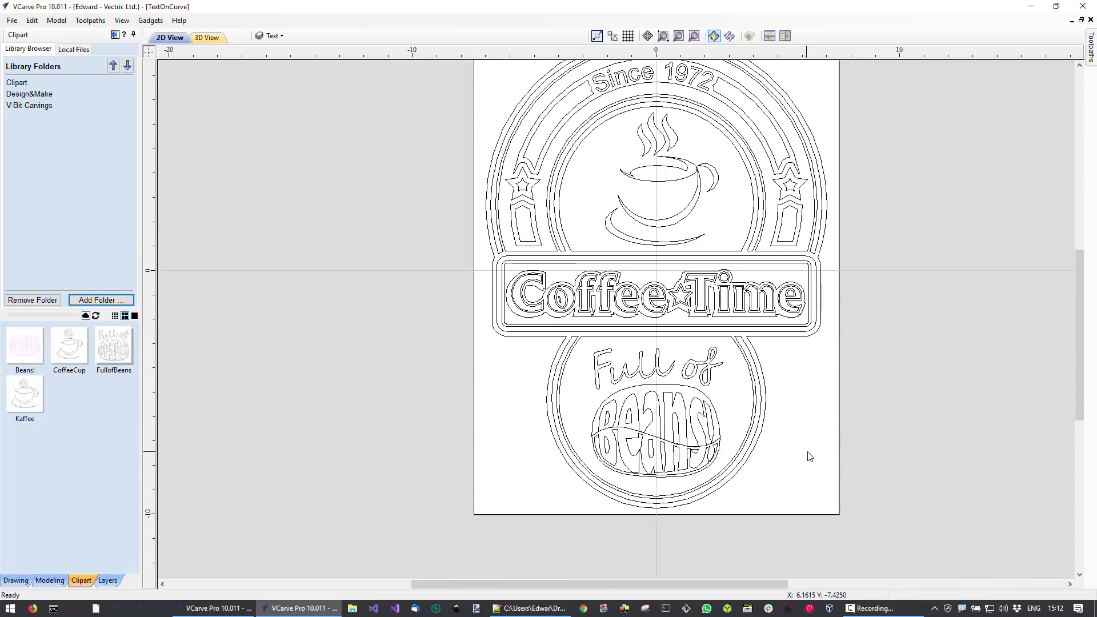
middle_drag(981, 301, 834, 347)
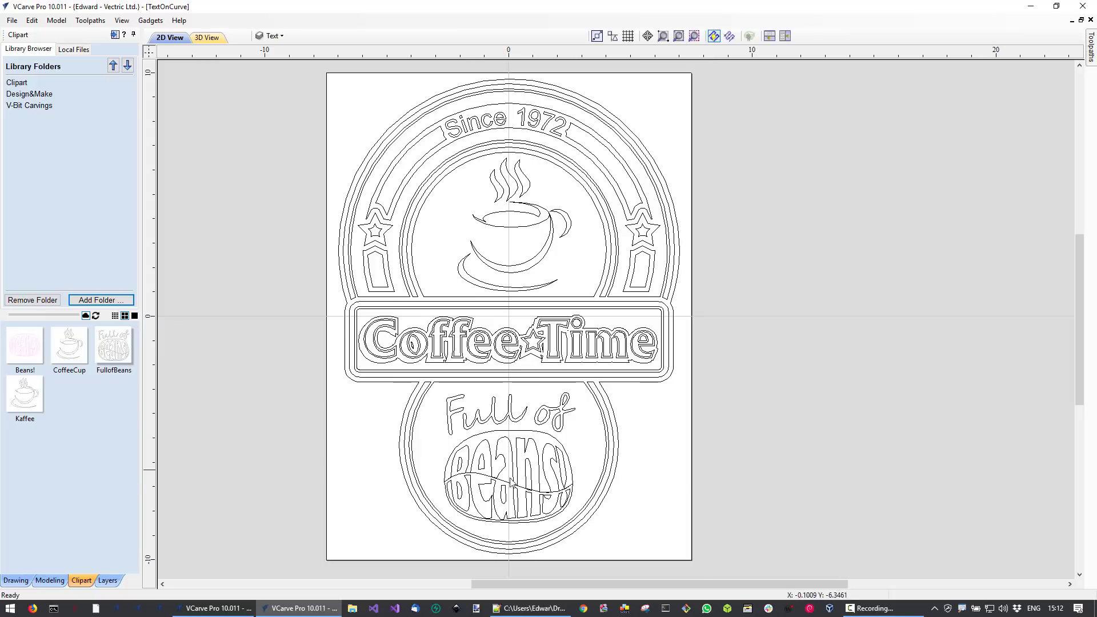
scroll(546, 495, up, 1)
scroll(546, 496, down, 2)
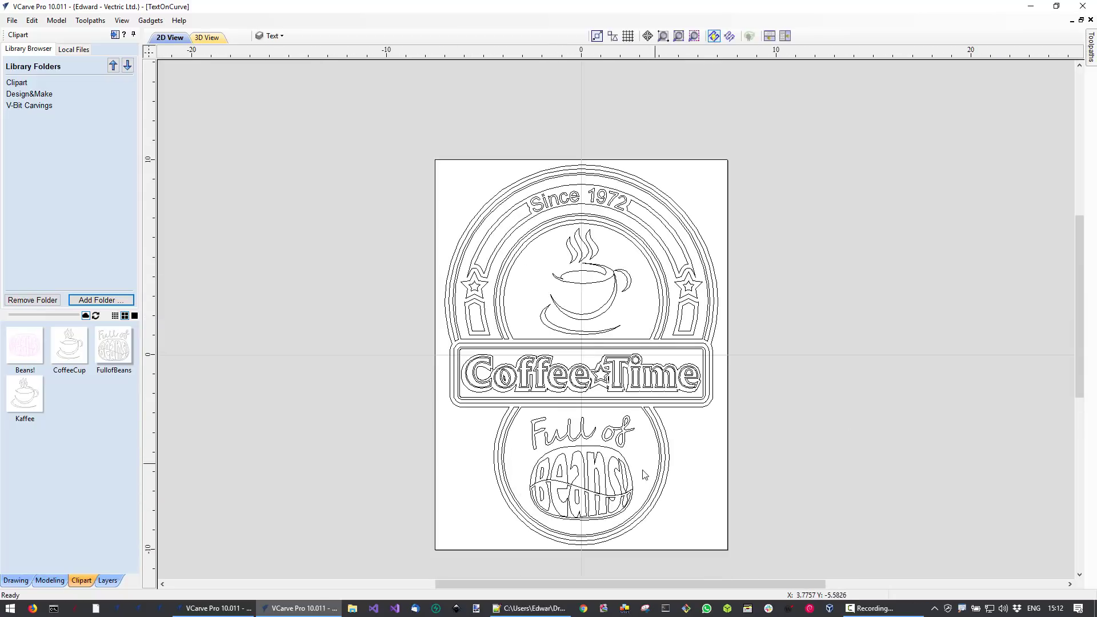
scroll(570, 523, up, 2)
scroll(525, 540, up, 1)
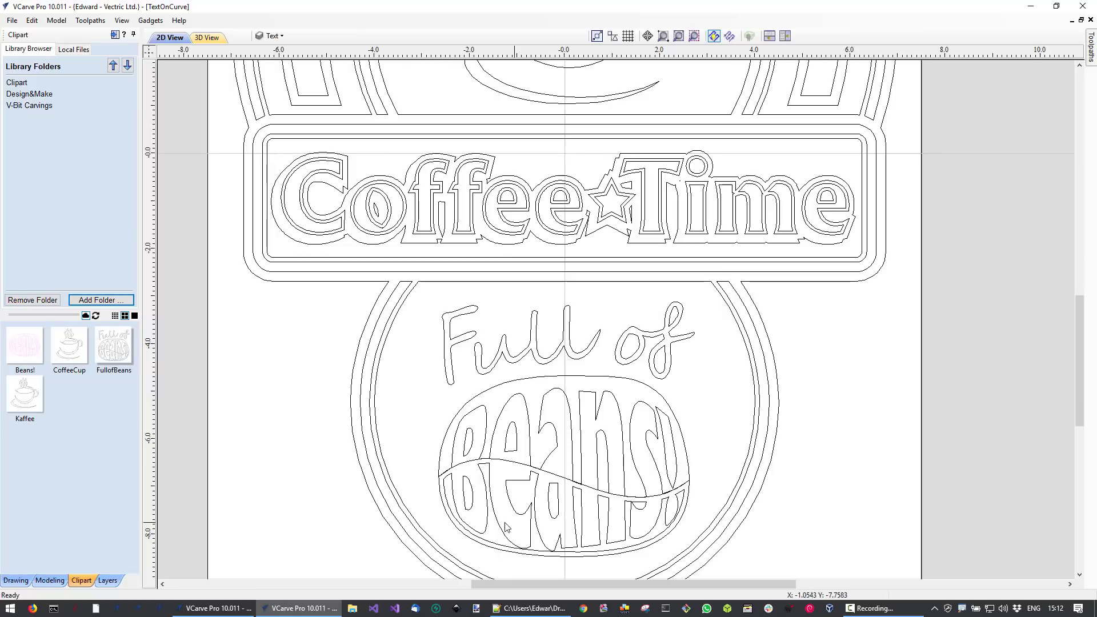
- Check which vectors form the upper bean half and the lower bean half by selecting each half in turn
click(454, 453)
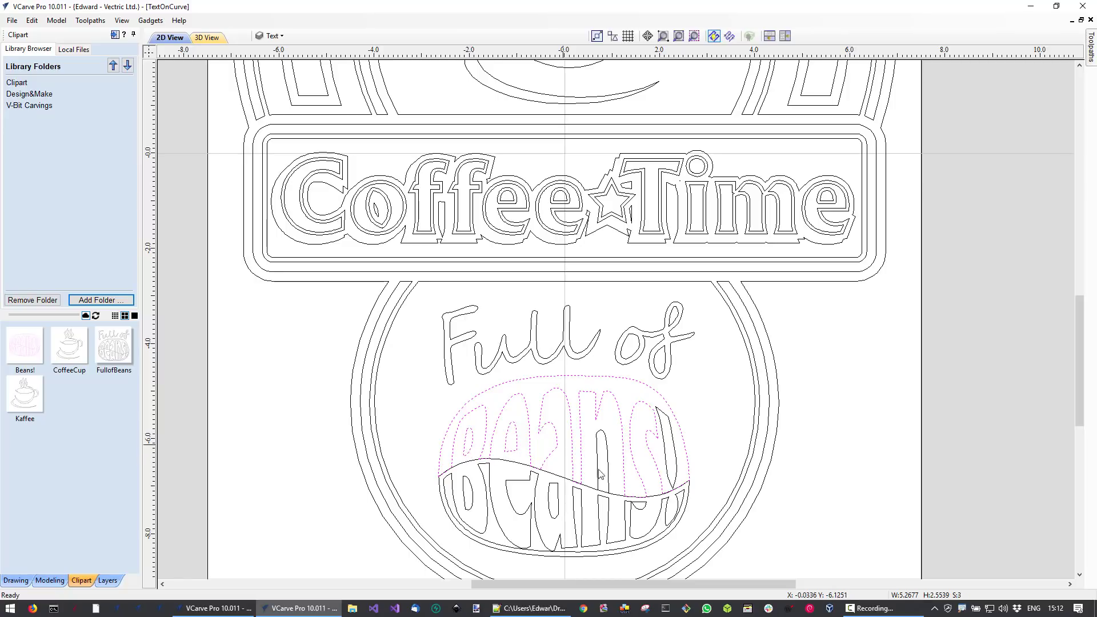
shift+click(666, 464)
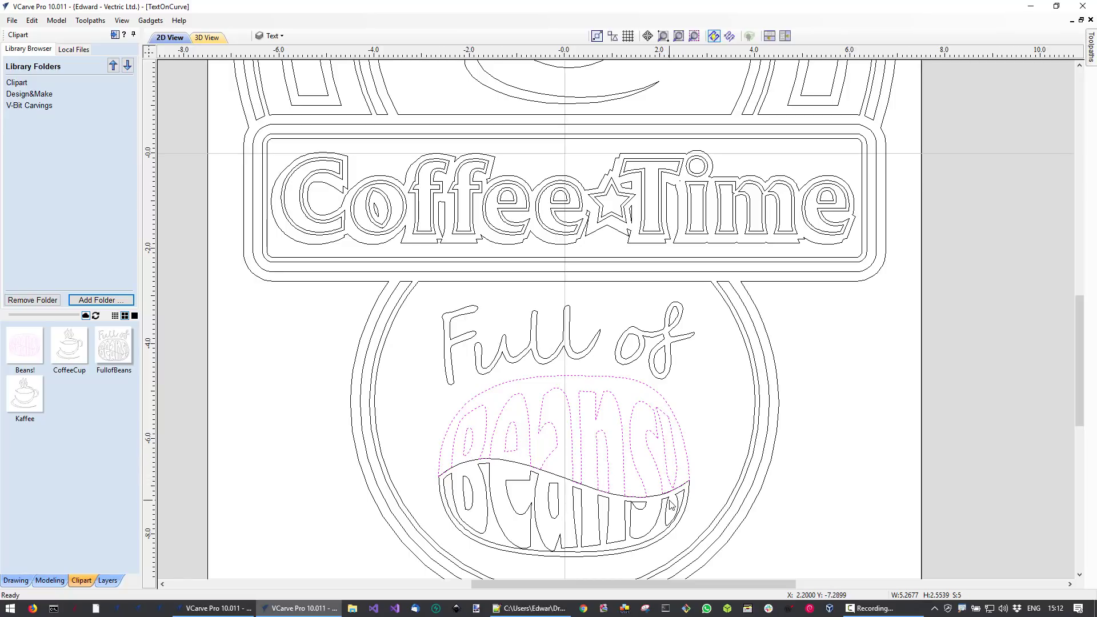
click(682, 512)
drag(685, 522, 434, 504)
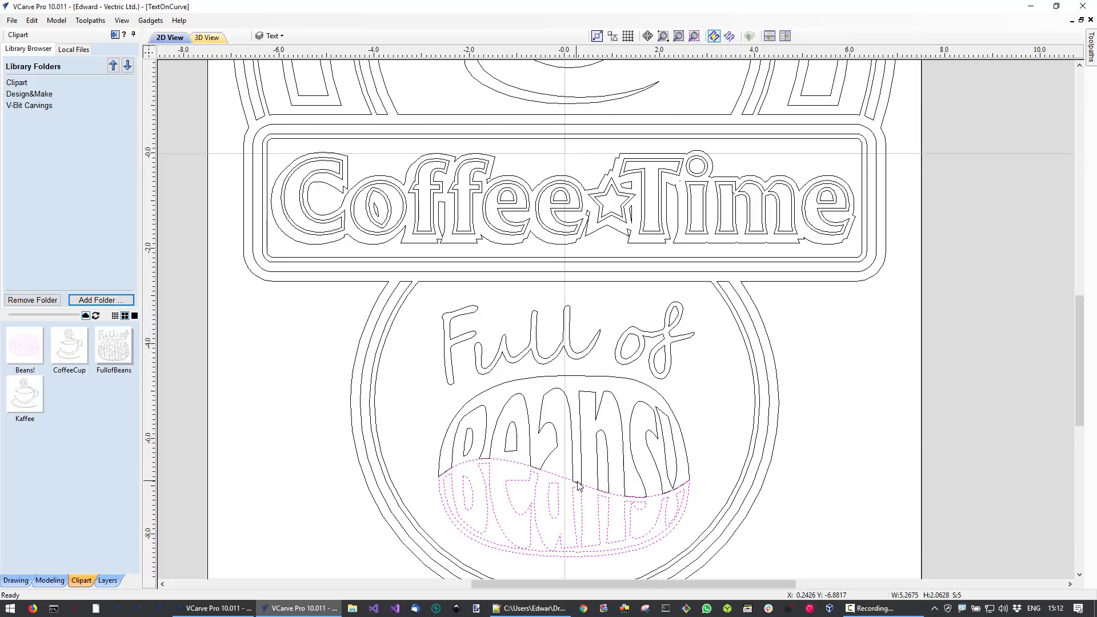
click(738, 462)
scroll(739, 462, down, 2)
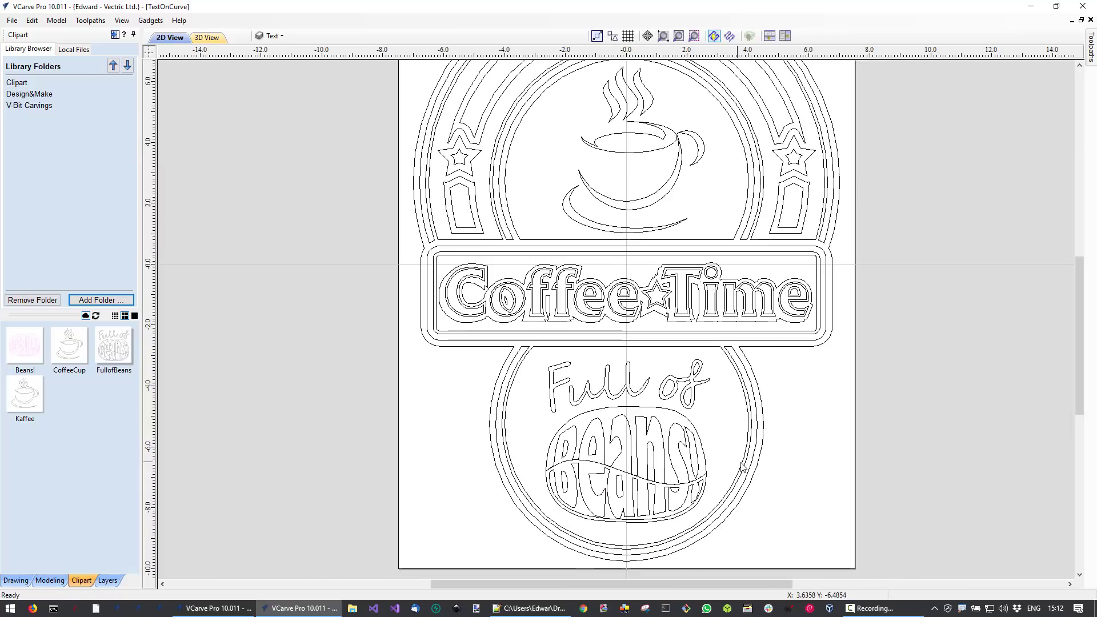
scroll(817, 448, down, 1)
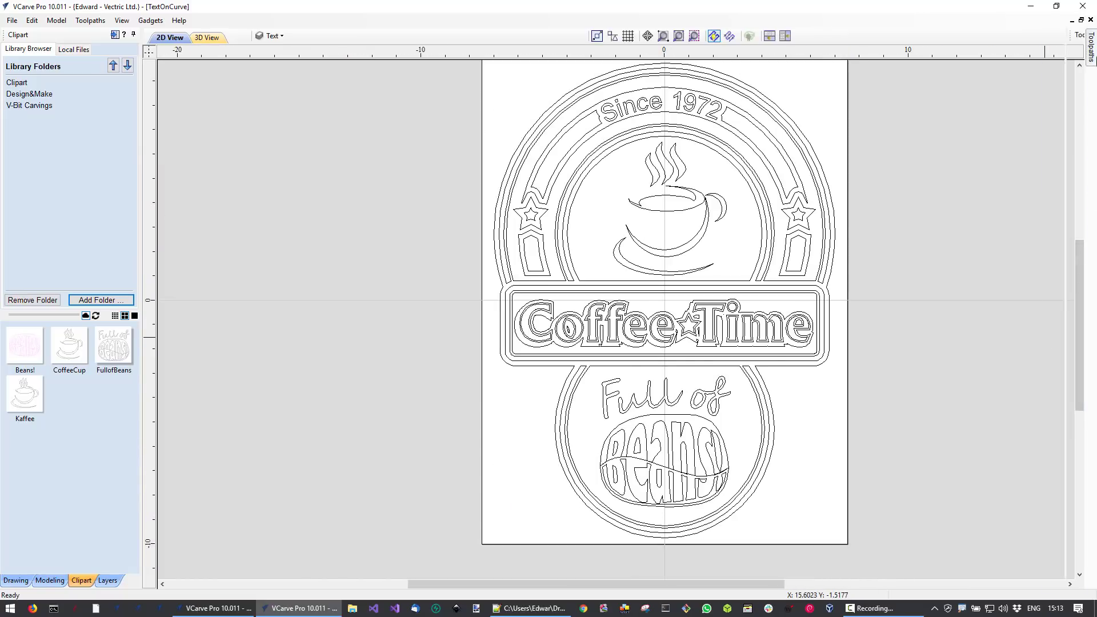
- Set up a V-Carve toolpath on all of the sign's vectors, with the 1/8" End Mill as the clearance tool
click(1090, 58)
double_click(960, 260)
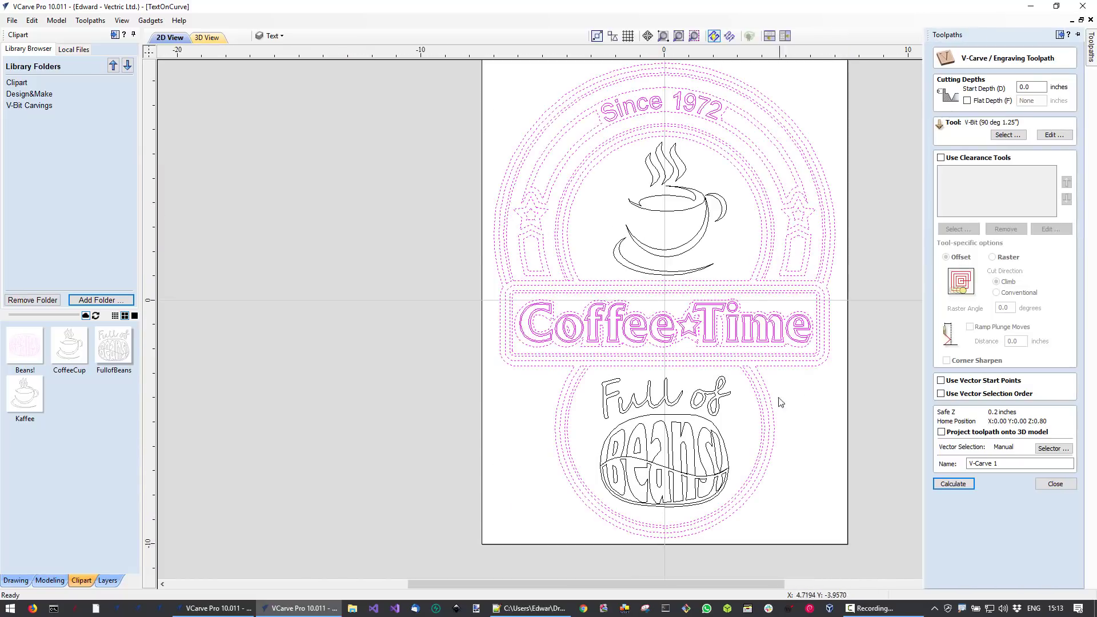
click(791, 411)
key(ctrl+a)
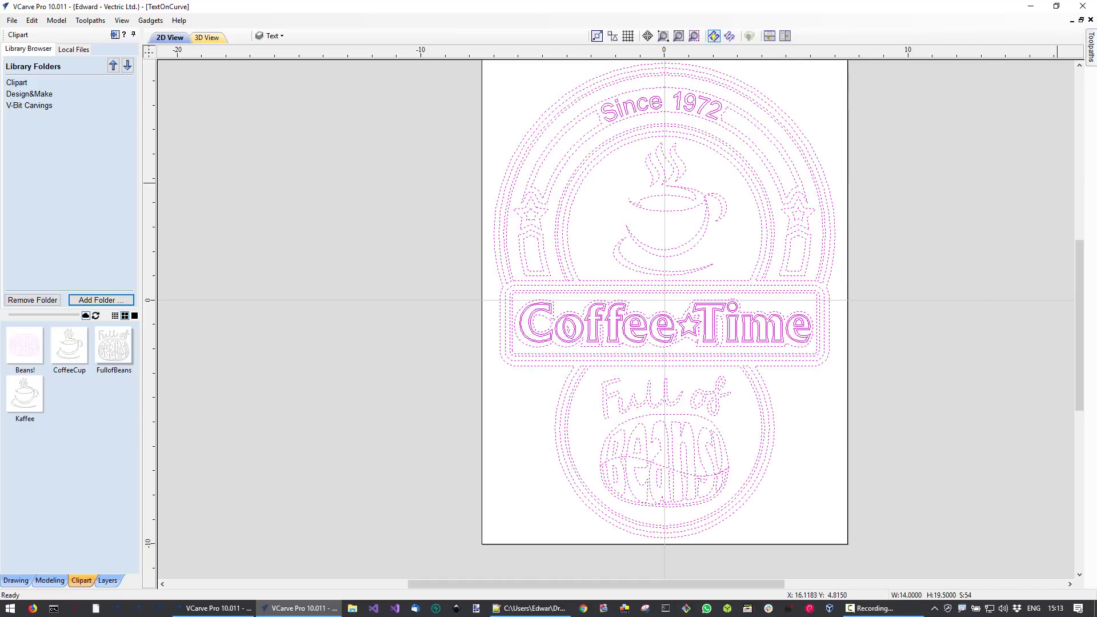
mouse_move(1091, 49)
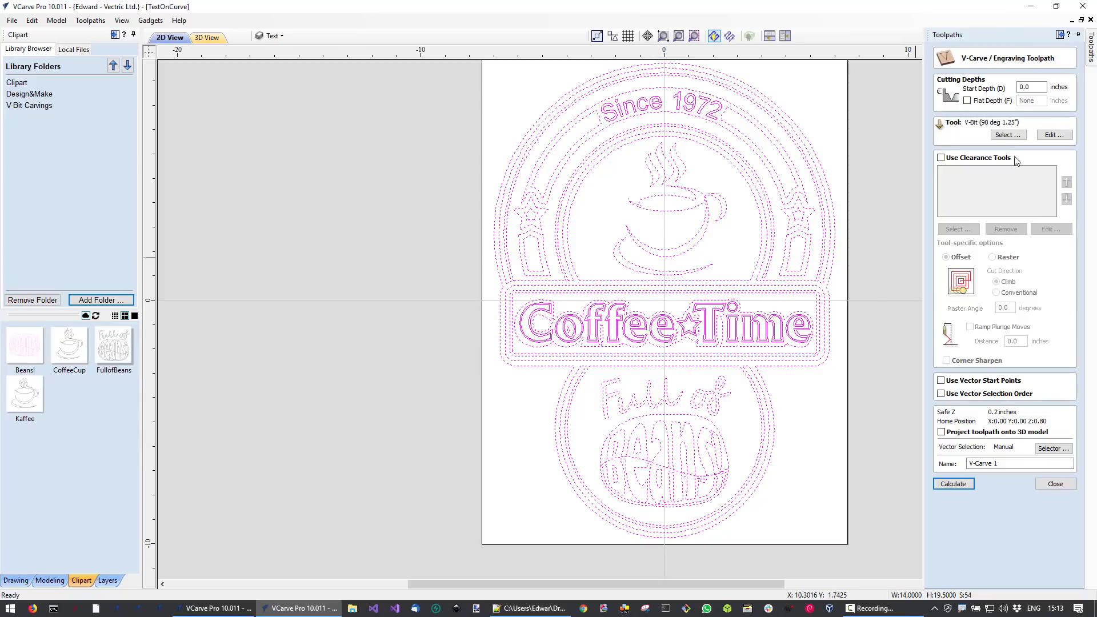
click(944, 161)
click(957, 229)
double_click(437, 190)
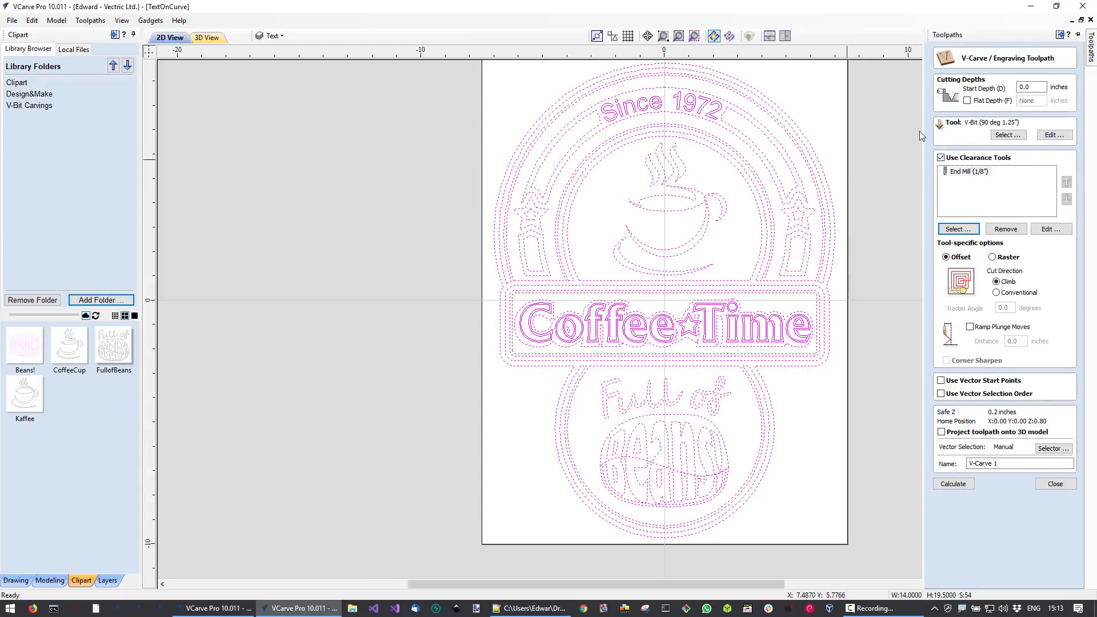
- Calculate the V-Carve toolpath with a flat depth of 0.2 inches, accepting possible overlaps, and preview all toolpaths
click(967, 101)
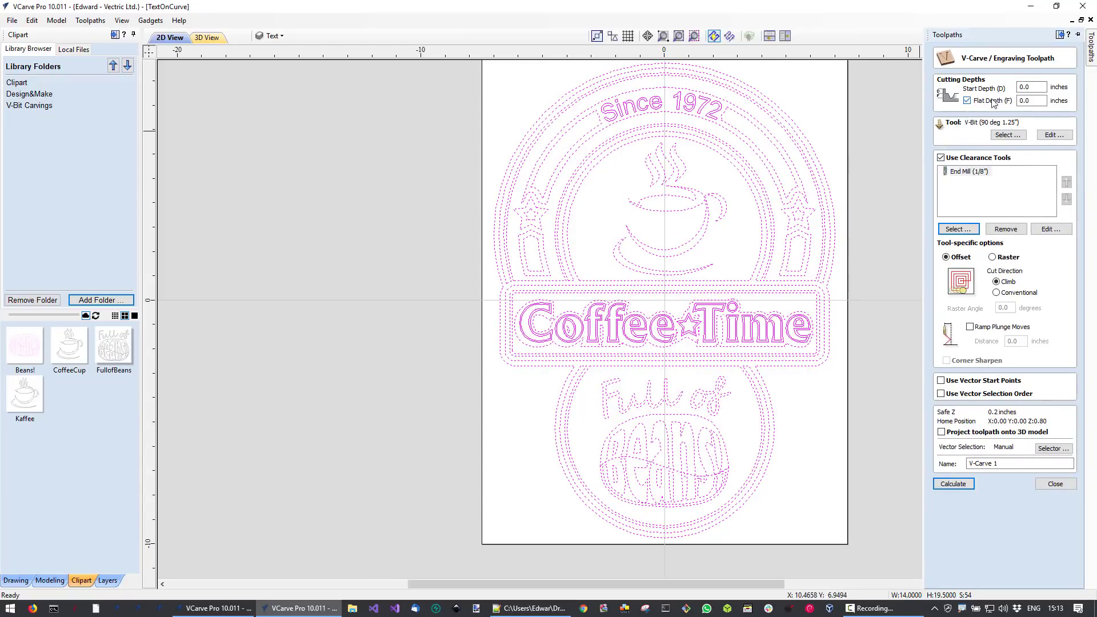
click(1027, 101)
click(953, 484)
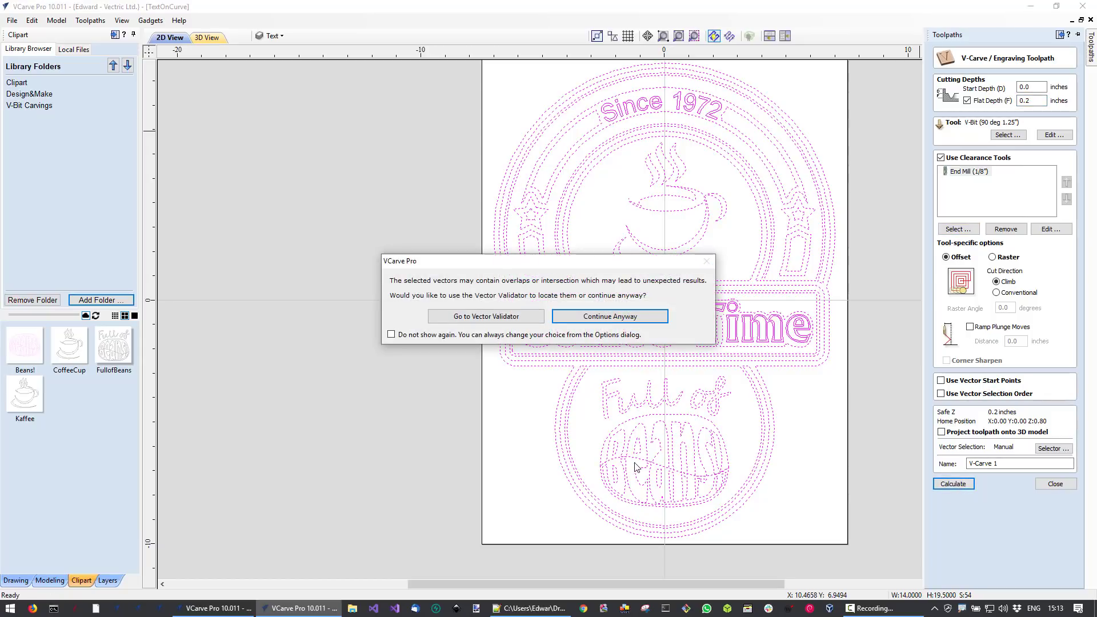
click(631, 317)
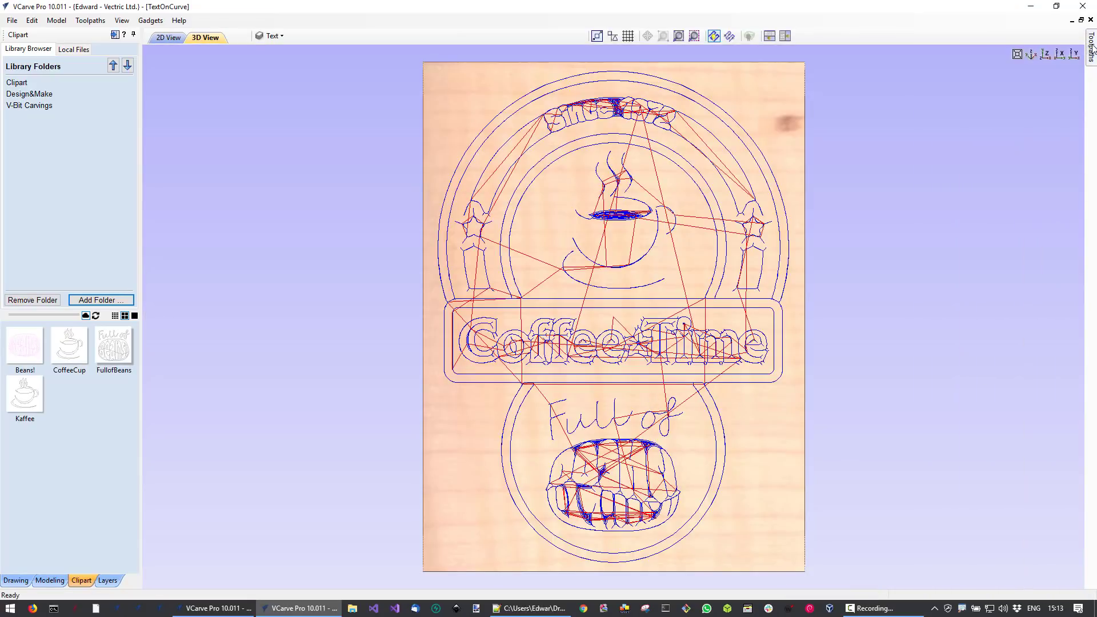
mouse_move(1092, 51)
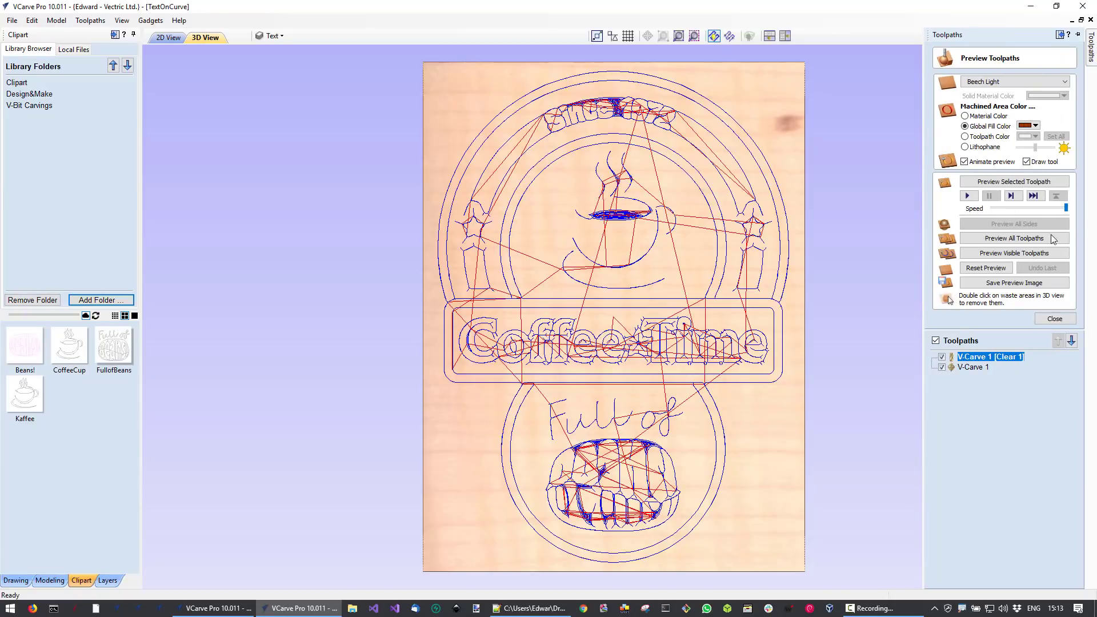
click(997, 241)
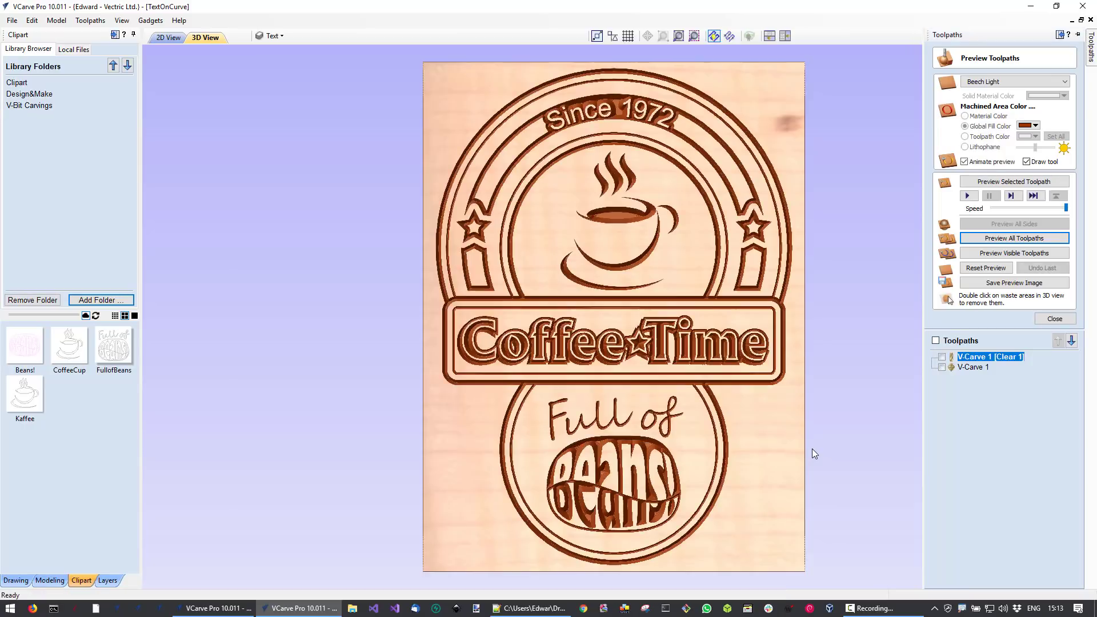
- Examine the carved sign preview from several angles, including the coffee cup up close
drag(725, 533, 551, 469)
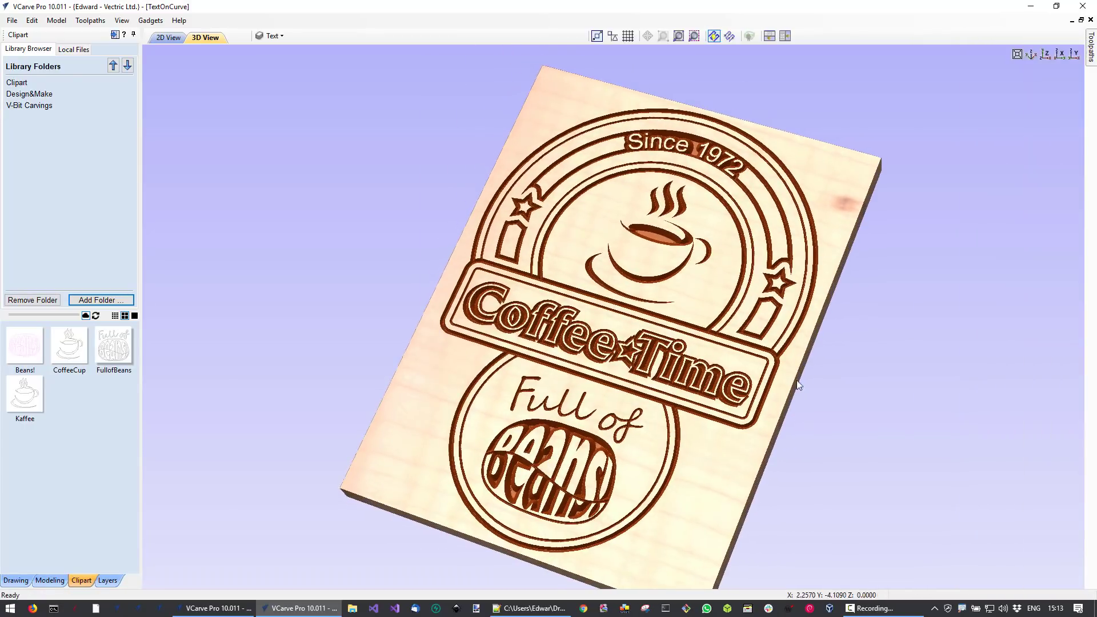
drag(658, 164, 703, 130)
scroll(704, 131, up, 2)
scroll(703, 130, up, 4)
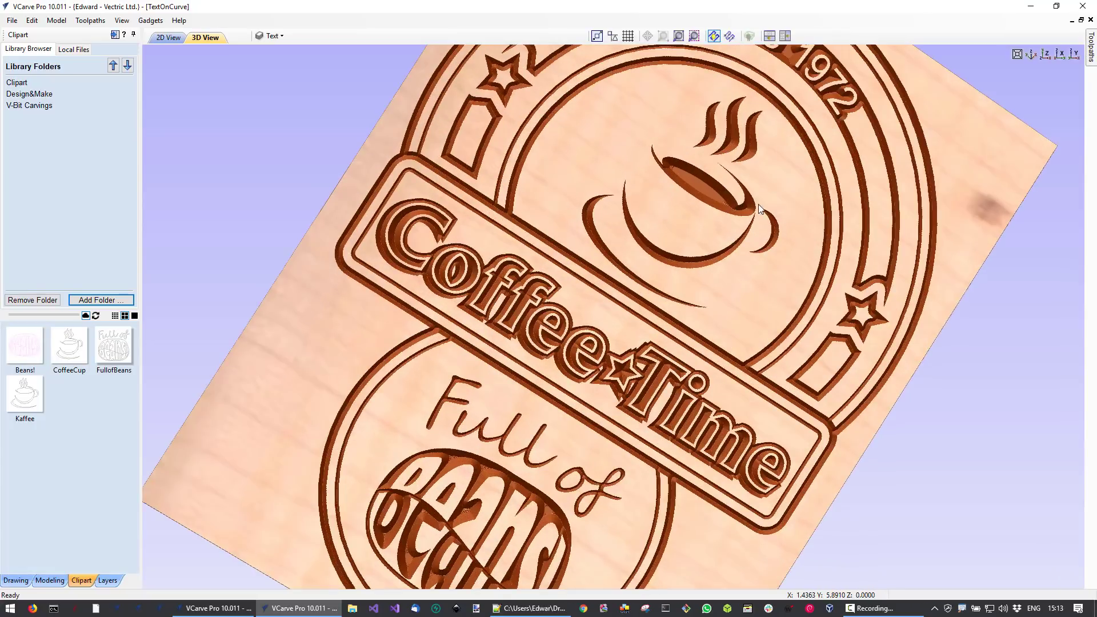
drag(669, 194, 663, 163)
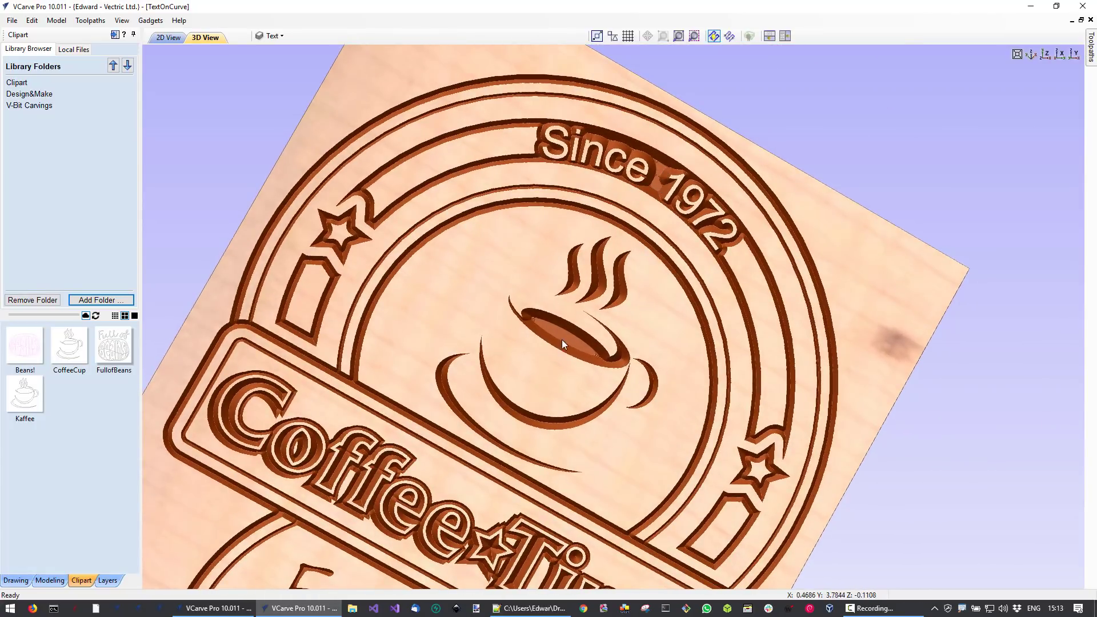
scroll(582, 351, down, 3)
drag(582, 354, 663, 341)
drag(426, 384, 460, 448)
scroll(606, 286, down, 3)
middle_drag(750, 119, 706, 214)
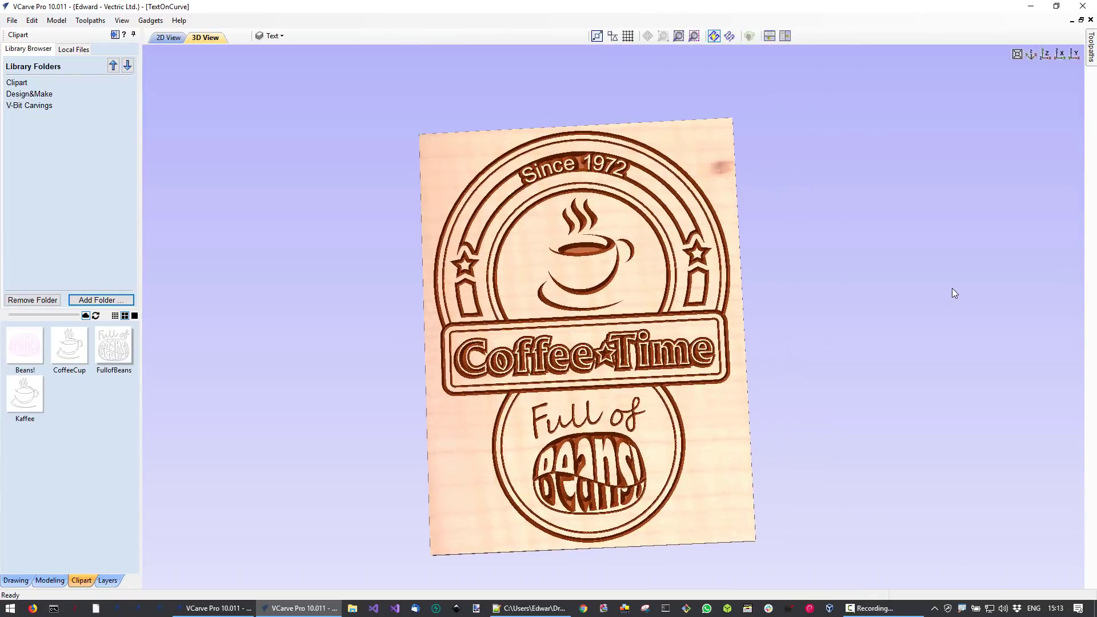
- Calculate a 2D Profile toolpath outside the sign's outermost outline with the 1/4" End Mill and cut depth z
mouse_move(1090, 61)
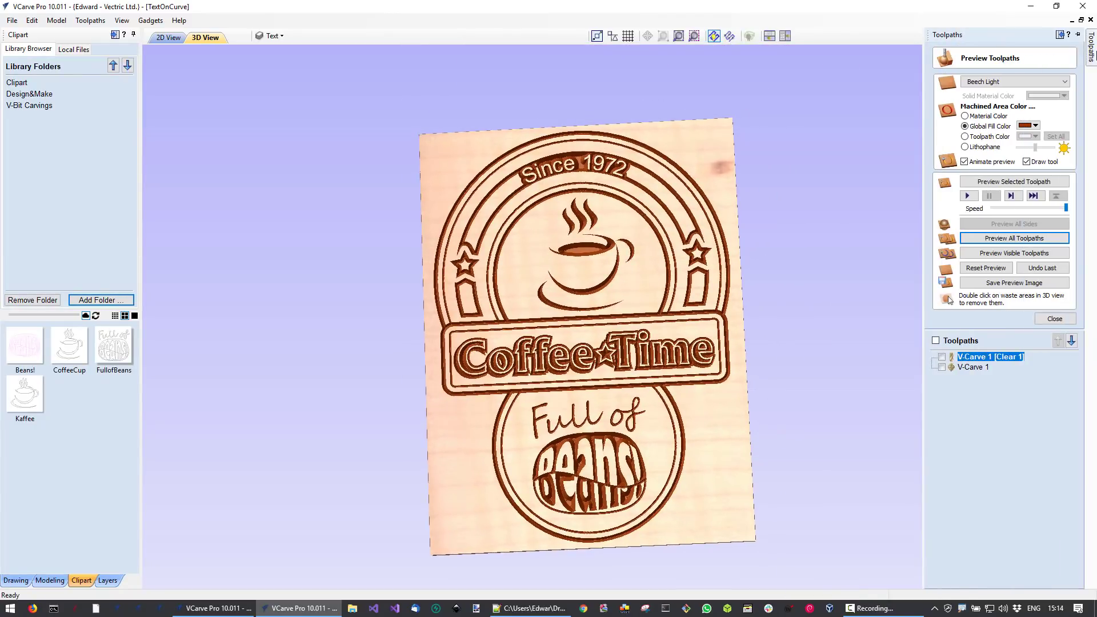
click(1053, 317)
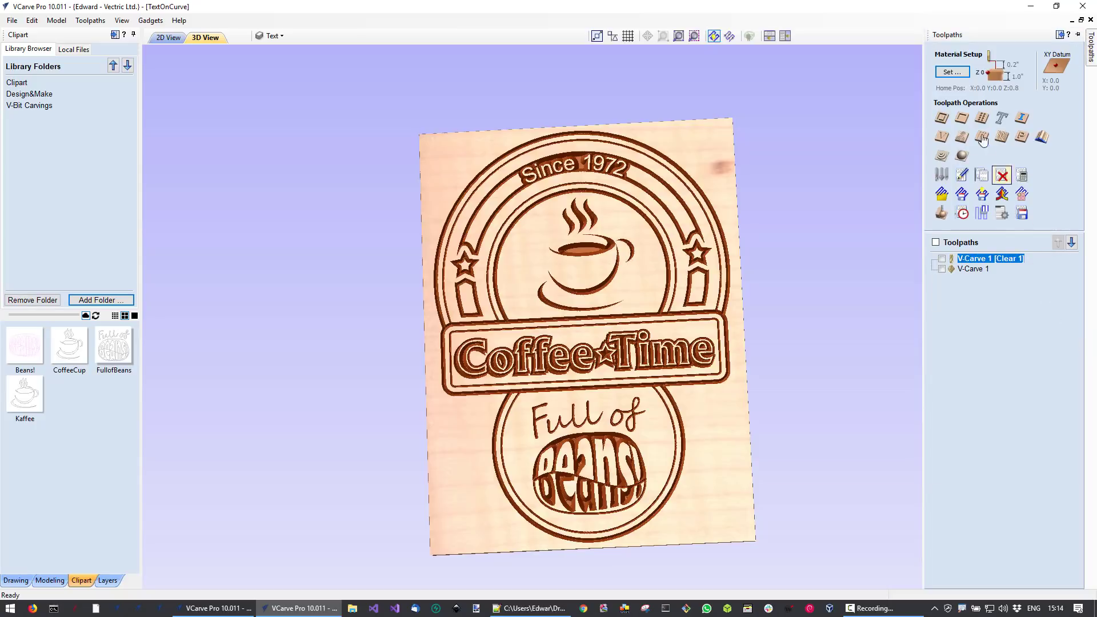
click(935, 123)
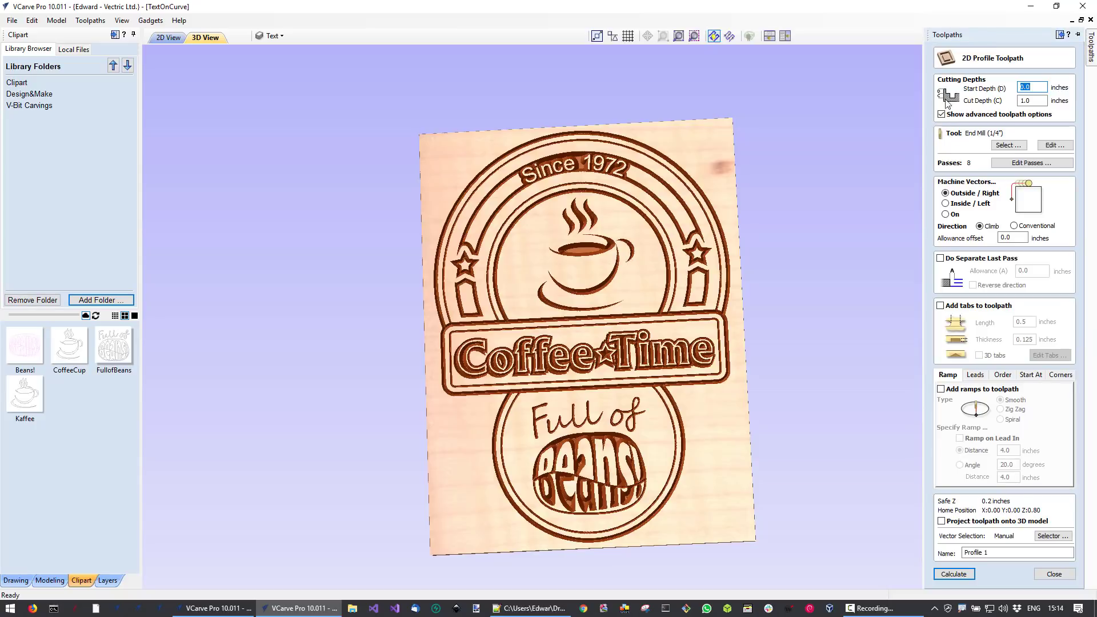
click(169, 39)
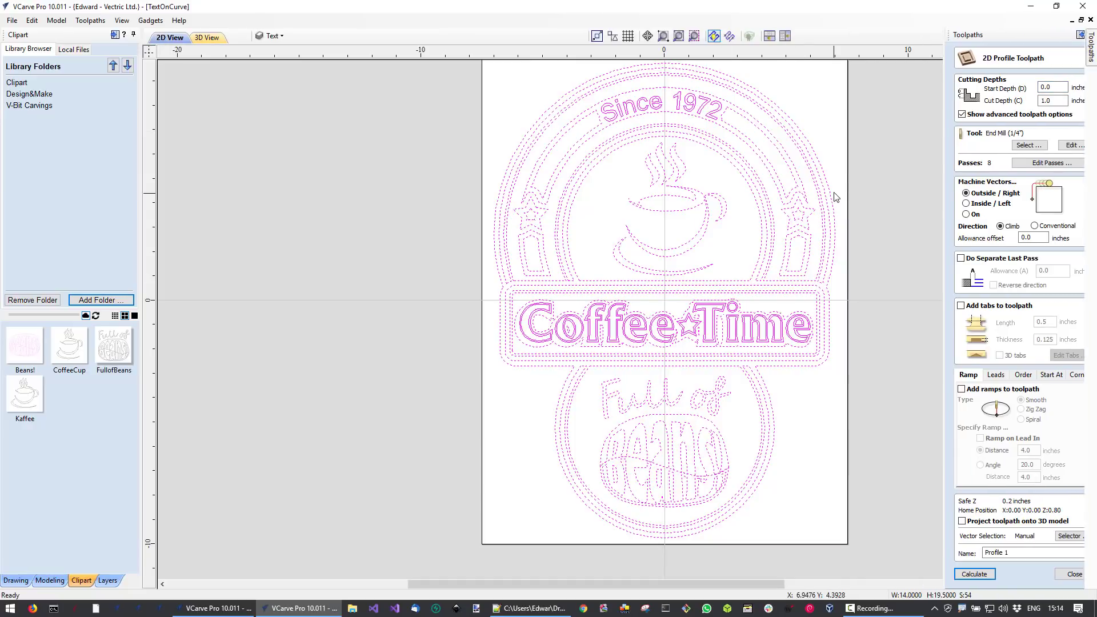
click(827, 174)
click(826, 178)
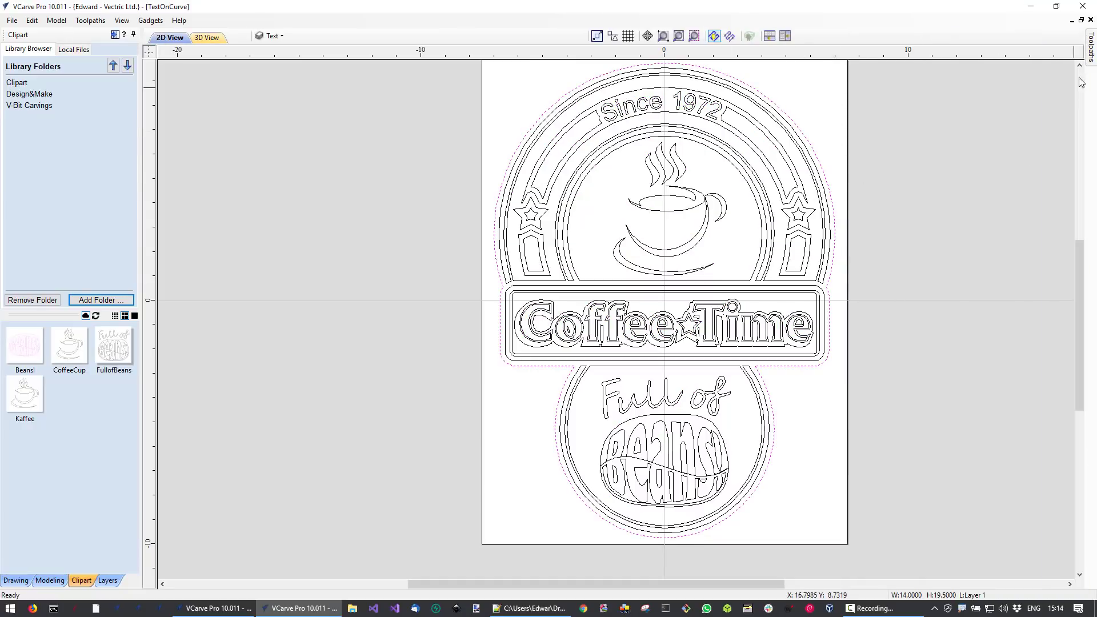
mouse_move(1091, 48)
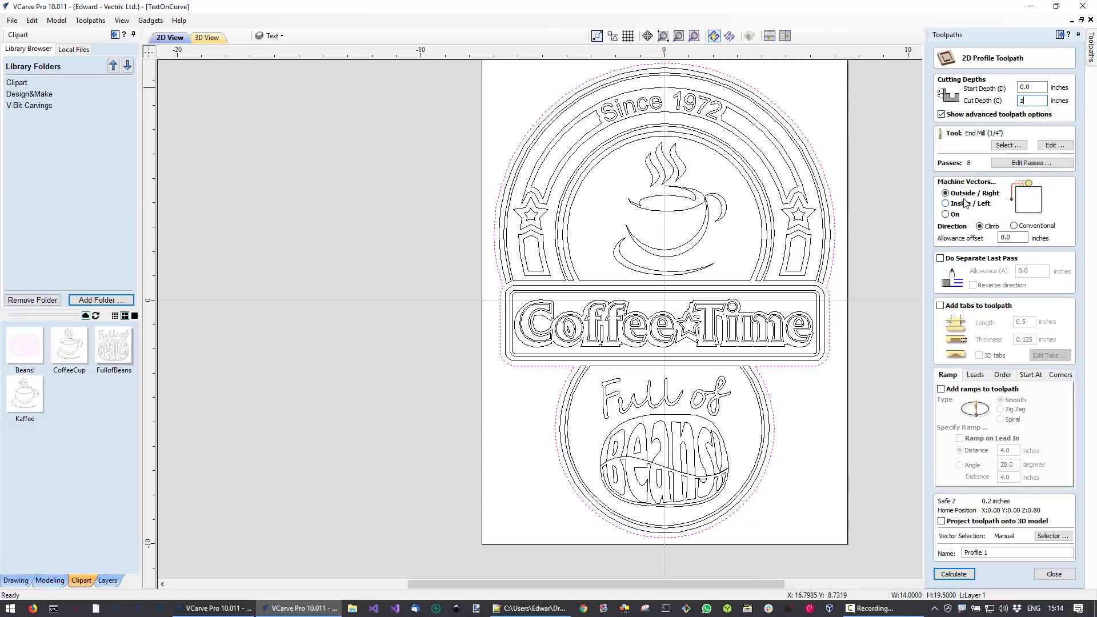
click(953, 574)
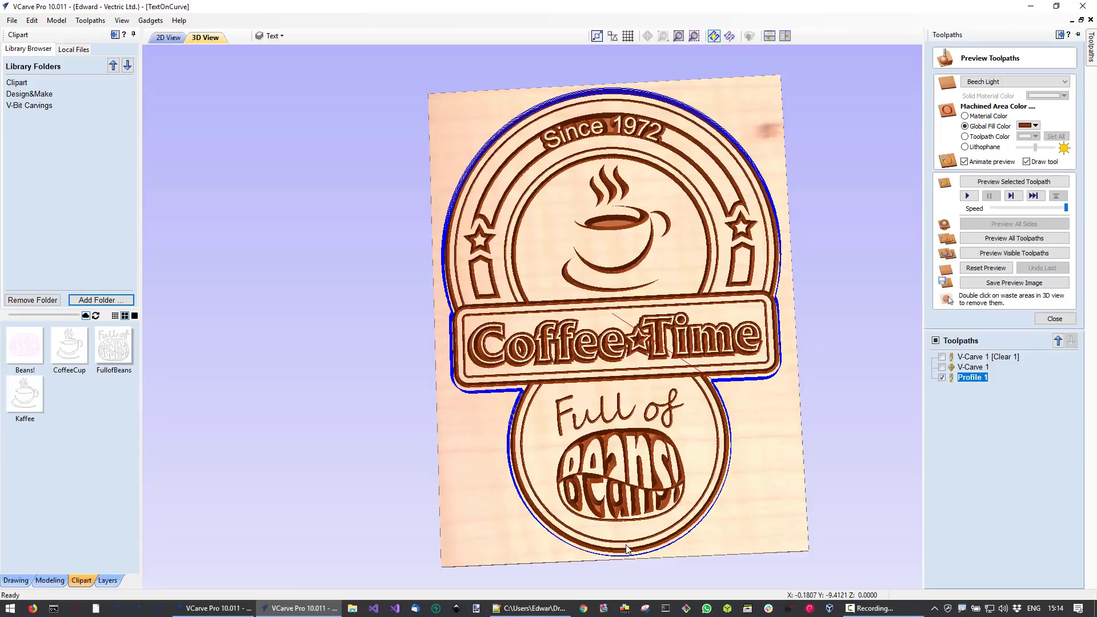
- Simulate the Profile 1 cut, remove the waste material around the sign, and view the finished cutout
click(969, 197)
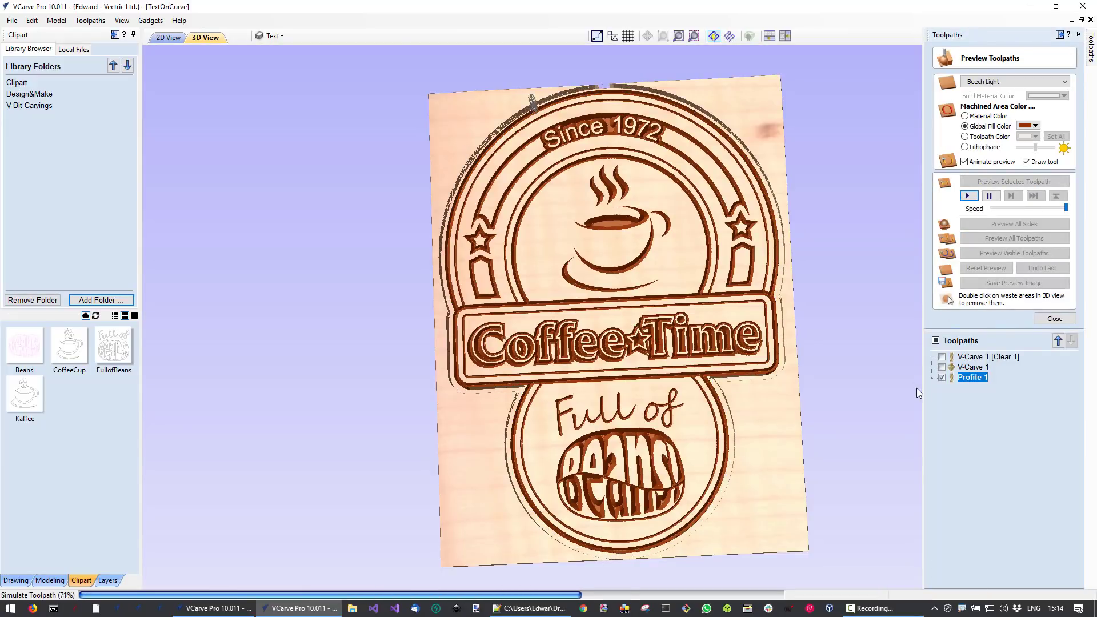
double_click(781, 437)
drag(734, 396, 618, 492)
drag(519, 335, 756, 403)
drag(642, 373, 718, 549)
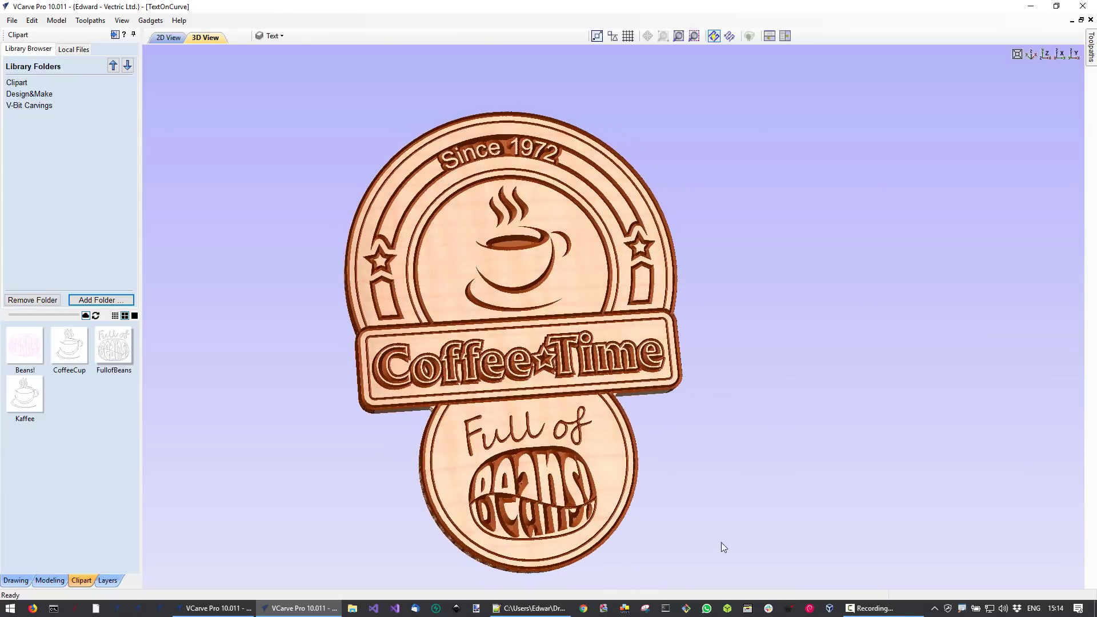